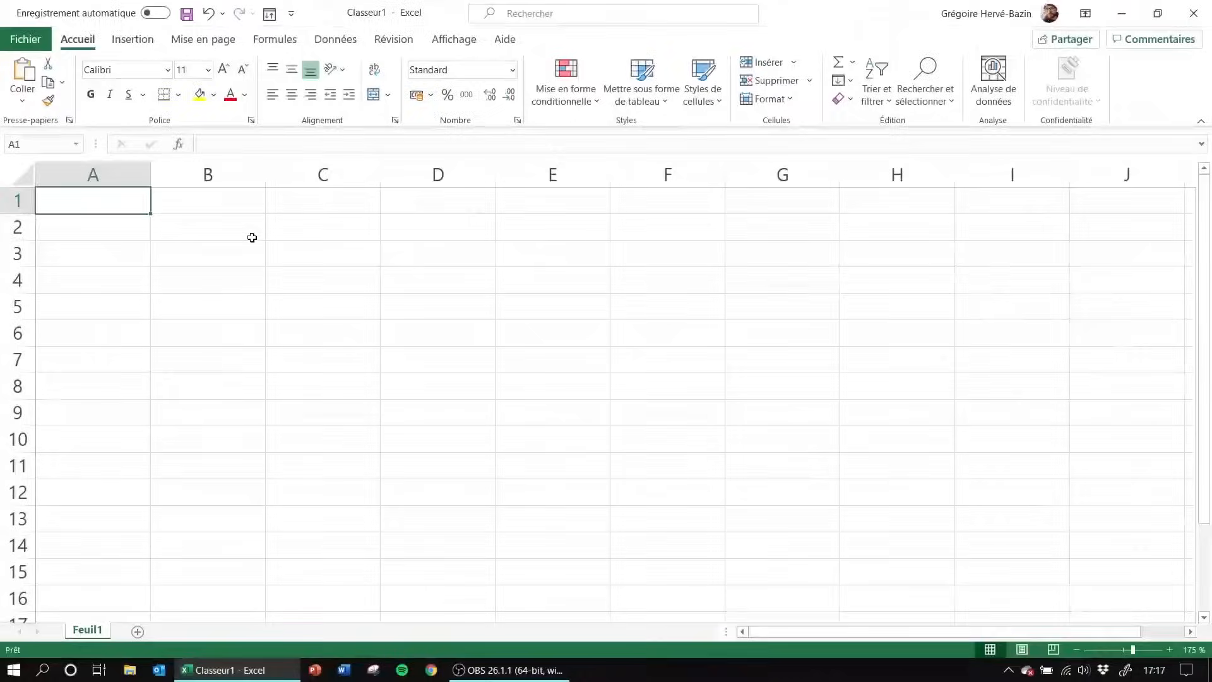
Enter 1 in B2 and 2 in B3, and extend the number series down to 10 in B11
{"action": "left_click", "coordinate": [252, 237]}
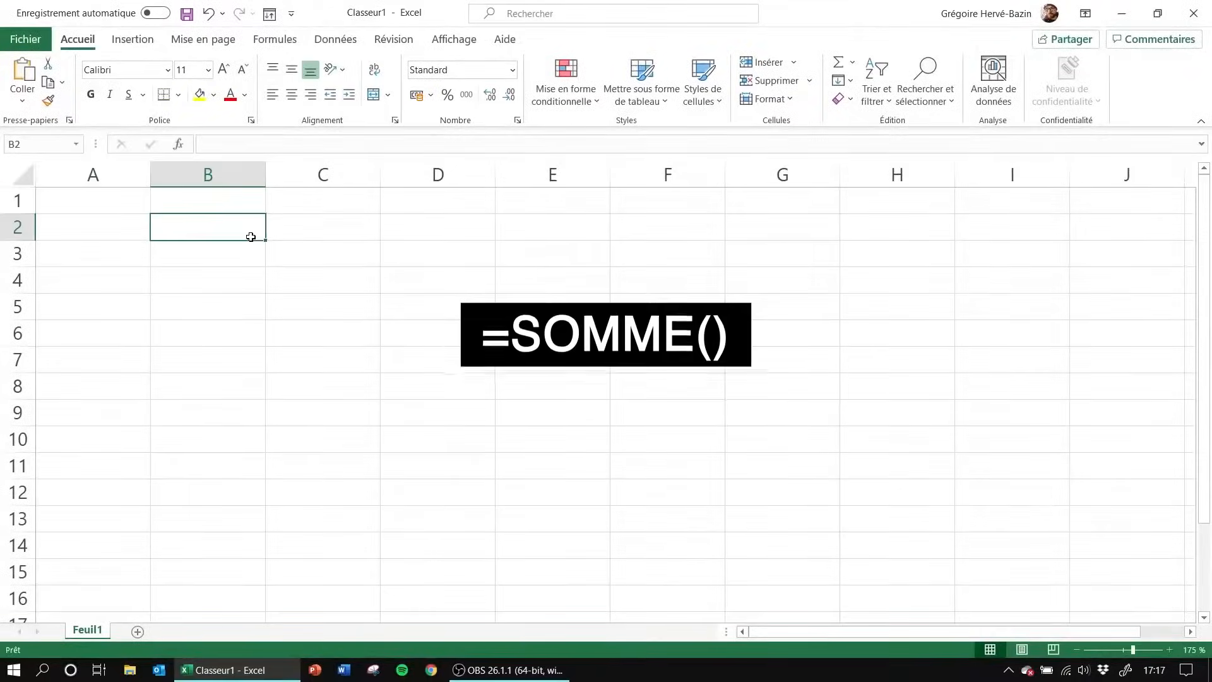
{"action": "type", "text": "1"}
{"action": "key", "text": "Return"}
{"action": "type", "text": "2"}
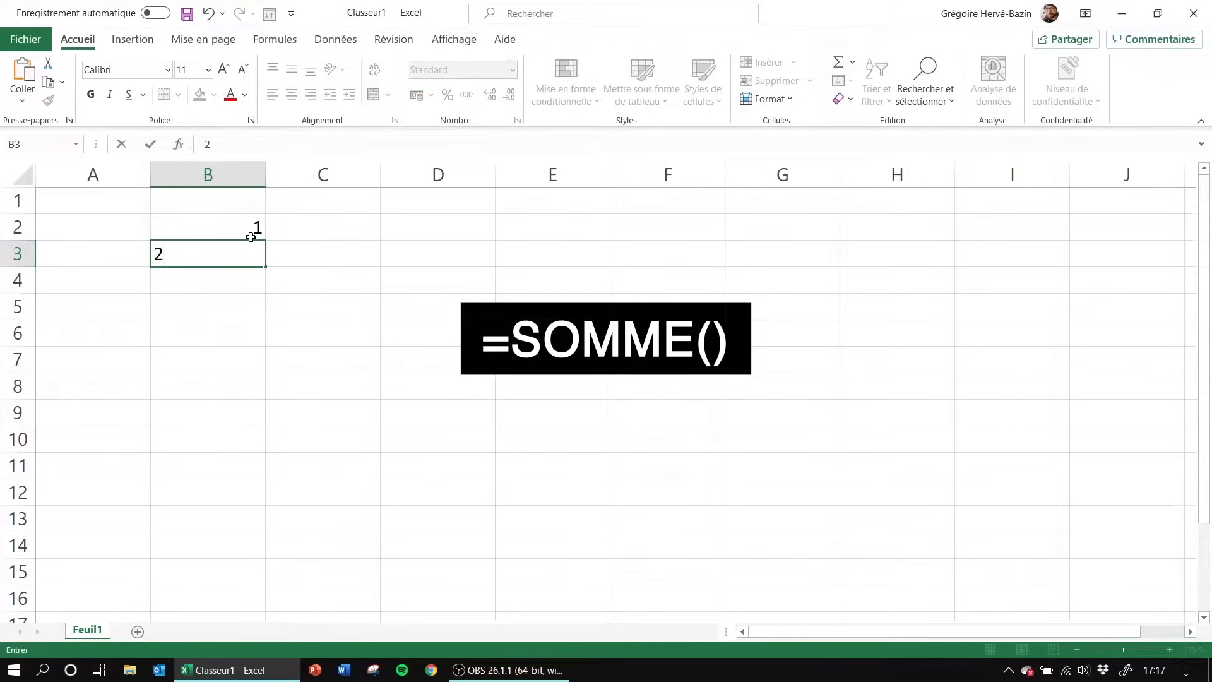
{"action": "key", "text": "Return"}
{"action": "left_click_drag", "start_coordinate": [251, 236], "coordinate": [271, 471]}
{"action": "left_click", "coordinate": [346, 260]}
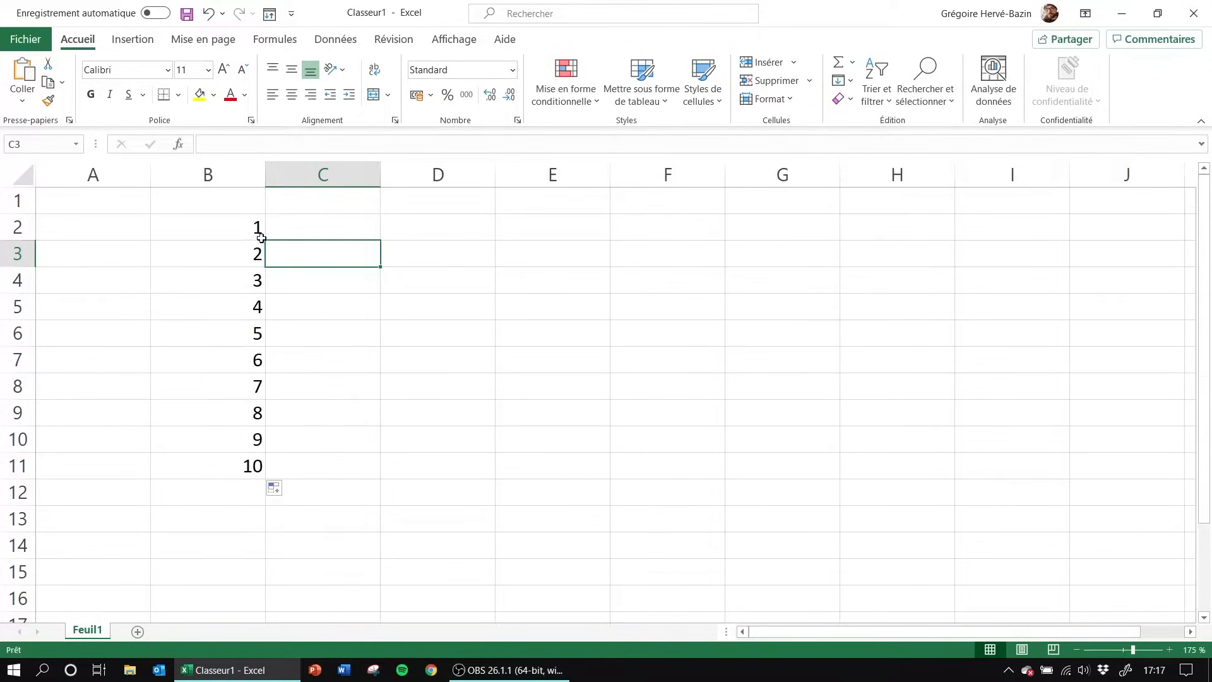
Add an AutoSum of B2:B11 in B12 and fill the total cell with yellow
{"action": "left_click_drag", "start_coordinate": [247, 234], "coordinate": [252, 469]}
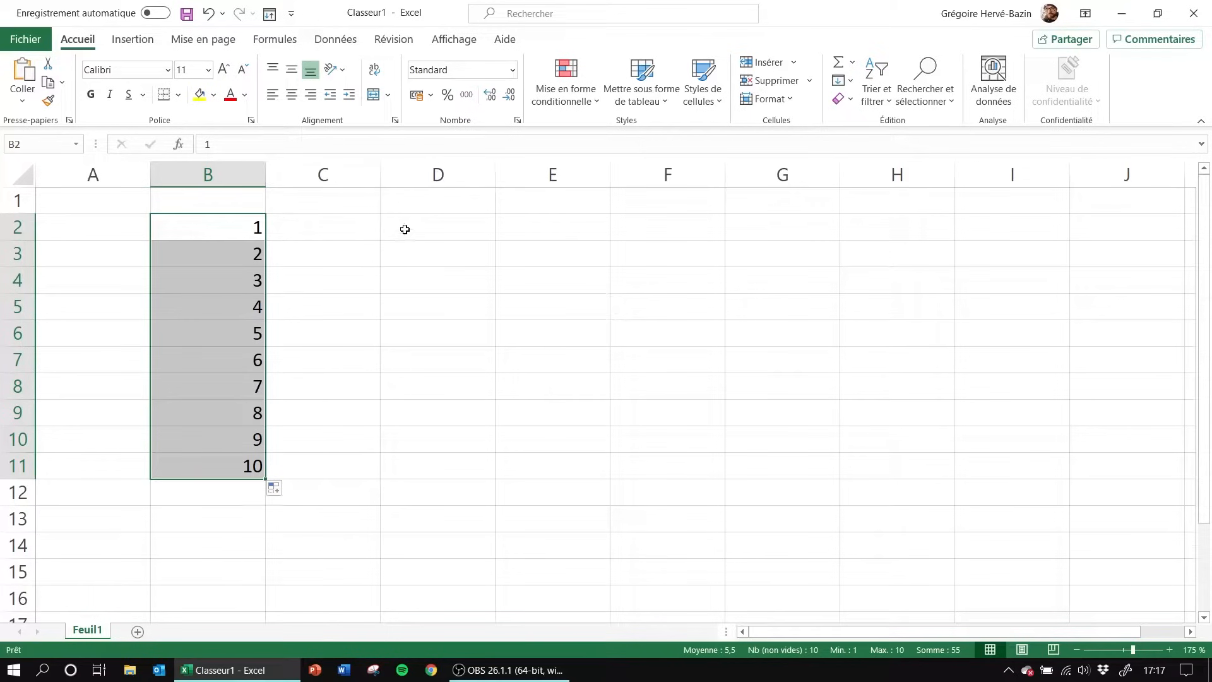
{"action": "left_click", "coordinate": [844, 65]}
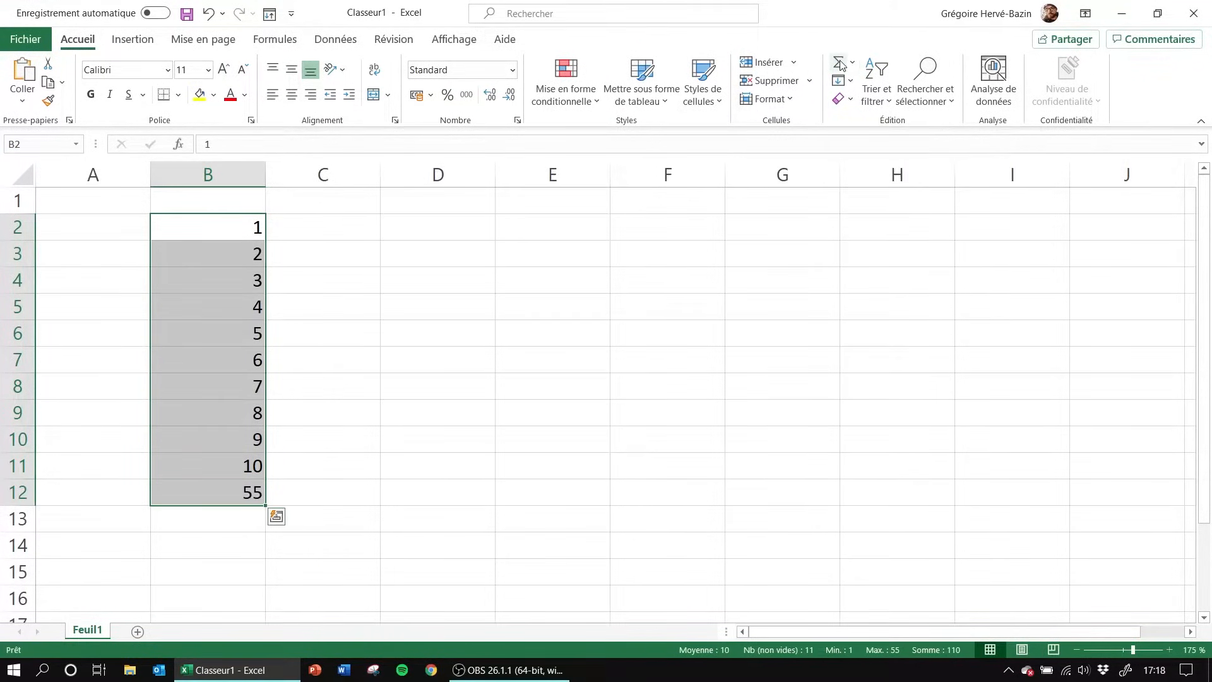
{"action": "left_click", "coordinate": [221, 493]}
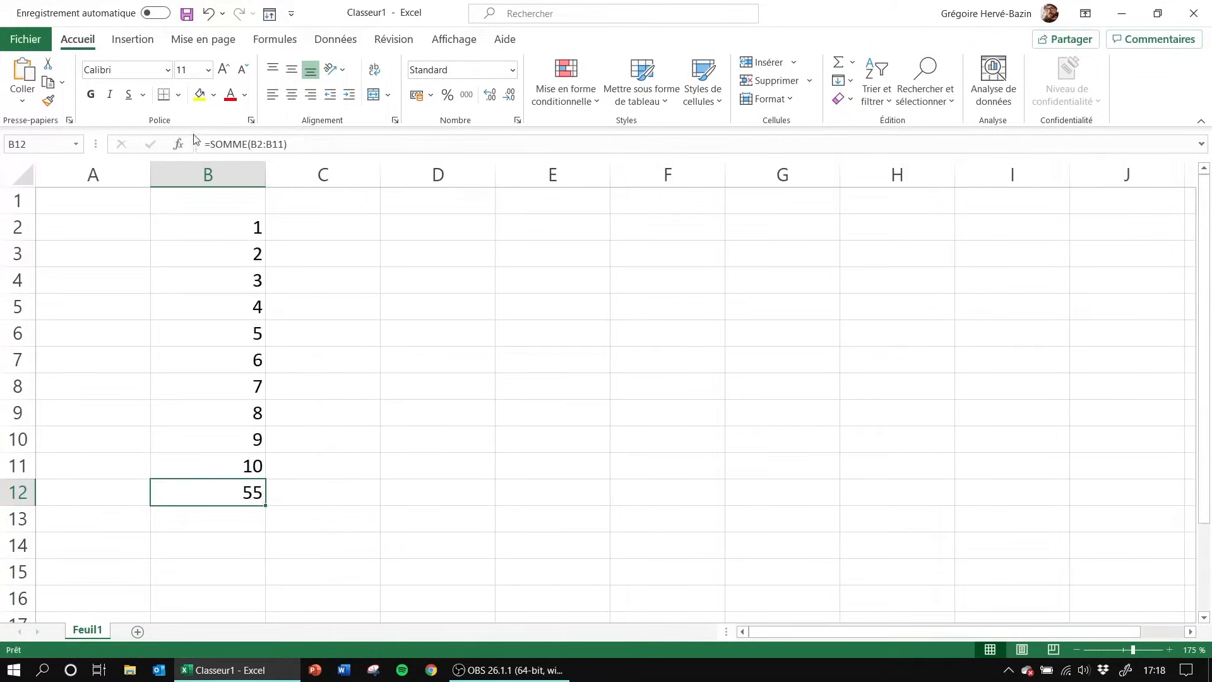
{"action": "left_click", "coordinate": [200, 96]}
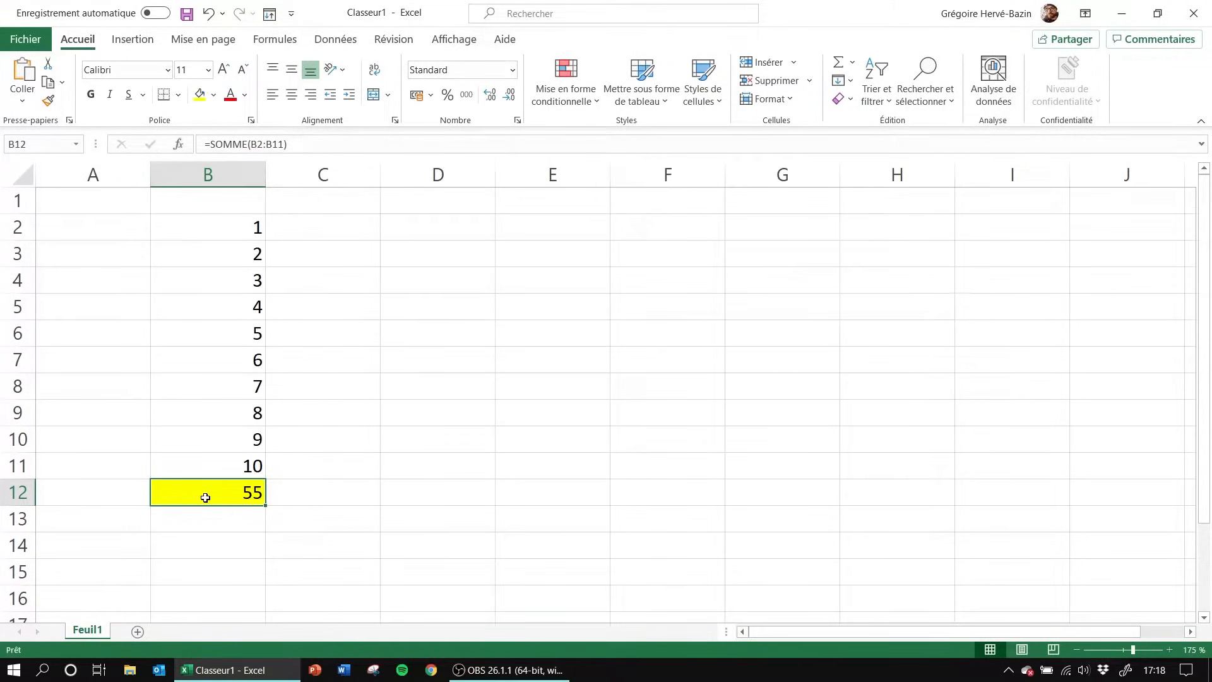
Clear the contents of B12 and write the formula =SOMME(B2:B11) there manually
{"action": "key", "text": "Delete"}
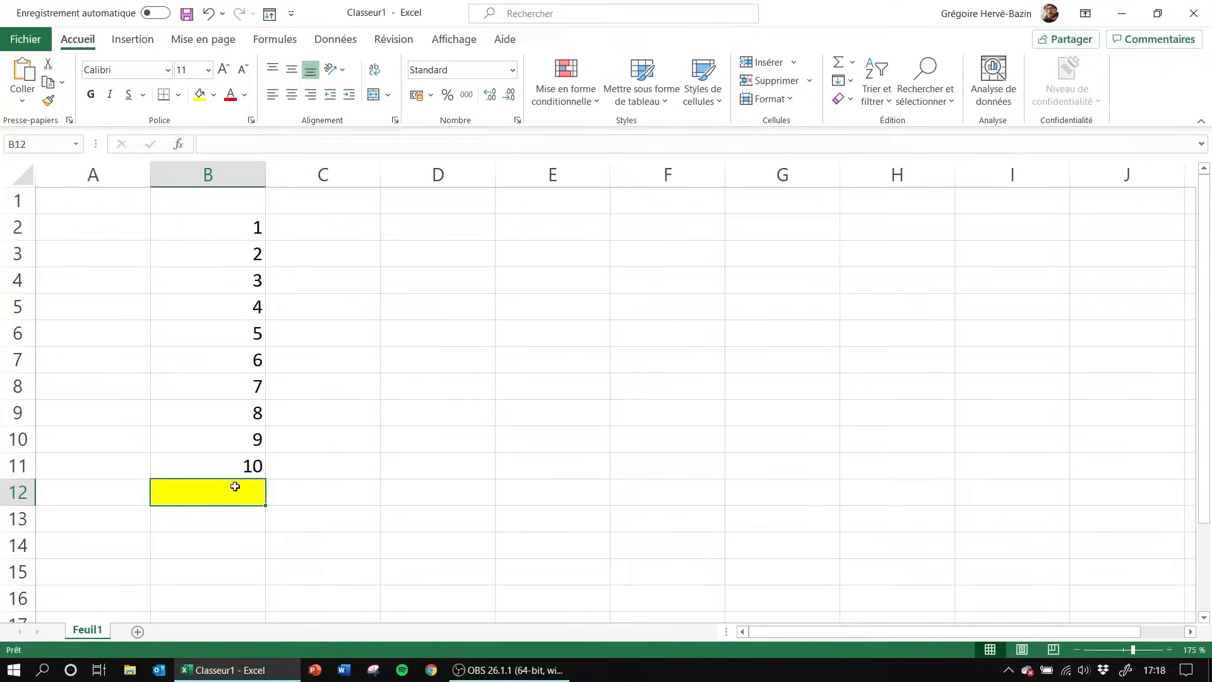
{"action": "type", "text": "="}
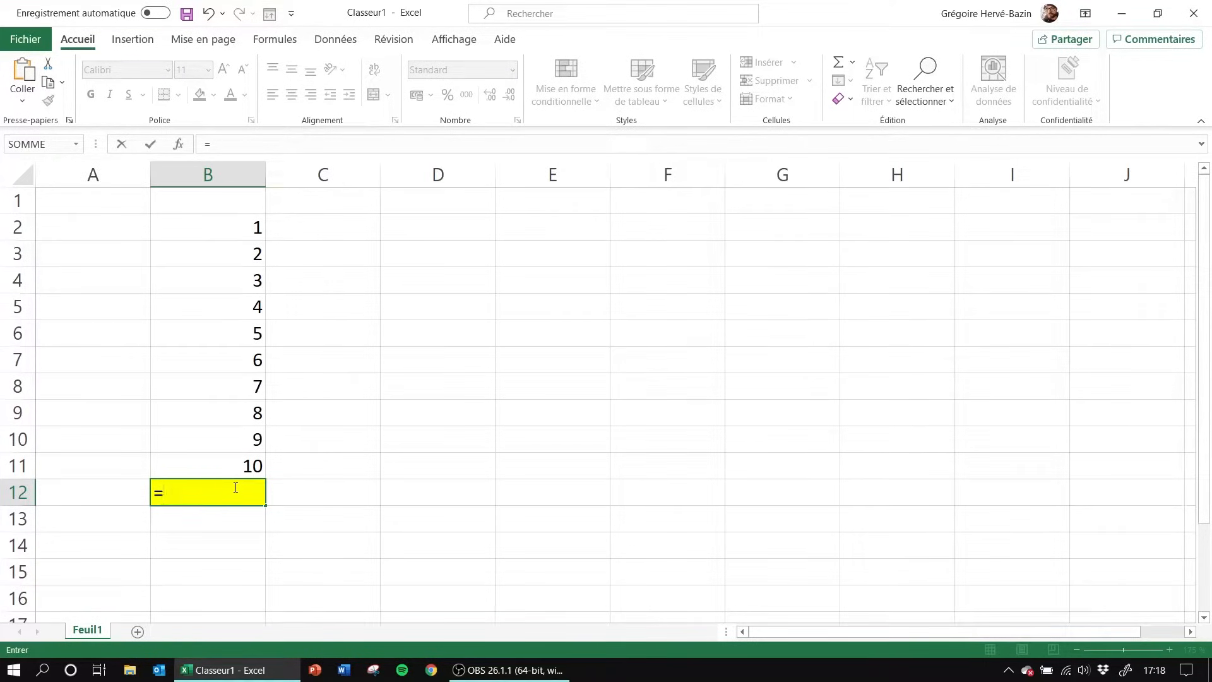
{"action": "type", "text": "somme("}
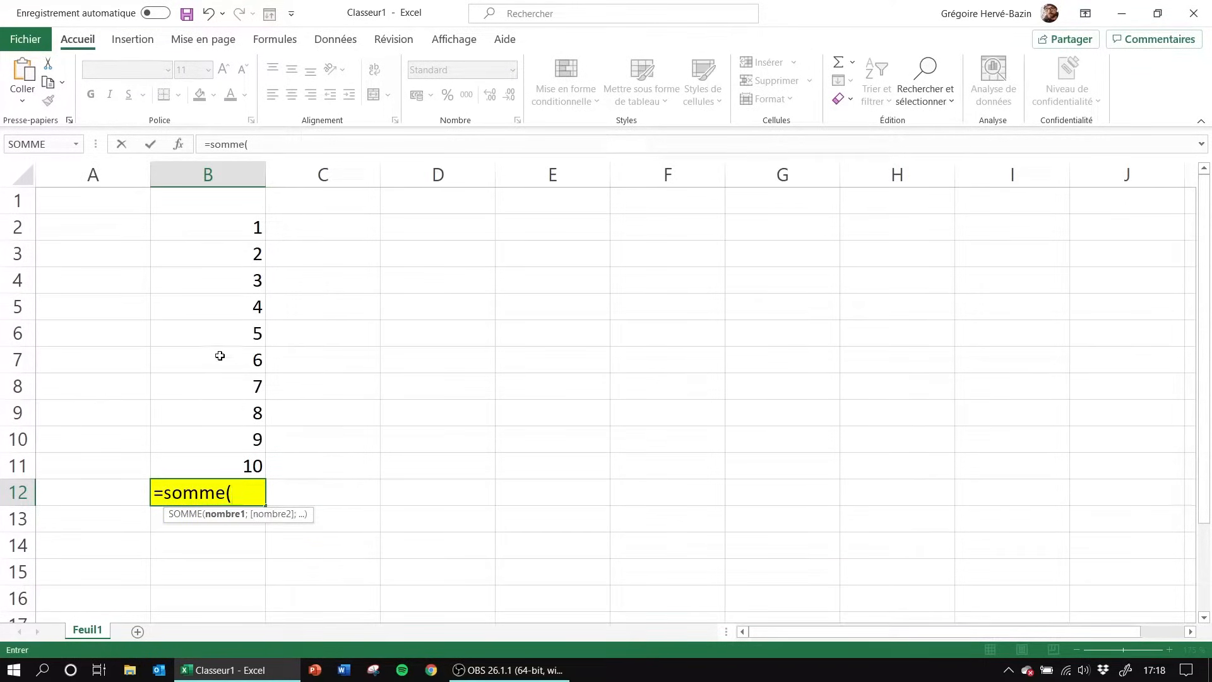
{"action": "left_click_drag", "start_coordinate": [225, 231], "coordinate": [219, 460]}
{"action": "type", "text": ")"}
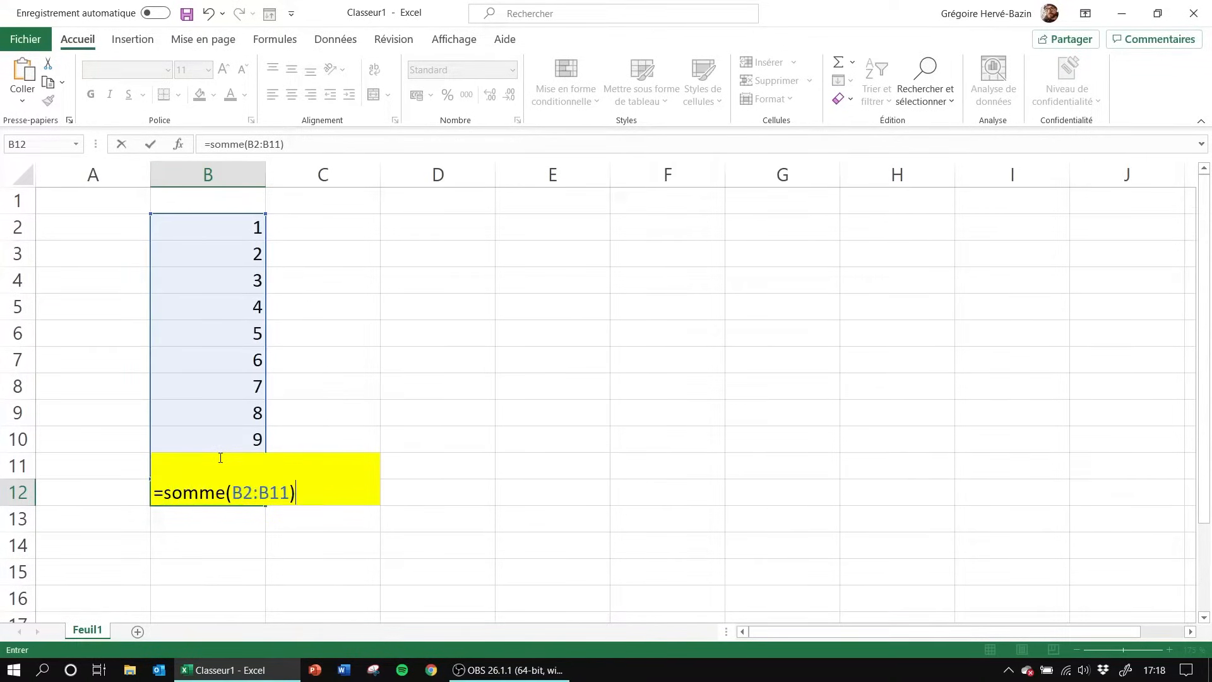
{"action": "key", "text": "Return"}
{"action": "left_click", "coordinate": [233, 494]}
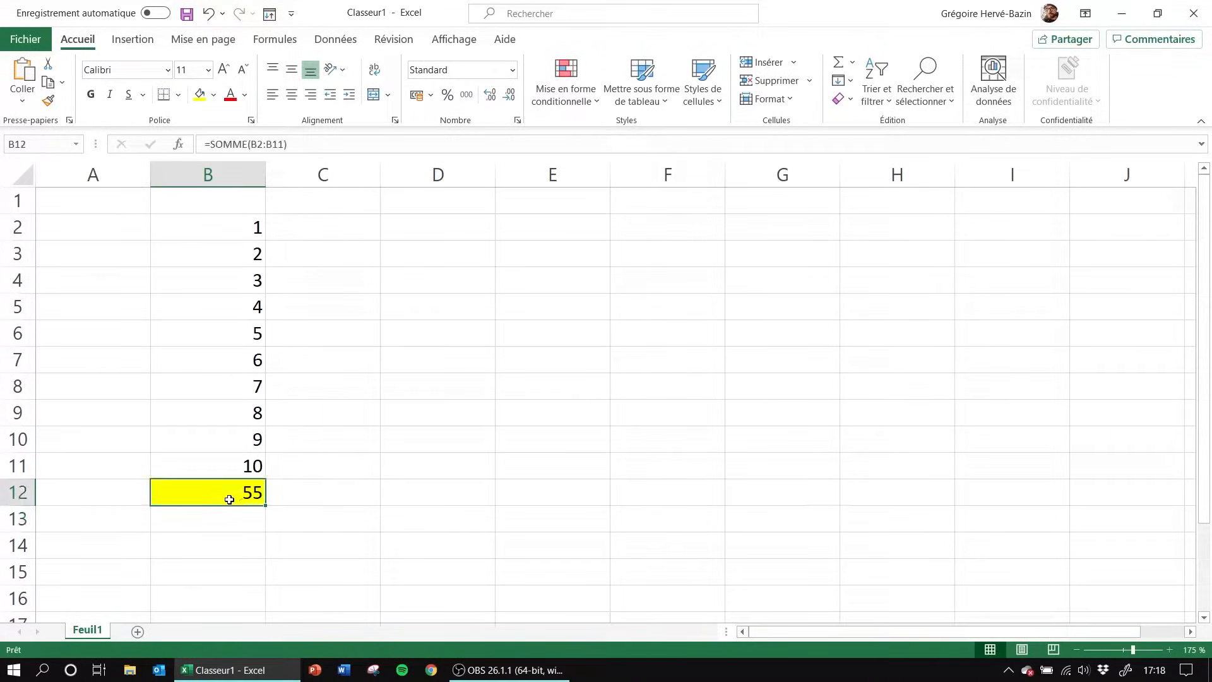
Change the first number in B2 to 100 and select the summed range B2:B11
{"action": "left_click", "coordinate": [212, 229]}
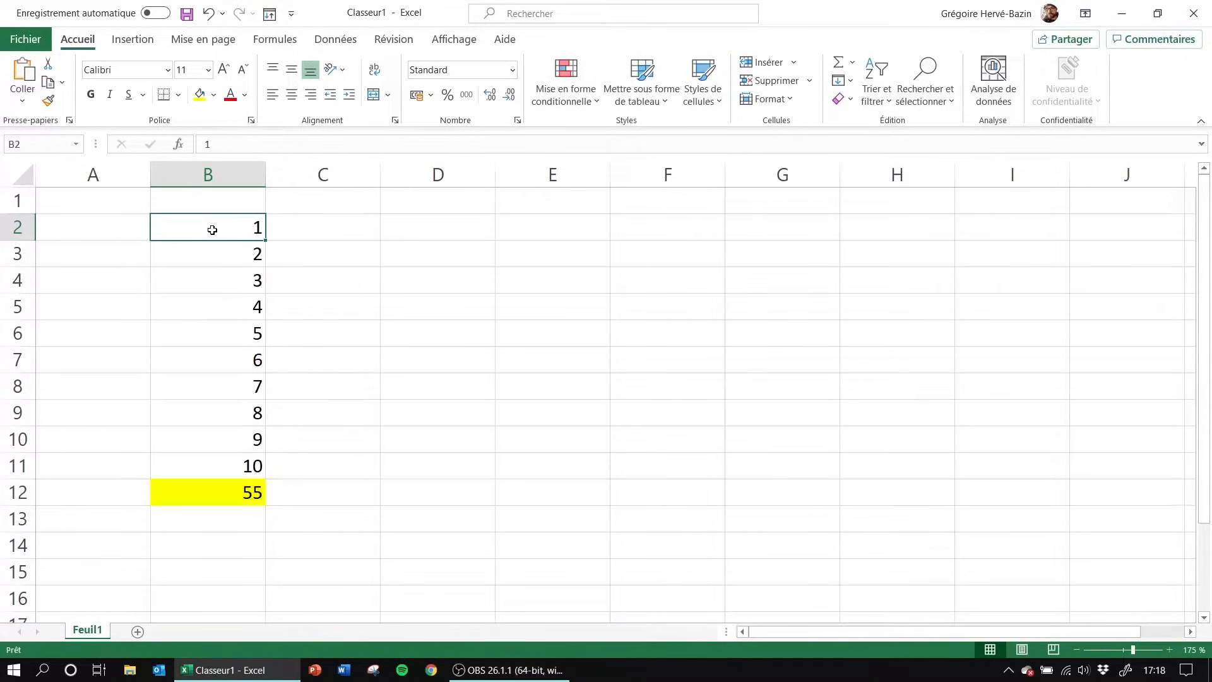
{"action": "type", "text": "100"}
{"action": "key", "text": "Return"}
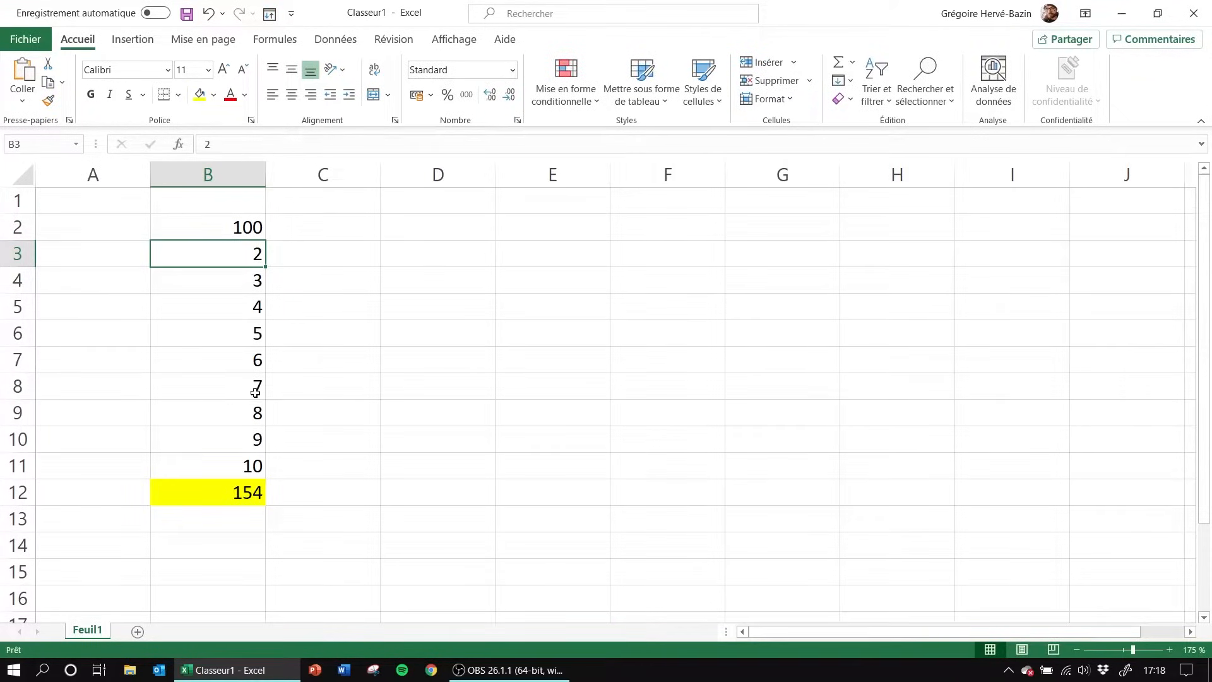
{"action": "left_click", "coordinate": [235, 228]}
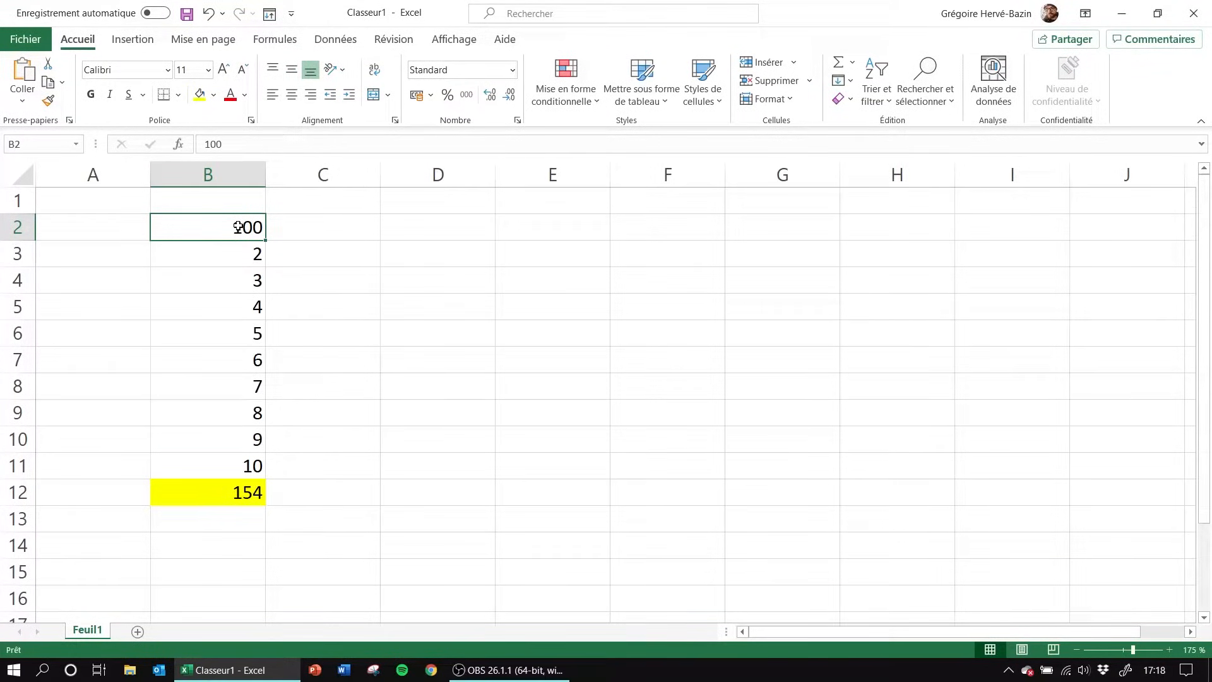
{"action": "left_click_drag", "start_coordinate": [238, 228], "coordinate": [236, 465]}
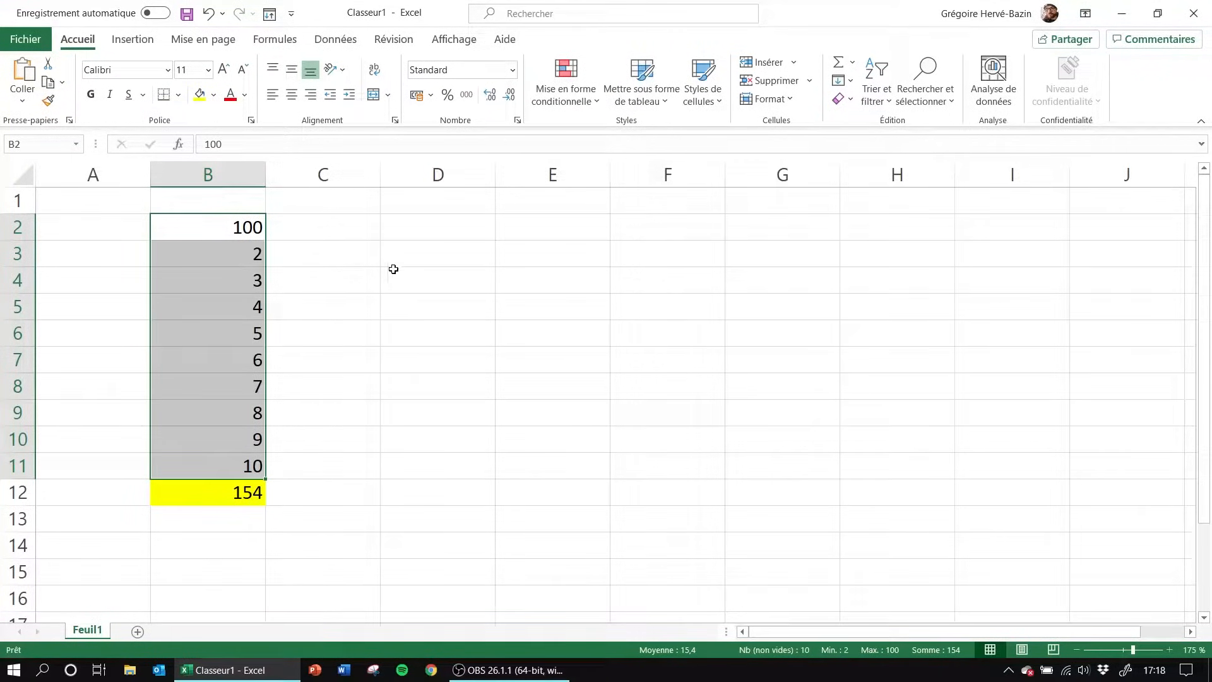
Replace the sum in B12 with the formula =MOYENNE(B2:B11) to average the numbers
{"action": "left_click", "coordinate": [233, 495]}
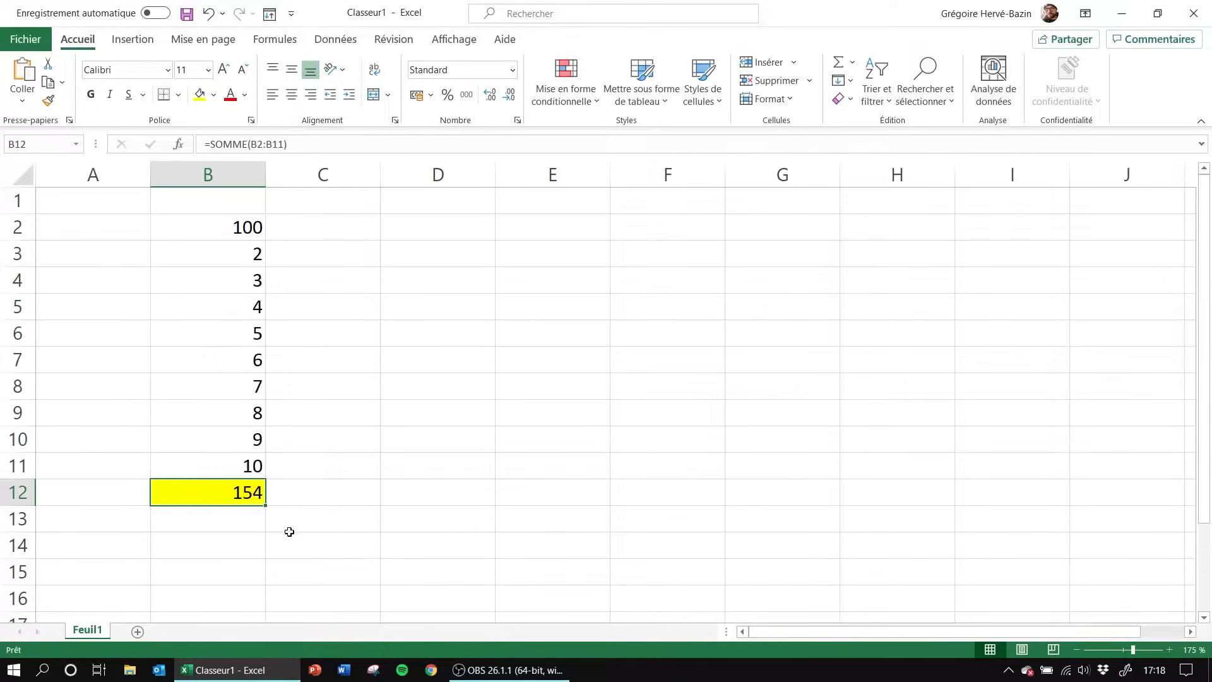
{"action": "key", "text": "Delete"}
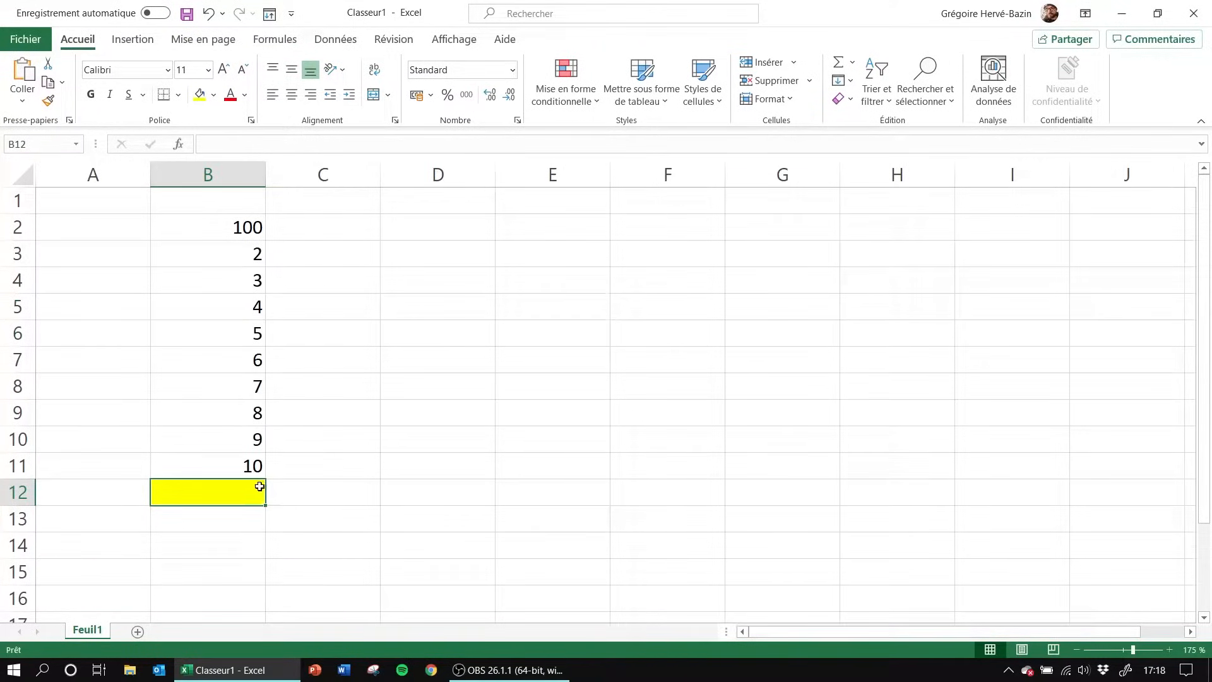
{"action": "type", "text": "=mo"}
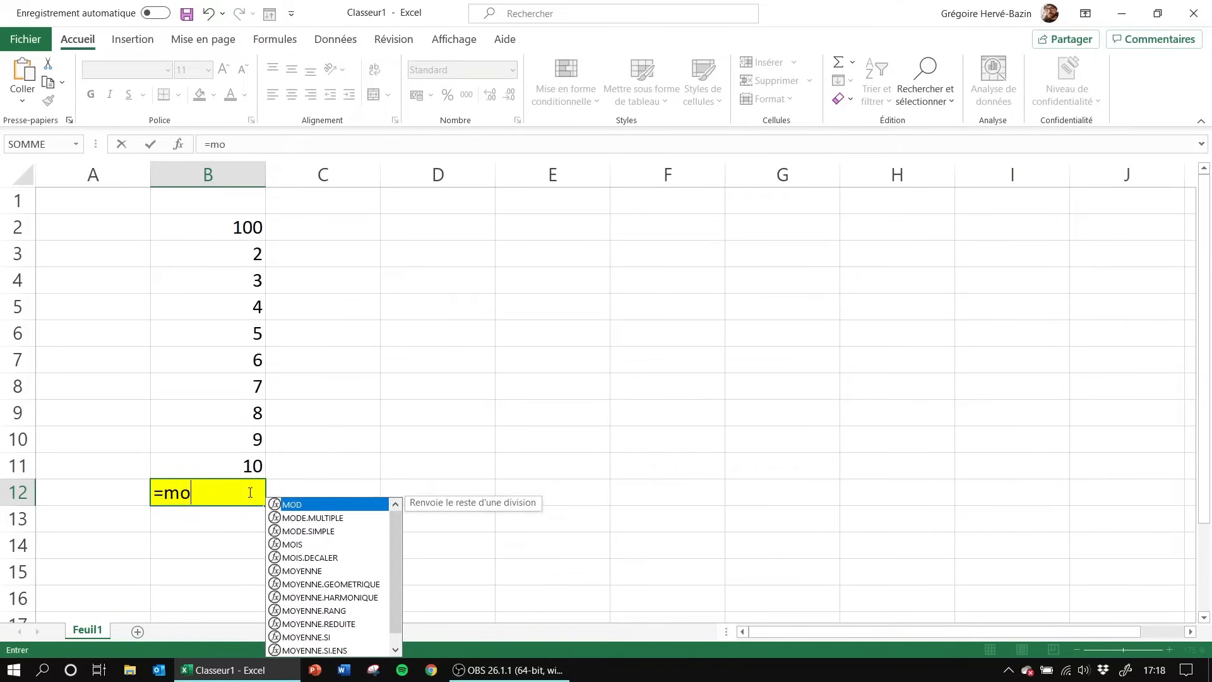
{"action": "type", "text": "yenne"}
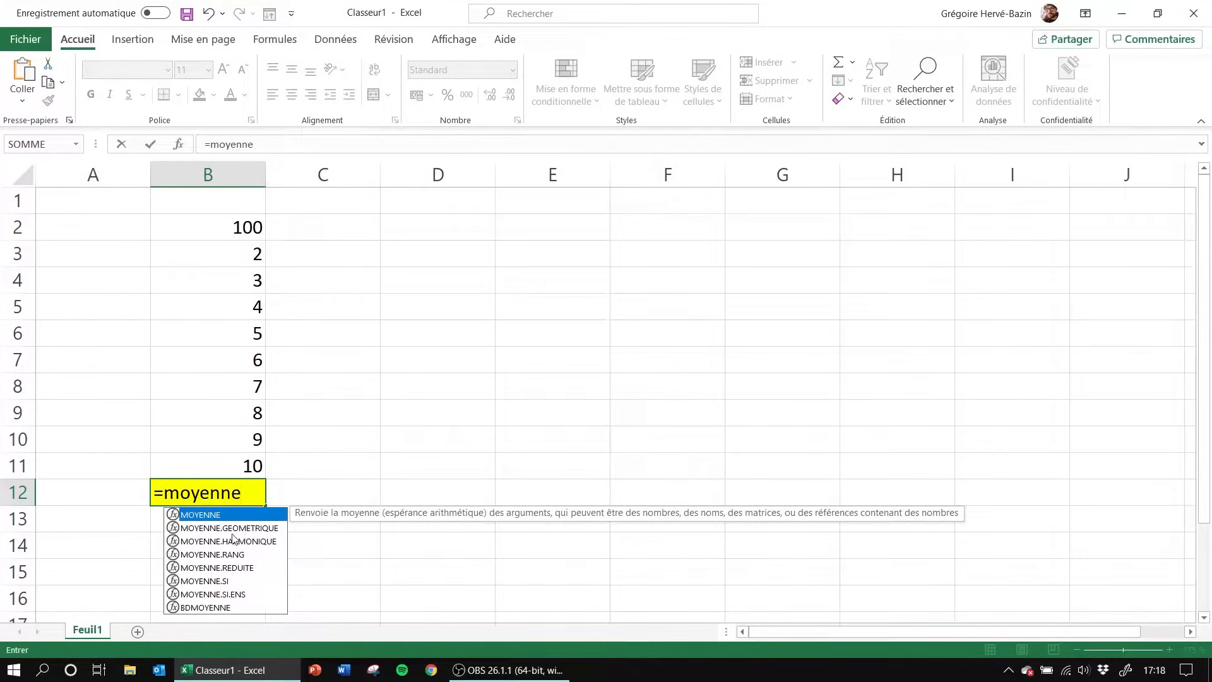
{"action": "type", "text": "("}
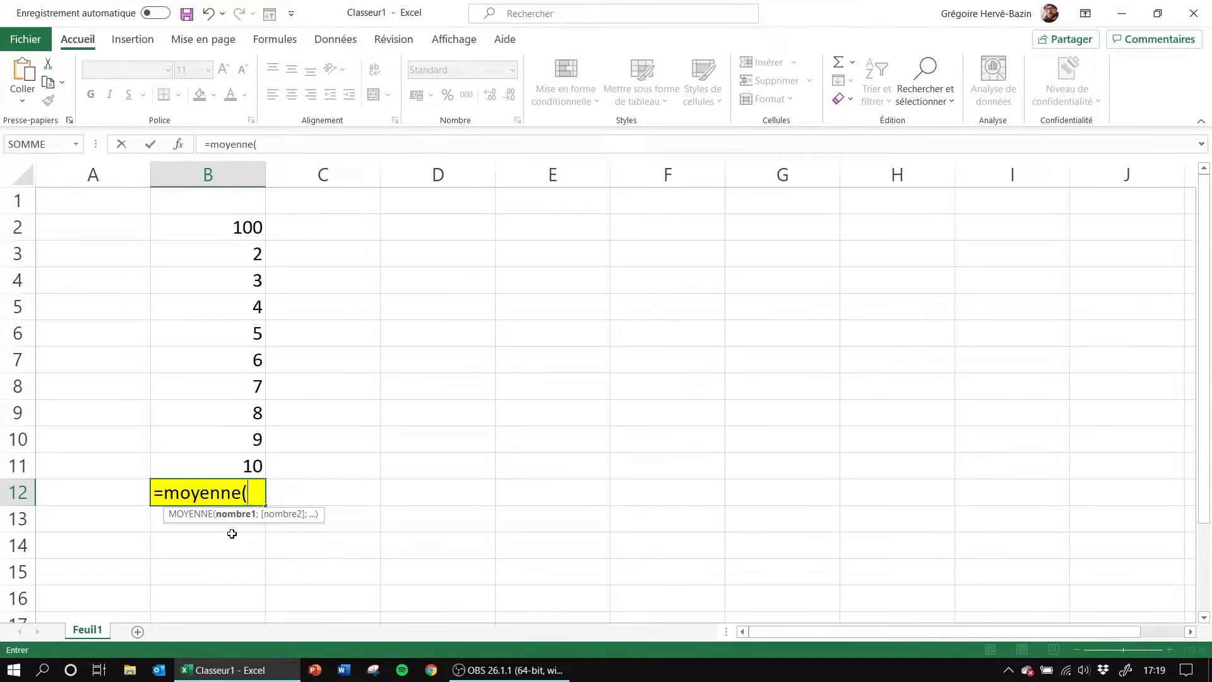
{"action": "left_click_drag", "start_coordinate": [221, 233], "coordinate": [225, 456]}
{"action": "type", "text": ")"}
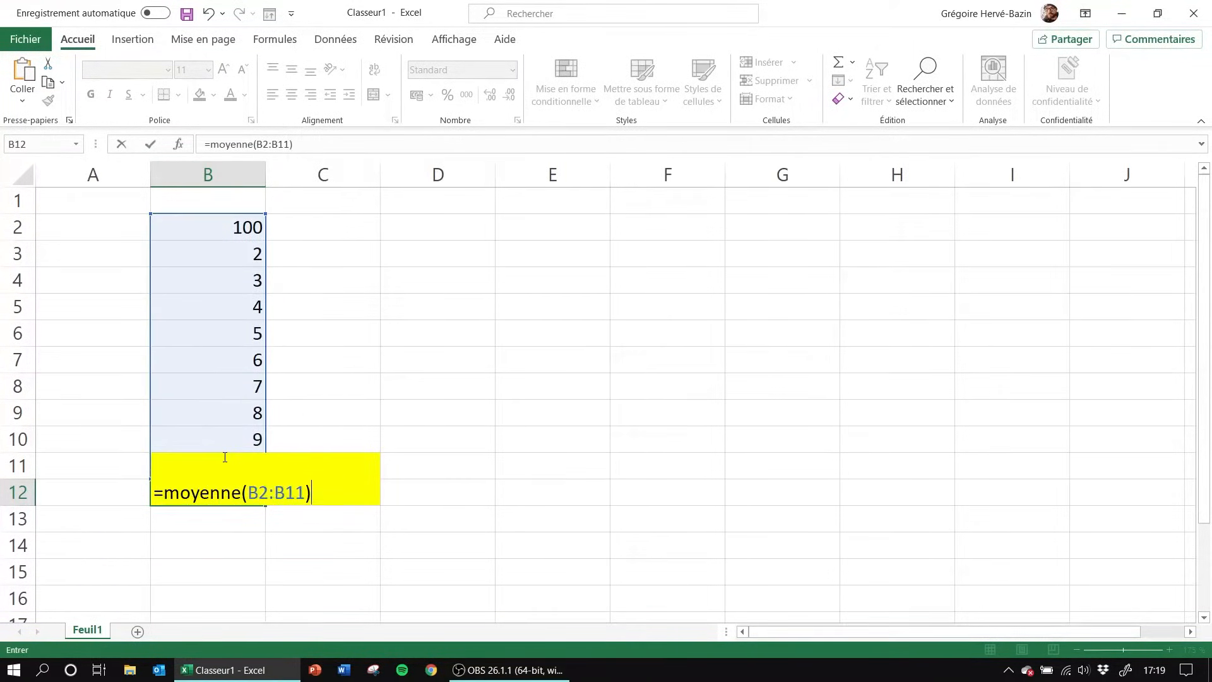
{"action": "key", "text": "Return"}
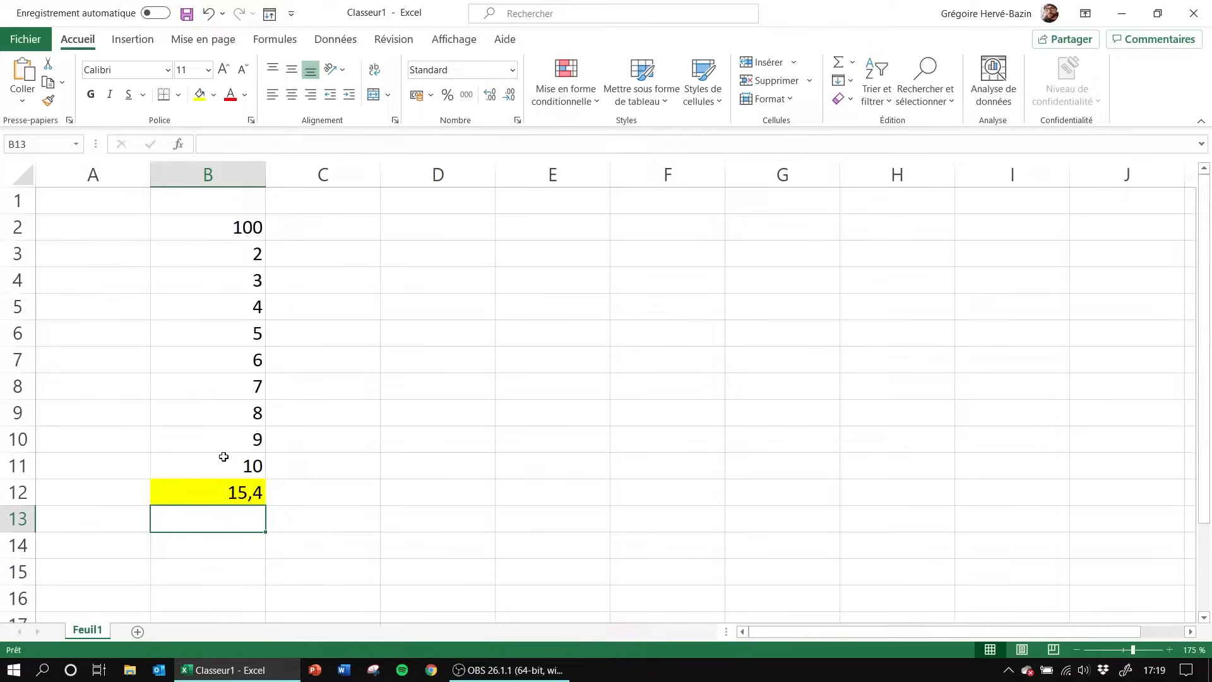
{"action": "left_click", "coordinate": [223, 497]}
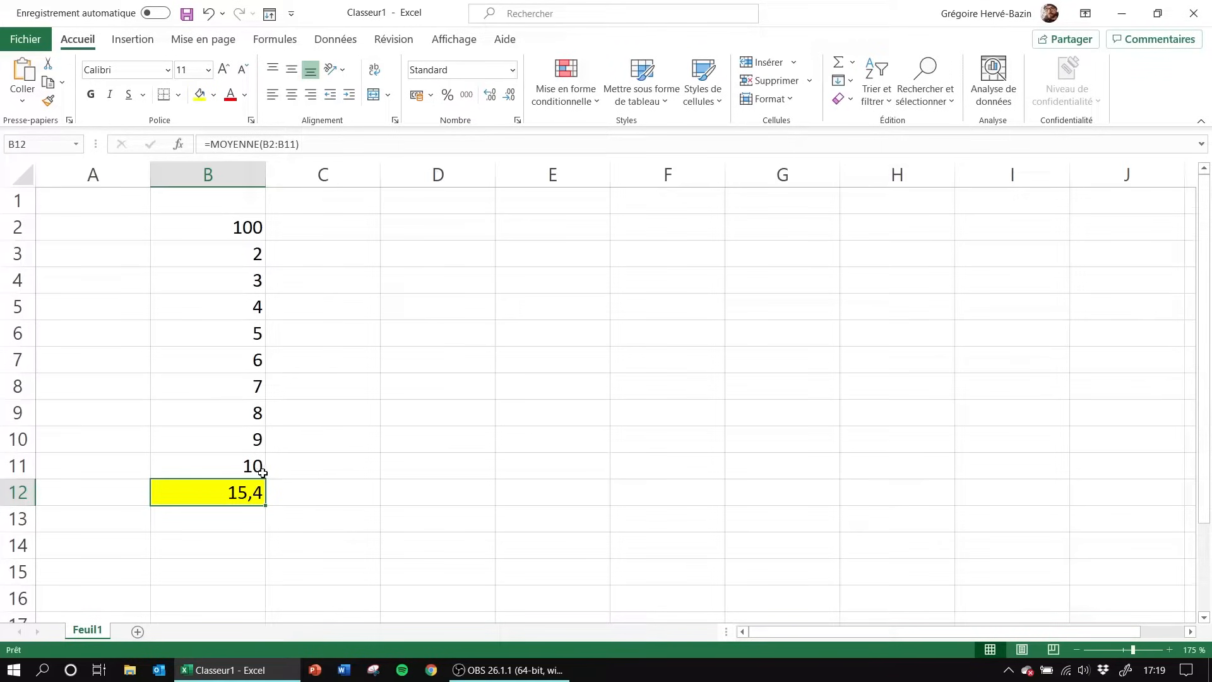
Change the first number of the list in B2 to 150
{"action": "left_click", "coordinate": [222, 225]}
{"action": "type", "text": "150"}
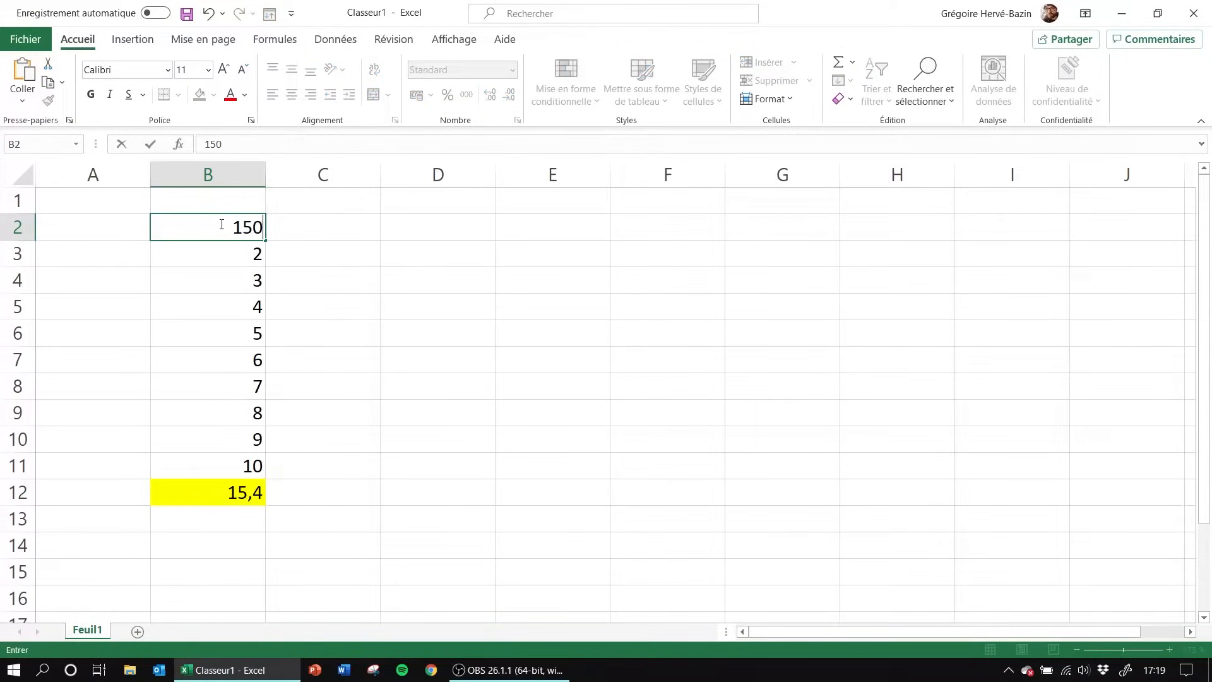
{"action": "key", "text": "Return"}
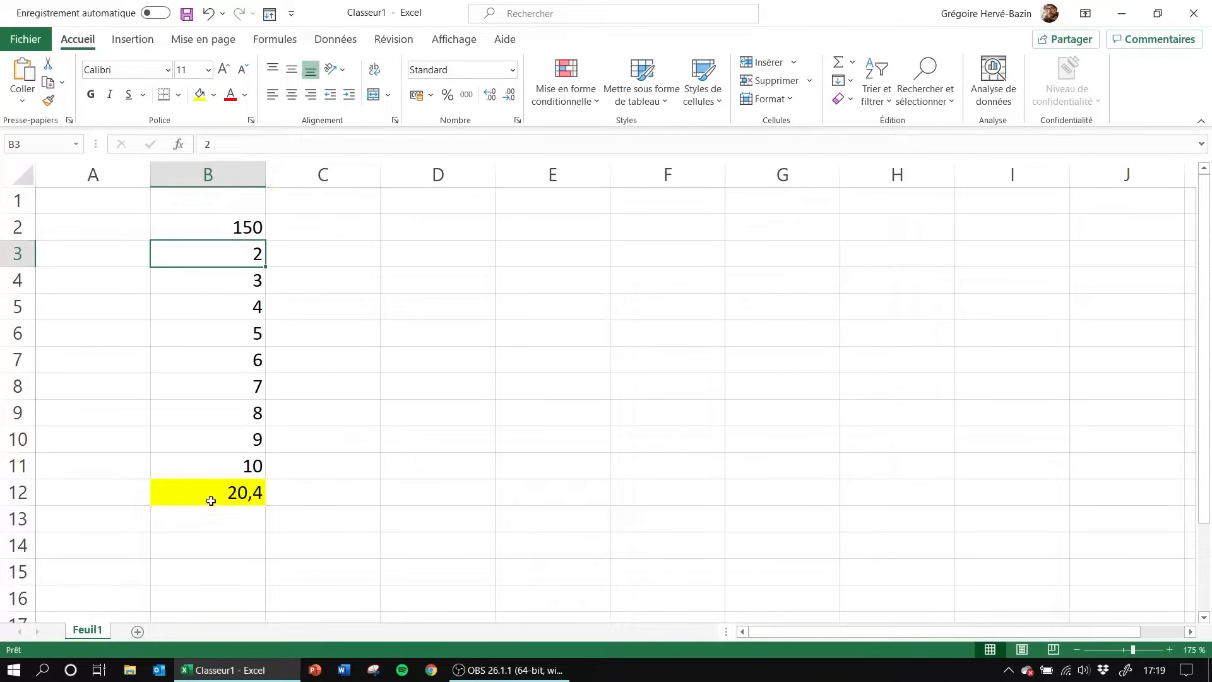
Move the average formula to B14 and enter the headings Moyenne, Min and Max in B13:D13
{"action": "left_click", "coordinate": [215, 497]}
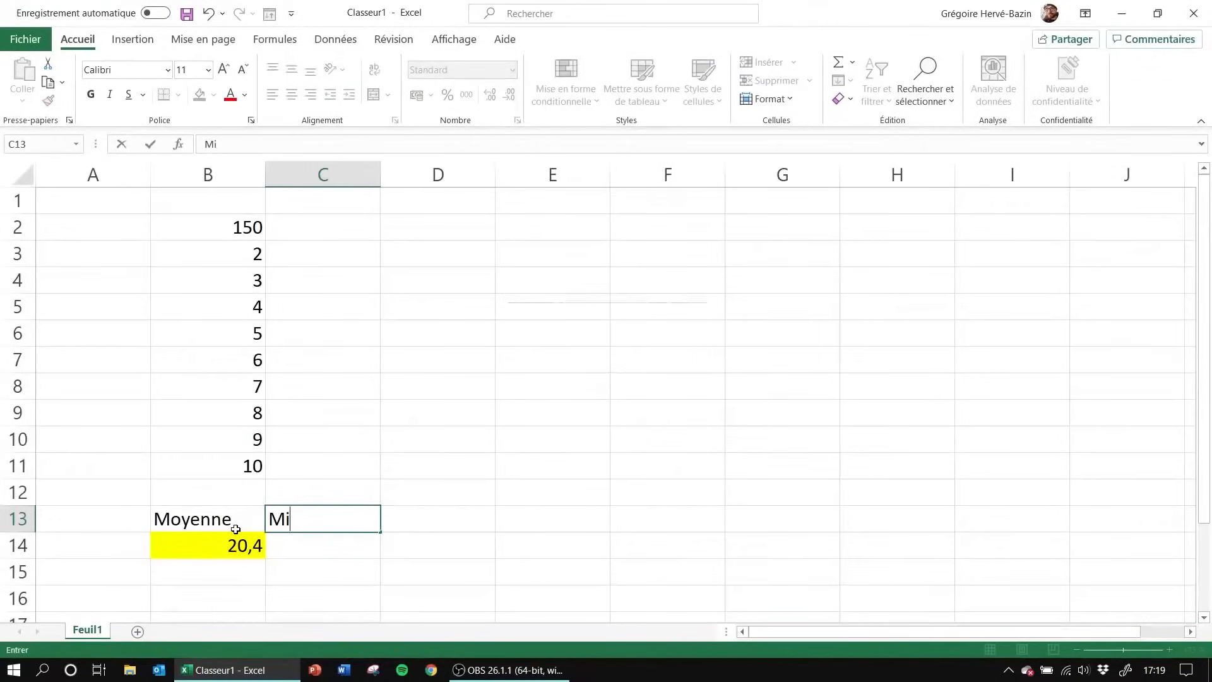
{"action": "type", "text": "n"}
{"action": "key", "text": "Tab"}
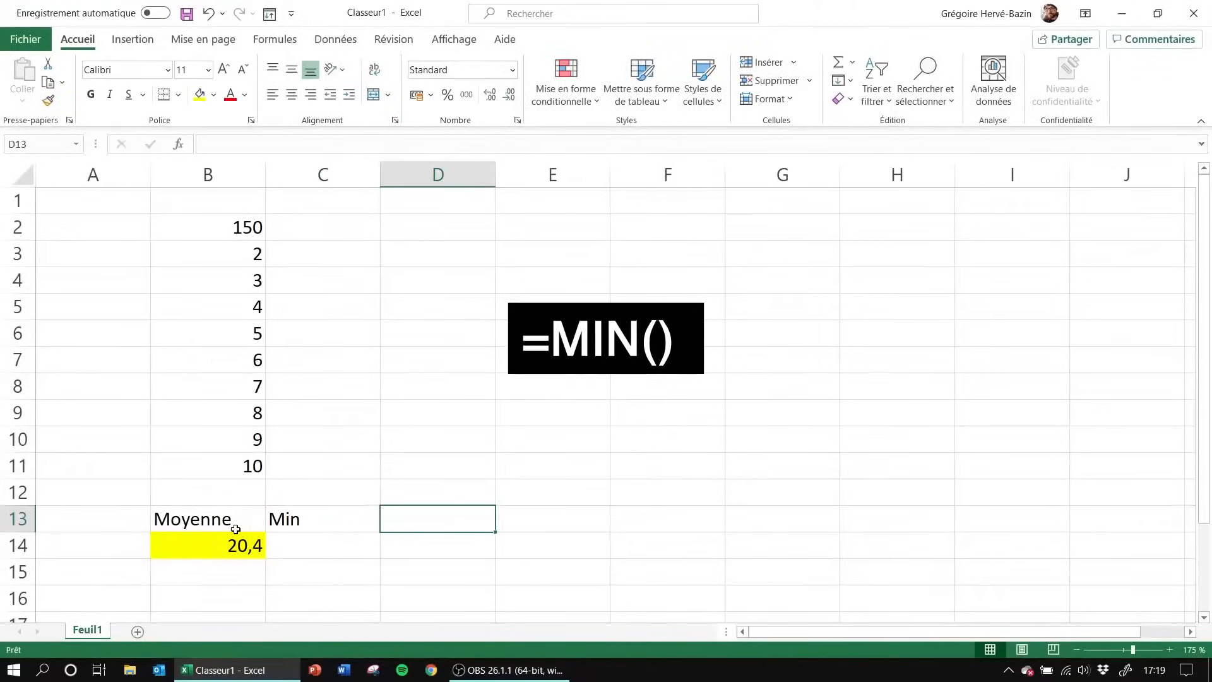
{"action": "type", "text": "Maw"}
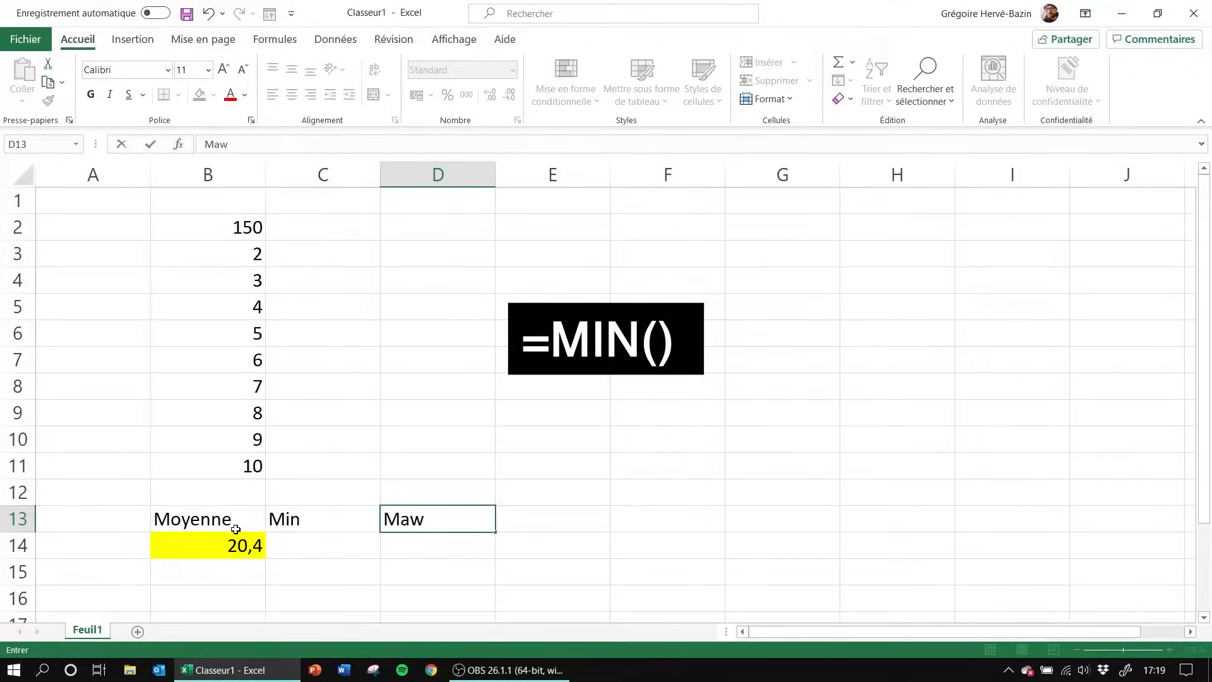
{"action": "key", "text": "BackSpace"}
{"action": "type", "text": "x"}
{"action": "key", "text": "Return"}
Calculate the smallest number of the list in C14 with the formula =MIN(B2:B11)
{"action": "key", "text": "Right"}
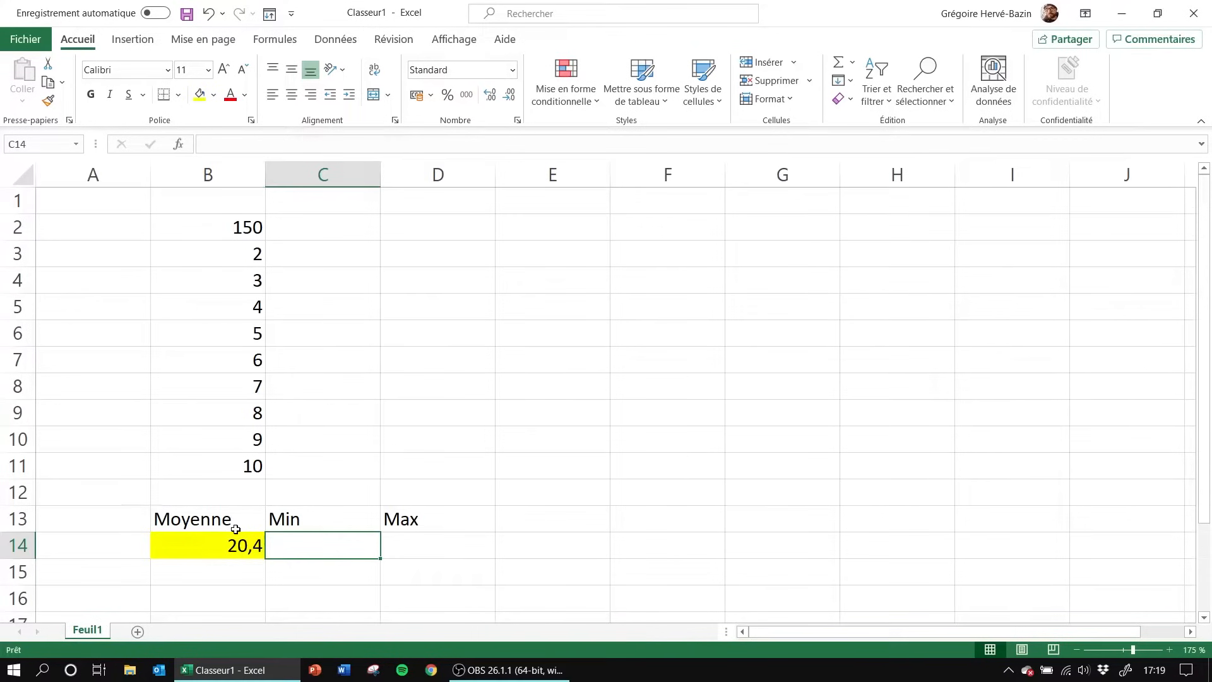
{"action": "type", "text": "="}
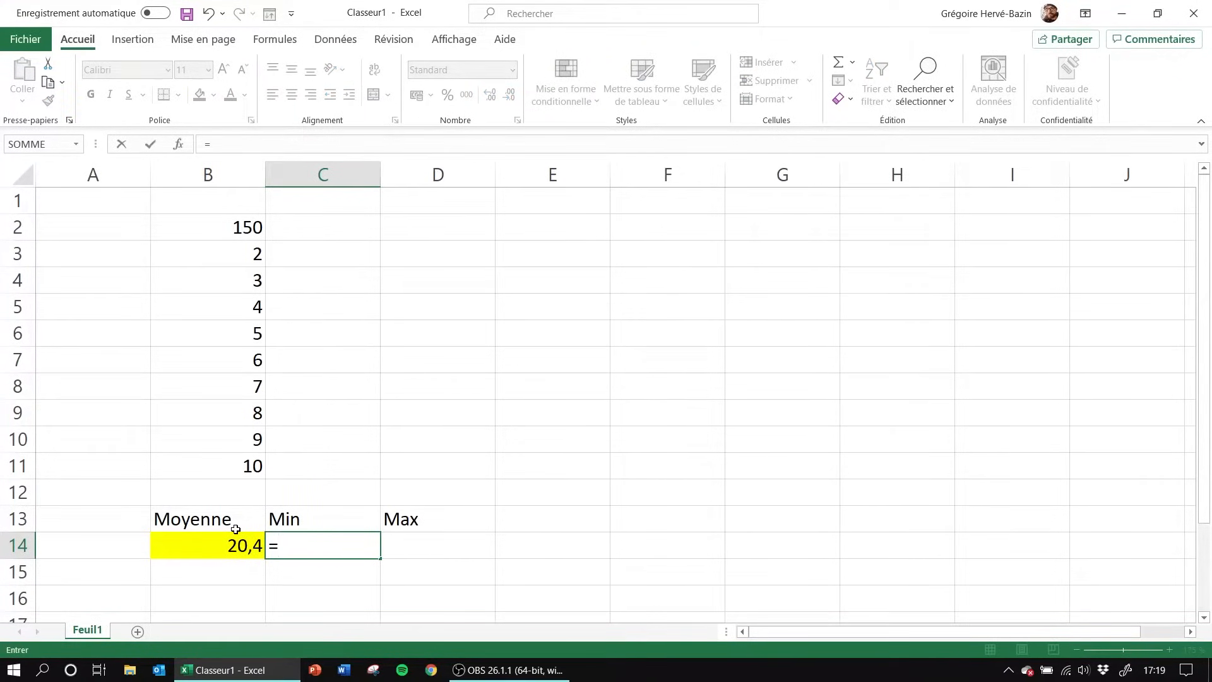
{"action": "type", "text": "min("}
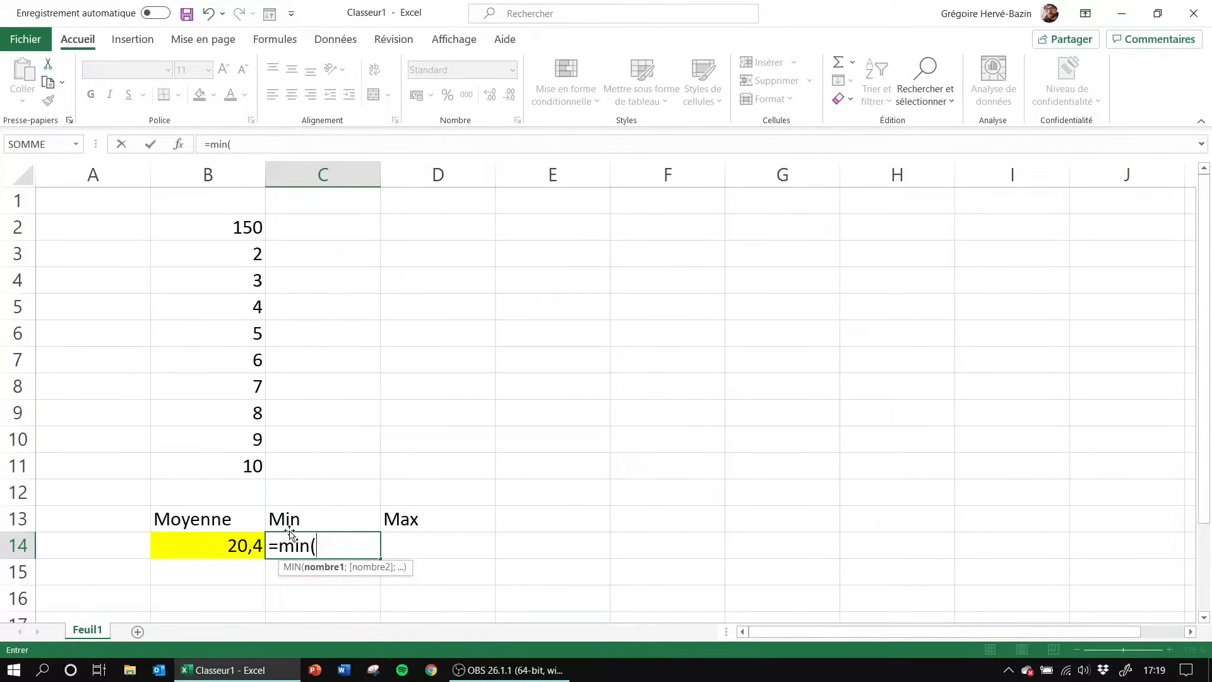
{"action": "left_click_drag", "start_coordinate": [237, 222], "coordinate": [212, 473]}
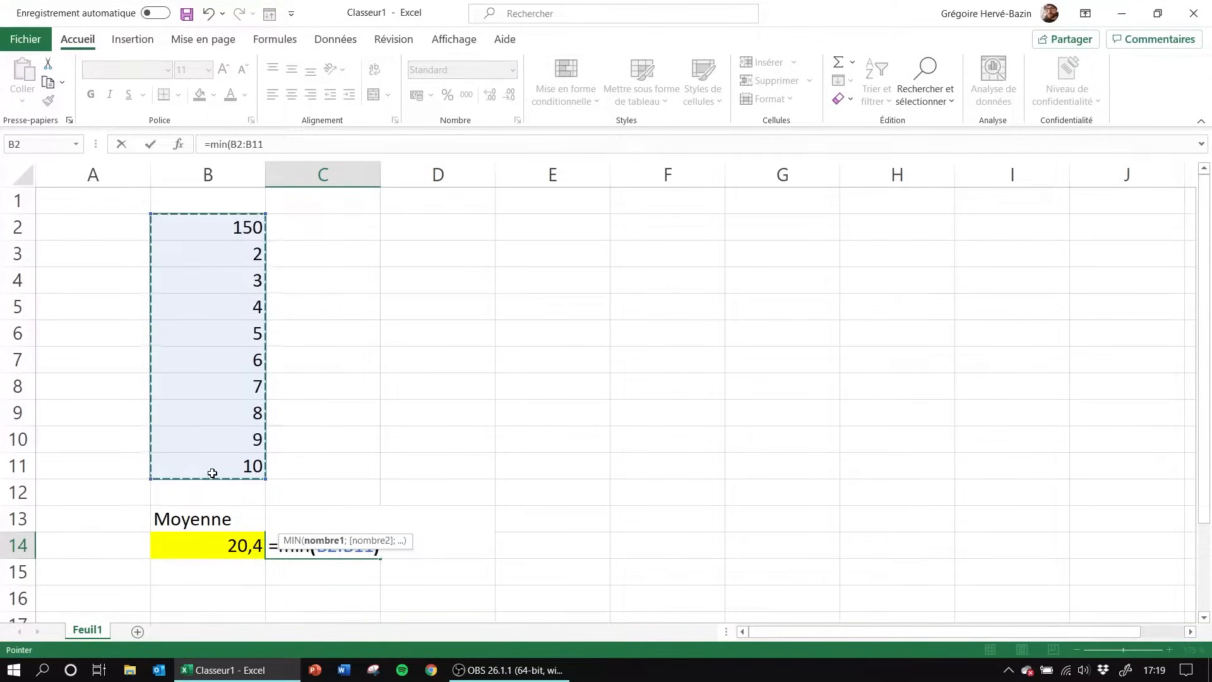
{"action": "type", "text": ")"}
{"action": "key", "text": "Return"}
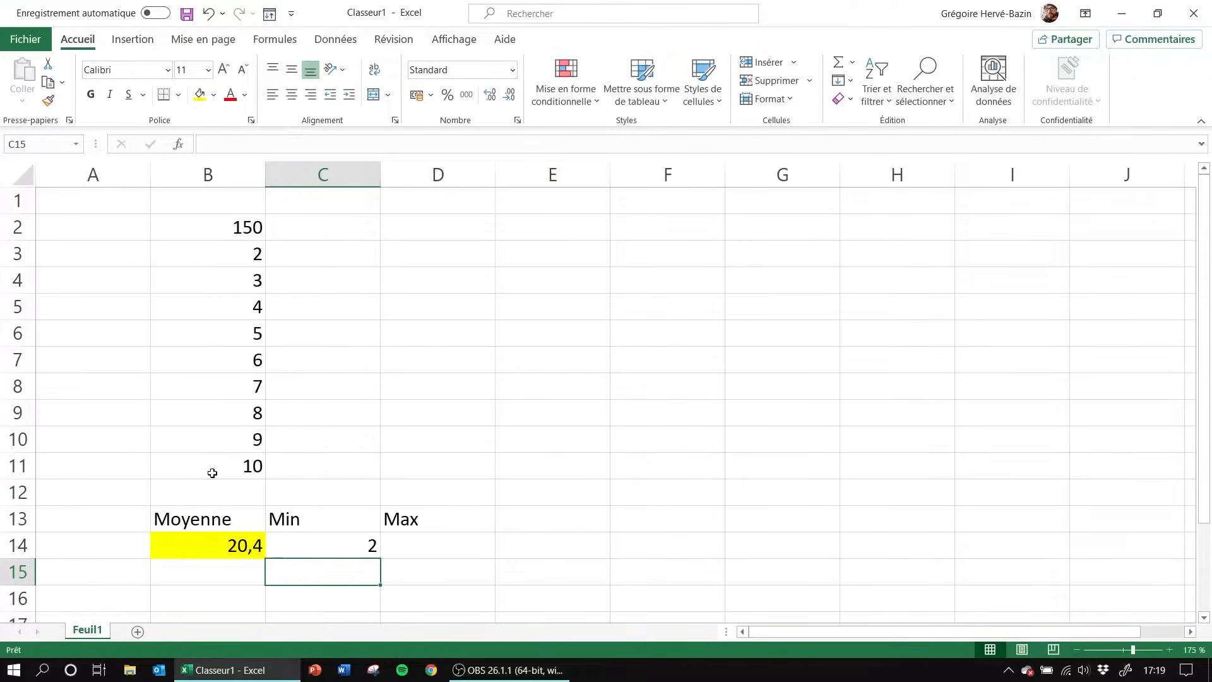
{"action": "left_click", "coordinate": [329, 539]}
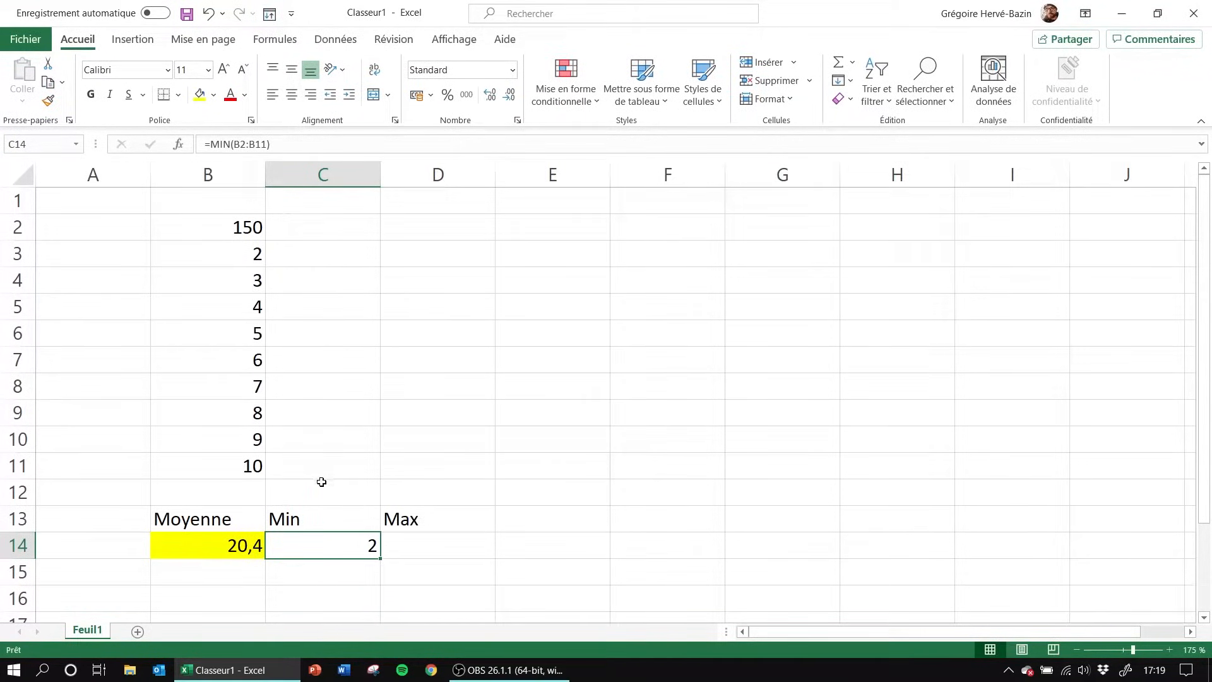
Apply all borders (Toutes les bordures) to the list of numbers in B2:B11
{"action": "double_click", "coordinate": [309, 540]}
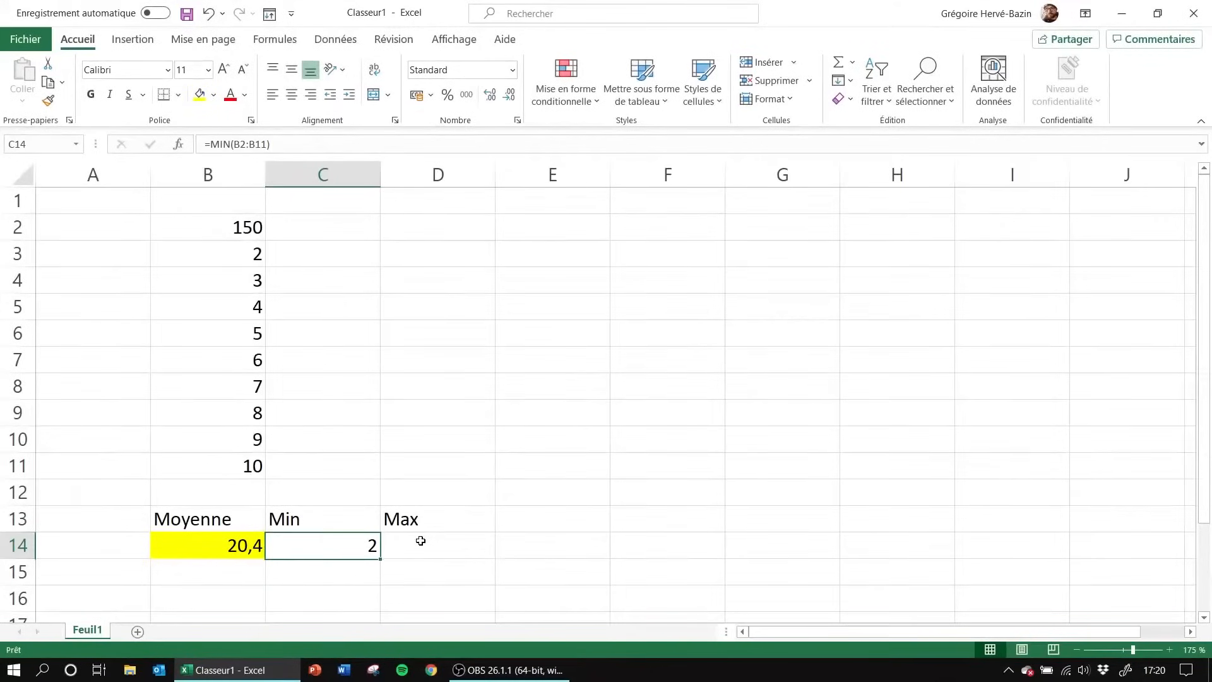
{"action": "left_click", "coordinate": [420, 540]}
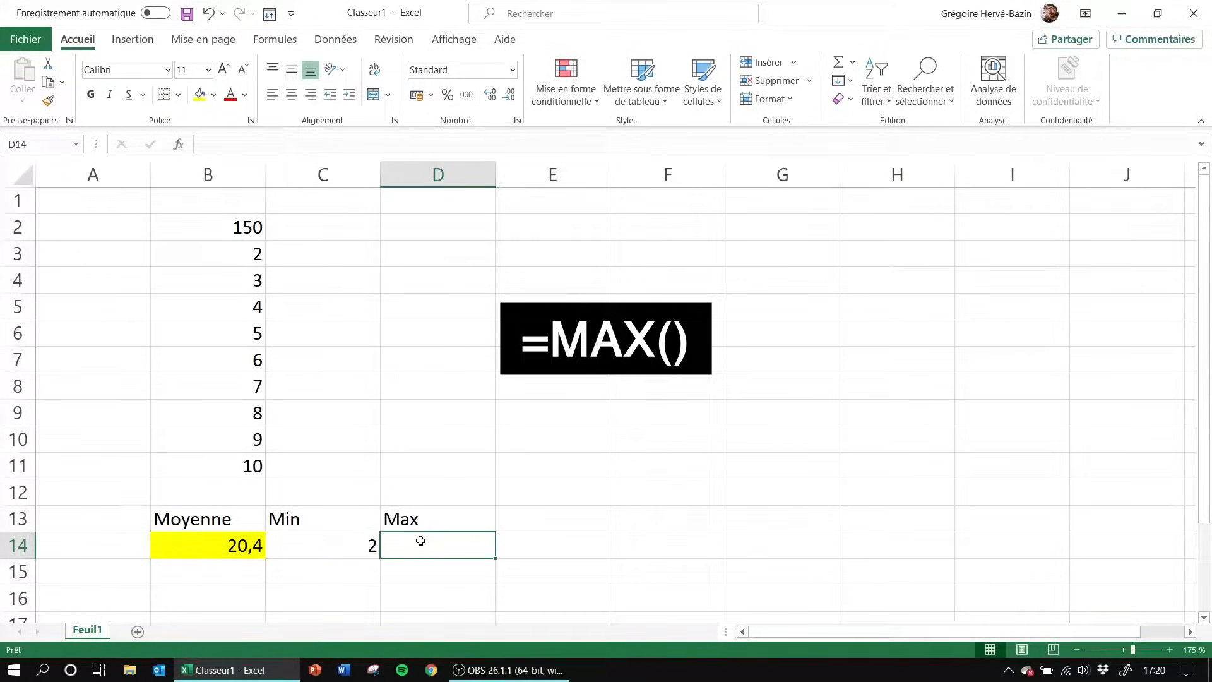
{"action": "left_click_drag", "start_coordinate": [187, 221], "coordinate": [207, 454]}
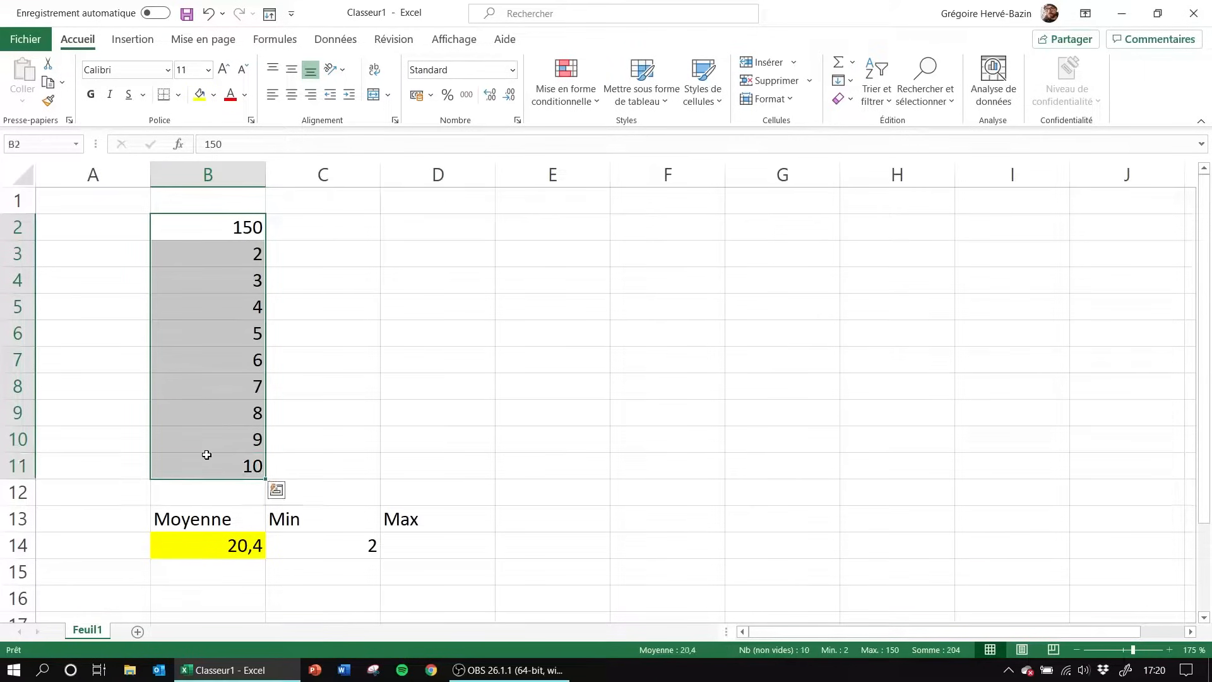
{"action": "left_click", "coordinate": [444, 556]}
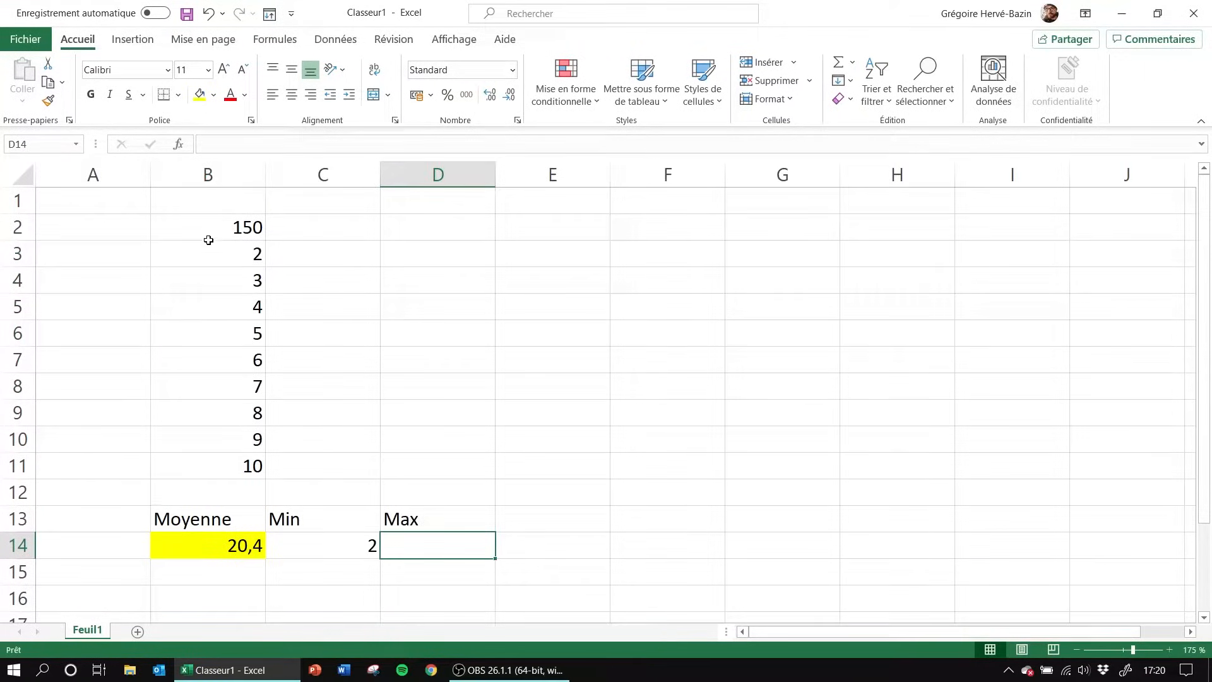
{"action": "left_click_drag", "start_coordinate": [208, 240], "coordinate": [213, 463]}
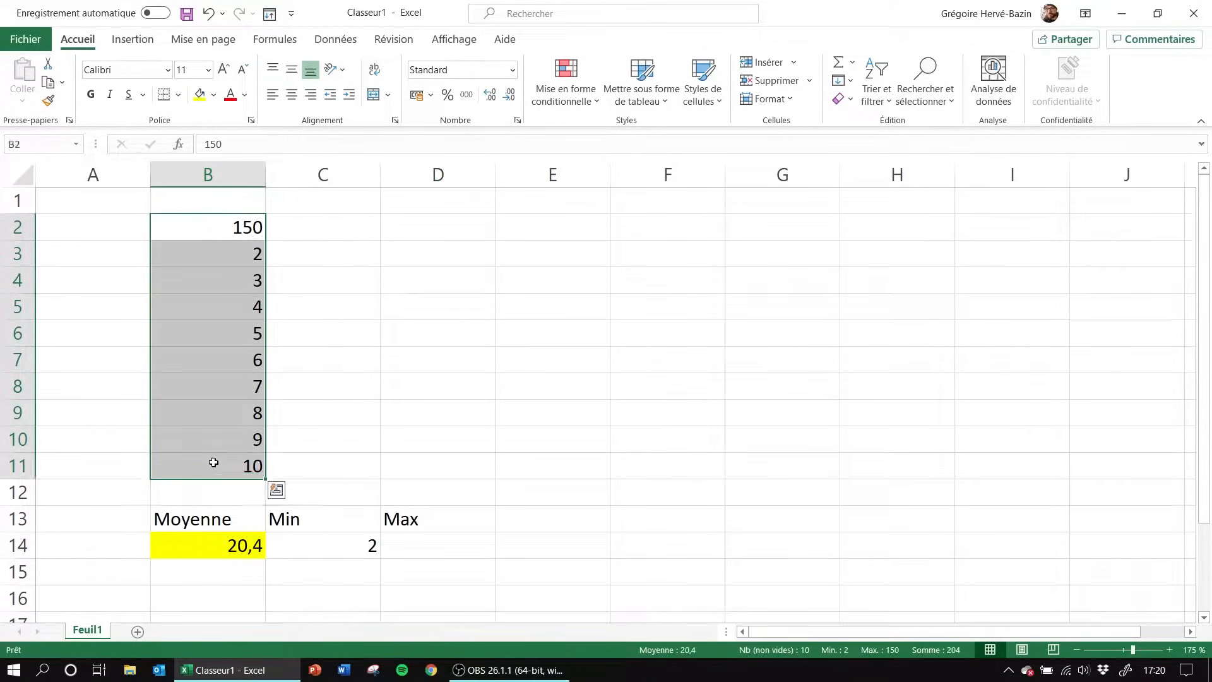
{"action": "left_click", "coordinate": [179, 95]}
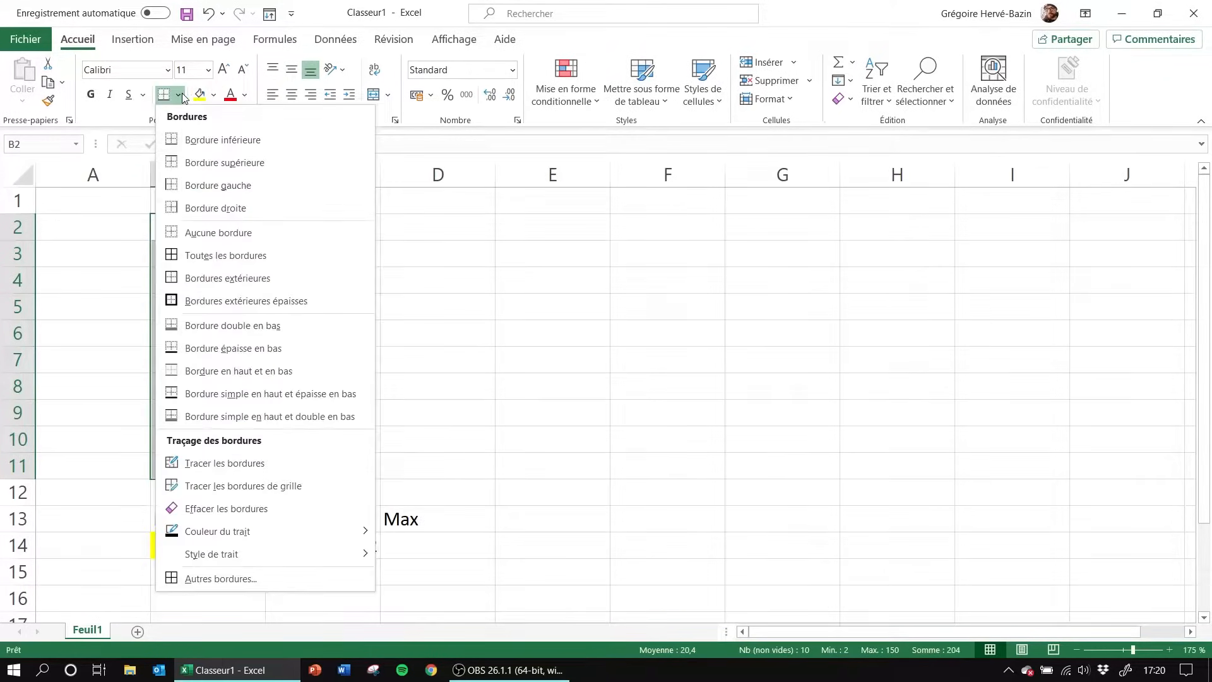
{"action": "left_click", "coordinate": [212, 255]}
Calculate the largest number of the list in D14 with the formula =MAX(B2:B11)
{"action": "left_click", "coordinate": [409, 550]}
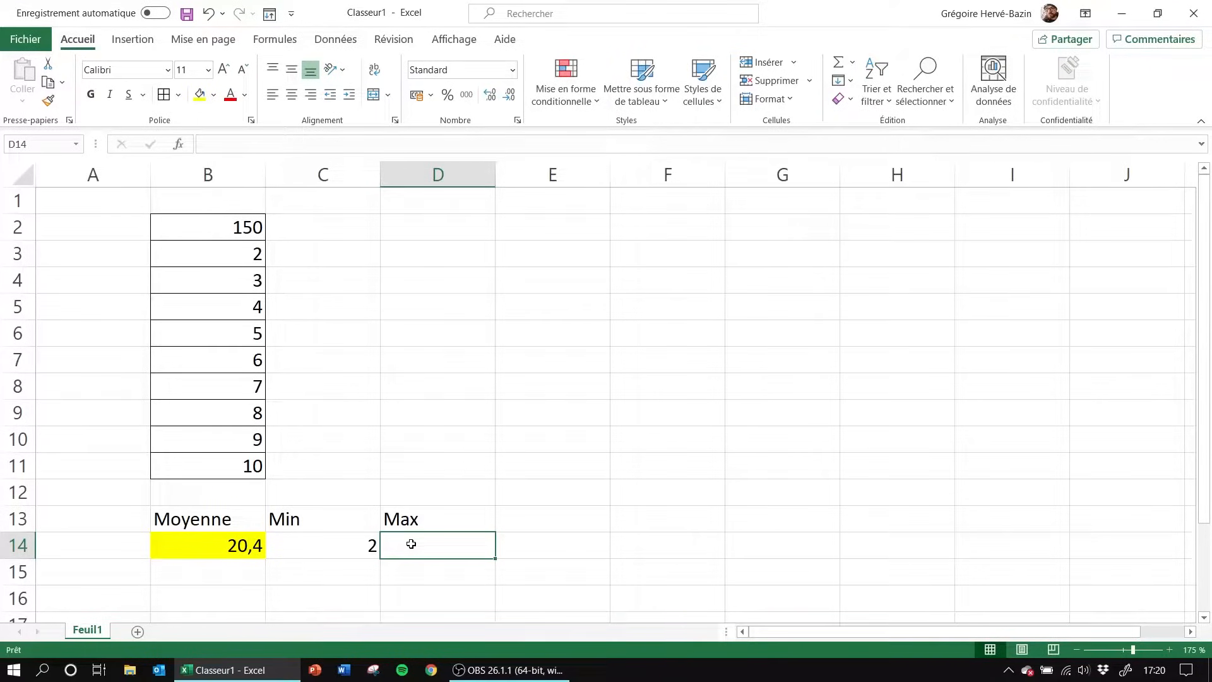
{"action": "type", "text": "="}
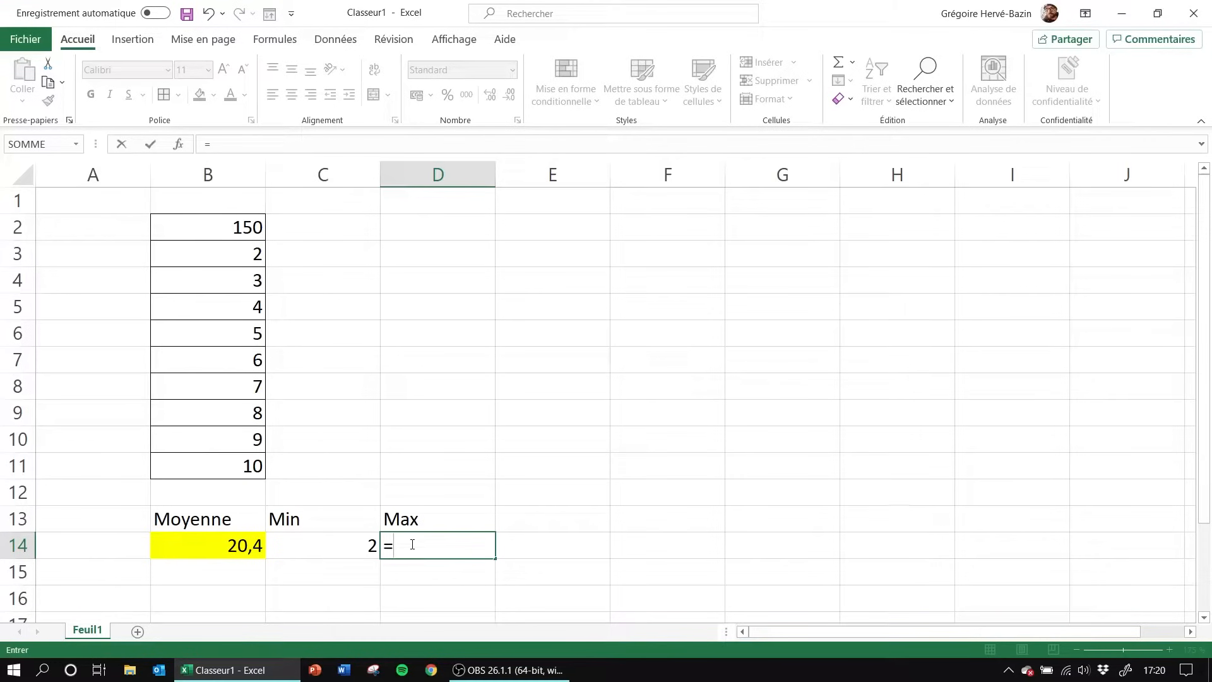
{"action": "type", "text": "ma"}
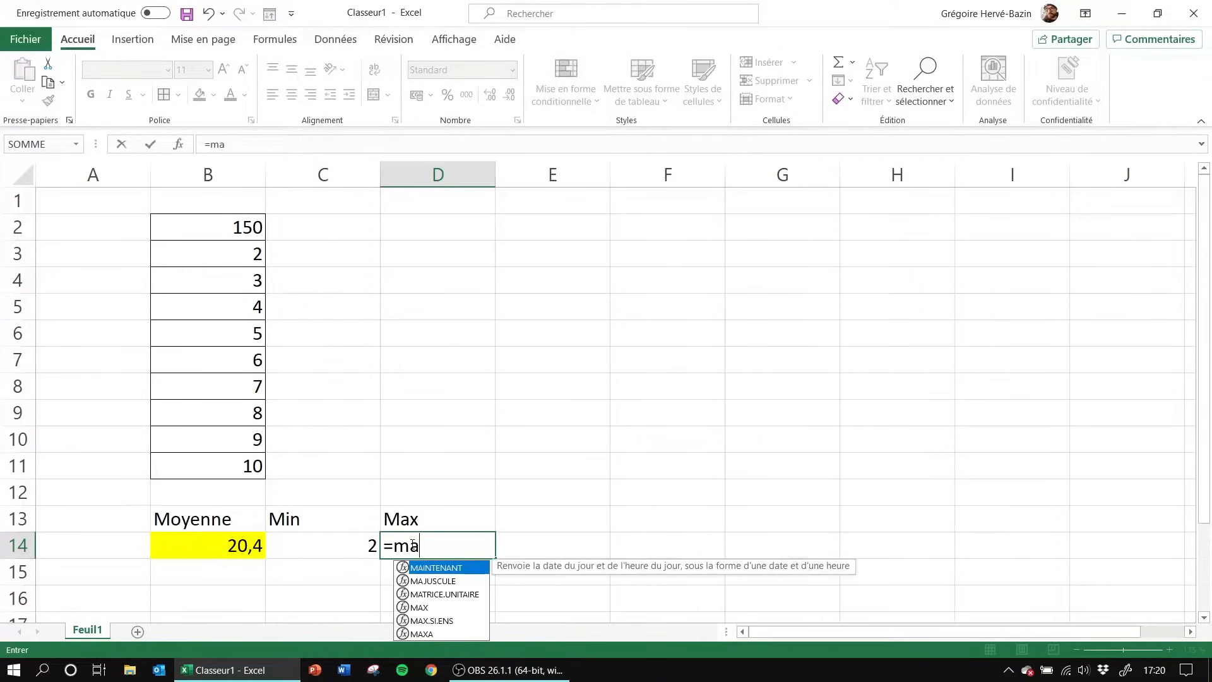
{"action": "type", "text": "x("}
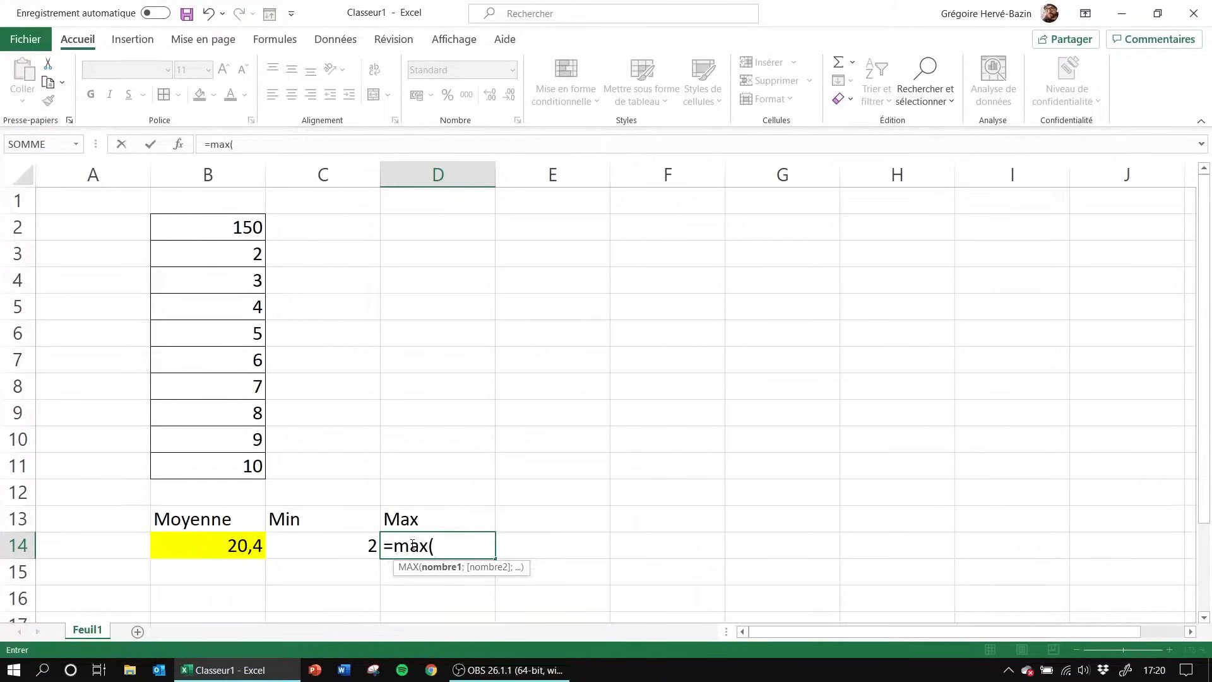
{"action": "left_click_drag", "start_coordinate": [218, 226], "coordinate": [215, 471]}
{"action": "type", "text": ")"}
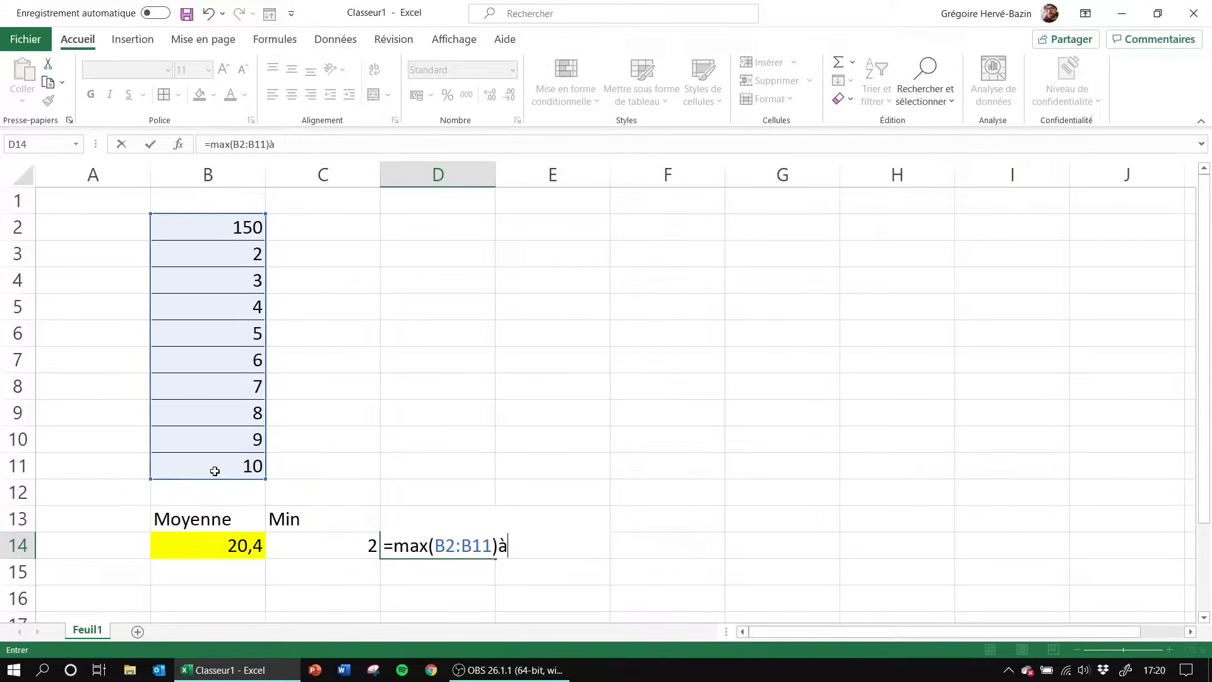
{"action": "key", "text": "Return"}
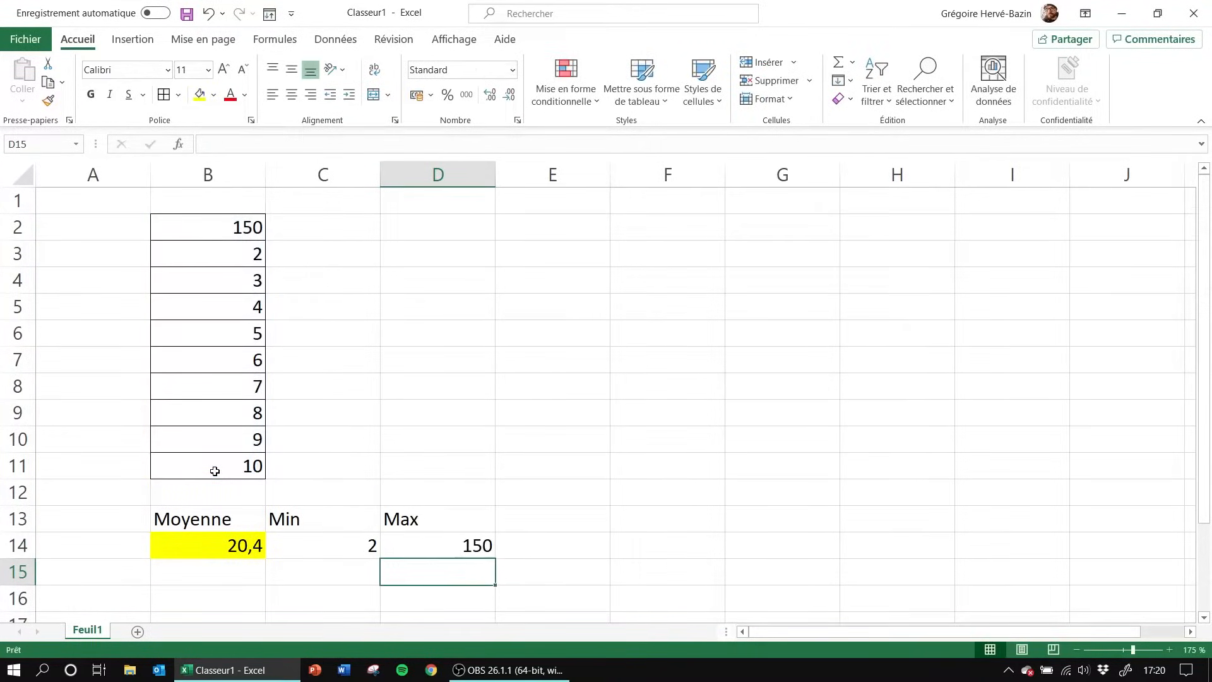
Change the second number of the list in B3 to 1
{"action": "left_click", "coordinate": [409, 544]}
{"action": "left_click", "coordinate": [359, 554]}
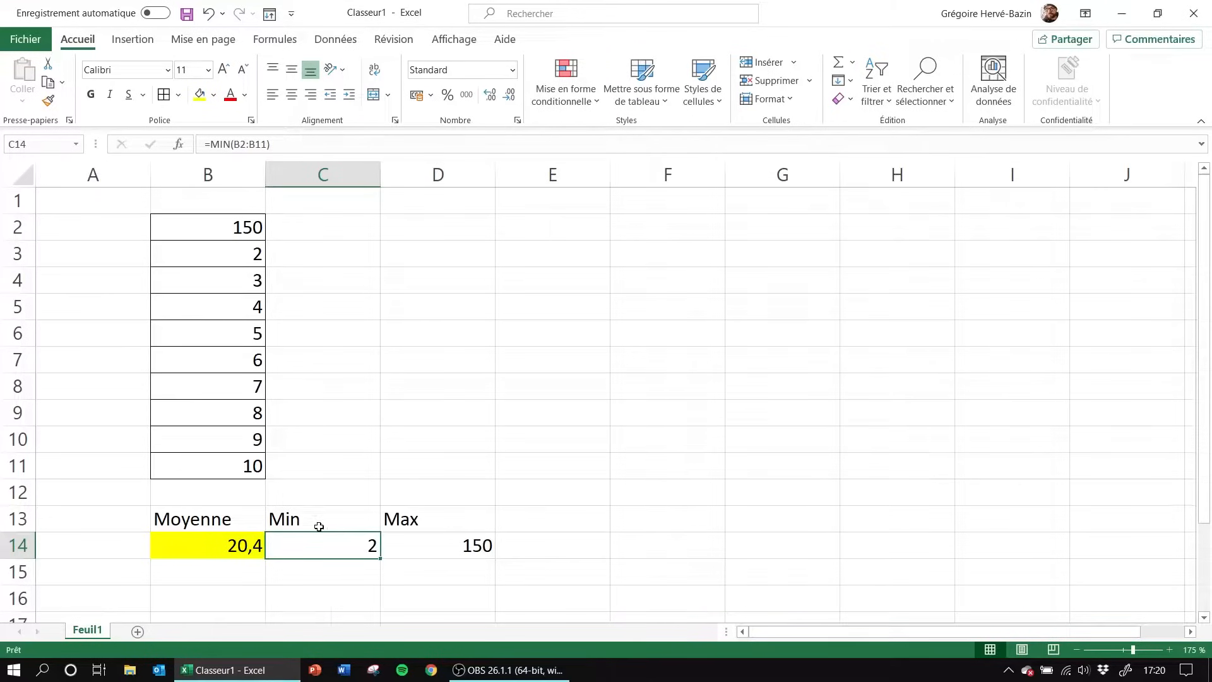
{"action": "left_click", "coordinate": [229, 253]}
{"action": "type", "text": "1"}
{"action": "key", "text": "Return"}
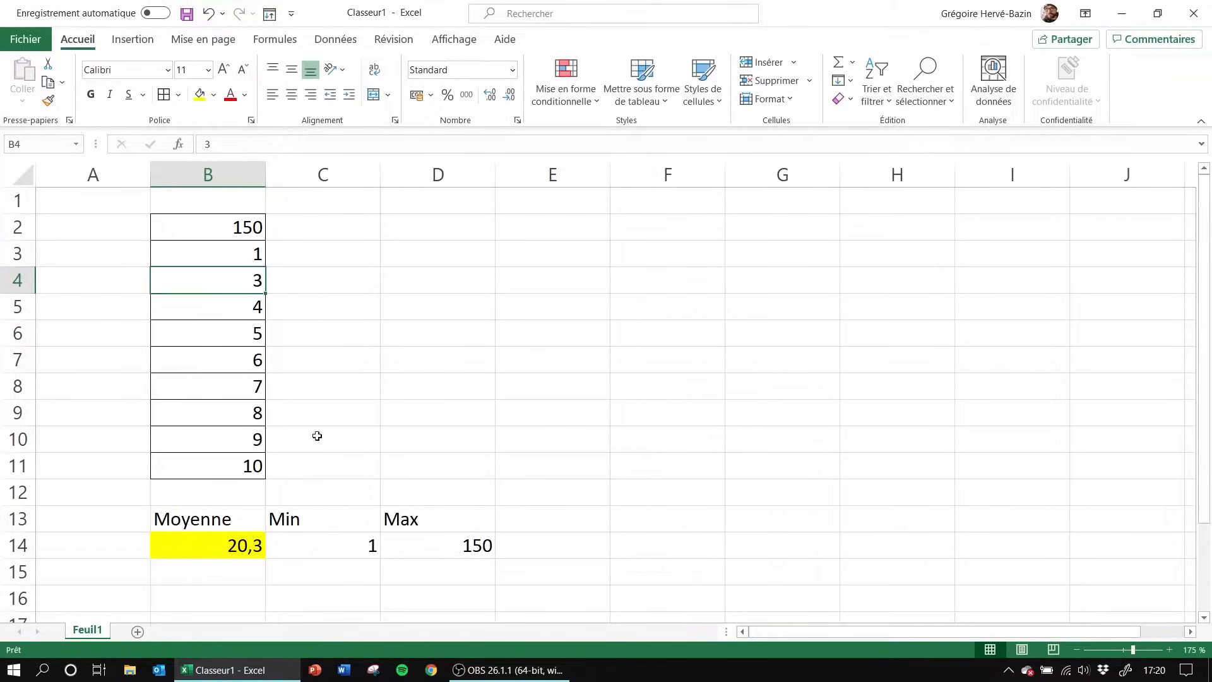
Replace the first number of the list in B2 with 200
{"action": "double_click", "coordinate": [222, 226]}
{"action": "key", "text": "BackSpace"}
{"action": "key", "text": "BackSpace"}
{"action": "key", "text": "BackSpace"}
{"action": "type", "text": "200"}
{"action": "key", "text": "Return"}
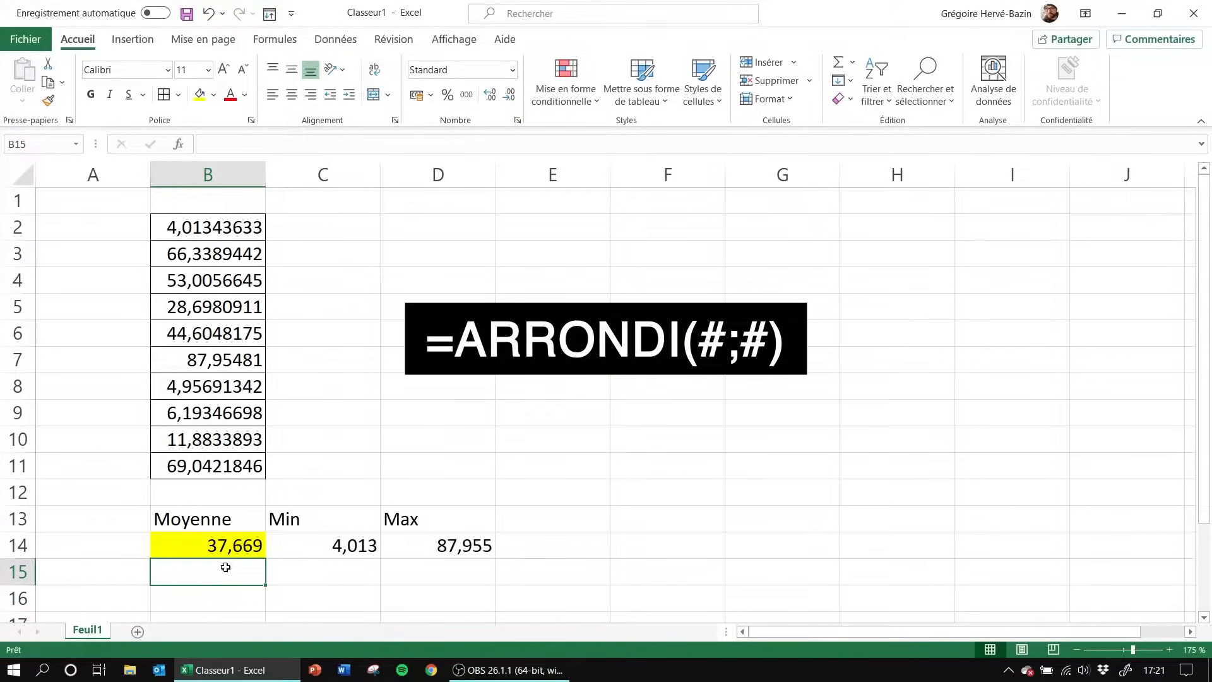
Round the average to one decimal in B15 with the formula =ARRONDI(B14;1)
{"action": "left_click", "coordinate": [524, 520]}
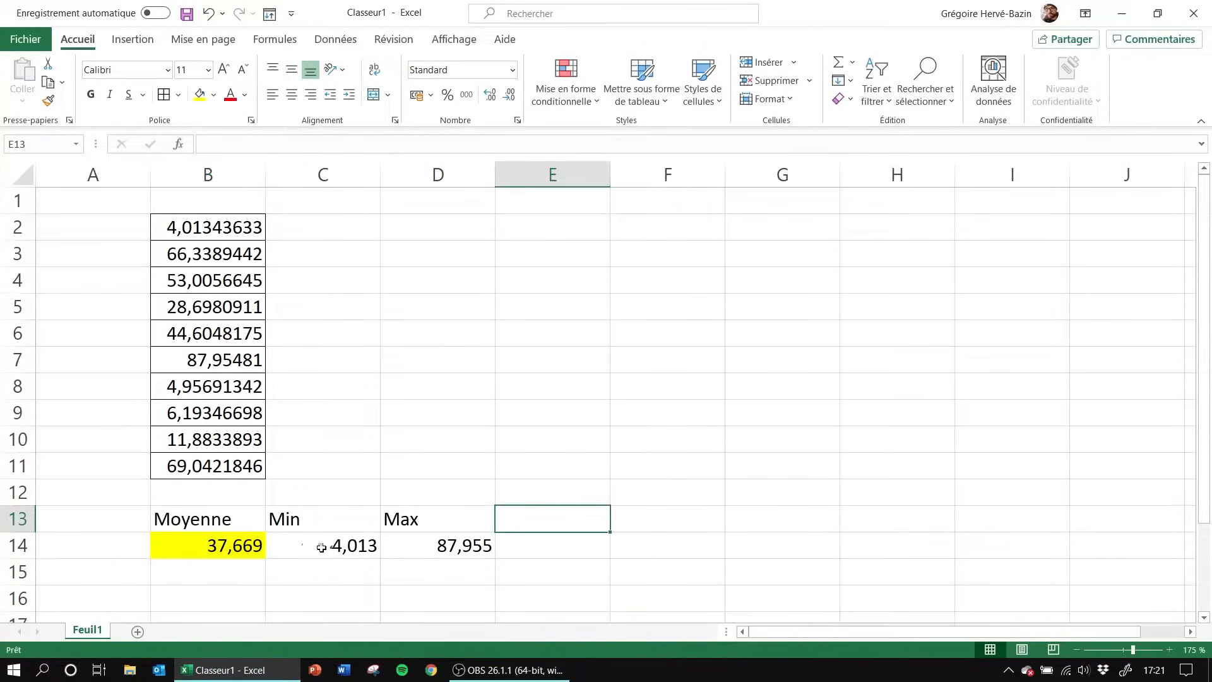
{"action": "left_click", "coordinate": [107, 550]}
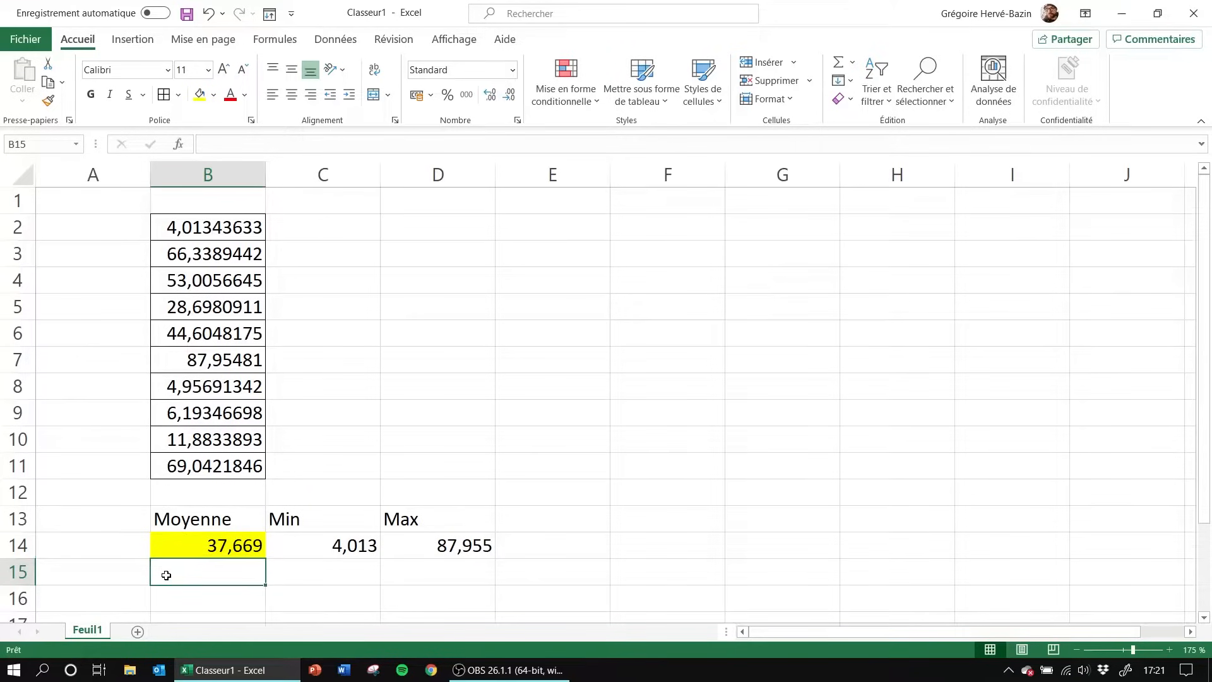
{"action": "type", "text": "=arrondi"}
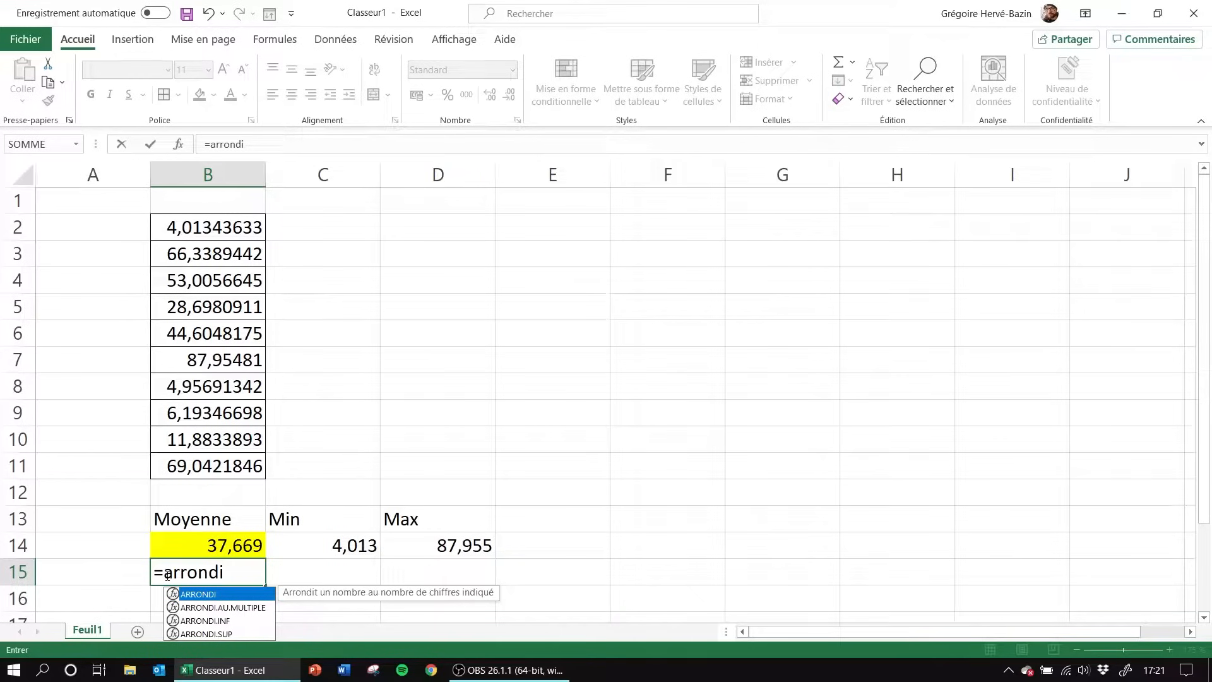
{"action": "type", "text": "("}
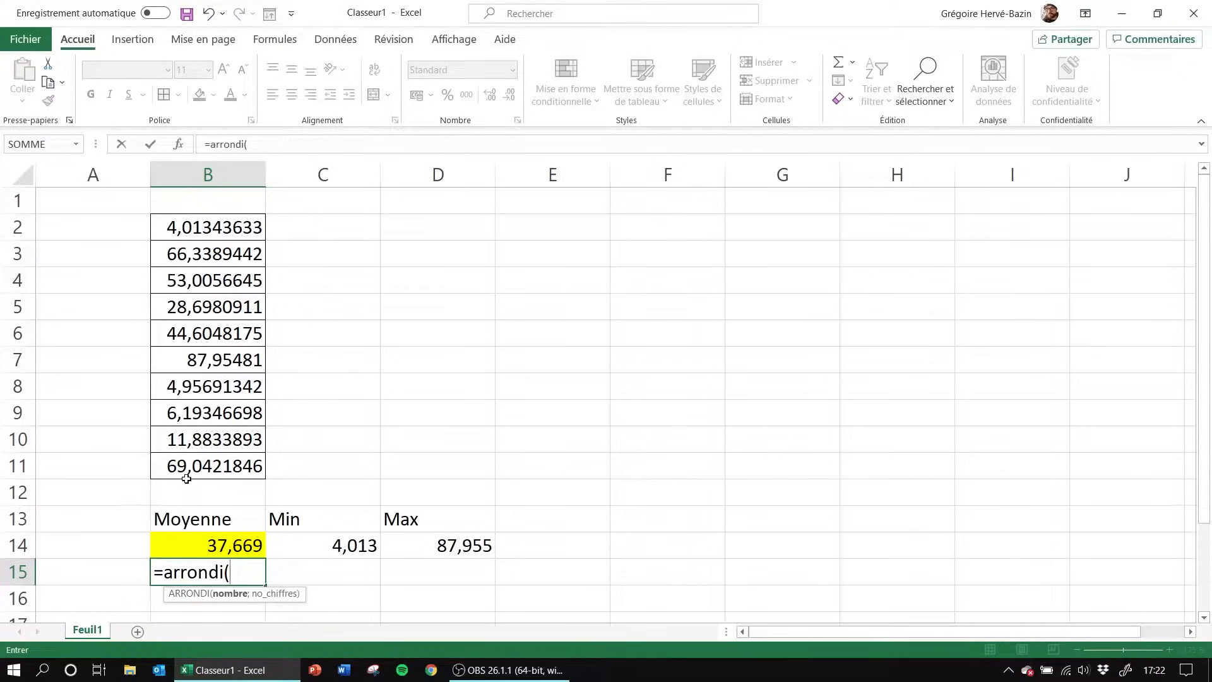
{"action": "left_click", "coordinate": [210, 548]}
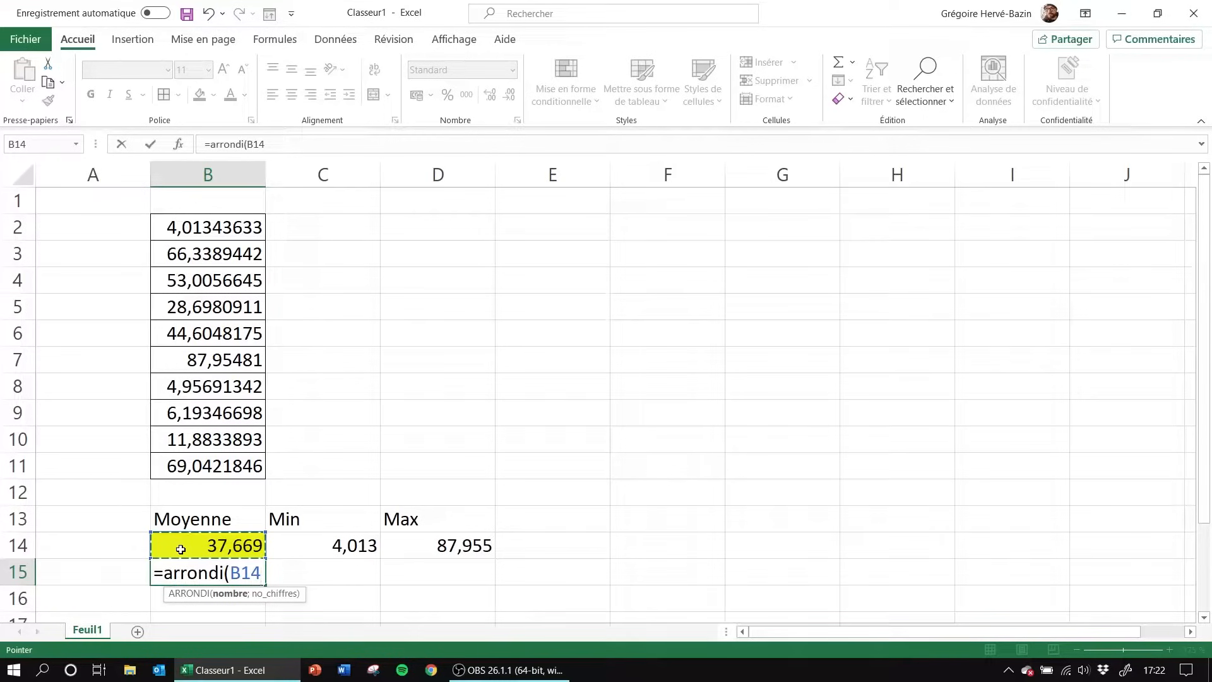
{"action": "type", "text": ";1"}
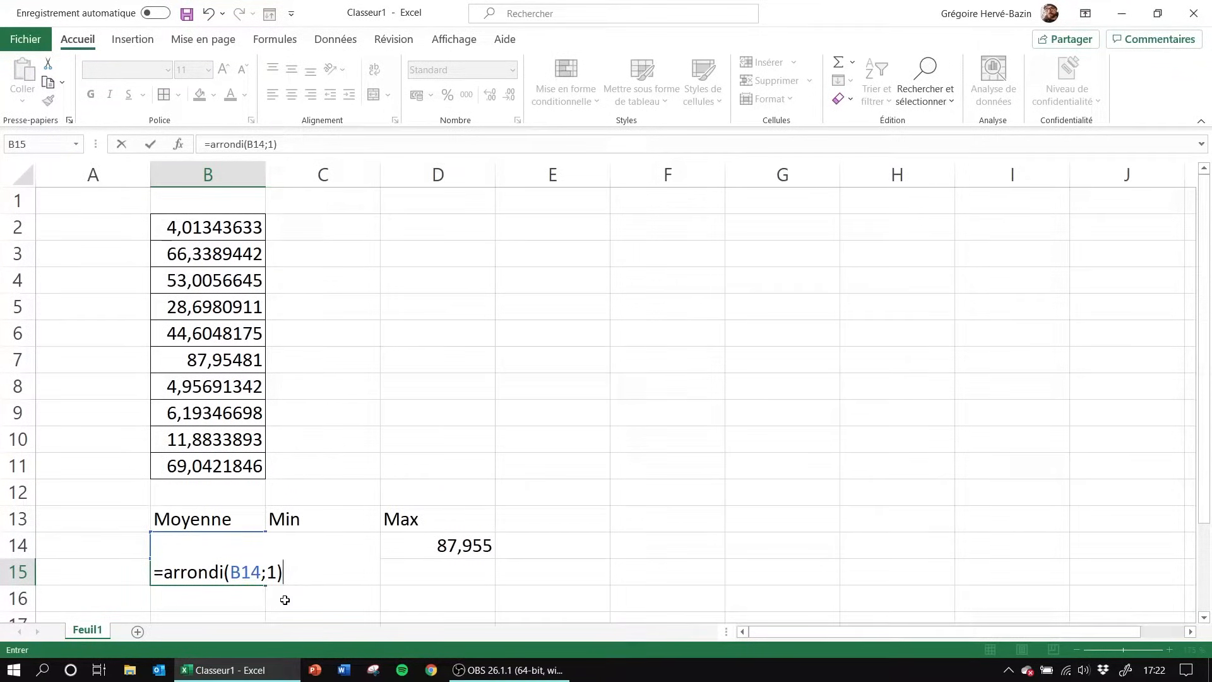
{"action": "key", "text": "Return"}
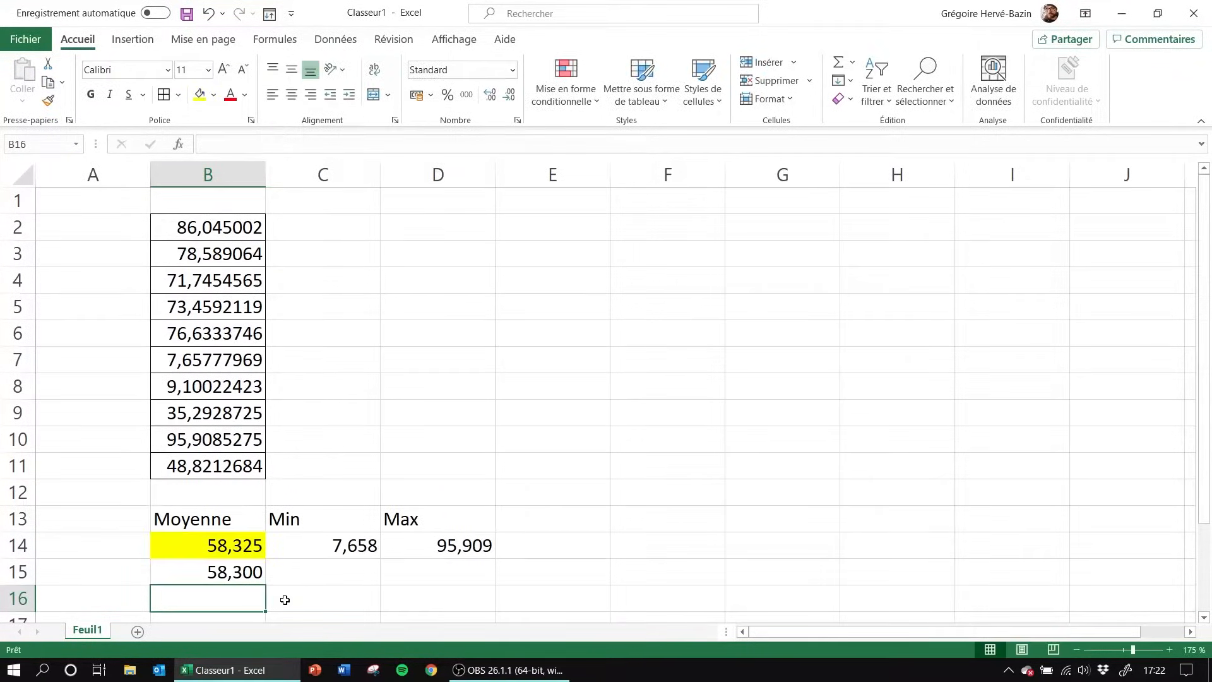
Reduce the decimals displayed in B15 by two places and restore them
{"action": "left_click", "coordinate": [240, 573]}
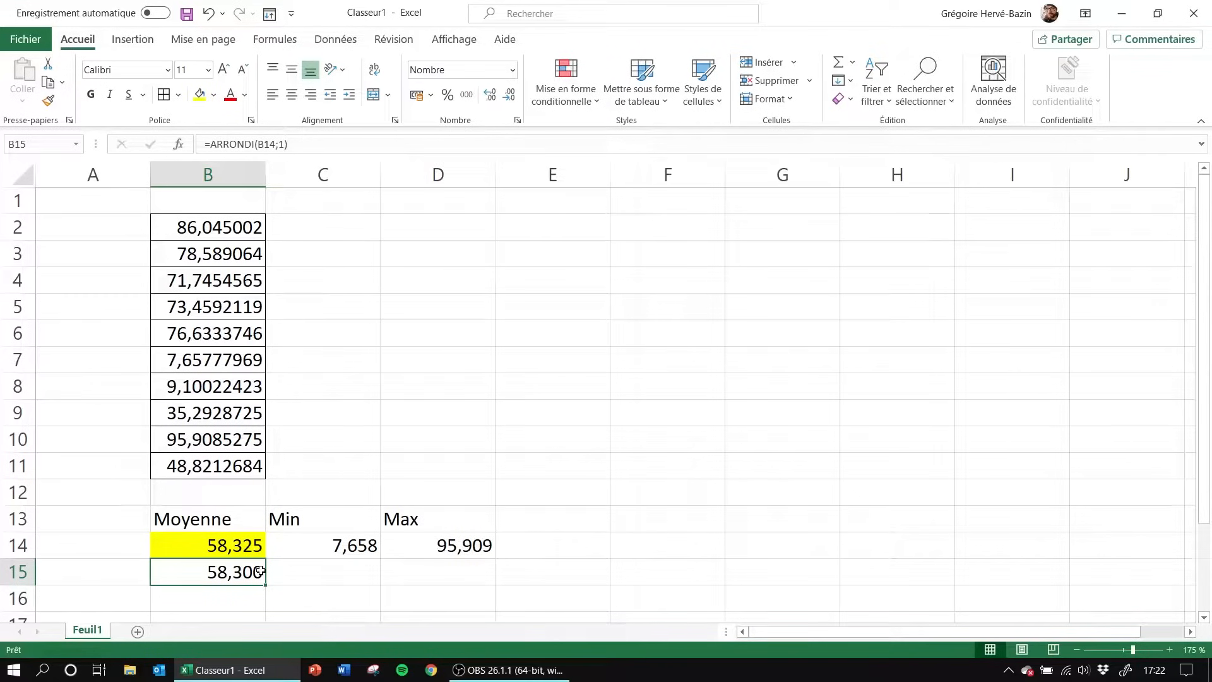
{"action": "left_click", "coordinate": [512, 101]}
{"action": "left_click", "coordinate": [513, 101]}
{"action": "left_click", "coordinate": [492, 101]}
{"action": "left_click", "coordinate": [492, 101]}
Fill the rounding formula from B15 across to C15:D15
{"action": "left_click_drag", "start_coordinate": [265, 585], "coordinate": [466, 579]}
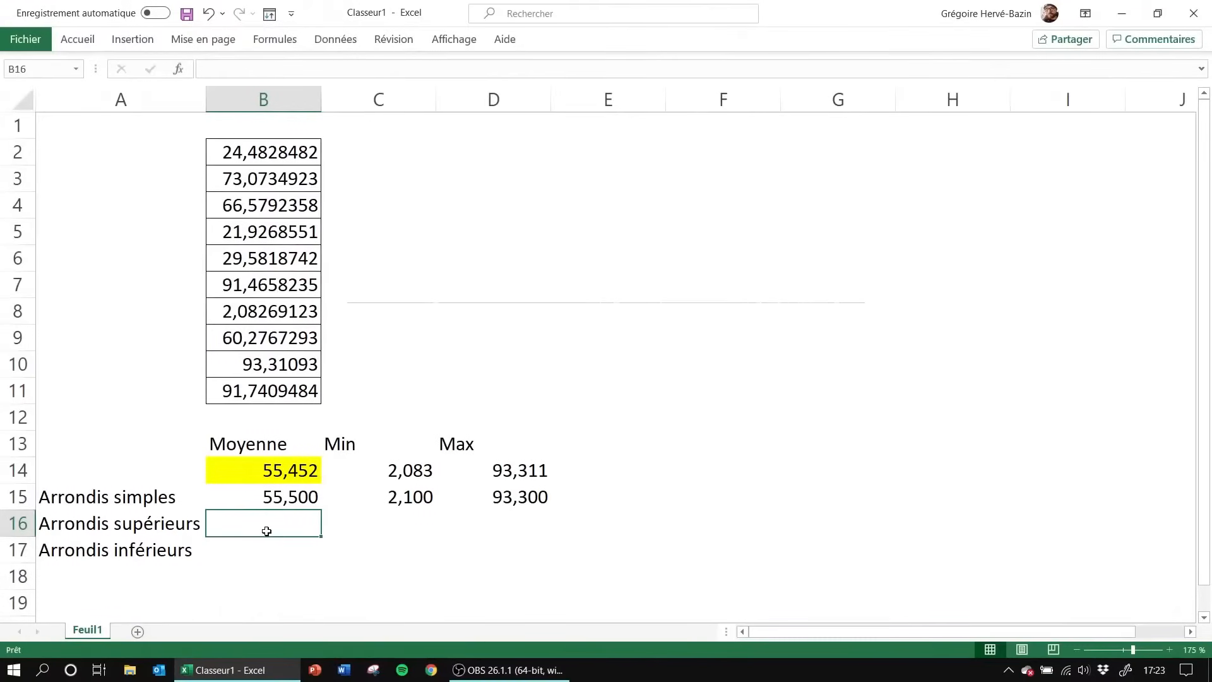
Round the average up to one decimal in B16 with =ARRONDI.SUP(B14;1) and fill the formula across to C16:D16
{"action": "type", "text": "=arrondi"}
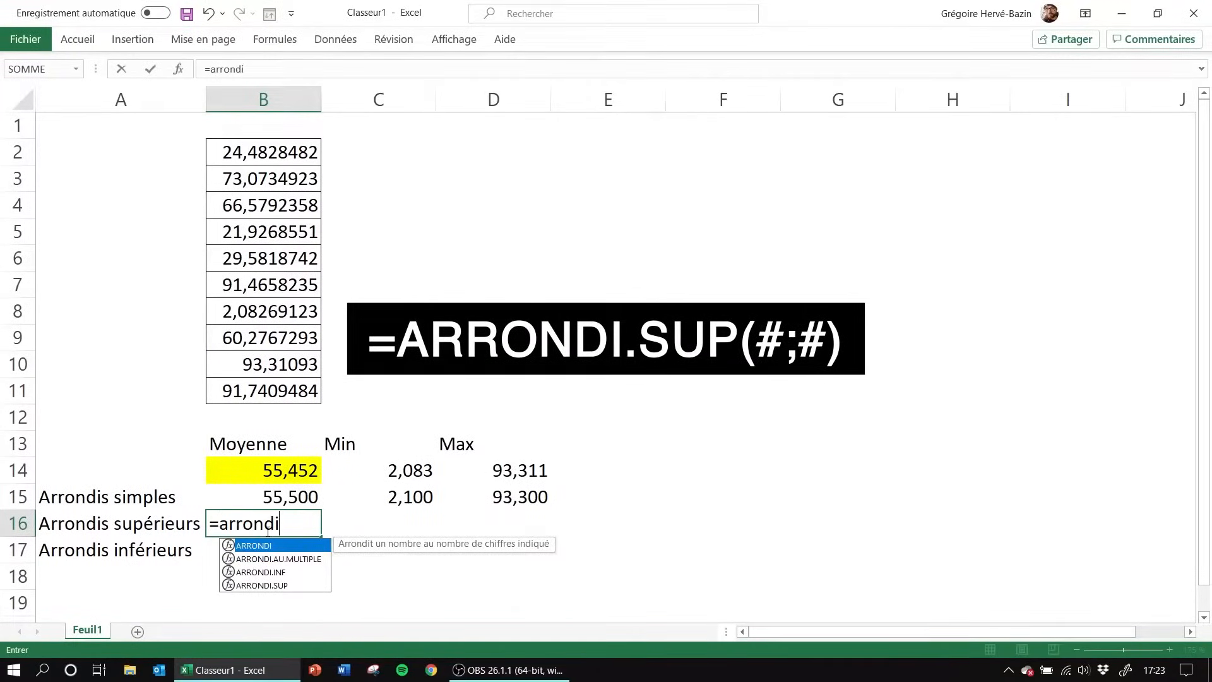
{"action": "type", "text": ".sup("}
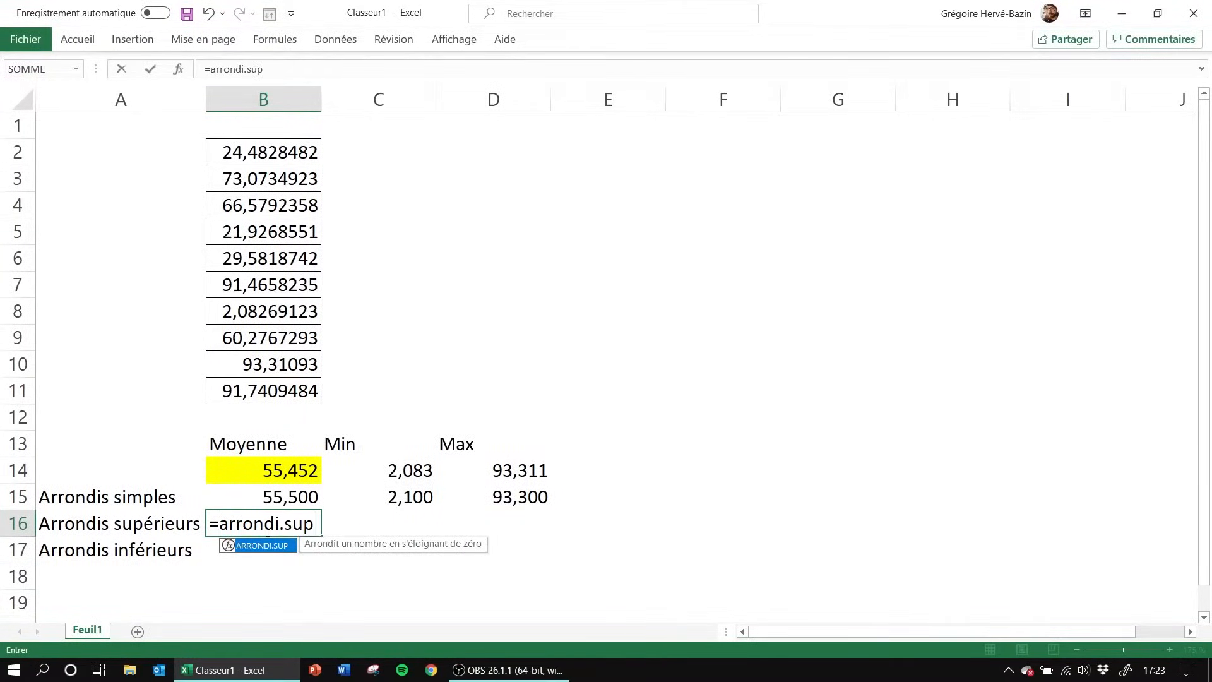
{"action": "left_click", "coordinate": [269, 476]}
{"action": "type", "text": ";"}
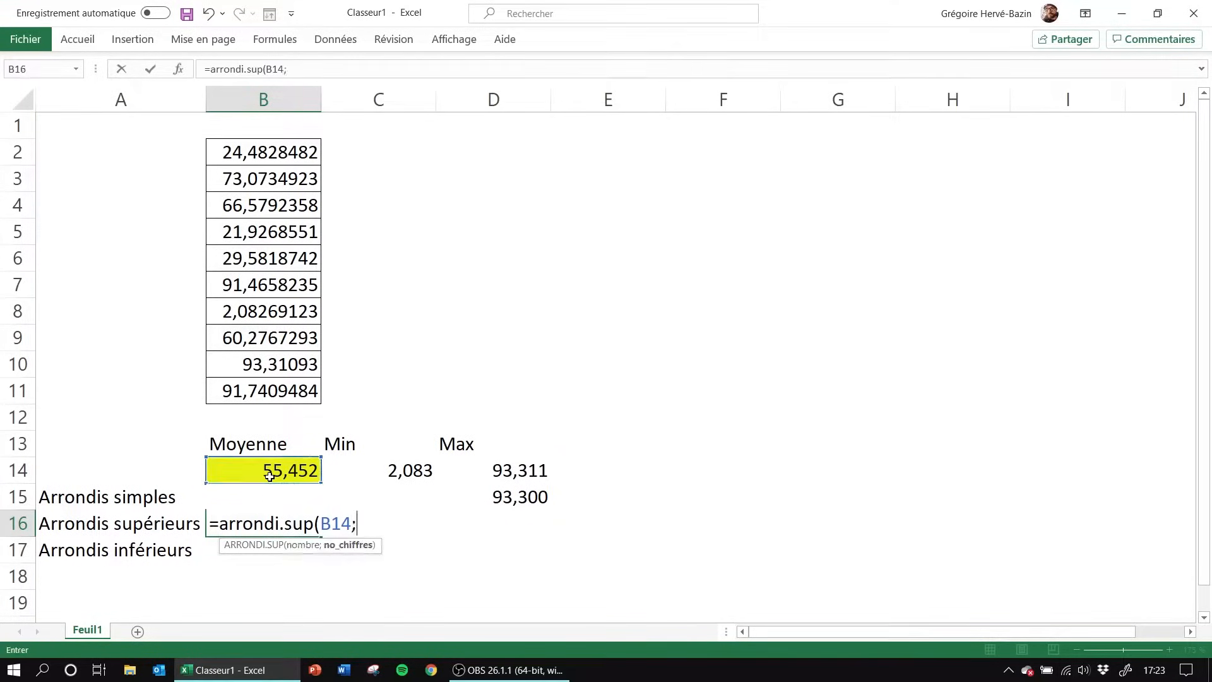
{"action": "type", "text": "1"}
{"action": "double_click", "coordinate": [364, 526]}
{"action": "type", "text": ")"}
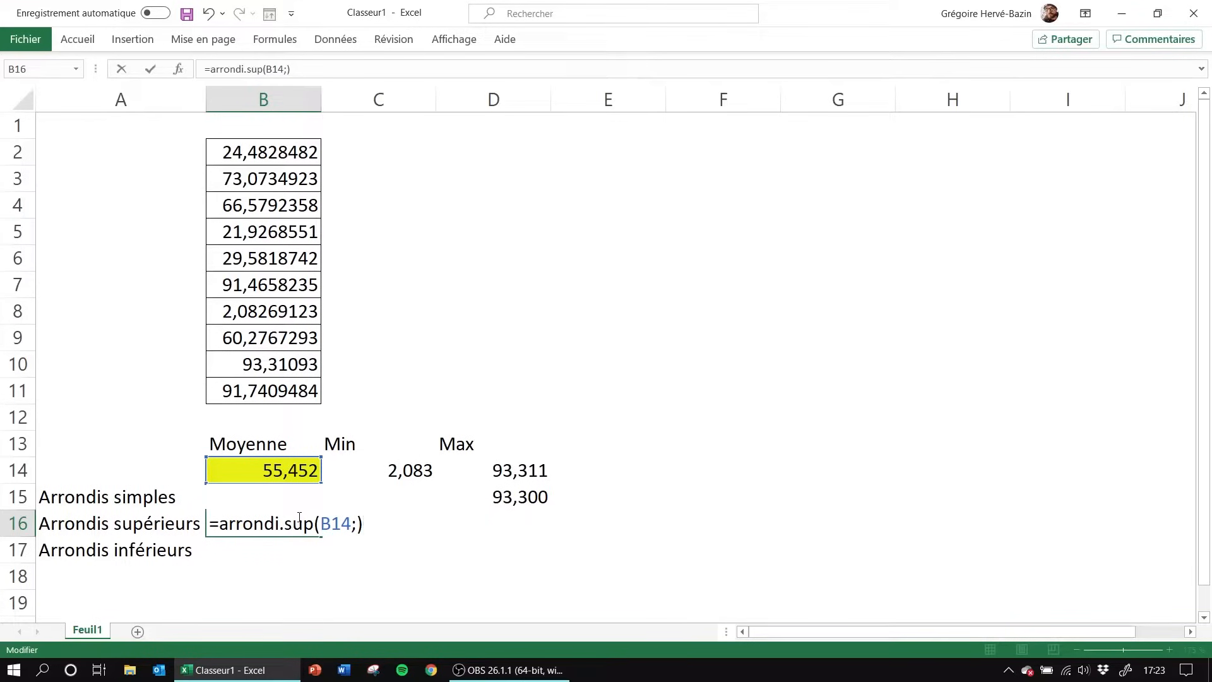
{"action": "key", "text": "BackSpace"}
{"action": "type", "text": "1"}
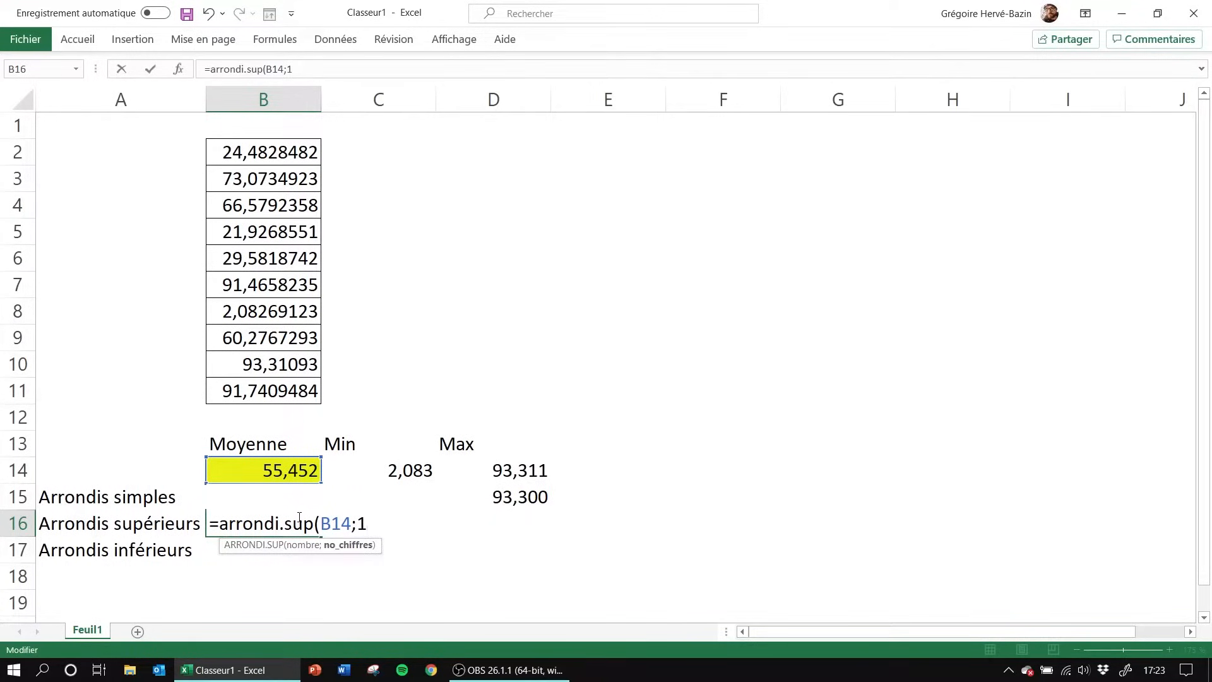
{"action": "type", "text": ")"}
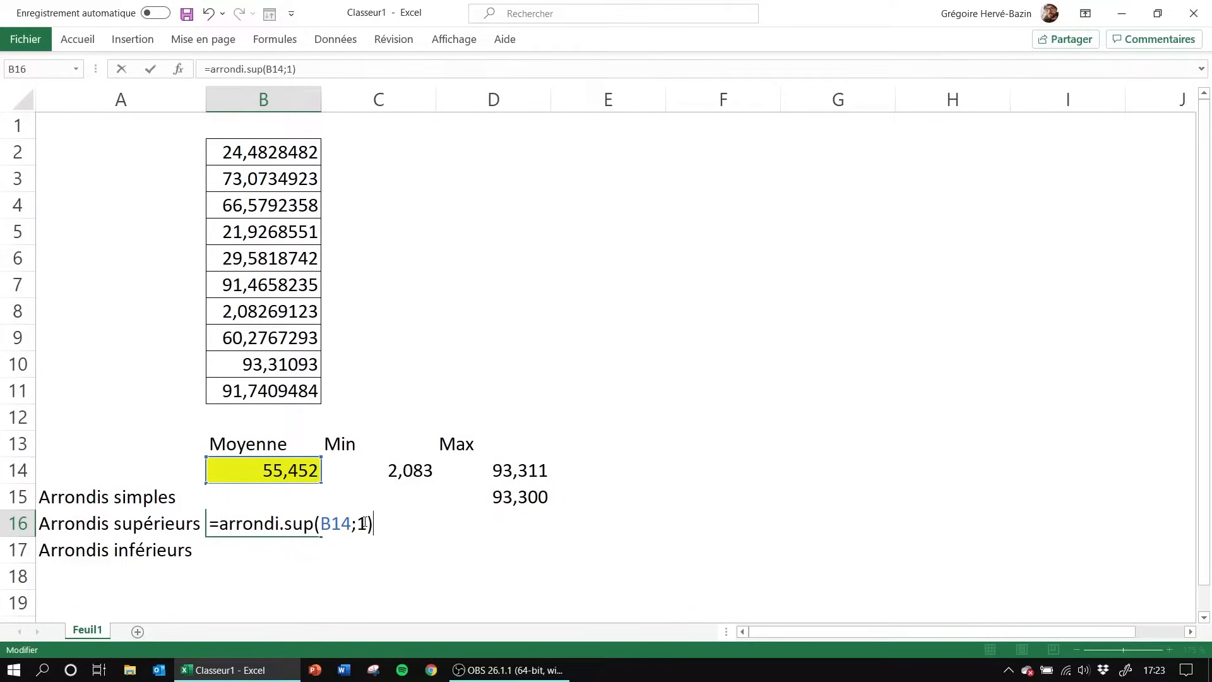
{"action": "key", "text": "Return"}
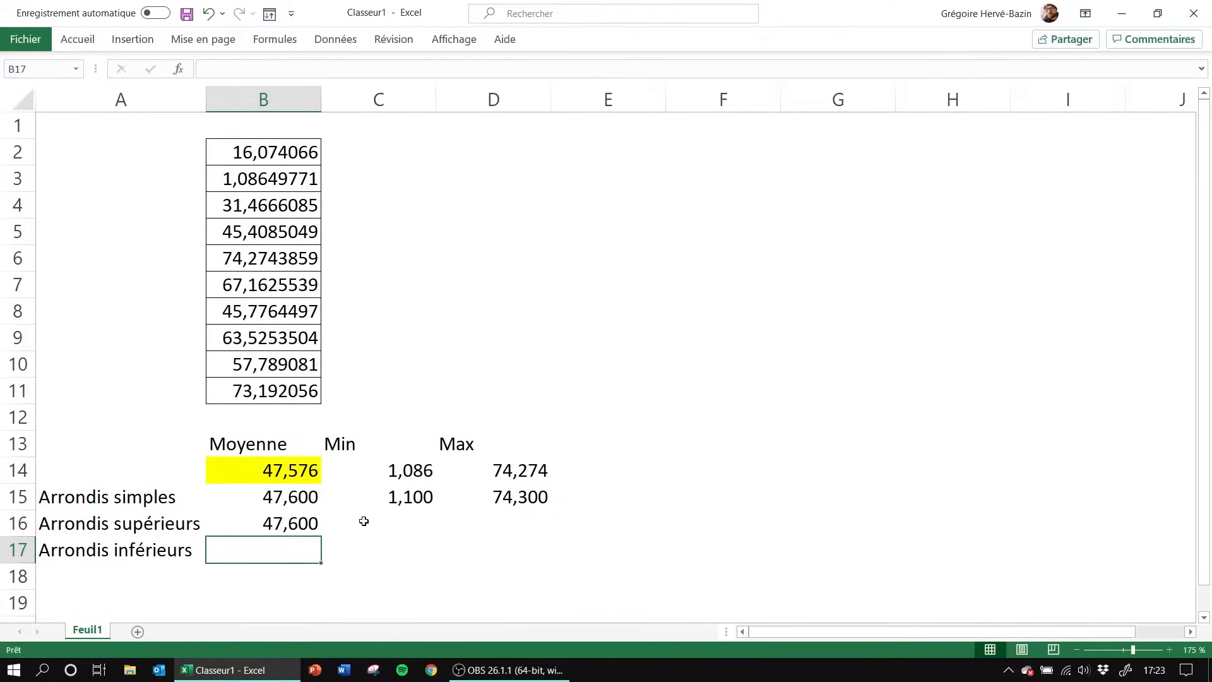
{"action": "left_click", "coordinate": [313, 514]}
{"action": "left_click_drag", "start_coordinate": [320, 535], "coordinate": [524, 511]}
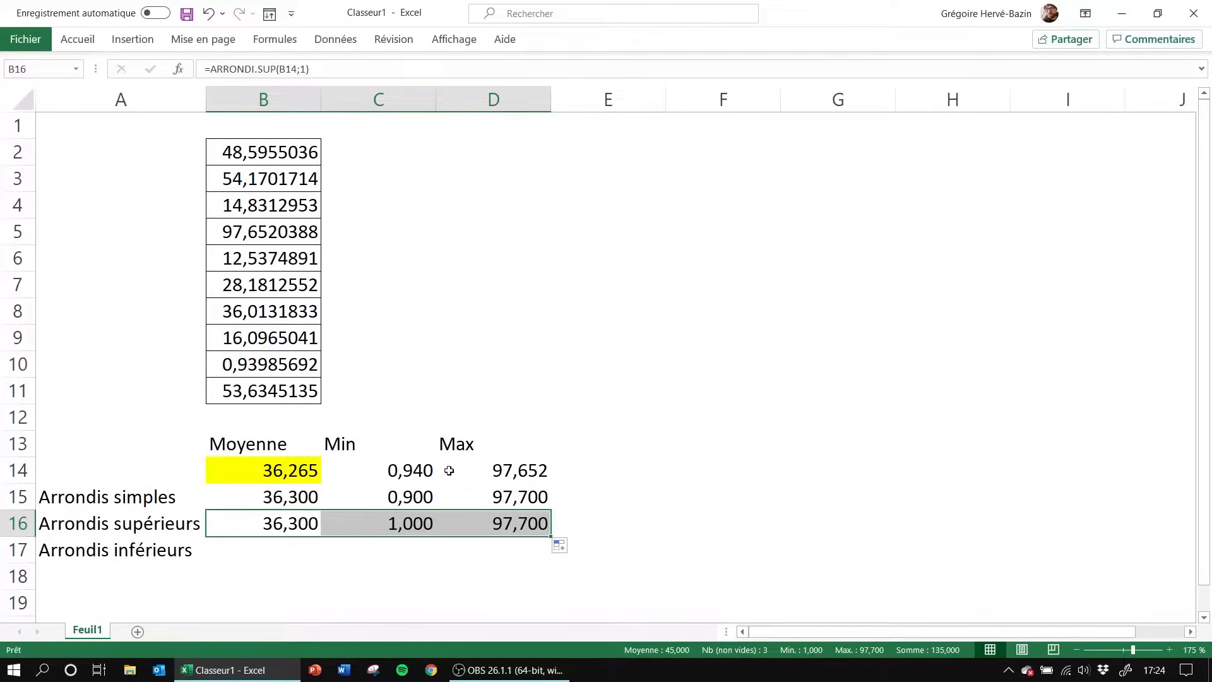
Round the average down to one decimal in B17 with =ARRONDI.INF(B14;1) and fill the formula across to C17:D17
{"action": "left_click", "coordinate": [274, 478]}
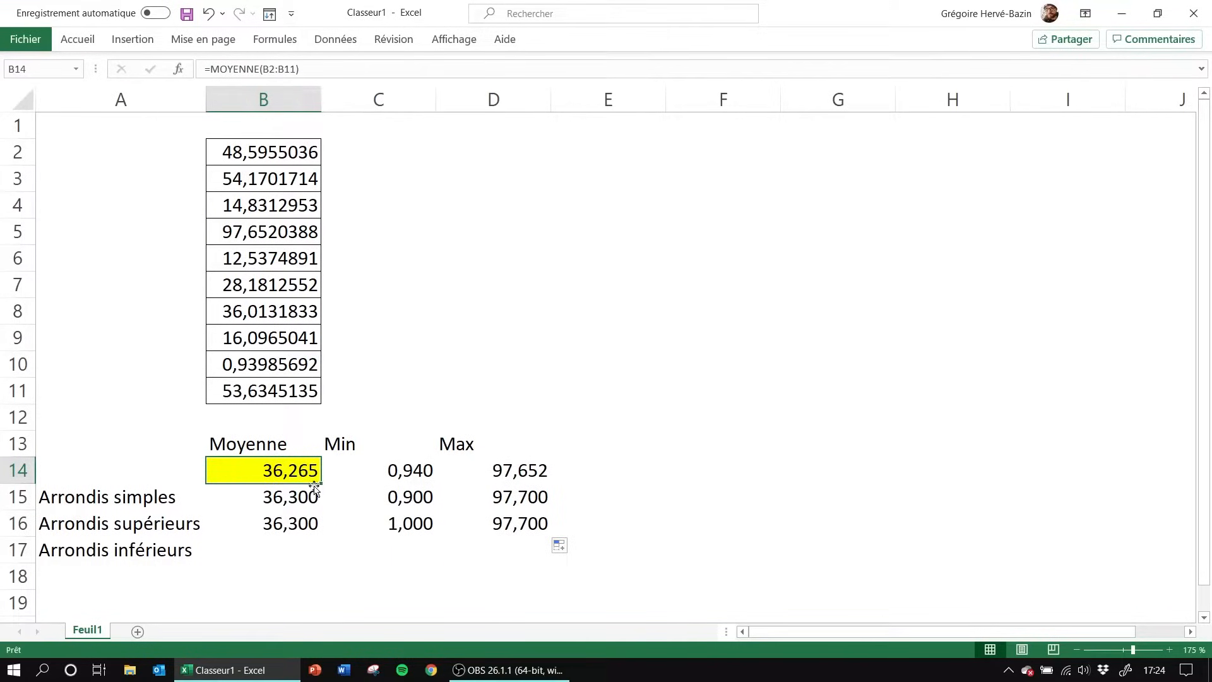
{"action": "left_click", "coordinate": [276, 544]}
{"action": "type", "text": "="}
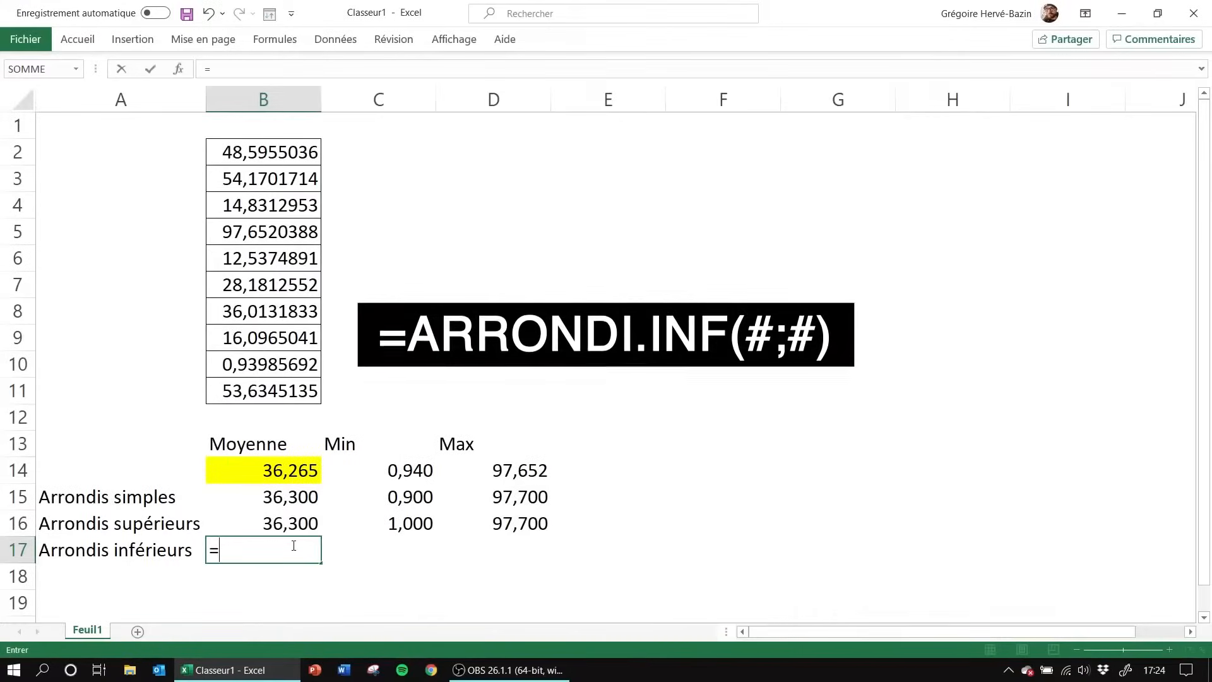
{"action": "type", "text": "arrondi"}
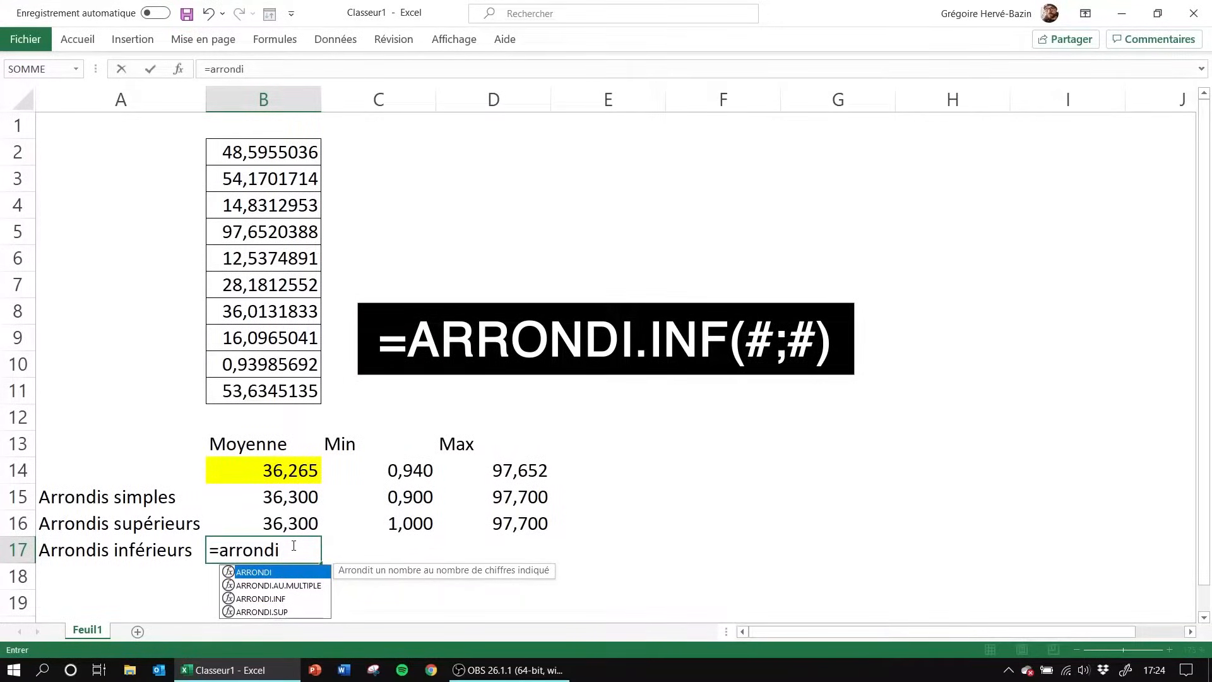
{"action": "type", "text": ".inf"}
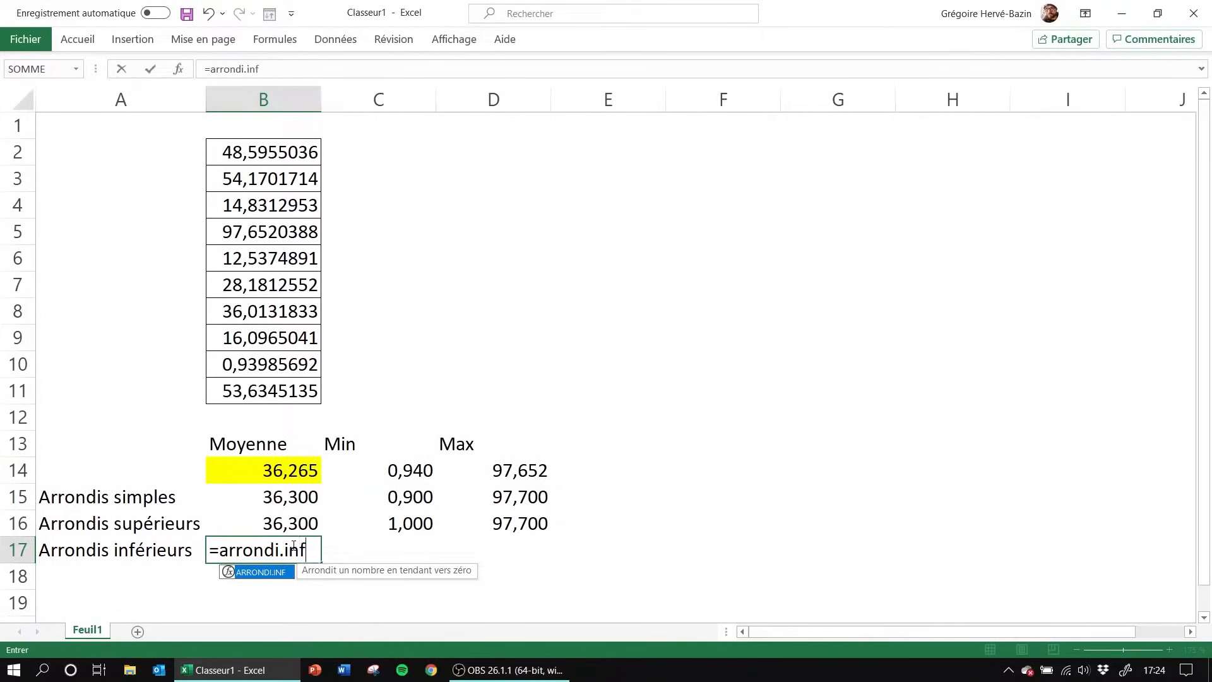
{"action": "type", "text": "("}
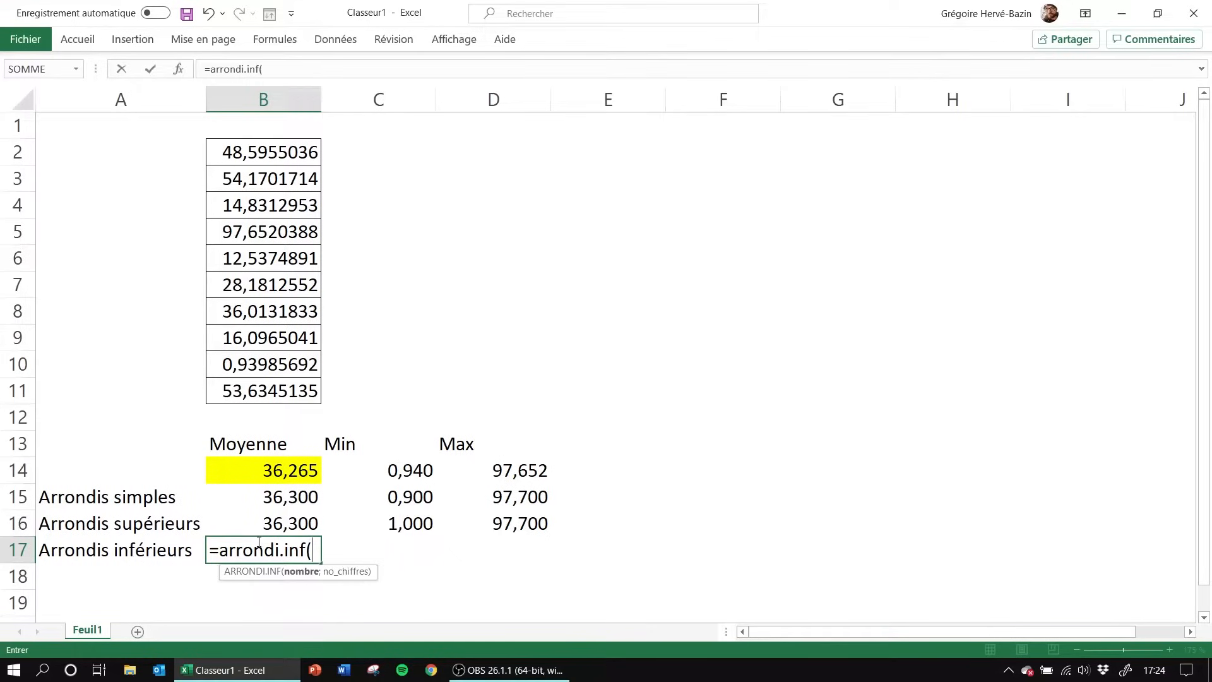
{"action": "left_click", "coordinate": [270, 477]}
{"action": "type", "text": ";"}
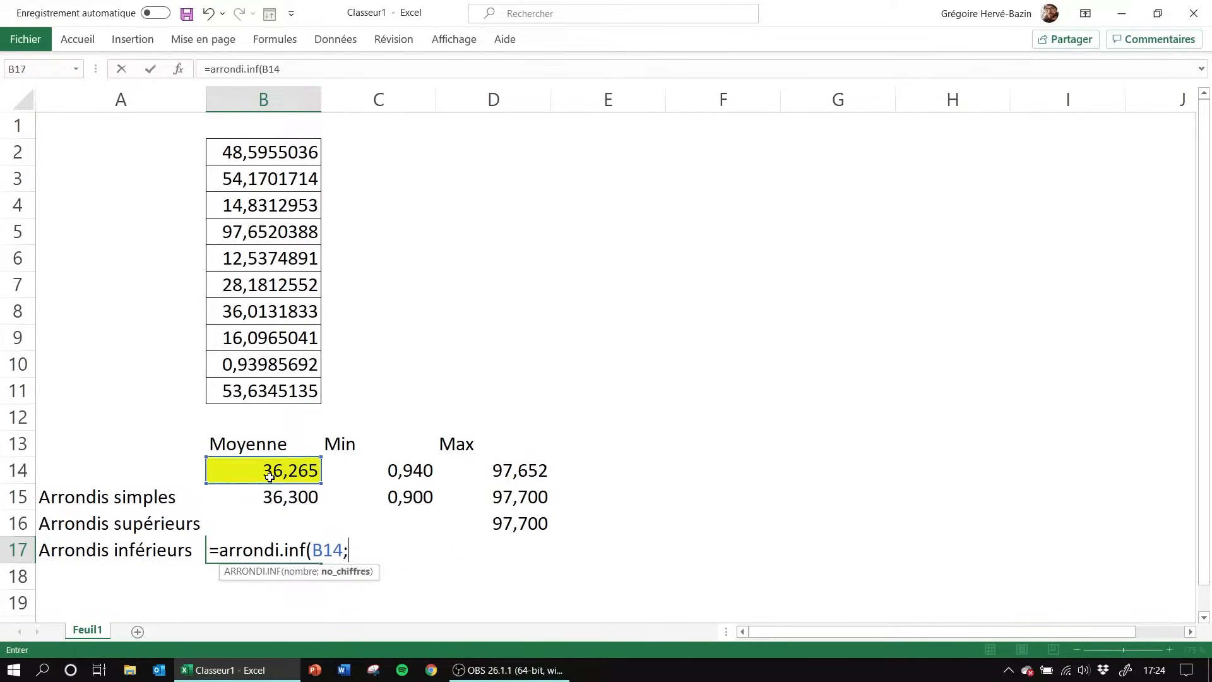
{"action": "type", "text": "1)"}
{"action": "key", "text": "Return"}
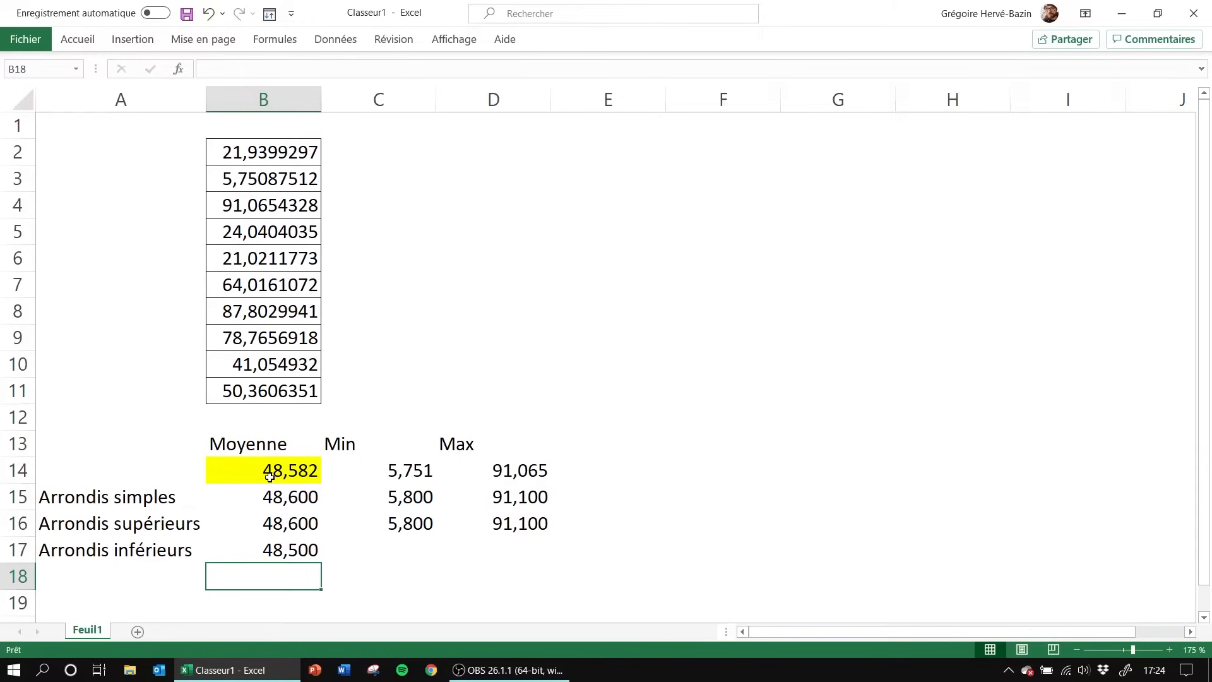
{"action": "left_click", "coordinate": [311, 545]}
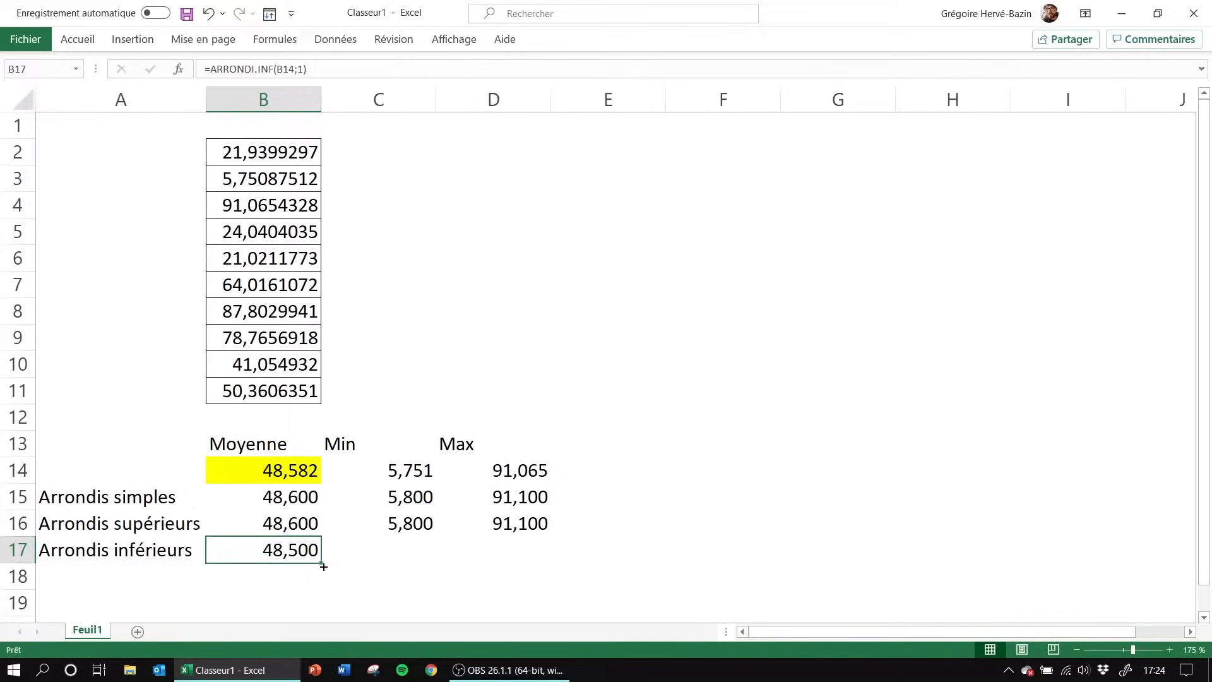
{"action": "left_click_drag", "start_coordinate": [323, 566], "coordinate": [540, 547]}
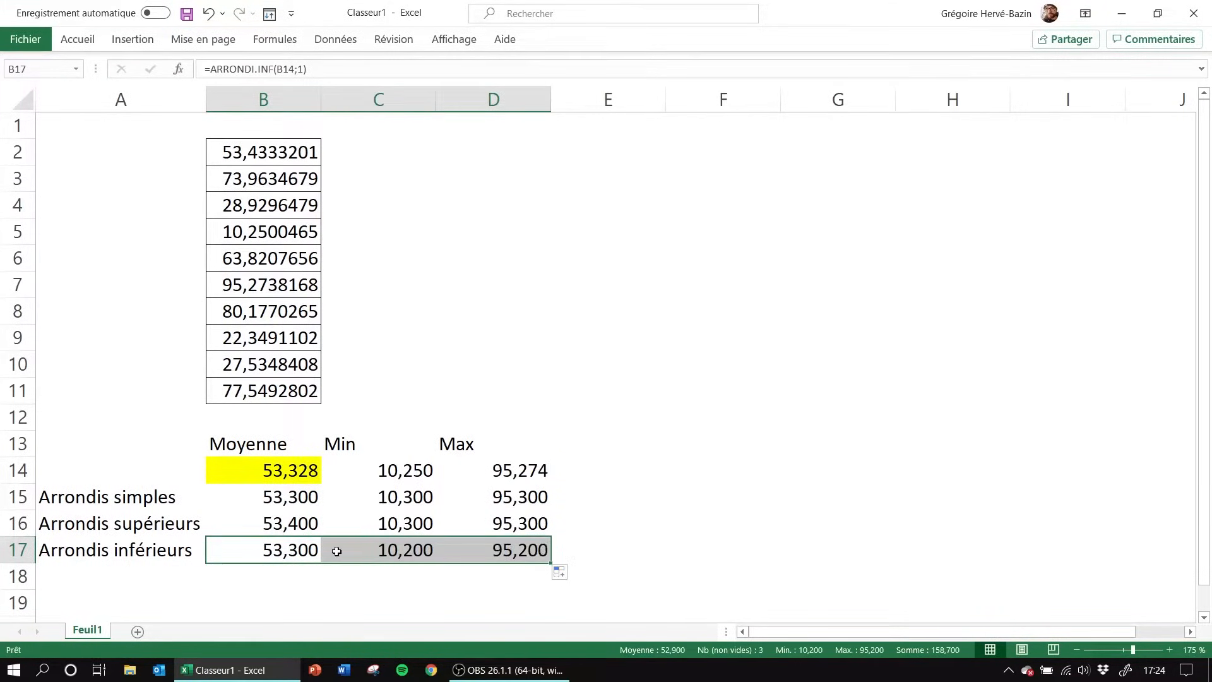
Compare the average in B14 with its simple, upper and lower roundings in B15:B17
{"action": "left_click", "coordinate": [308, 546]}
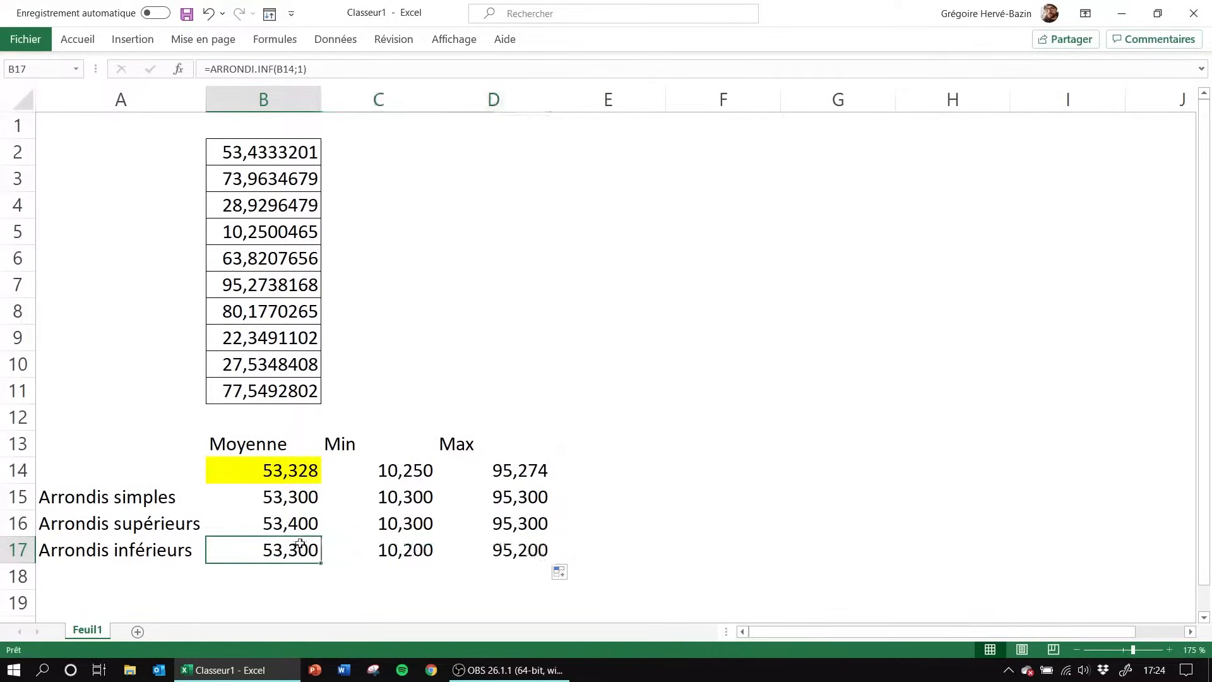
{"action": "left_click", "coordinate": [280, 469]}
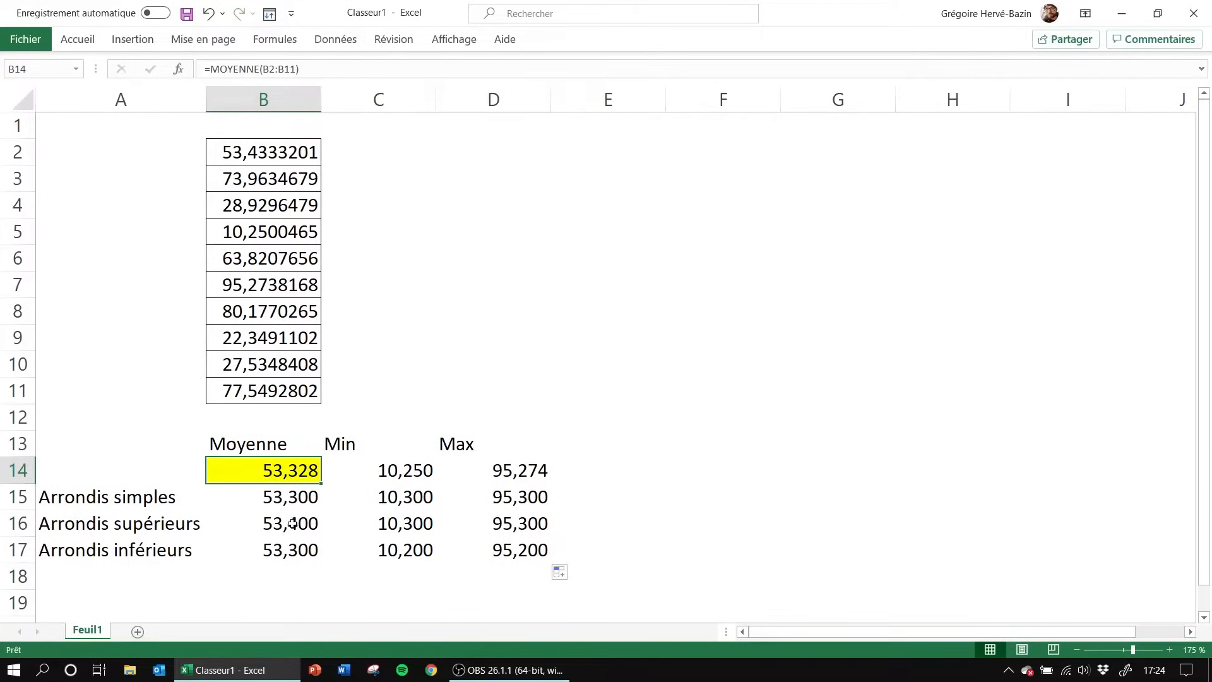
{"action": "left_click", "coordinate": [268, 504]}
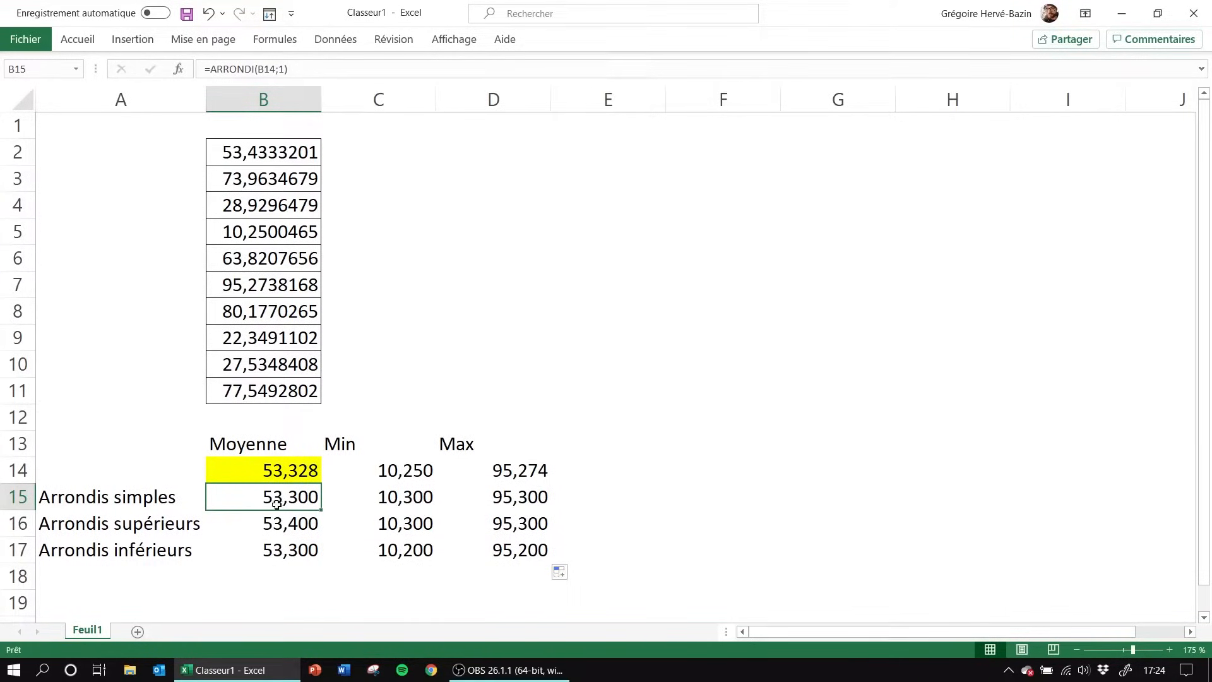
{"action": "left_click", "coordinate": [281, 525]}
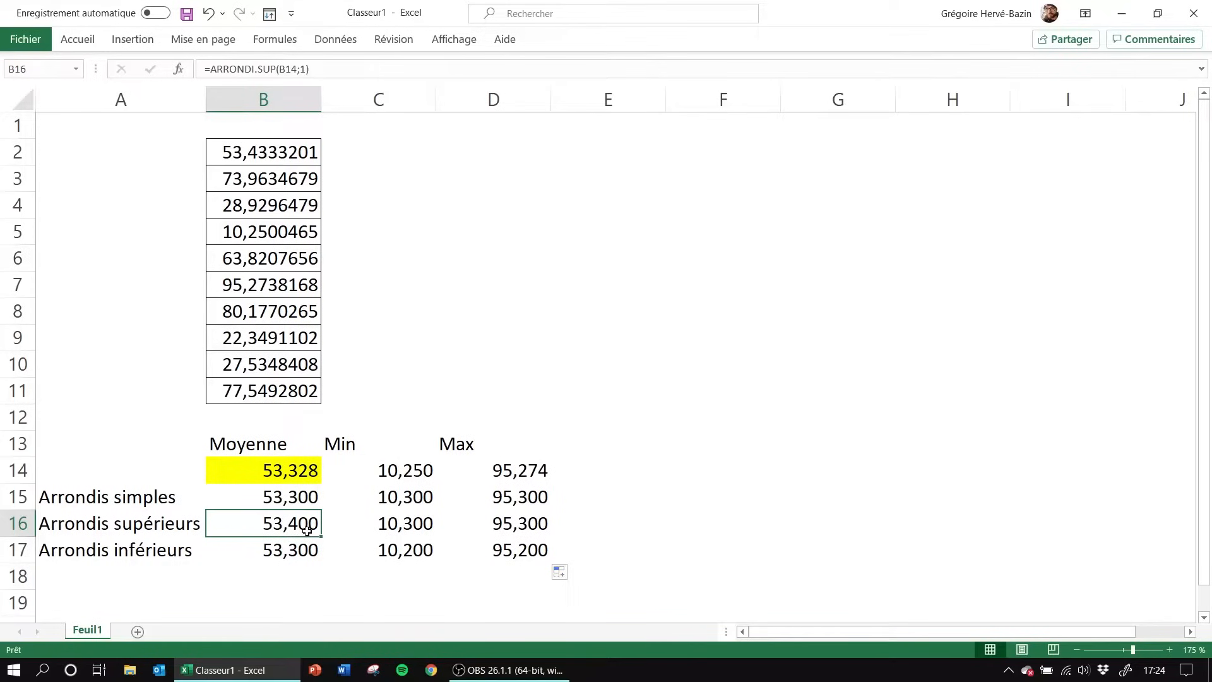
{"action": "left_click", "coordinate": [281, 564]}
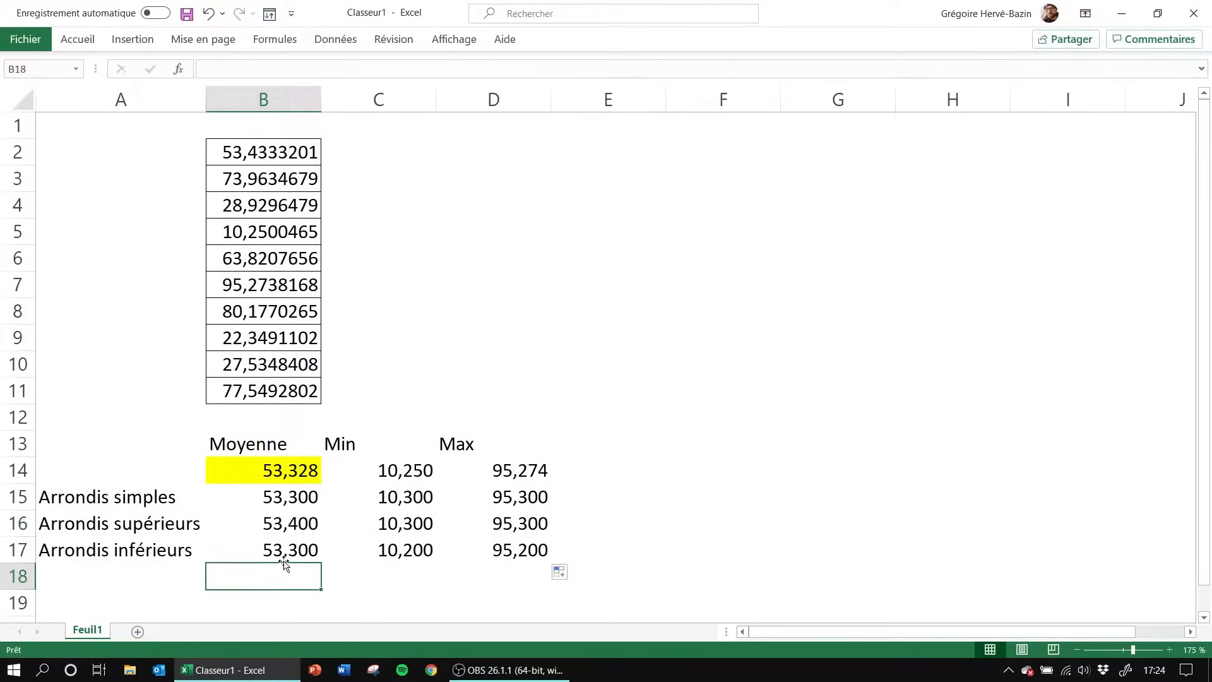
{"action": "left_click", "coordinate": [296, 555]}
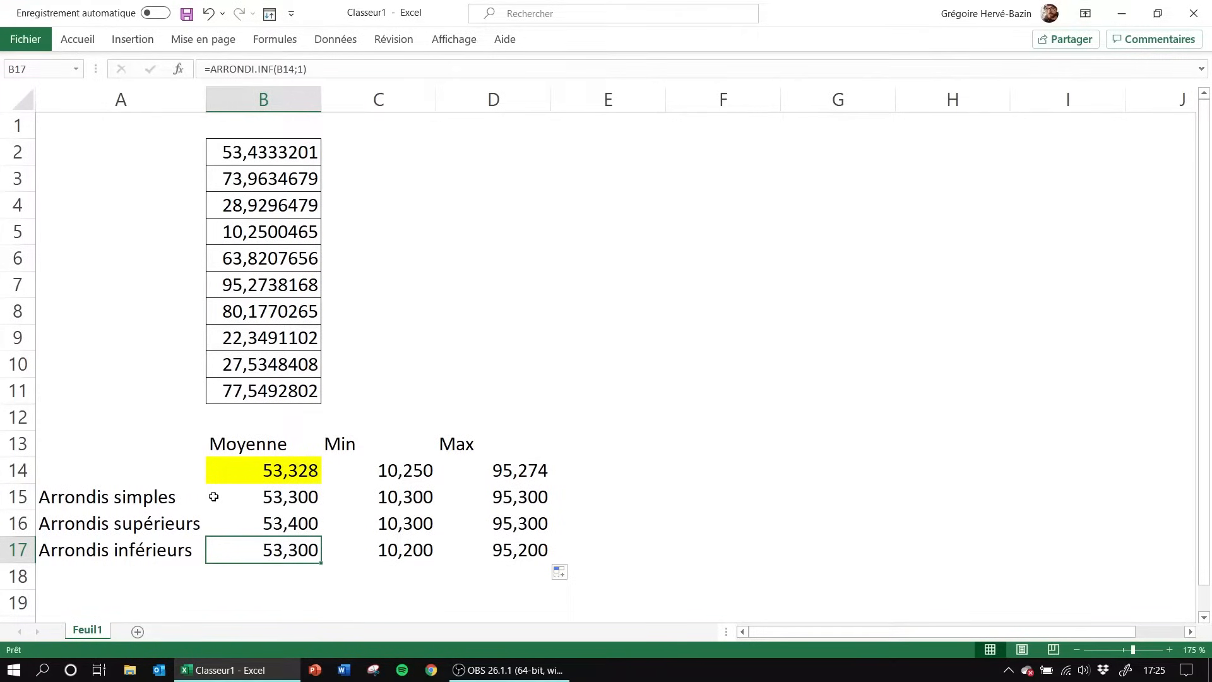
{"action": "left_click", "coordinate": [126, 502]}
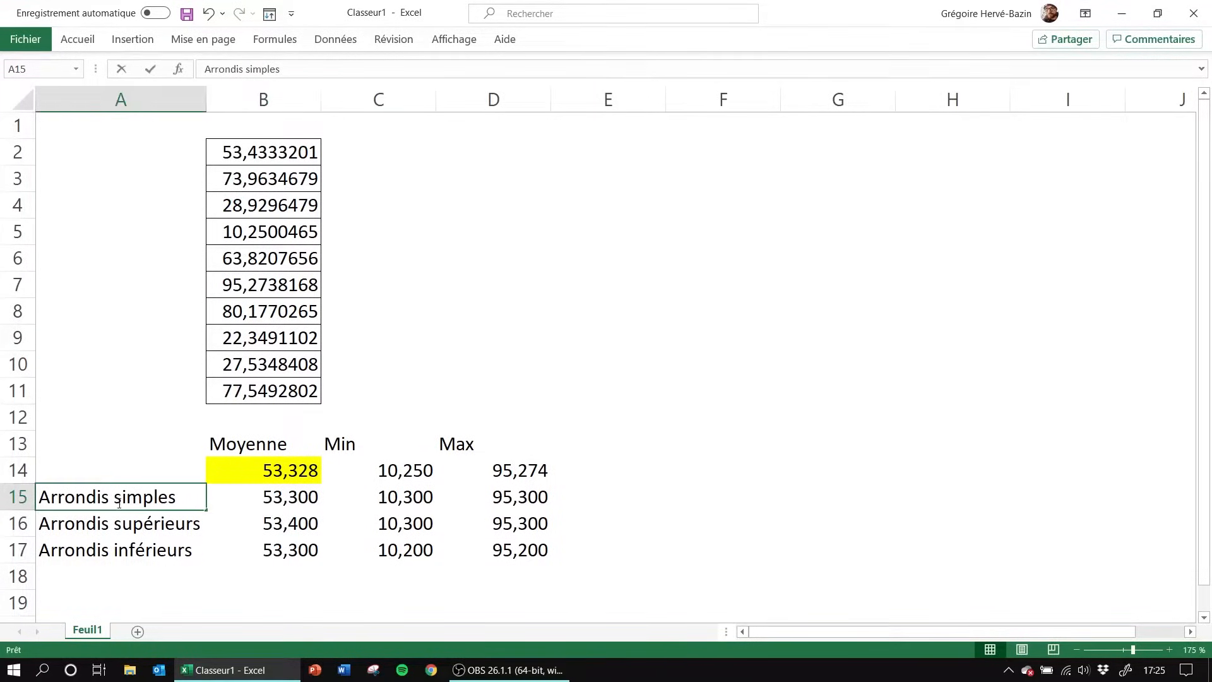
{"action": "double_click", "coordinate": [127, 500]}
{"action": "left_click", "coordinate": [272, 499]}
{"action": "left_click", "coordinate": [189, 499]}
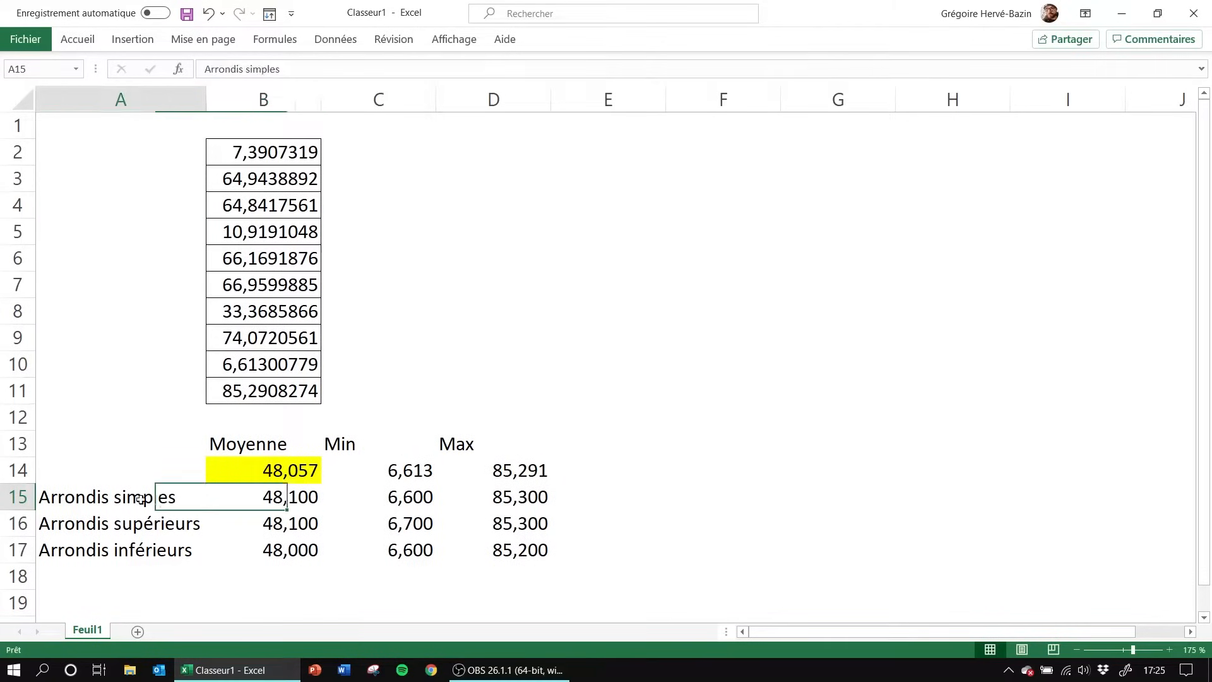
{"action": "left_click", "coordinate": [242, 497]}
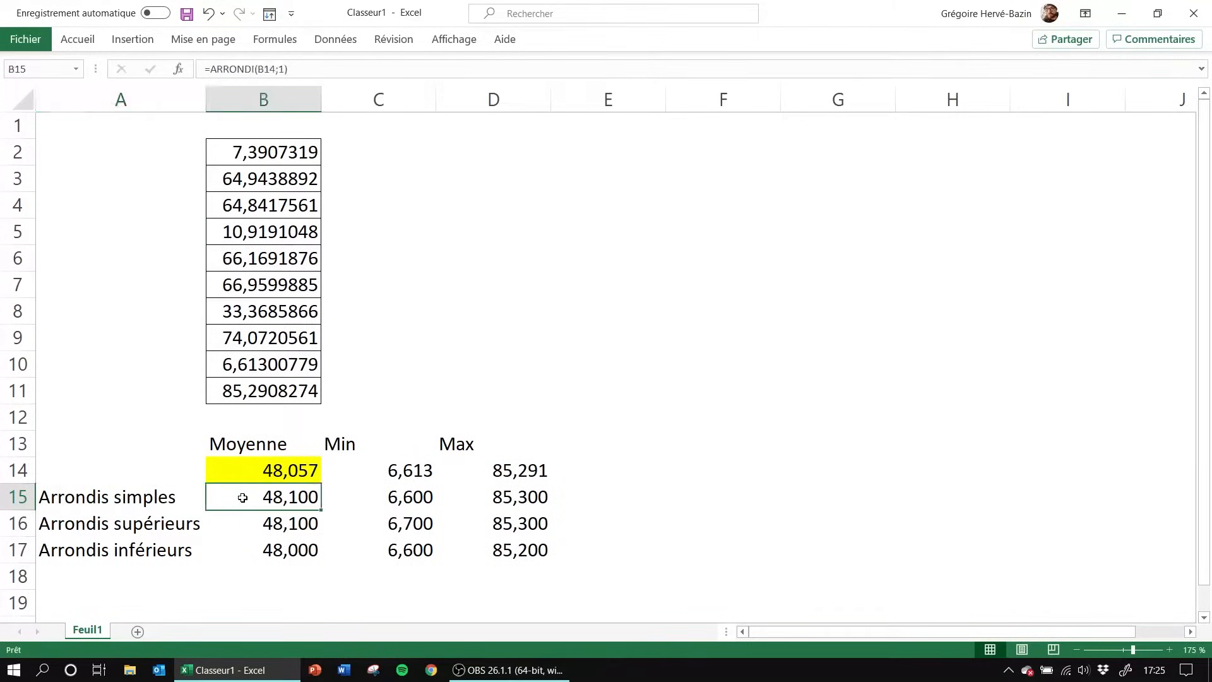
{"action": "double_click", "coordinate": [242, 498]}
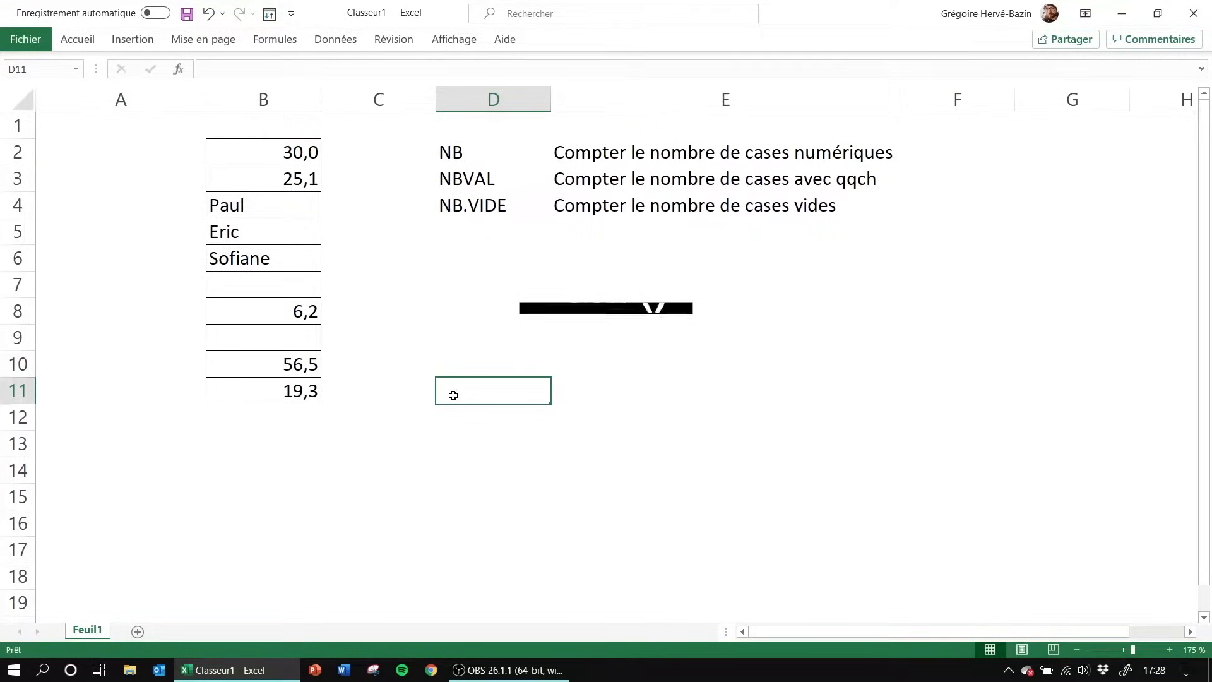
Examine the mixed entries in B2:B11 and the description of the NB function in D2:E2
{"action": "left_click", "coordinate": [699, 150]}
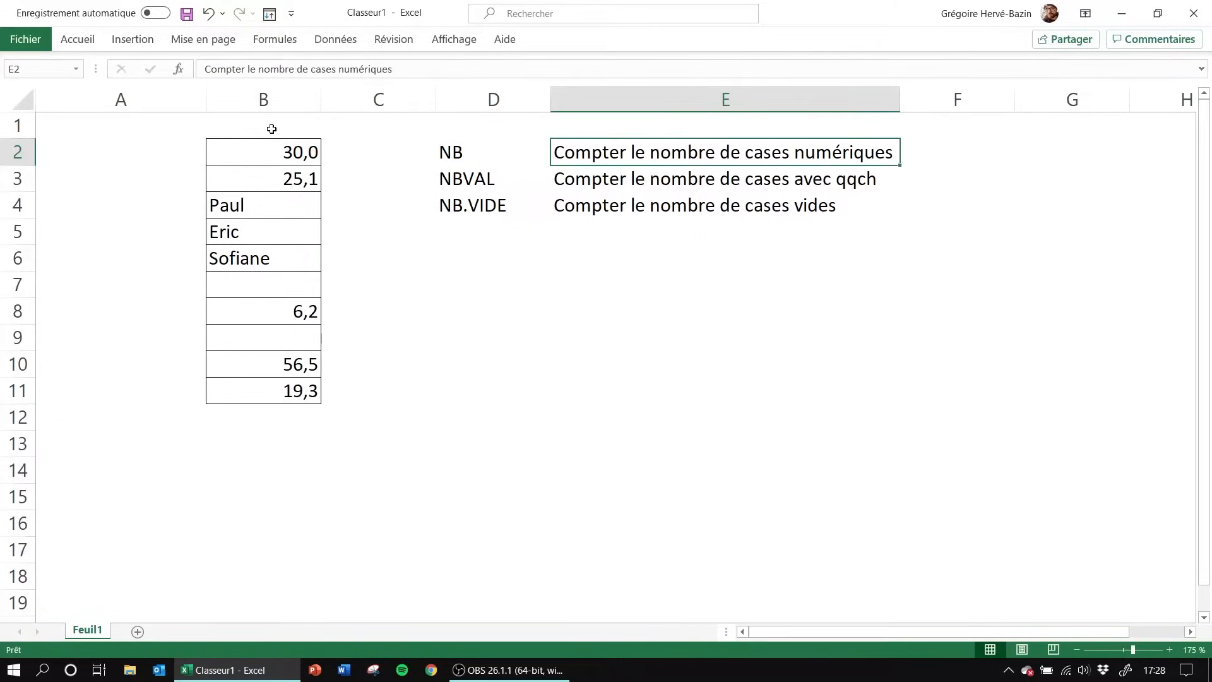
{"action": "left_click_drag", "start_coordinate": [266, 151], "coordinate": [249, 442]}
{"action": "left_click", "coordinate": [379, 338]}
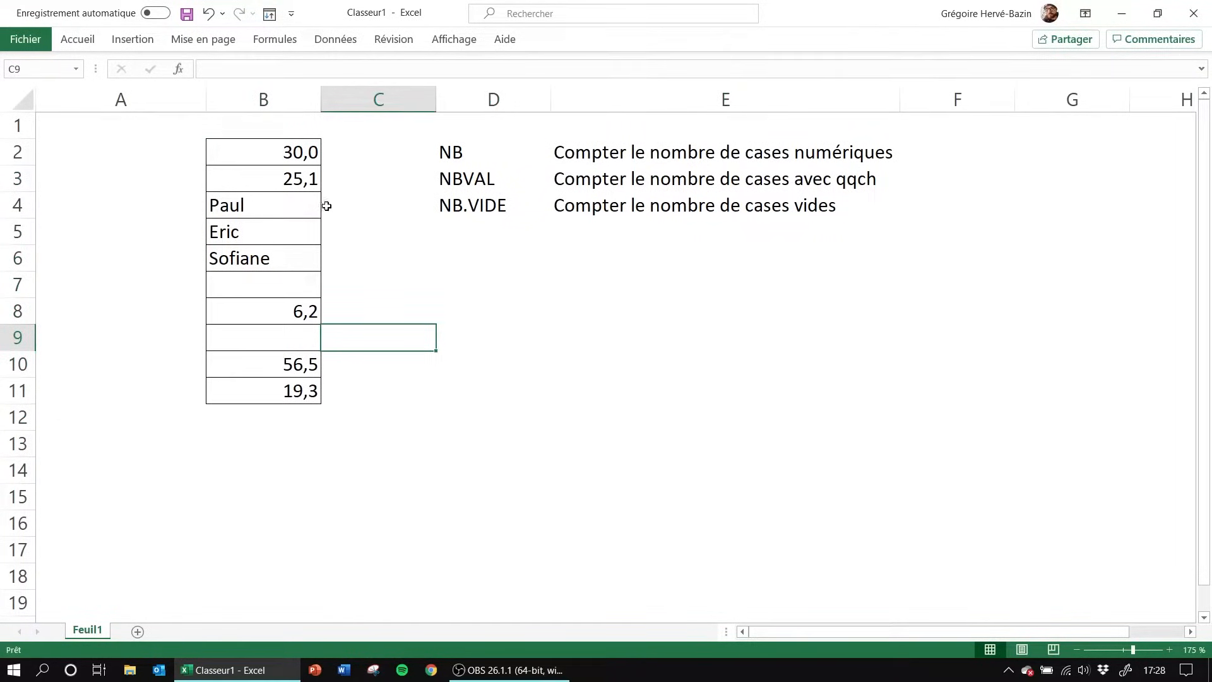
{"action": "left_click_drag", "start_coordinate": [297, 154], "coordinate": [277, 395]}
{"action": "left_click", "coordinate": [683, 388]}
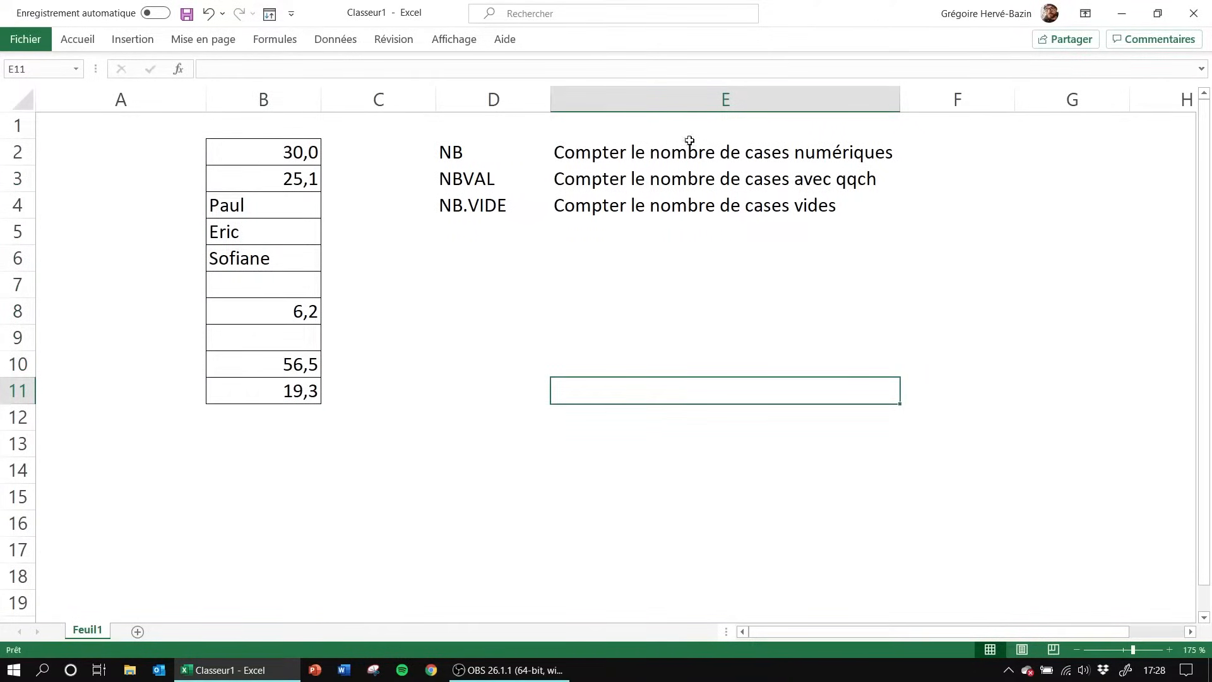
{"action": "left_click", "coordinate": [601, 152]}
{"action": "left_click_drag", "start_coordinate": [467, 155], "coordinate": [641, 153]}
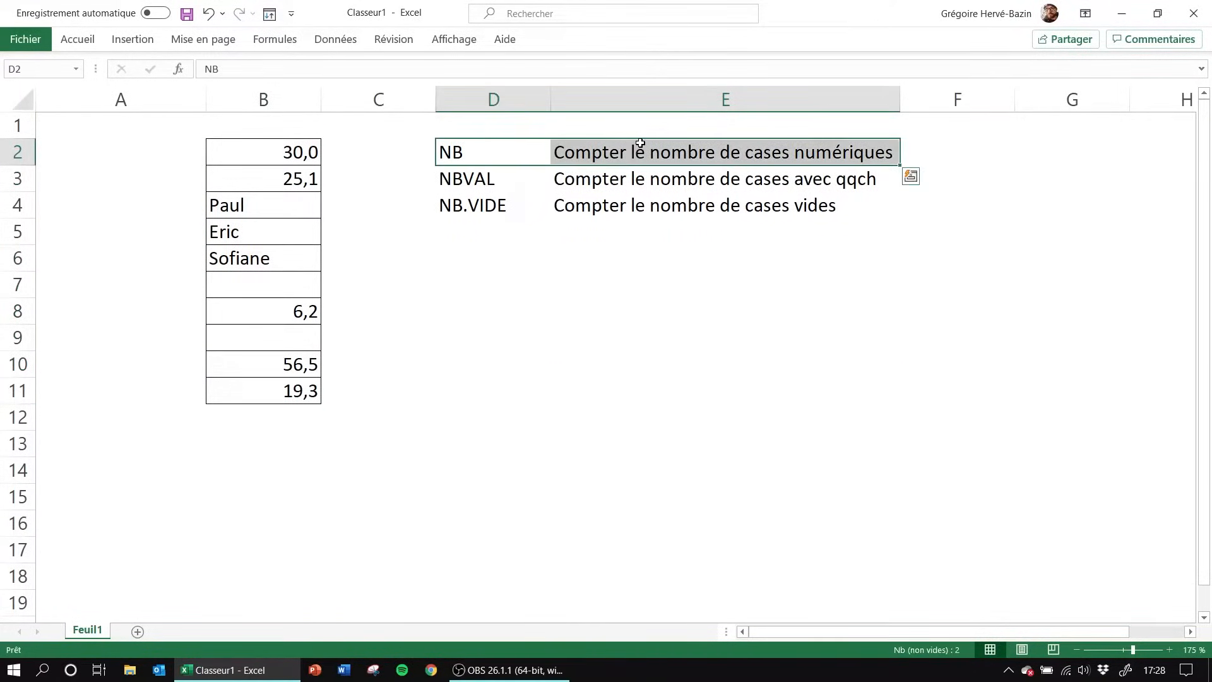
Count the numeric cells of the column in F2 with the formula =NB(B2:B11)
{"action": "left_click", "coordinate": [934, 158]}
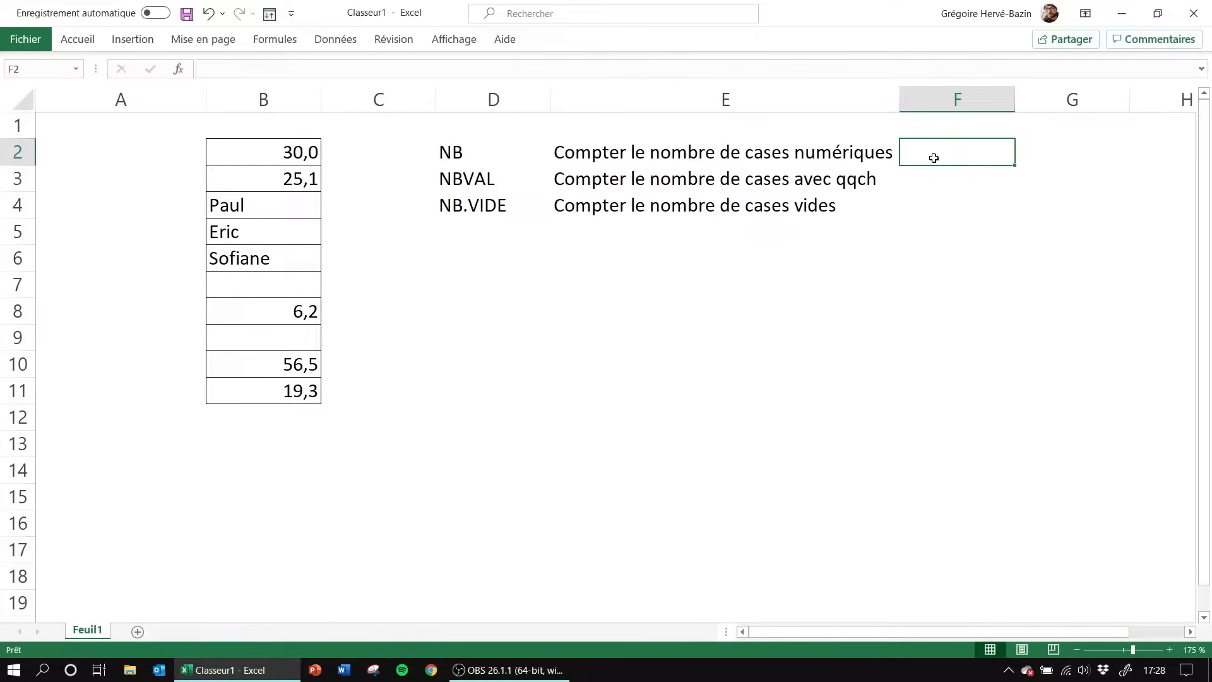
{"action": "type", "text": "="}
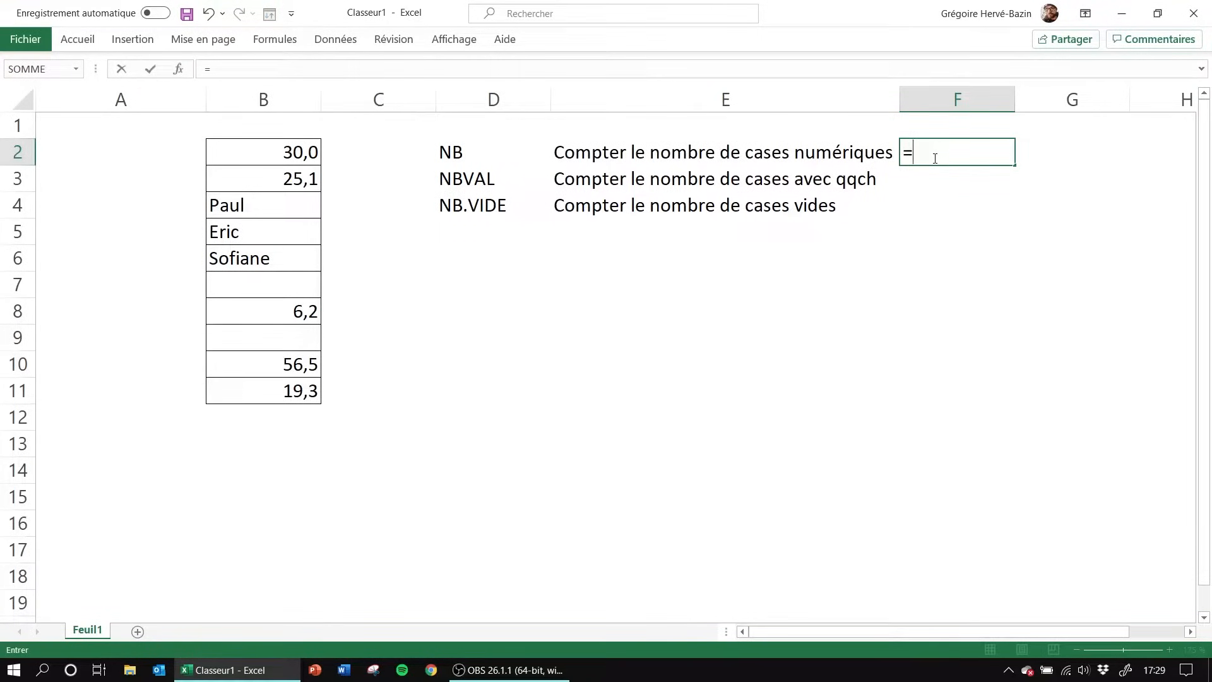
{"action": "type", "text": "nb"}
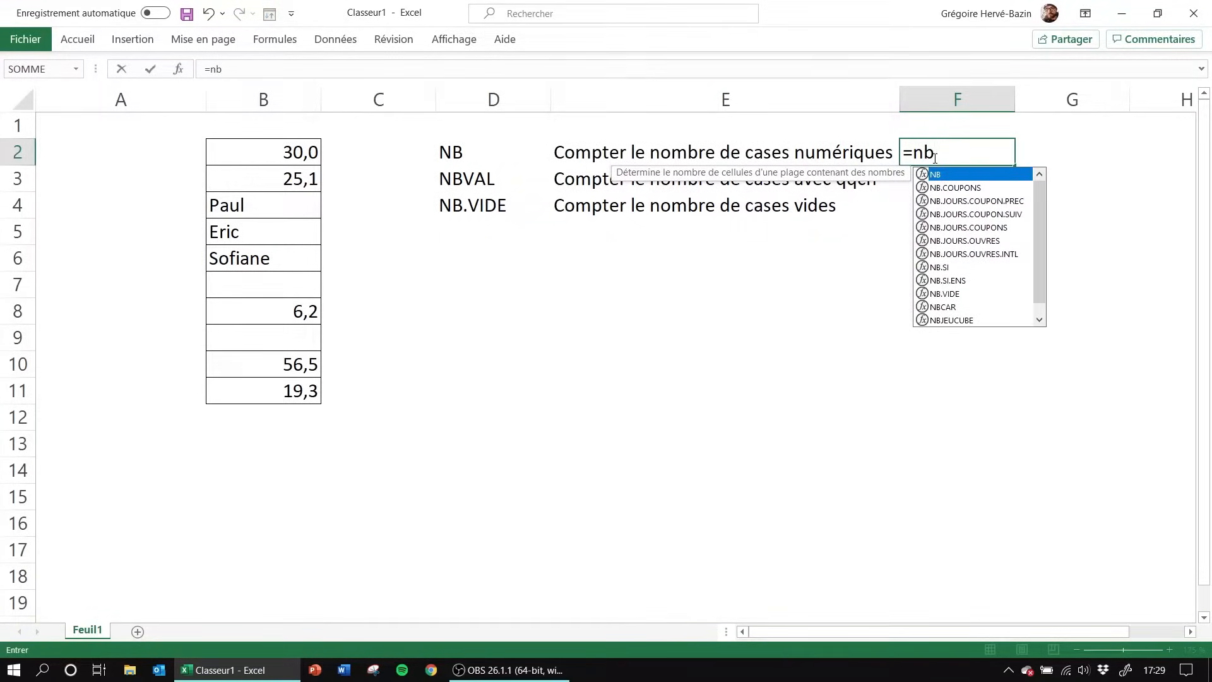
{"action": "type", "text": "("}
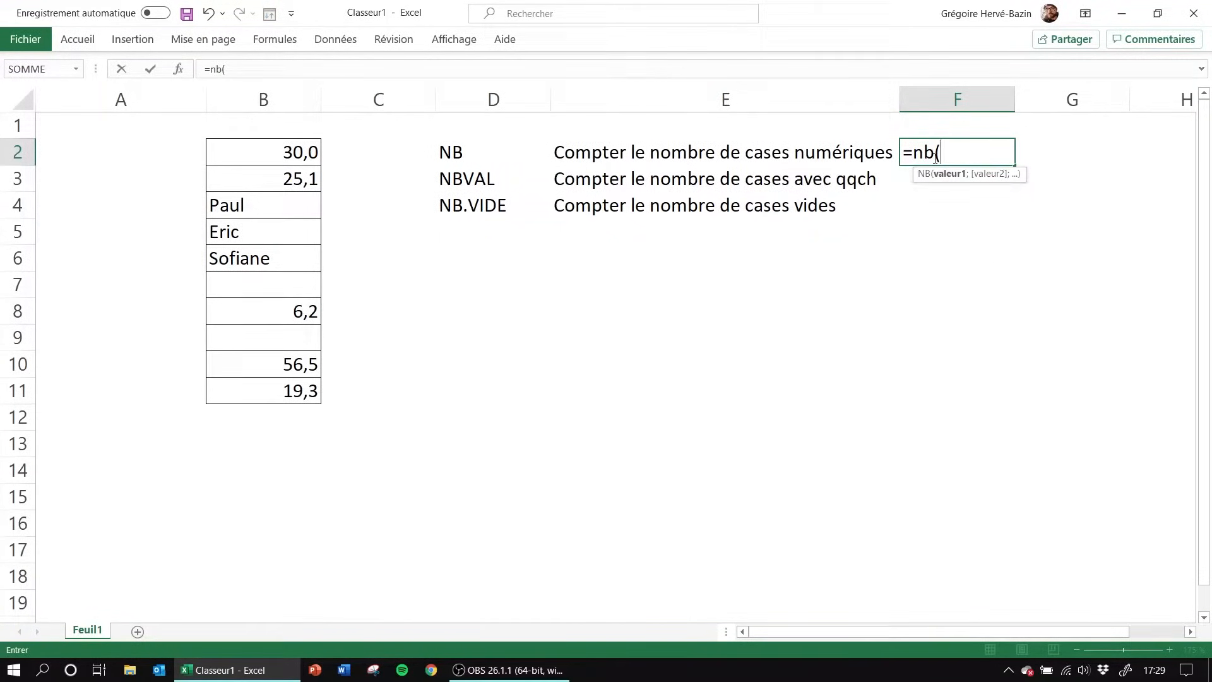
{"action": "left_click_drag", "start_coordinate": [300, 161], "coordinate": [279, 386]}
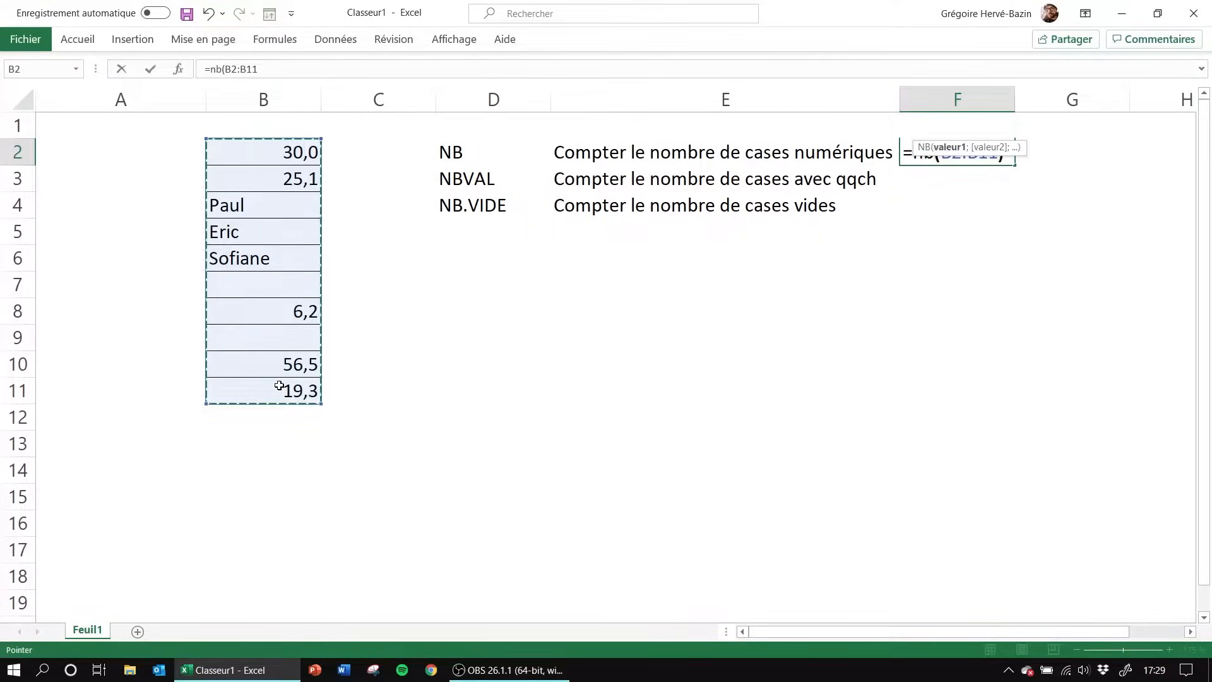
{"action": "type", "text": ")"}
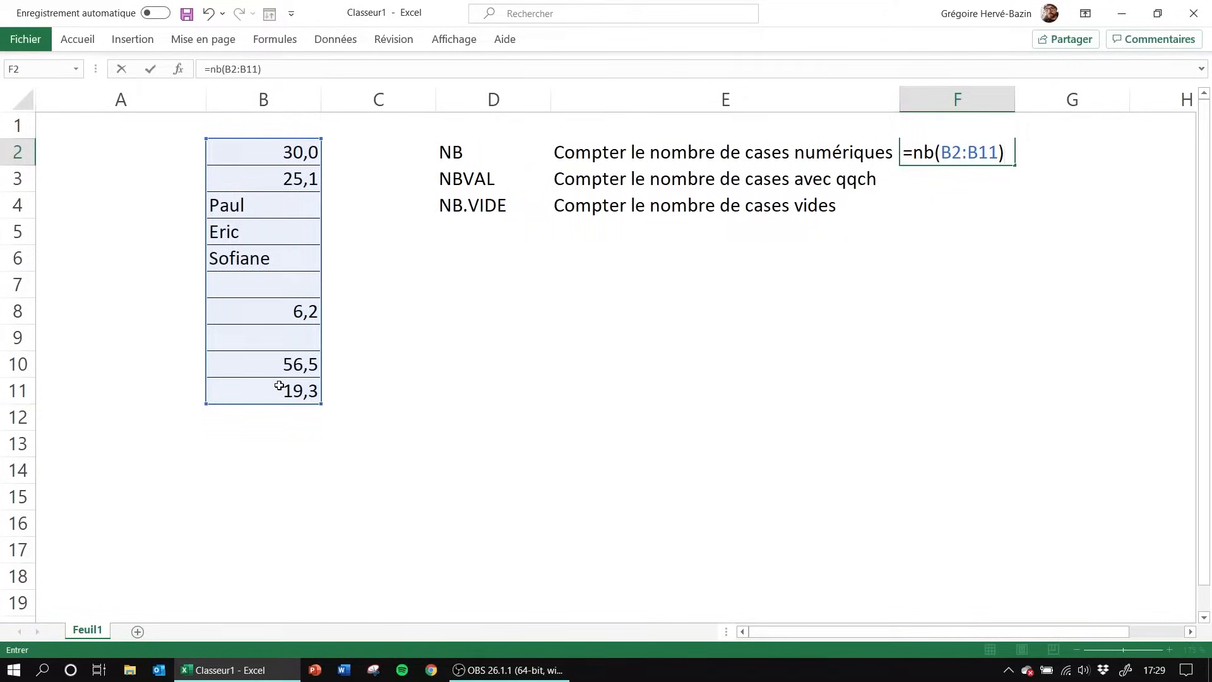
{"action": "key", "text": "Return"}
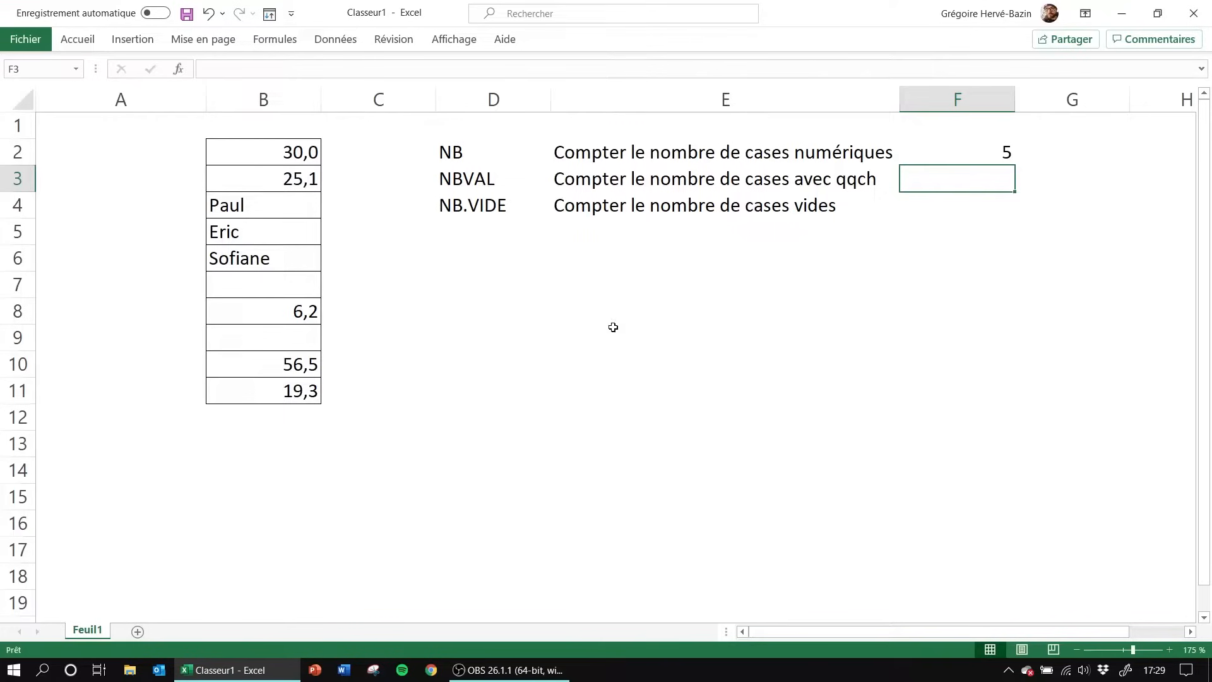
{"action": "left_click", "coordinate": [948, 156]}
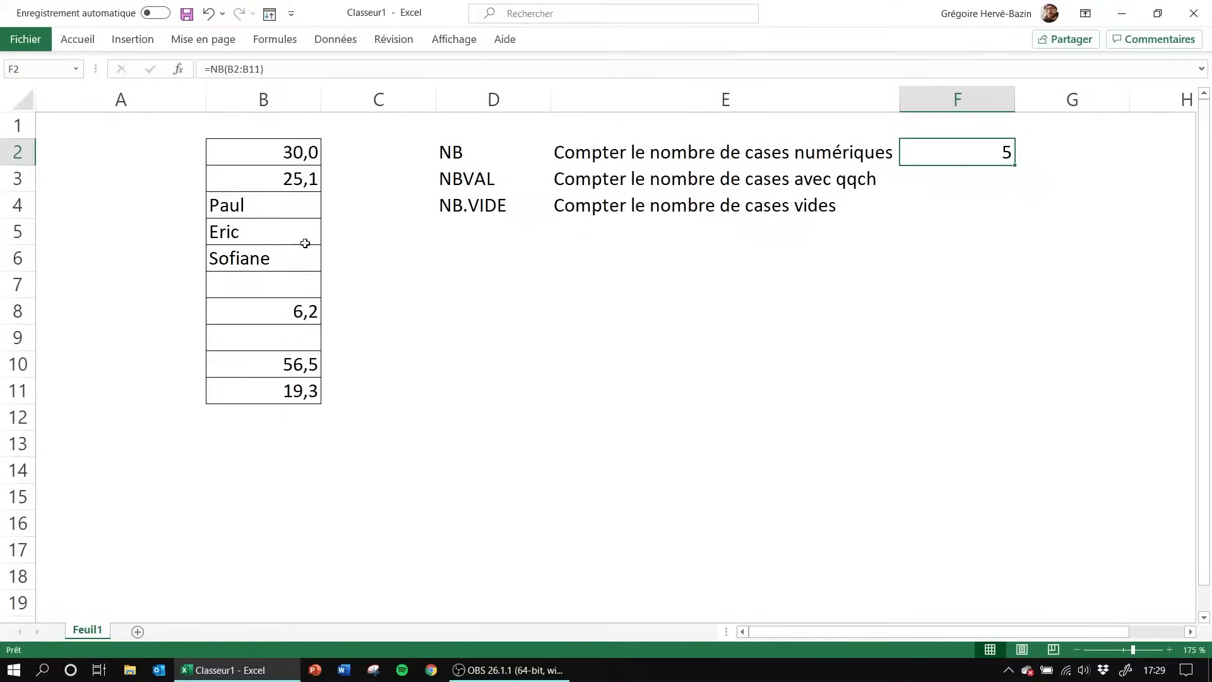
Replace the text entry in B4 with the number 3
{"action": "left_click", "coordinate": [285, 215]}
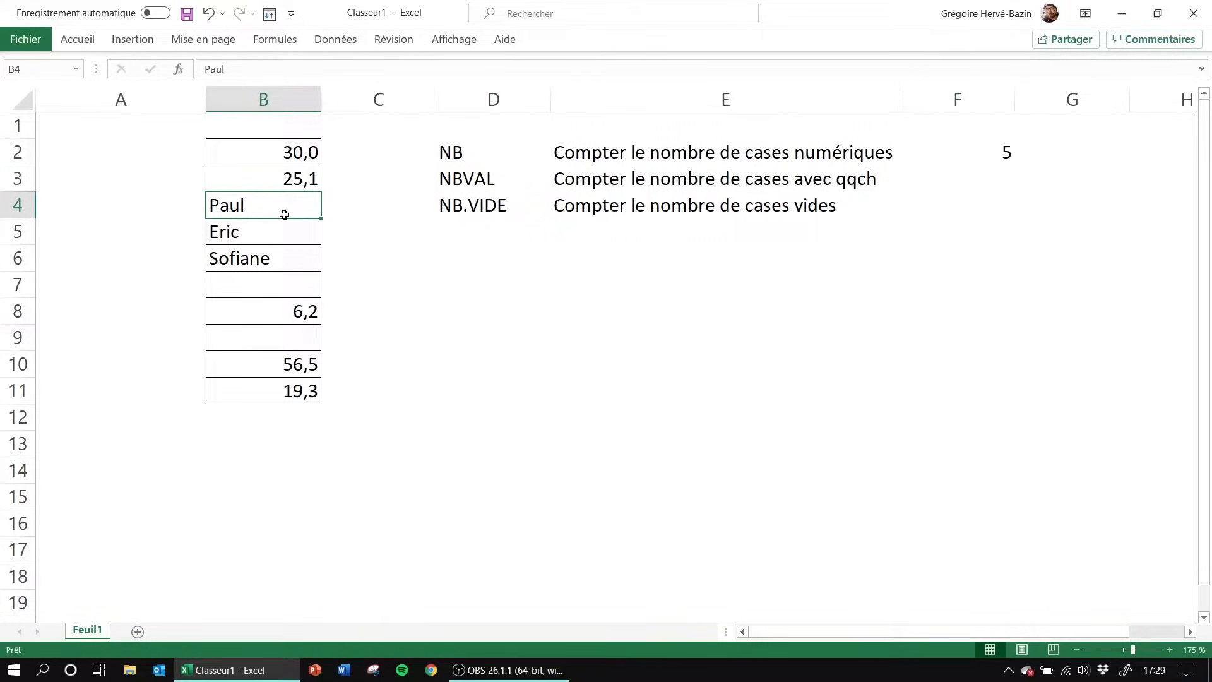
{"action": "type", "text": "3"}
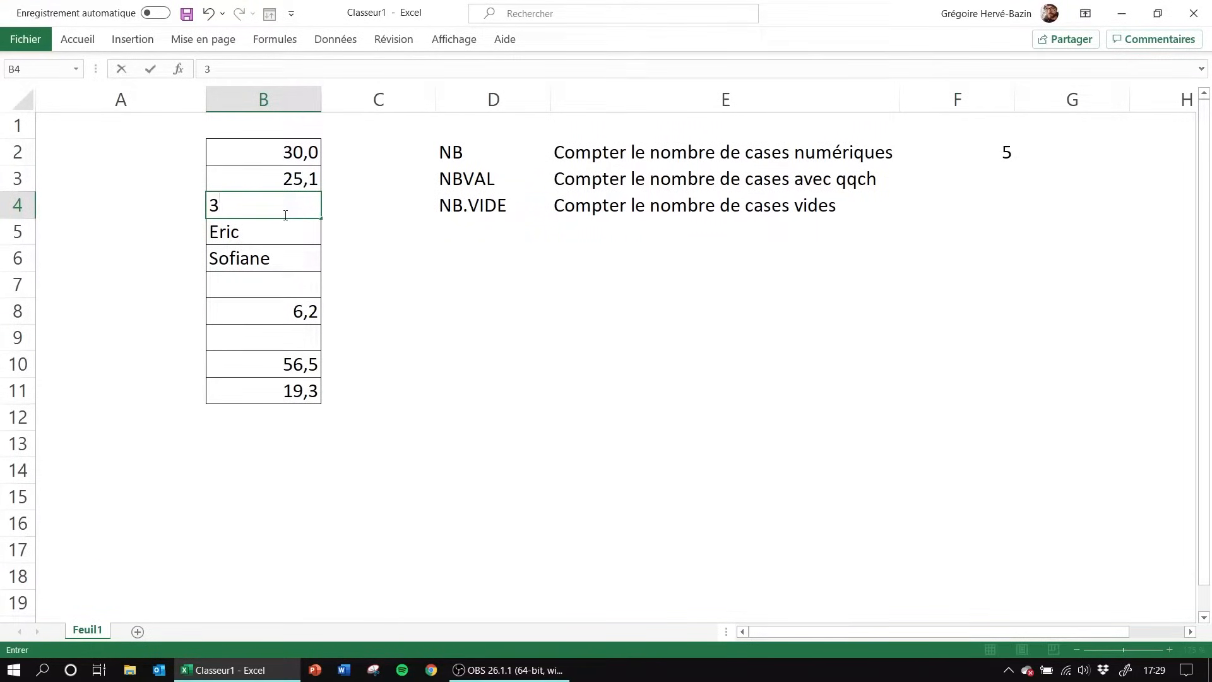
{"action": "key", "text": "Return"}
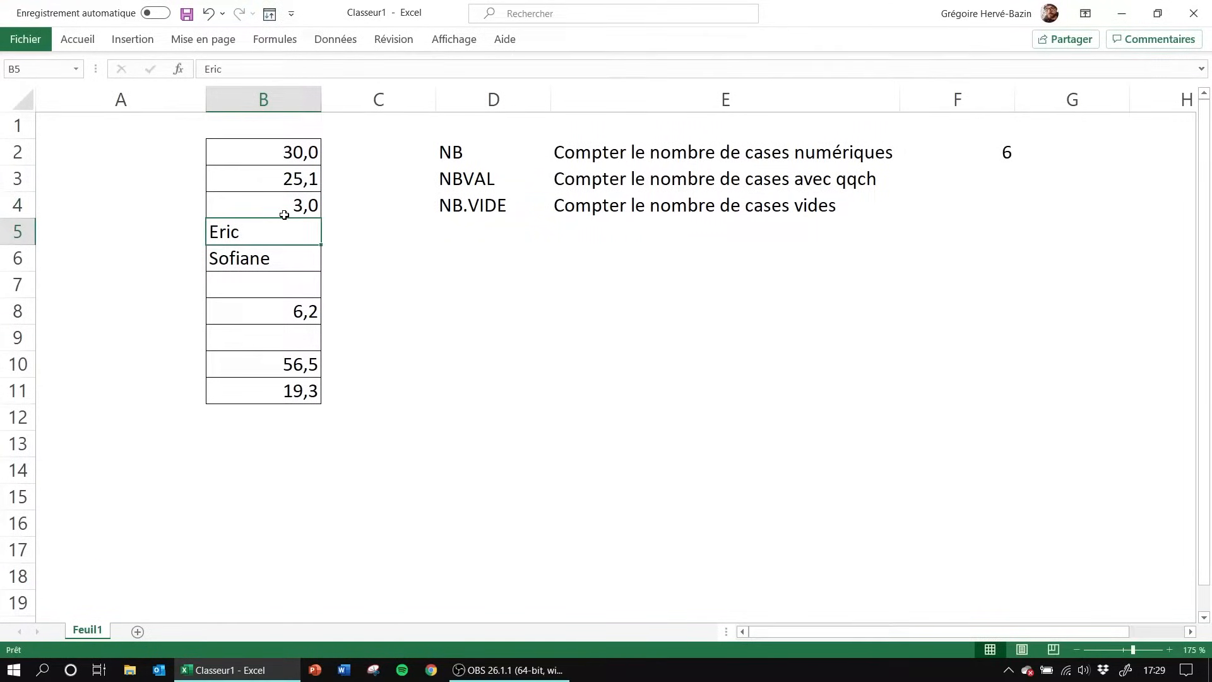
Highlight the NB result cell F2 with a yellow fill
{"action": "left_click", "coordinate": [956, 159]}
{"action": "left_click", "coordinate": [78, 40]}
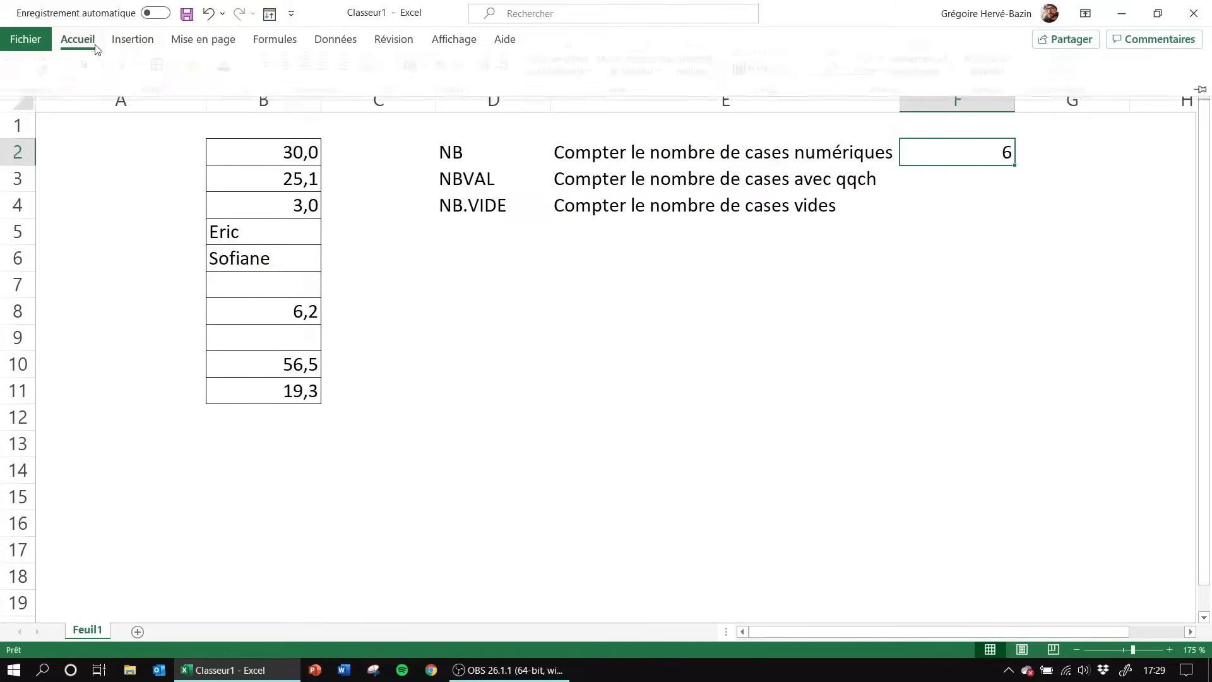
{"action": "left_click", "coordinate": [200, 96]}
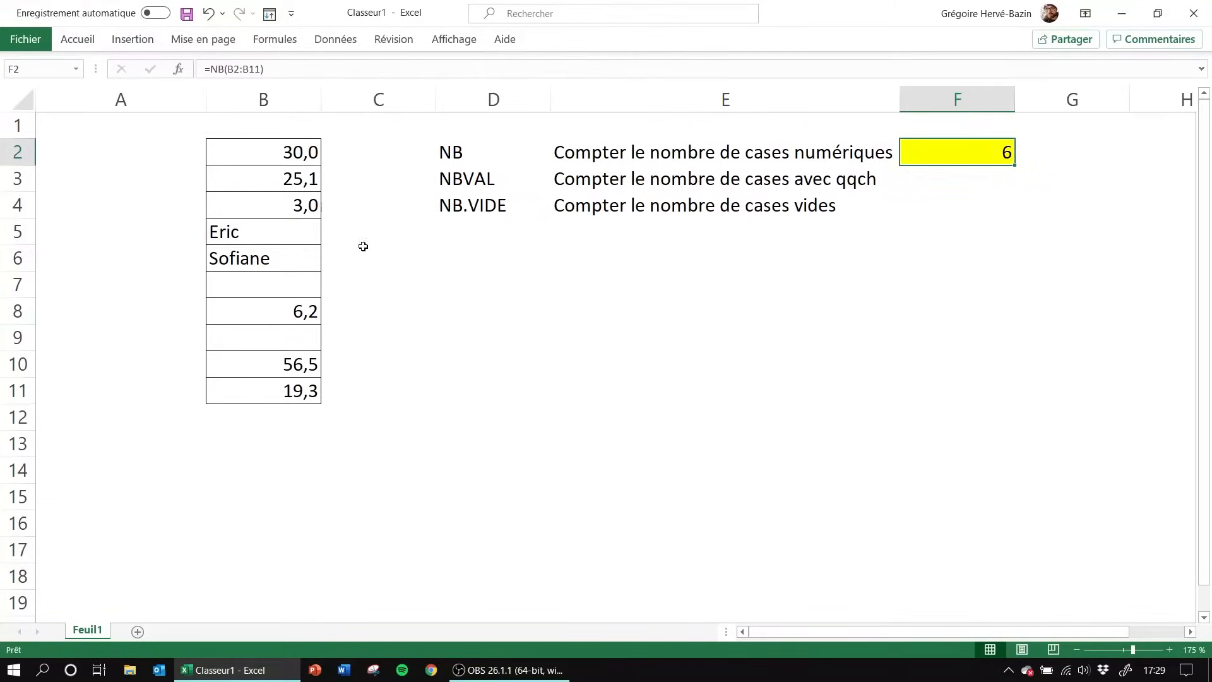
Replace the number in B4 with a first name as a text entry
{"action": "left_click", "coordinate": [247, 222]}
{"action": "left_click", "coordinate": [242, 204]}
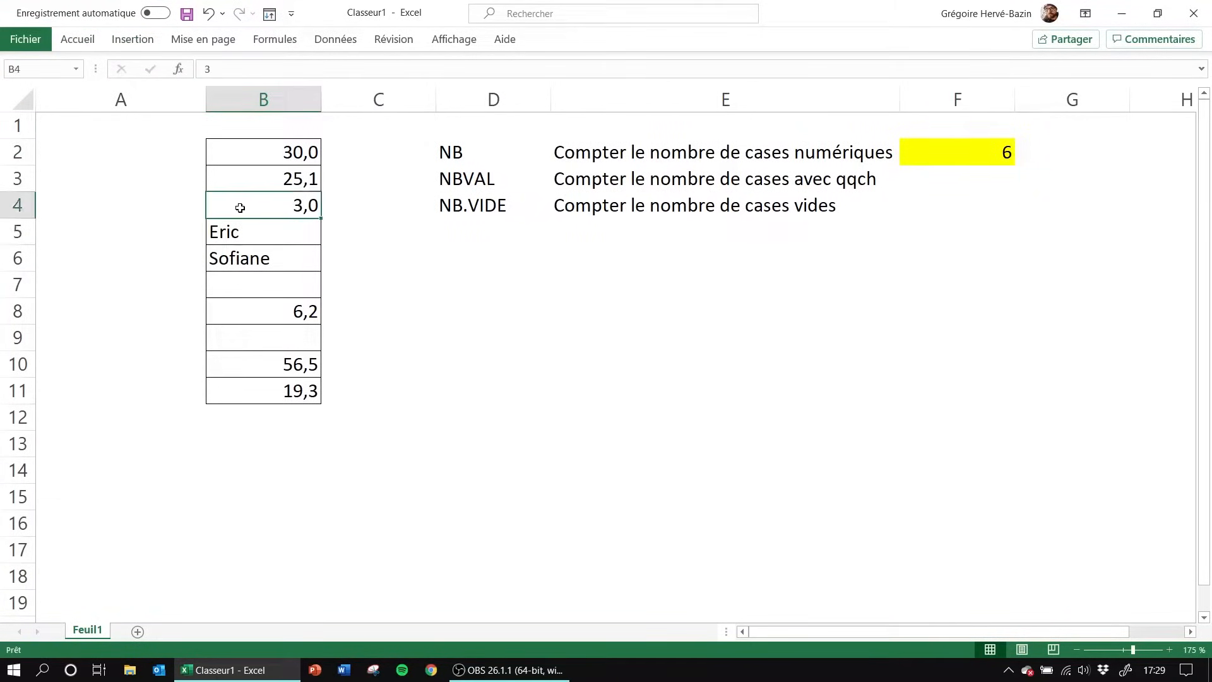
{"action": "type", "text": "Paul"}
{"action": "key", "text": "Return"}
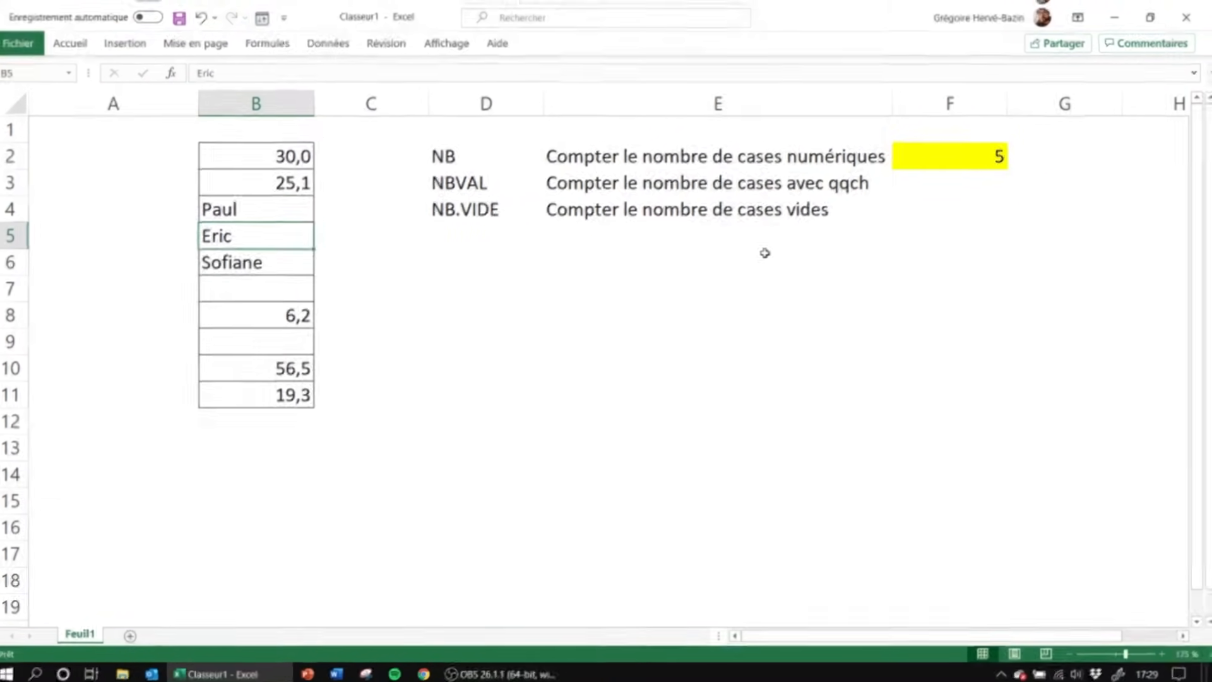
Give the empty NBVAL result cell F3 a light green fill
{"action": "left_click", "coordinate": [927, 179]}
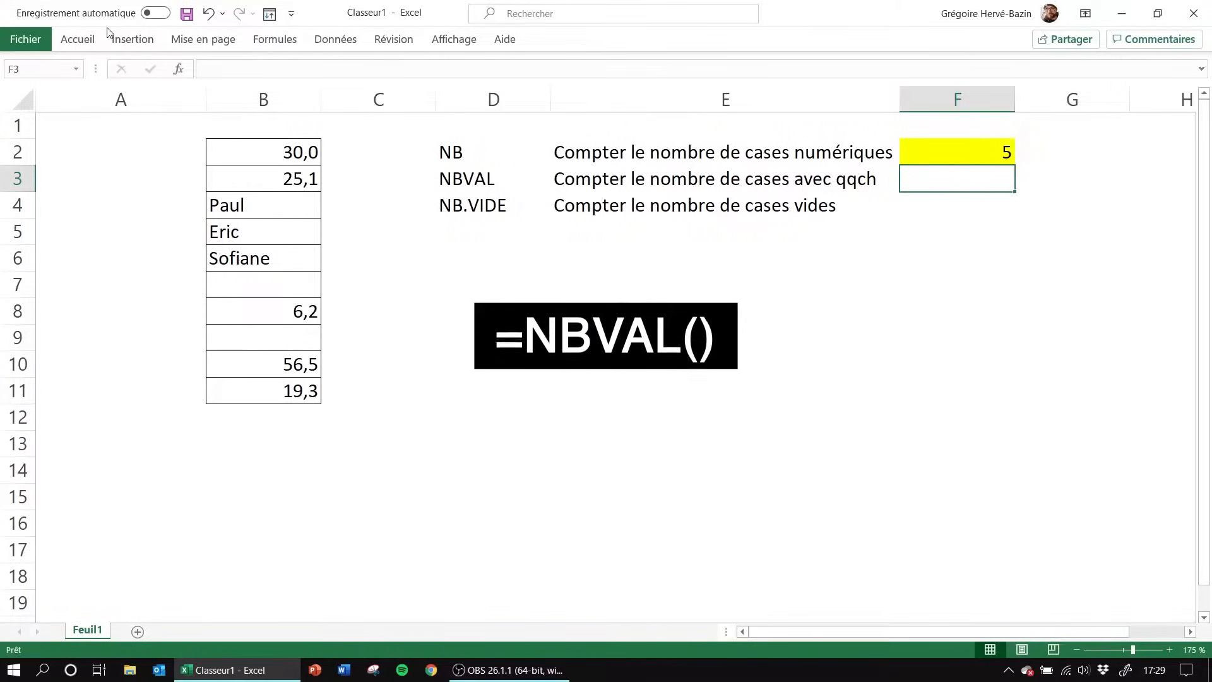
{"action": "left_click", "coordinate": [77, 39]}
{"action": "left_click", "coordinate": [214, 95]}
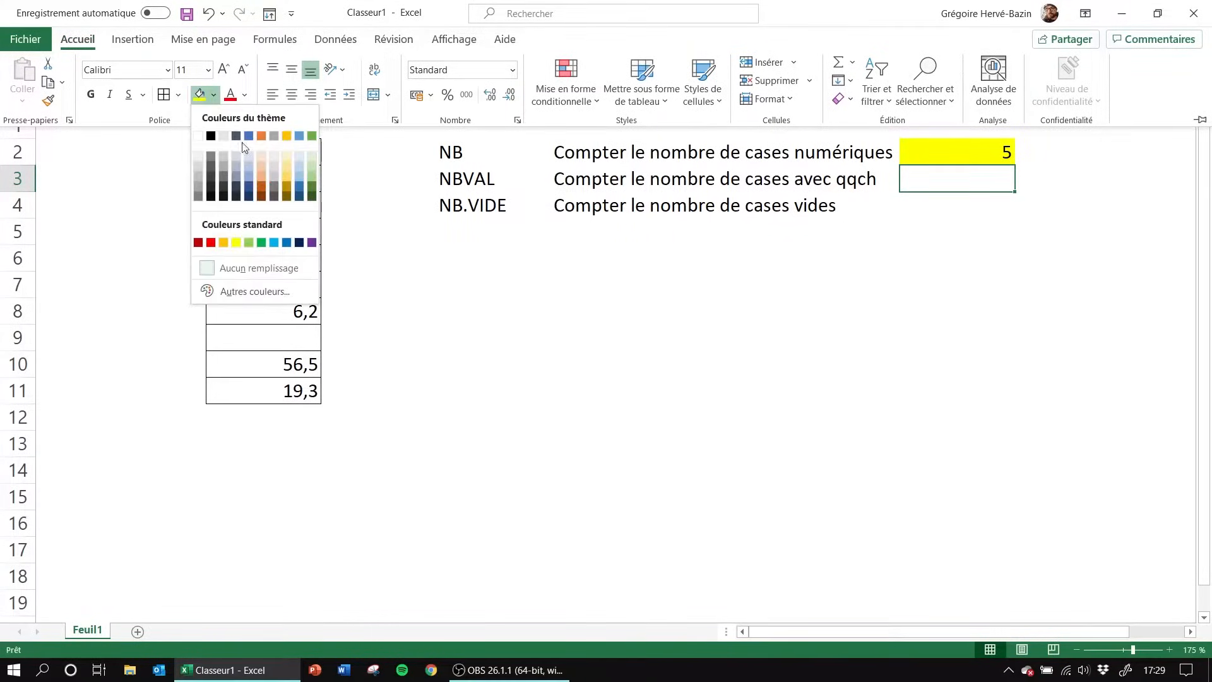
{"action": "left_click", "coordinate": [313, 166]}
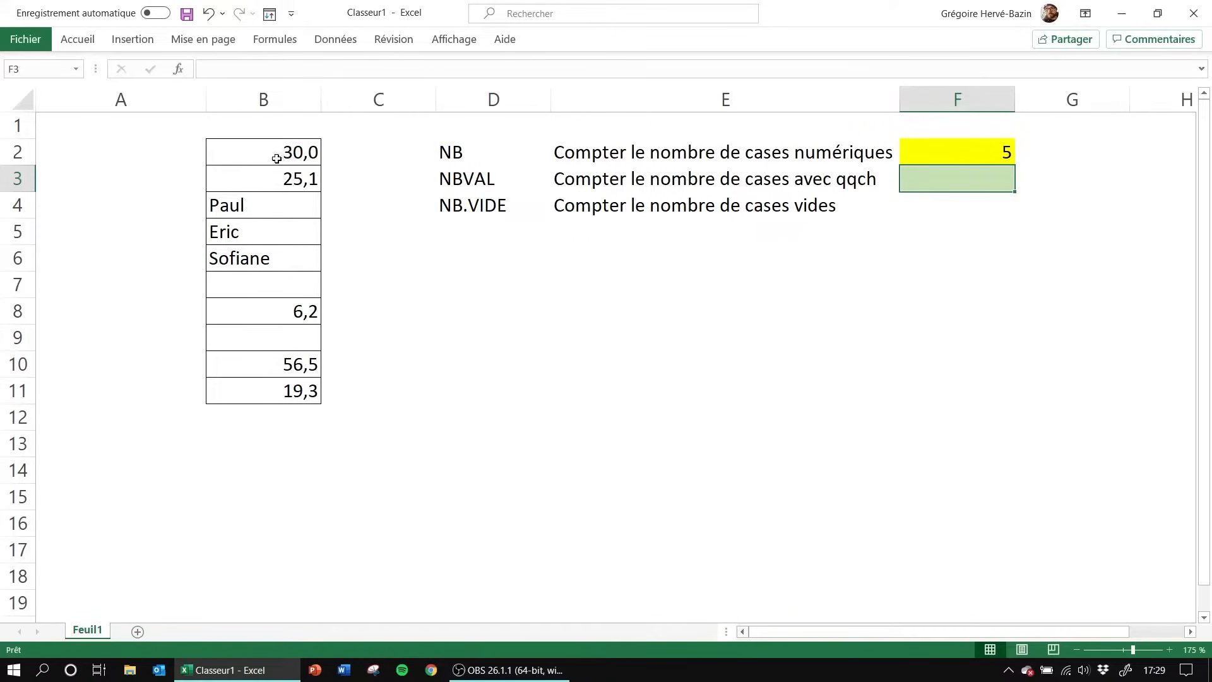
Count the non-empty cells of the column in F3 with the formula =NBVAL(B2:B11)
{"action": "left_click_drag", "start_coordinate": [276, 158], "coordinate": [282, 419]}
{"action": "left_click", "coordinate": [650, 320]}
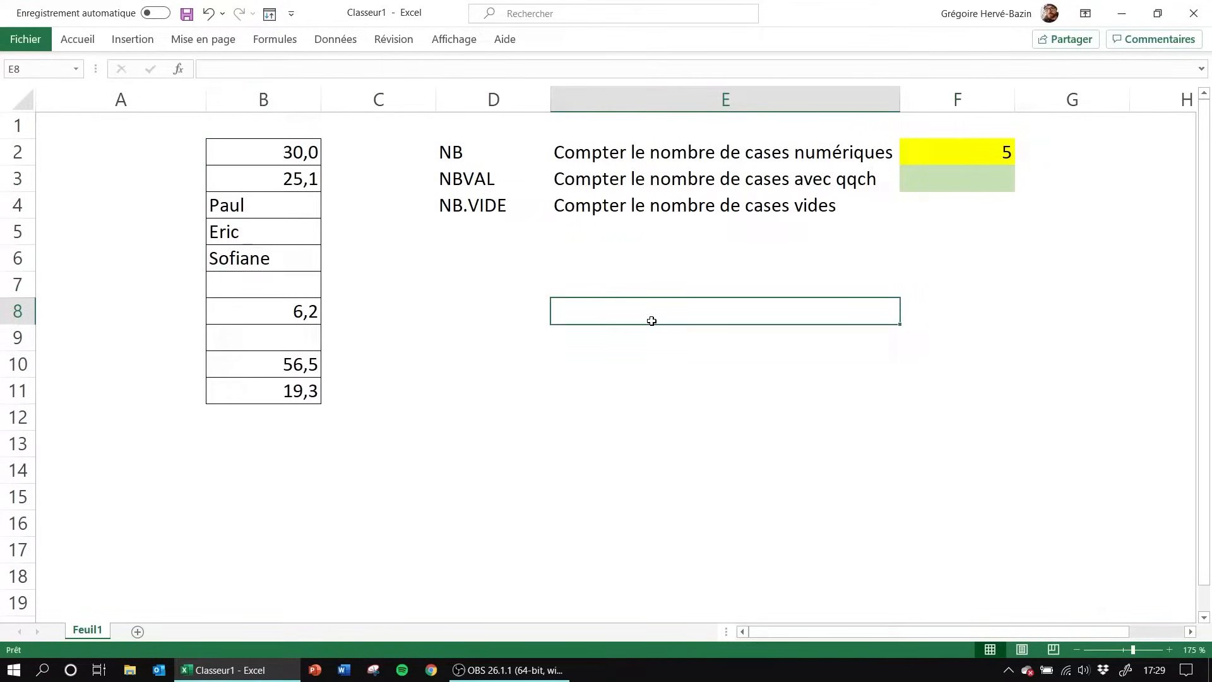
{"action": "left_click", "coordinate": [926, 183]}
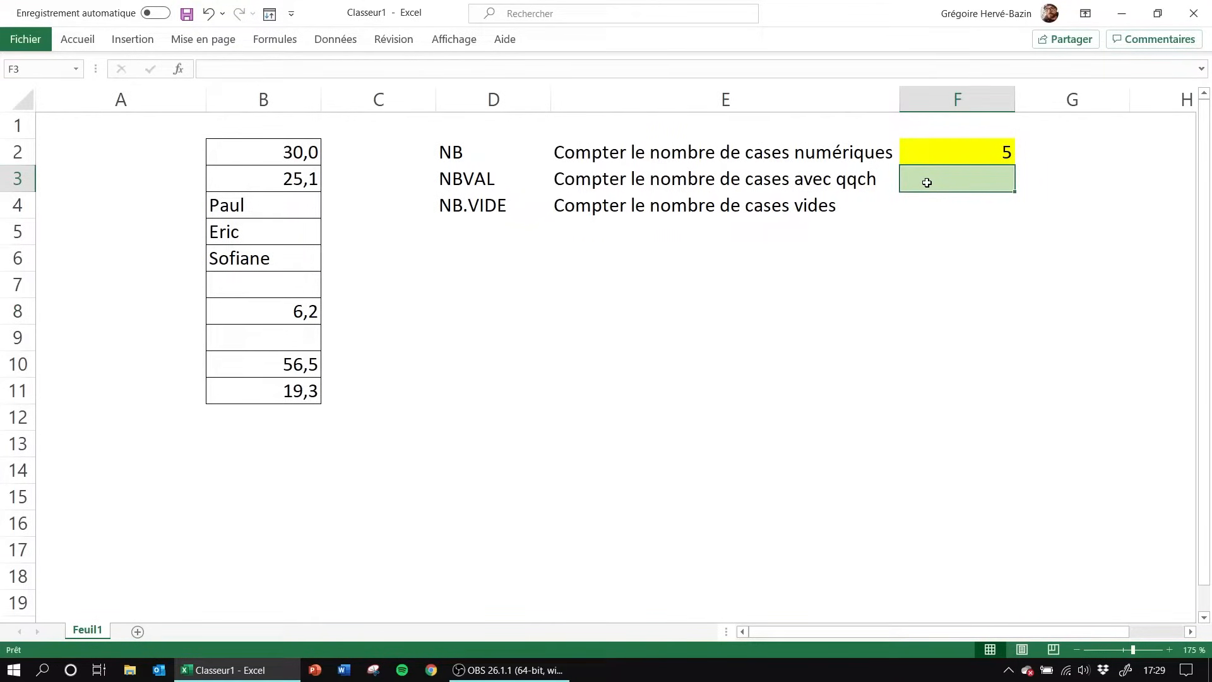
{"action": "type", "text": "=n"}
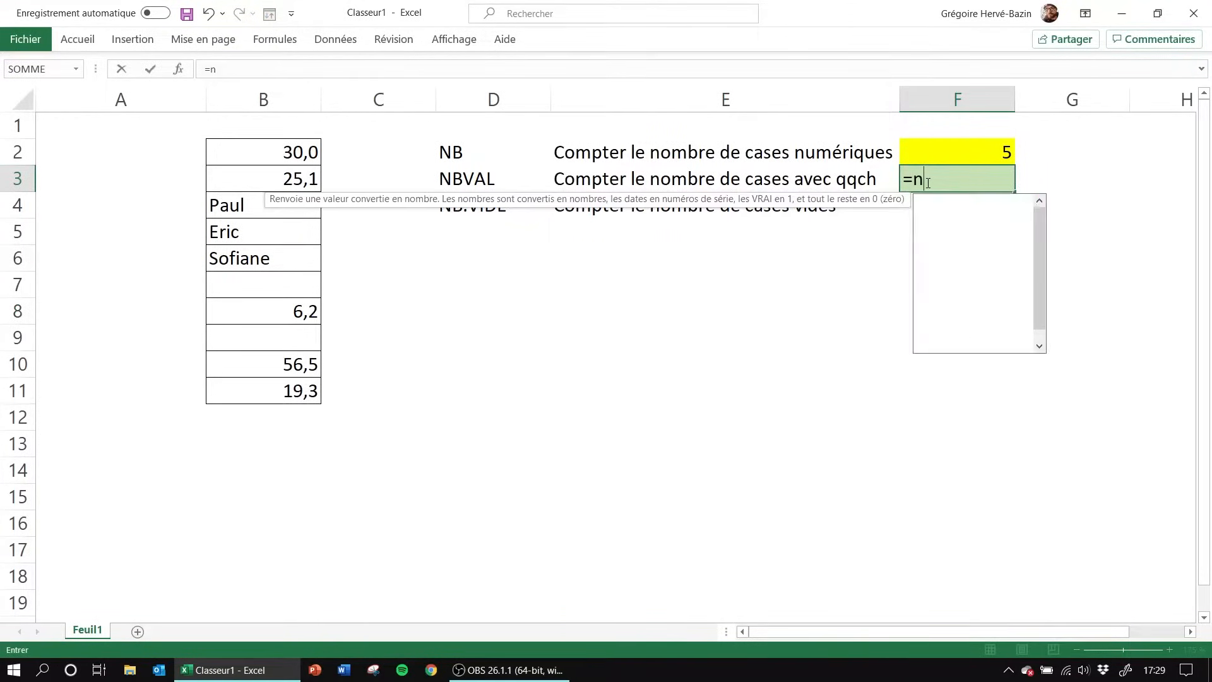
{"action": "type", "text": "bval"}
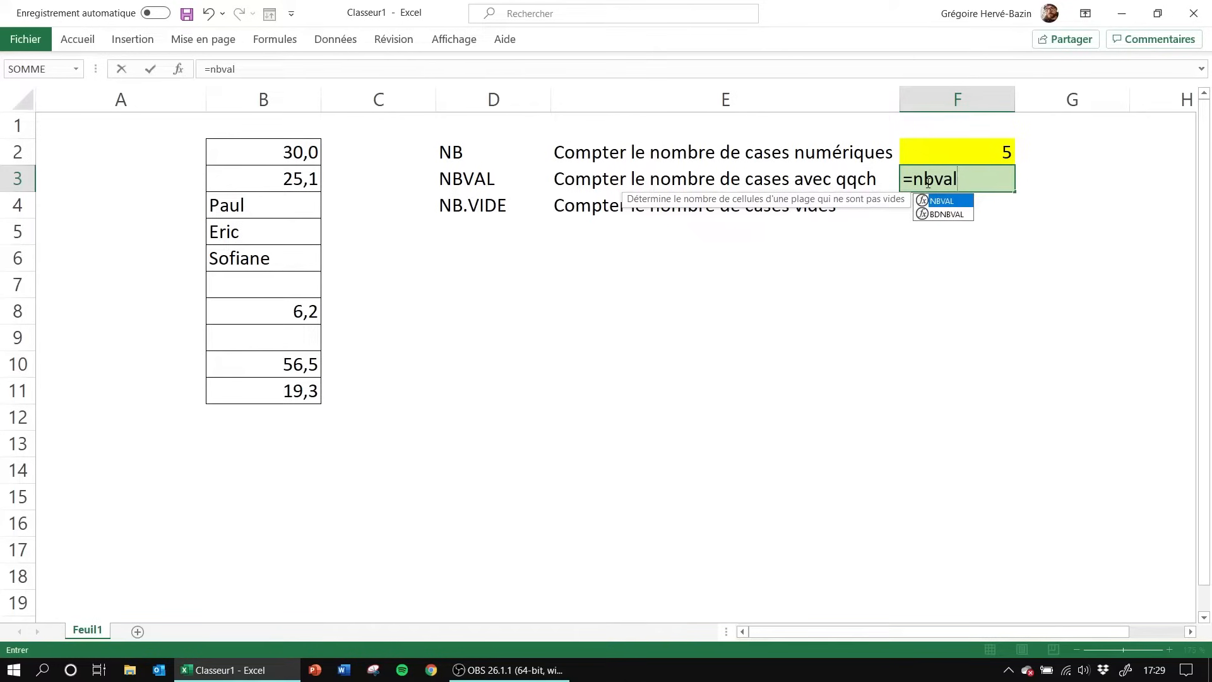
{"action": "type", "text": "("}
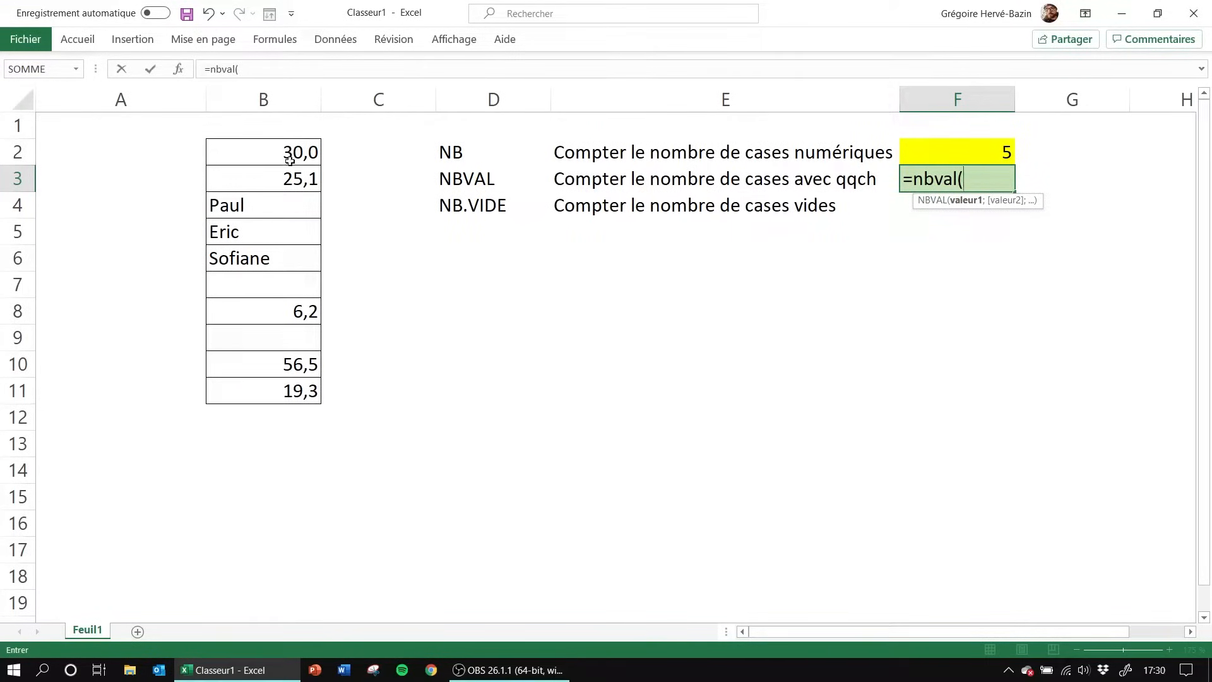
{"action": "left_click_drag", "start_coordinate": [286, 153], "coordinate": [282, 385]}
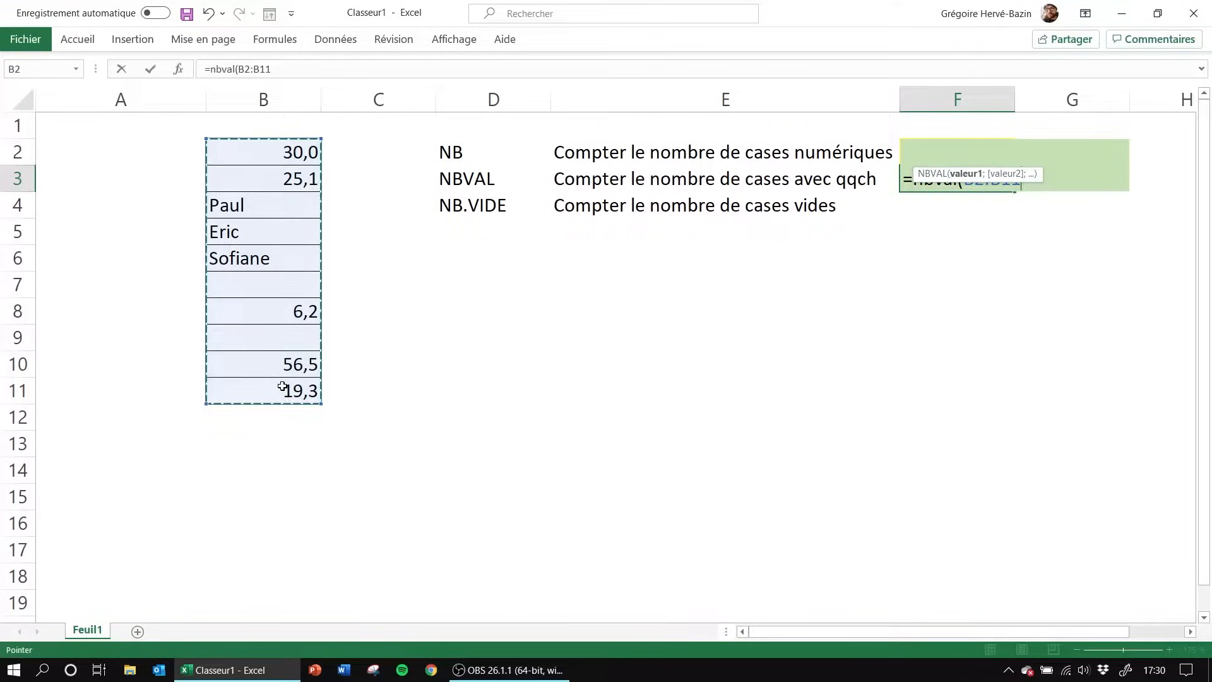
{"action": "type", "text": ")"}
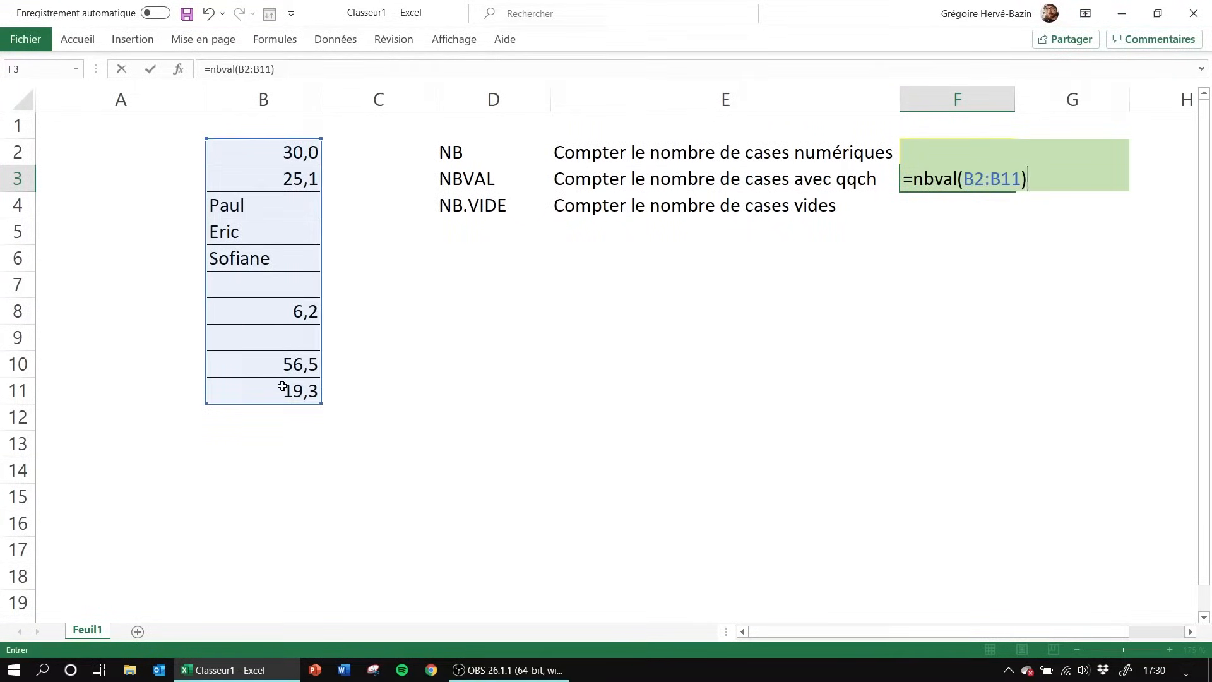
{"action": "key", "text": "Return"}
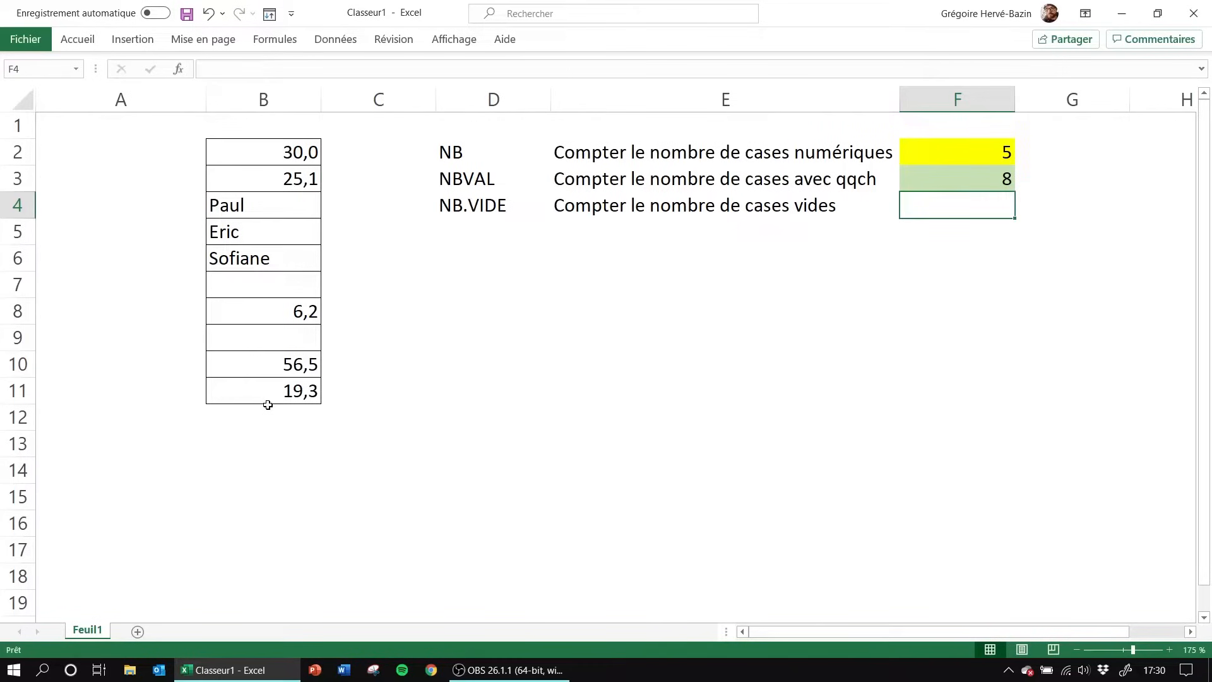
Change the text entry in B4 to the number 3 and check the NBVAL count in F3
{"action": "left_click", "coordinate": [258, 214]}
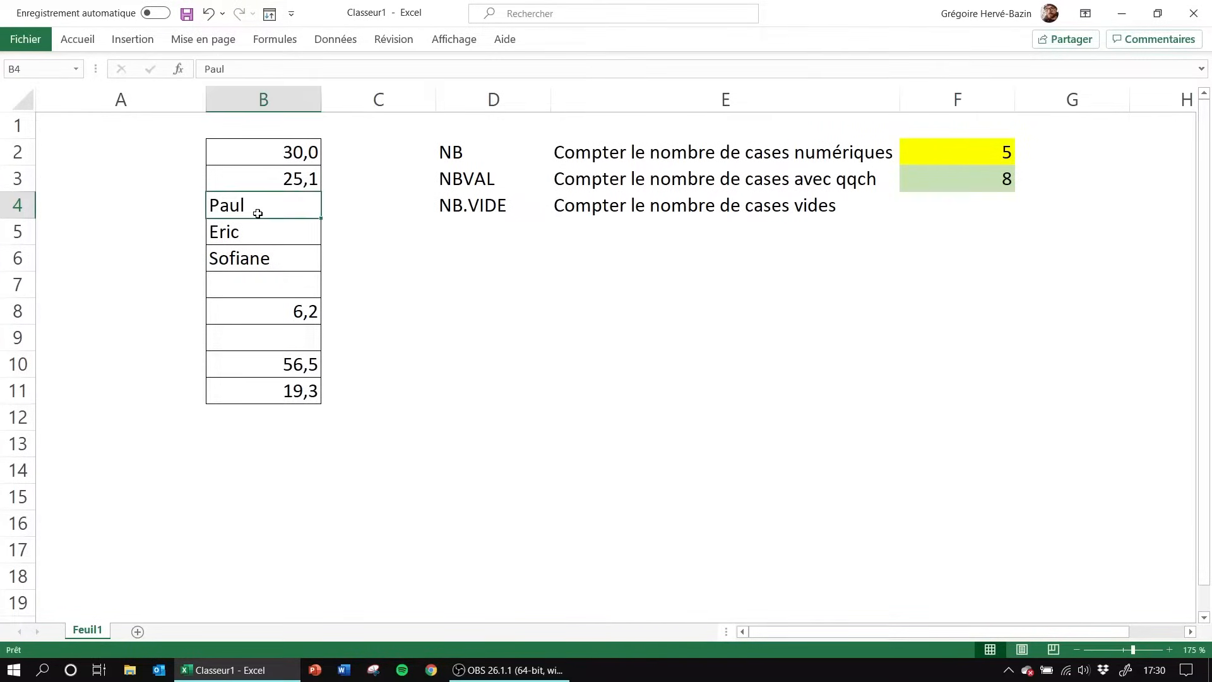
{"action": "type", "text": "3"}
{"action": "key", "text": "Return"}
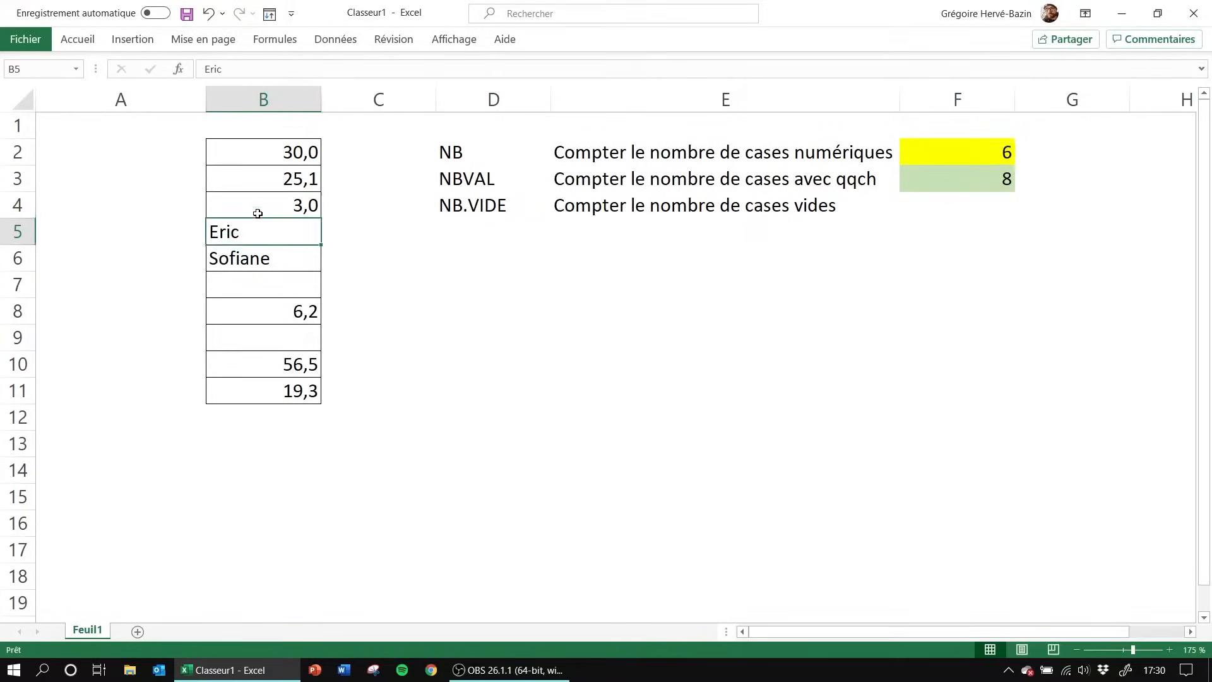
{"action": "left_click", "coordinate": [969, 189]}
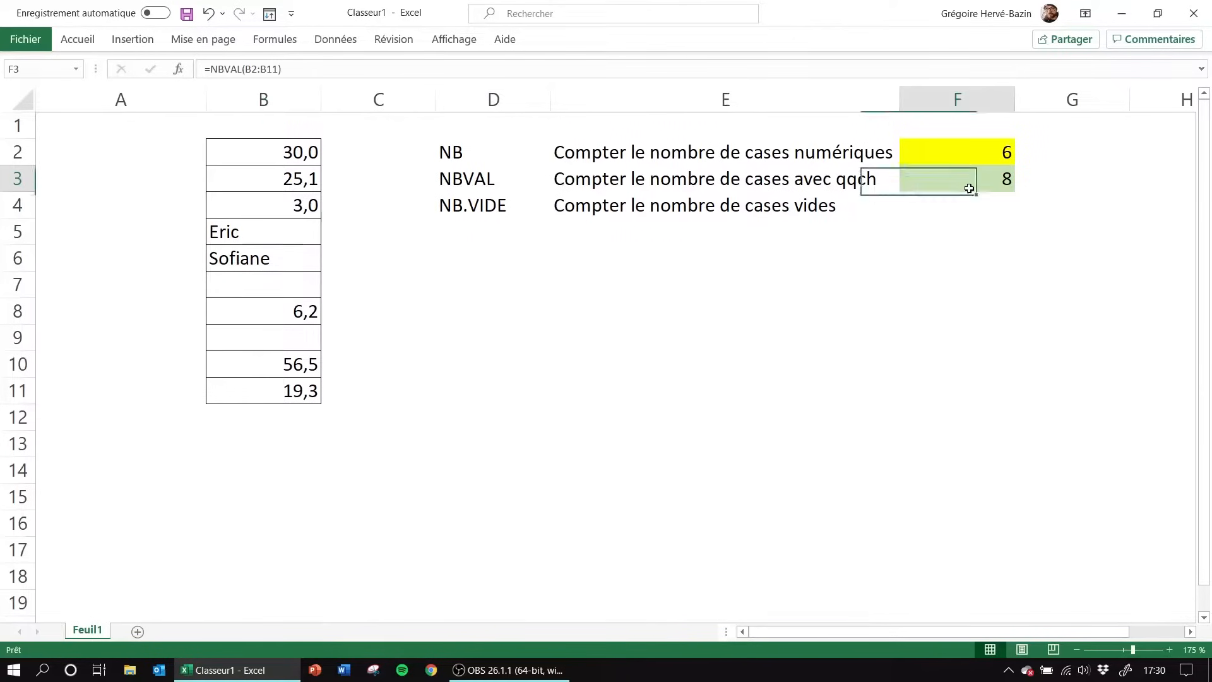
Clear the number in B4, then enter the first name there again
{"action": "left_click", "coordinate": [273, 213]}
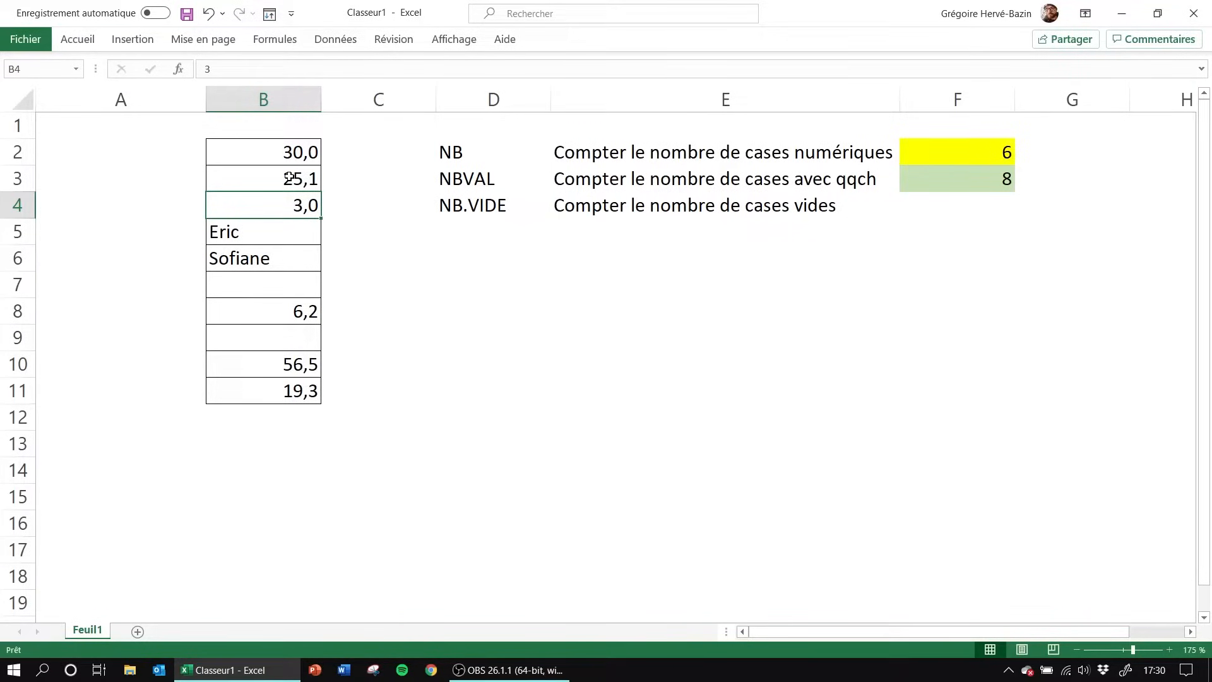
{"action": "key", "text": "Delete"}
{"action": "type", "text": "Pa"}
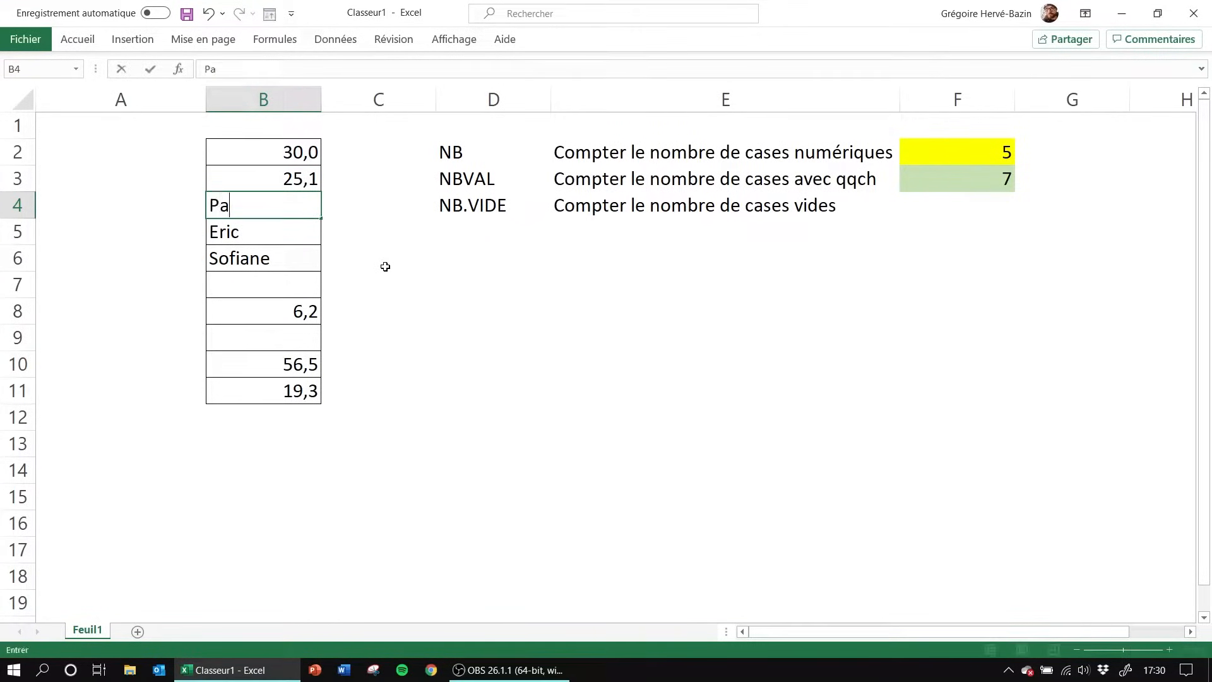
{"action": "type", "text": "ul"}
{"action": "key", "text": "Return"}
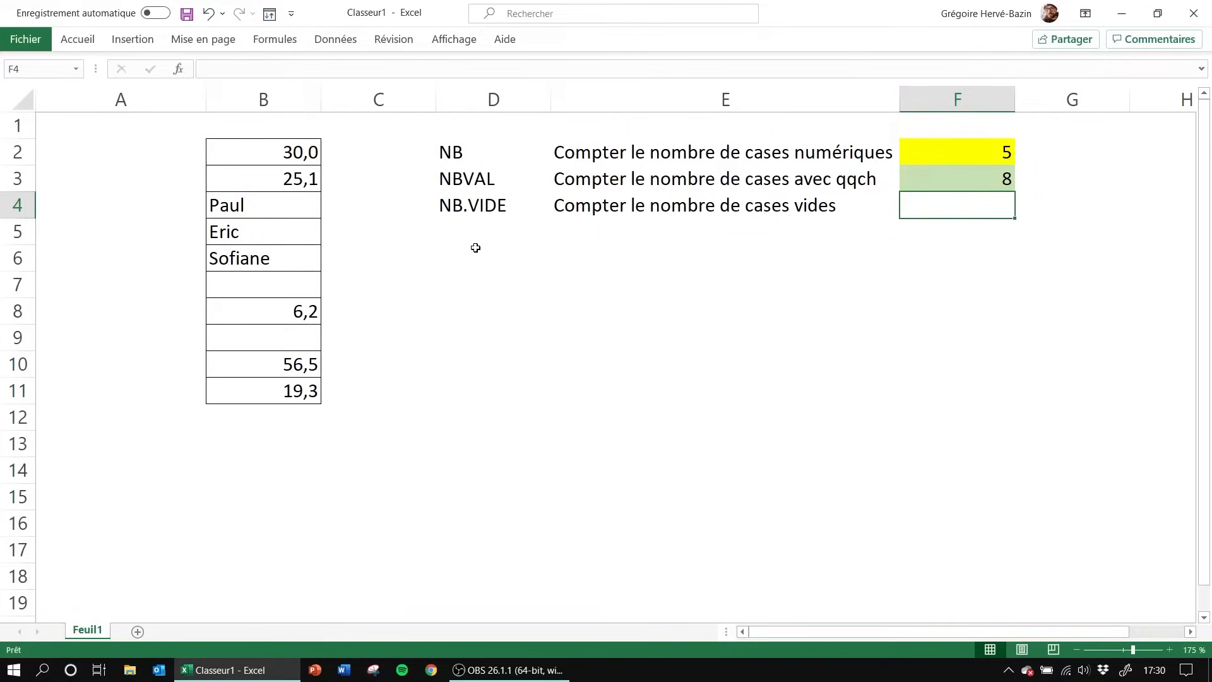
Count the empty cells of the column in F4 with the formula =NB.VIDE(B2:B11)
{"action": "type", "text": "="}
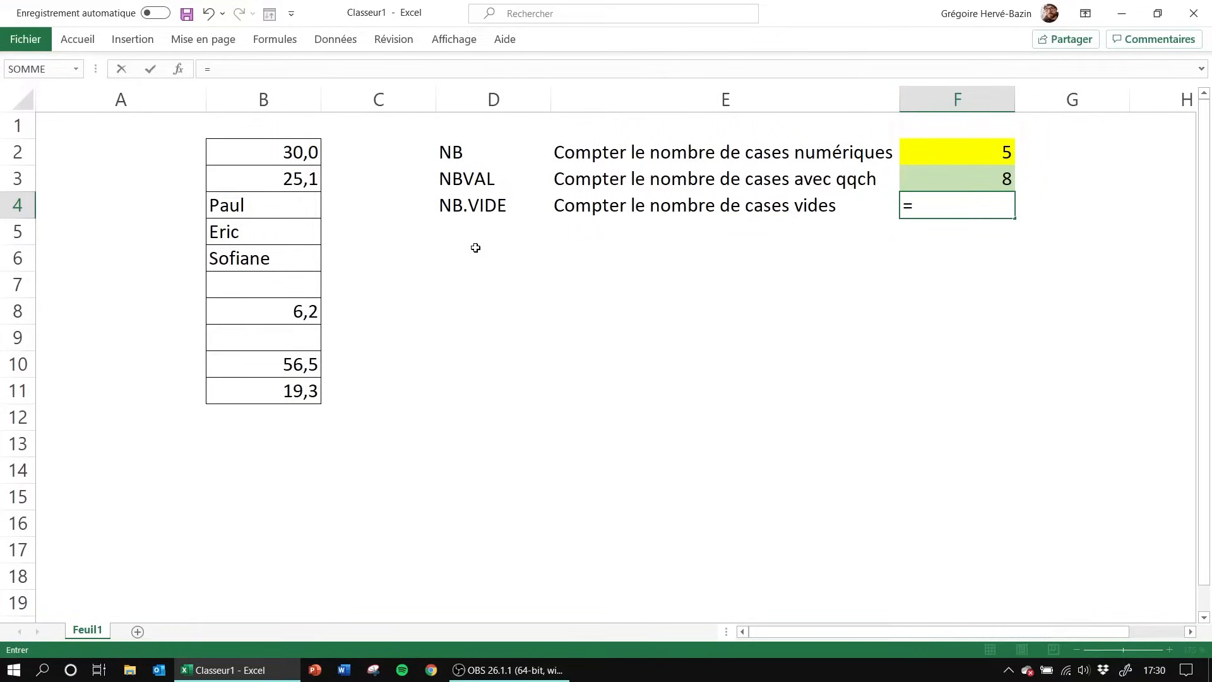
{"action": "type", "text": "nb"}
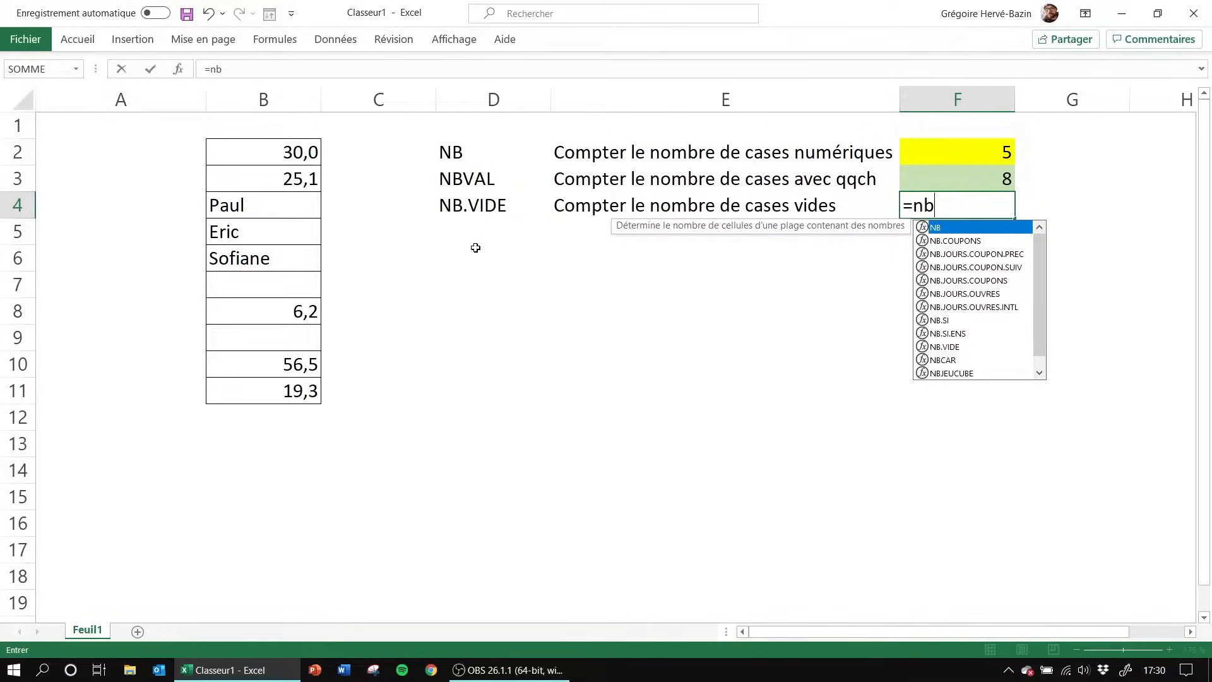
{"action": "type", "text": ".vide("}
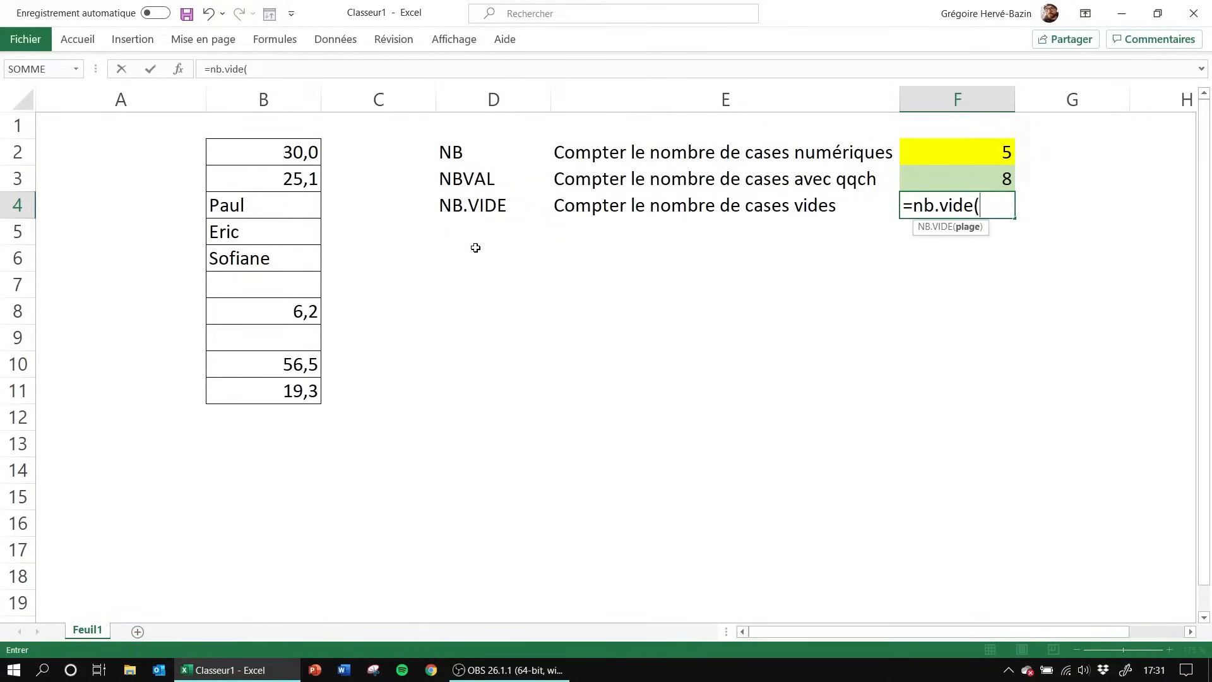
{"action": "left_click_drag", "start_coordinate": [239, 159], "coordinate": [257, 388]}
{"action": "type", "text": ")"}
{"action": "key", "text": "Return"}
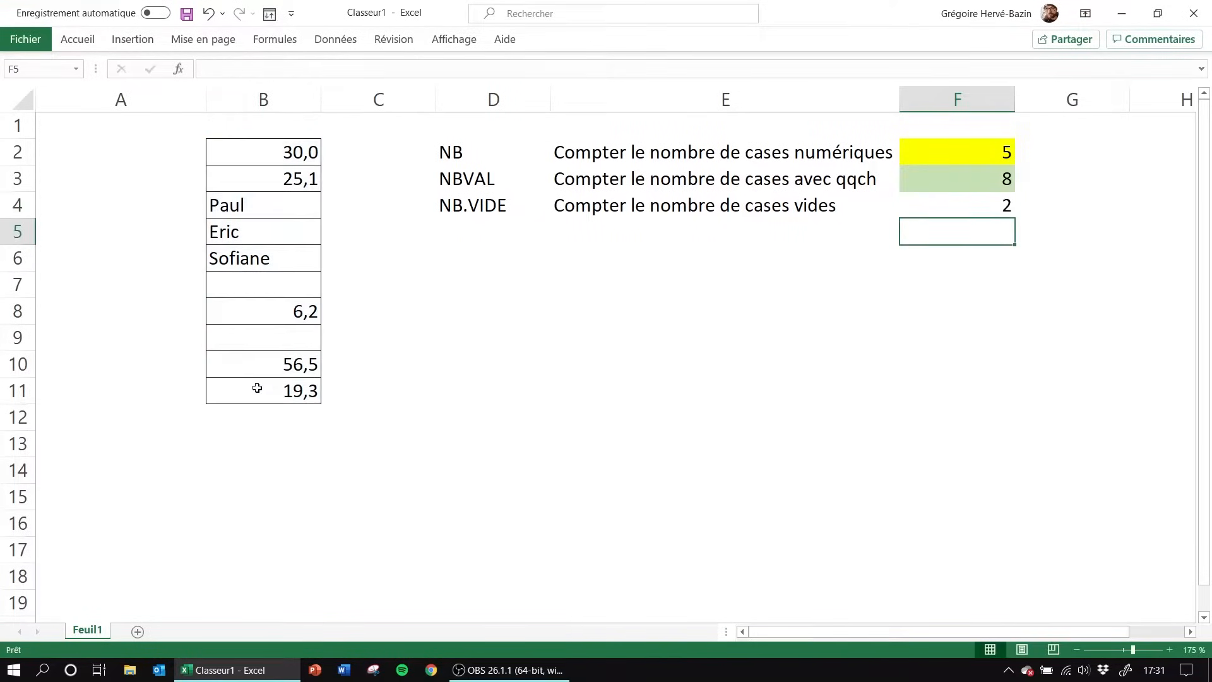
Highlight the NB.VIDE result cell F4 with a grey theme fill
{"action": "left_click", "coordinate": [927, 208]}
{"action": "left_click", "coordinate": [89, 39]}
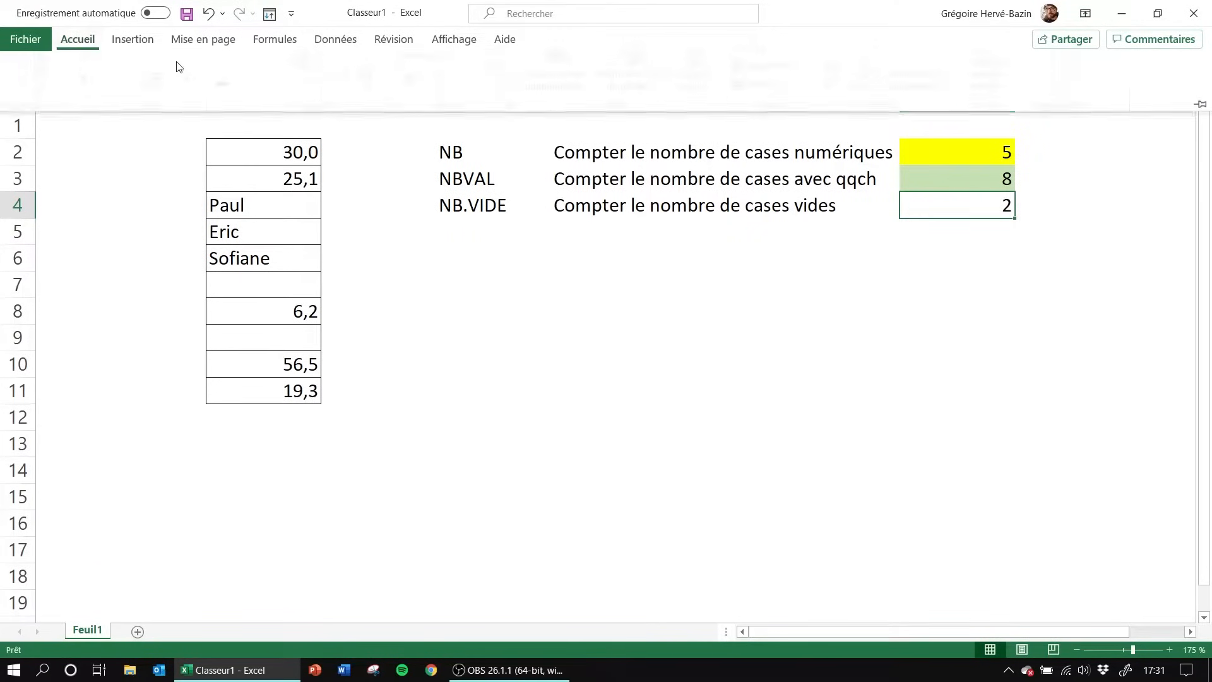
{"action": "left_click", "coordinate": [214, 95]}
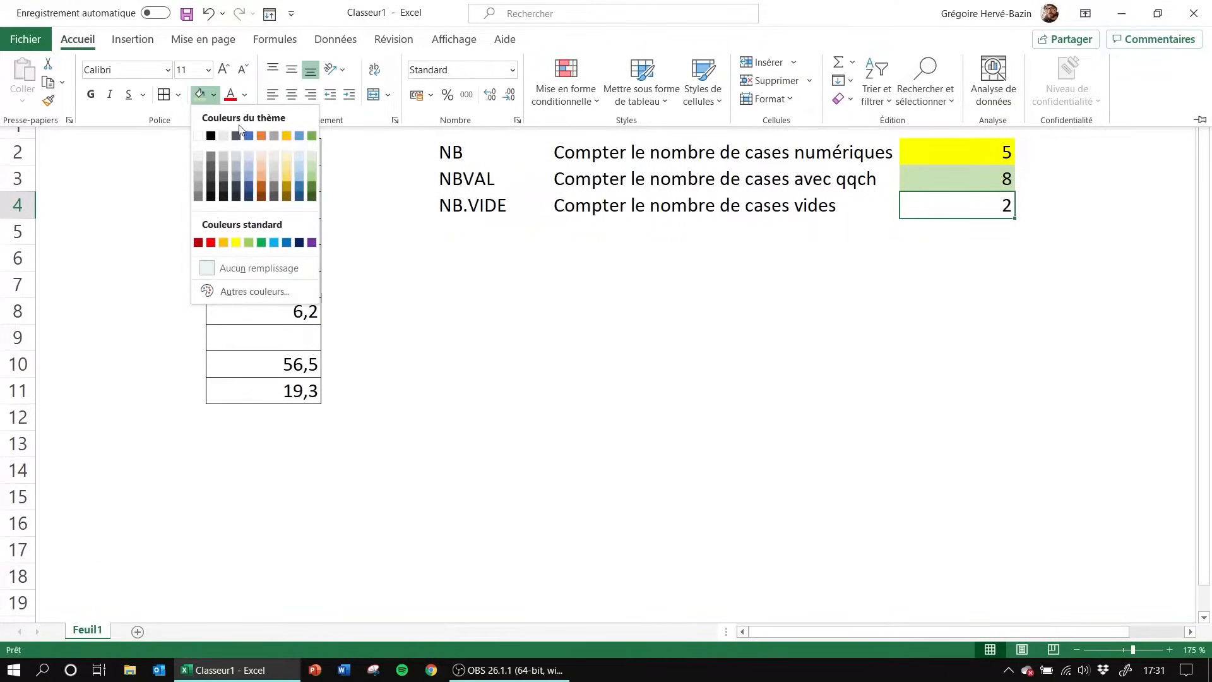
{"action": "left_click", "coordinate": [276, 137]}
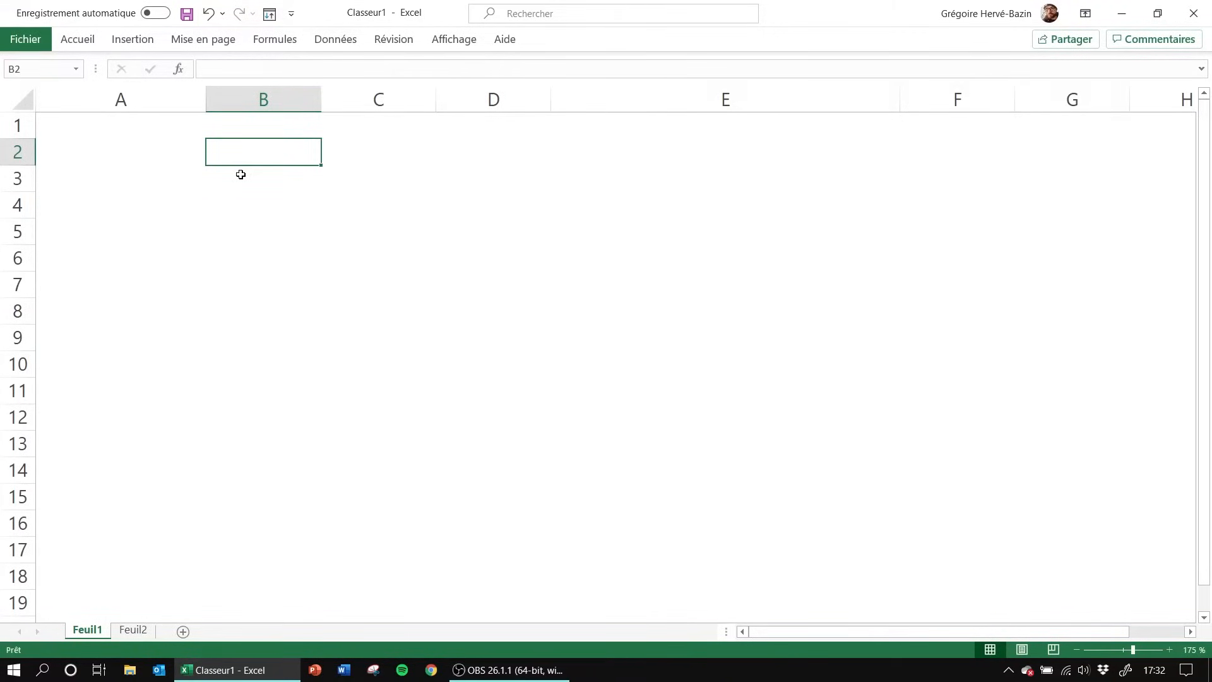
Insert today's date in B2 with the formula =AUJOURDHUI() and select B3 below it
{"action": "type", "text": "=aujo"}
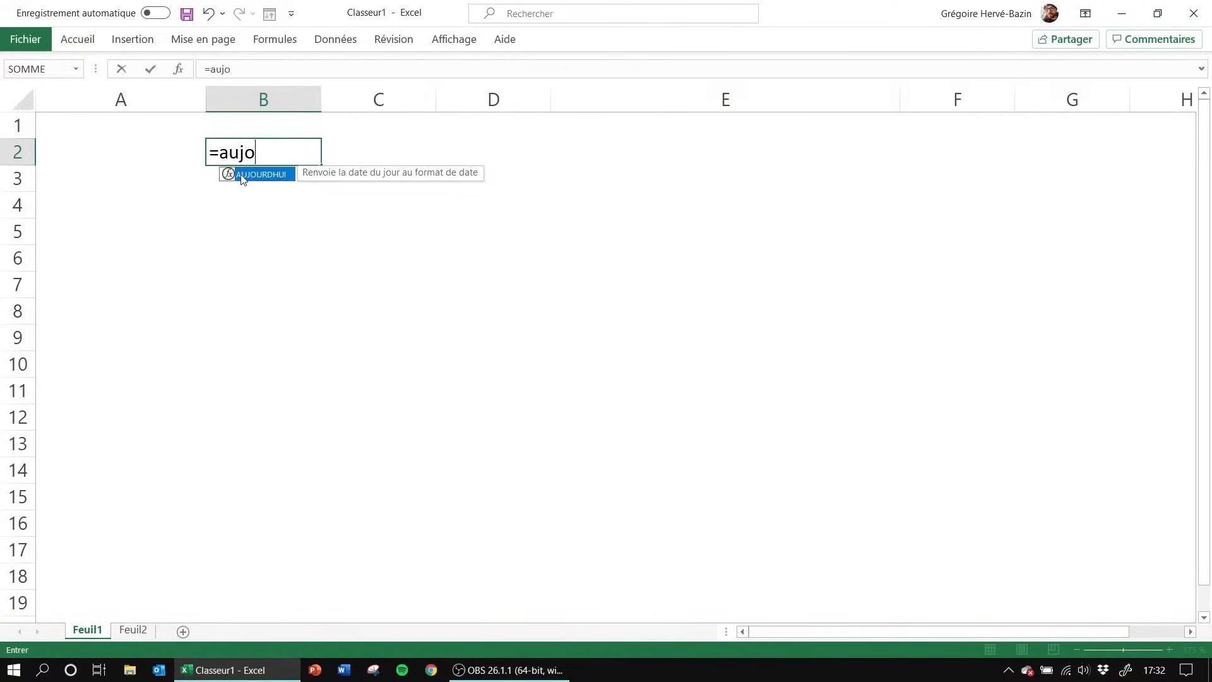
{"action": "type", "text": "urdhui("}
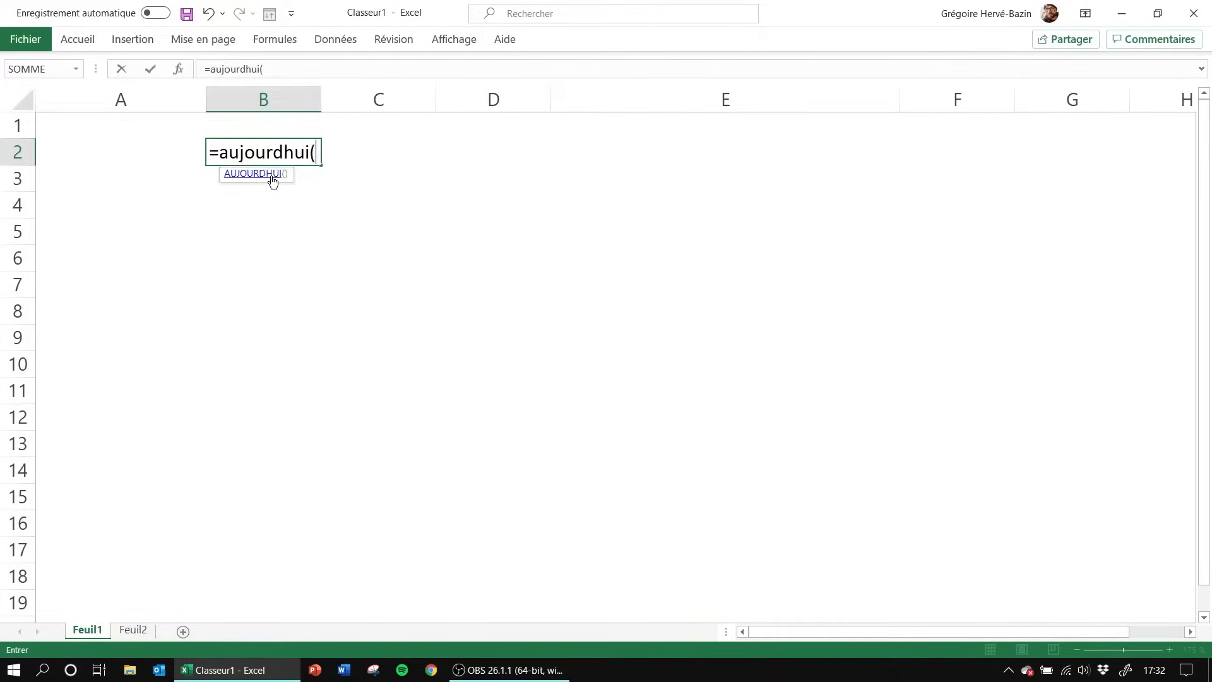
{"action": "type", "text": ")"}
{"action": "key", "text": "Return"}
{"action": "left_click", "coordinate": [243, 154]}
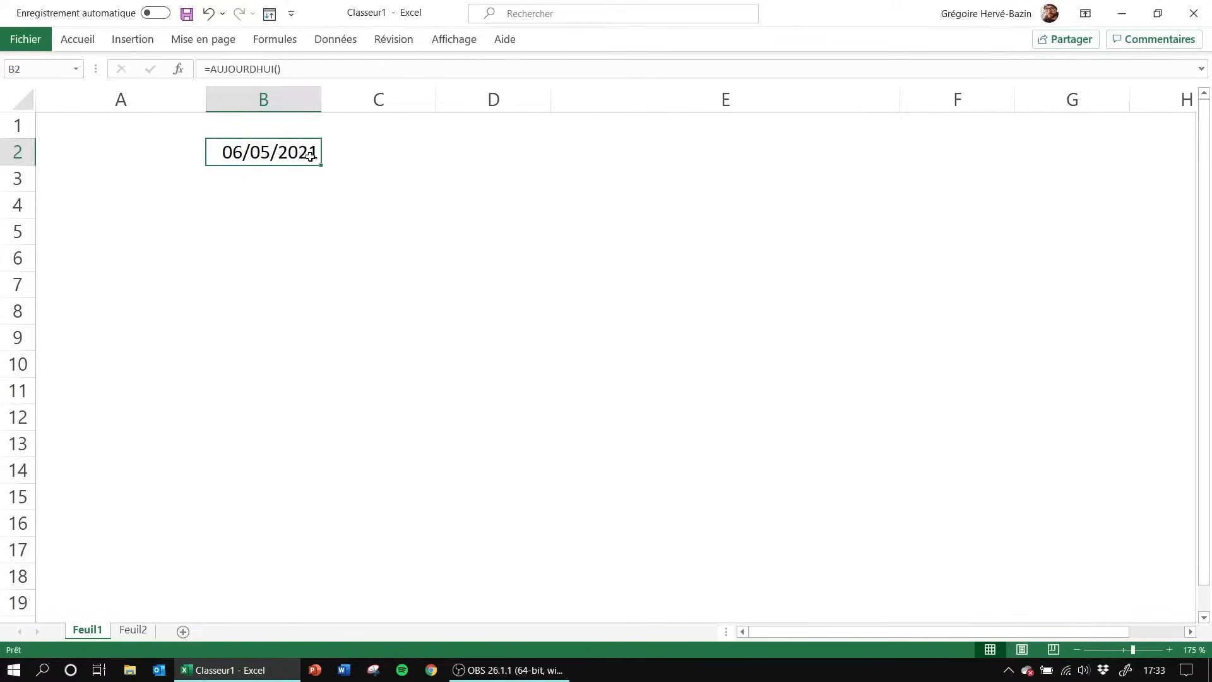
{"action": "left_click", "coordinate": [233, 177]}
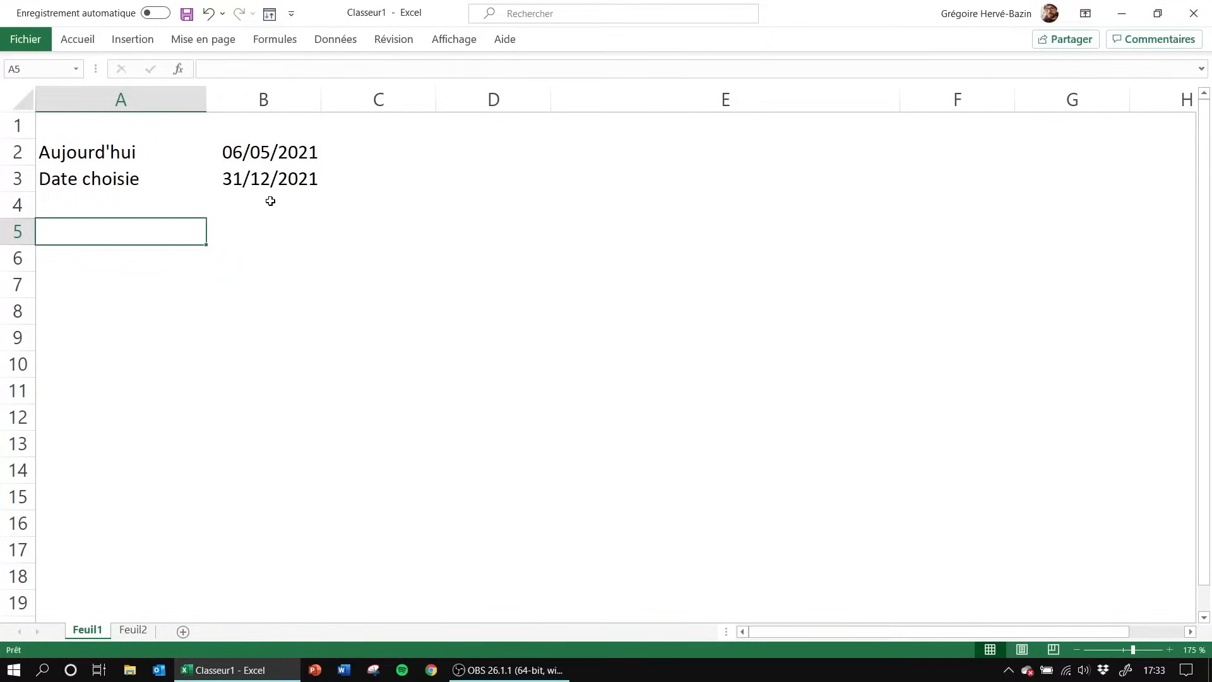
Count the working days between the dates in B2 and B3 in cell B5 with the formula =NB.JOURS.OUVRES(B2;B3)
{"action": "left_click", "coordinate": [255, 229]}
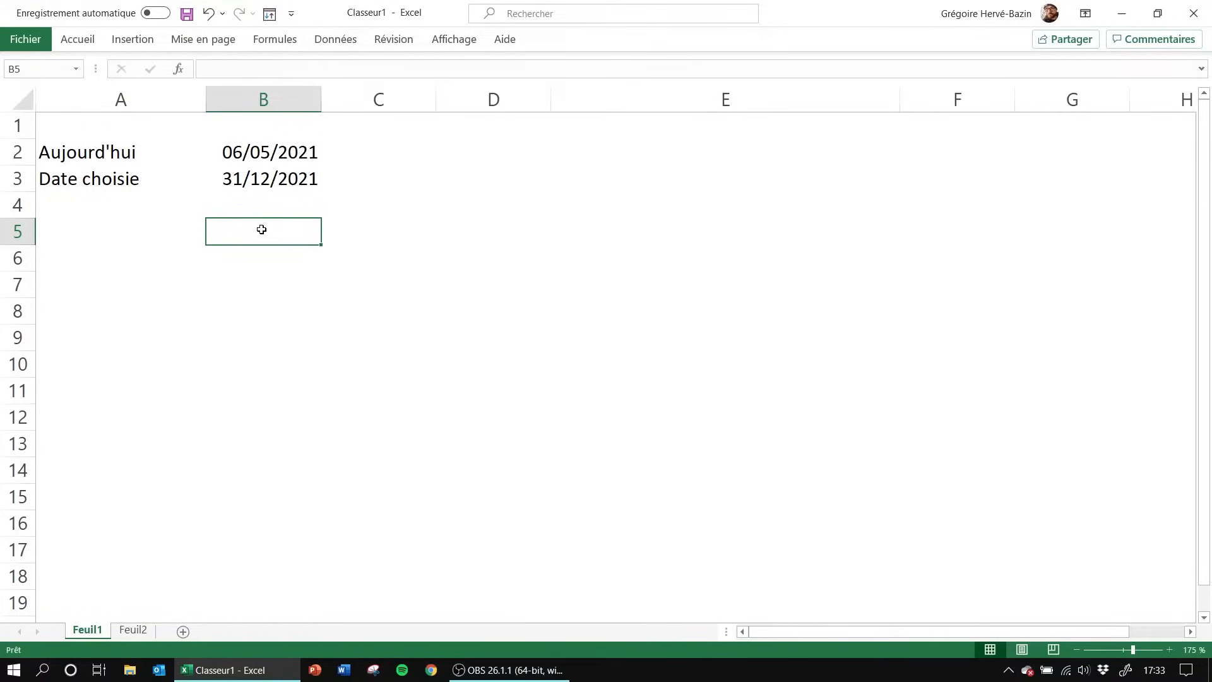
{"action": "type", "text": "=nb"}
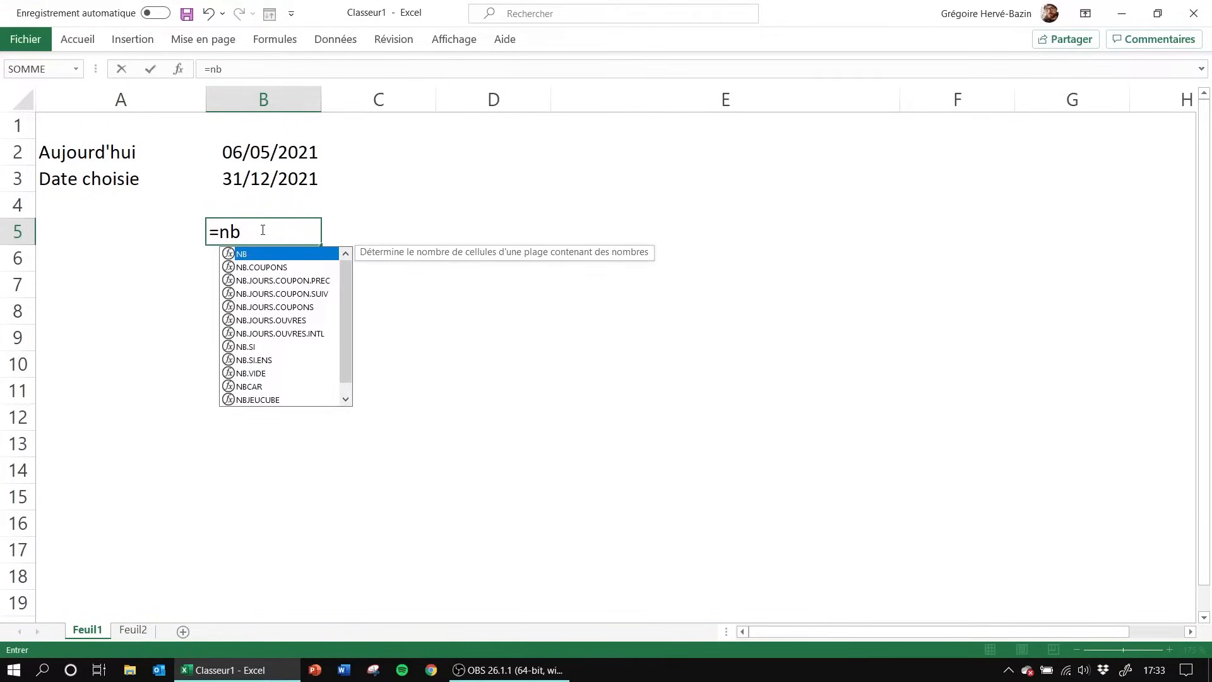
{"action": "type", "text": ".jours."}
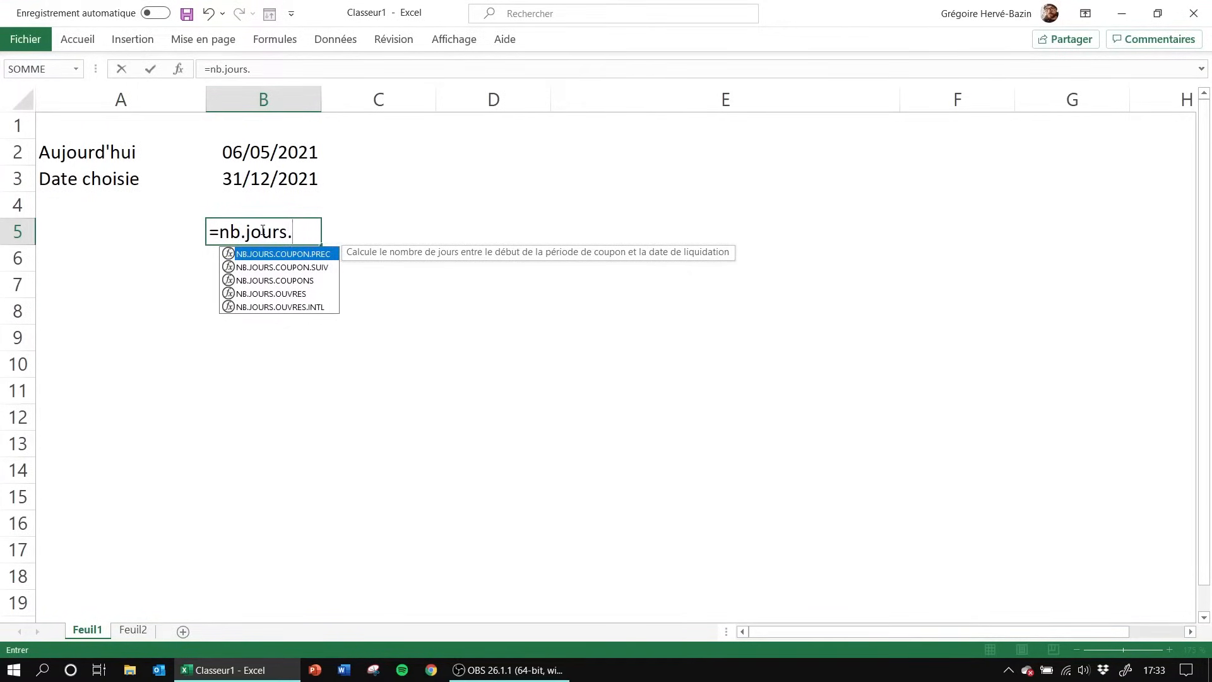
{"action": "type", "text": "ouvres"}
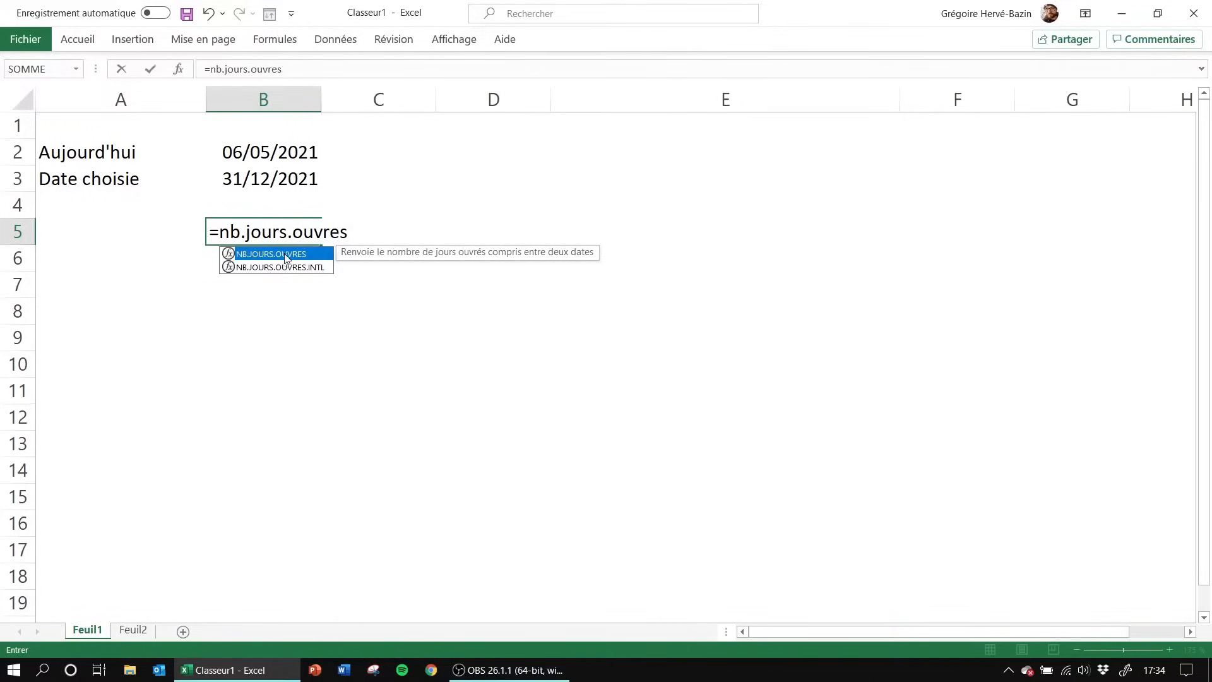
{"action": "type", "text": "("}
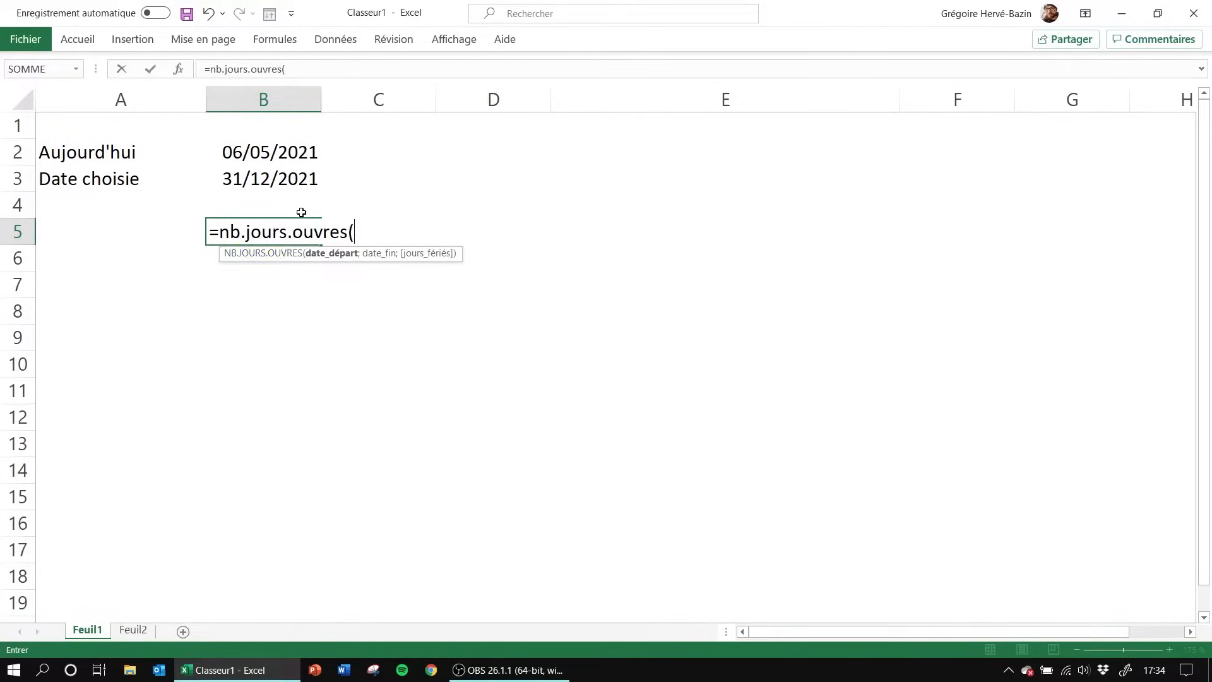
{"action": "left_click", "coordinate": [267, 163]}
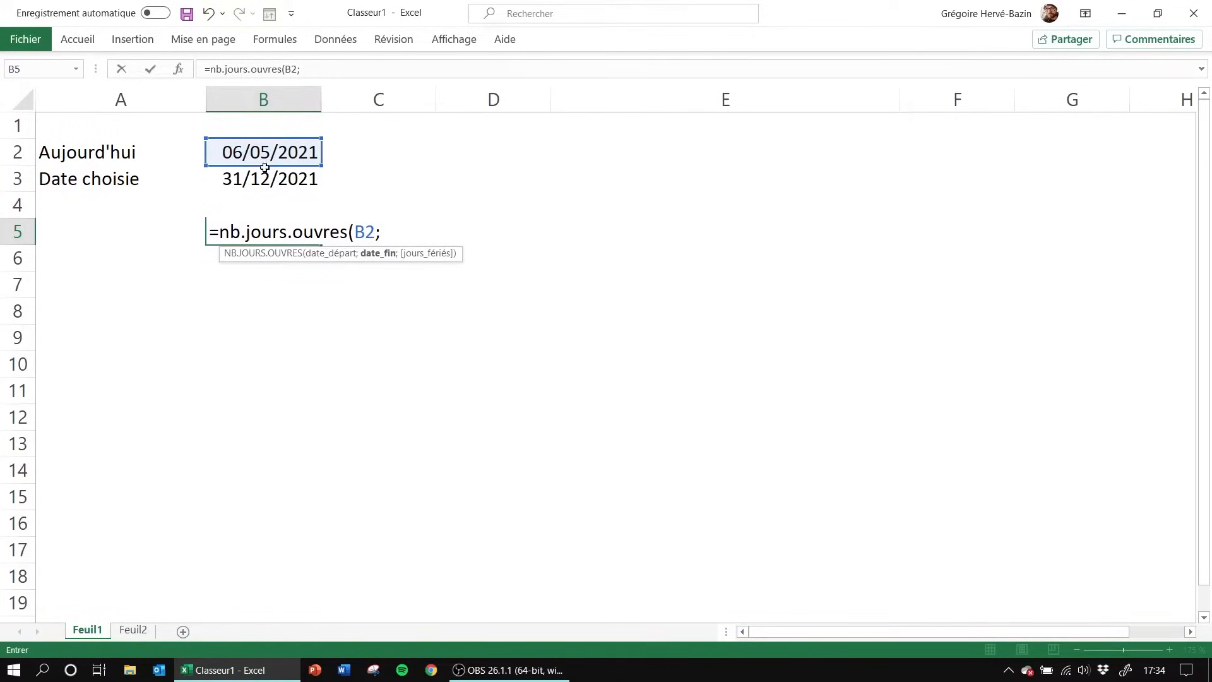
{"action": "left_click", "coordinate": [250, 181]}
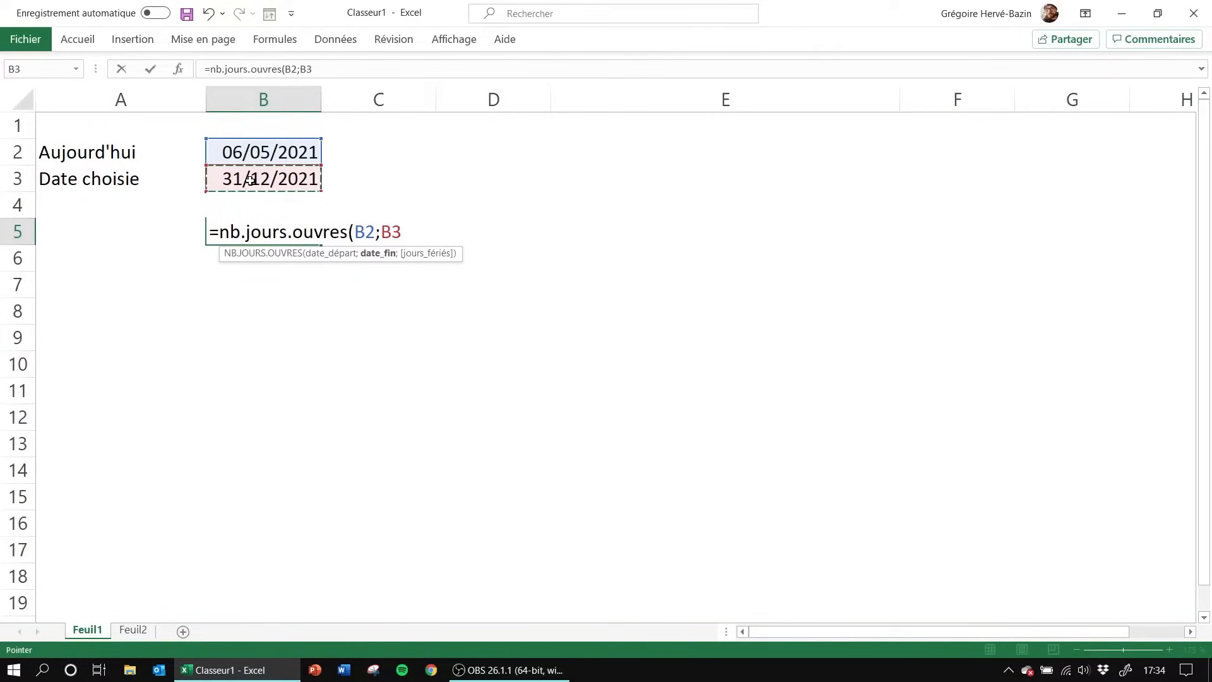
{"action": "type", "text": ")"}
{"action": "key", "text": "Return"}
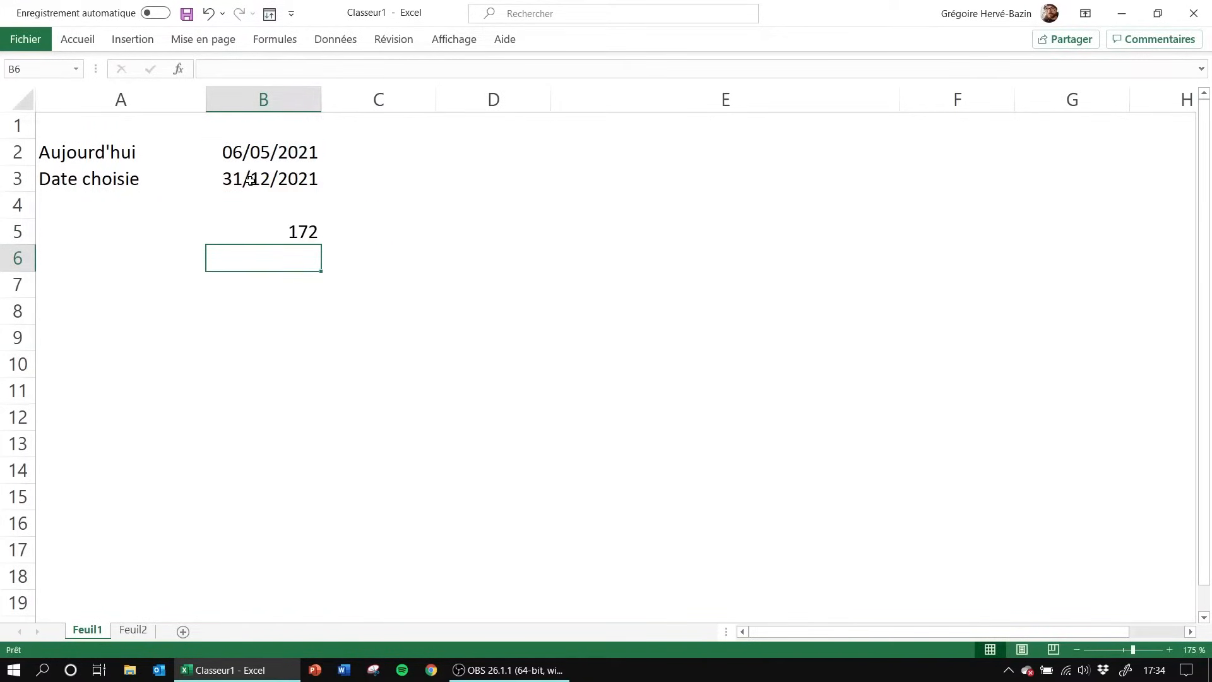
{"action": "left_click", "coordinate": [273, 230]}
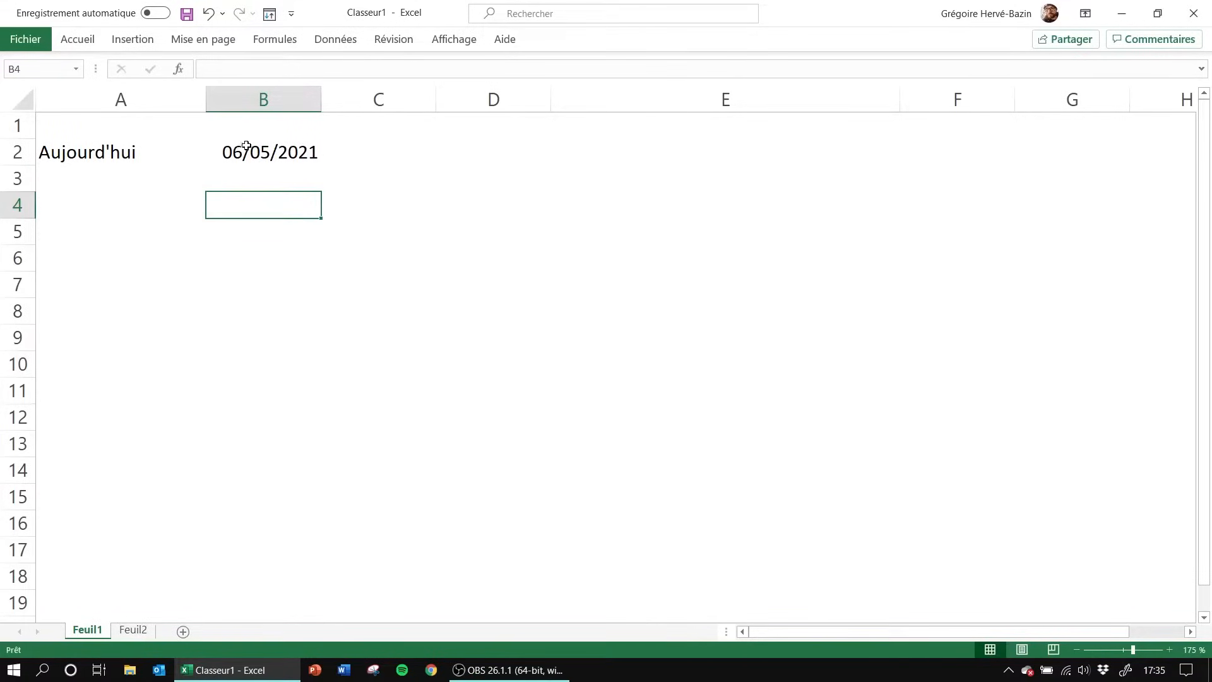
Extract the day number from today's date in cell B4 with the formula =JOUR(B2)
{"action": "left_click", "coordinate": [246, 149]}
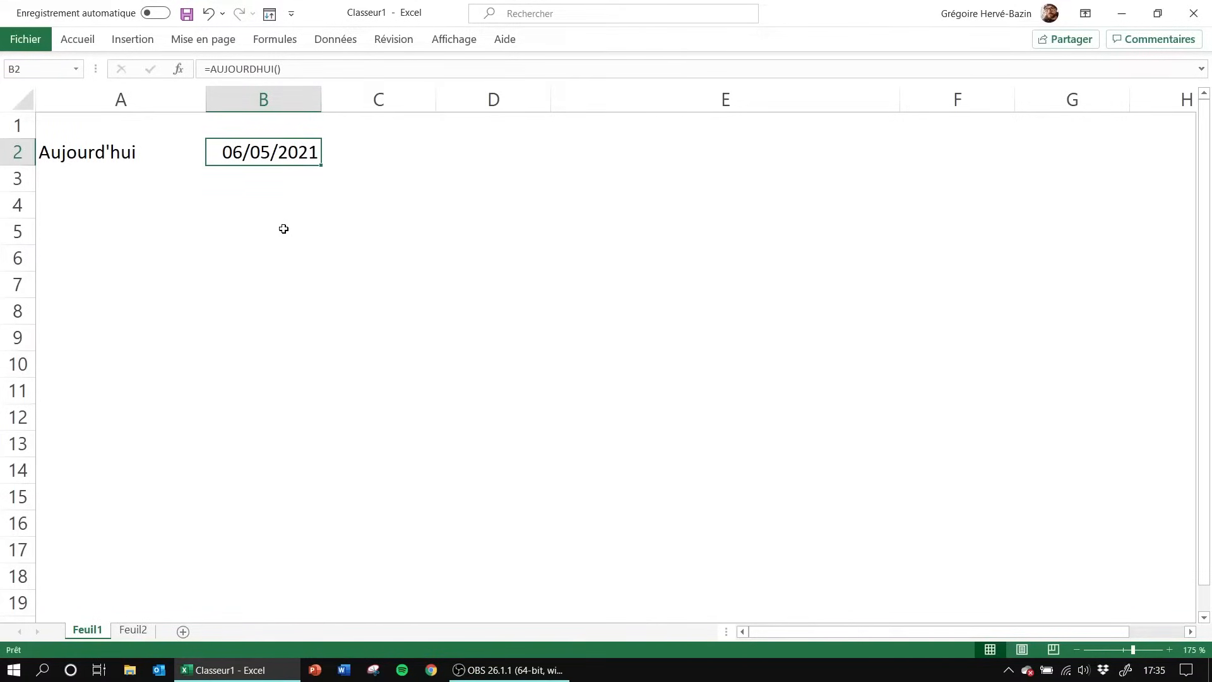
{"action": "left_click", "coordinate": [242, 213]}
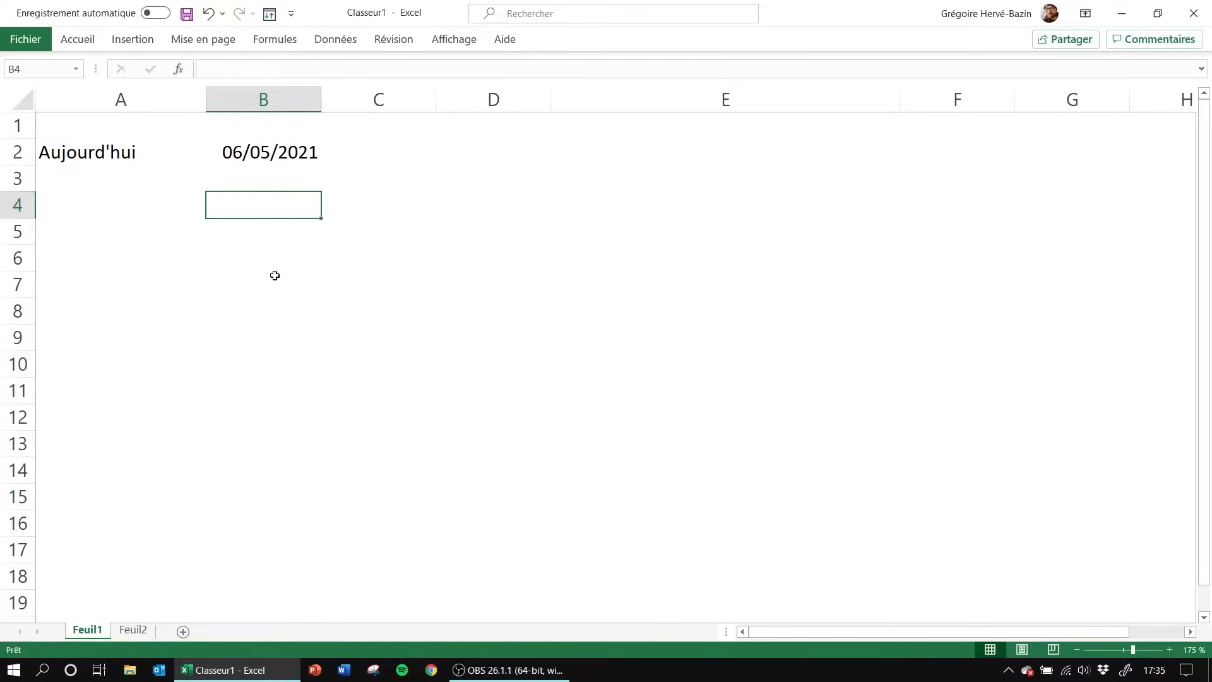
{"action": "type", "text": "="}
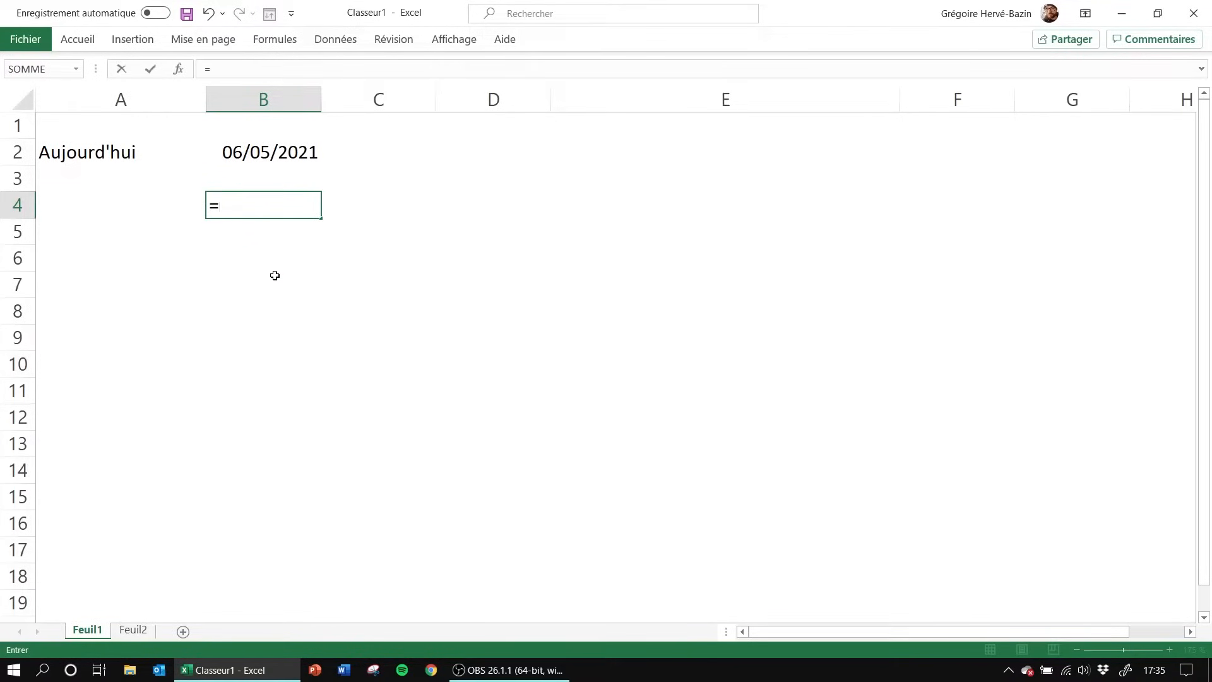
{"action": "type", "text": "jour("}
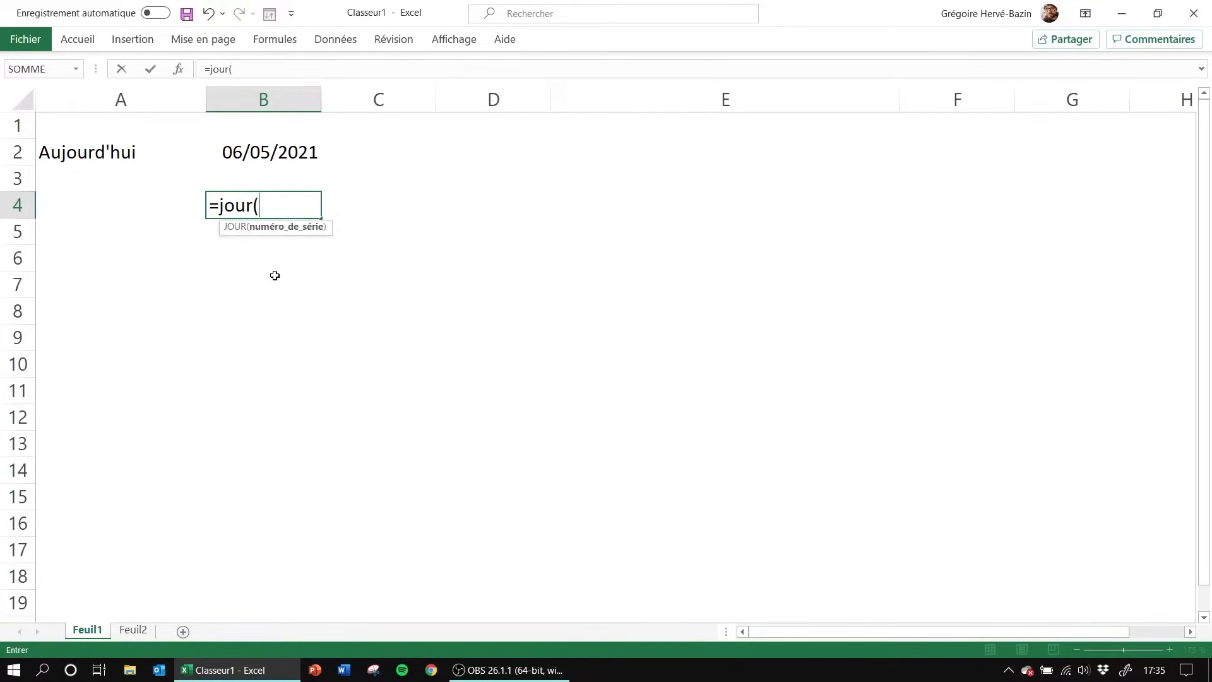
{"action": "left_click", "coordinate": [236, 155]}
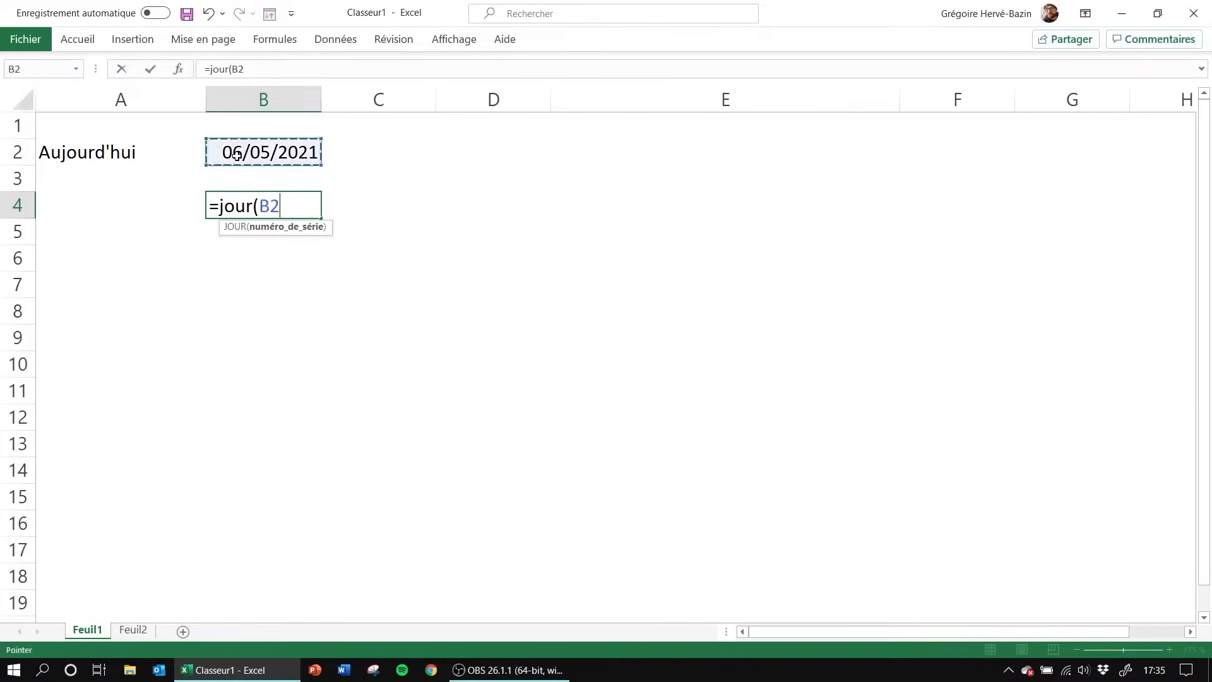
{"action": "type", "text": ")"}
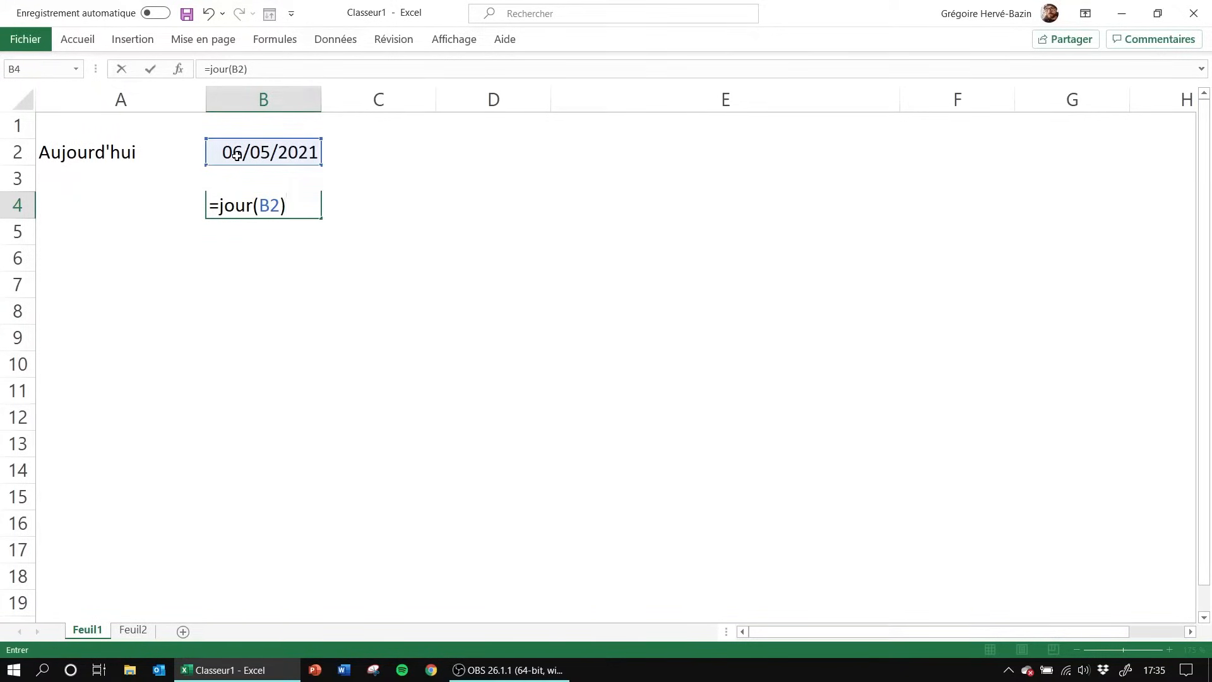
{"action": "key", "text": "Return"}
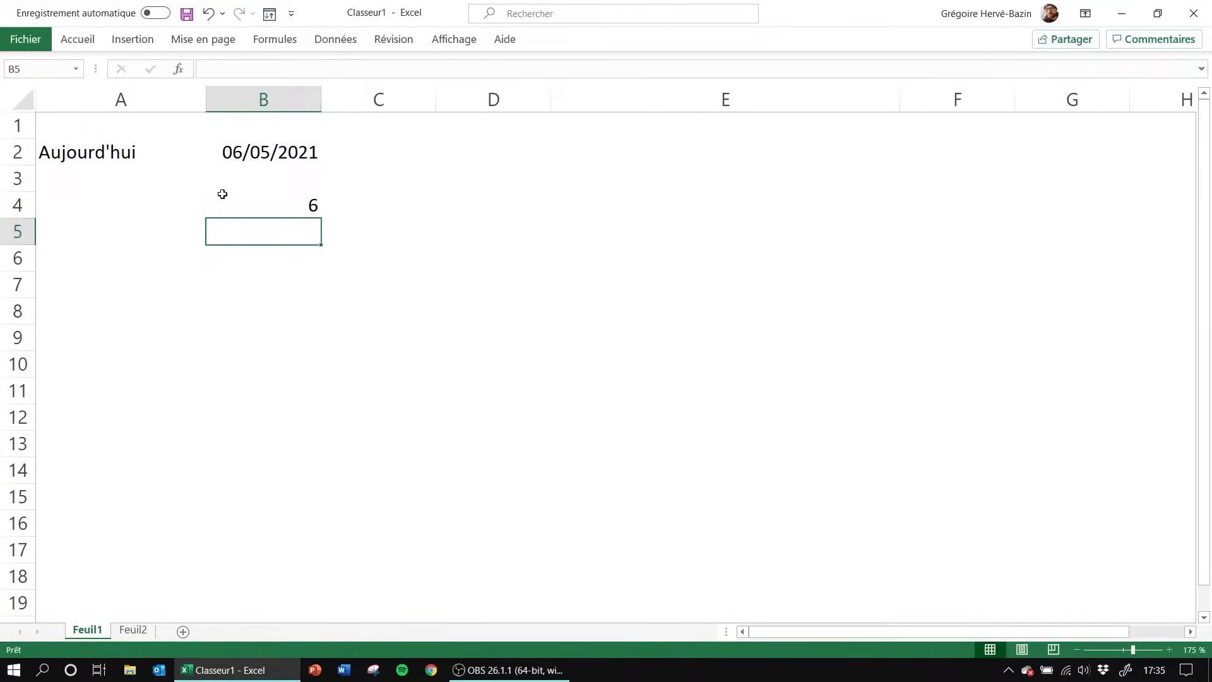
{"action": "left_click", "coordinate": [254, 209]}
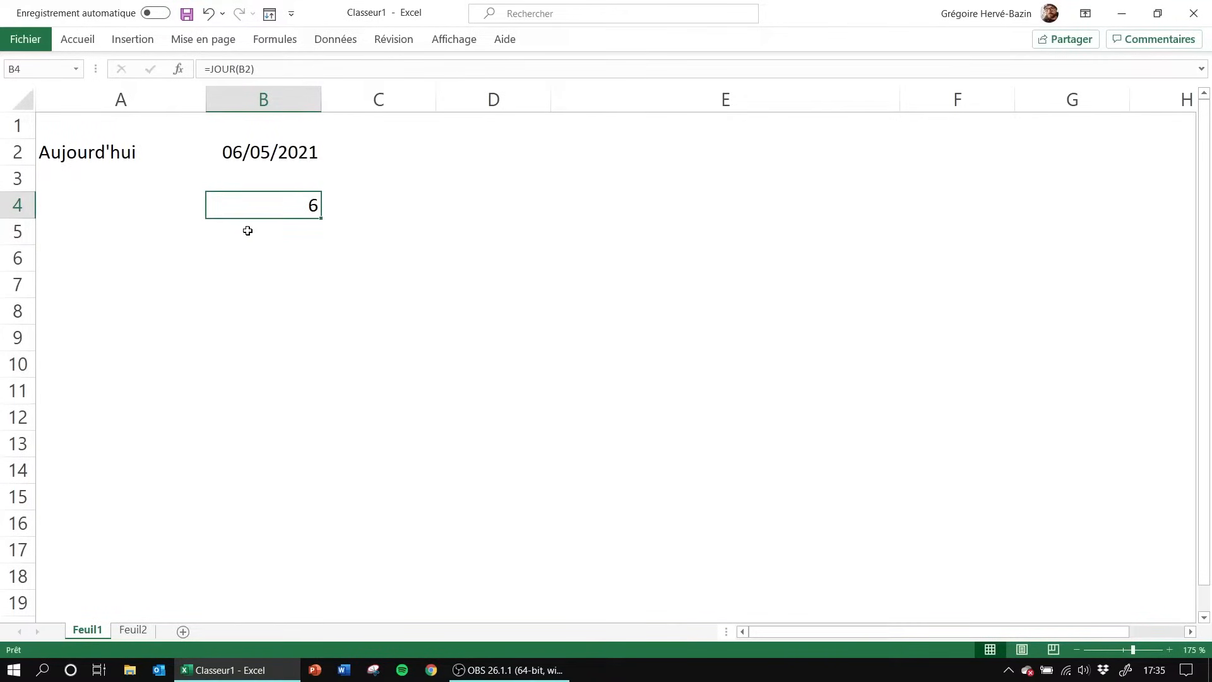
Label cells A4, A5 and A6 as Jour, Mois and Année
{"action": "left_click", "coordinate": [248, 230]}
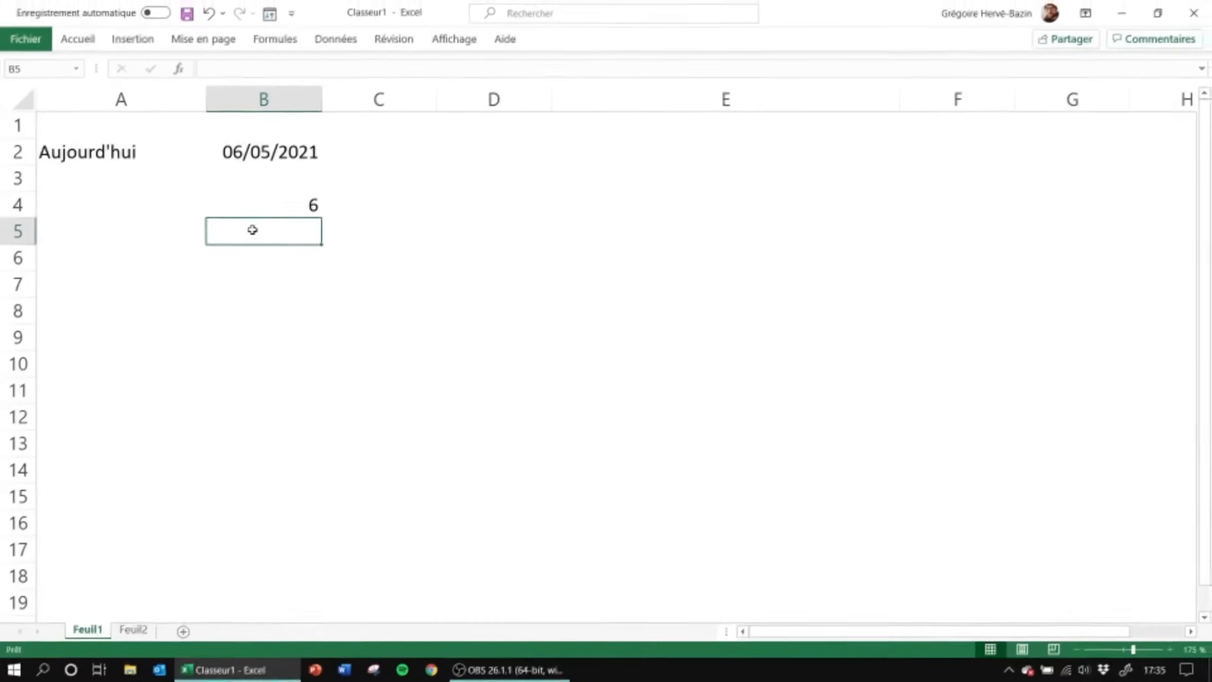
{"action": "key", "text": "Up"}
{"action": "key", "text": "Left"}
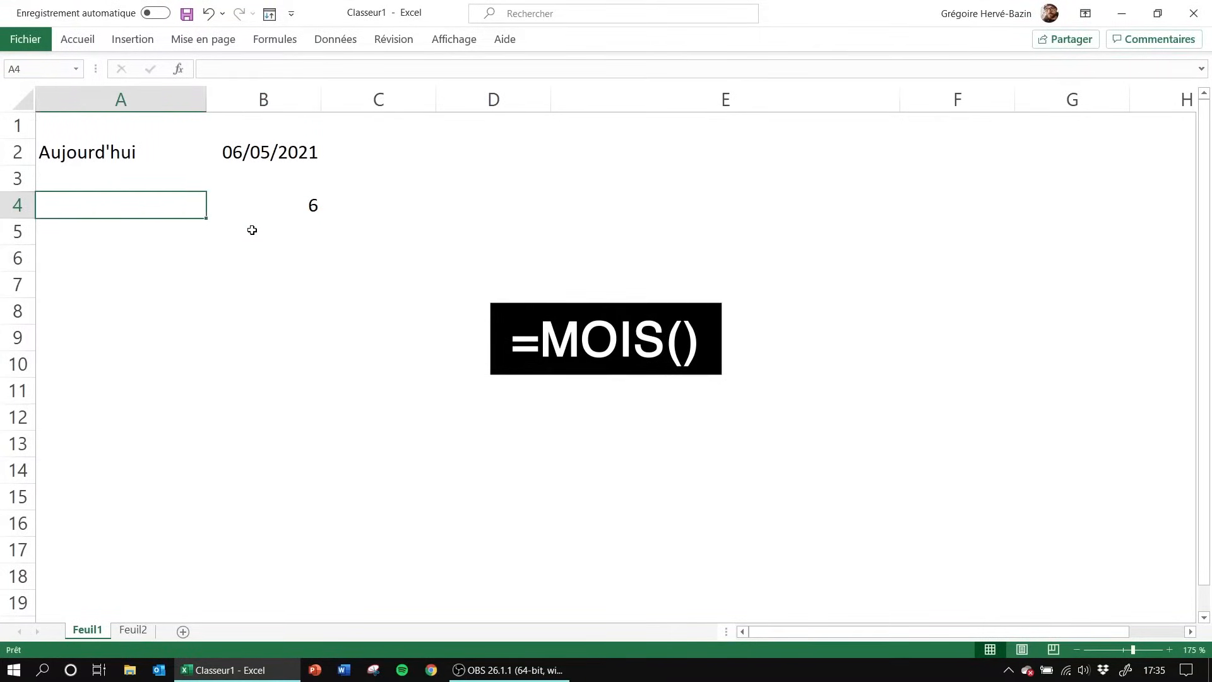
{"action": "type", "text": "Jour"}
{"action": "key", "text": "Return"}
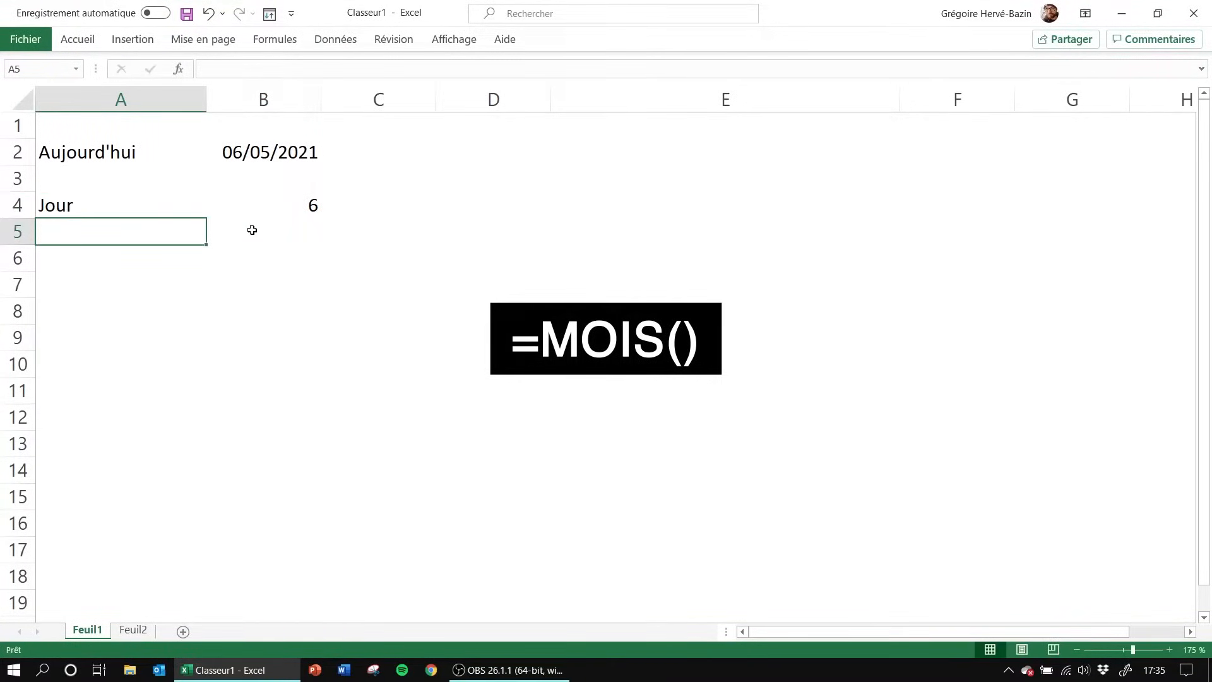
{"action": "type", "text": "Mois"}
{"action": "key", "text": "Return"}
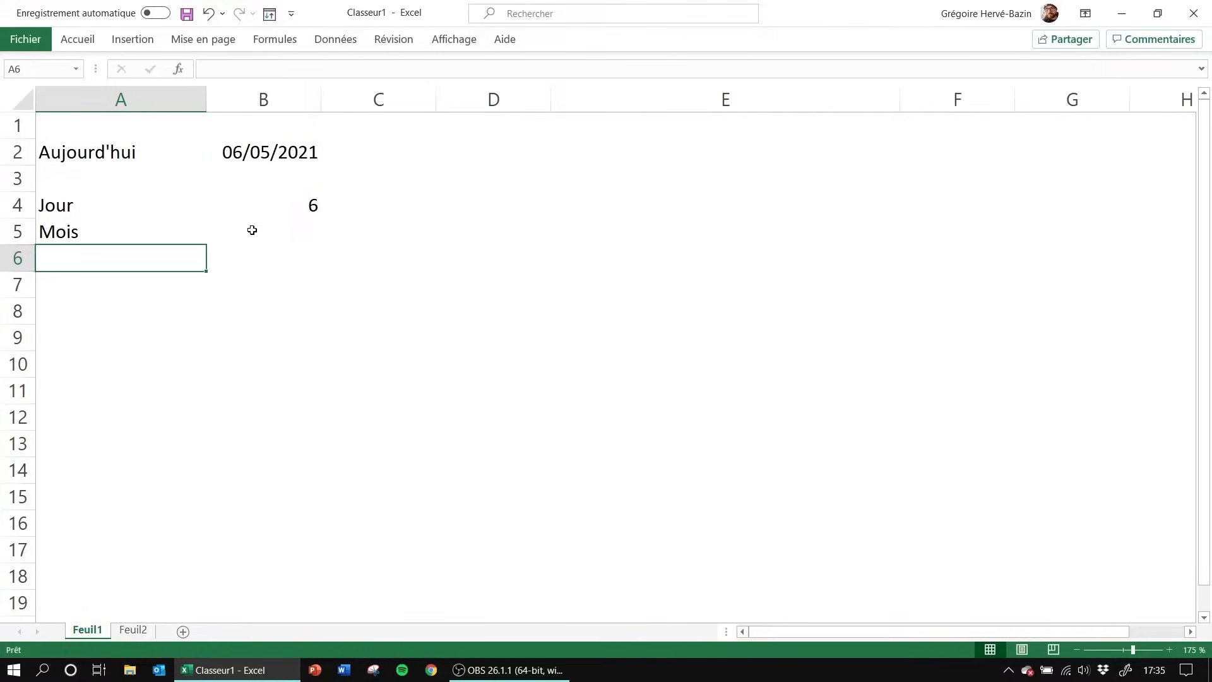
{"action": "type", "text": "Ann&e"}
{"action": "key", "text": "BackSpace"}
{"action": "key", "text": "BackSpace"}
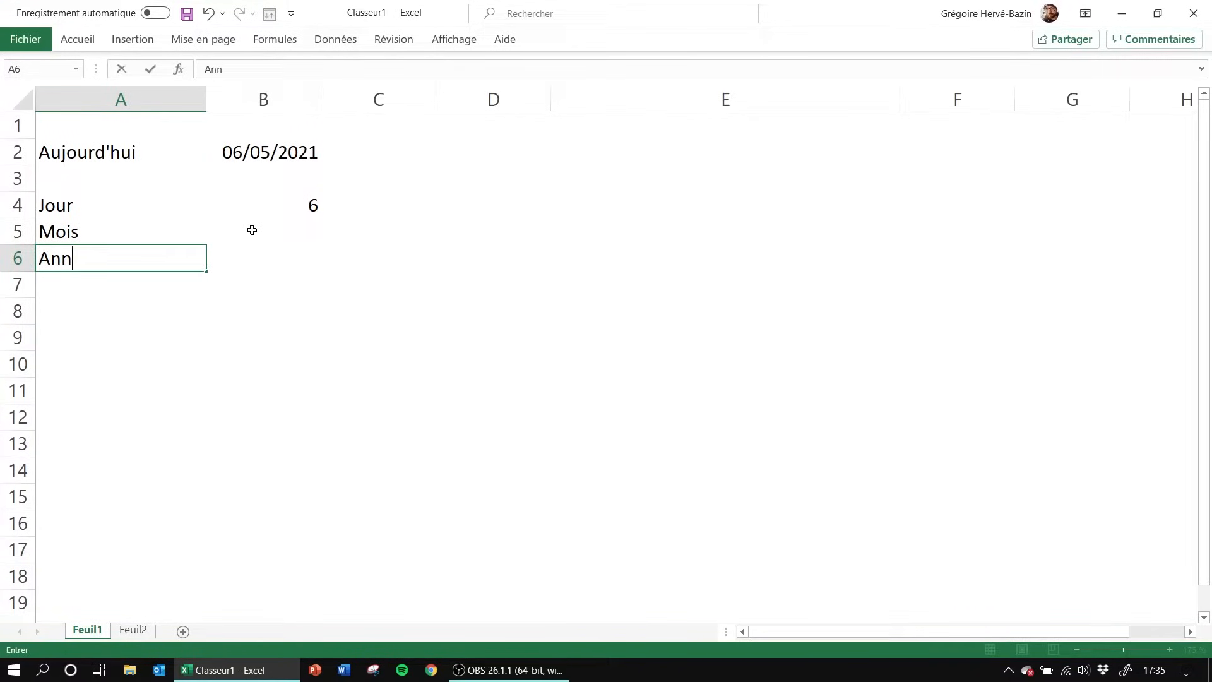
{"action": "type", "text": "ée"}
{"action": "key", "text": "Tab"}
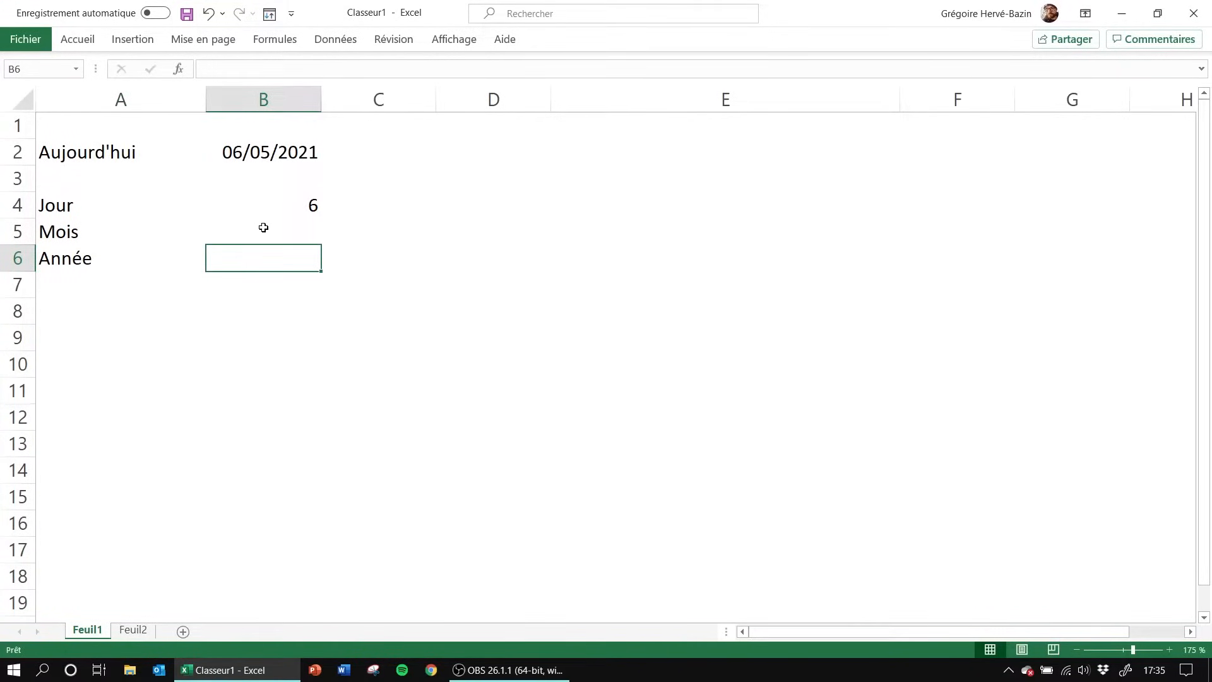
Extract the month number from today's date in cell B5 with the formula =MOIS(B2)
{"action": "left_click", "coordinate": [263, 228]}
{"action": "type", "text": "="}
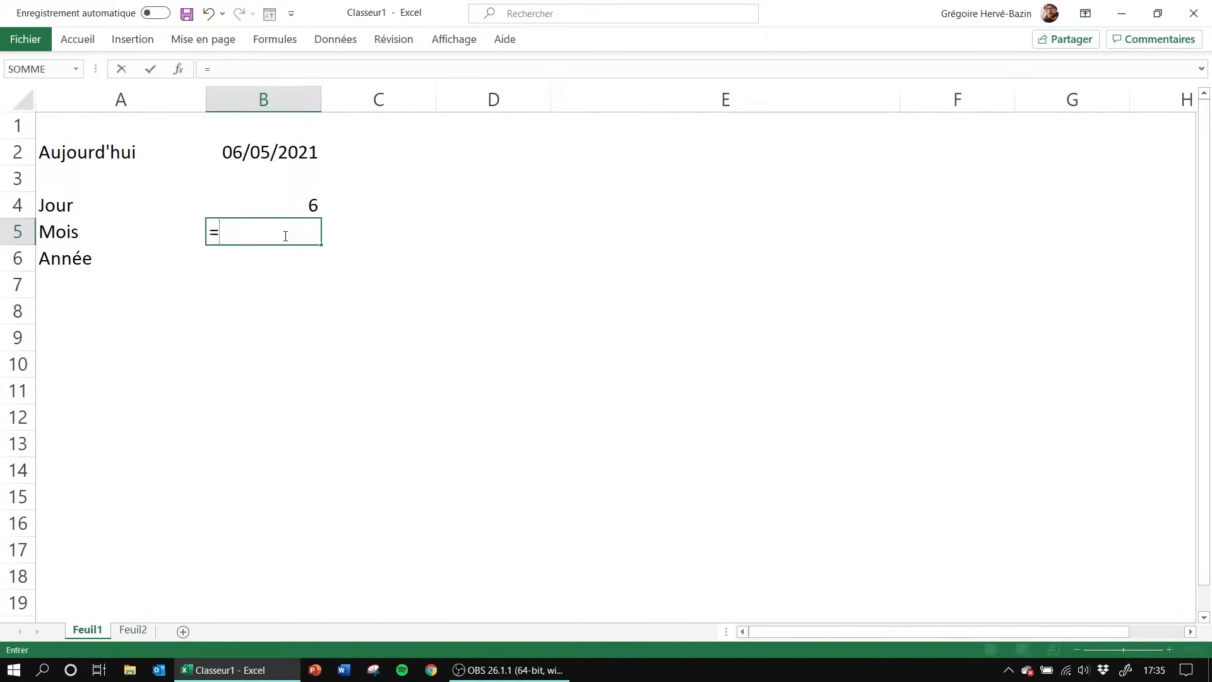
{"action": "type", "text": "mois("}
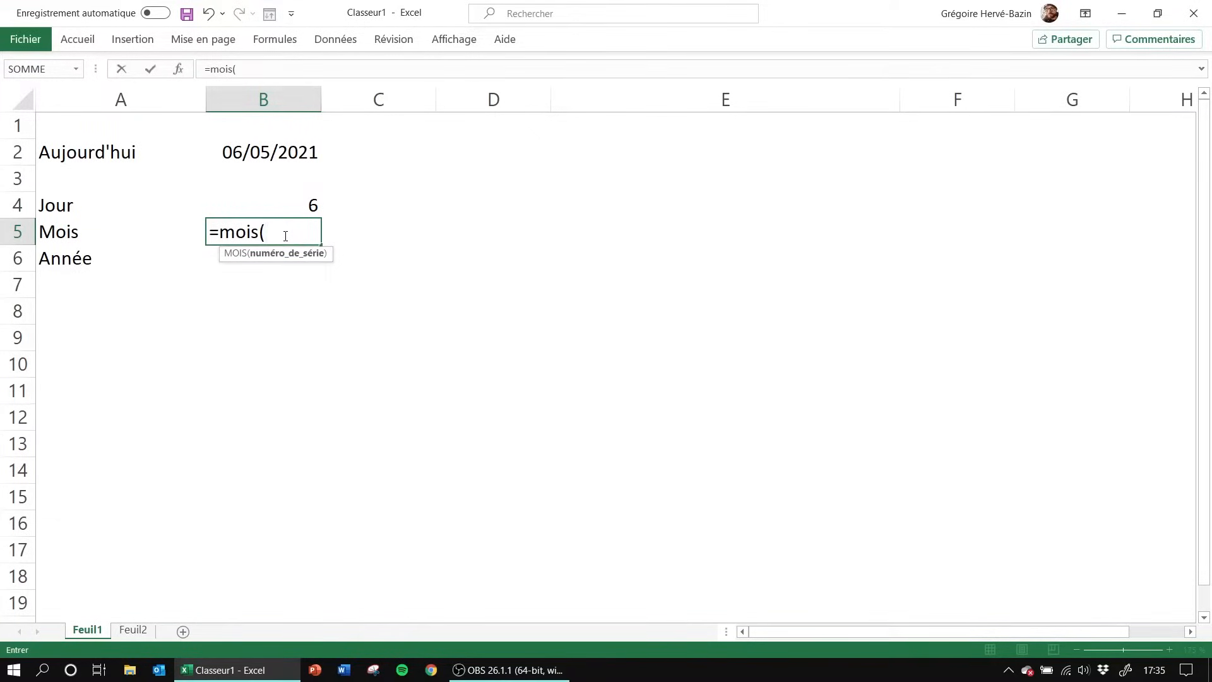
{"action": "left_click", "coordinate": [260, 152]}
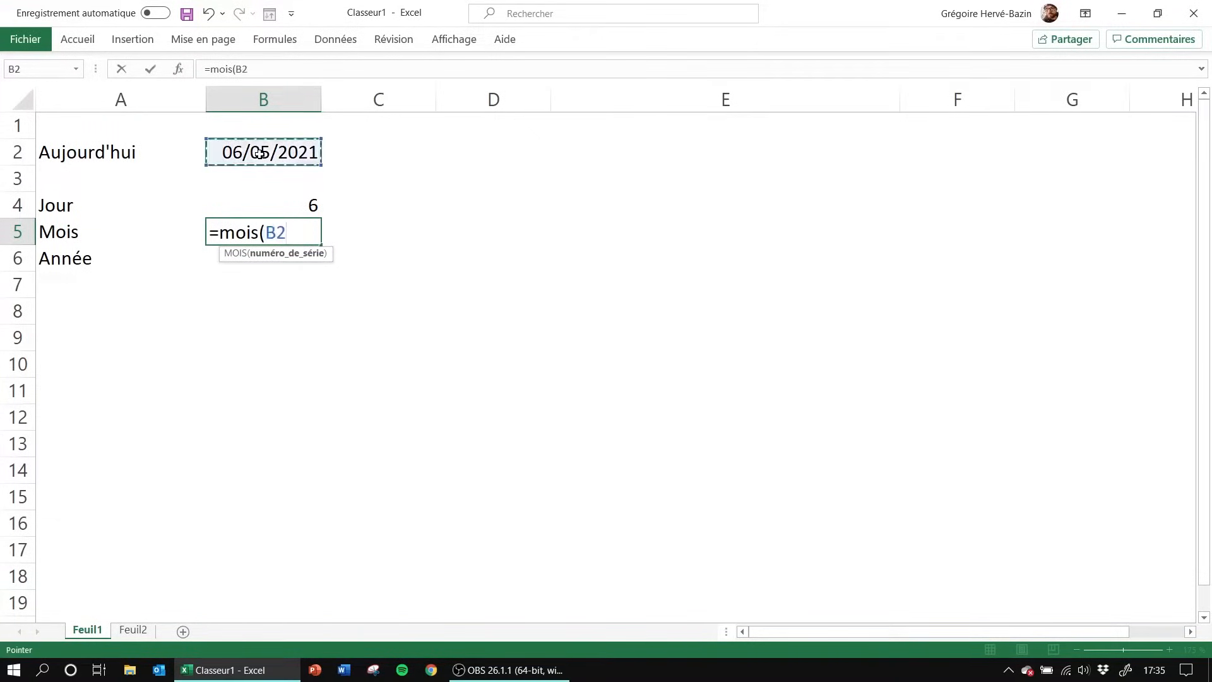
{"action": "type", "text": ")"}
{"action": "key", "text": "Return"}
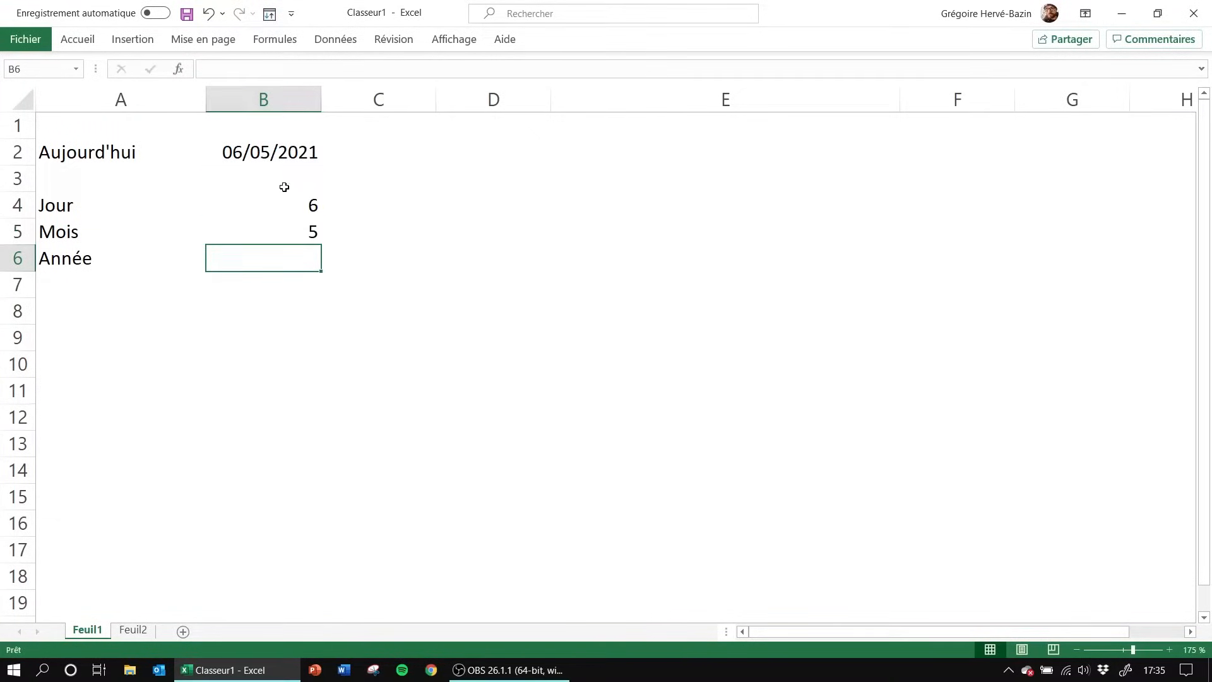
{"action": "left_click", "coordinate": [288, 230]}
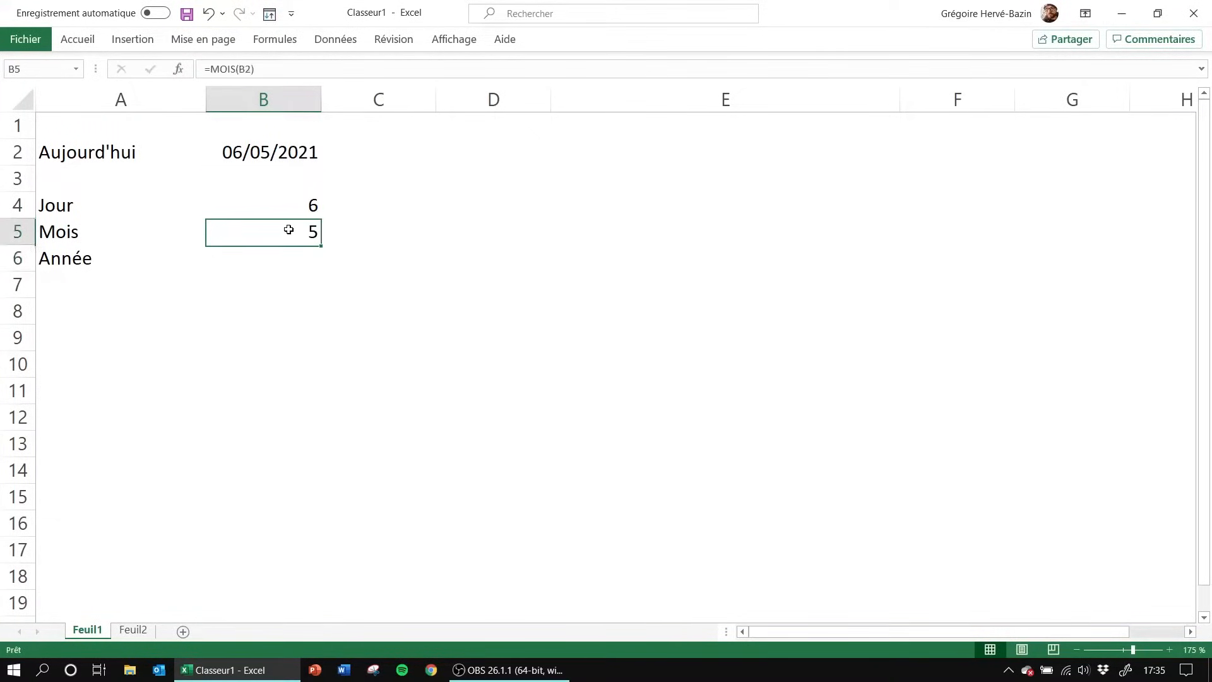
Extract the year from today's date in cell B6 with the formula =ANNEE(B2), finishing with B5 selected
{"action": "left_click", "coordinate": [277, 262]}
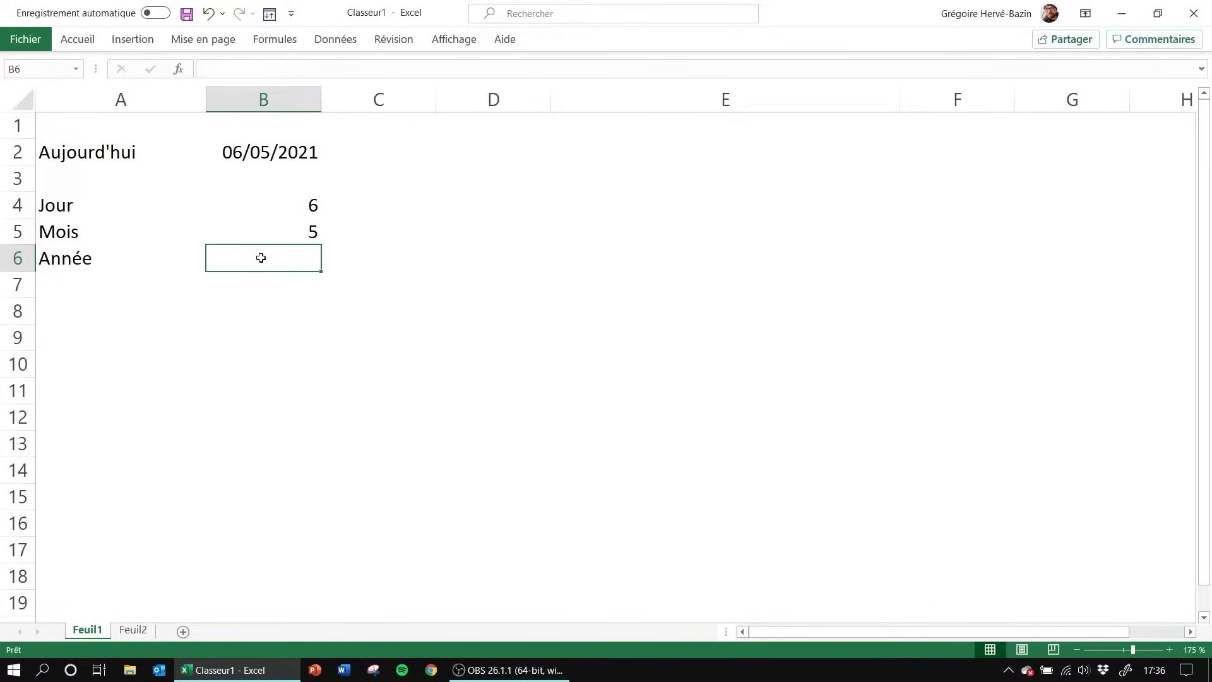
{"action": "left_click", "coordinate": [242, 230]}
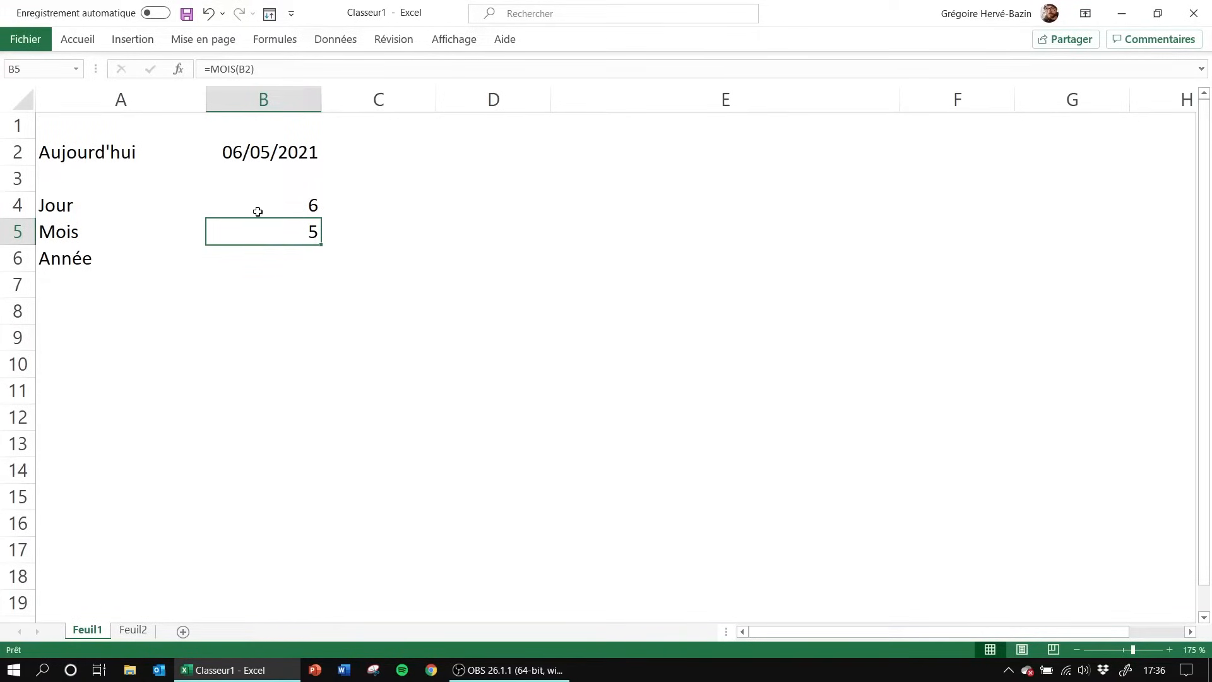
{"action": "left_click", "coordinate": [265, 257]}
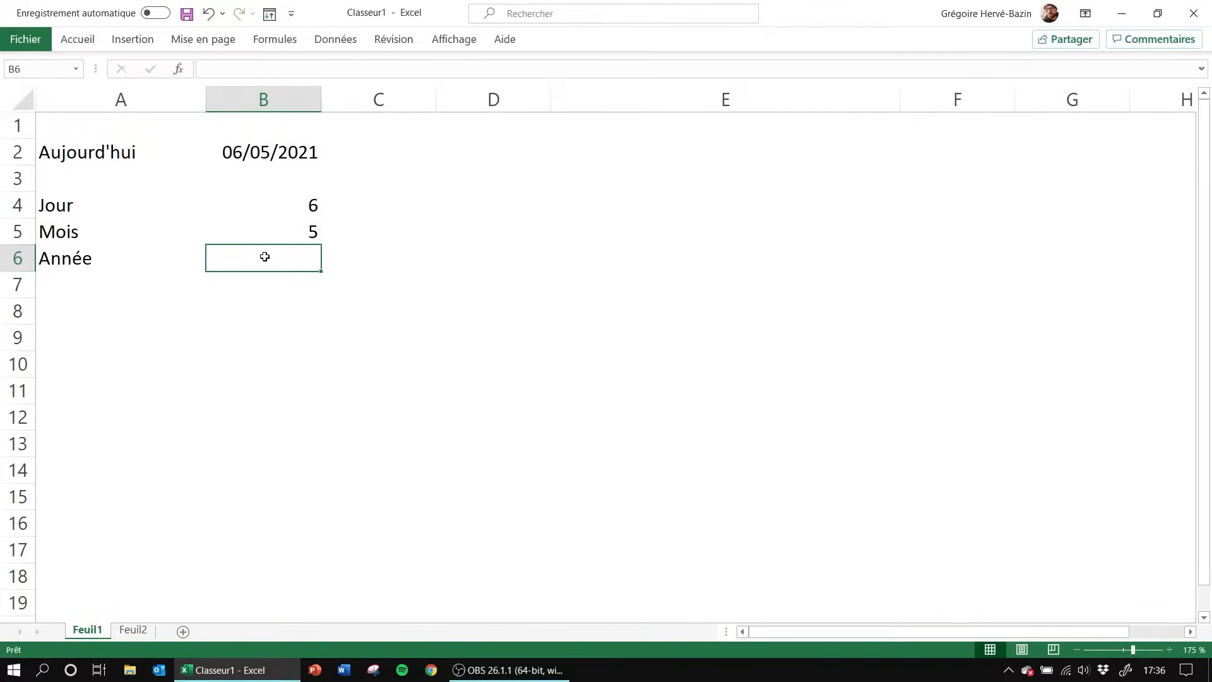
{"action": "type", "text": "=ann"}
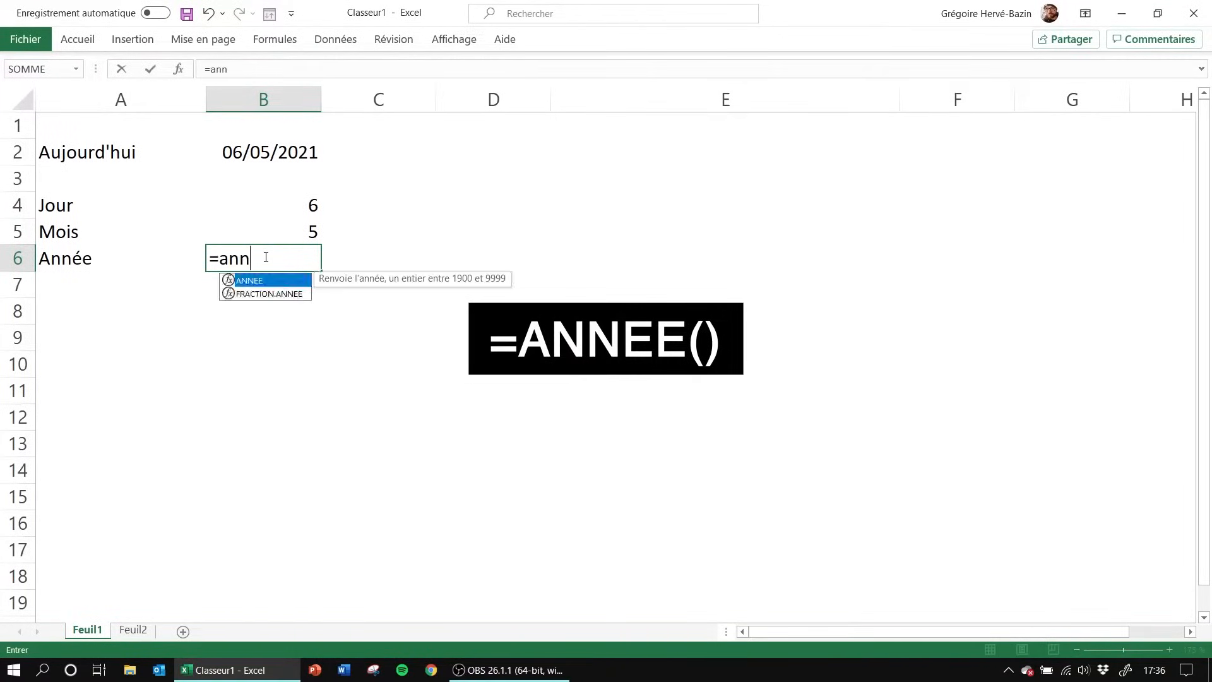
{"action": "type", "text": "ee("}
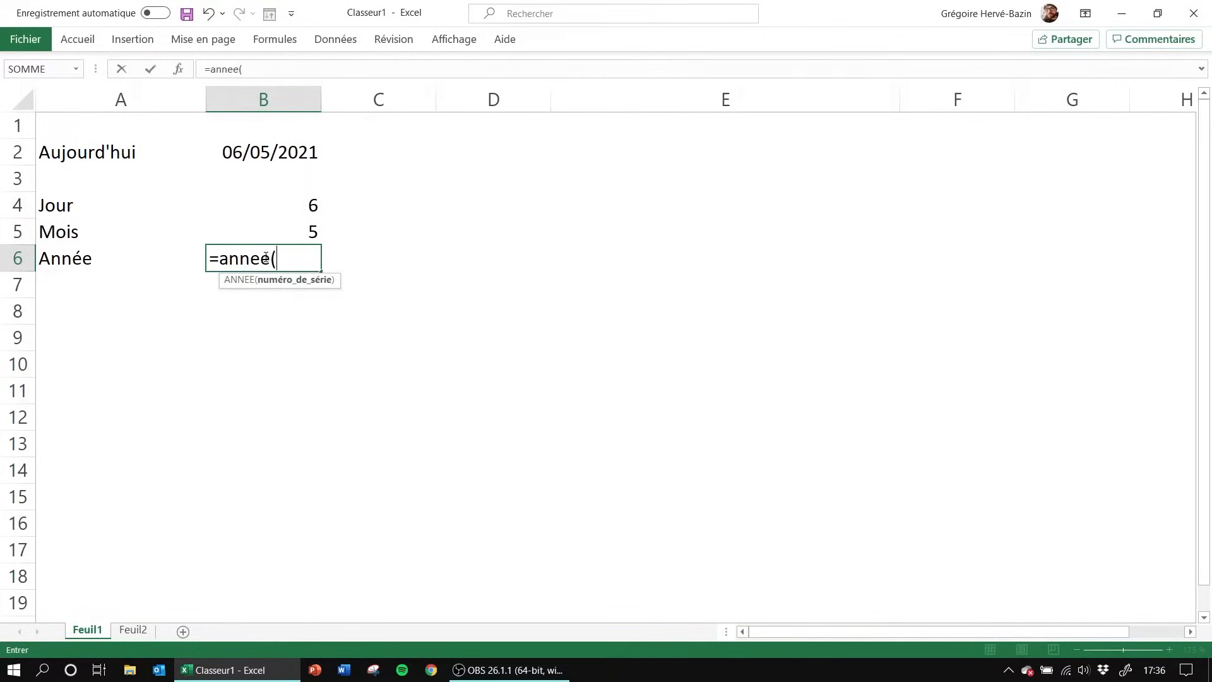
{"action": "left_click", "coordinate": [265, 152]}
{"action": "type", "text": ")"}
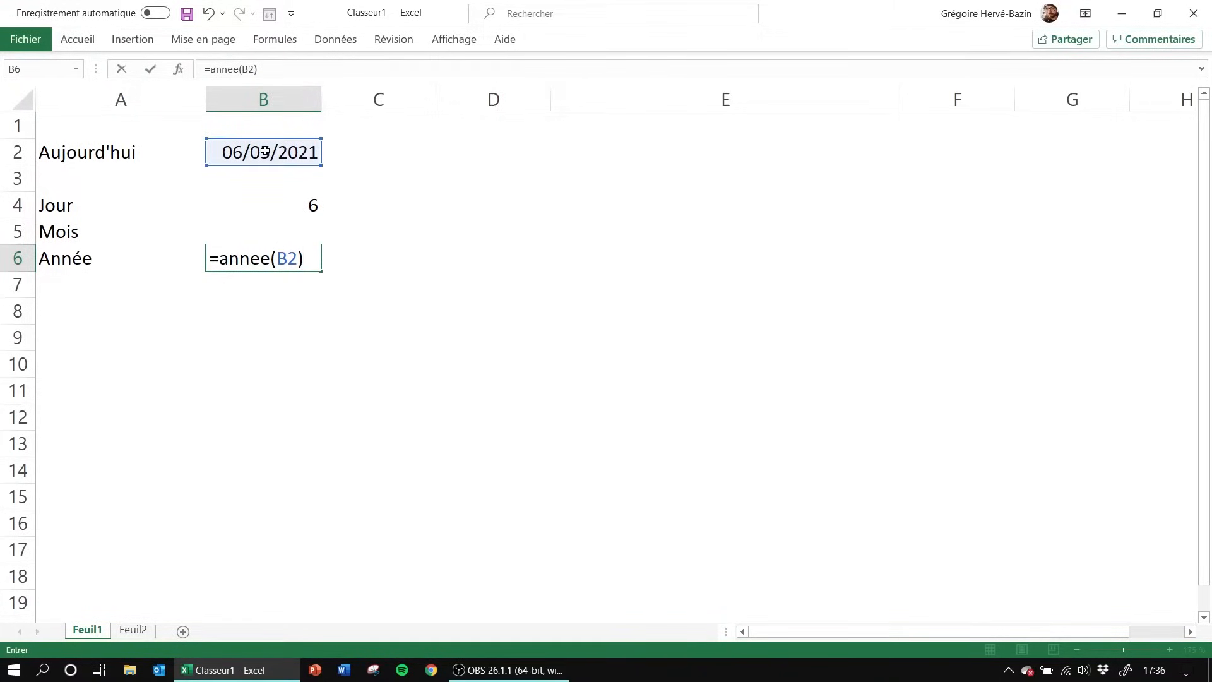
{"action": "key", "text": "Return"}
{"action": "key", "text": "Up"}
{"action": "key", "text": "Up"}
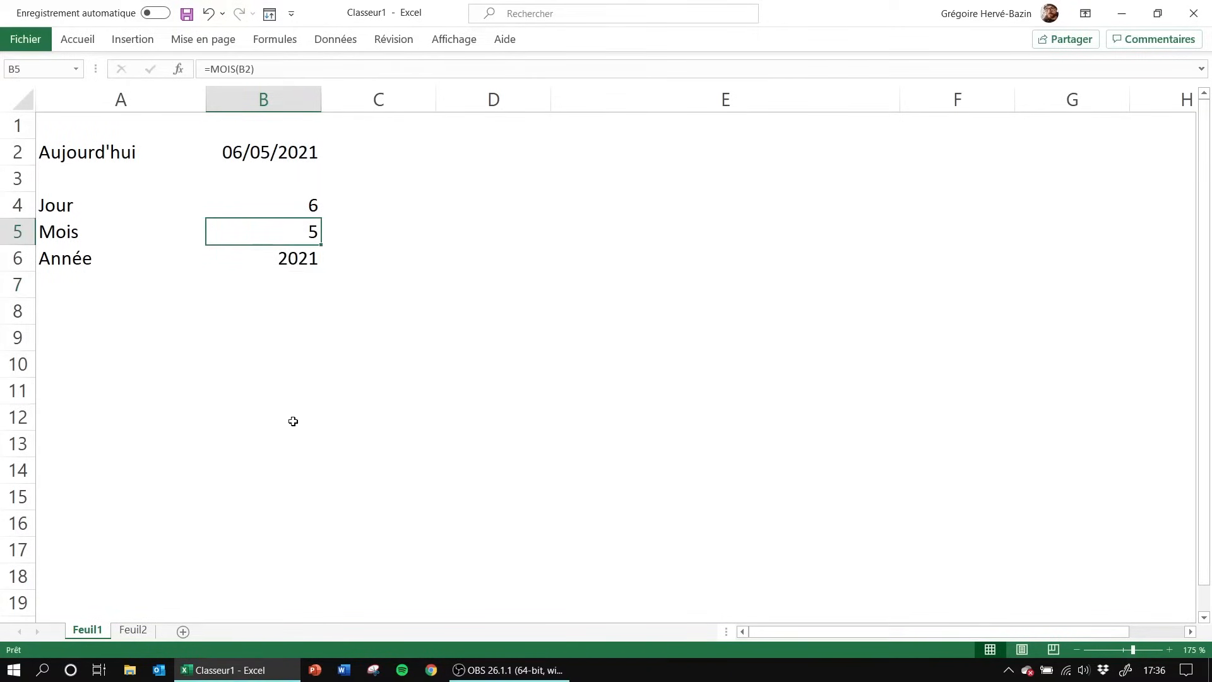
Label cell A7 as Quel jour de la semaine
{"action": "left_click", "coordinate": [247, 260]}
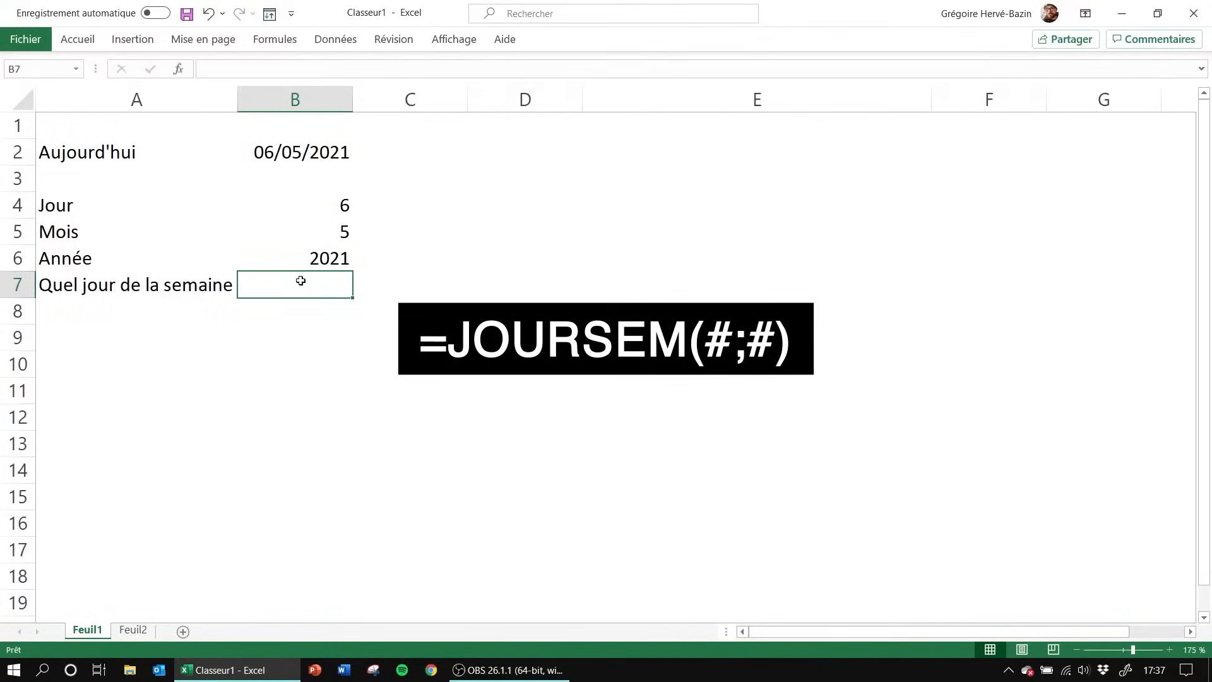
{"action": "left_click", "coordinate": [163, 288]}
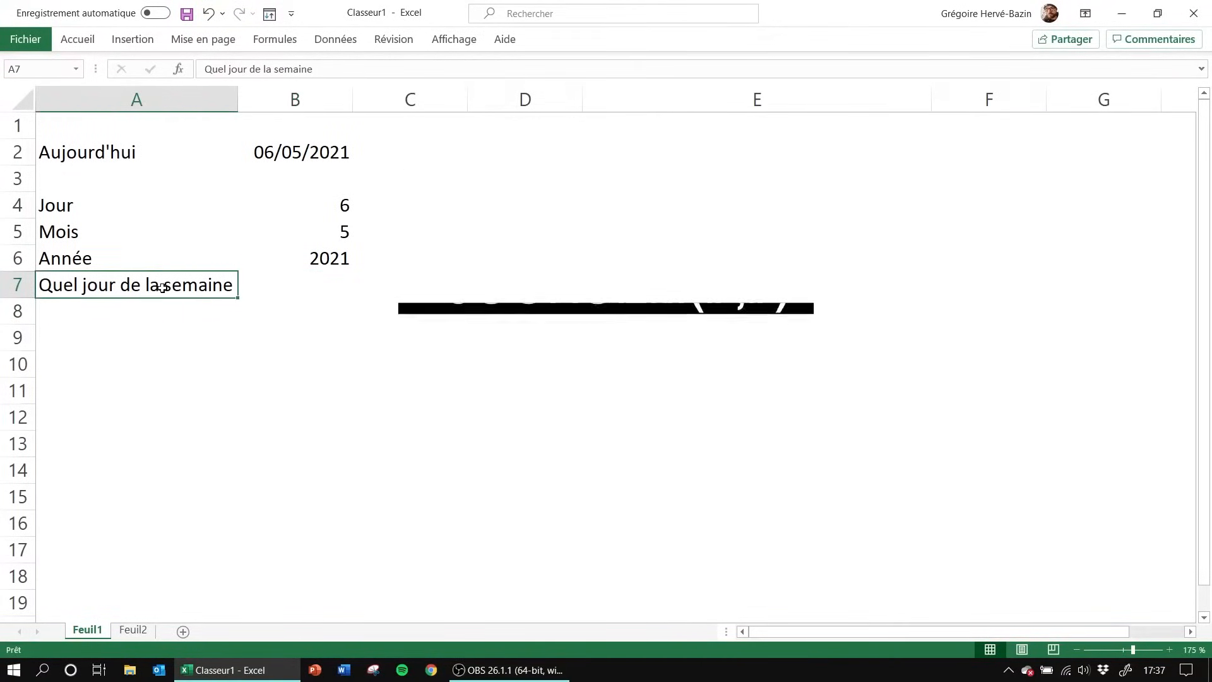
{"action": "left_click", "coordinate": [290, 278]}
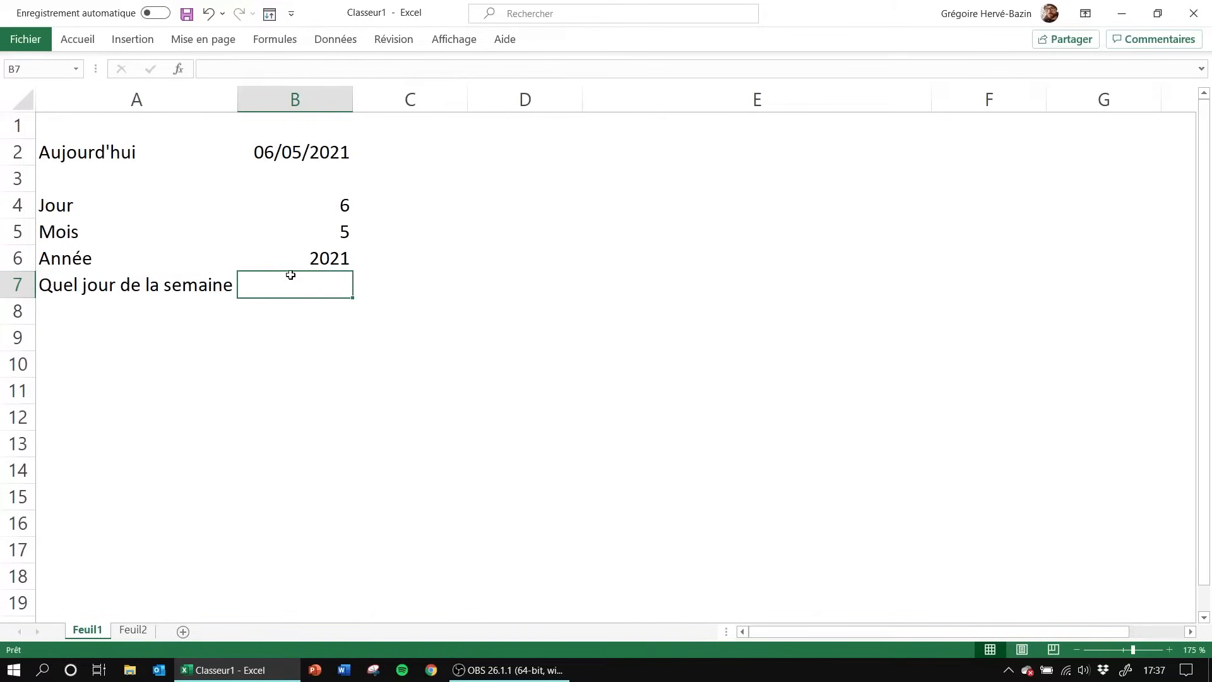
Compute the weekday number of the date in B2 in cell B7 with =JOURSEM(B2), and compare it with the system date
{"action": "left_click", "coordinate": [295, 152]}
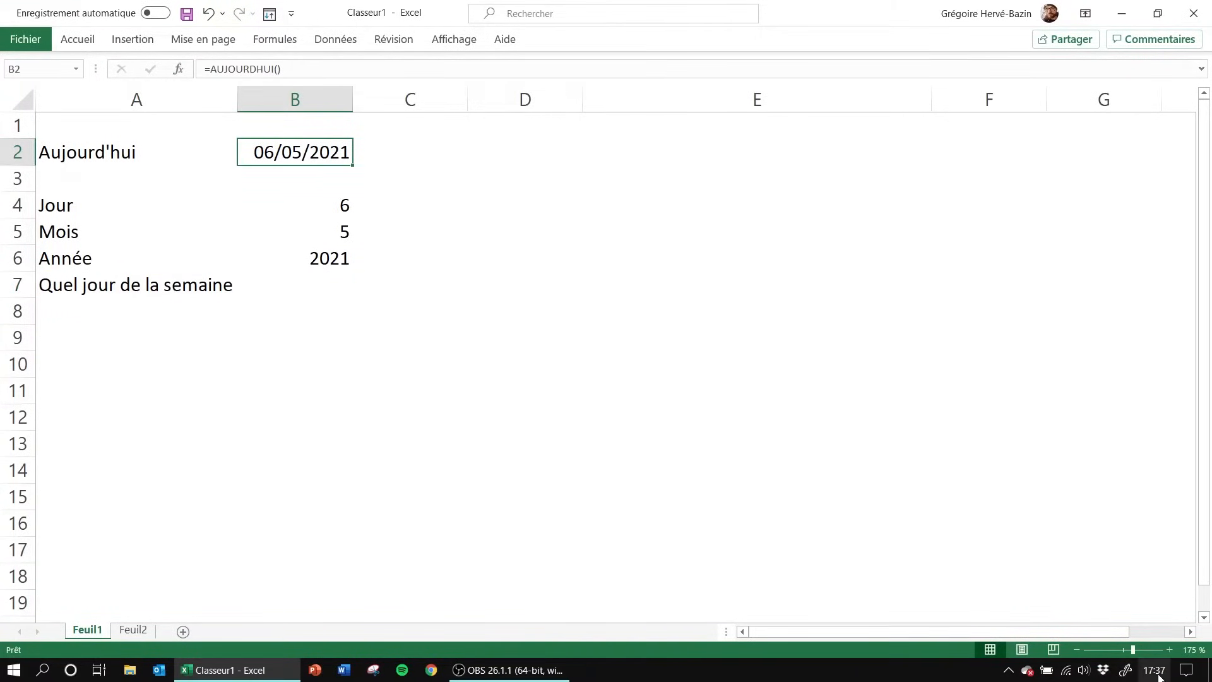
{"action": "mouse_move", "coordinate": [1159, 676]}
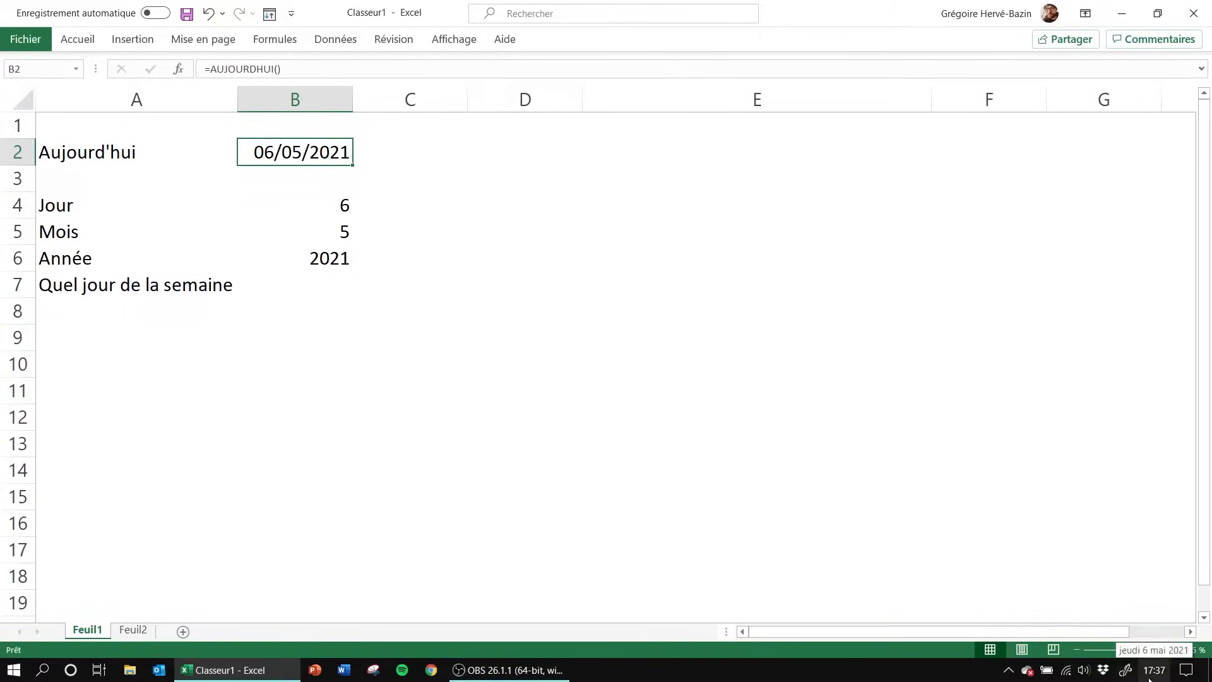
{"action": "left_click", "coordinate": [304, 293]}
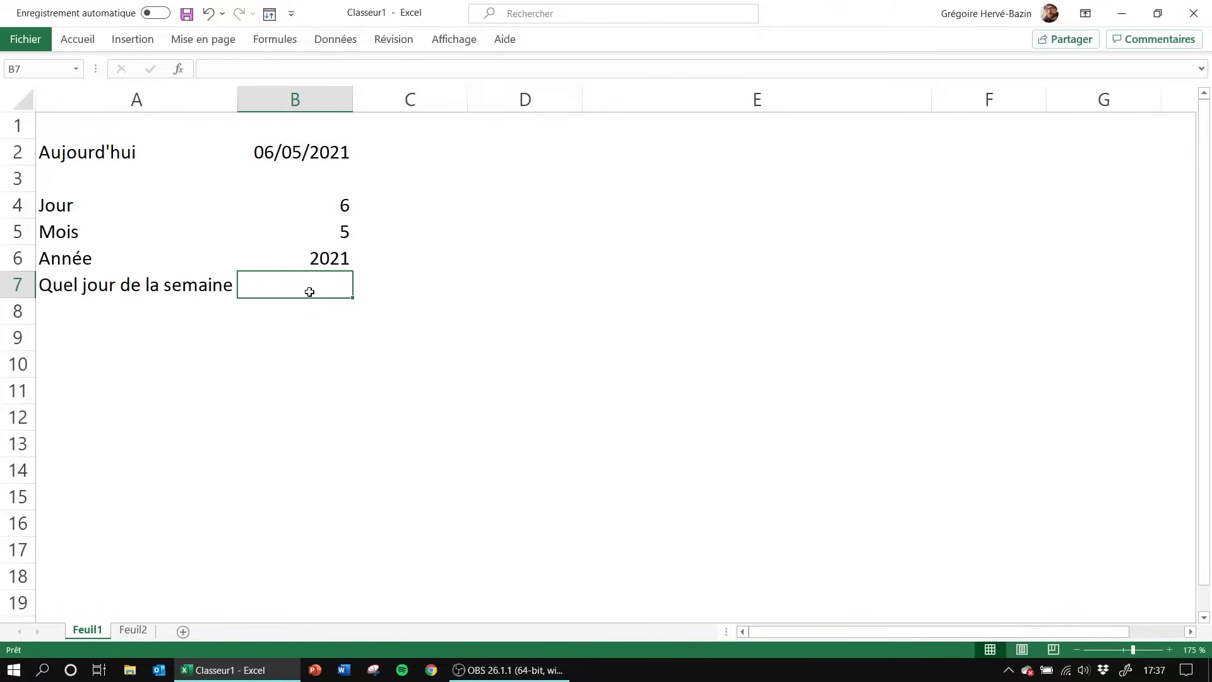
{"action": "type", "text": "=joursem"}
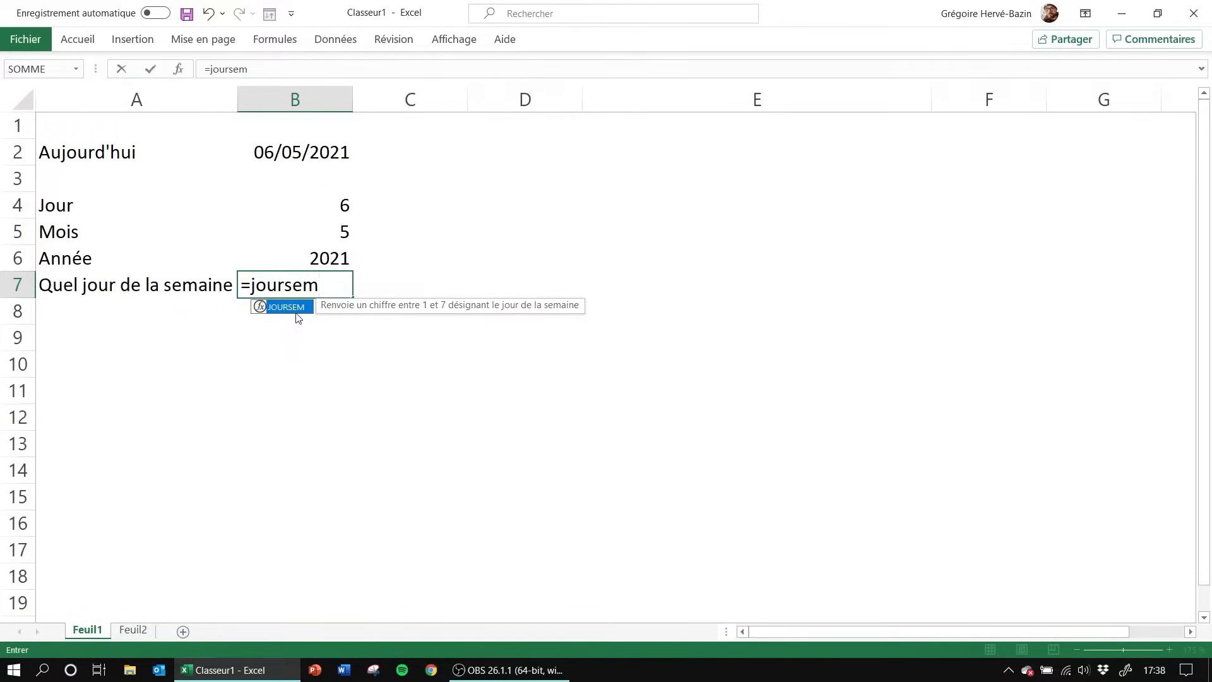
{"action": "type", "text": "("}
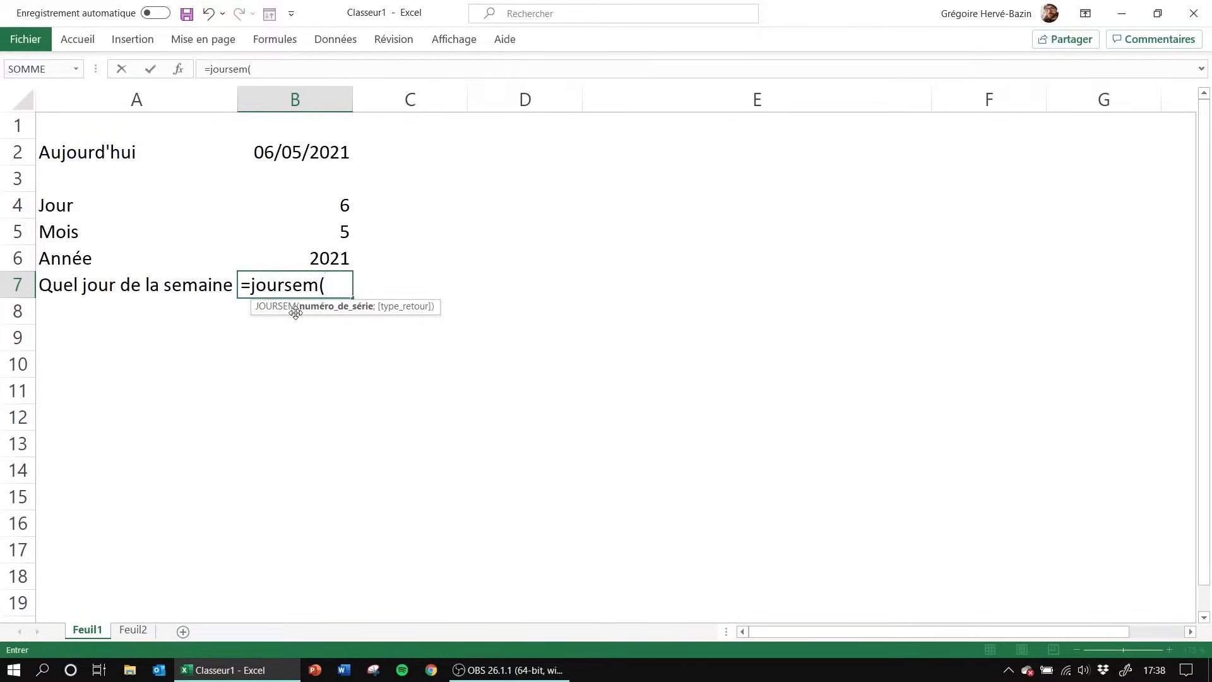
{"action": "left_click", "coordinate": [276, 152]}
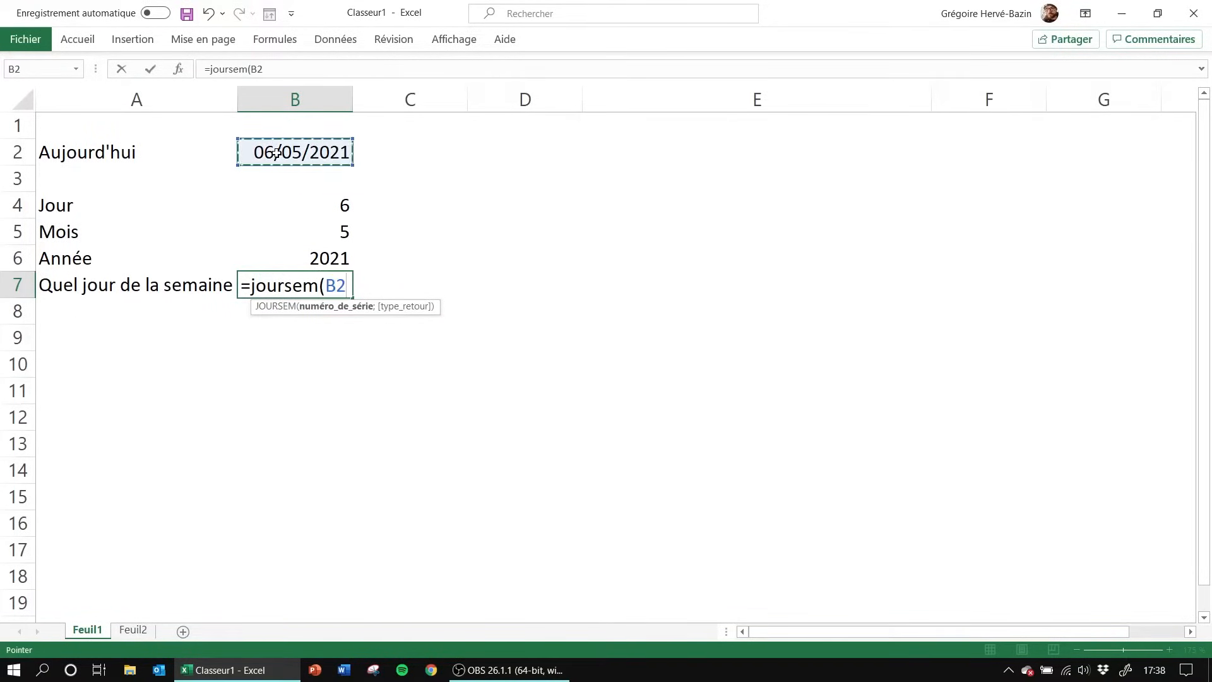
{"action": "type", "text": ")"}
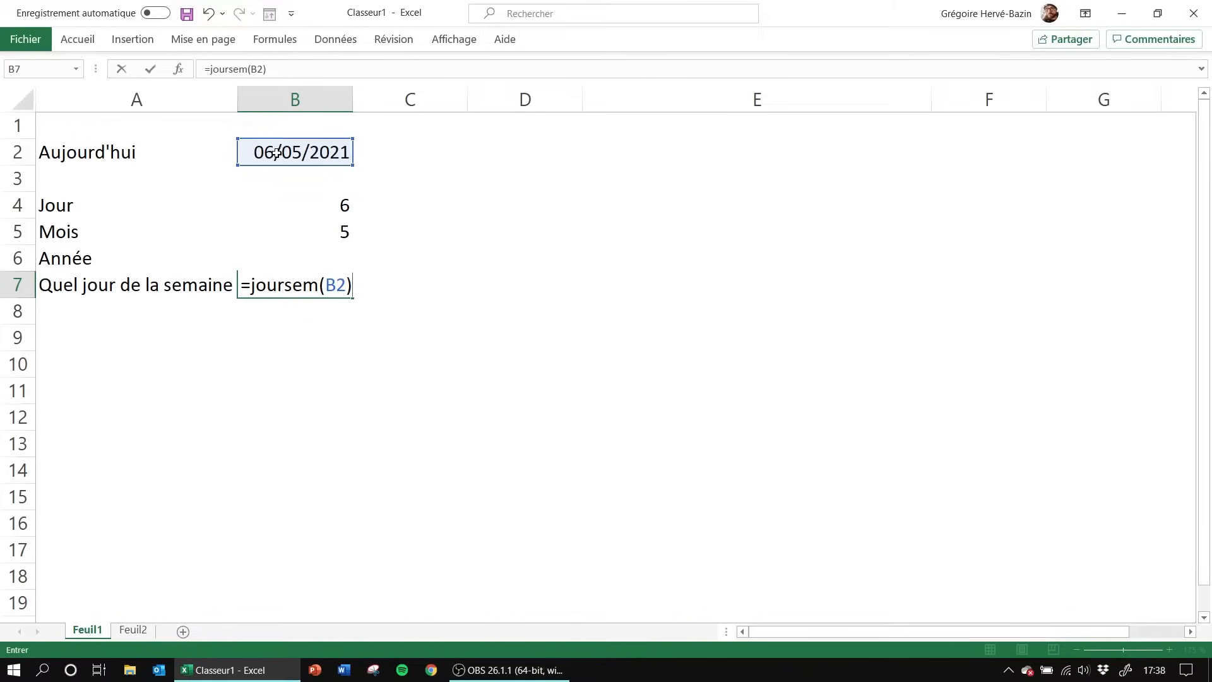
{"action": "key", "text": "Return"}
{"action": "left_click", "coordinate": [317, 283]}
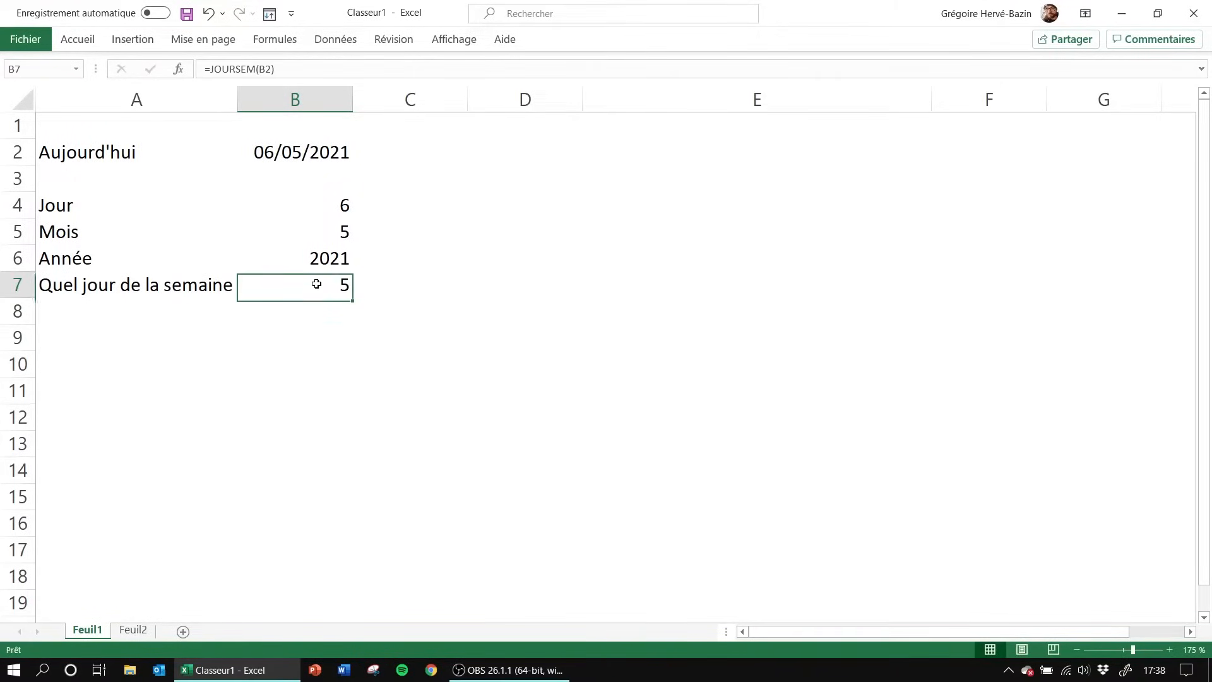
{"action": "mouse_move", "coordinate": [1147, 674]}
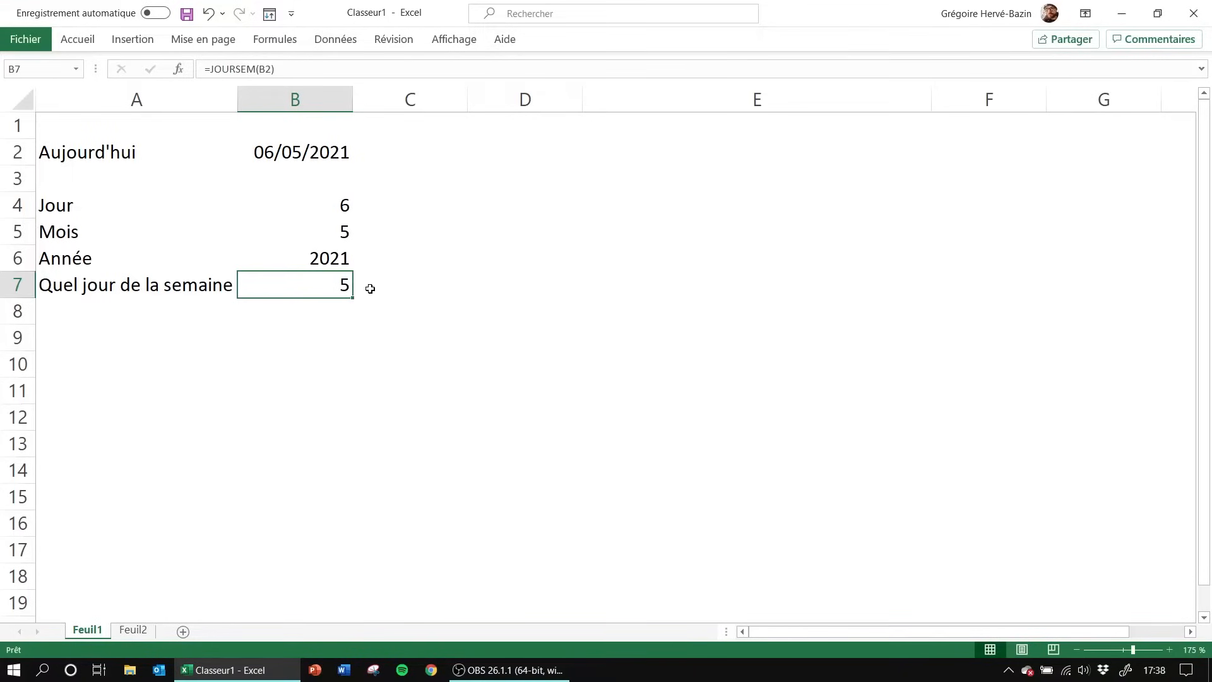
Change the formula in B7 to =JOURSEM(B2;2) so the weekdays are numbered from 1 (lundi) to 7 (dimanche), and review it against the date
{"action": "double_click", "coordinate": [334, 288]}
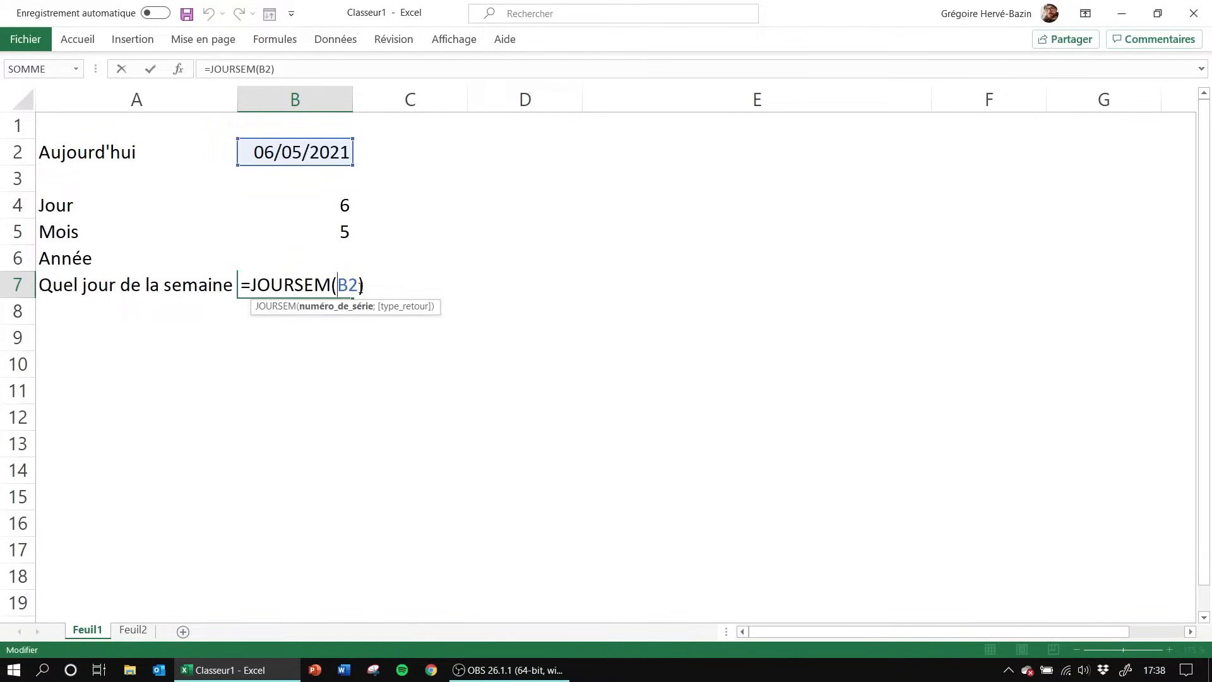
{"action": "left_click", "coordinate": [358, 286]}
{"action": "key", "text": "Delete"}
{"action": "type", "text": ";"}
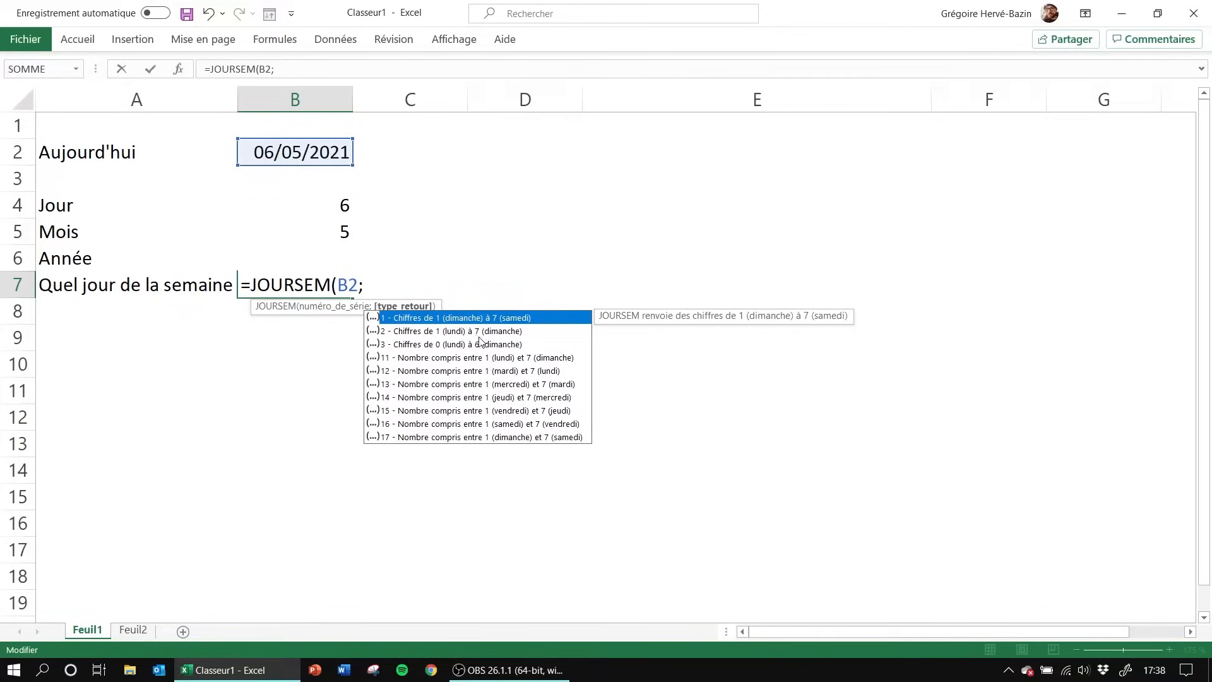
{"action": "left_click", "coordinate": [395, 333]}
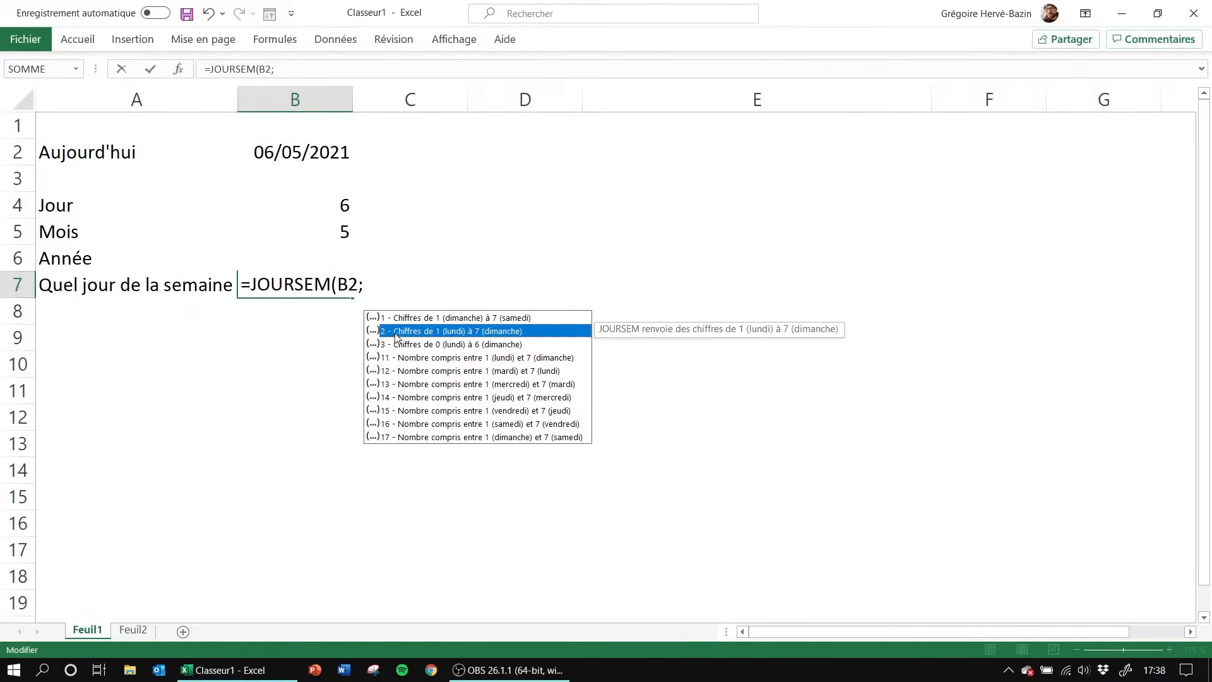
{"action": "left_click", "coordinate": [362, 291]}
{"action": "type", "text": "2"}
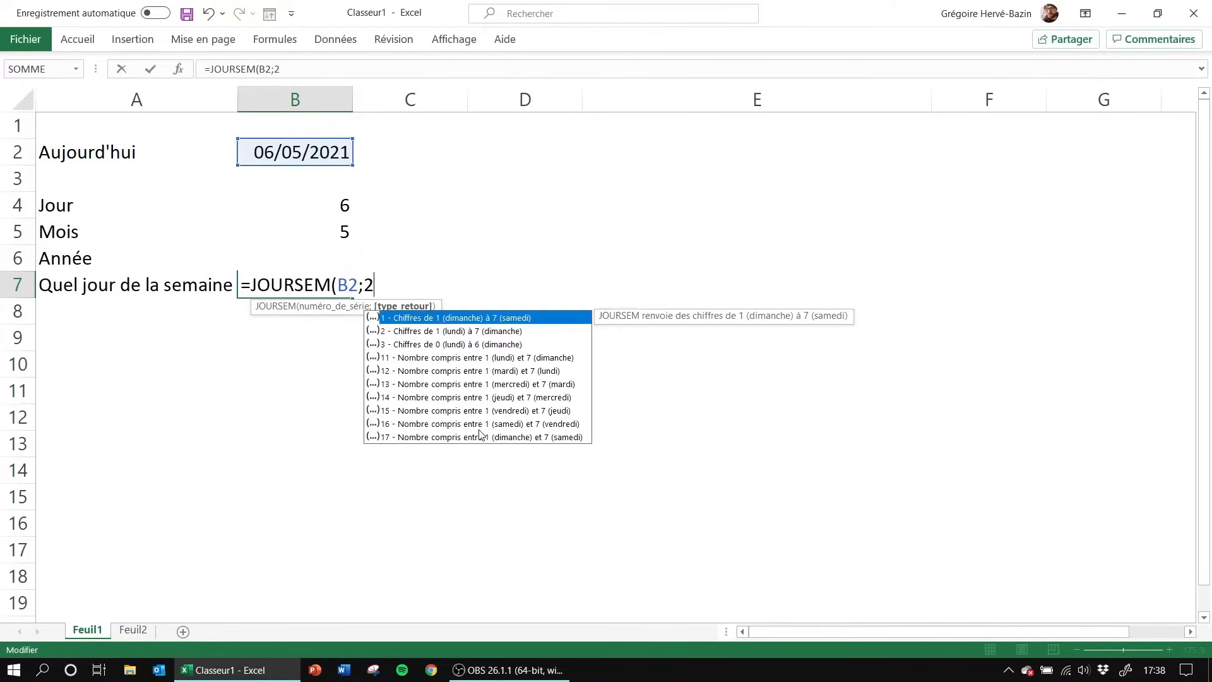
{"action": "type", "text": ")"}
{"action": "key", "text": "Return"}
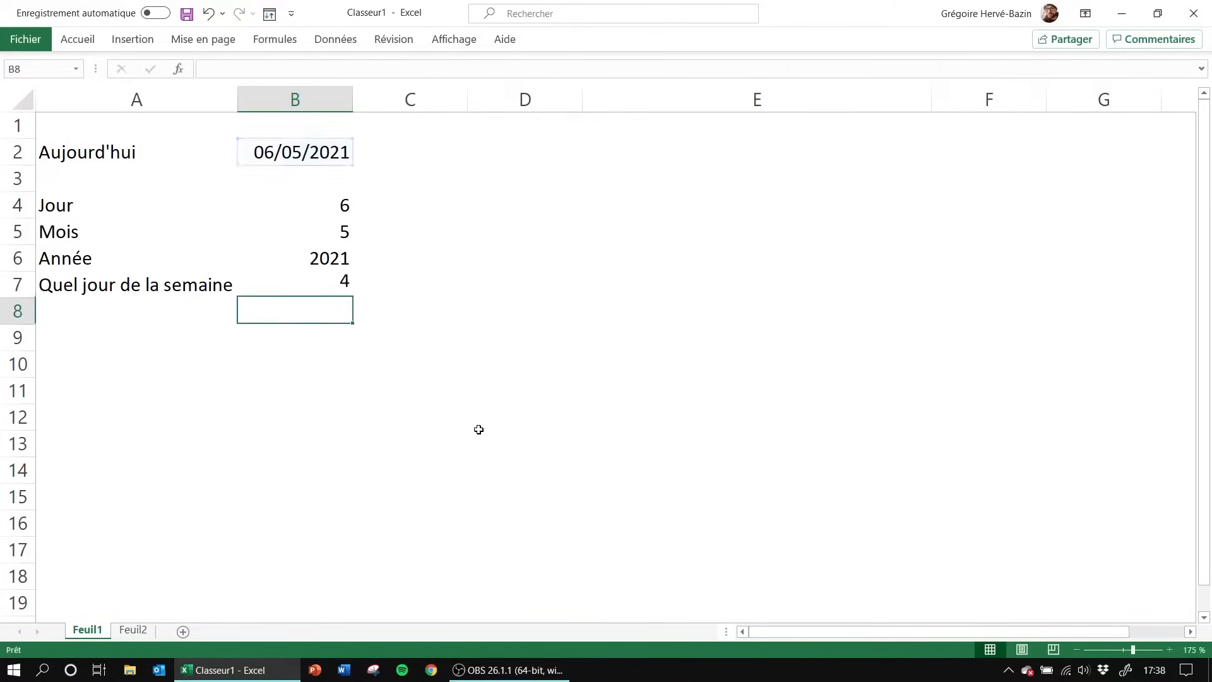
{"action": "left_click", "coordinate": [301, 289]}
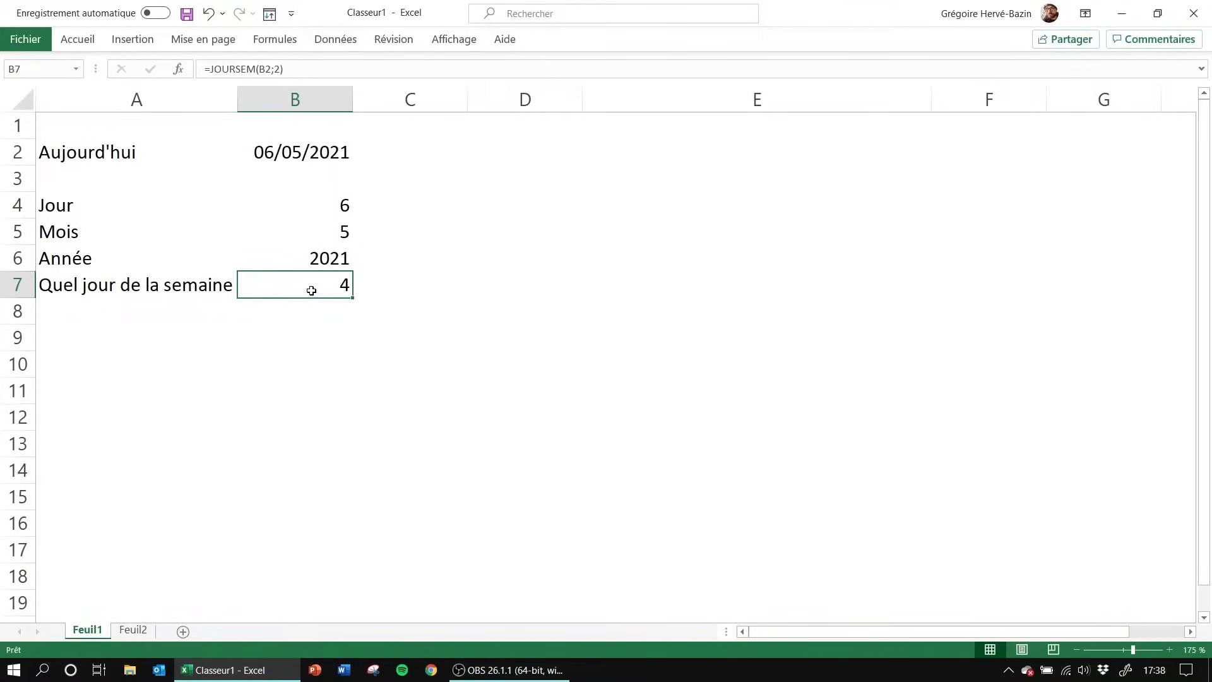
{"action": "left_click", "coordinate": [294, 160]}
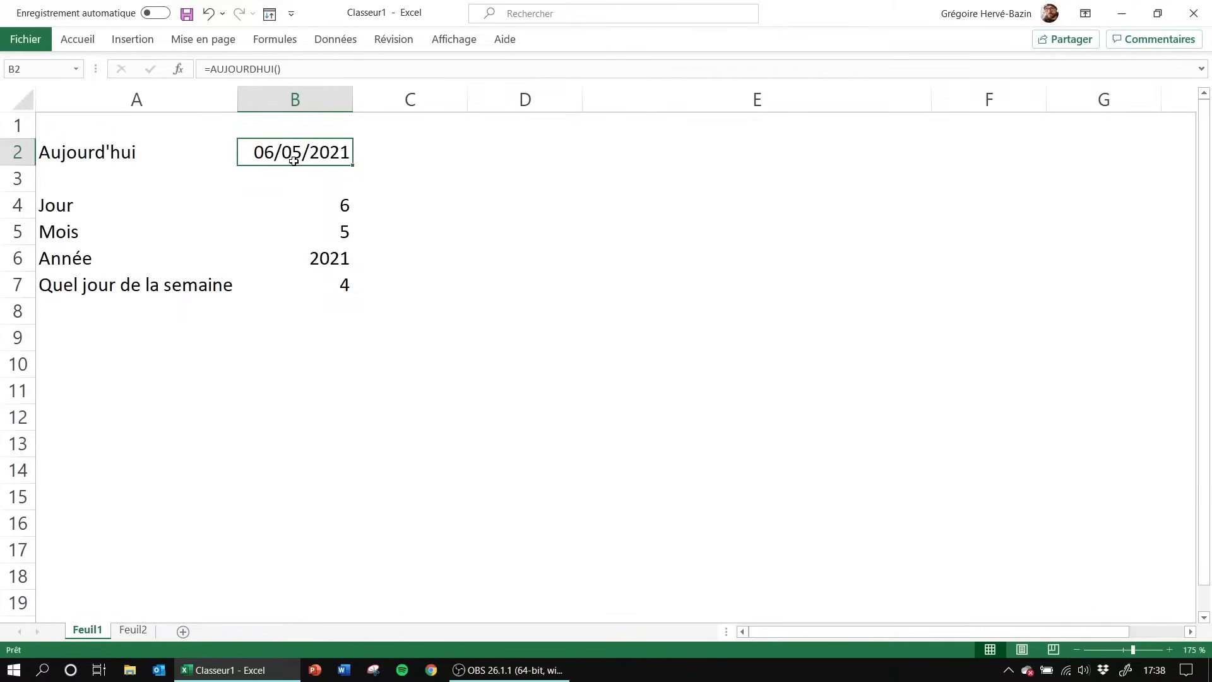
{"action": "left_click", "coordinate": [294, 304]}
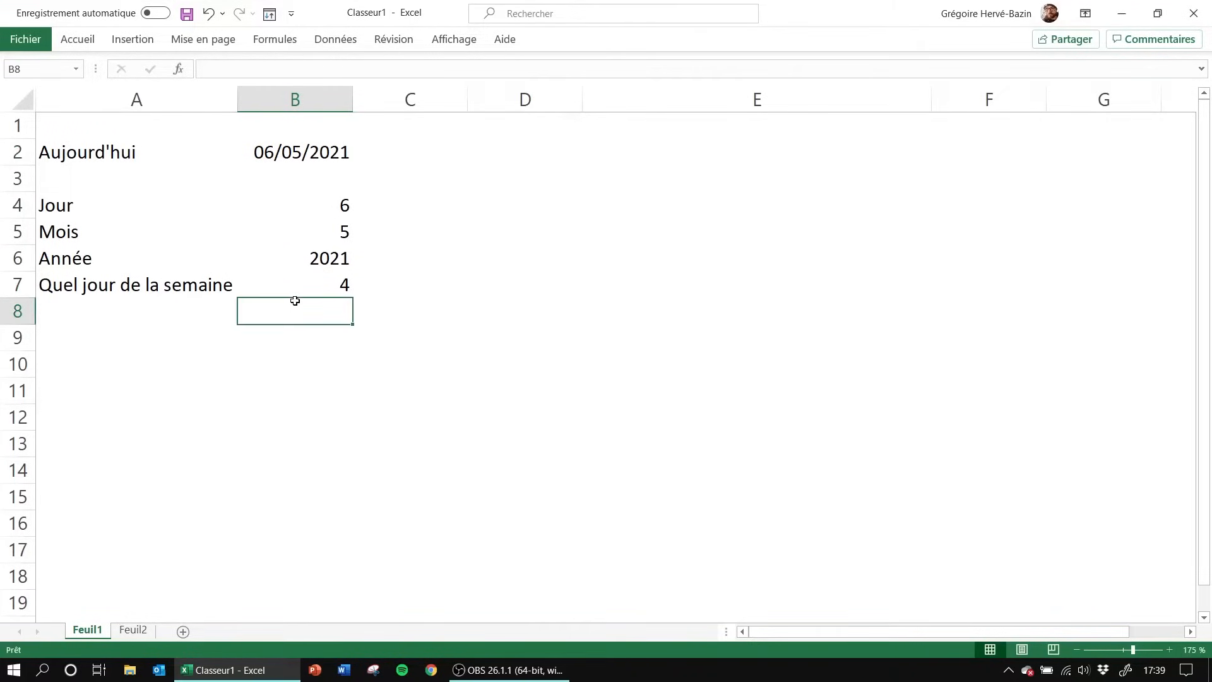
{"action": "left_click", "coordinate": [325, 266]}
{"action": "left_click", "coordinate": [318, 284]}
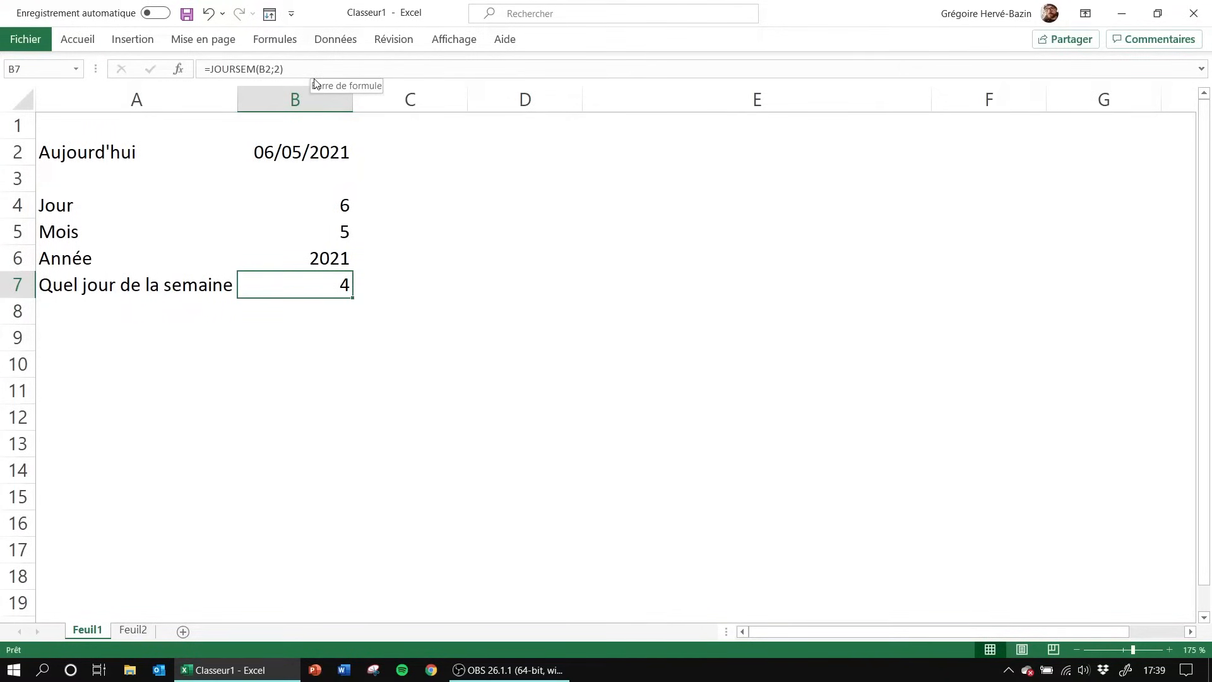
Replace the AUJOURDHUI formula in B2 with the fixed date 01/05/2022 and check the weekday number in B7
{"action": "left_click", "coordinate": [289, 150]}
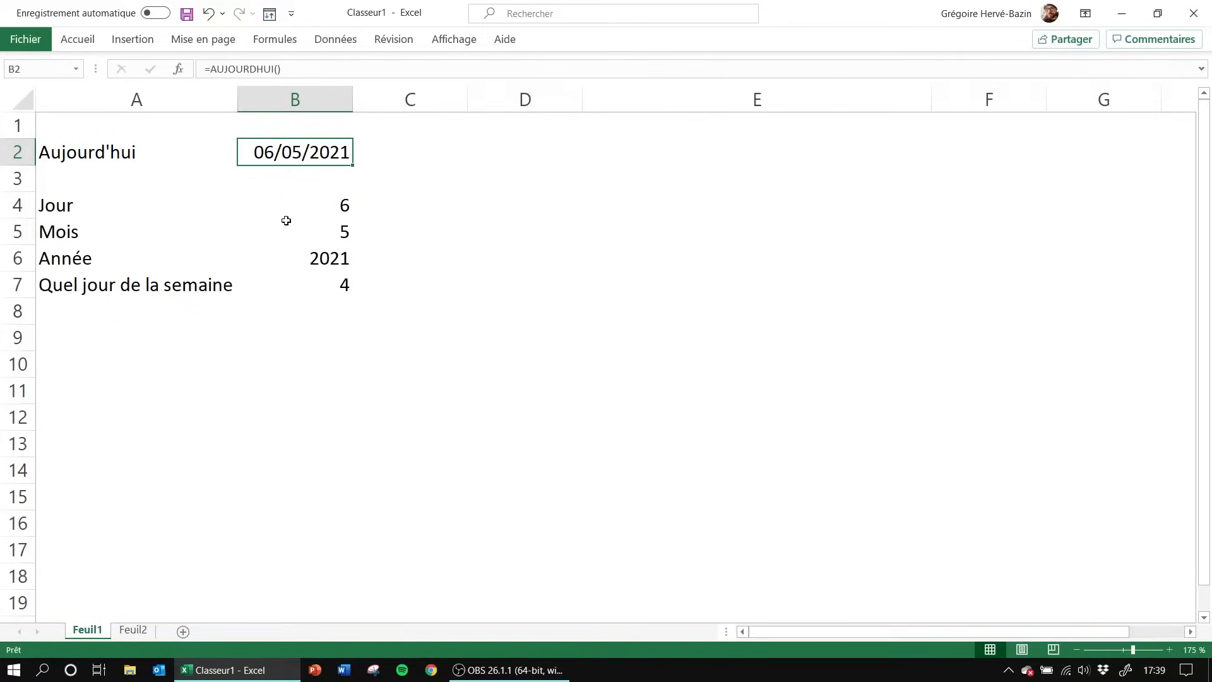
{"action": "type", "text": "01/05/2"}
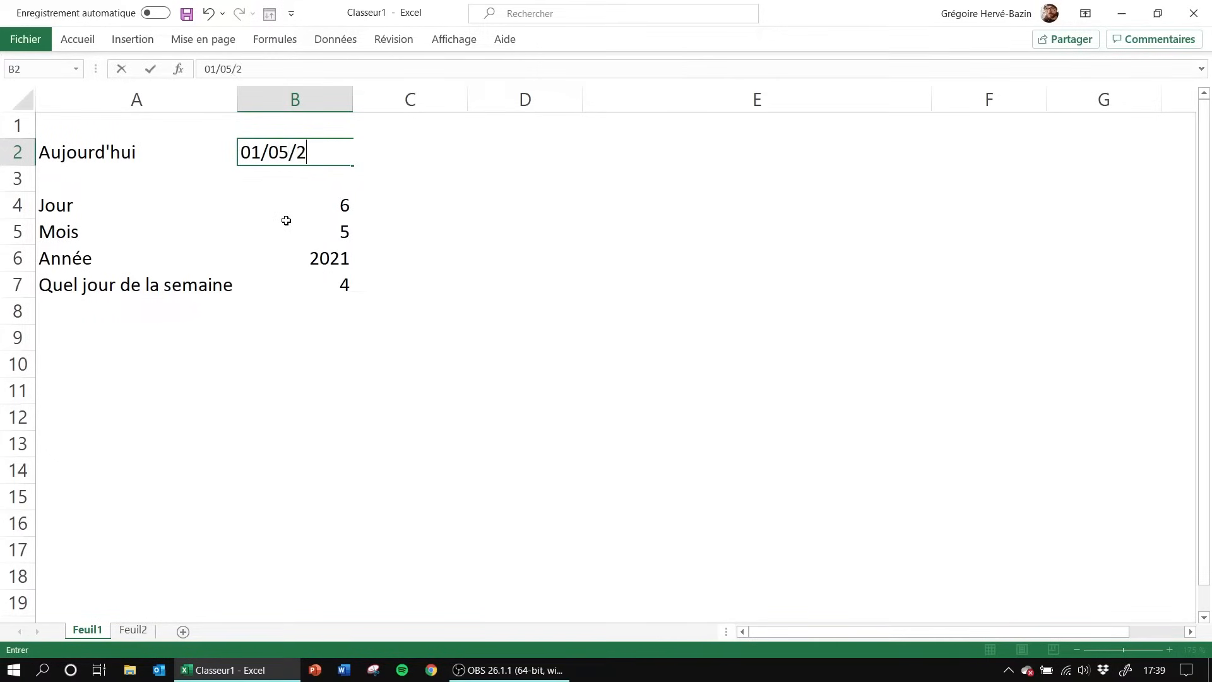
{"action": "type", "text": "2022"}
{"action": "key", "text": "Return"}
{"action": "left_click", "coordinate": [327, 288]}
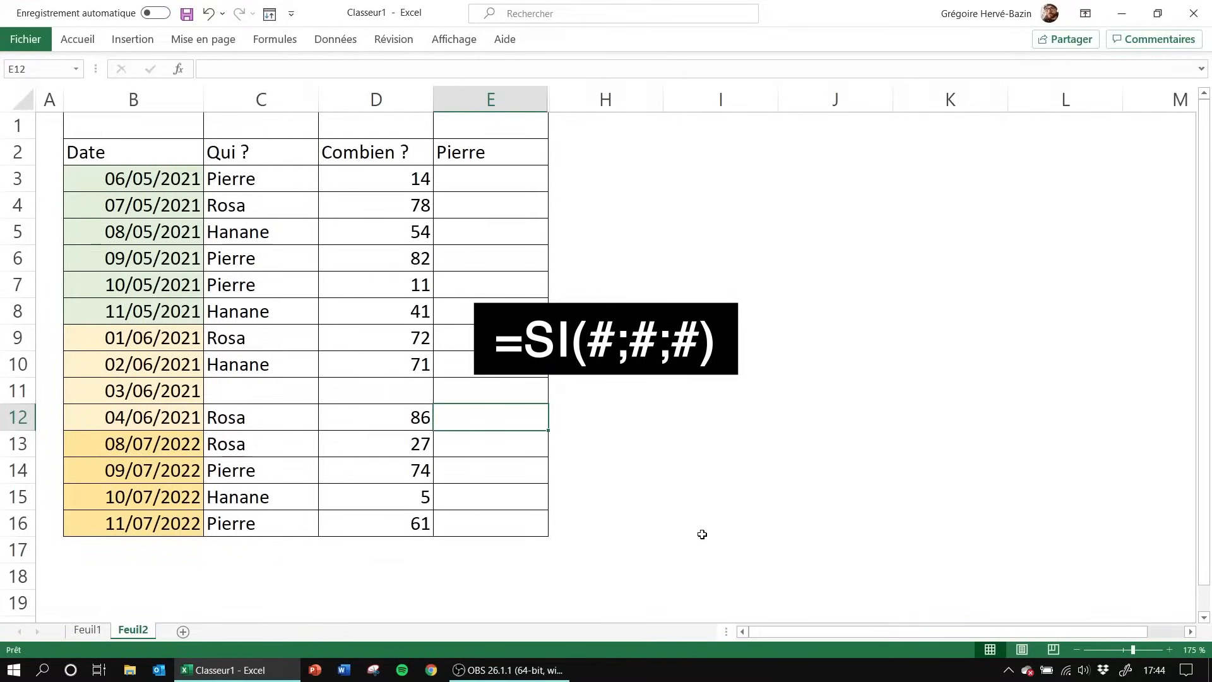
{"action": "left_click", "coordinate": [687, 287]}
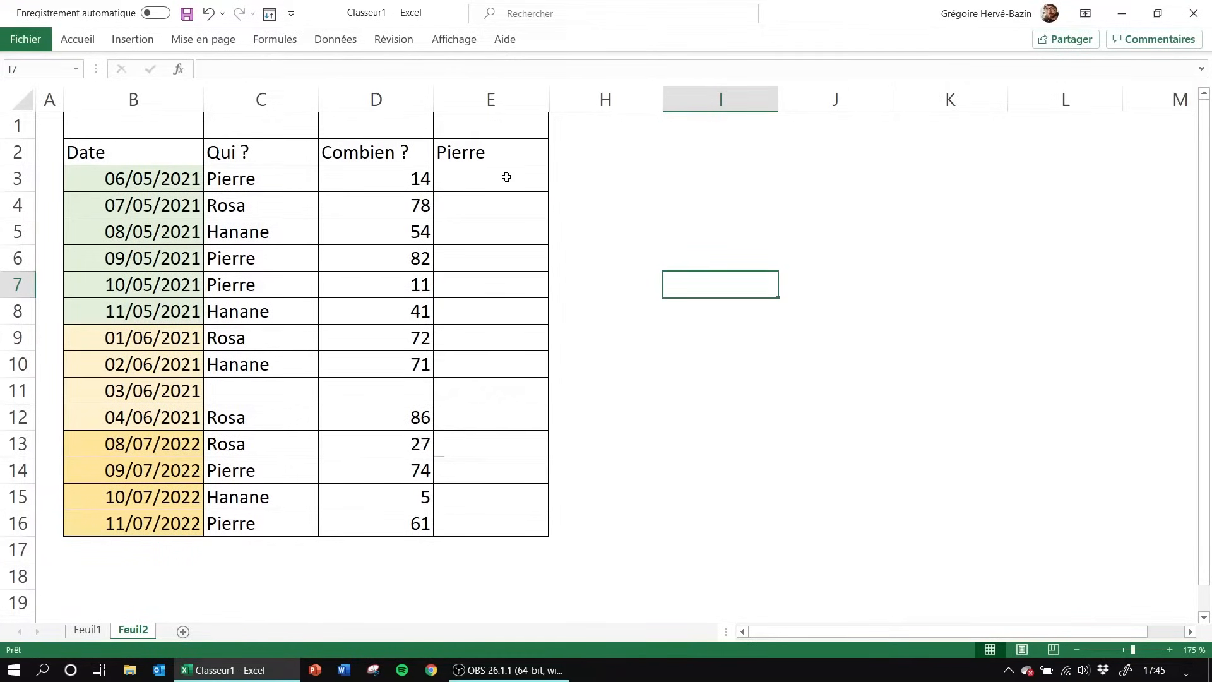
{"action": "left_click", "coordinate": [506, 178]}
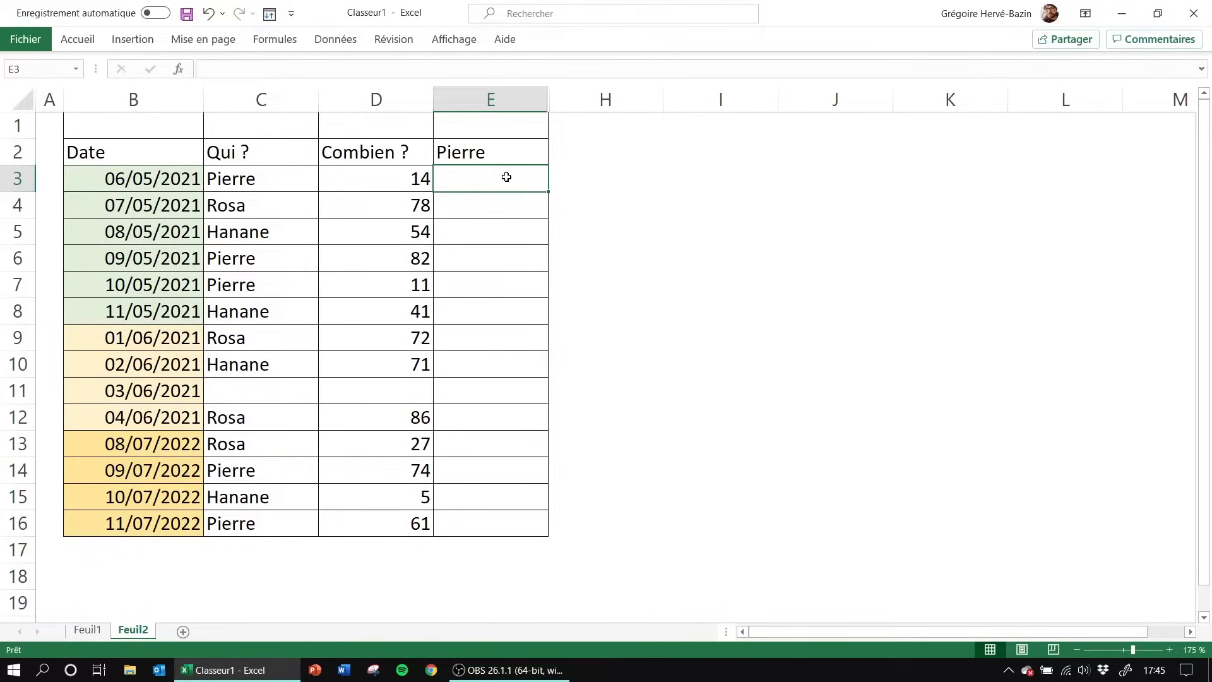
{"action": "type", "text": "="}
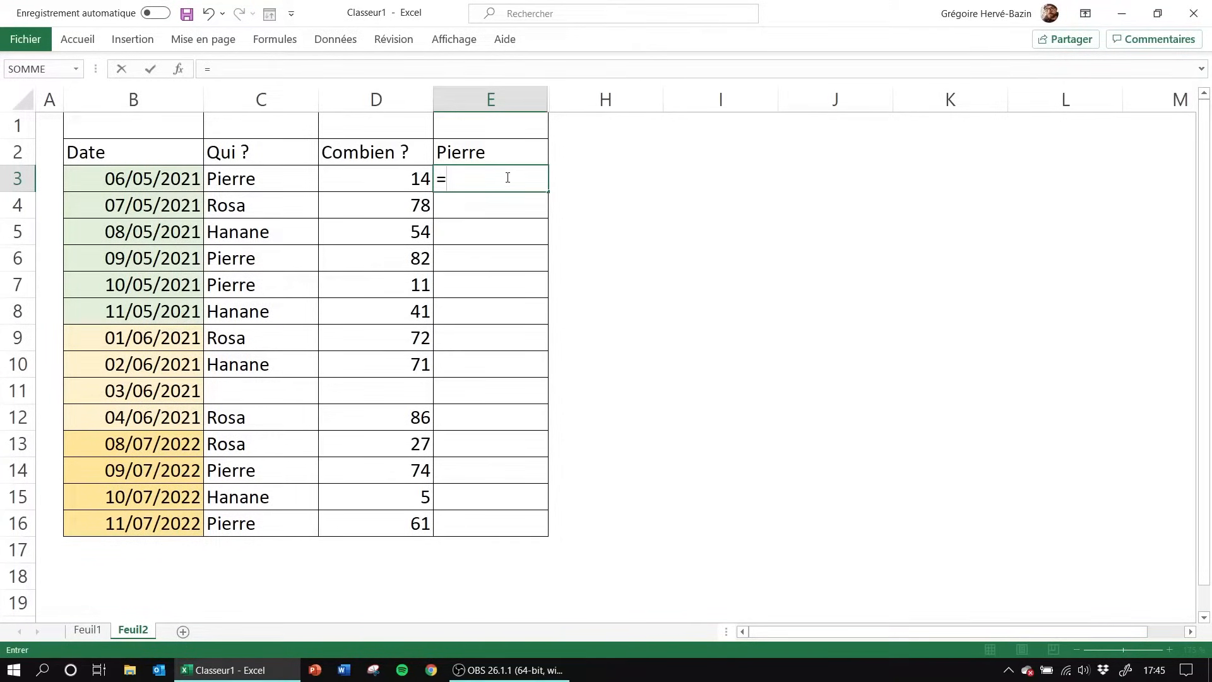
{"action": "type", "text": "si("}
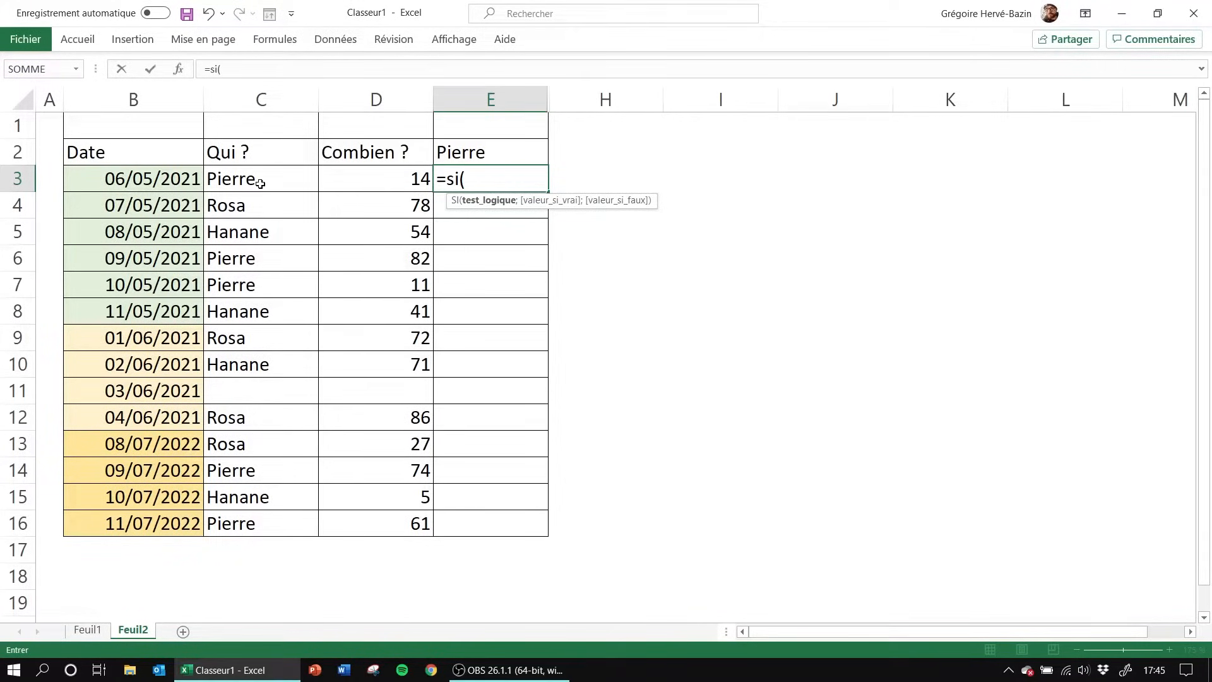
{"action": "left_click", "coordinate": [235, 180]}
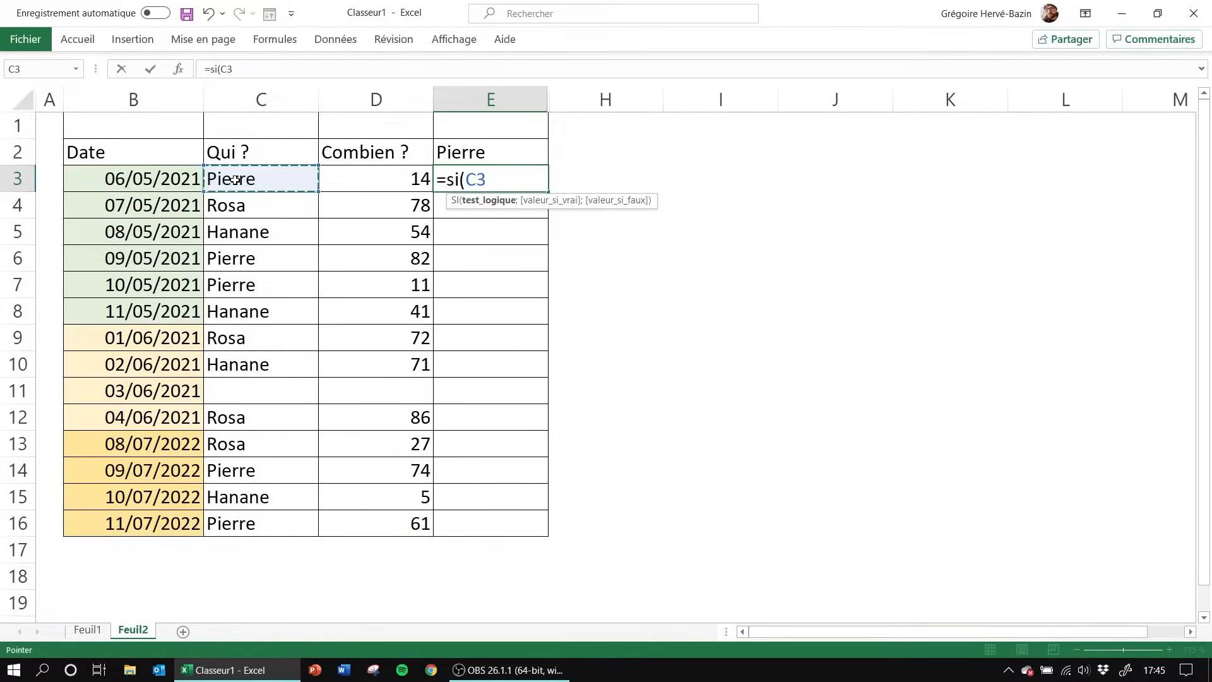
{"action": "type", "text": "="}
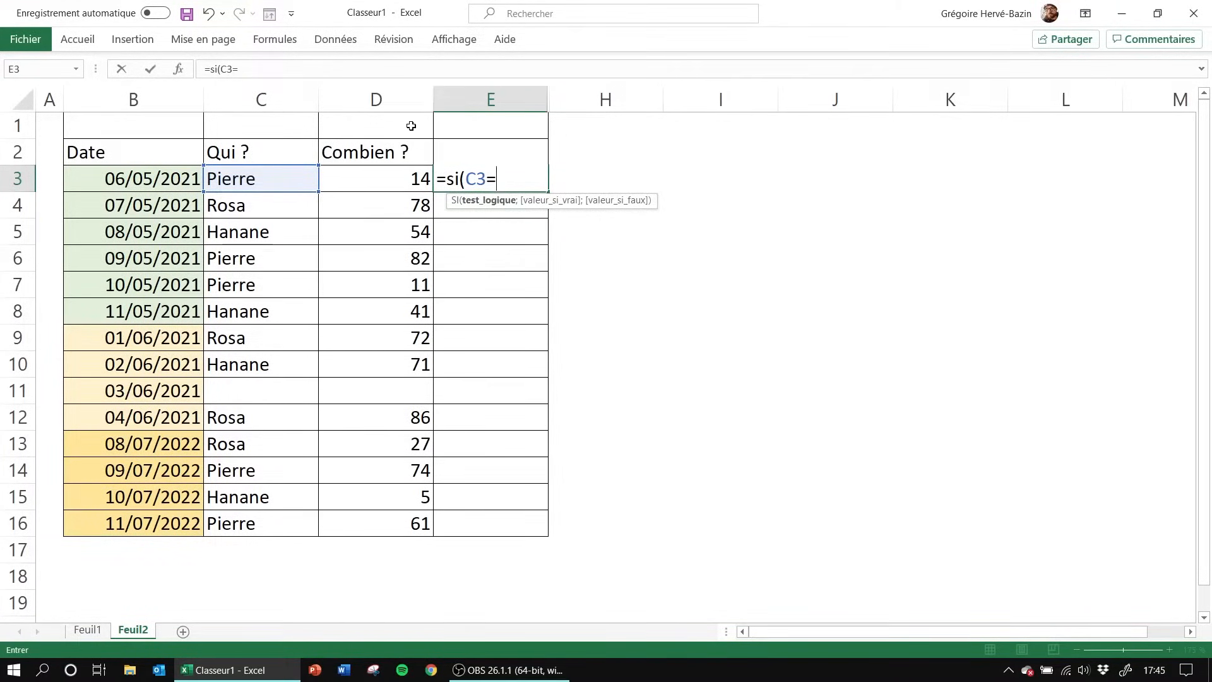
{"action": "key", "text": "Escape"}
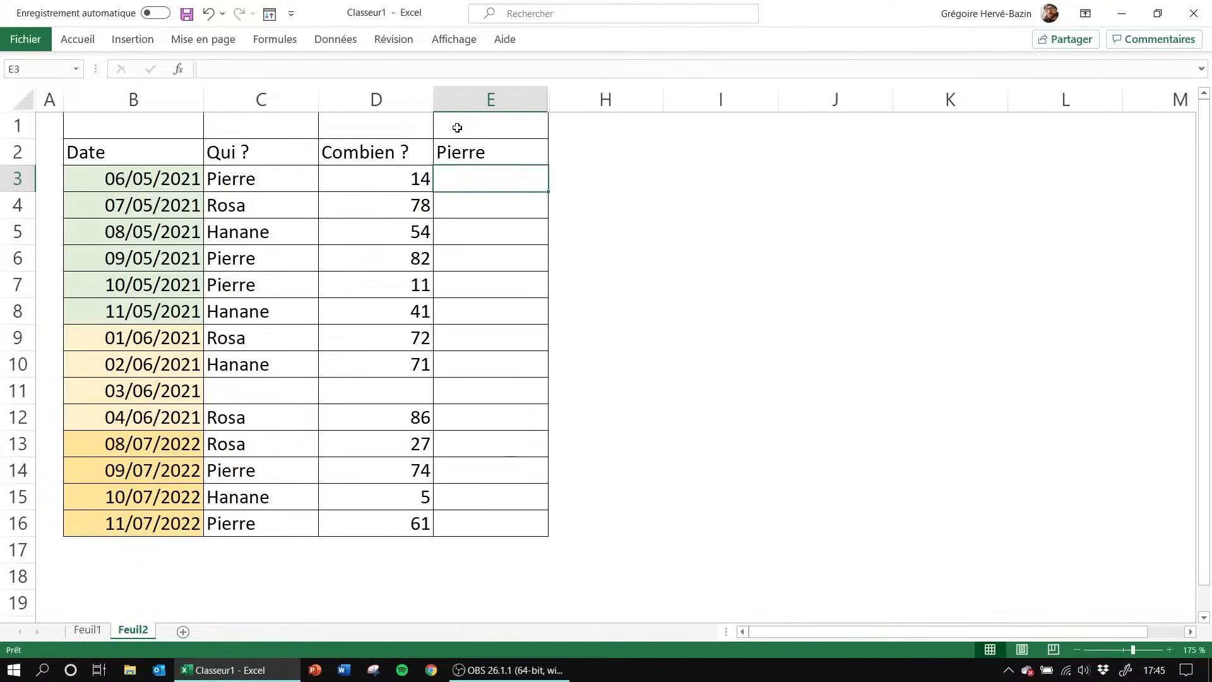
Fill header cell E2 of the Feuil2 table with orange, finishing with E3 selected
{"action": "left_click", "coordinate": [534, 157]}
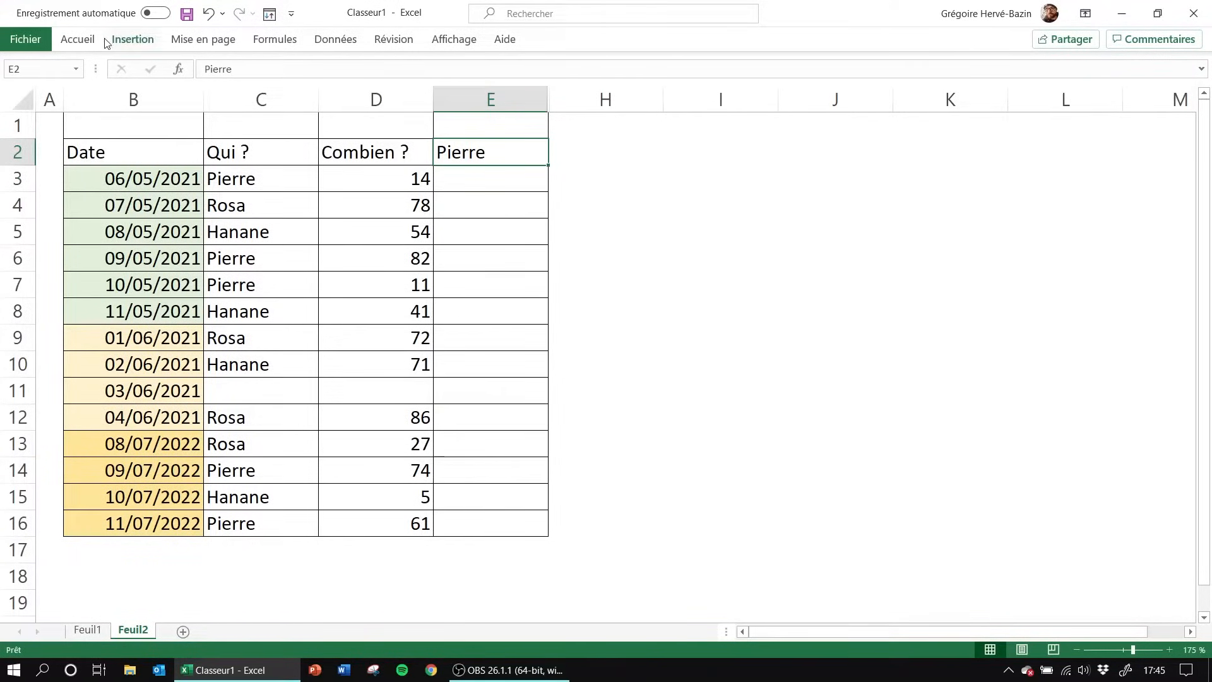
{"action": "left_click", "coordinate": [78, 39]}
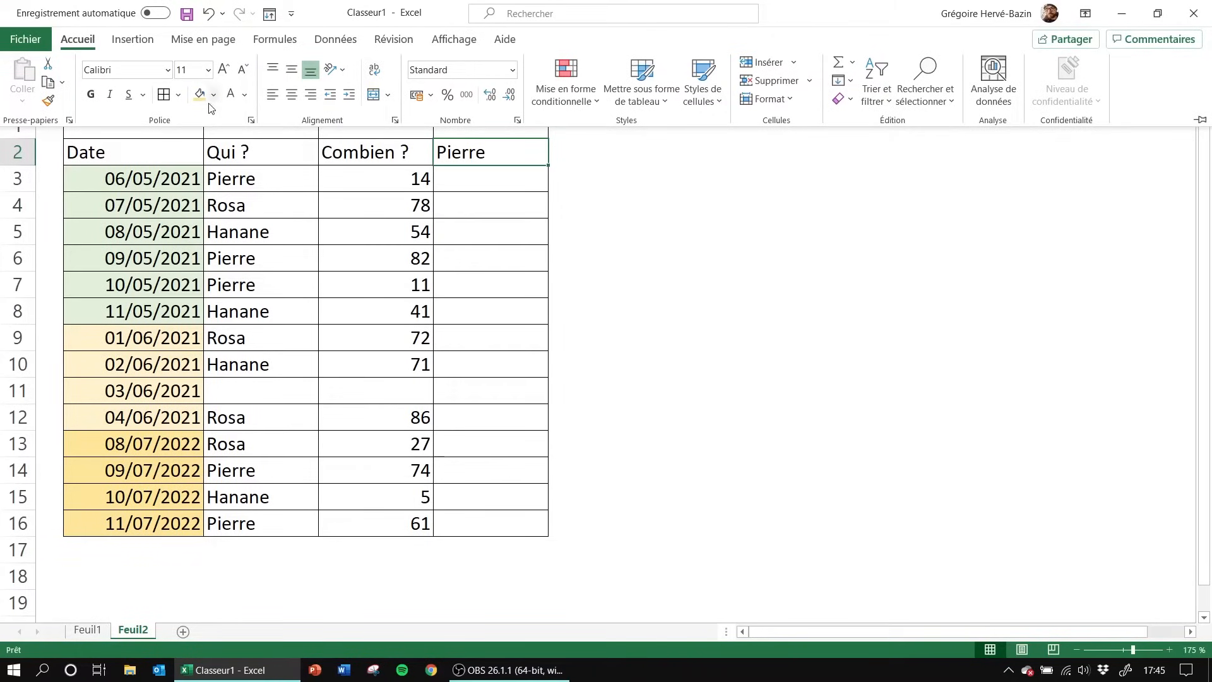
{"action": "left_click", "coordinate": [214, 94]}
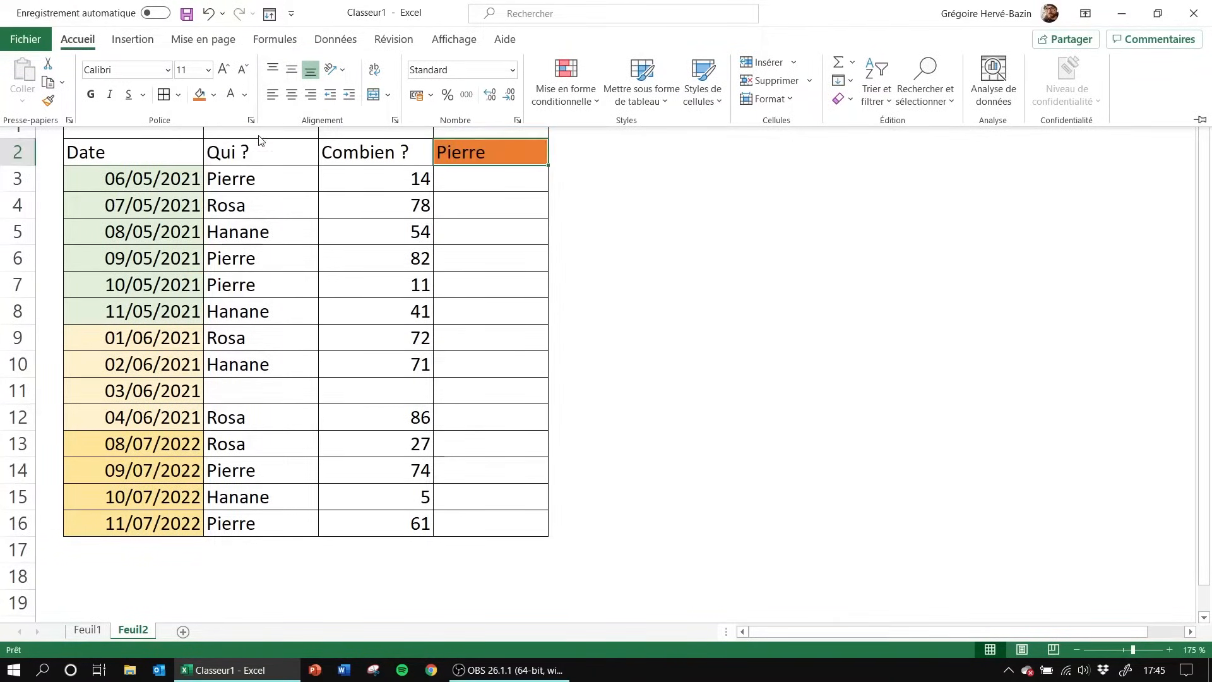
{"action": "left_click", "coordinate": [261, 139]}
{"action": "left_click", "coordinate": [496, 196]}
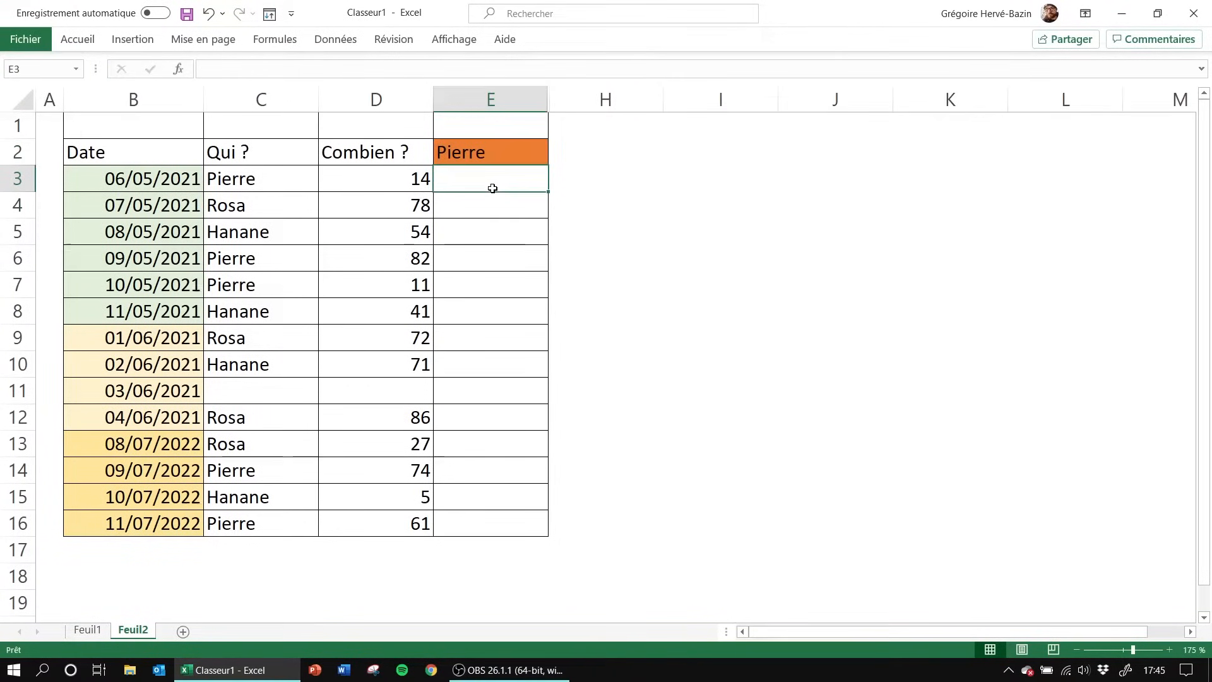
Begin an SI formula in E3 that tests whether the name in C3 equals the name in header cell E2
{"action": "left_click", "coordinate": [494, 147]}
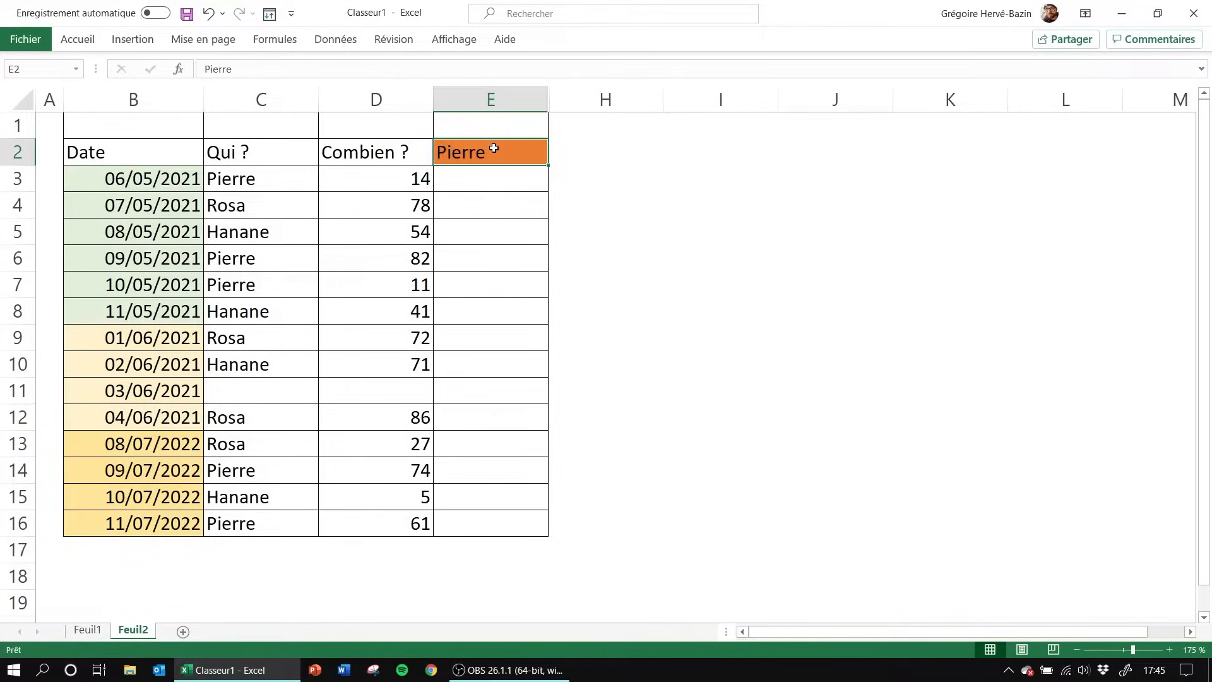
{"action": "left_click", "coordinate": [261, 171]}
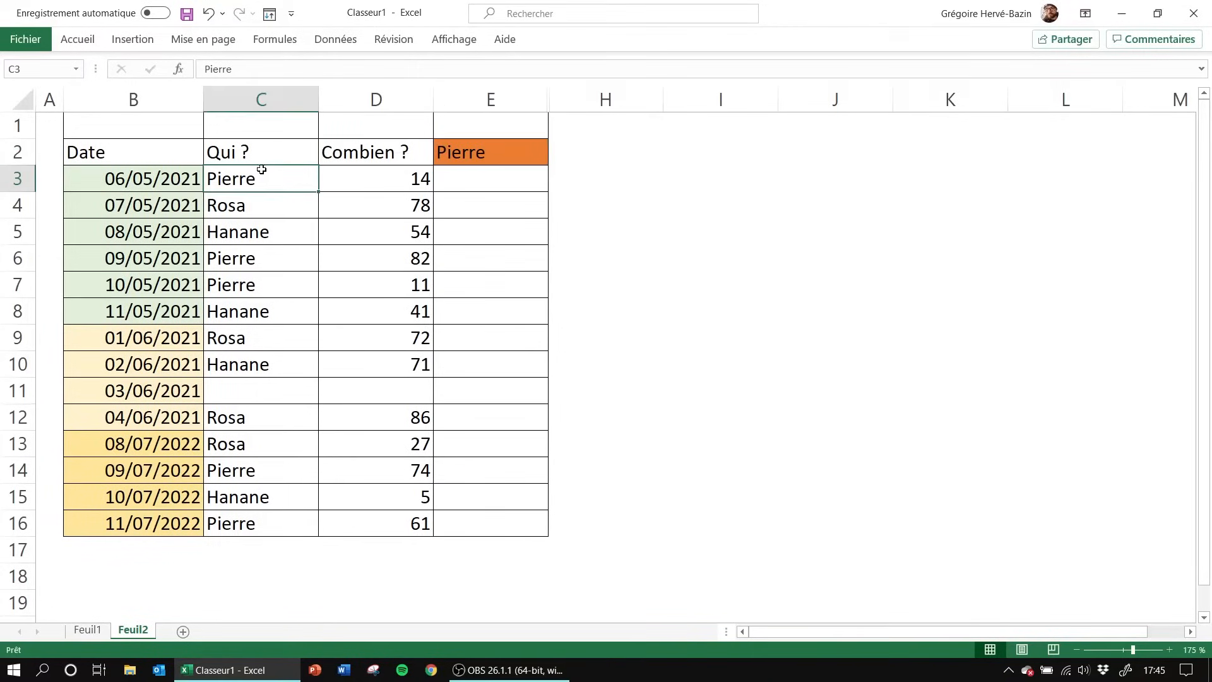
{"action": "left_click", "coordinate": [464, 189]}
{"action": "left_click", "coordinate": [477, 156]}
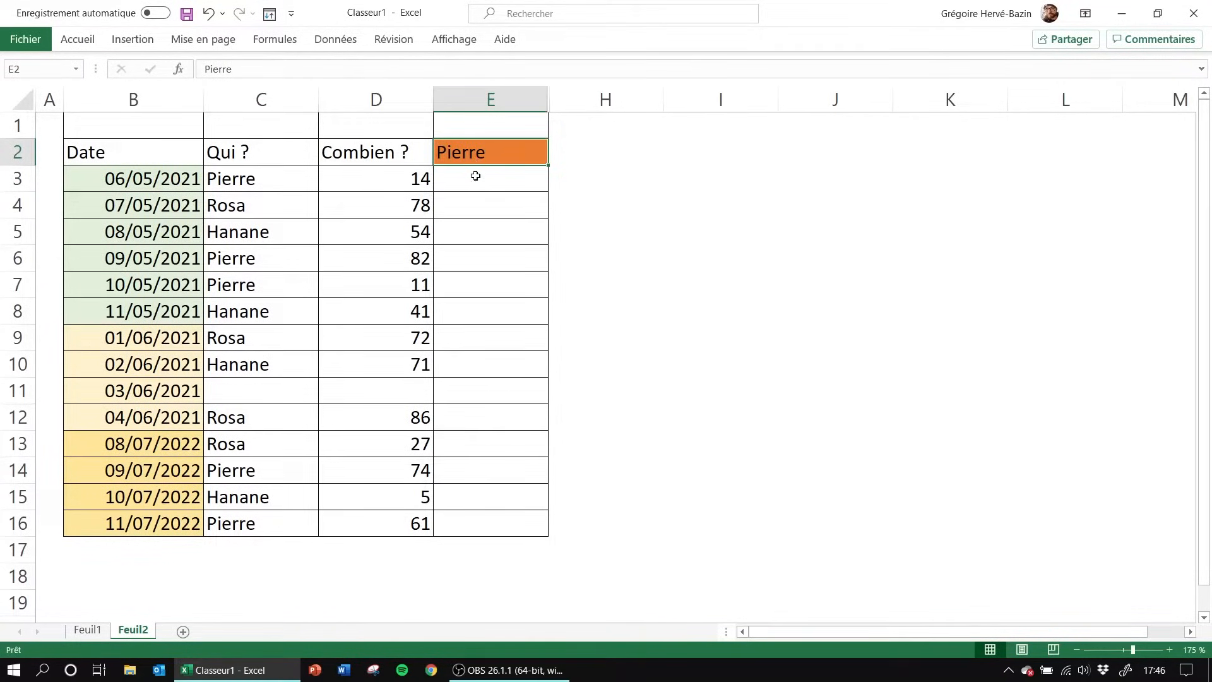
{"action": "left_click", "coordinate": [477, 182]}
{"action": "type", "text": "=si("}
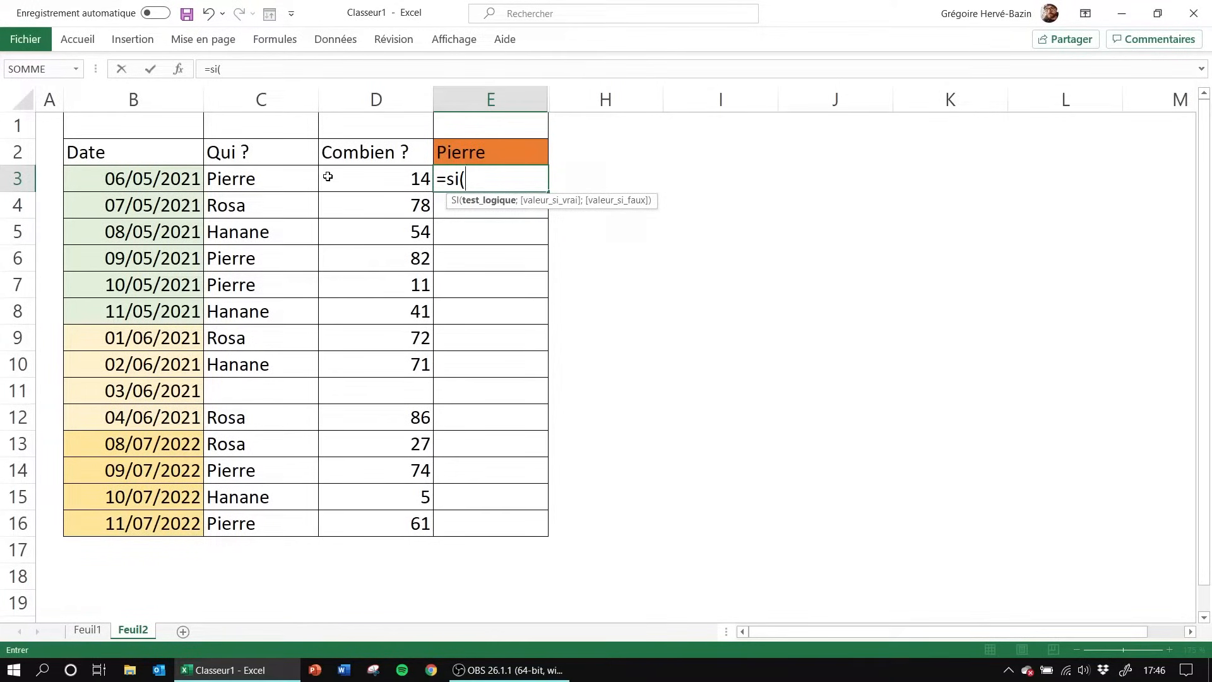
{"action": "left_click", "coordinate": [305, 179]}
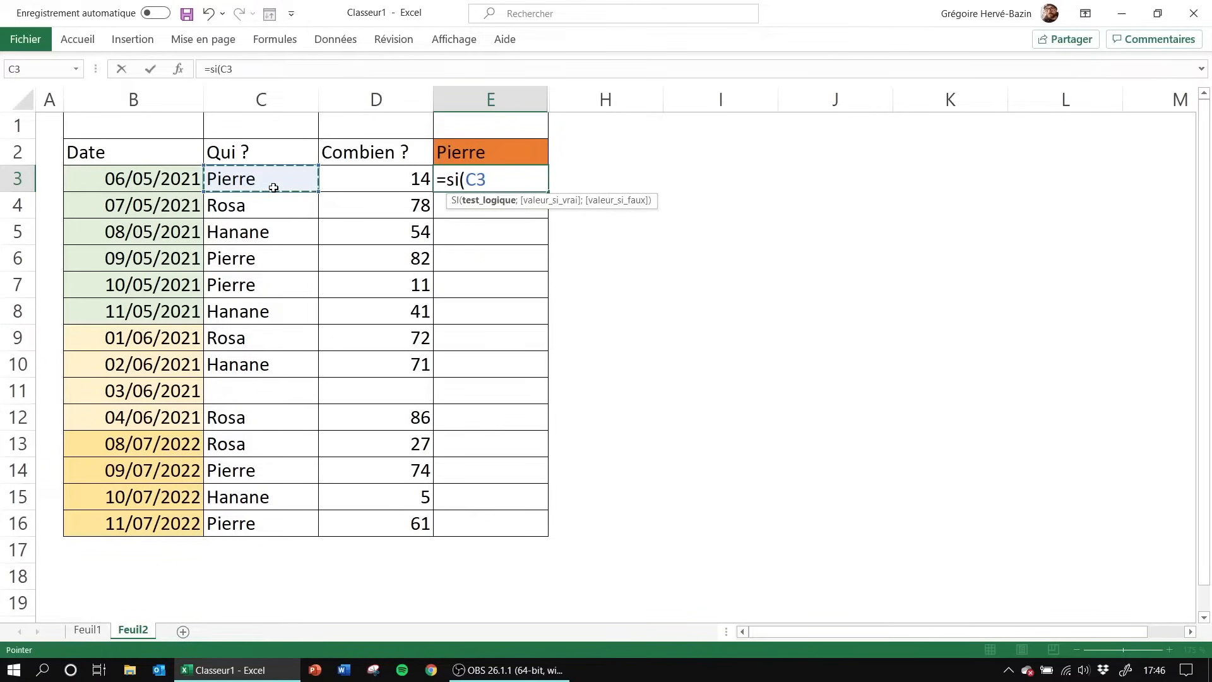
{"action": "type", "text": "="}
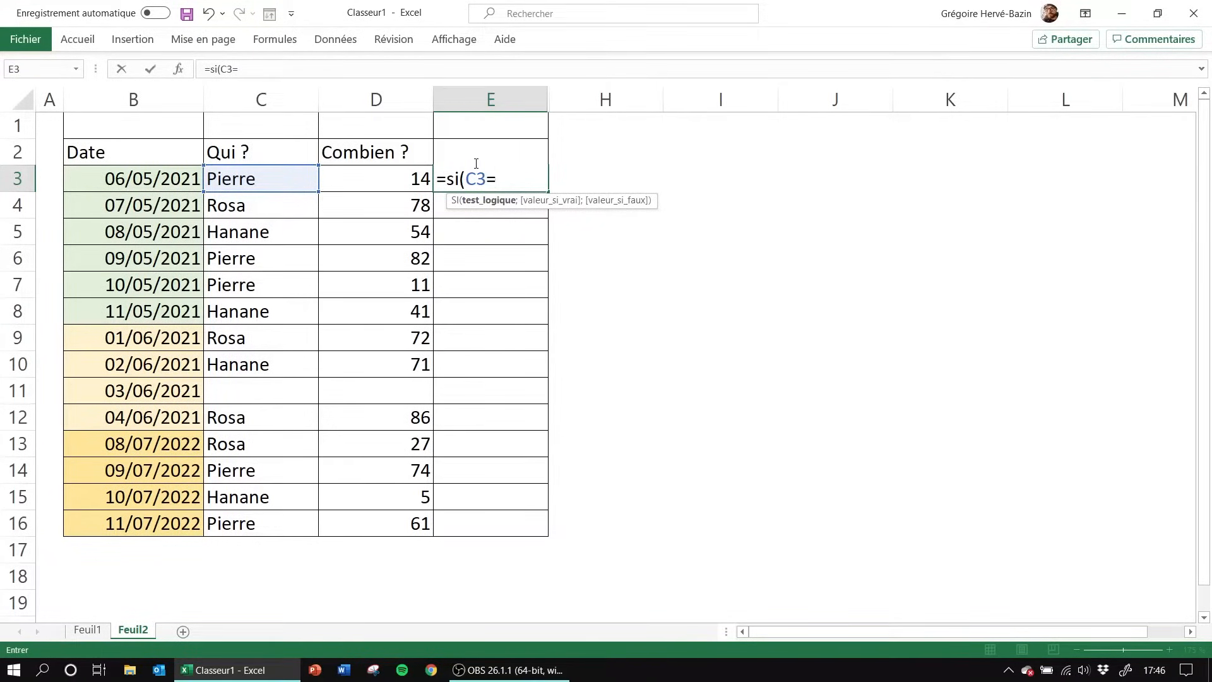
{"action": "type", "text": "E2"}
Make the E2 reference absolute and complete the E3 formula as =SI(C3=$E$2;"OUI";"NON")
{"action": "left_click", "coordinate": [497, 188]}
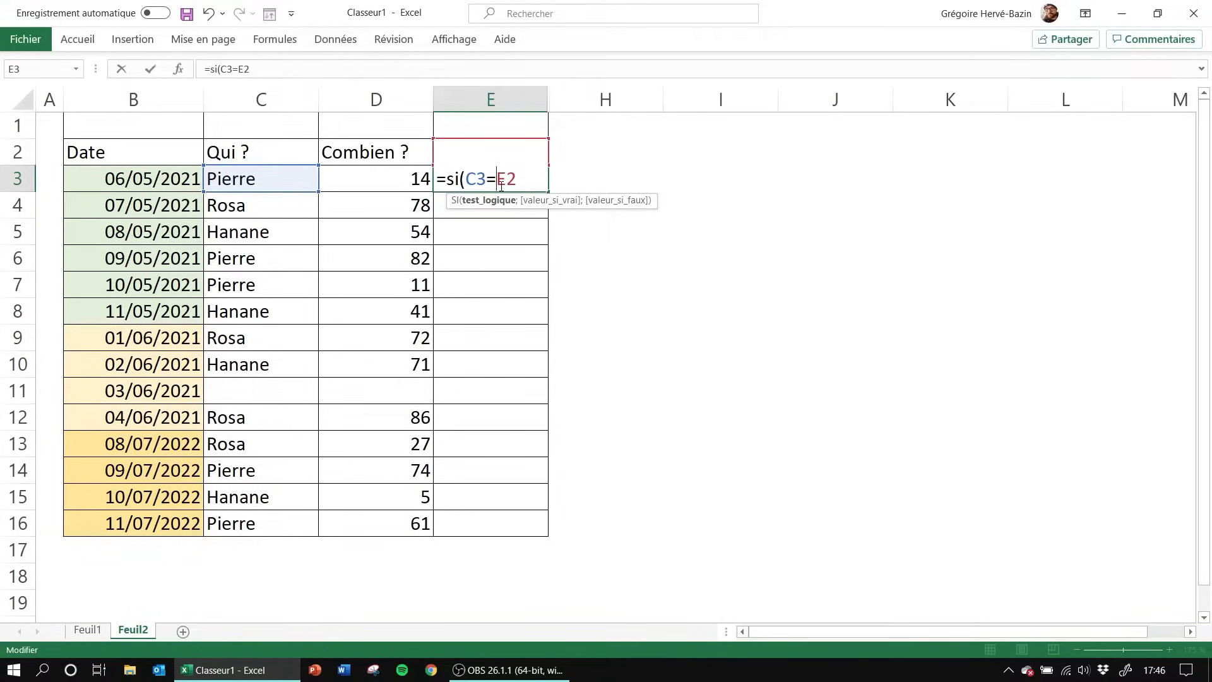
{"action": "type", "text": "$"}
{"action": "key", "text": "Right"}
{"action": "type", "text": "$"}
{"action": "type", "text": ";"}
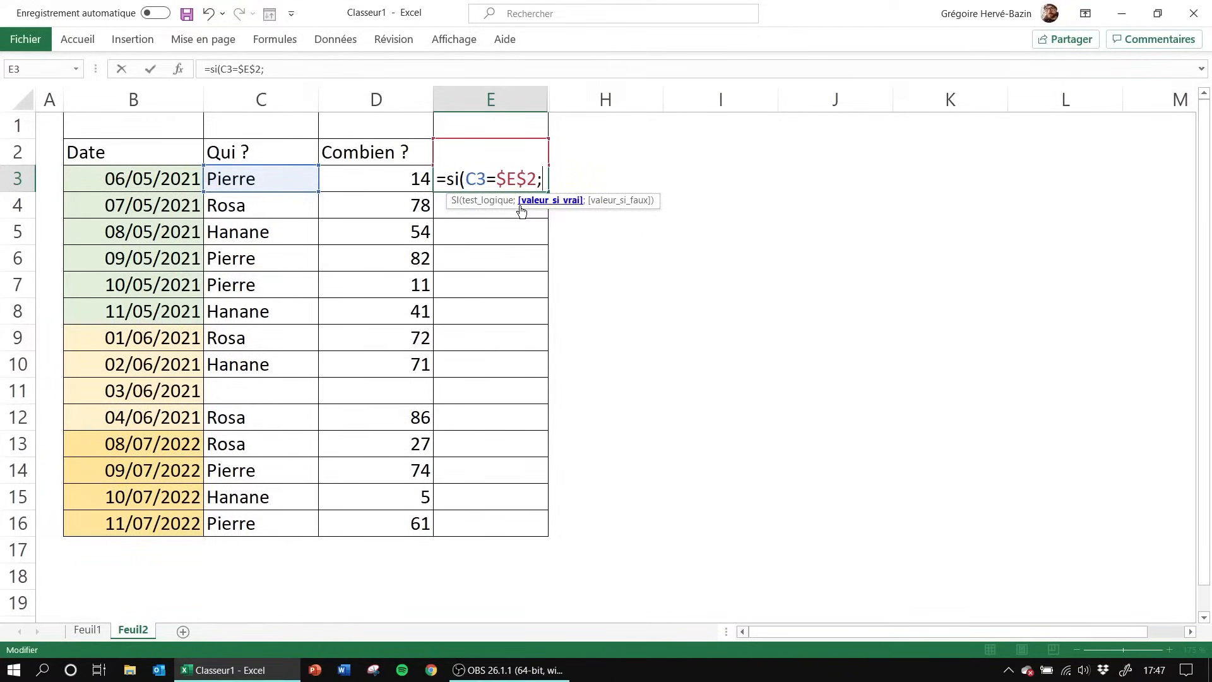
{"action": "type", "text": "\"OUI\""}
{"action": "type", "text": ";'"}
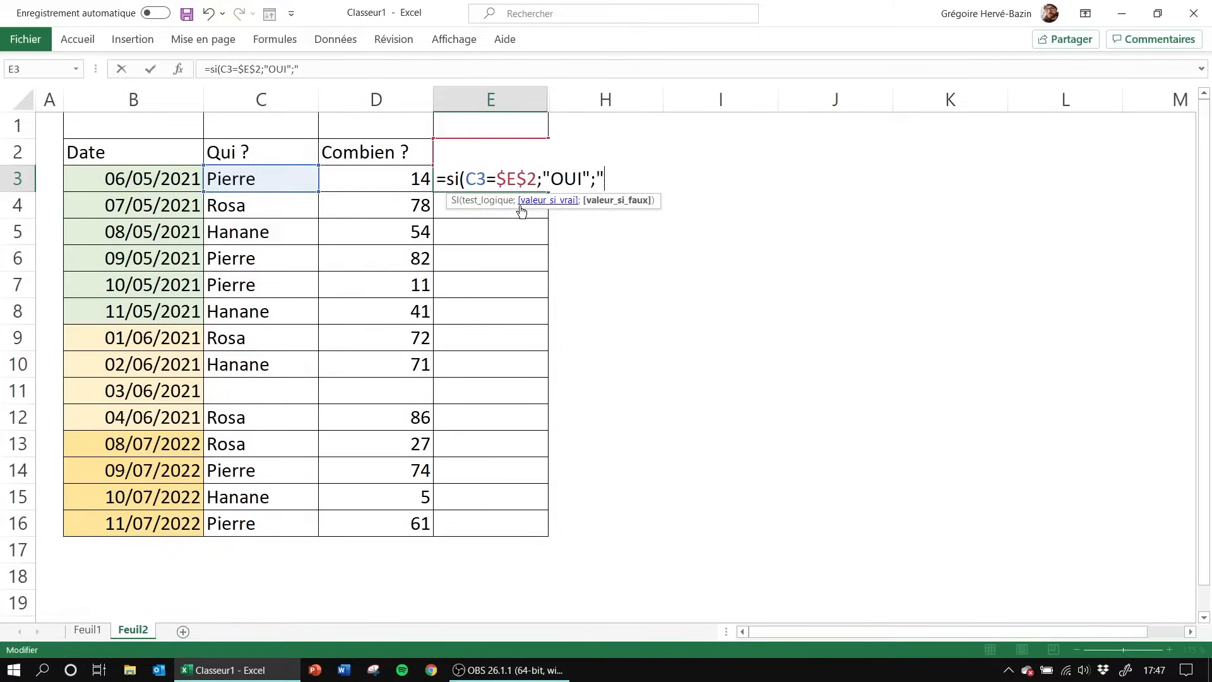
{"action": "type", "text": "NON\")"}
{"action": "key", "text": "Return"}
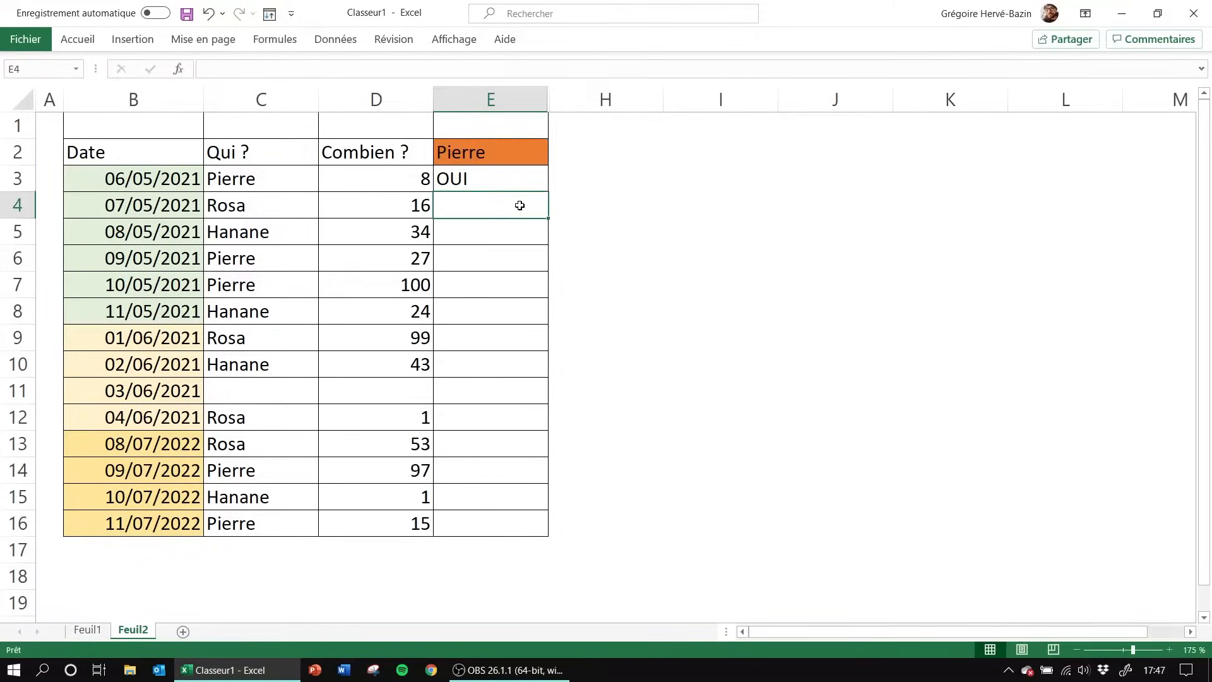
Copy the OUI/NON formula from E3 down to E16 and check the matching rows
{"action": "left_click", "coordinate": [504, 185]}
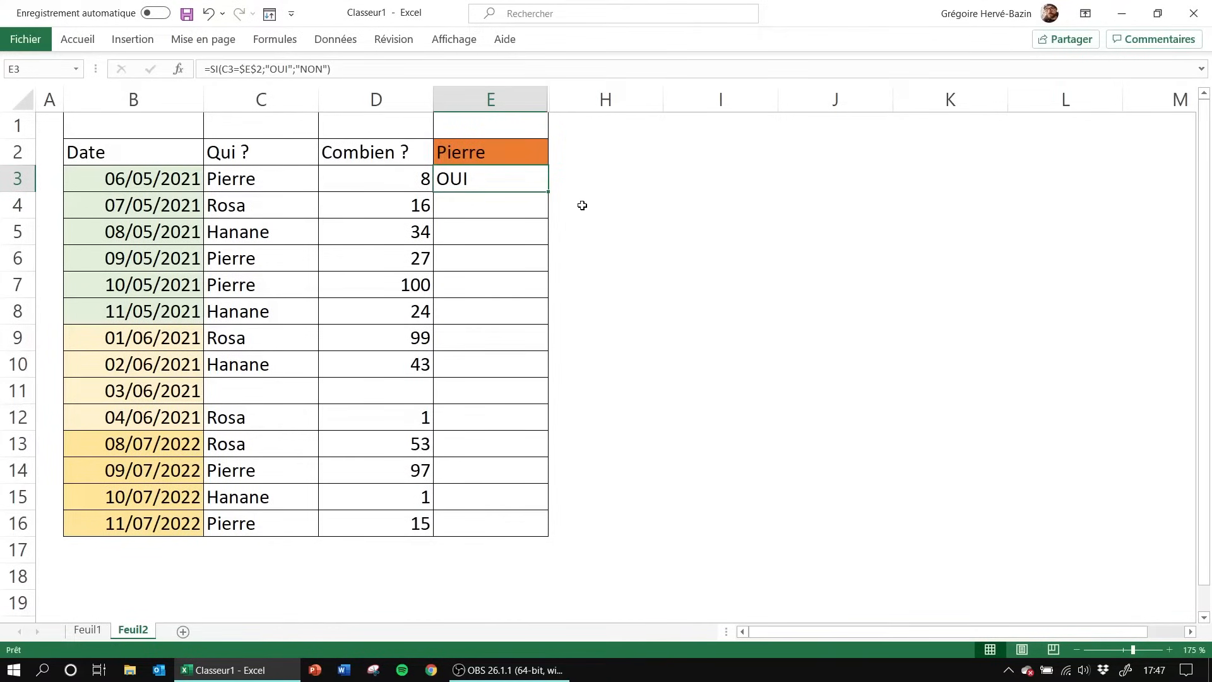
{"action": "double_click", "coordinate": [550, 192]}
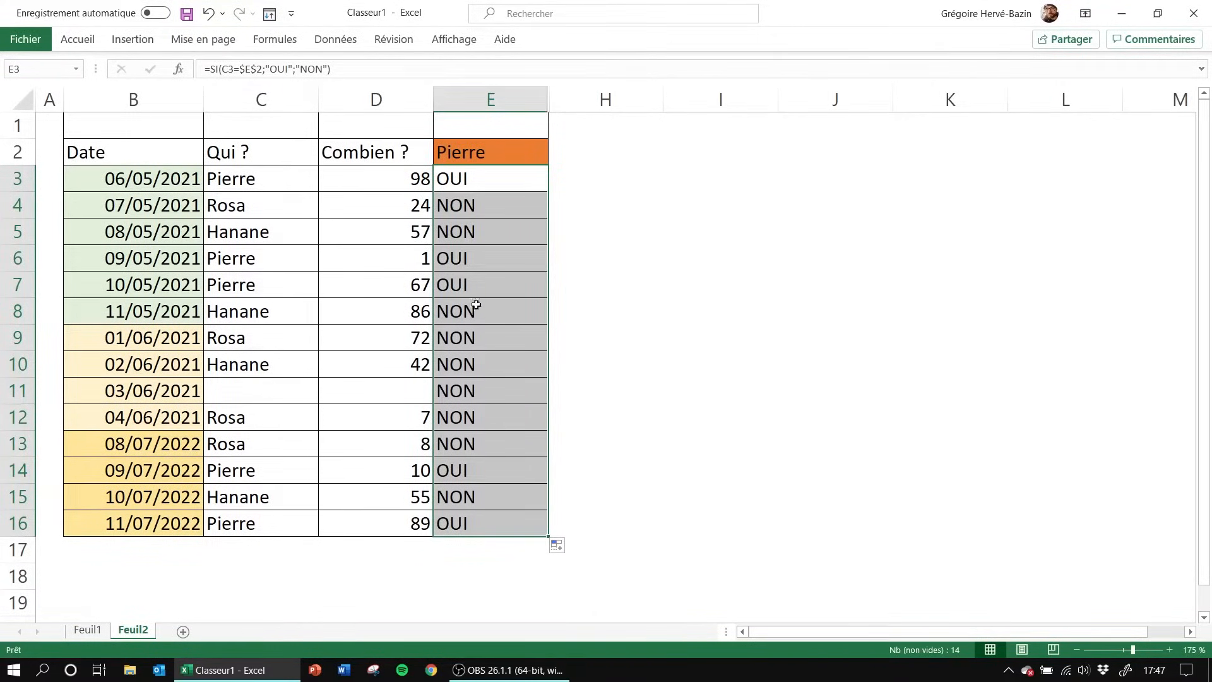
{"action": "left_click", "coordinate": [459, 256]}
{"action": "left_click", "coordinate": [466, 278]}
Change the E3 formula to =SI(C3=$E$2;D3;"") so it returns the amount on a match and an empty text otherwise
{"action": "left_click", "coordinate": [481, 187]}
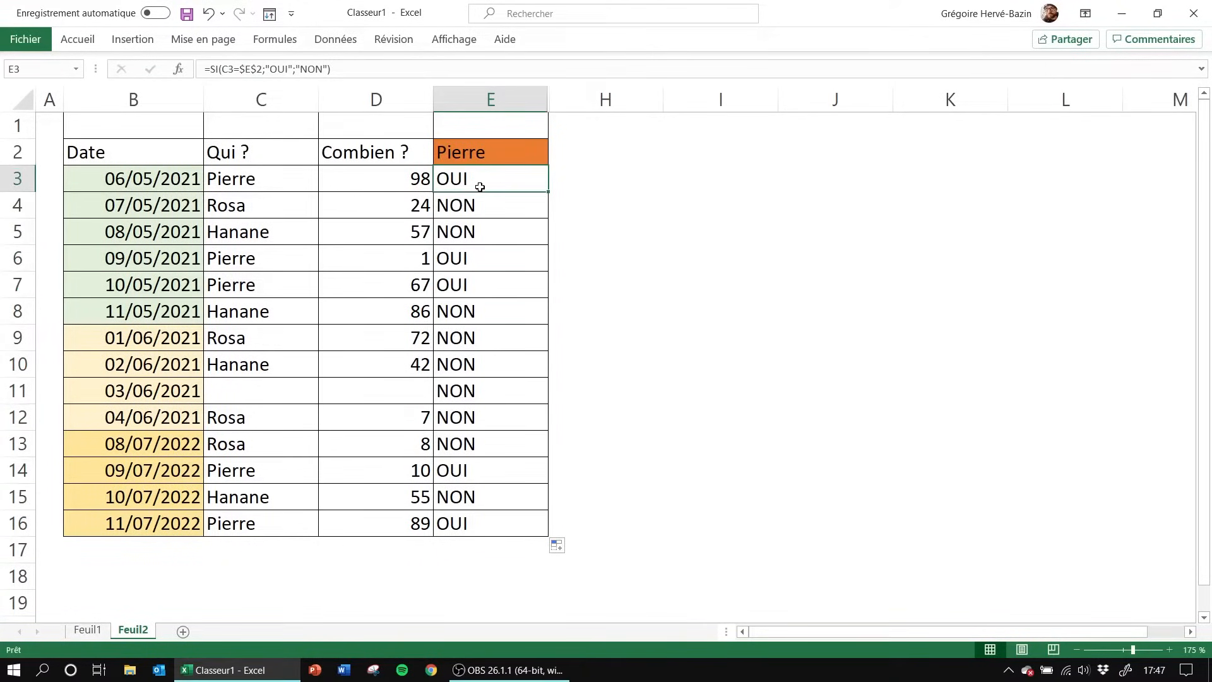
{"action": "double_click", "coordinate": [481, 186]}
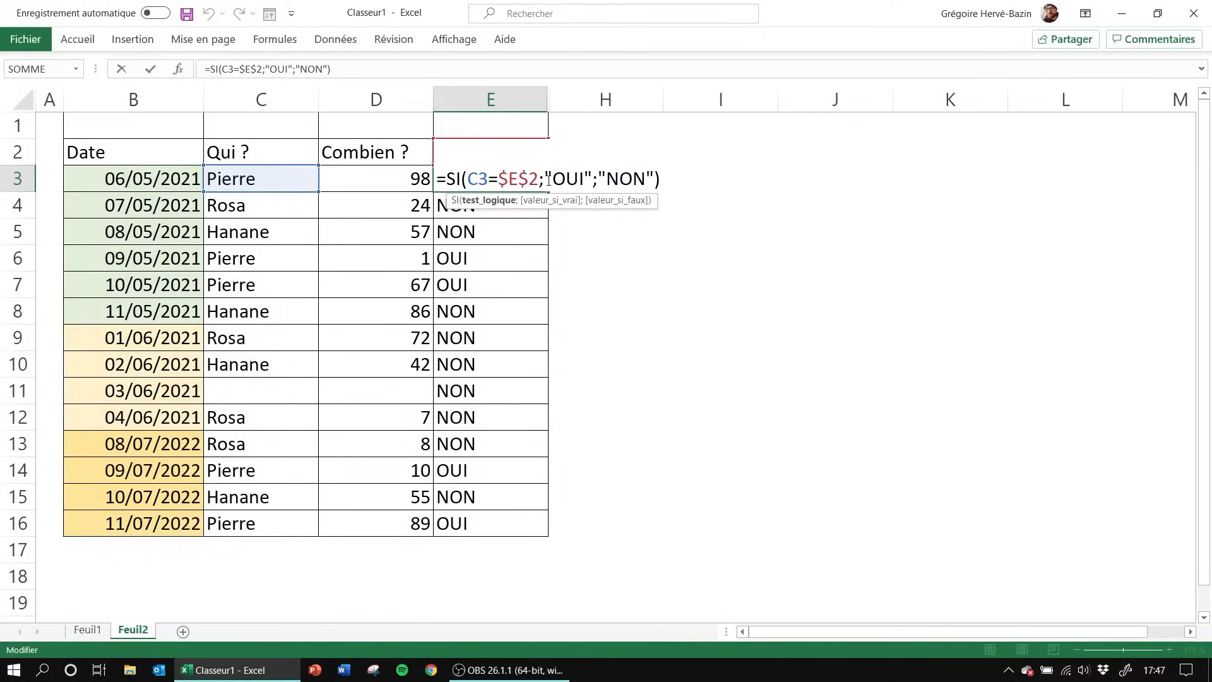
{"action": "left_click_drag", "start_coordinate": [548, 179], "coordinate": [592, 180]}
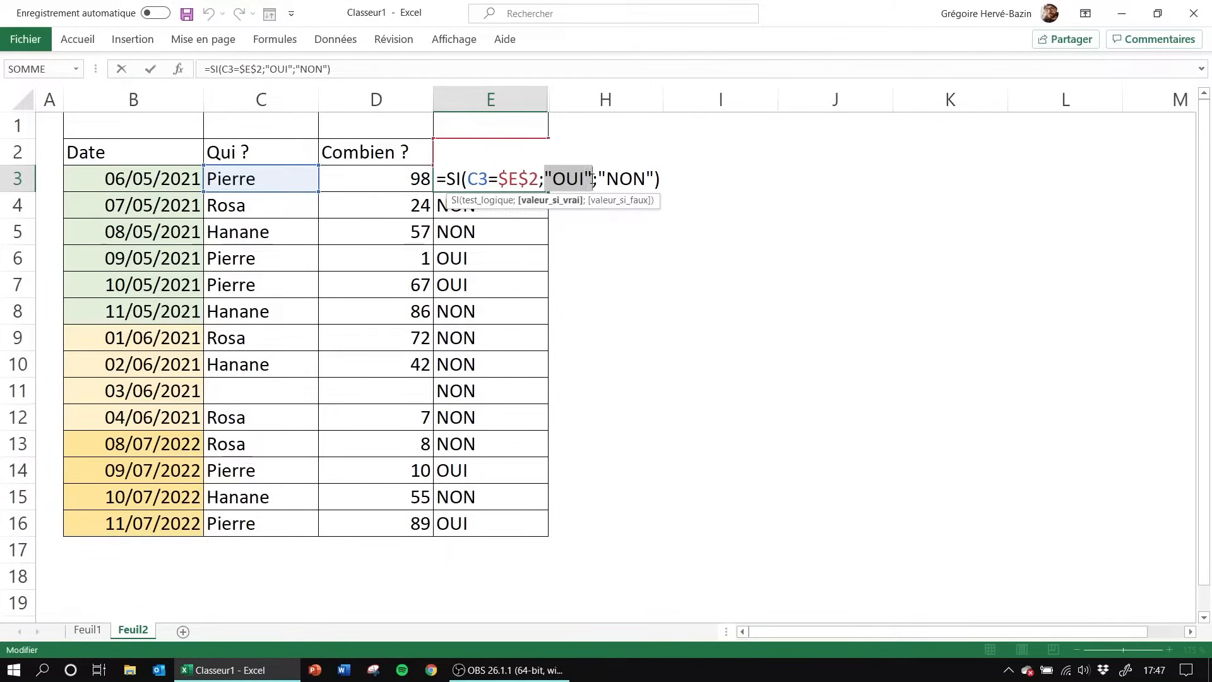
{"action": "key", "text": "Delete"}
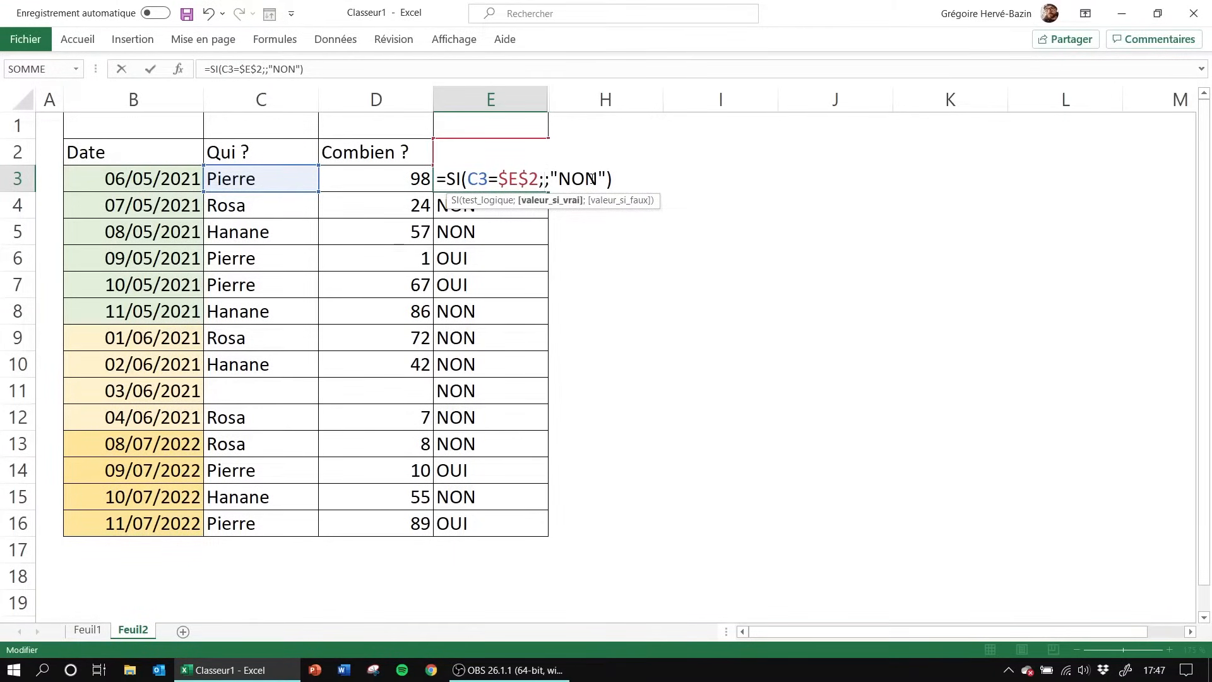
{"action": "left_click", "coordinate": [334, 189]}
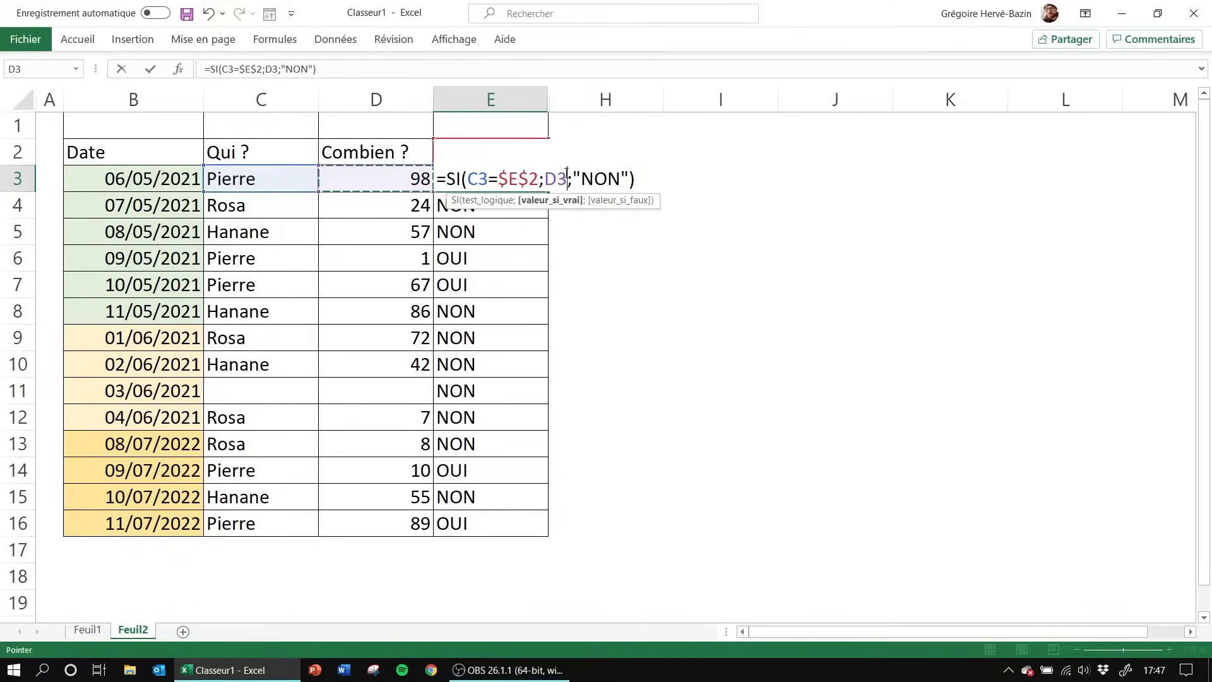
{"action": "left_click_drag", "start_coordinate": [578, 179], "coordinate": [630, 177]}
{"action": "key", "text": "BackSpace"}
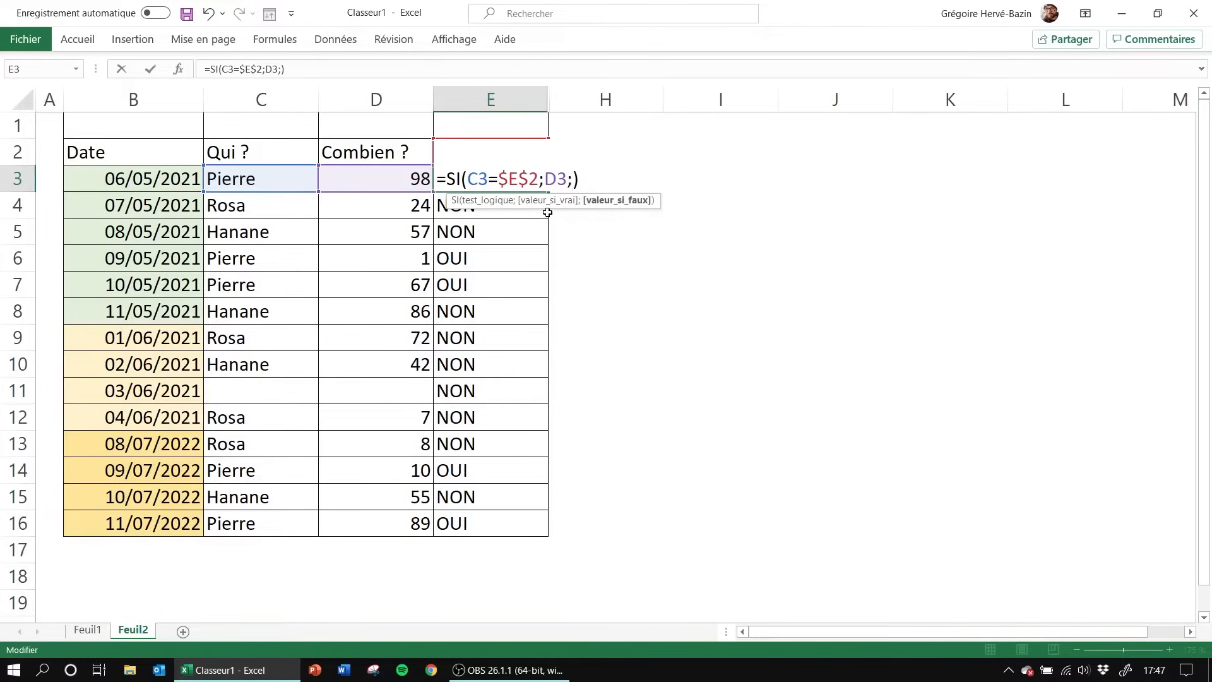
{"action": "type", "text": "\"\""}
{"action": "key", "text": "Return"}
Copy the revised SI formula from E3 down to E16 and review the column with its header
{"action": "left_click", "coordinate": [519, 168]}
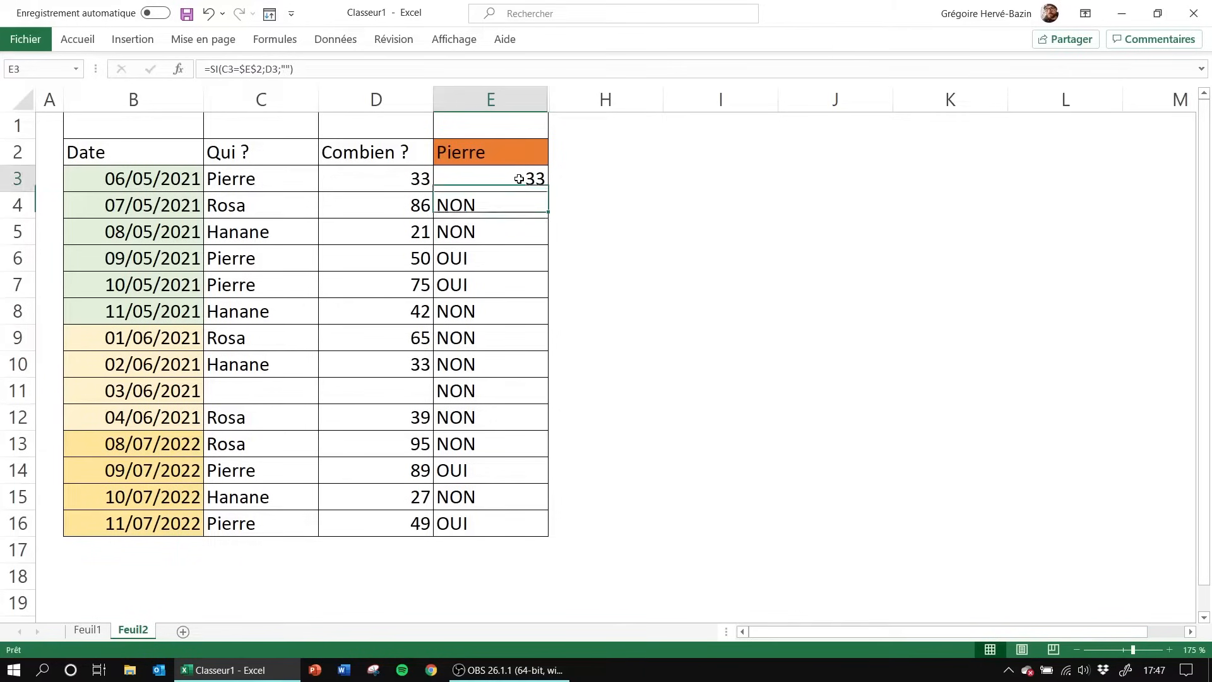
{"action": "double_click", "coordinate": [550, 194]}
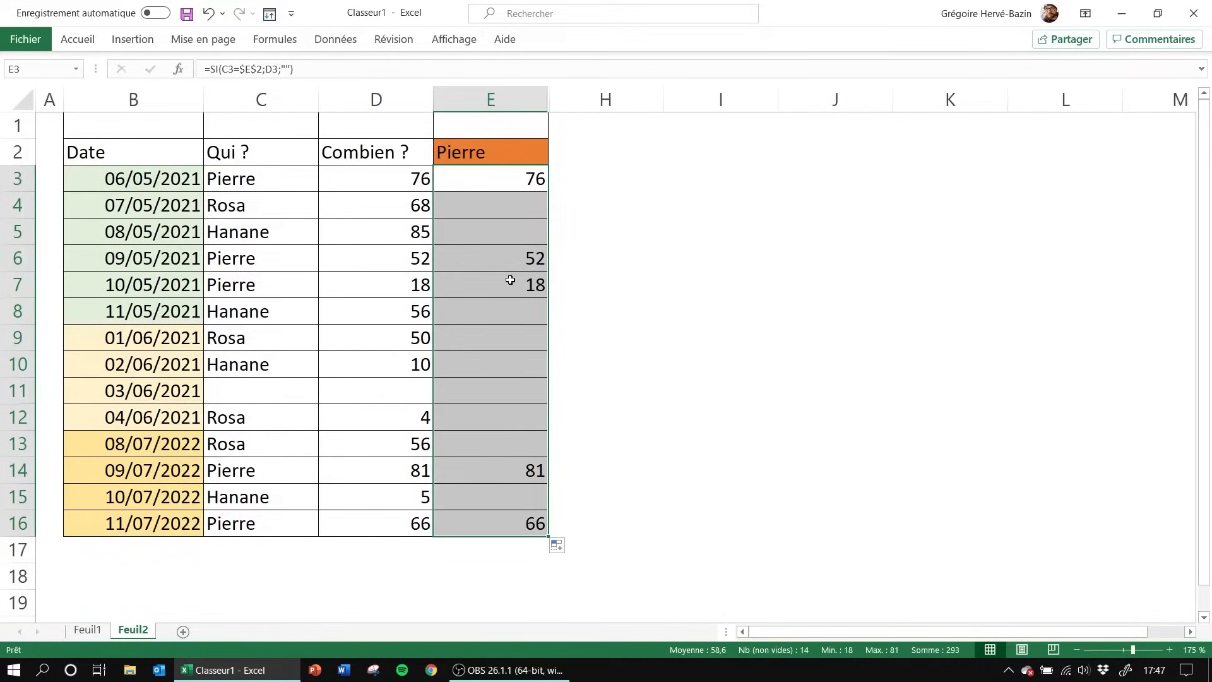
{"action": "left_click", "coordinate": [506, 130]}
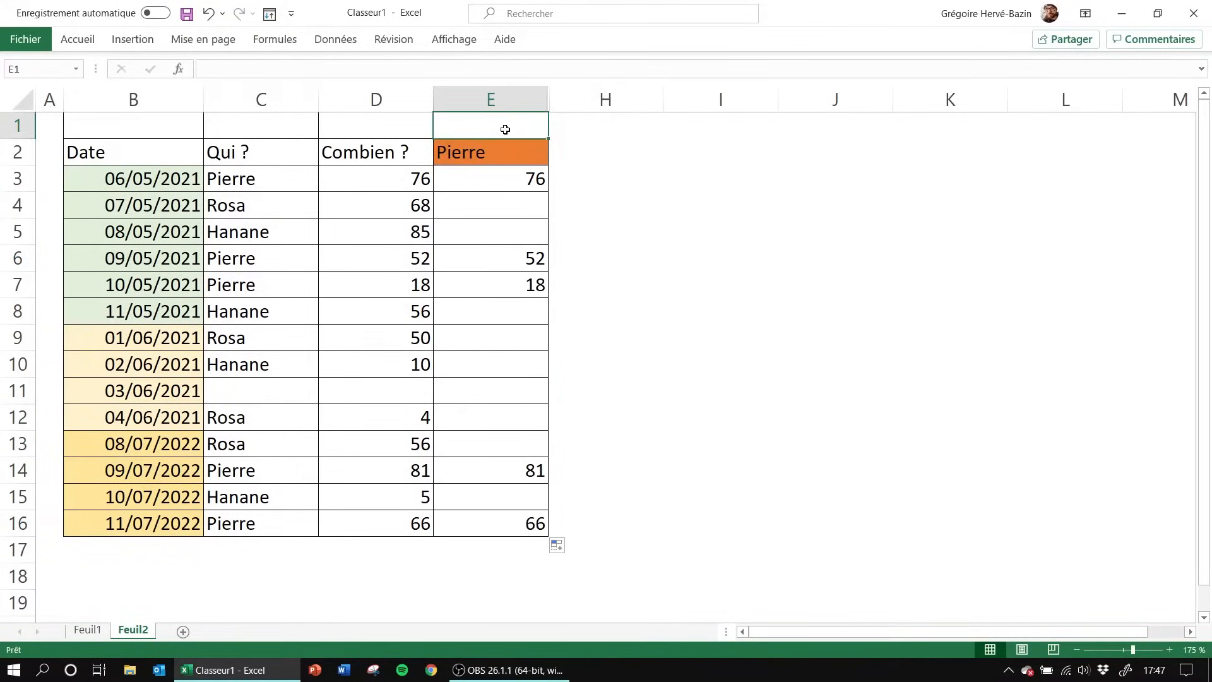
{"action": "left_click", "coordinate": [508, 149]}
{"action": "left_click", "coordinate": [511, 171]}
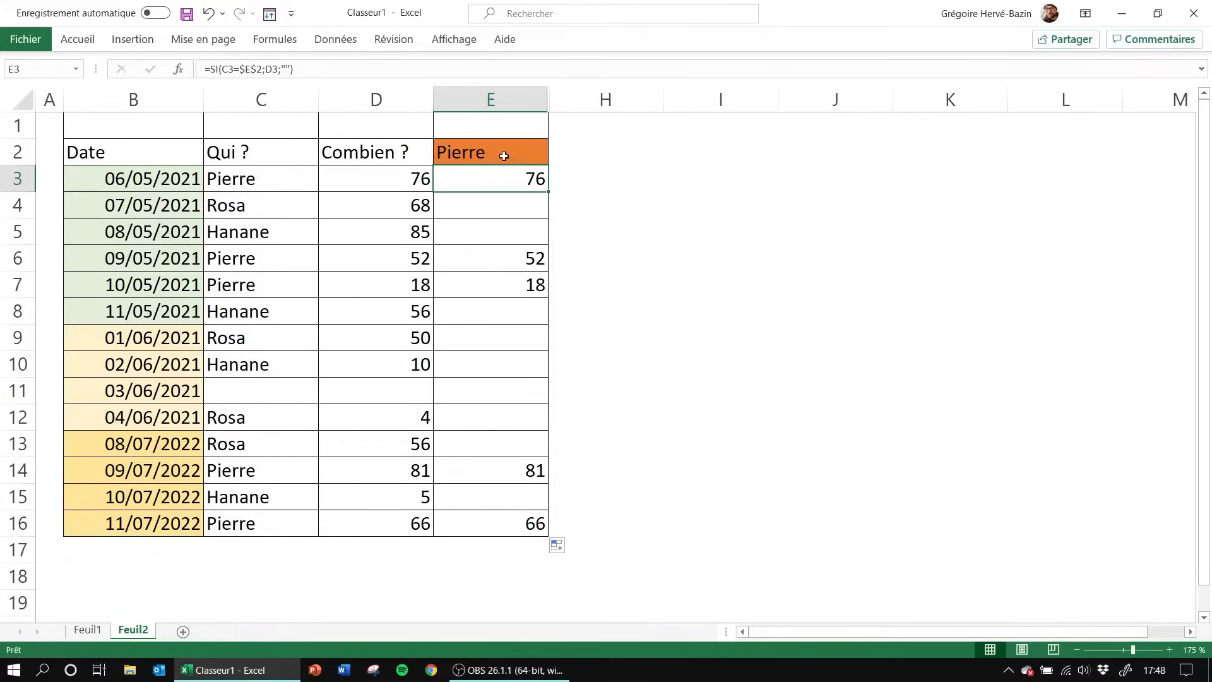
Total the amounts of column E in cell E1 with =SOMME(E3:E16)
{"action": "left_click", "coordinate": [494, 131]}
{"action": "type", "text": "=somme("}
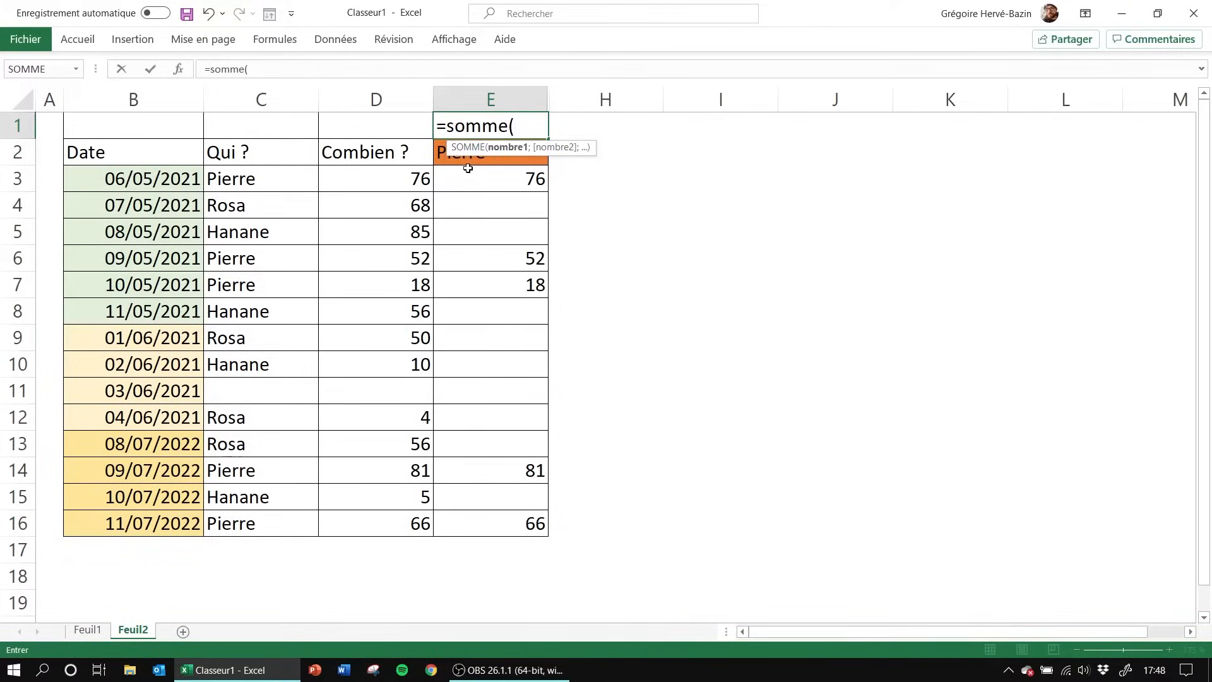
{"action": "left_click_drag", "start_coordinate": [468, 168], "coordinate": [487, 505]}
{"action": "type", "text": ")"}
{"action": "key", "text": "Return"}
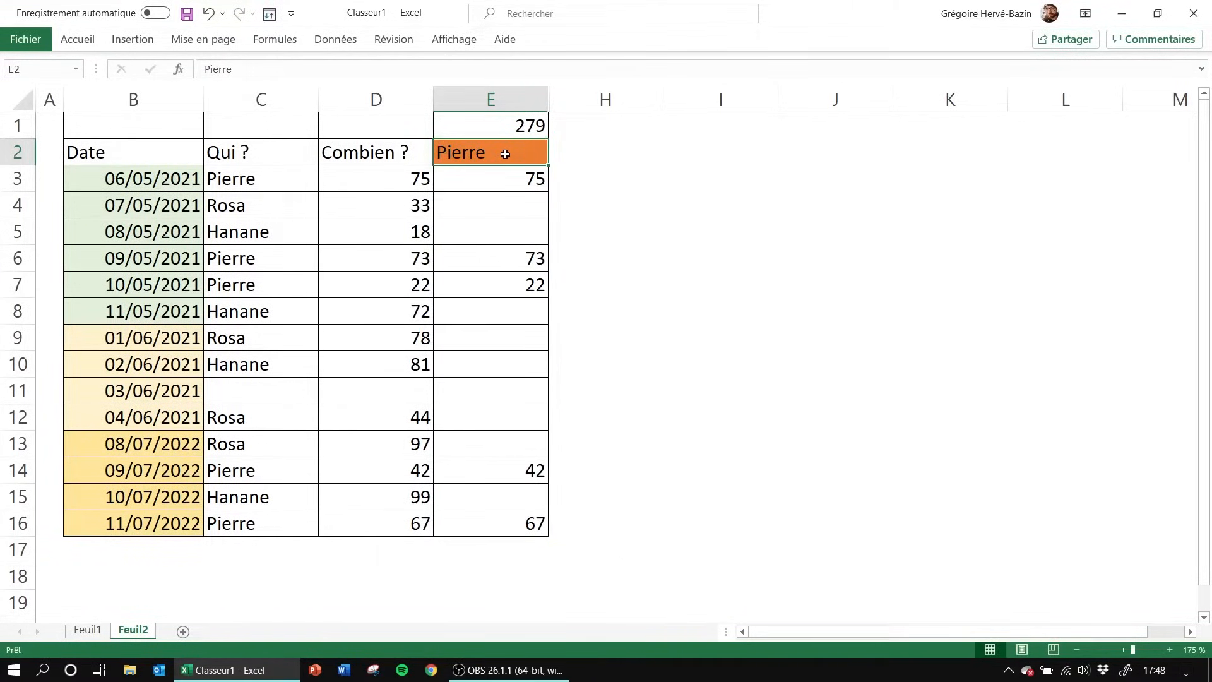
Replace the random-number formulas in D3:D16 with their values by pasting the copied range in place as Valeurs
{"action": "left_click_drag", "start_coordinate": [407, 188], "coordinate": [410, 512]}
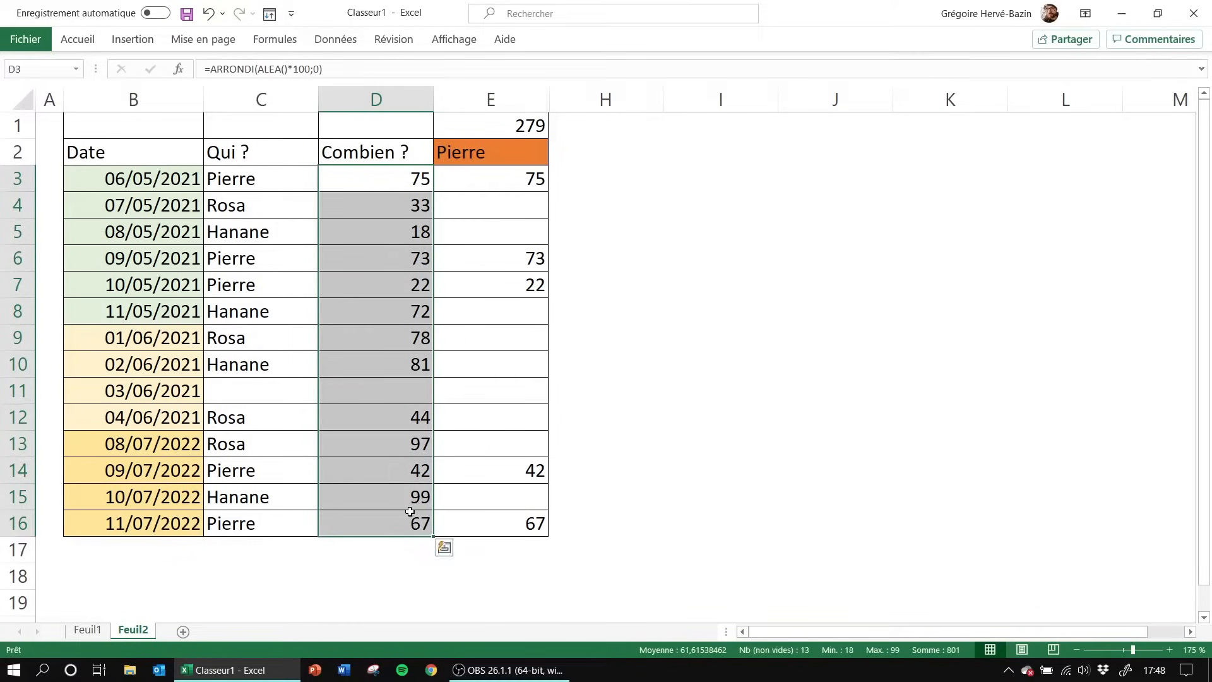
{"action": "key", "text": "ctrl+c"}
{"action": "key", "text": "ctrl+alt+v"}
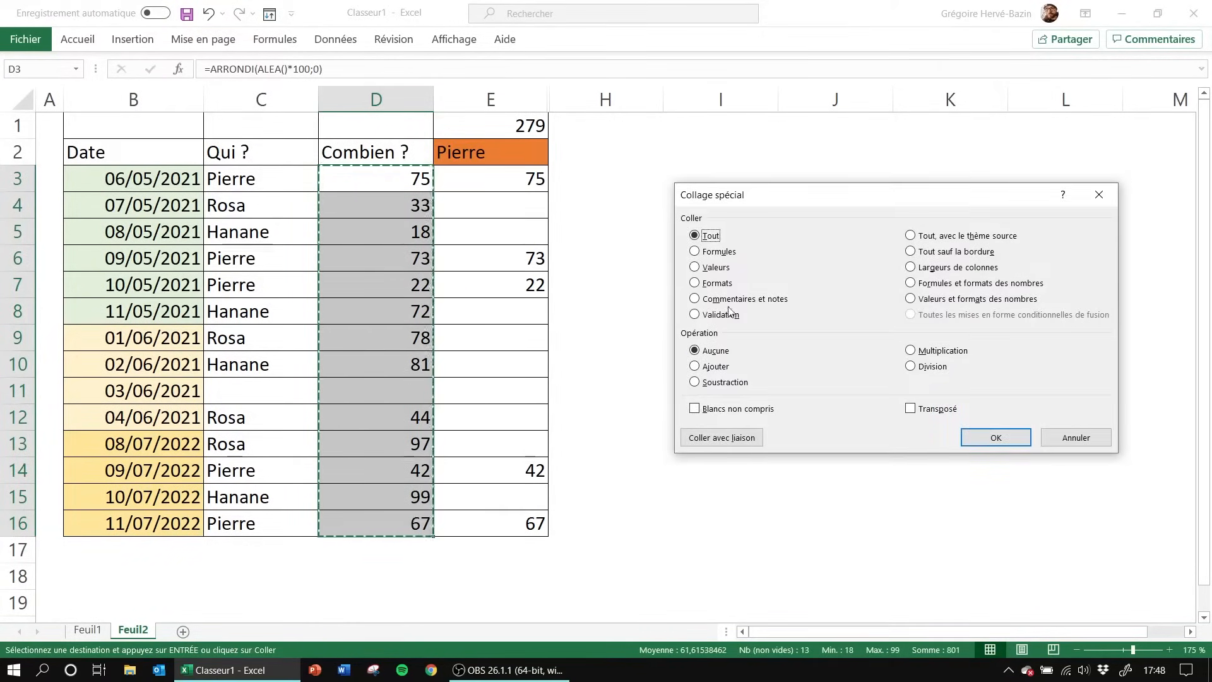
{"action": "left_click", "coordinate": [712, 267]}
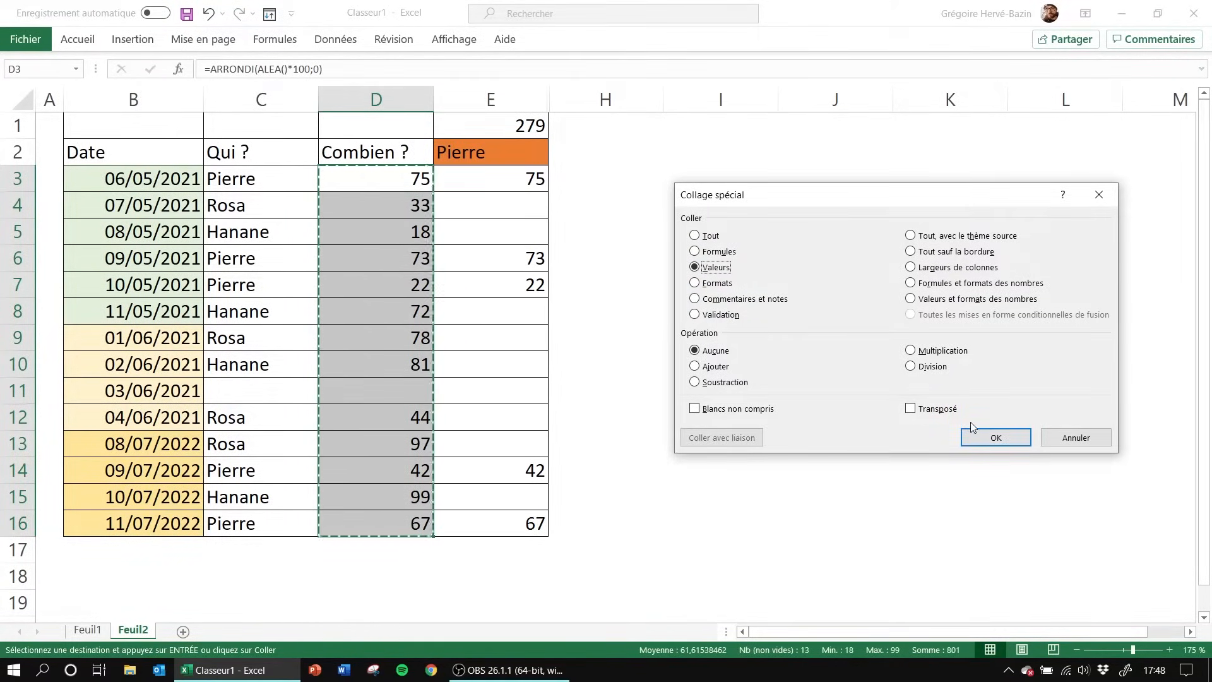
{"action": "left_click", "coordinate": [985, 437]}
Clear the copy selection and replace the name in header cell E2 with the one in C4
{"action": "left_click", "coordinate": [476, 236]}
{"action": "left_click", "coordinate": [478, 152]}
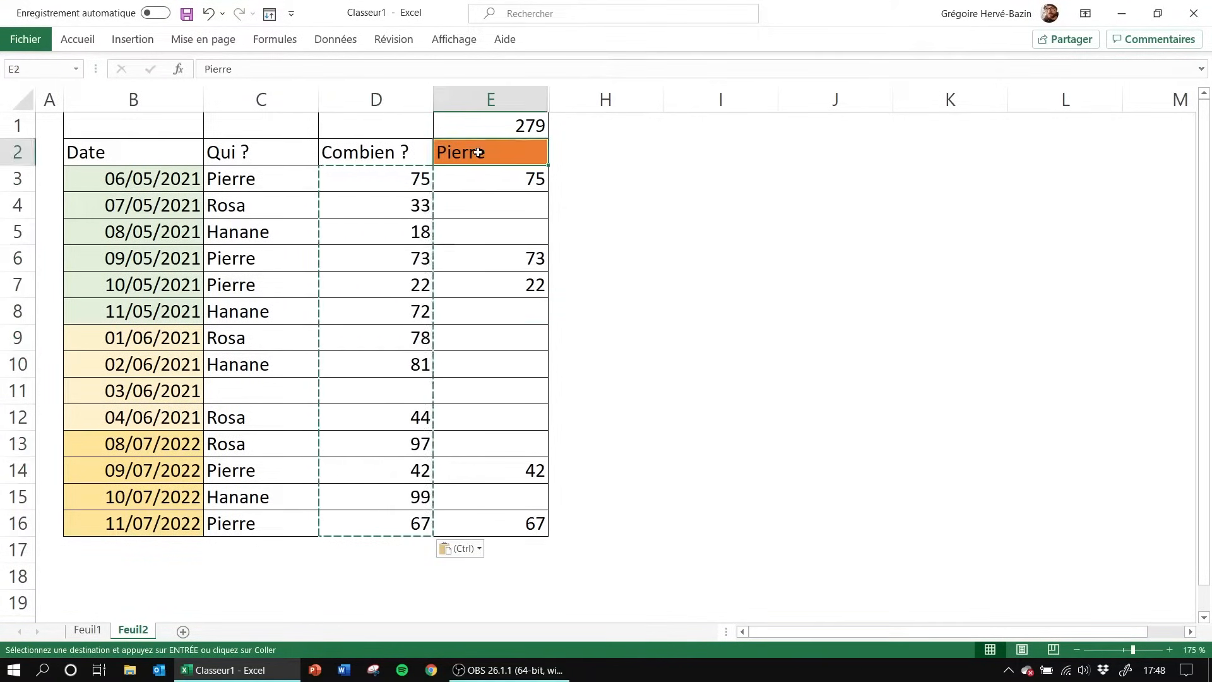
{"action": "key", "text": "Escape"}
{"action": "type", "text": "Rodsa"}
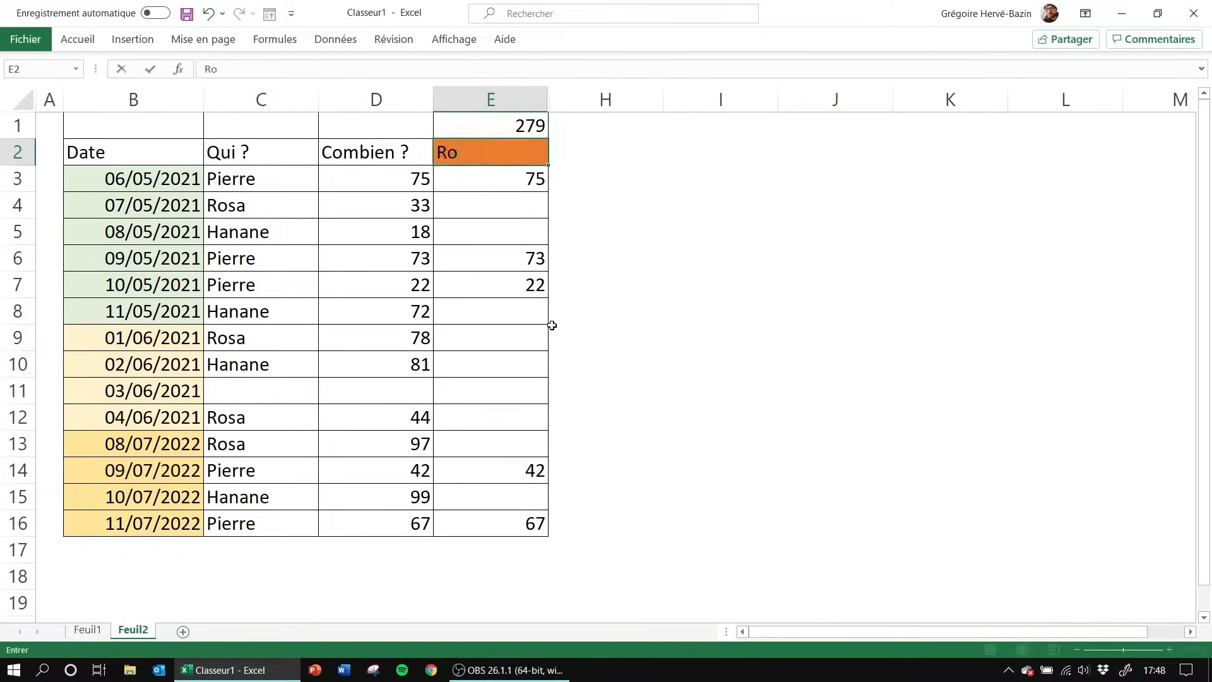
{"action": "key", "text": "BackSpace"}
{"action": "key", "text": "BackSpace"}
{"action": "key", "text": "BackSpace"}
{"action": "type", "text": "sa"}
{"action": "key", "text": "Return"}
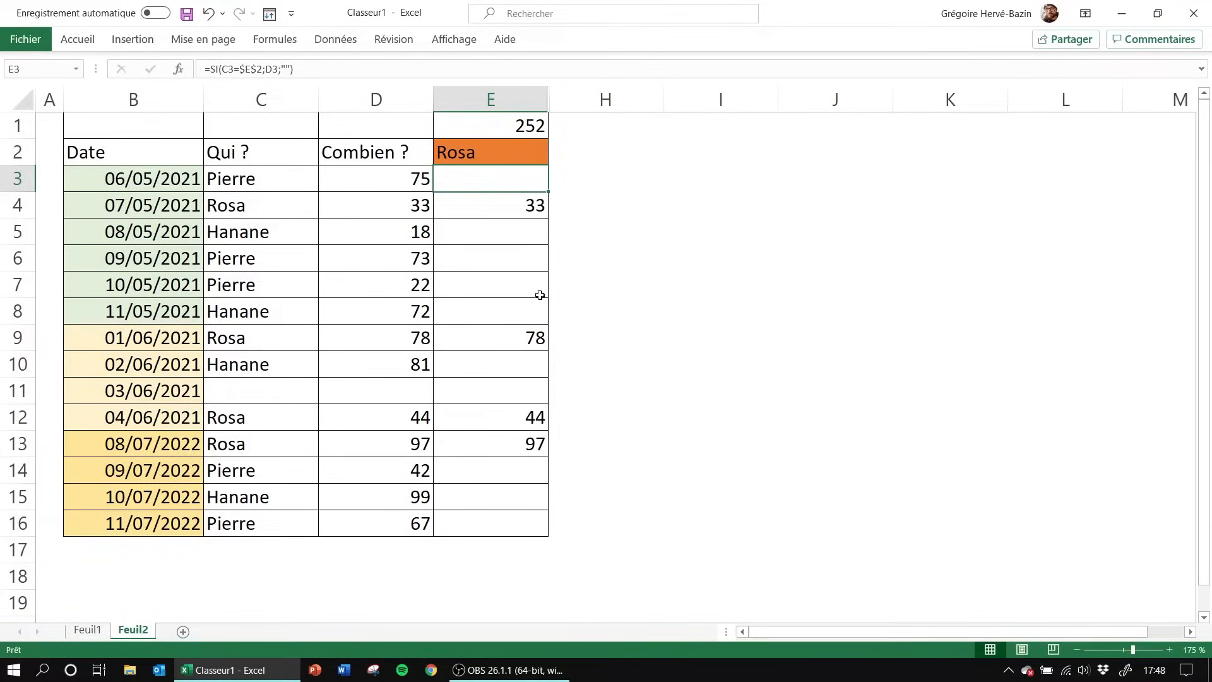
Replace the name in header cell E2 with the one in C5, and review the formulas in E1 and E3
{"action": "left_click", "coordinate": [488, 159]}
{"action": "type", "text": "Hanane"}
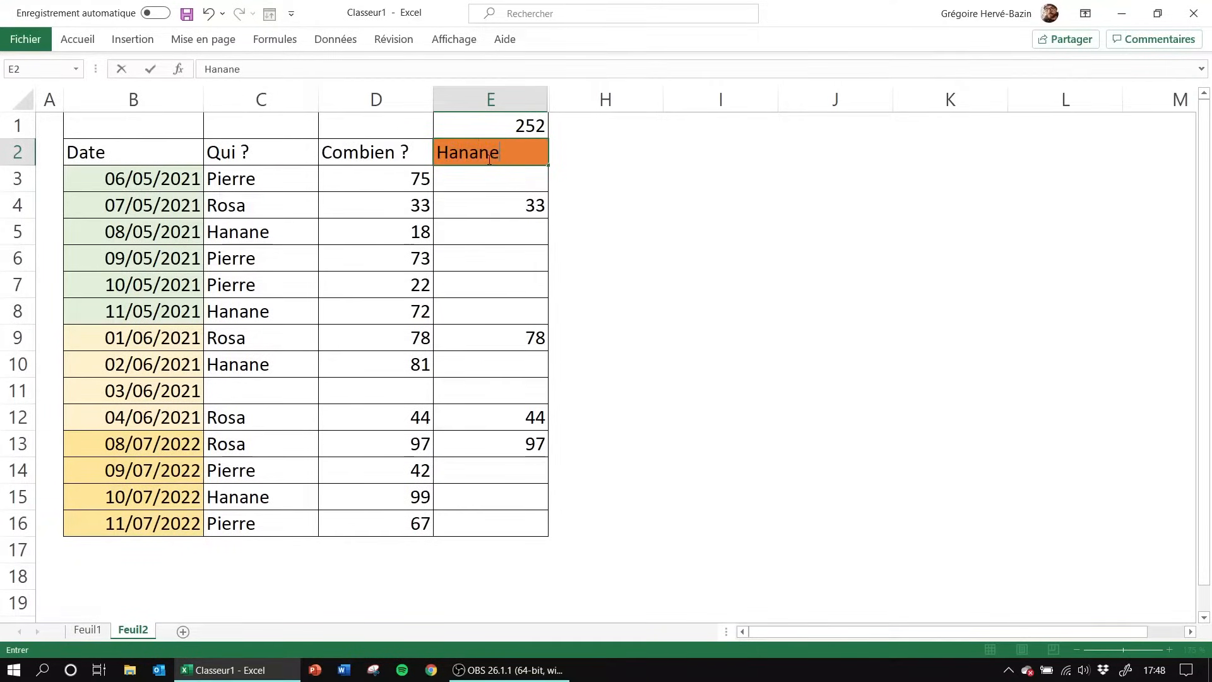
{"action": "key", "text": "Return"}
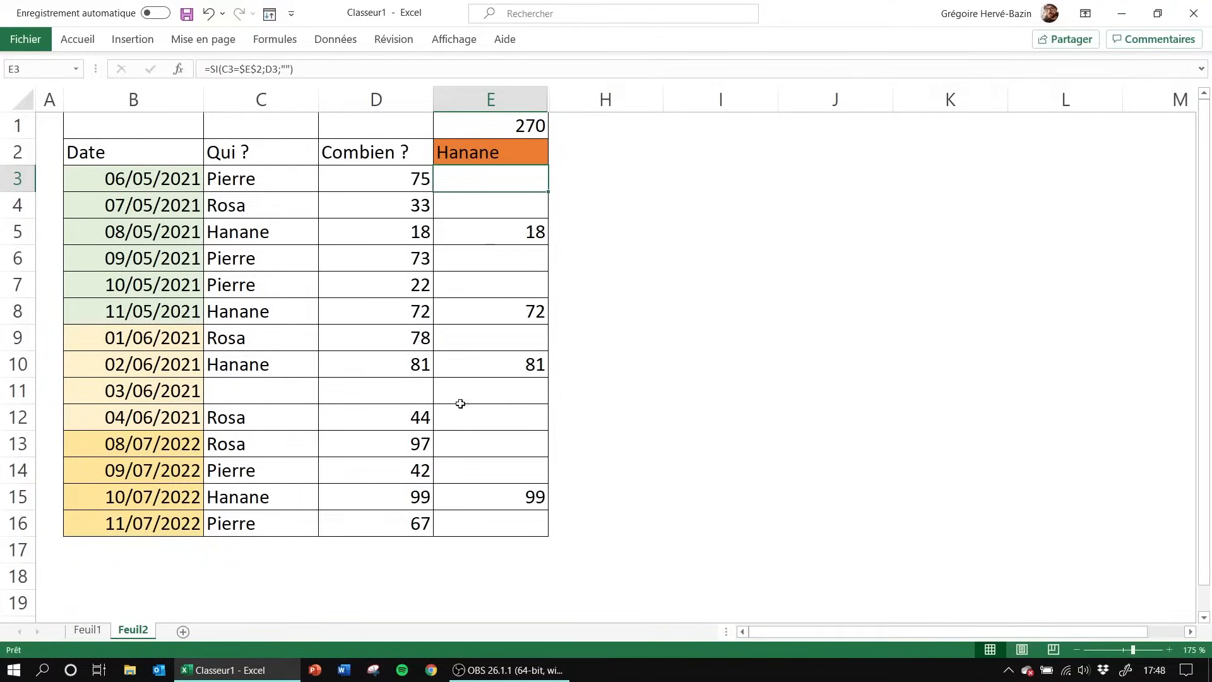
{"action": "left_click", "coordinate": [503, 125]}
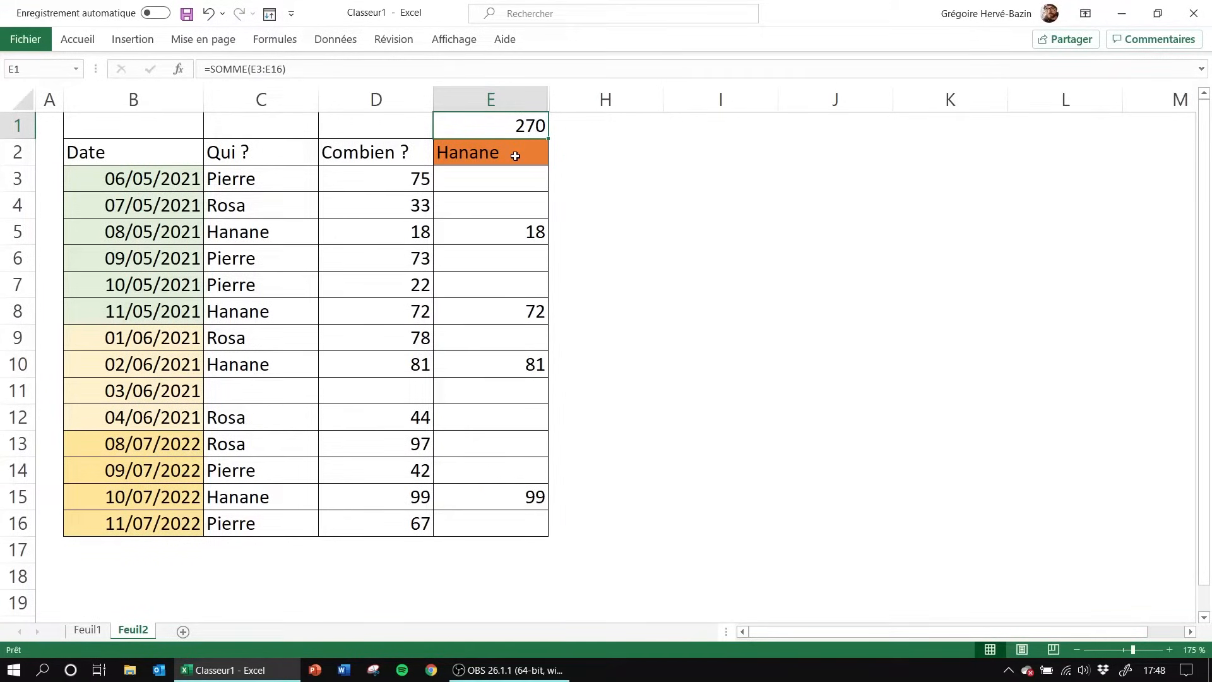
{"action": "left_click", "coordinate": [479, 153]}
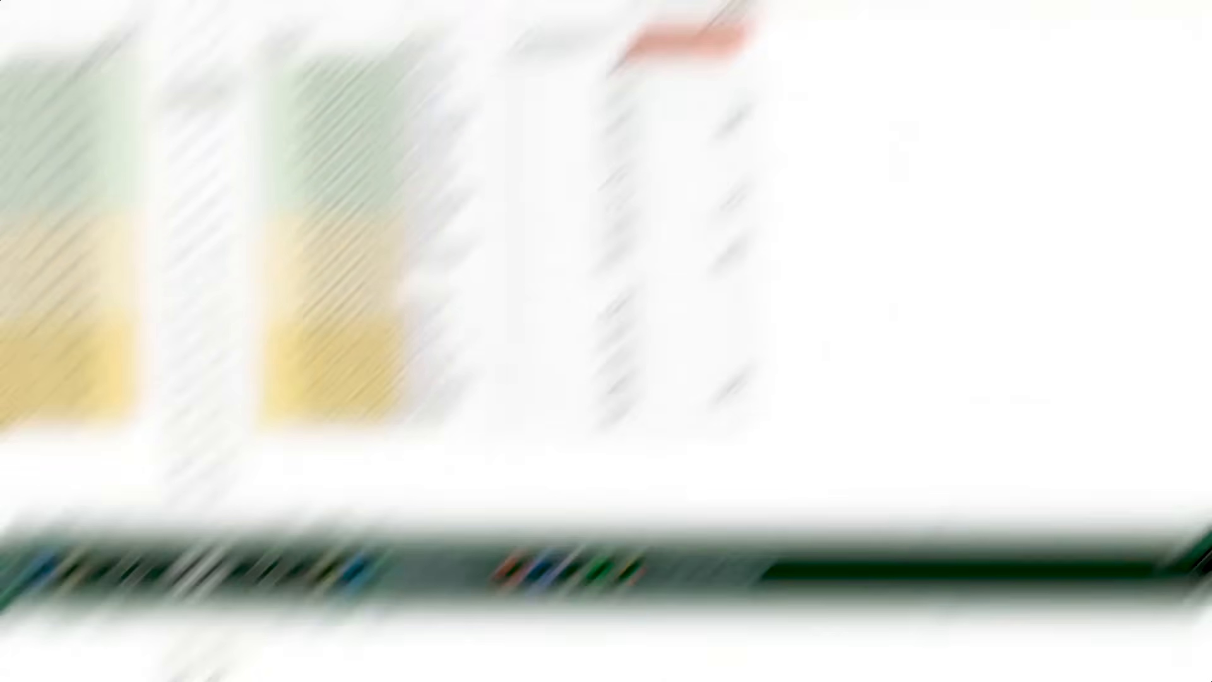
{"action": "left_click", "coordinate": [498, 180]}
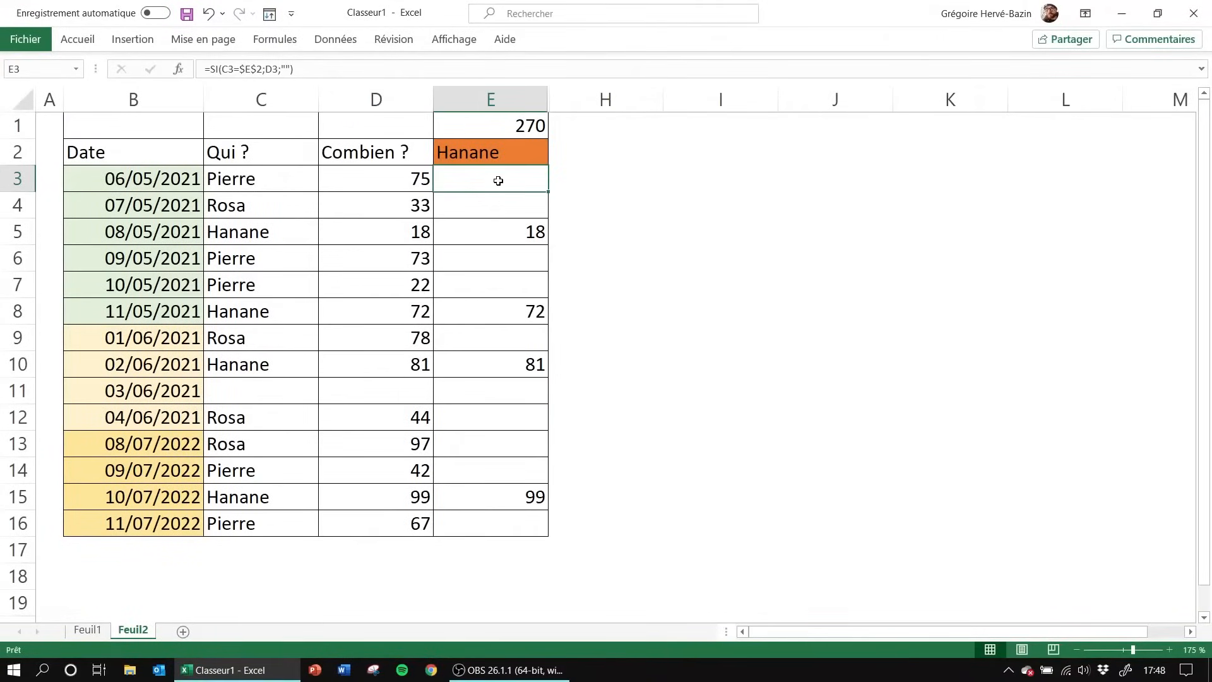
{"action": "left_click", "coordinate": [482, 153]}
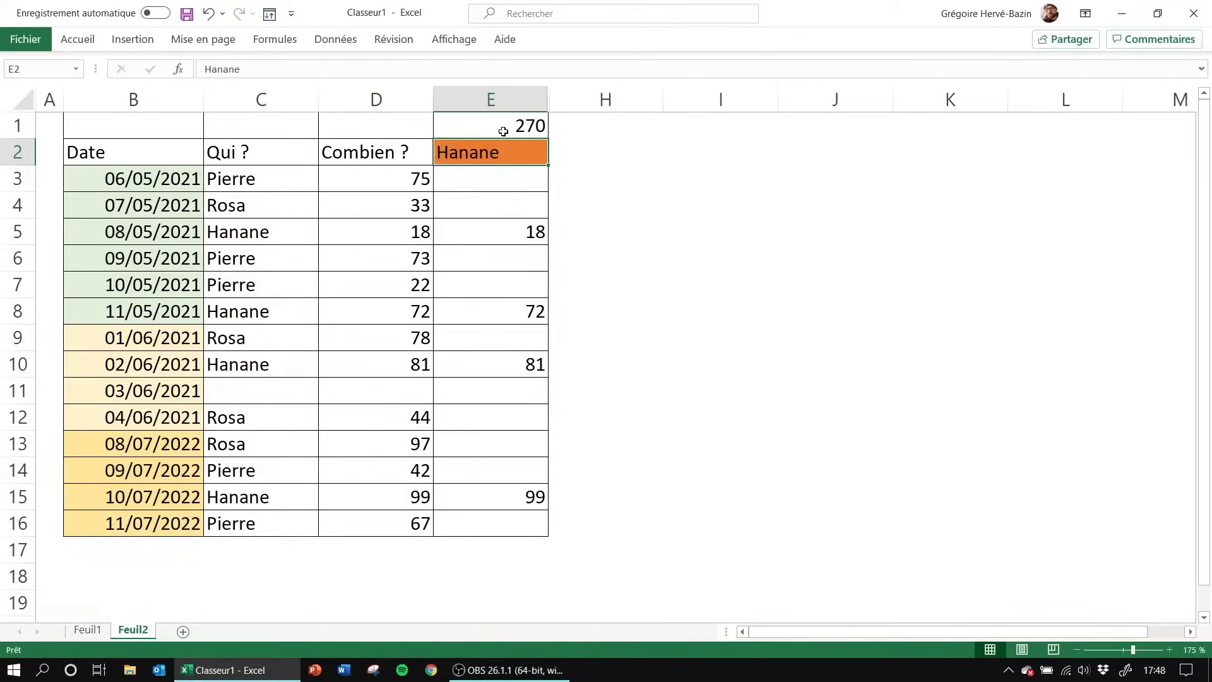
Review the SOMME formula in cell E1 and the helper column E2:E16 that feeds it
{"action": "left_click", "coordinate": [503, 132]}
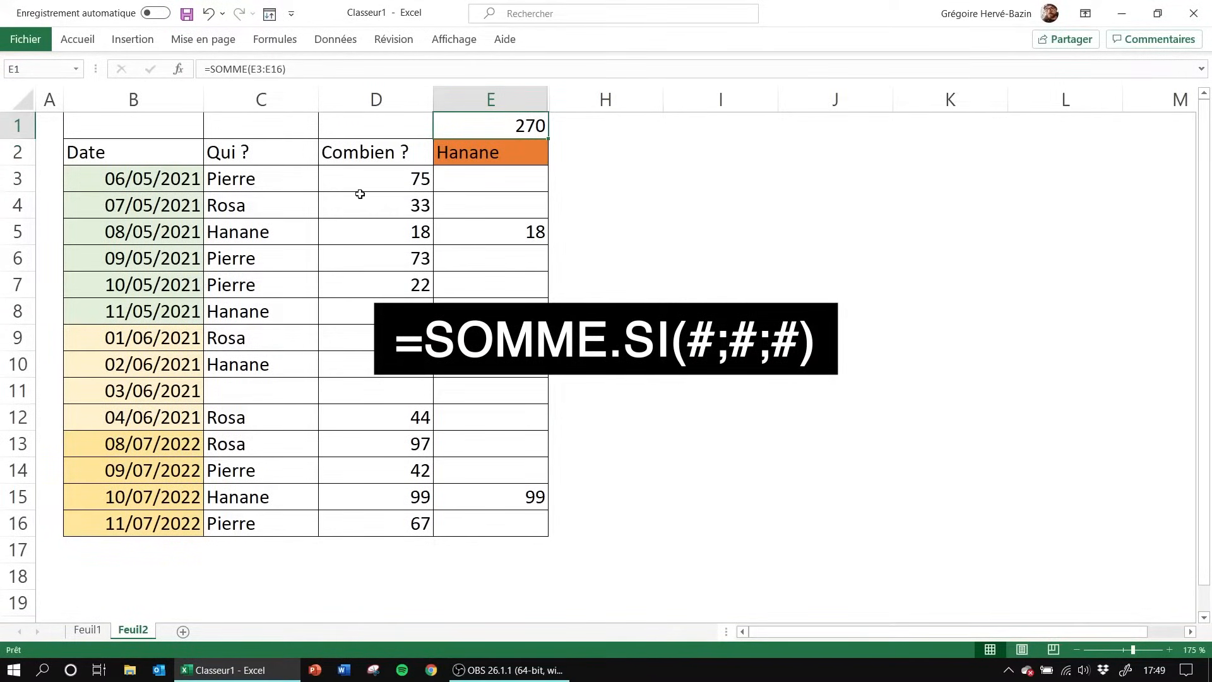
{"action": "left_click_drag", "start_coordinate": [476, 157], "coordinate": [494, 518]}
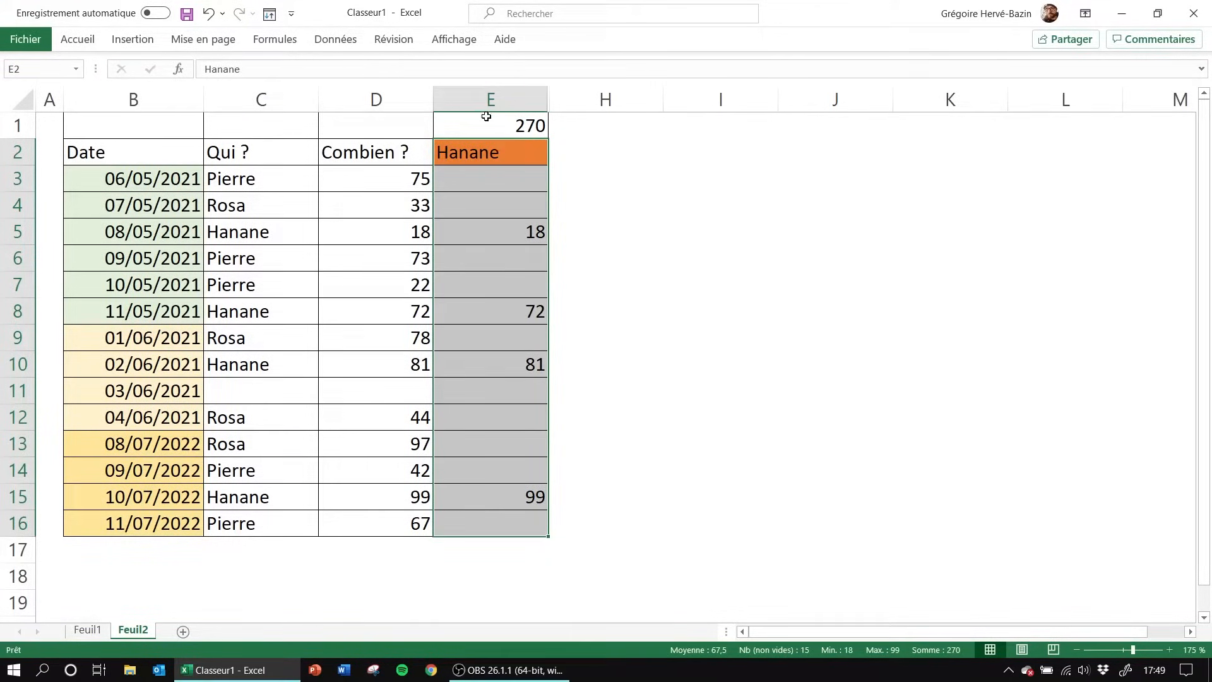
{"action": "left_click", "coordinate": [486, 117]}
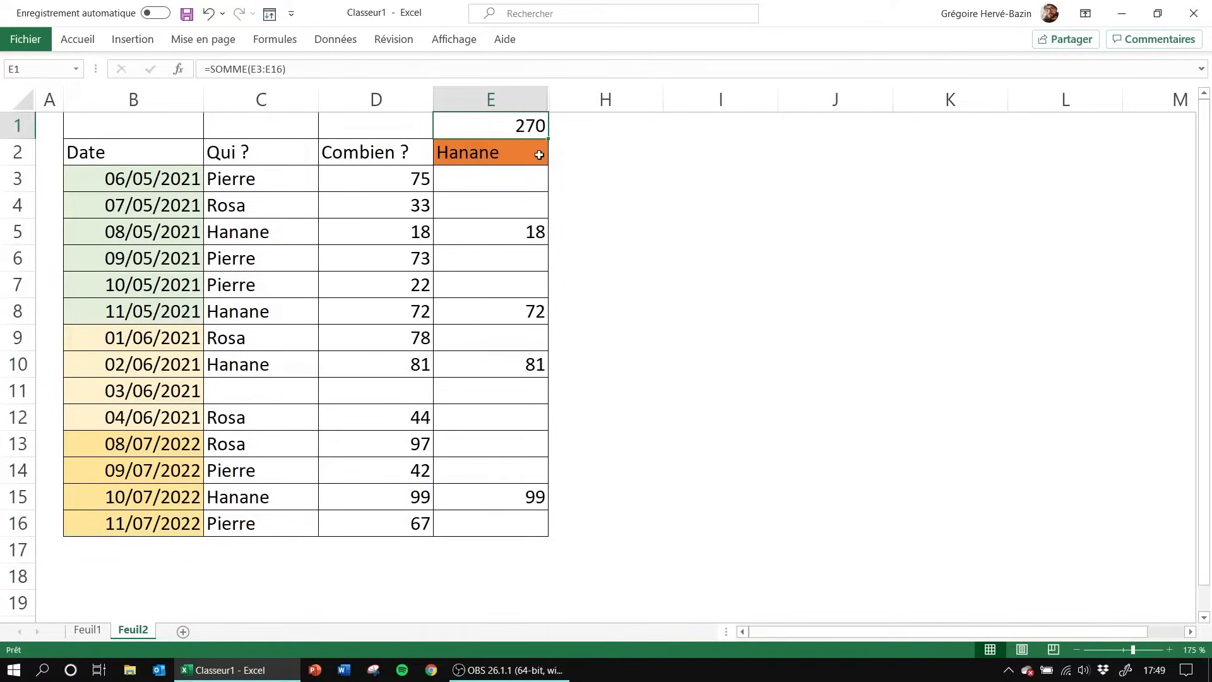
Begin a SOMME.SI formula in the empty cell I2
{"action": "left_click", "coordinate": [727, 143]}
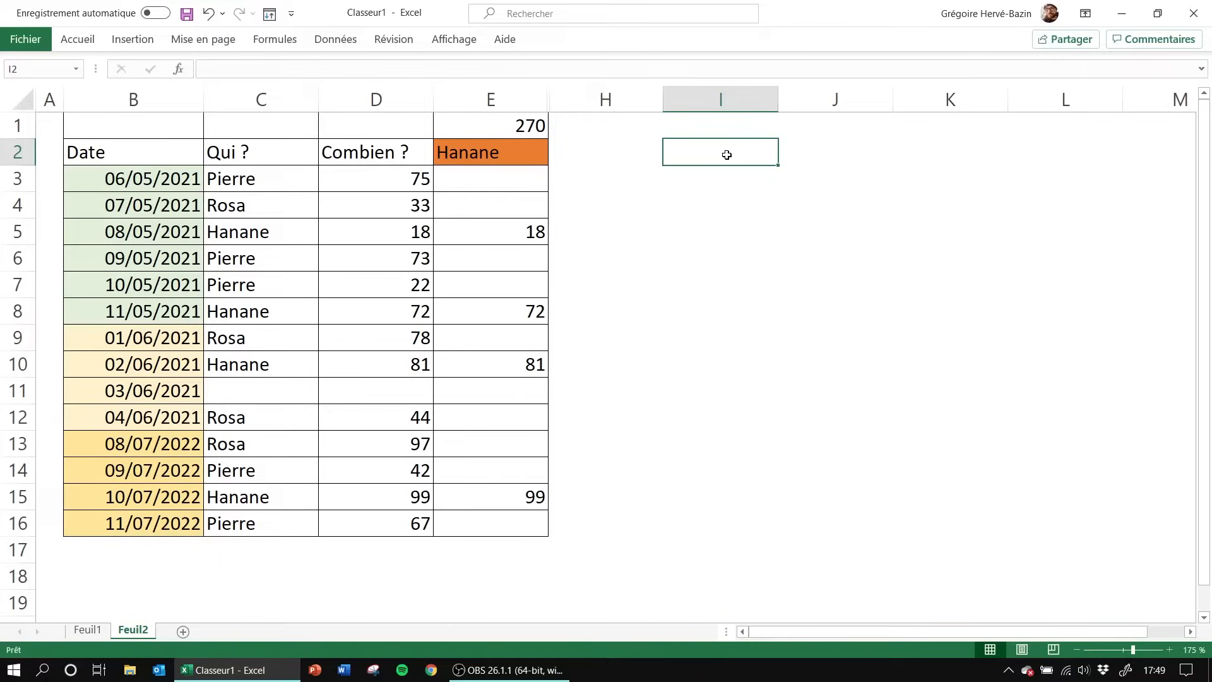
{"action": "type", "text": "=souù"}
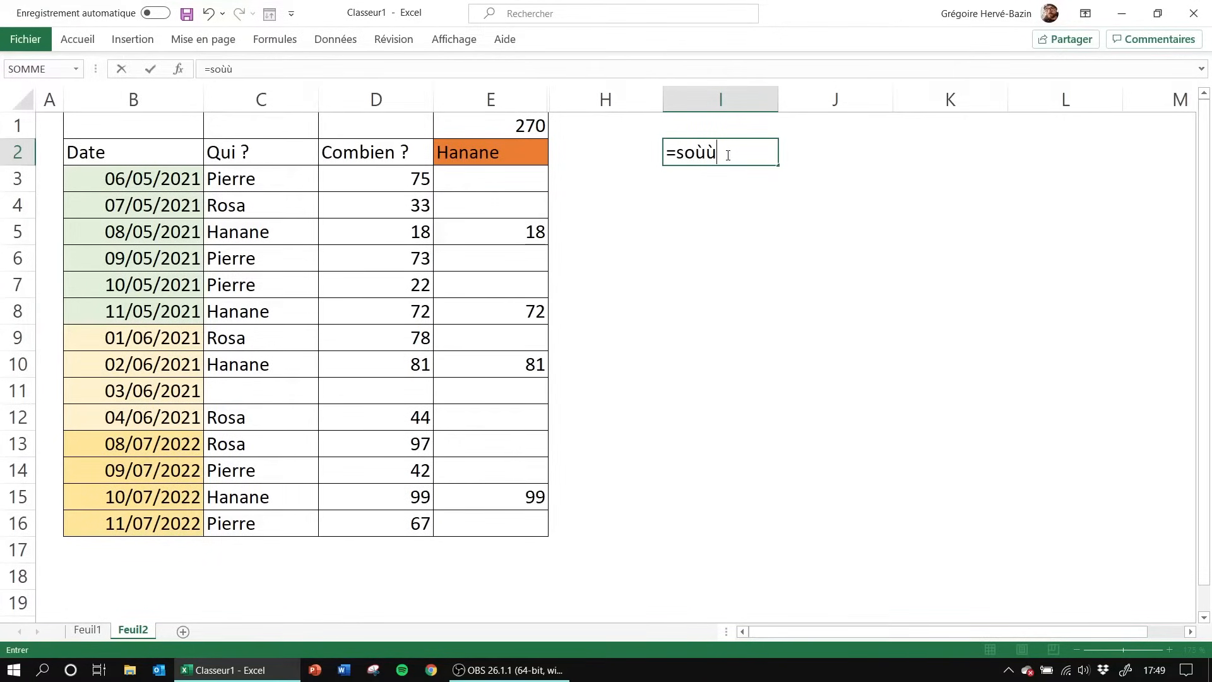
{"action": "key", "text": "BackSpace"}
{"action": "key", "text": "BackSpace"}
{"action": "type", "text": "mme"}
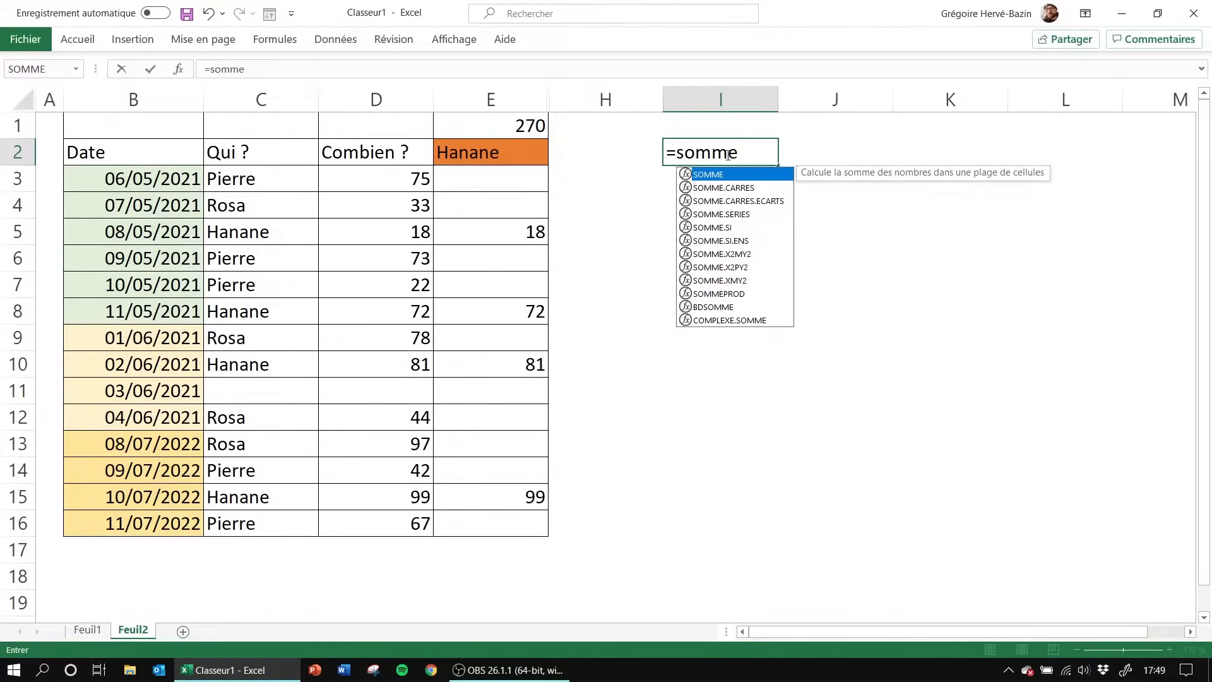
{"action": "type", "text": ".so"}
{"action": "key", "text": "BackSpace"}
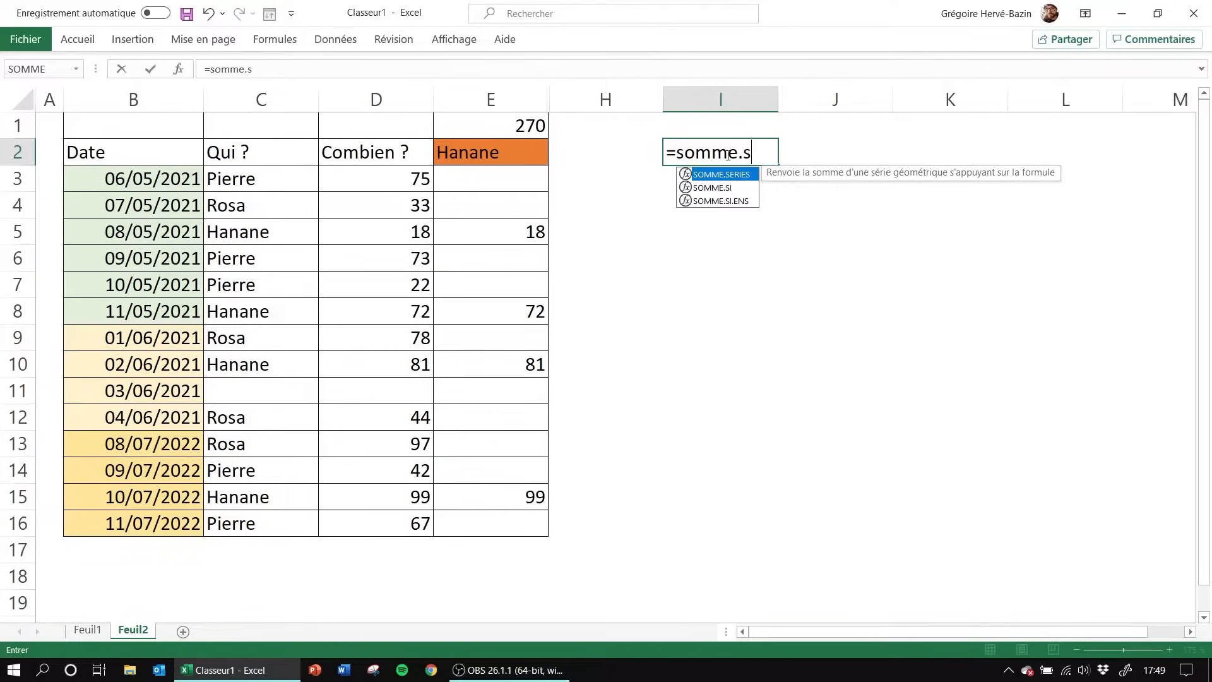
{"action": "type", "text": "i("}
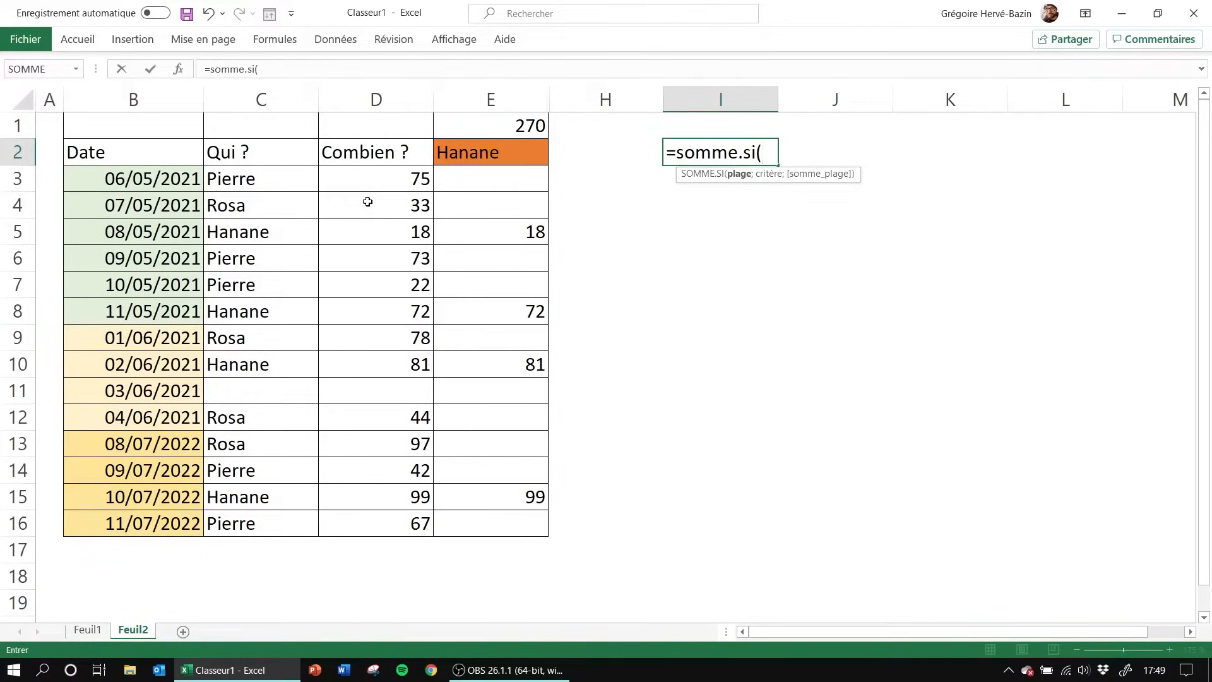
Fill in the SOMME.SI arguments with range C3:C16, criterion E2 and sum range D3:D16
{"action": "left_click", "coordinate": [274, 178]}
{"action": "left_click_drag", "start_coordinate": [274, 178], "coordinate": [283, 511]}
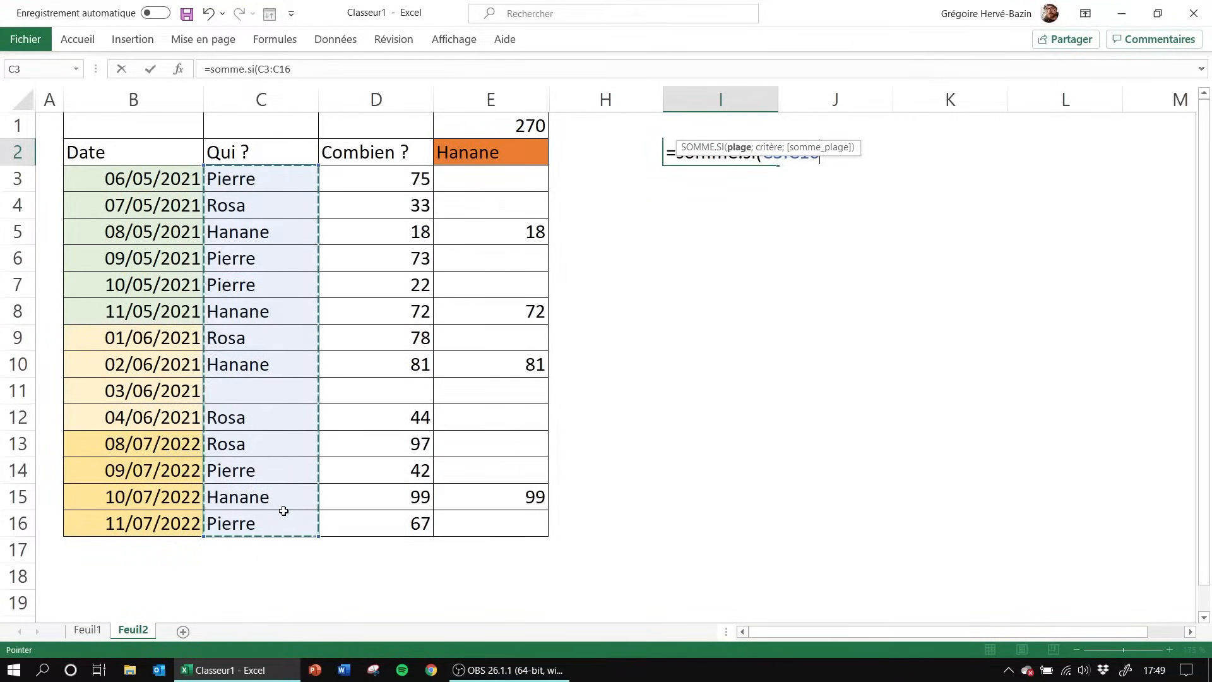
{"action": "type", "text": ";"}
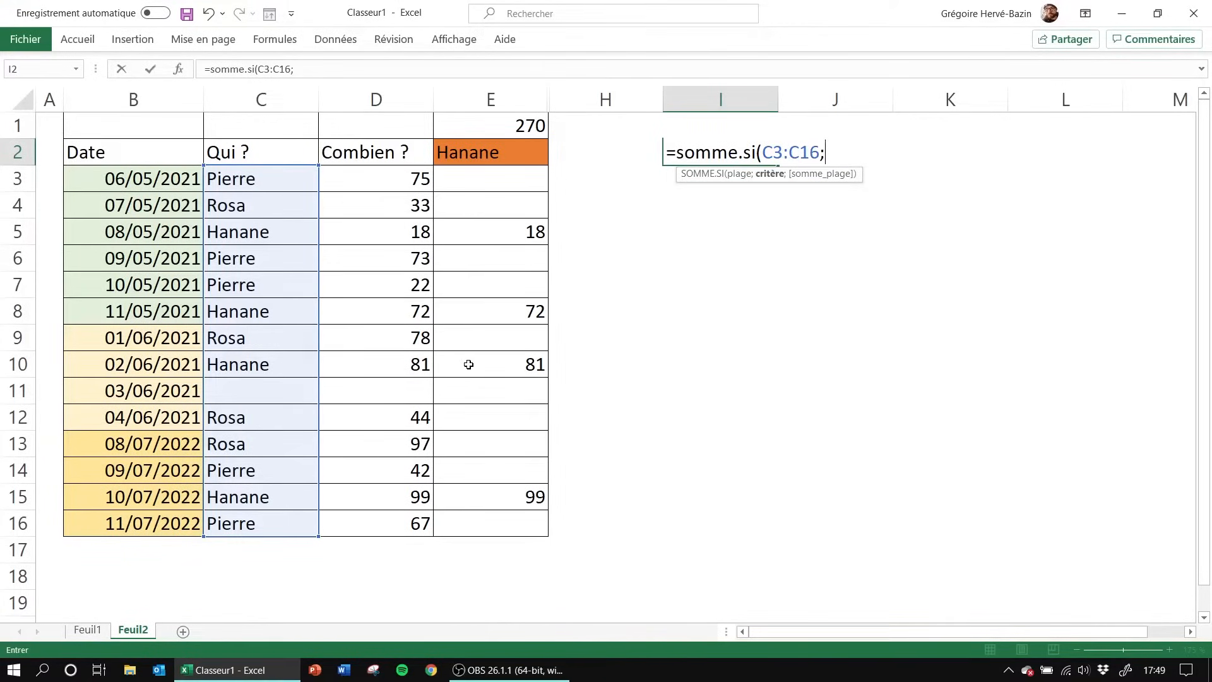
{"action": "left_click", "coordinate": [474, 153]}
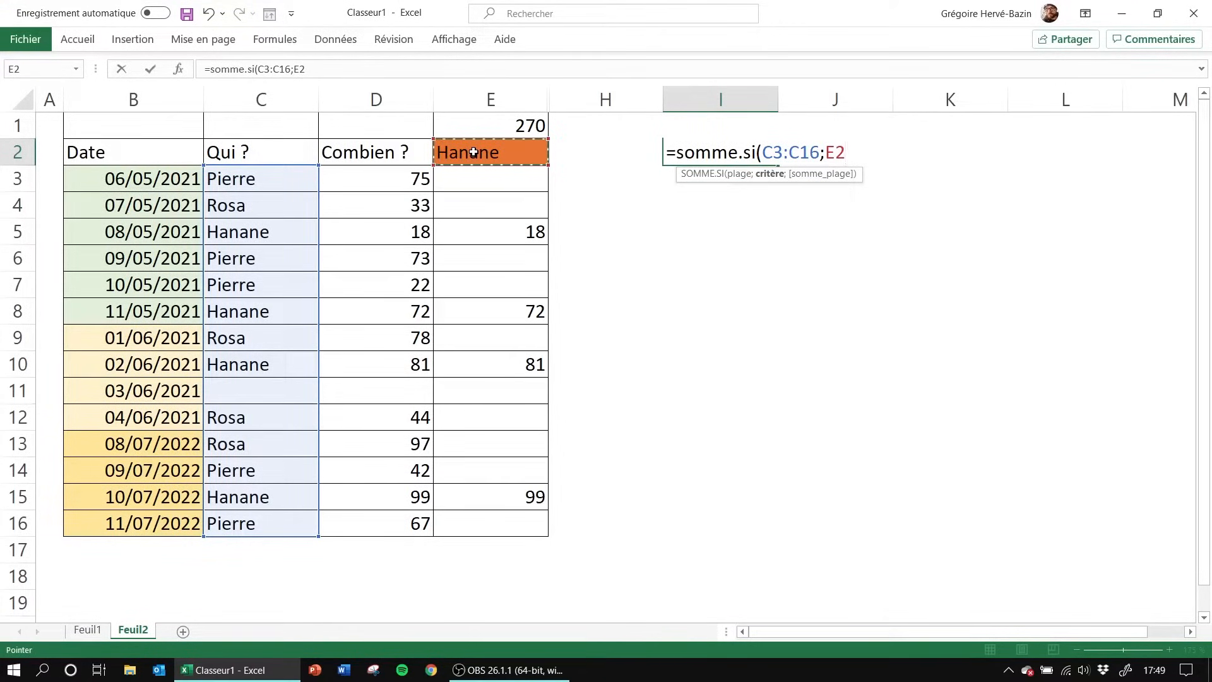
{"action": "type", "text": ";"}
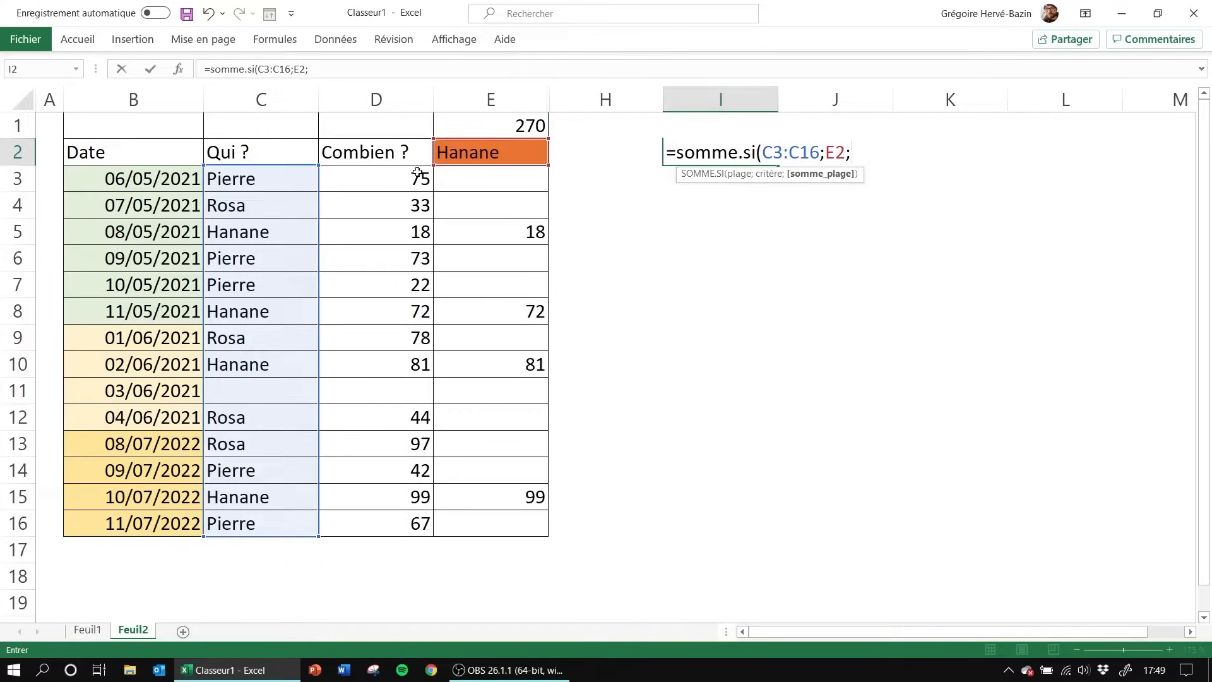
{"action": "left_click_drag", "start_coordinate": [403, 177], "coordinate": [387, 526]}
{"action": "type", "text": ")"}
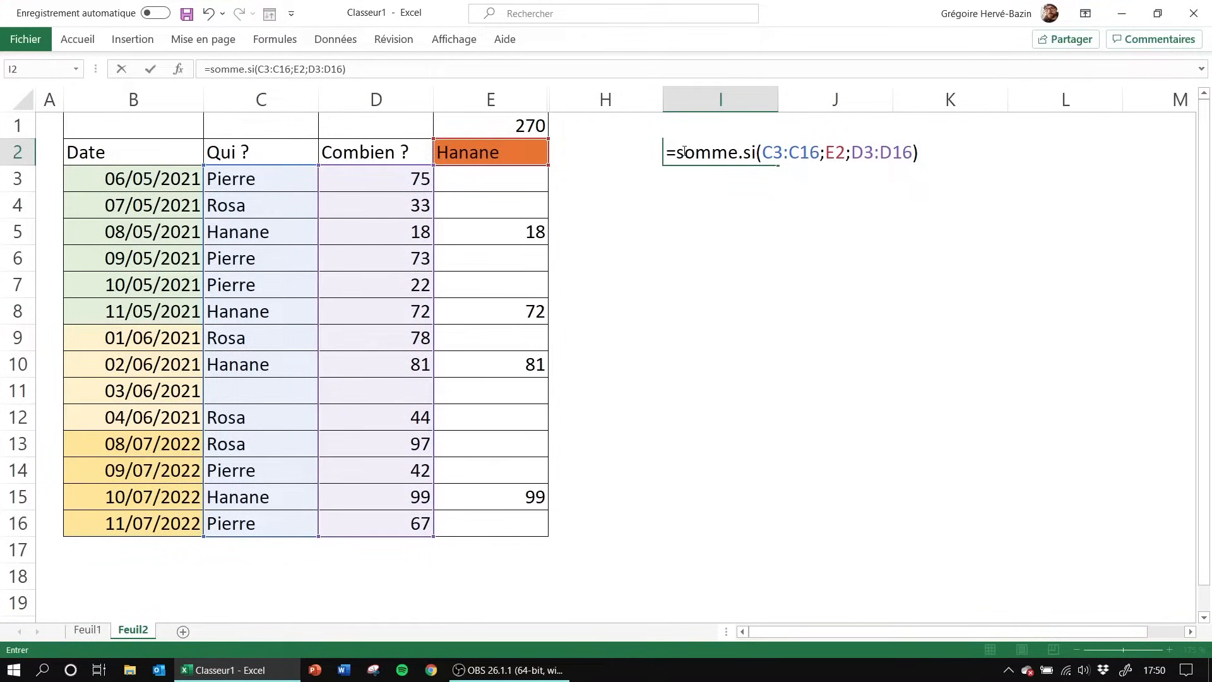
Clear all the SOMME.SI arguments in I2 and reselect C3:C16 as the criteria range
{"action": "left_click_drag", "start_coordinate": [679, 152], "coordinate": [990, 154]}
{"action": "left_click", "coordinate": [976, 155]}
{"action": "left_click_drag", "start_coordinate": [766, 152], "coordinate": [966, 137]}
{"action": "key", "text": "BackSpace"}
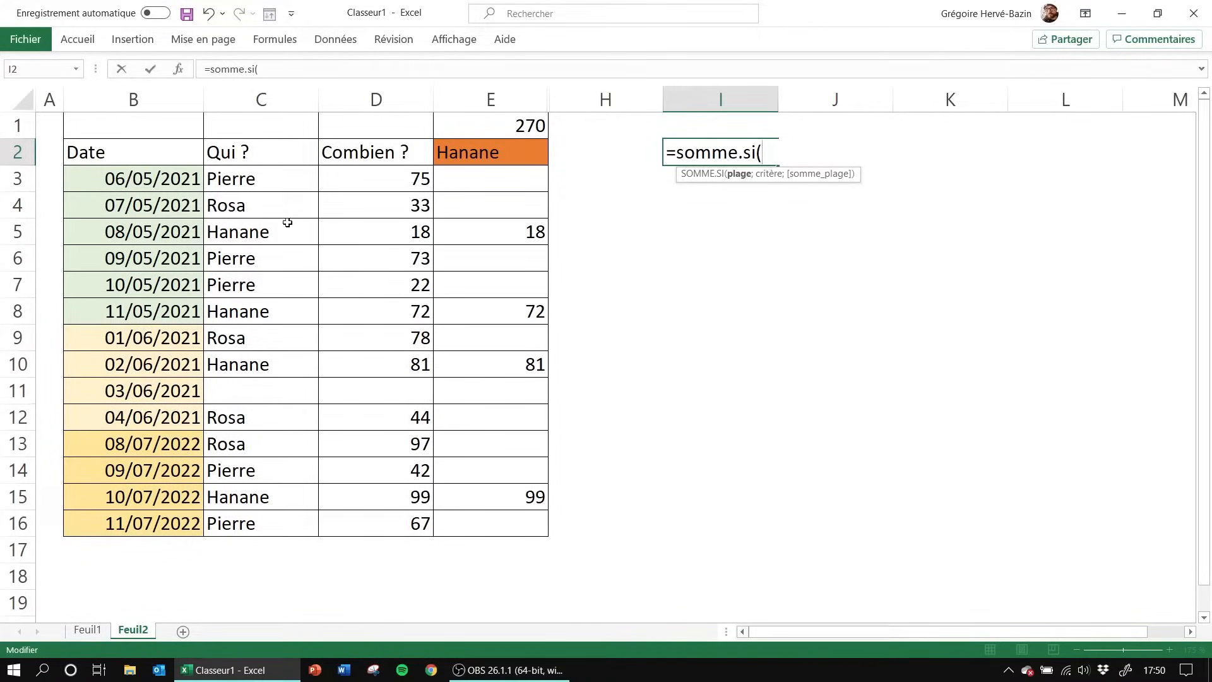
{"action": "left_click_drag", "start_coordinate": [275, 184], "coordinate": [255, 521]}
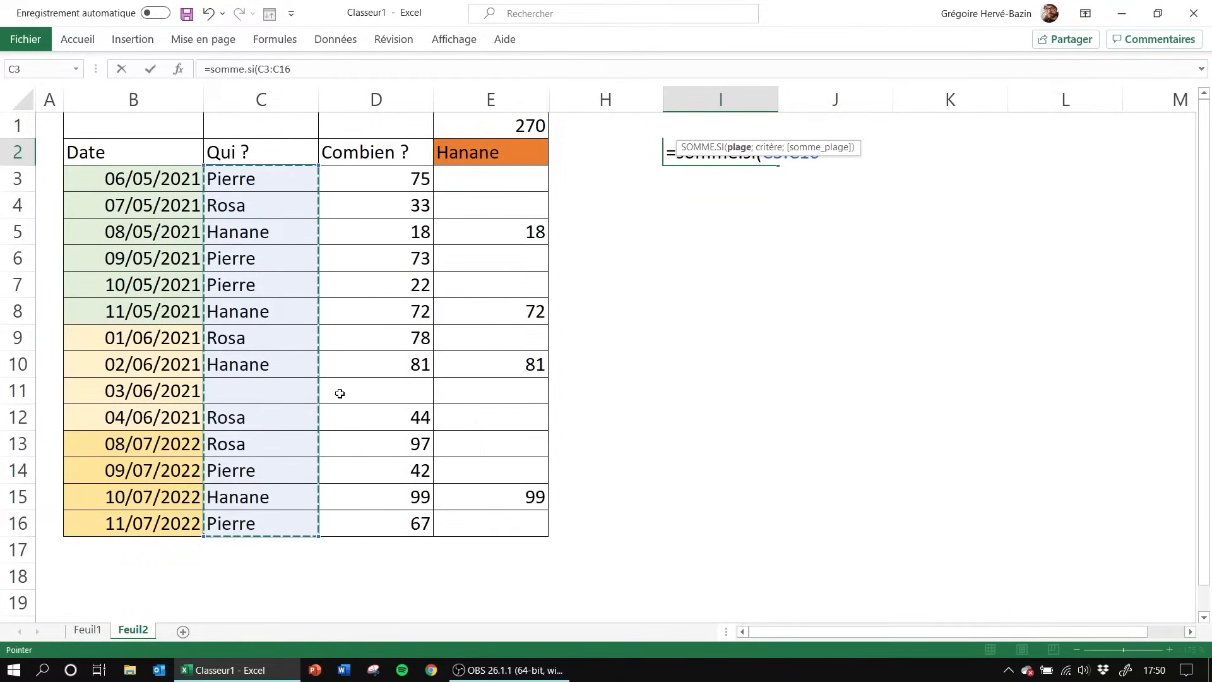
{"action": "type", "text": ";"}
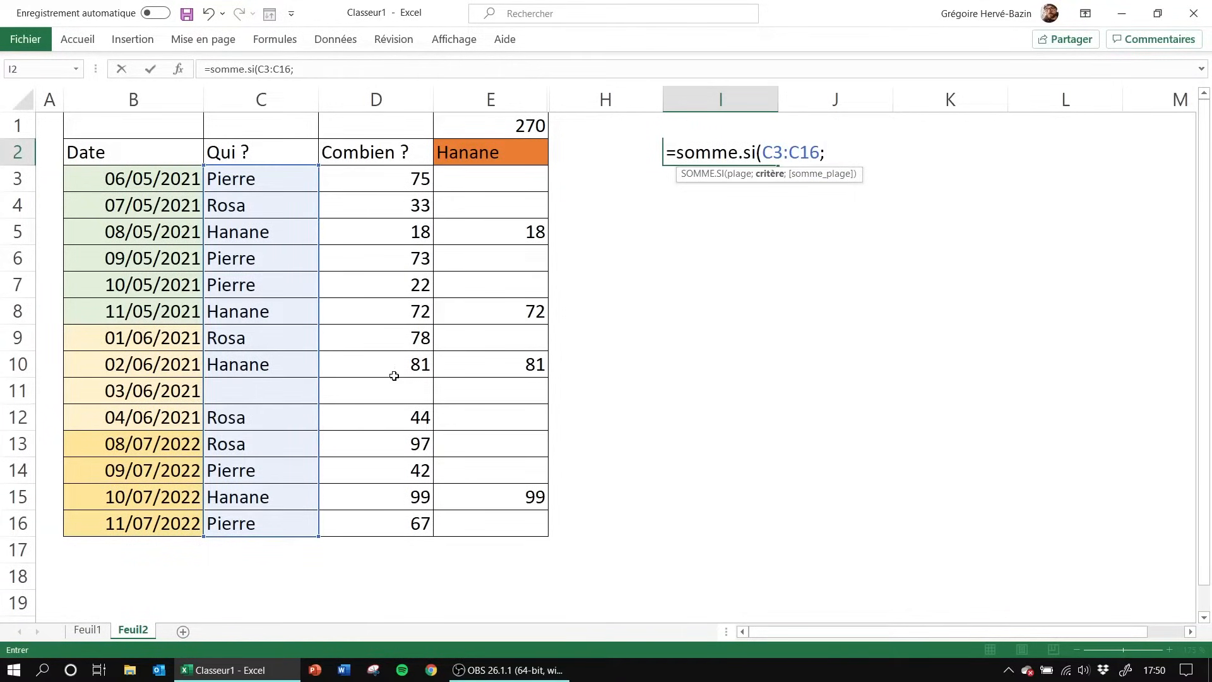
{"action": "type", "text": "Pierre"}
{"action": "key", "text": "BackSpace"}
{"action": "key", "text": "BackSpace"}
{"action": "key", "text": "BackSpace"}
{"action": "key", "text": "BackSpace"}
{"action": "key", "text": "BackSpace"}
{"action": "key", "text": "BackSpace"}
Set the SOMME.SI criterion to the absolute reference $E$2 and enter the formula without a sum range
{"action": "left_click", "coordinate": [484, 151]}
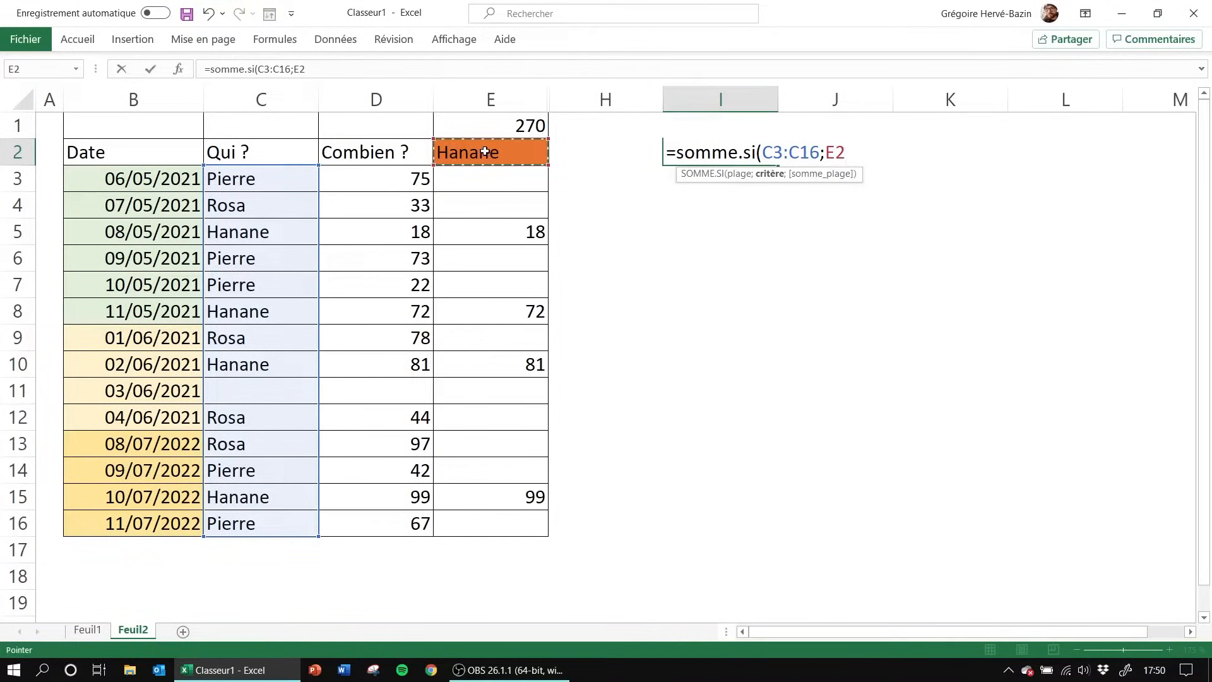
{"action": "key", "text": "F4"}
{"action": "type", "text": ")"}
{"action": "key", "text": "Return"}
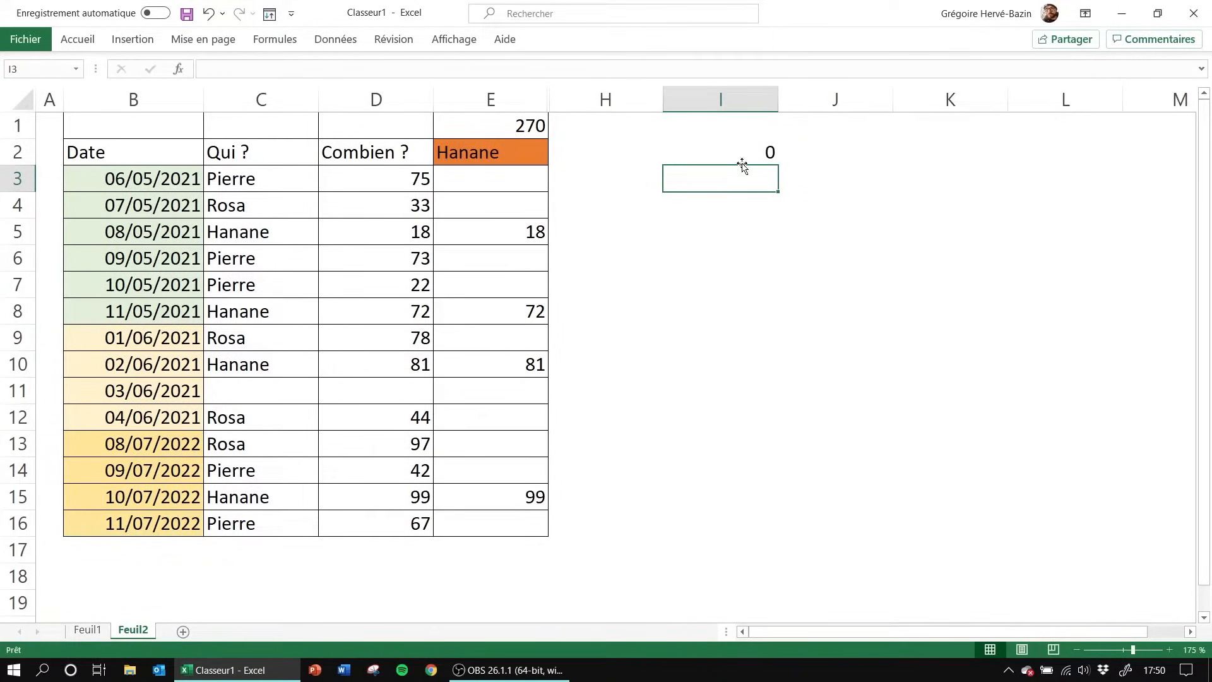
Add D3:D16 as the sum range of the SOMME.SI formula in I2
{"action": "left_click", "coordinate": [760, 149]}
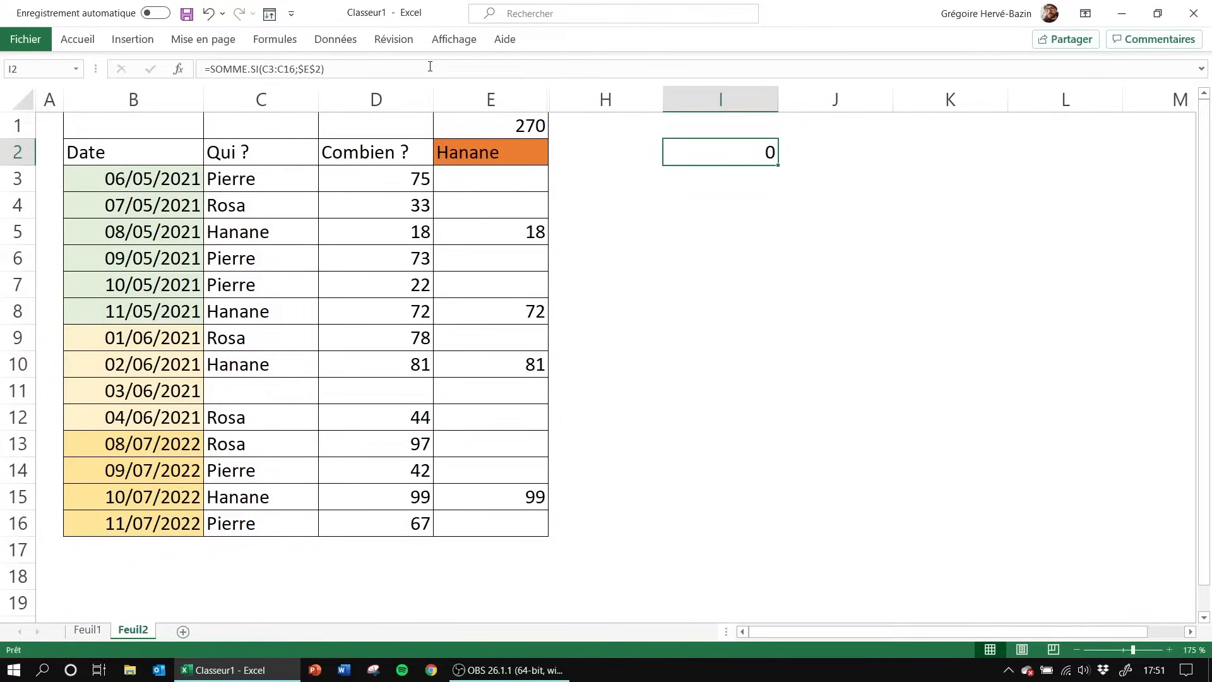
{"action": "double_click", "coordinate": [715, 149]}
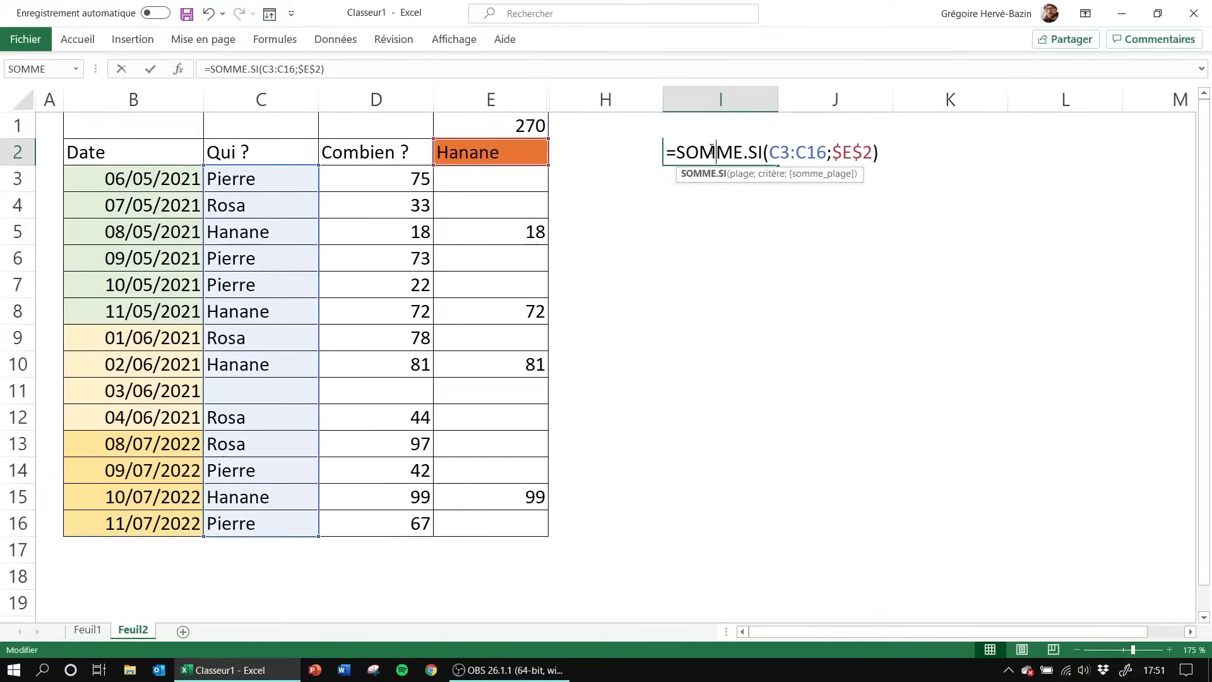
{"action": "left_click", "coordinate": [875, 152]}
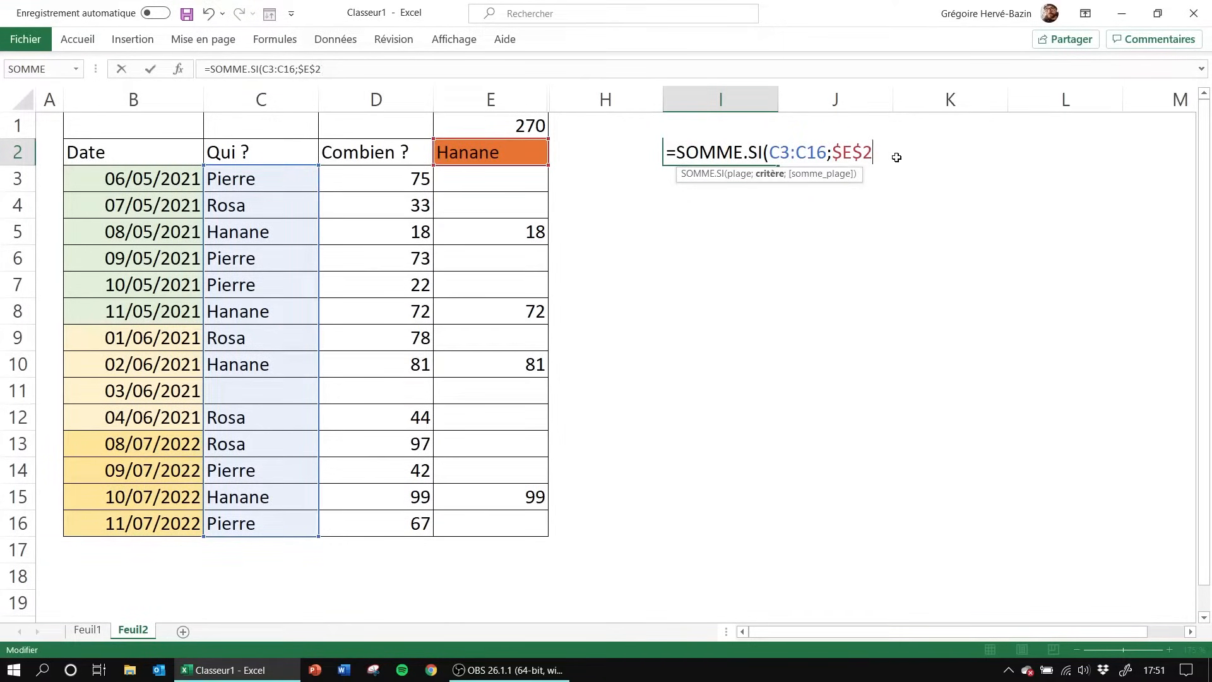
{"action": "type", "text": ";"}
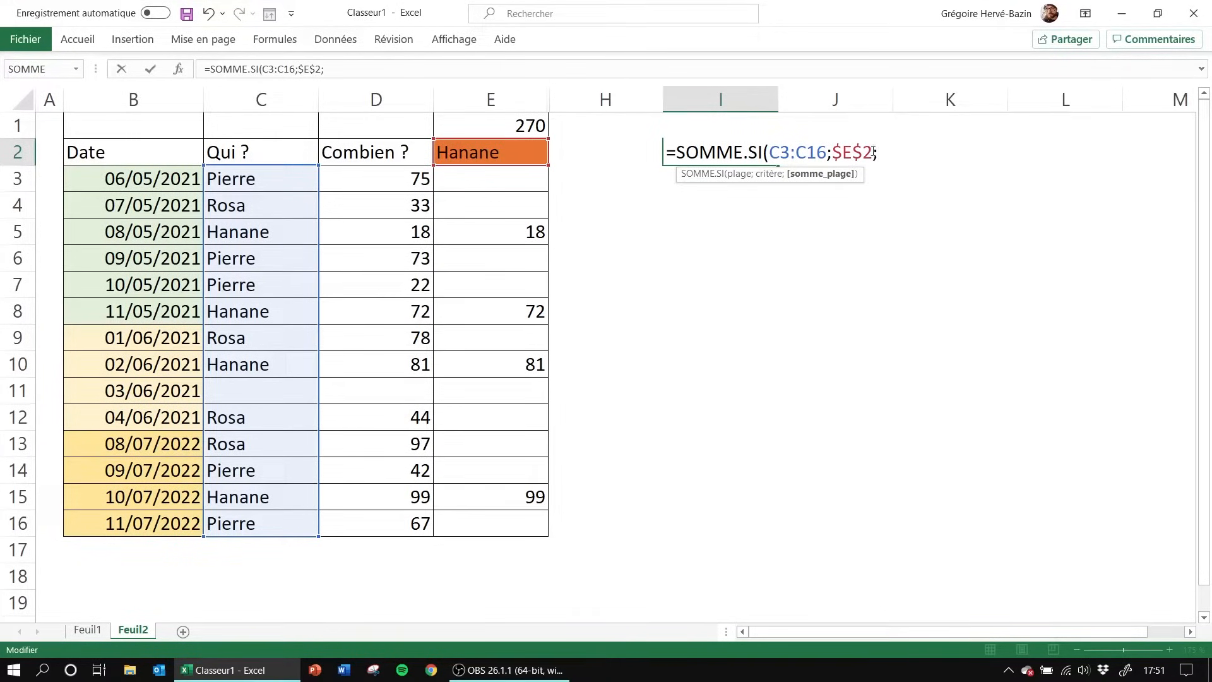
{"action": "left_click_drag", "start_coordinate": [368, 179], "coordinate": [379, 524]}
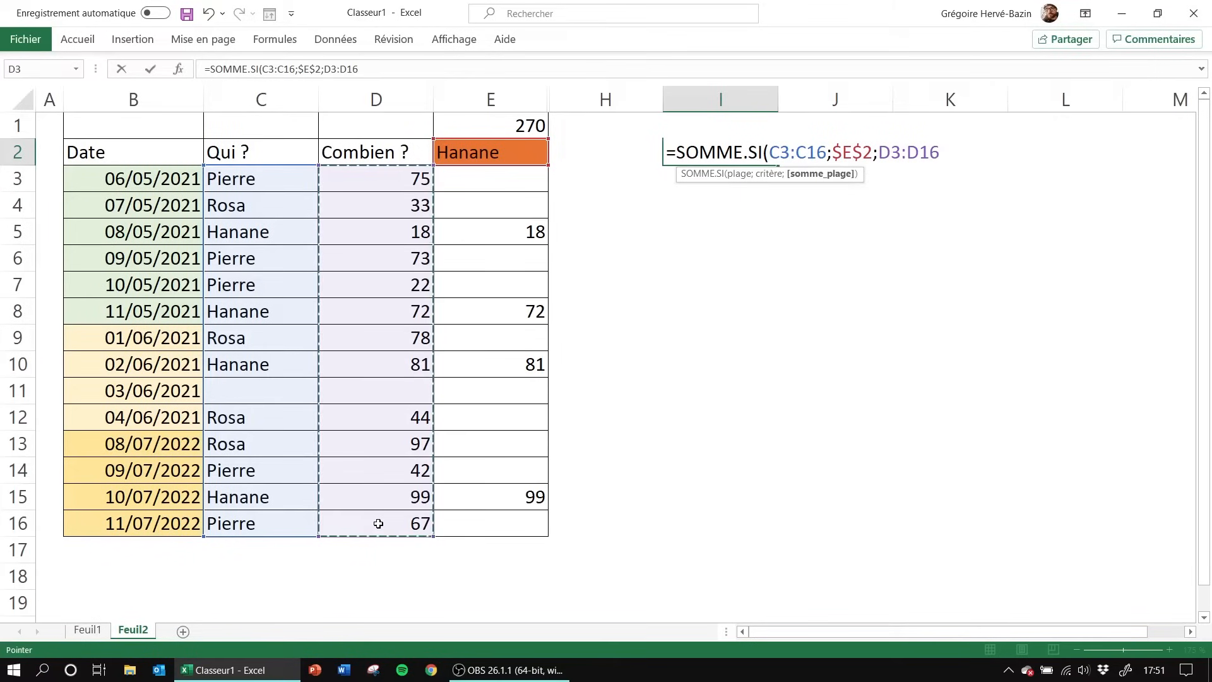
{"action": "type", "text": ")"}
{"action": "key", "text": "Return"}
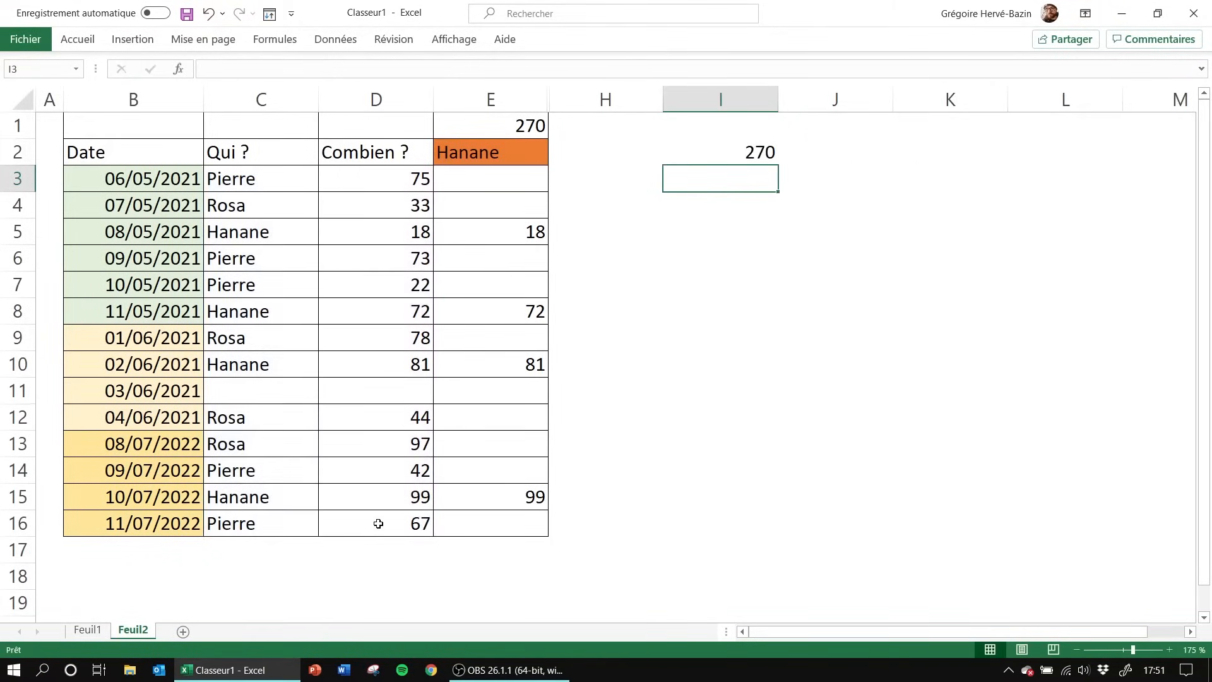
Test the totals by changing the criterion in E2 to the name in C3, followed by the name in C4
{"action": "left_click", "coordinate": [728, 153]}
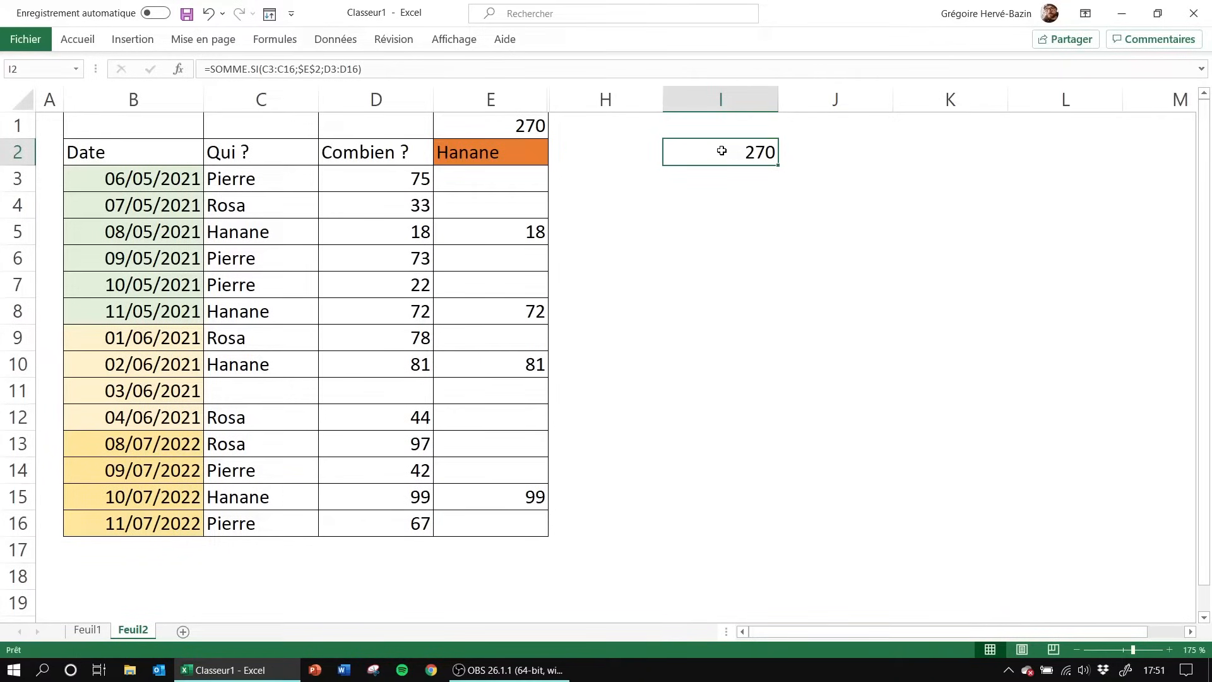
{"action": "left_click", "coordinate": [502, 154]}
{"action": "type", "text": "Pierre"}
{"action": "key", "text": "Return"}
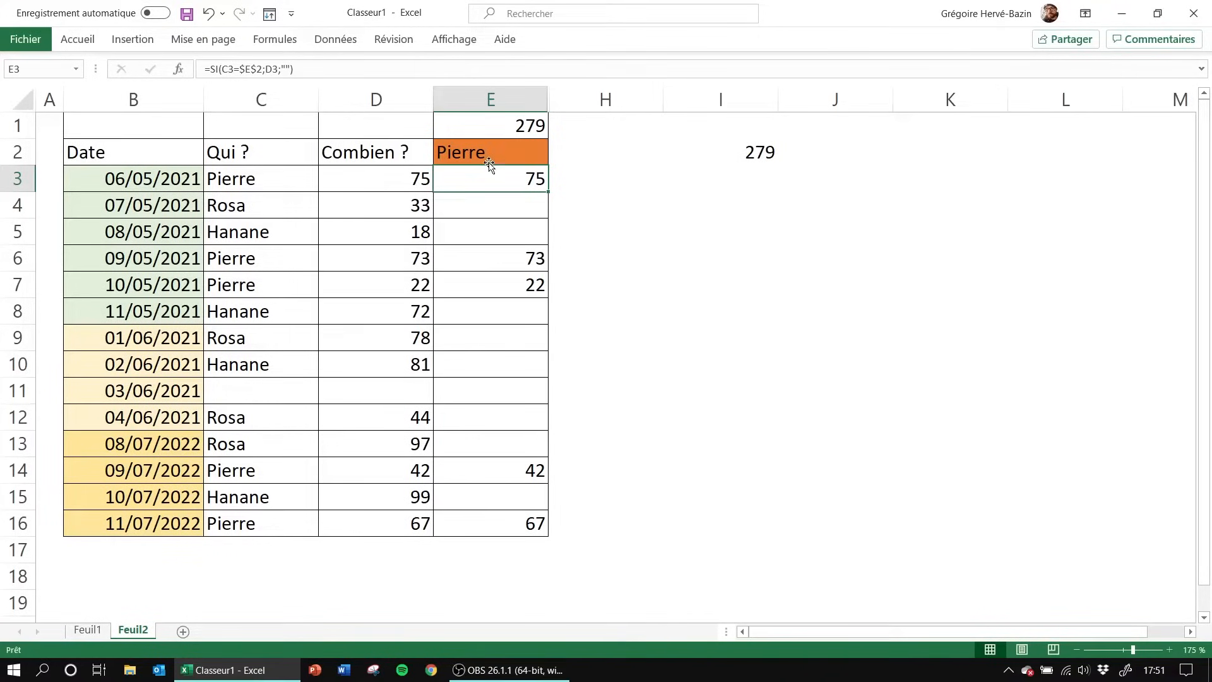
{"action": "left_click", "coordinate": [489, 161]}
{"action": "type", "text": "Rosa"}
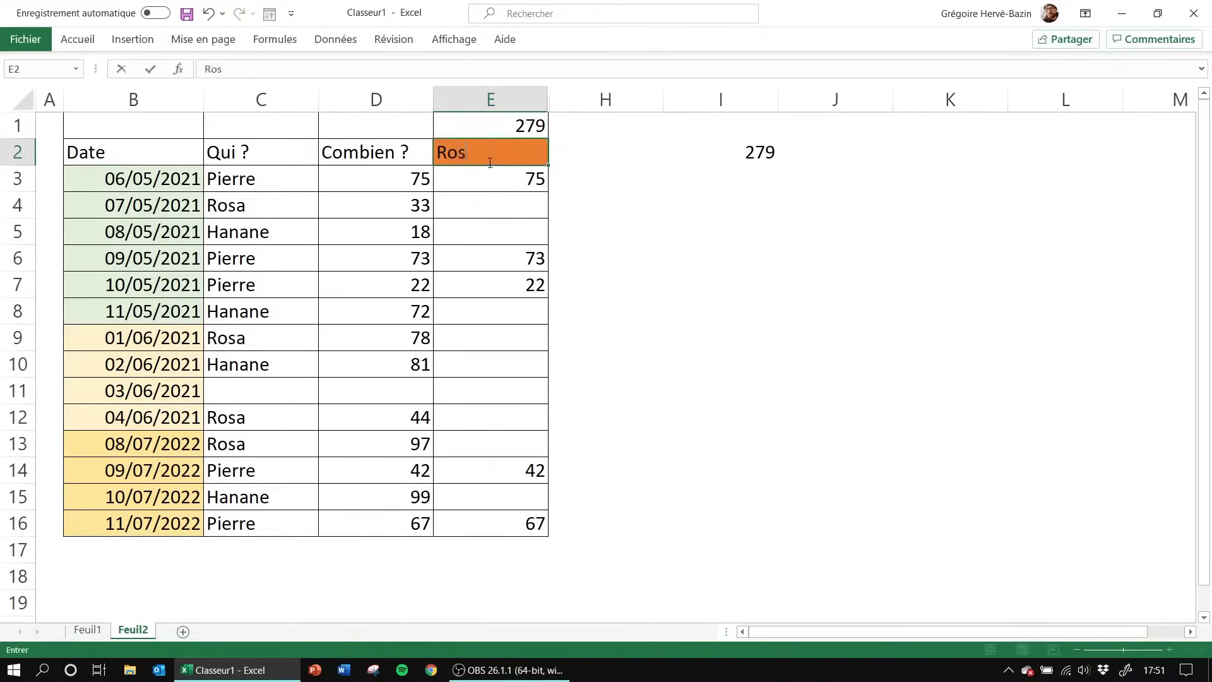
{"action": "key", "text": "Return"}
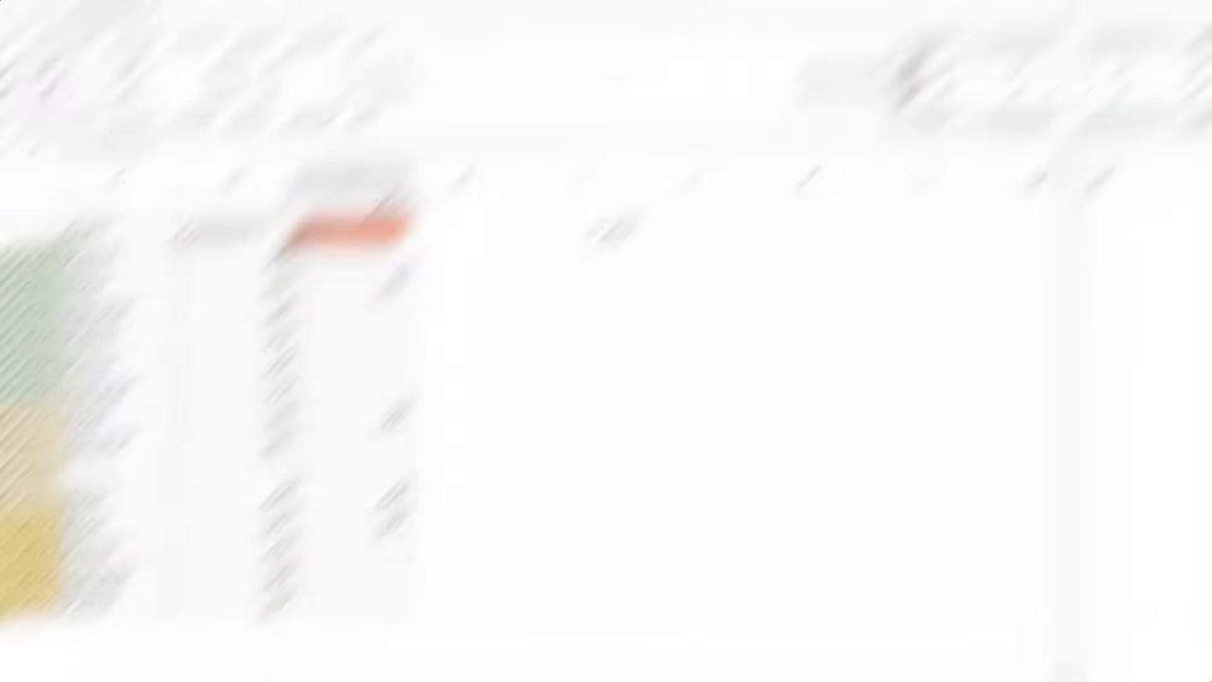
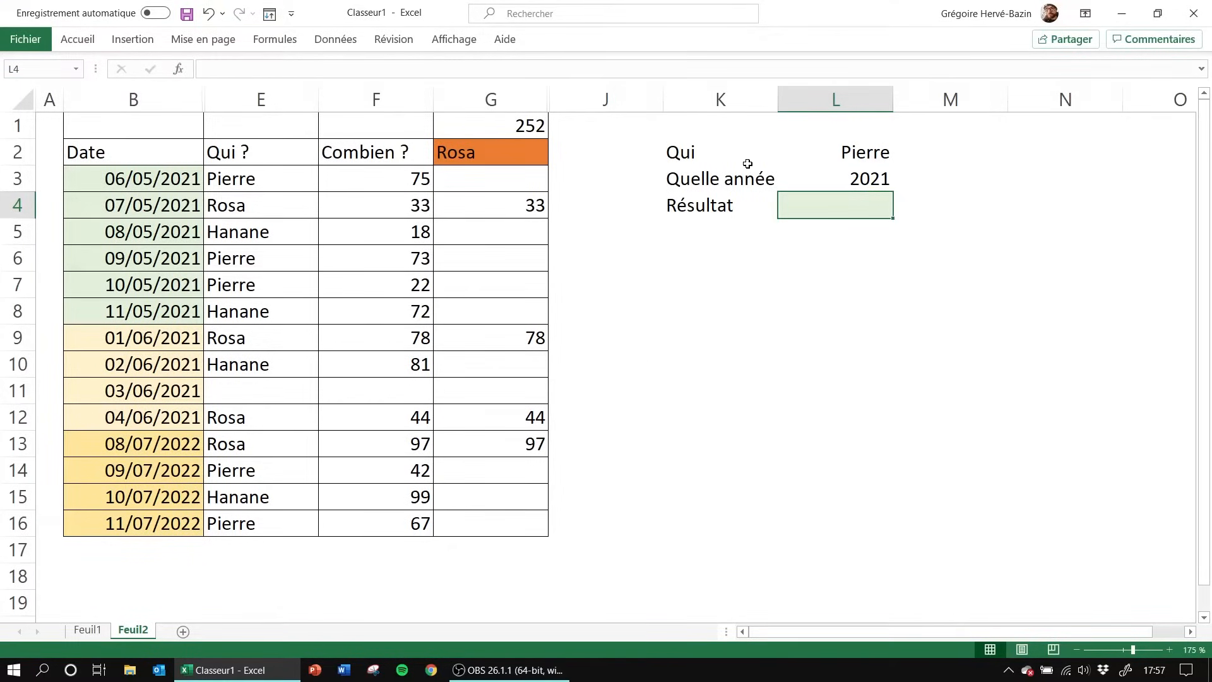
Examine the Qui and Quelle année criteria against the name and date columns, ending on the Résultat cell L4
{"action": "left_click", "coordinate": [844, 164]}
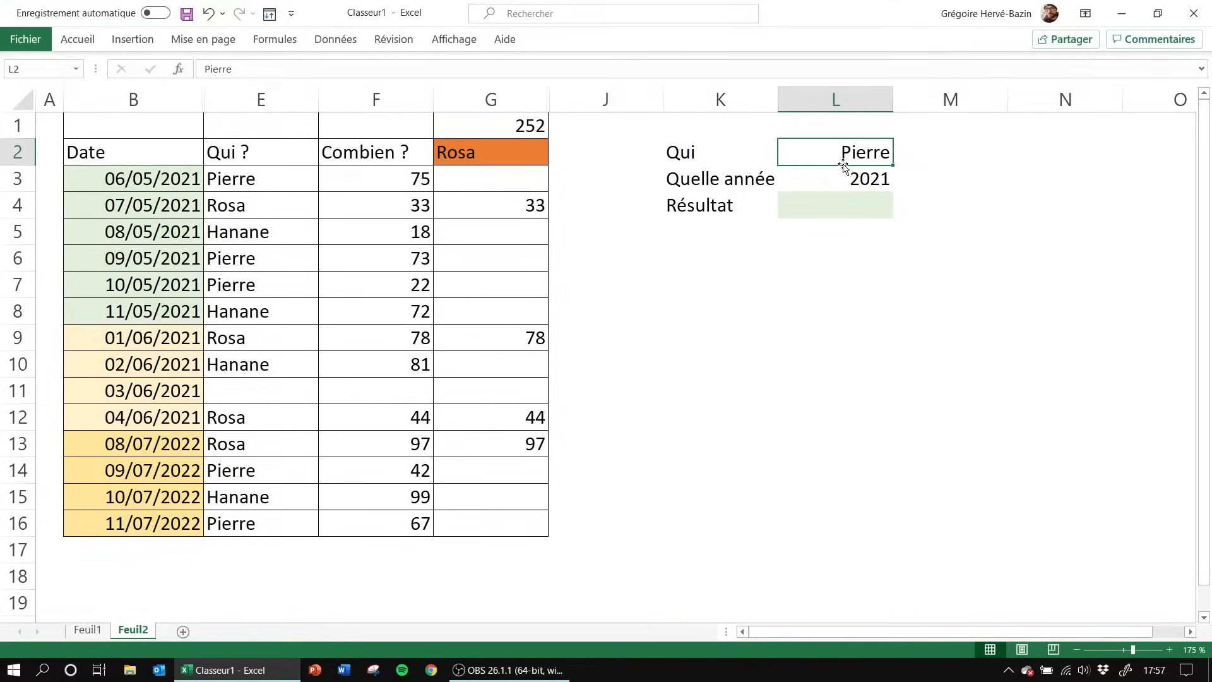
{"action": "left_click", "coordinate": [260, 177]}
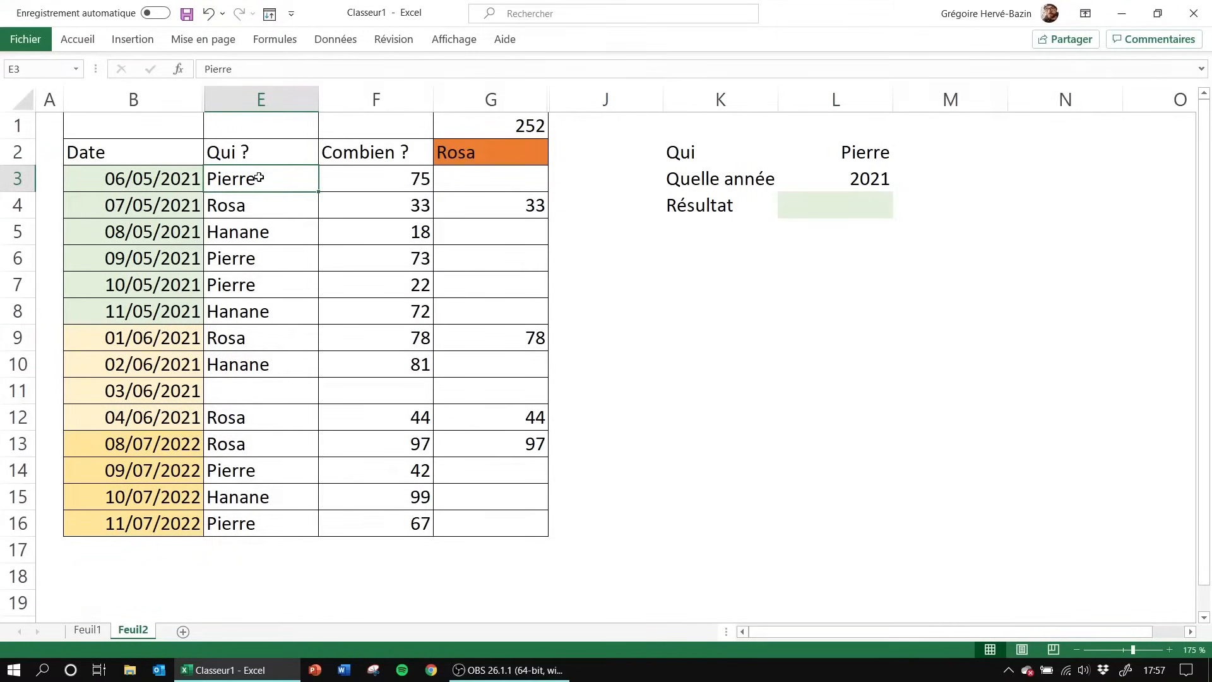
{"action": "left_click_drag", "start_coordinate": [260, 179], "coordinate": [257, 502]}
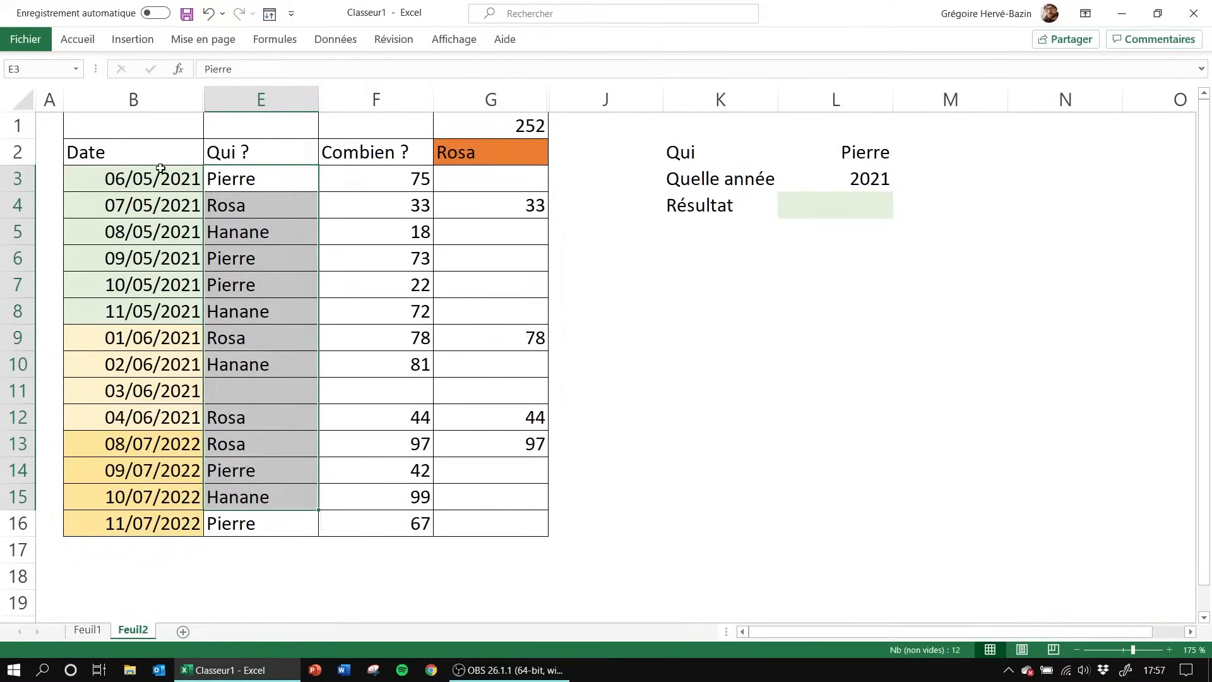
{"action": "left_click_drag", "start_coordinate": [161, 168], "coordinate": [158, 529]}
{"action": "left_click", "coordinate": [168, 403]}
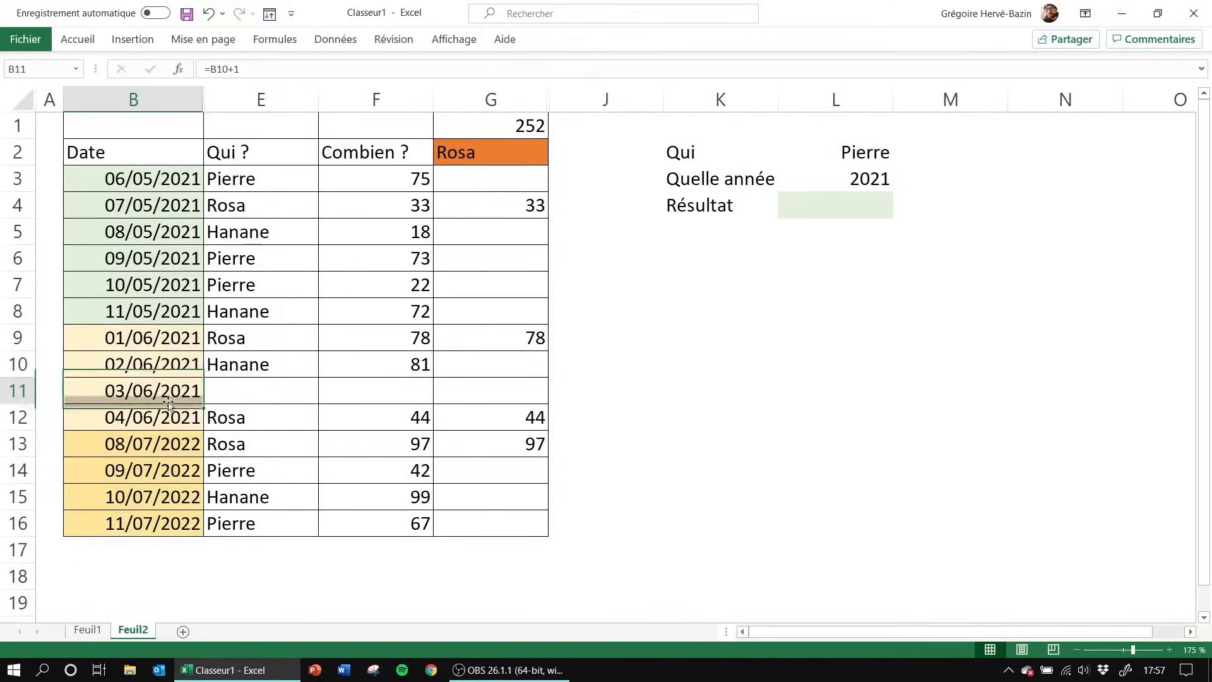
{"action": "left_click", "coordinate": [158, 471]}
{"action": "left_click", "coordinate": [161, 259]}
{"action": "left_click", "coordinate": [160, 354]}
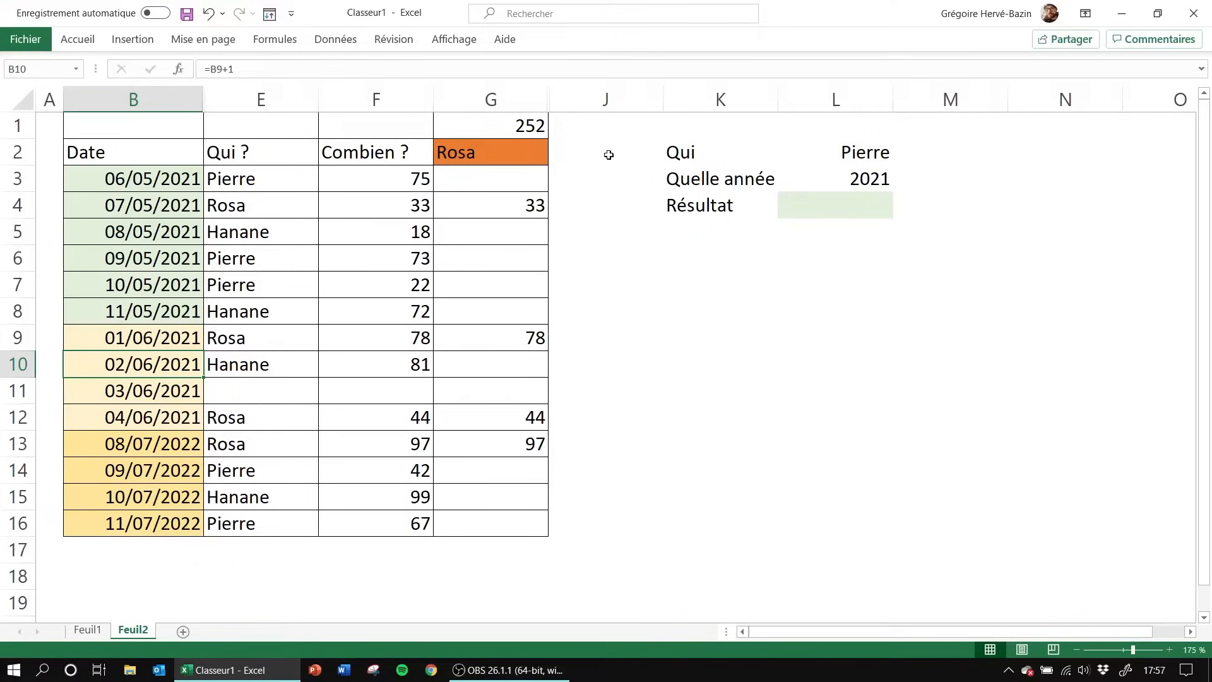
{"action": "left_click", "coordinate": [837, 207]}
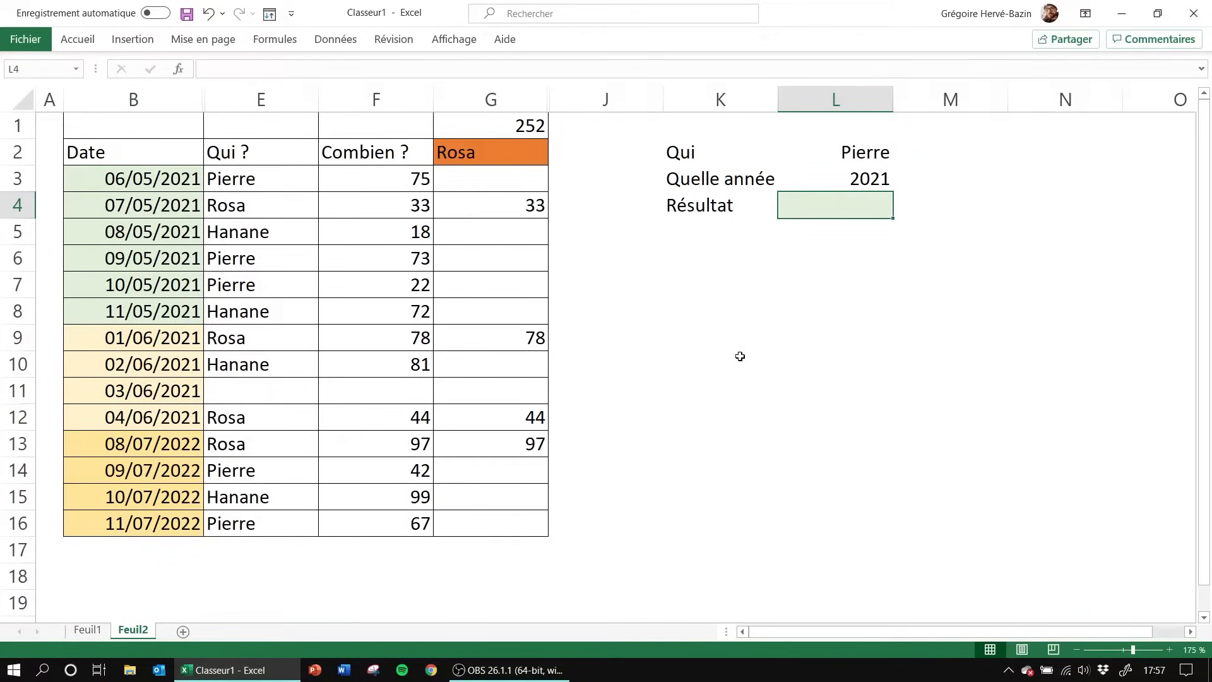
Unhide columns C and D between the Date and Qui ? columns
{"action": "left_click_drag", "start_coordinate": [162, 95], "coordinate": [281, 98]}
{"action": "right_click", "coordinate": [280, 98]}
{"action": "left_click", "coordinate": [303, 376]}
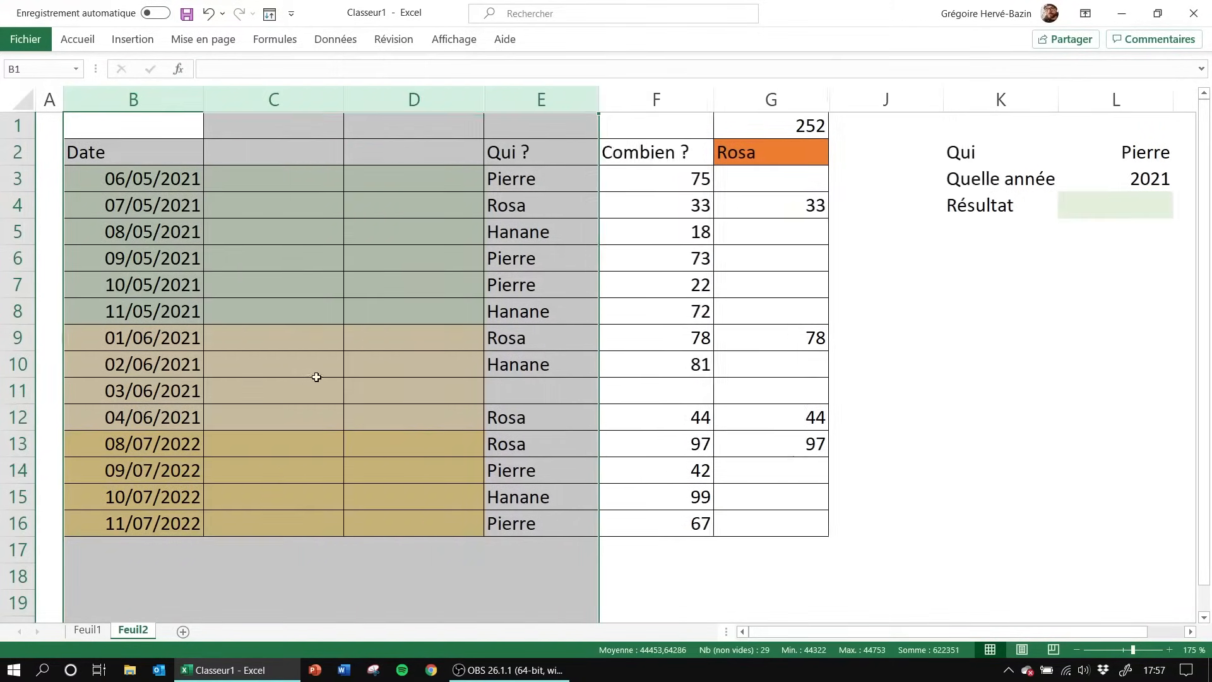
Enter the headers Mois in C2 and Année in D2
{"action": "left_click", "coordinate": [293, 157]}
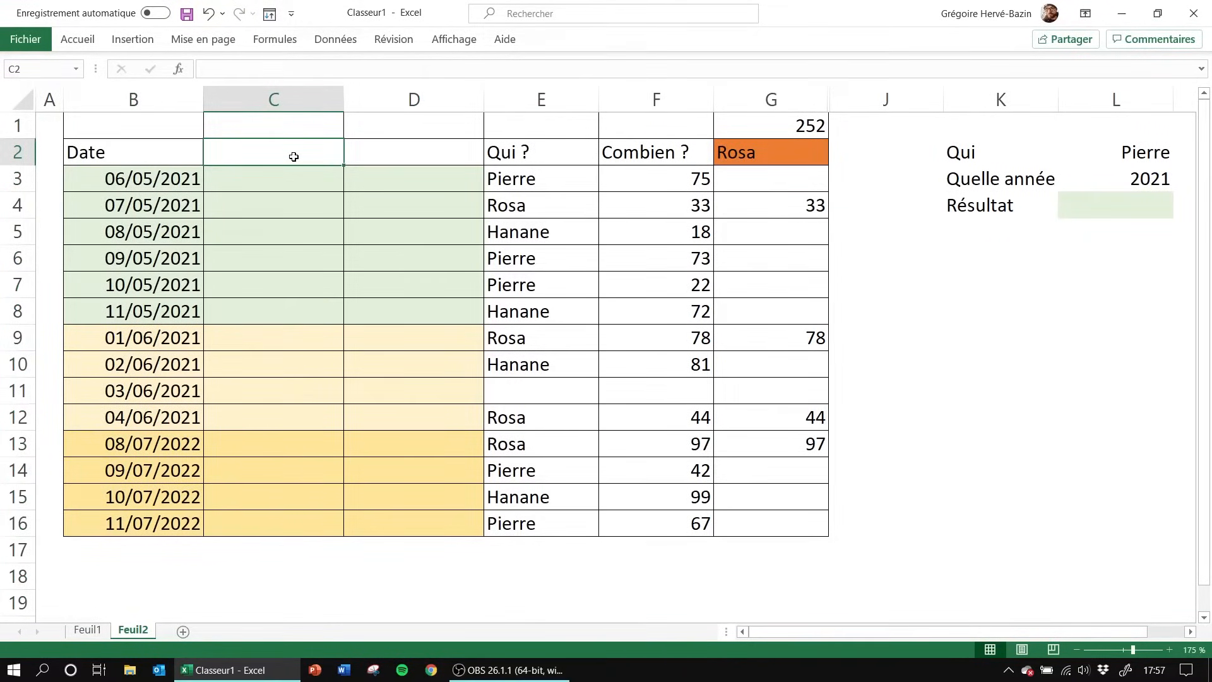
{"action": "type", "text": "Mois"}
{"action": "key", "text": "Tab"}
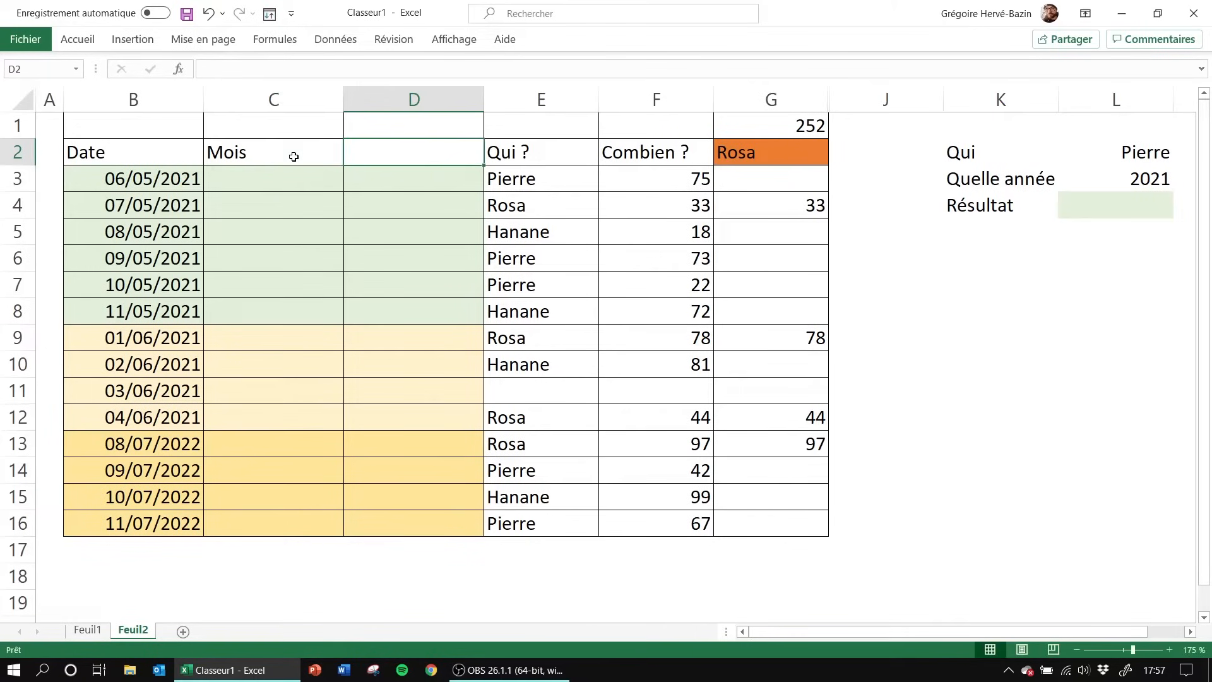
{"action": "type", "text": "Année"}
{"action": "key", "text": "Return"}
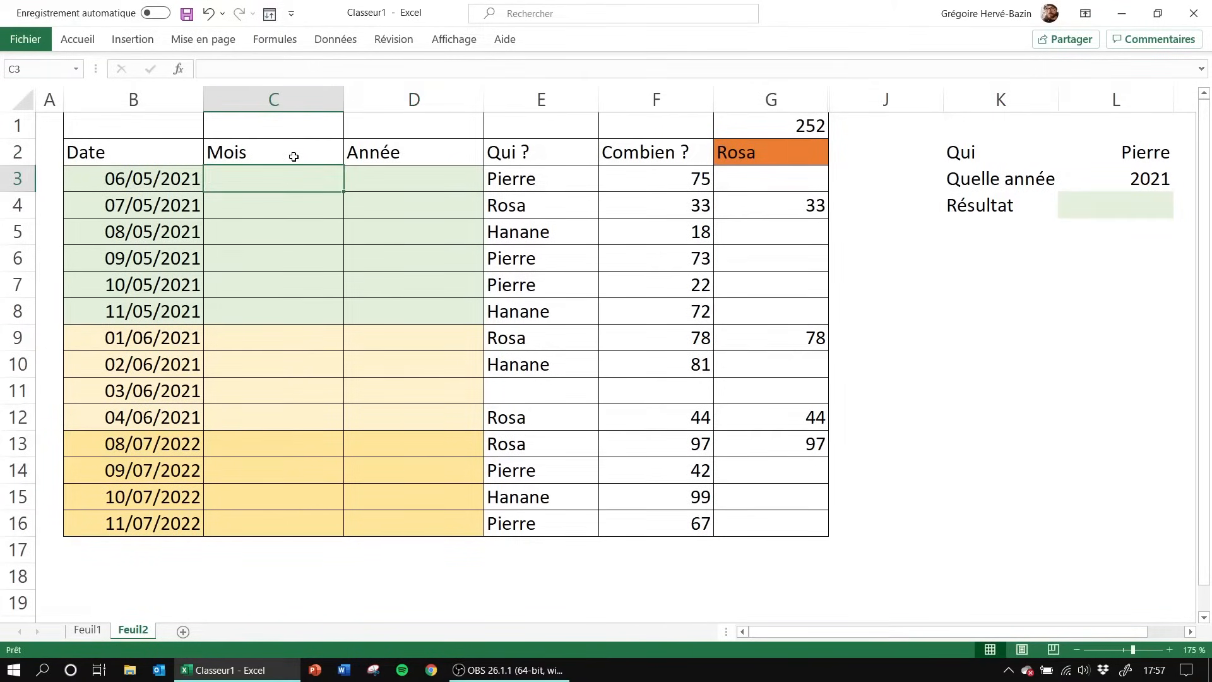
Enter the formula =MOIS(B3) in C3 to extract the month from the first date
{"action": "type", "text": "=mois("}
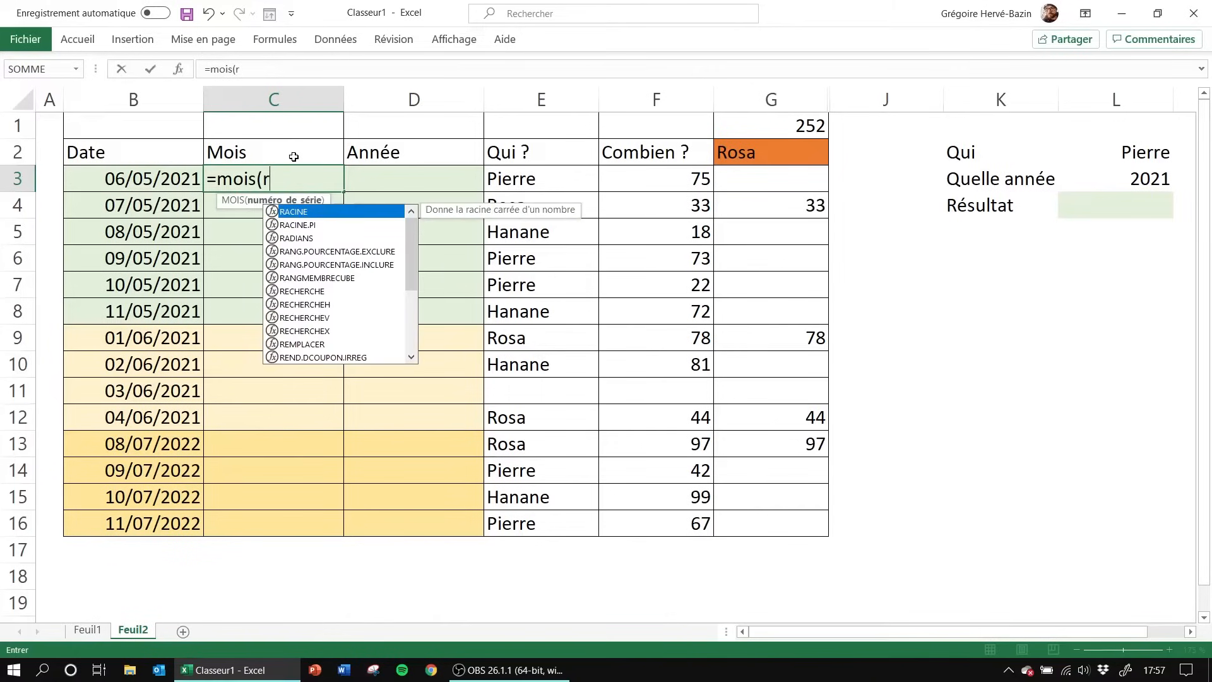
{"action": "left_click", "coordinate": [186, 187]}
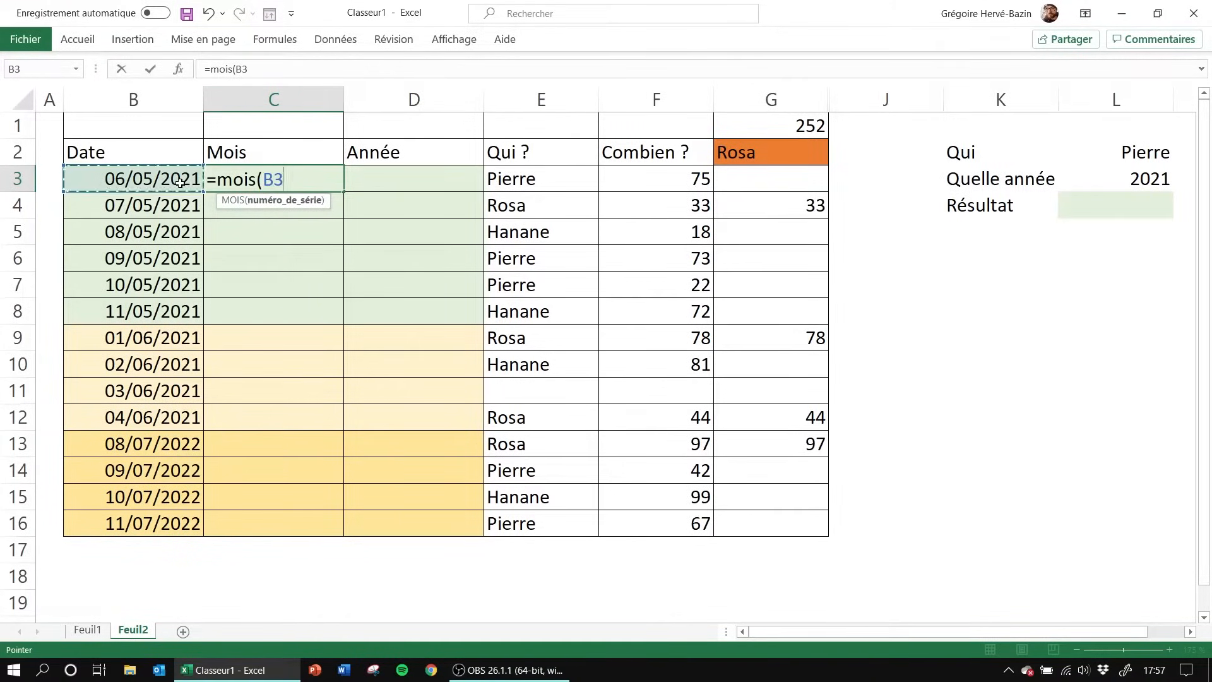
{"action": "type", "text": ")"}
{"action": "key", "text": "Return"}
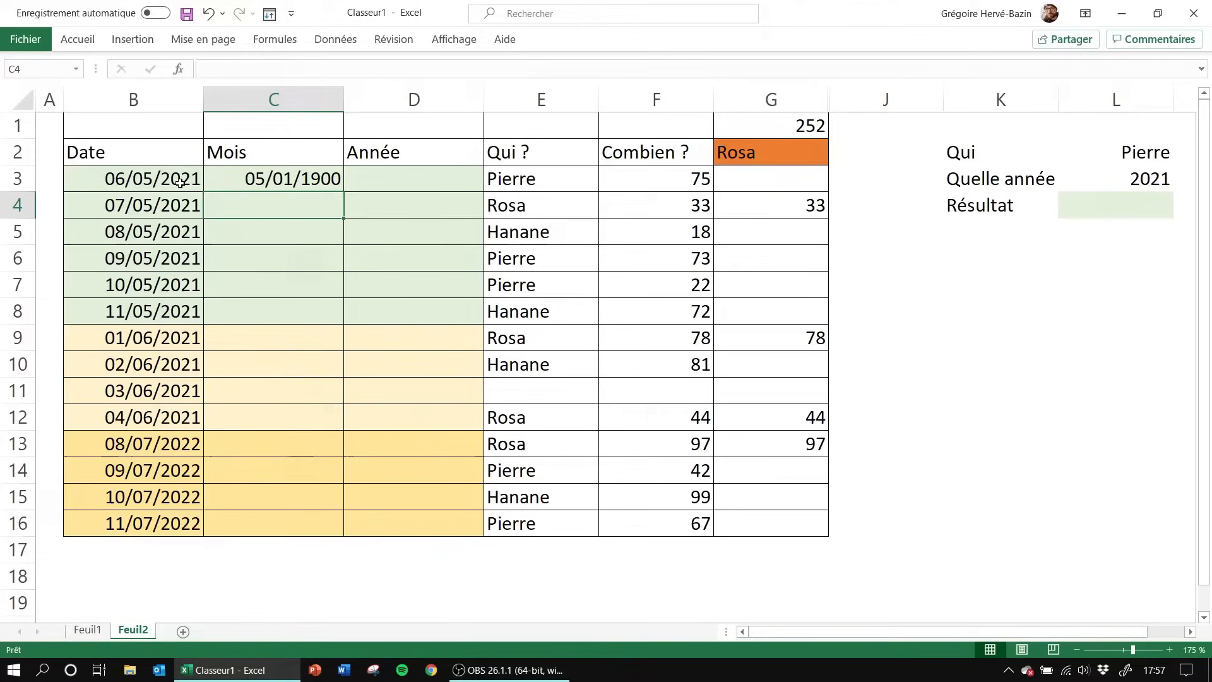
Change the number format of the Mois cell C3 to Nombre
{"action": "left_click", "coordinate": [294, 185]}
{"action": "left_click", "coordinate": [89, 46]}
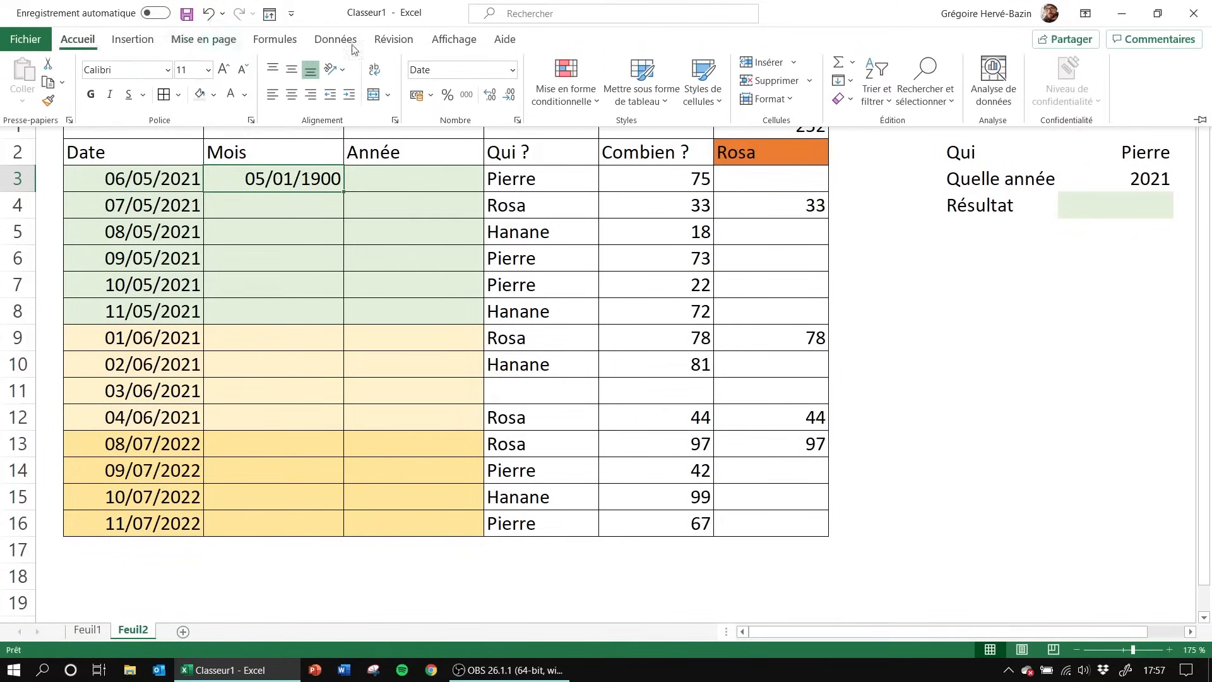
{"action": "left_click", "coordinate": [513, 71]}
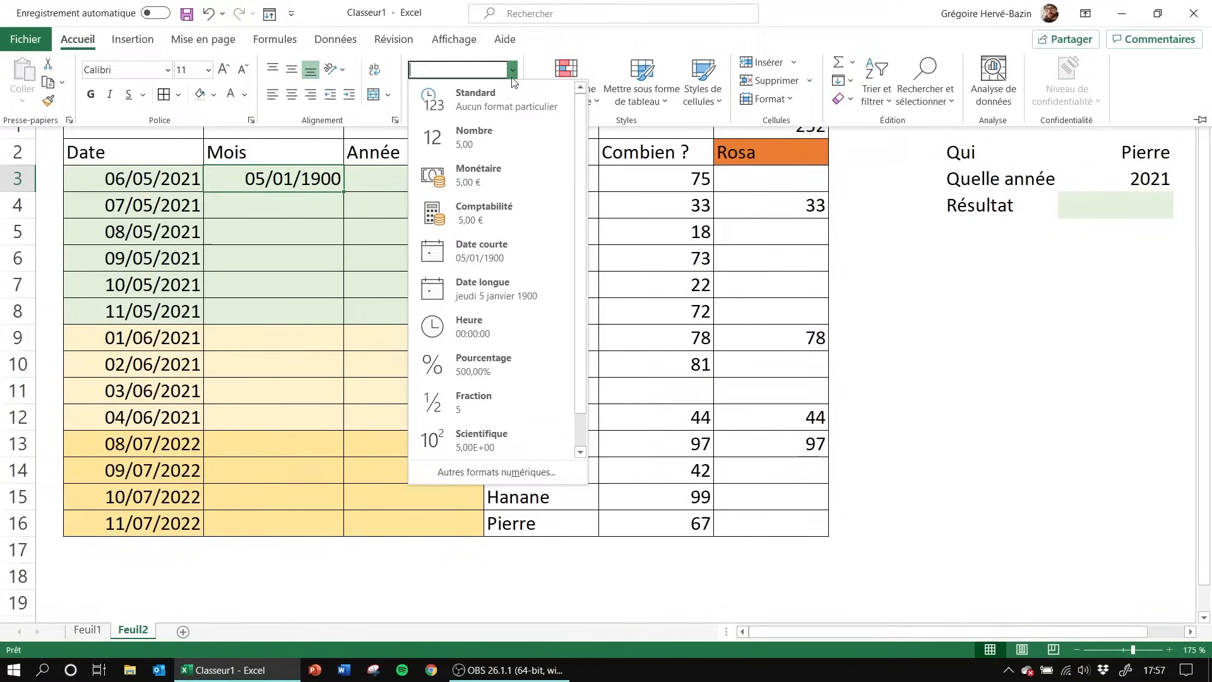
{"action": "left_click", "coordinate": [474, 135]}
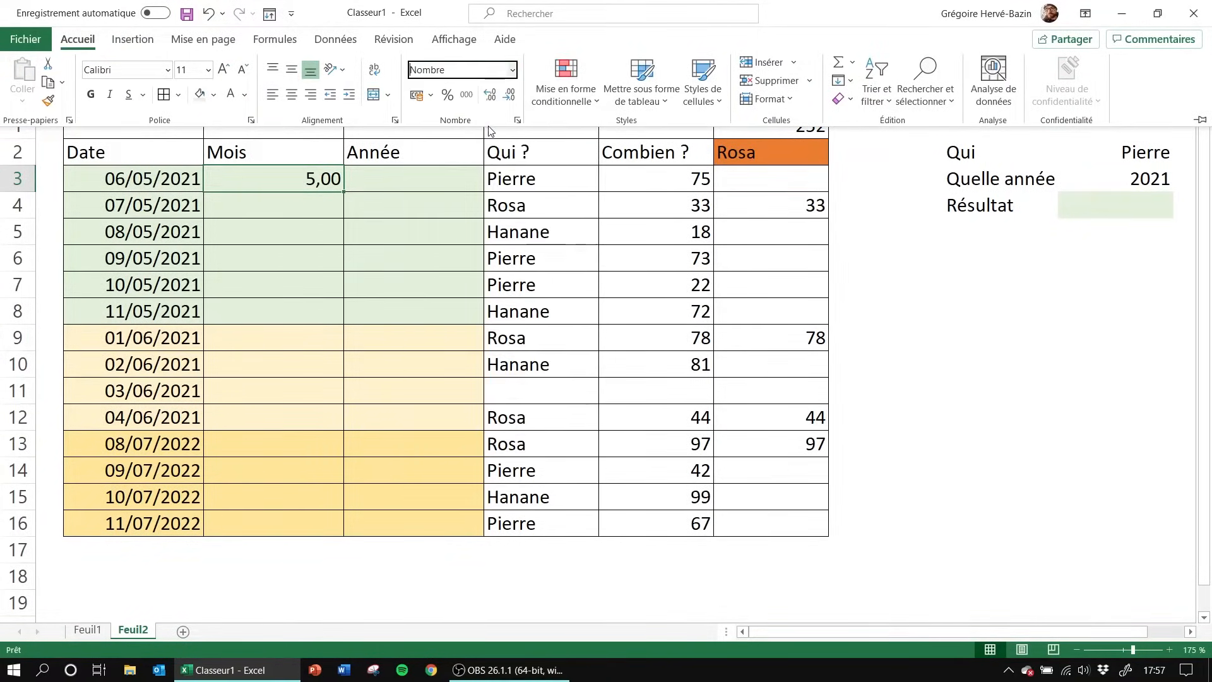
Enter the formula =ANNEE(B3) in D3 to extract the year from the first date
{"action": "left_click", "coordinate": [379, 180]}
{"action": "type", "text": "=annee("}
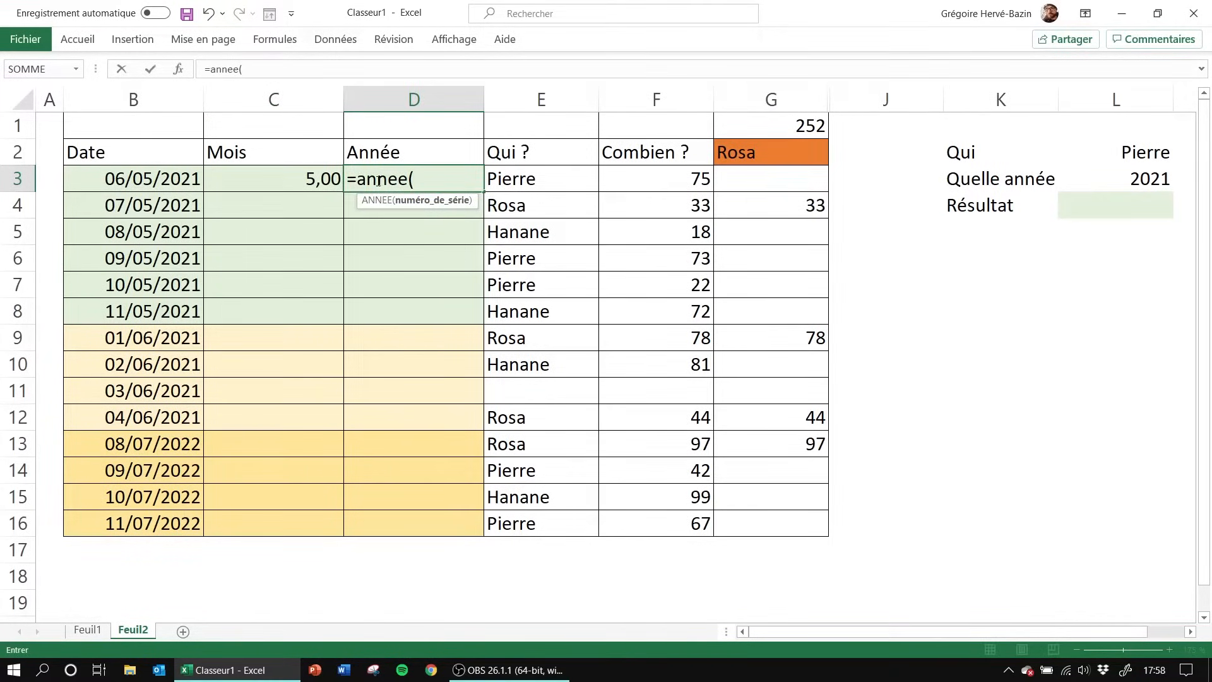
{"action": "left_click", "coordinate": [184, 175]}
{"action": "type", "text": ")"}
{"action": "key", "text": "Return"}
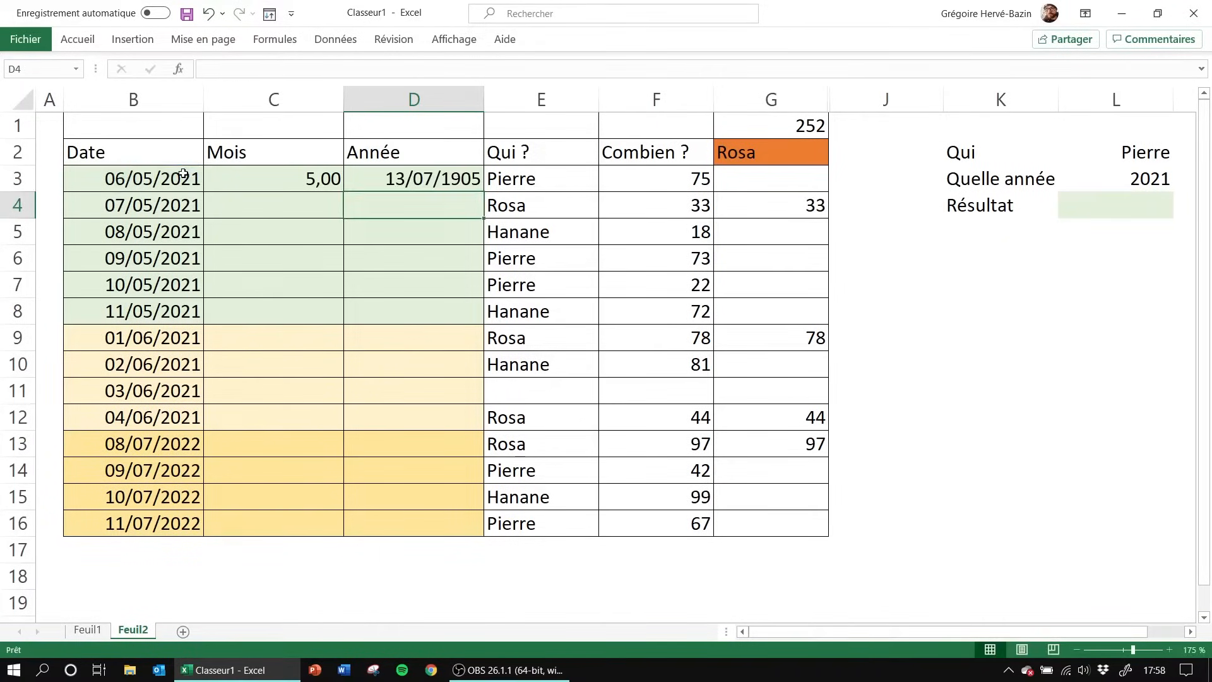
Copy the number format of C3 onto the Année cell D3
{"action": "left_click", "coordinate": [365, 180]}
{"action": "left_click", "coordinate": [316, 179]}
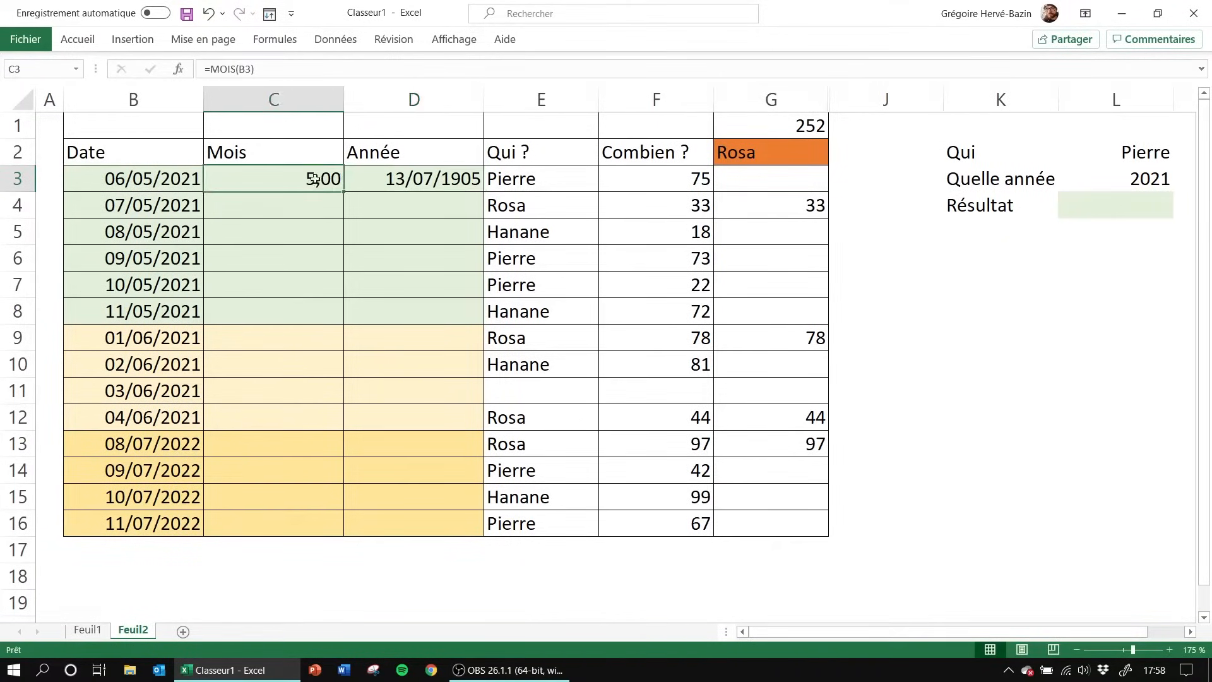
{"action": "left_click", "coordinate": [77, 39]}
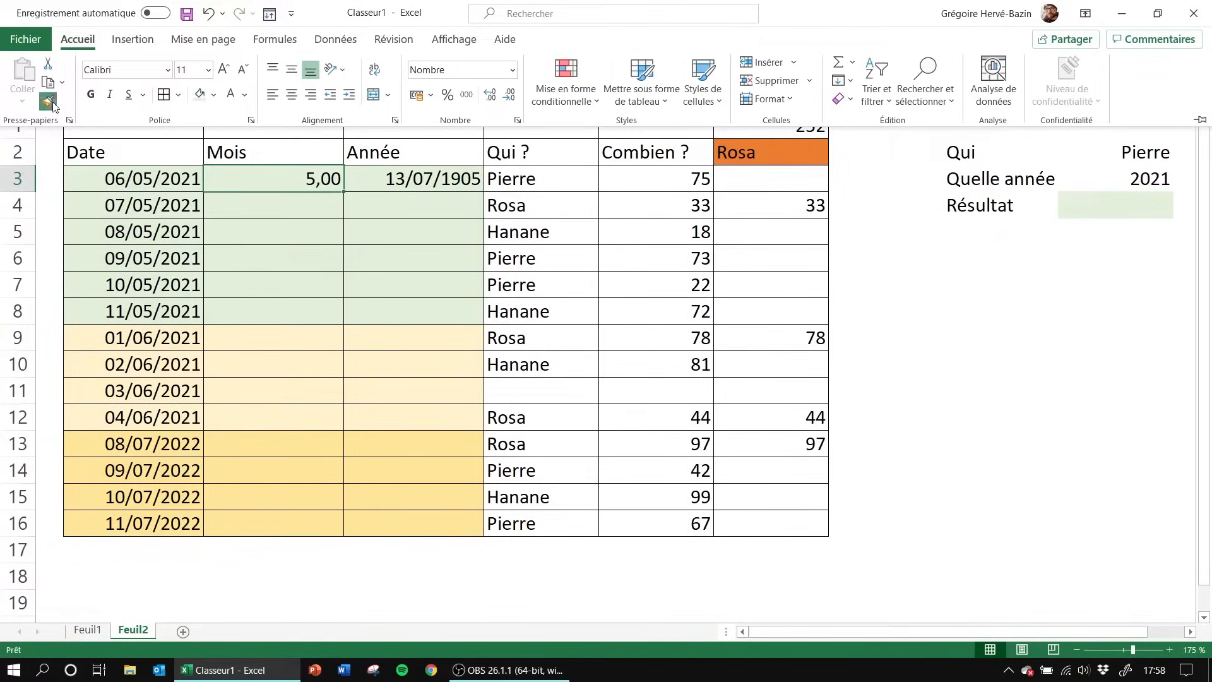
{"action": "left_click", "coordinate": [48, 101]}
{"action": "left_click", "coordinate": [439, 175]}
{"action": "left_click", "coordinate": [439, 178]}
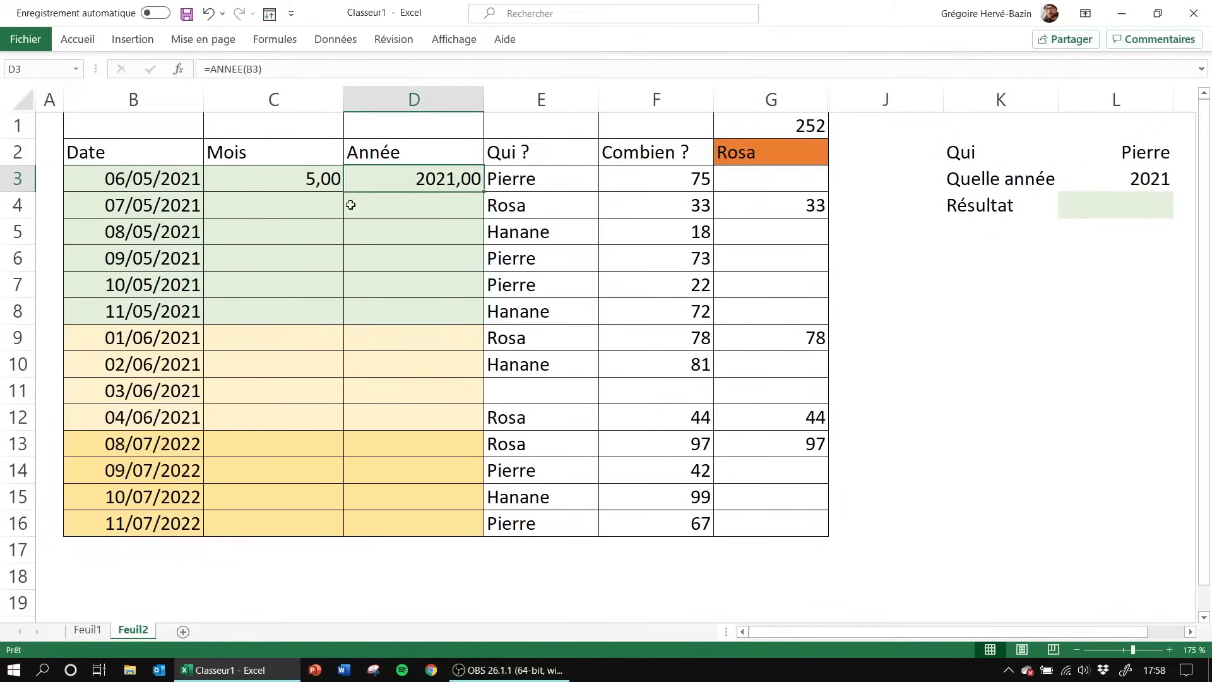
Fill the month and year formulas of C3:D3 down to row 16 and display them without decimals
{"action": "left_click_drag", "start_coordinate": [304, 179], "coordinate": [392, 184]}
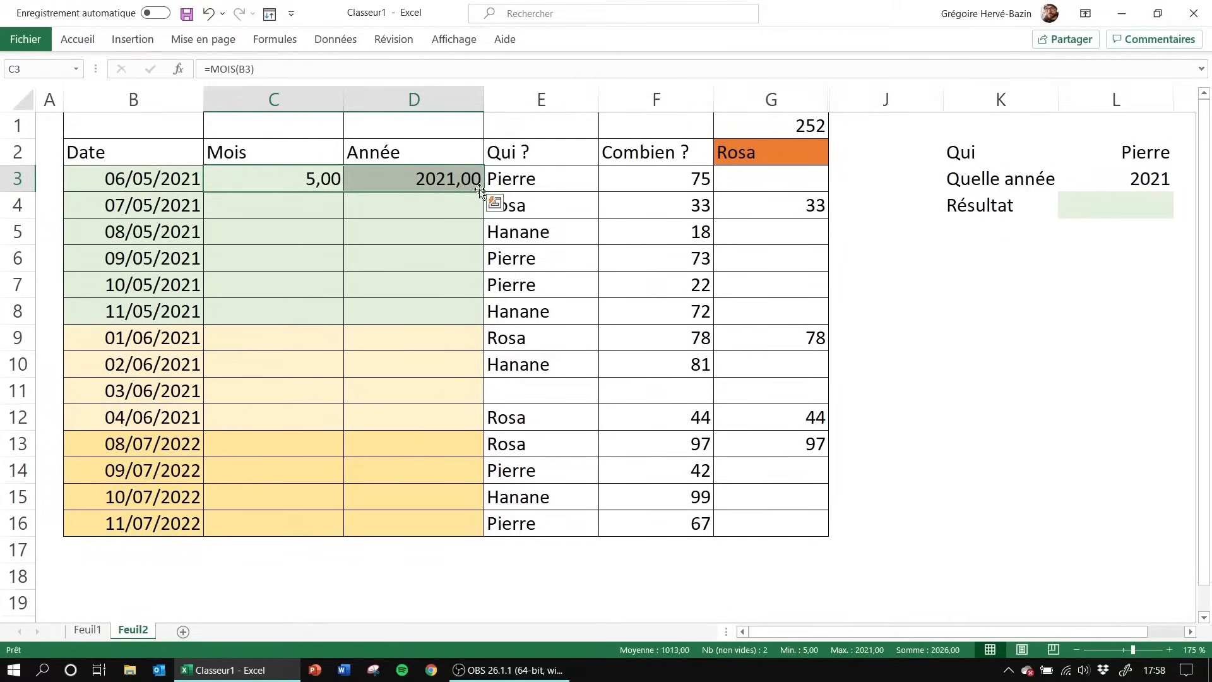
{"action": "left_click_drag", "start_coordinate": [484, 192], "coordinate": [481, 539]}
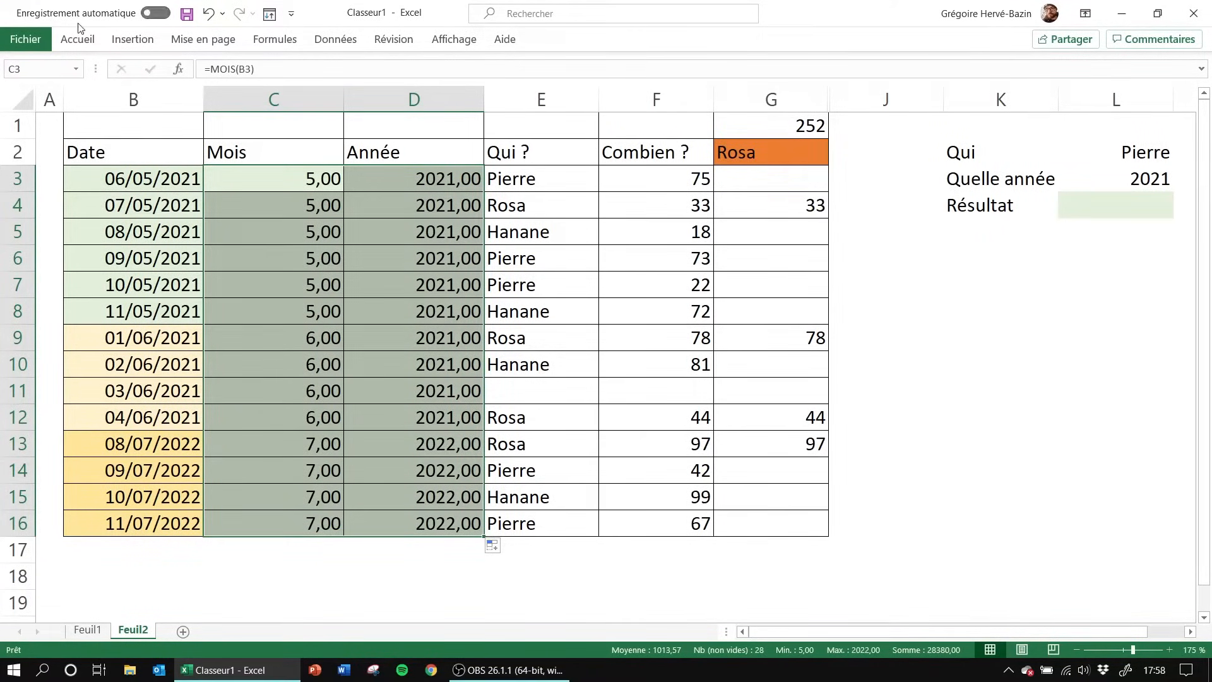
{"action": "left_click", "coordinate": [75, 40]}
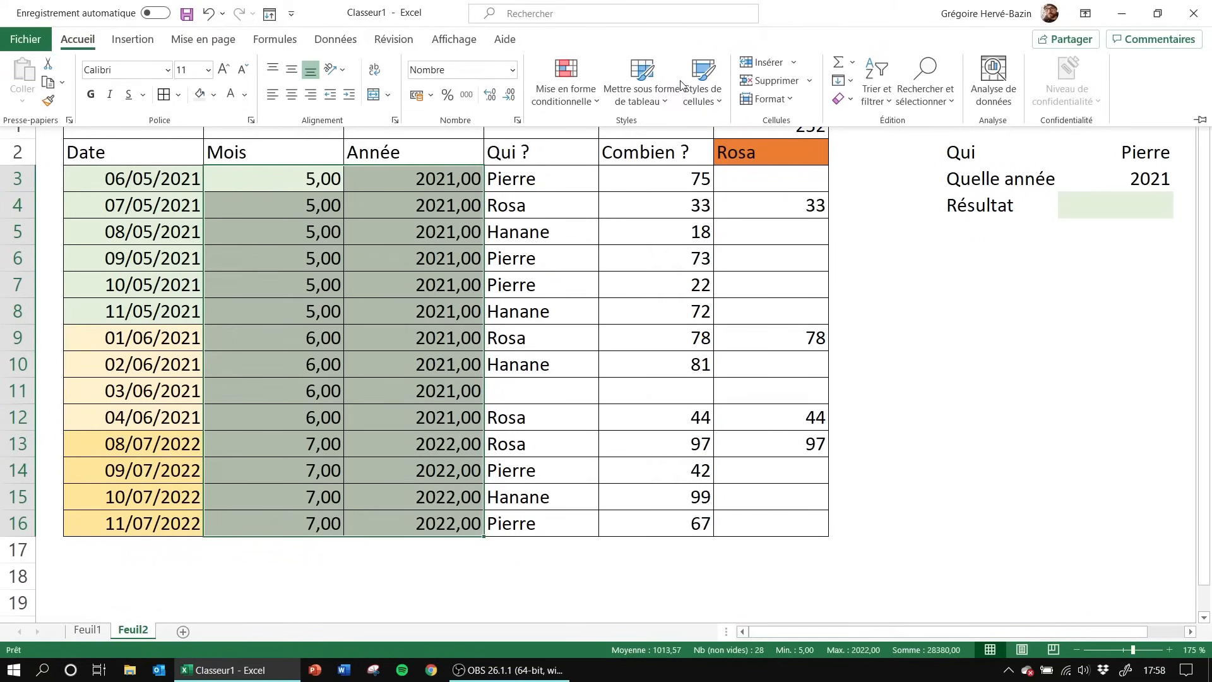
{"action": "double_click", "coordinate": [509, 96]}
{"action": "left_click", "coordinate": [429, 337]}
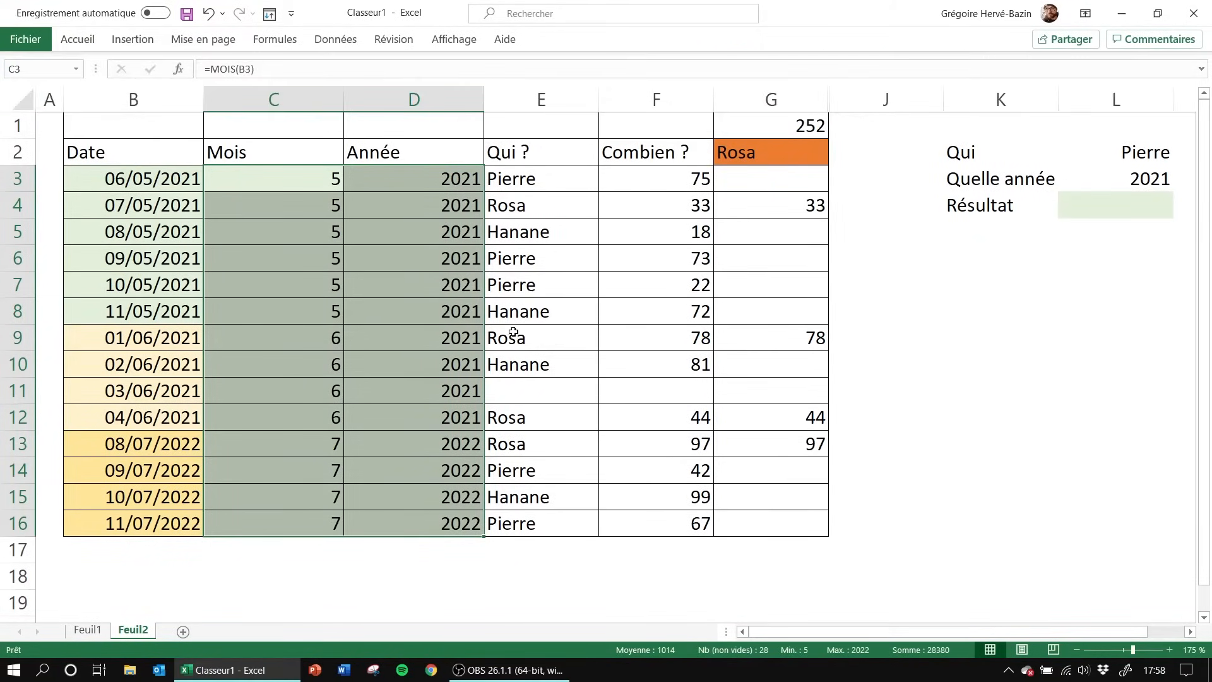
{"action": "left_click", "coordinate": [301, 99]}
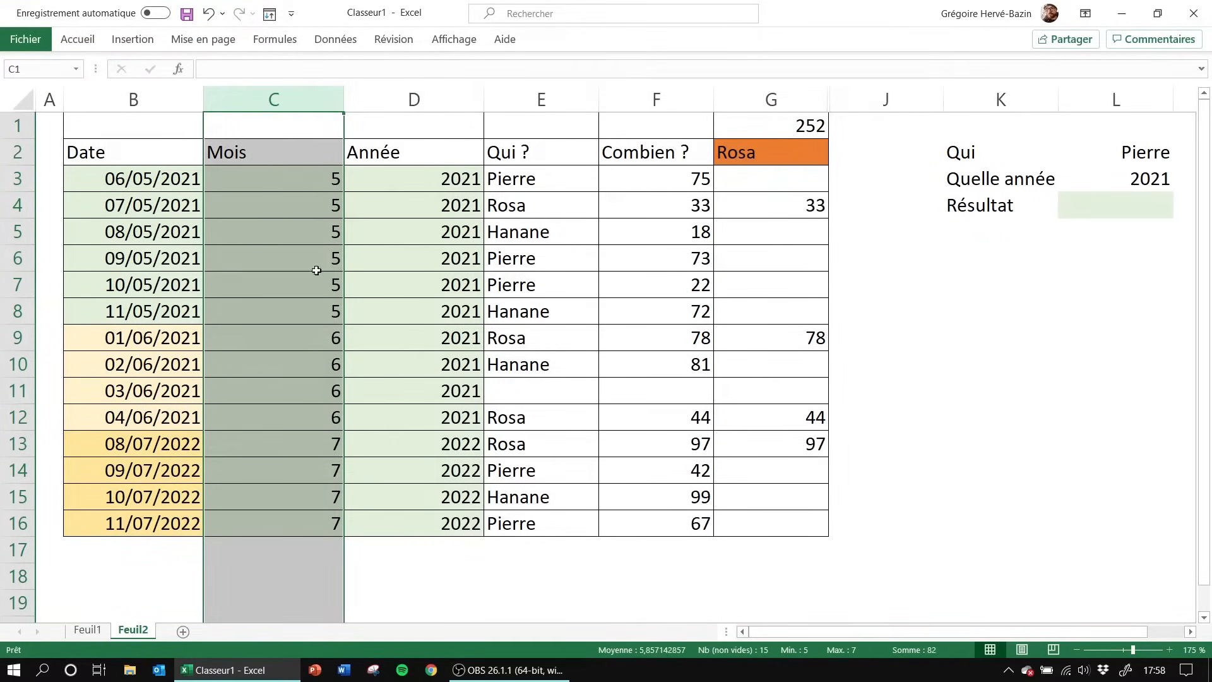
{"action": "left_click", "coordinate": [395, 278]}
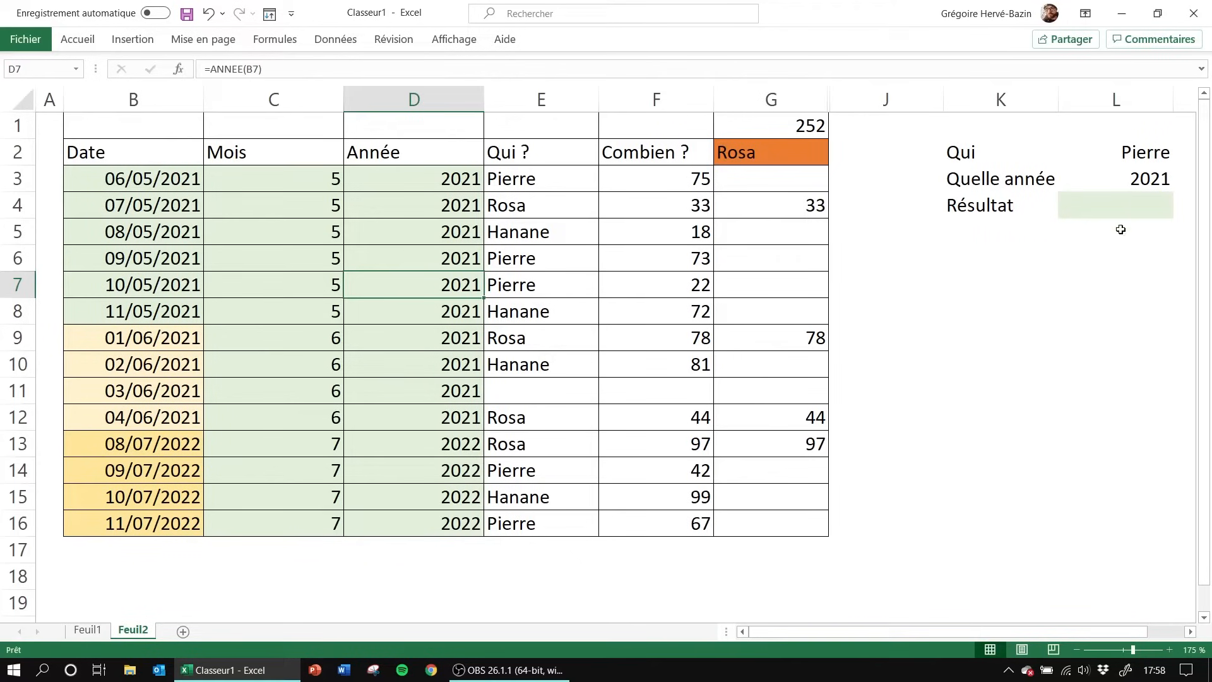
Move the Résultat label and its result cell from K4:L4 to K6:L6
{"action": "left_click", "coordinate": [1109, 209]}
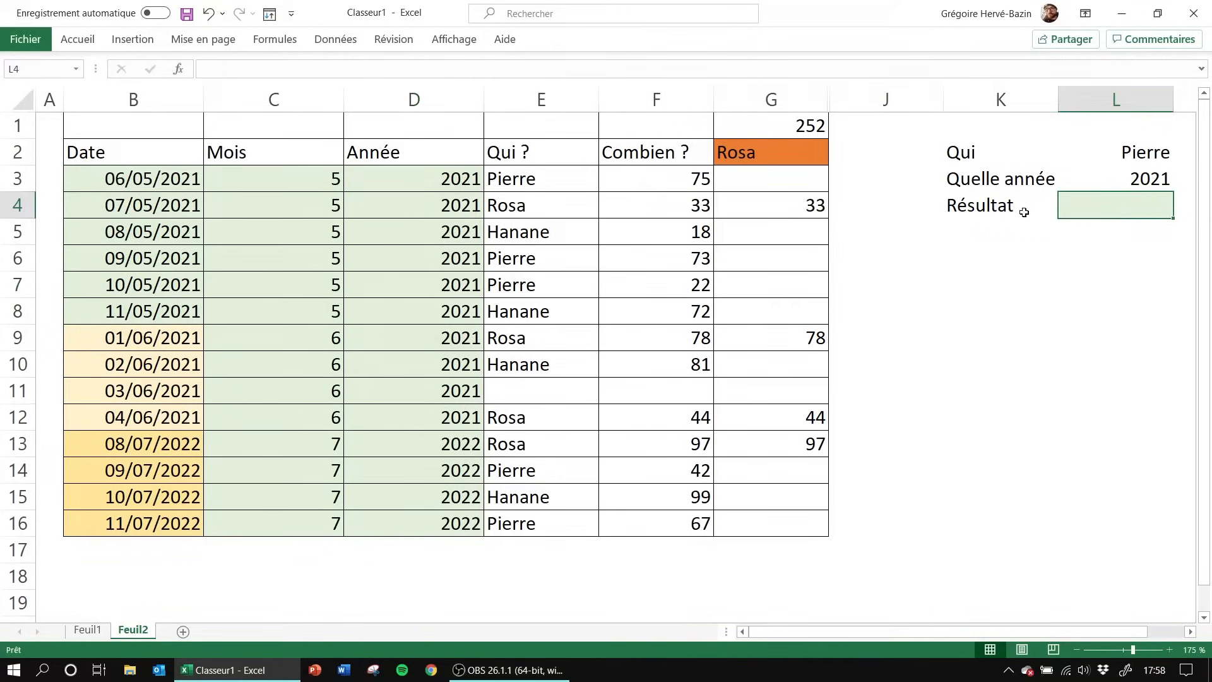
{"action": "left_click_drag", "start_coordinate": [1028, 211], "coordinate": [1104, 263]}
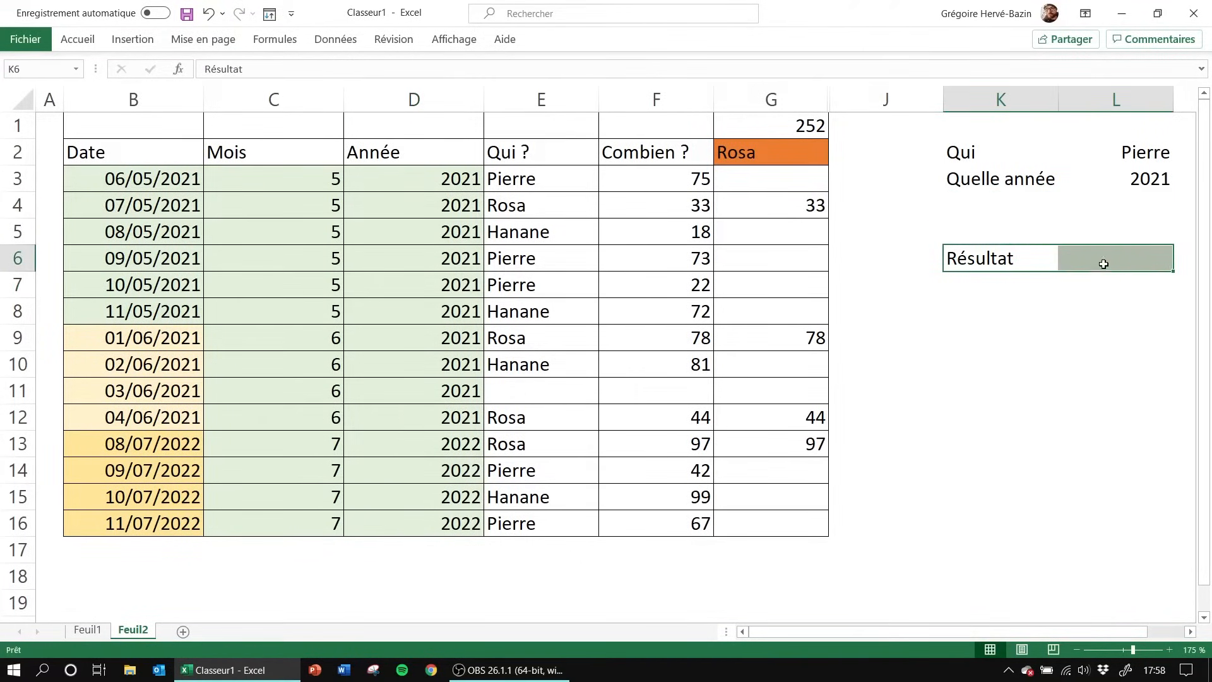
{"action": "left_click", "coordinate": [1128, 168]}
{"action": "left_click", "coordinate": [1122, 159]}
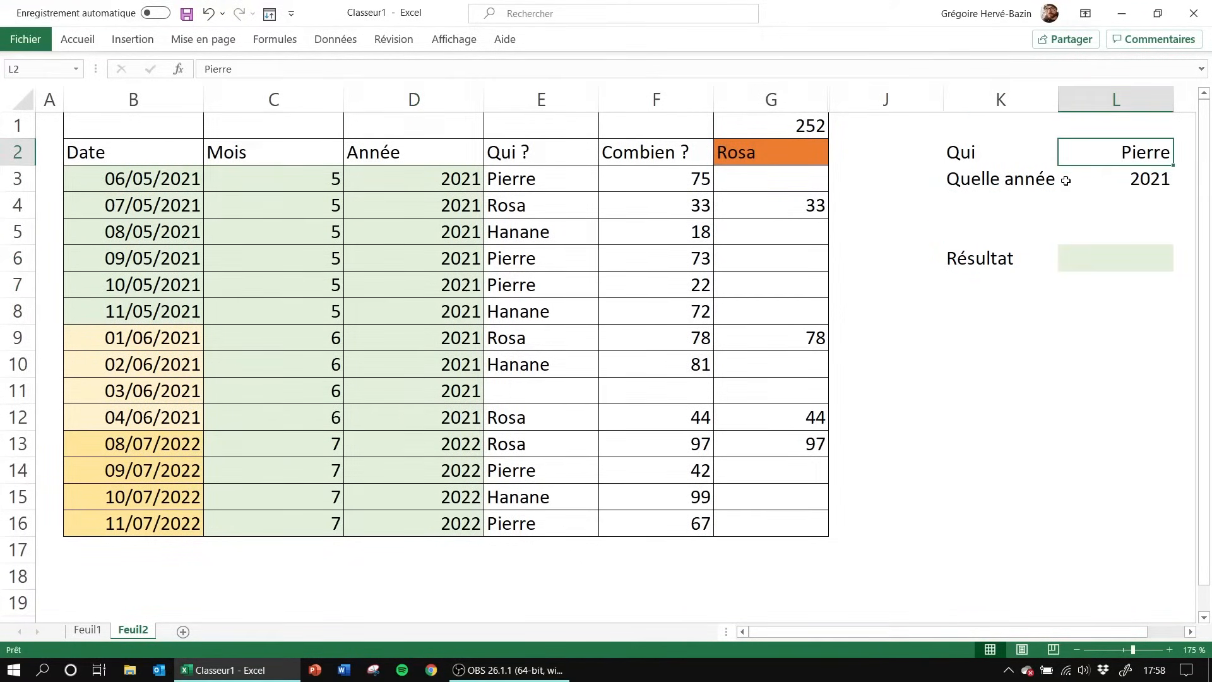
Start a SOMME.SI.ENS formula in L6 with F3:F16 as the sum range, followed by a semicolon separator
{"action": "left_click", "coordinate": [1076, 267]}
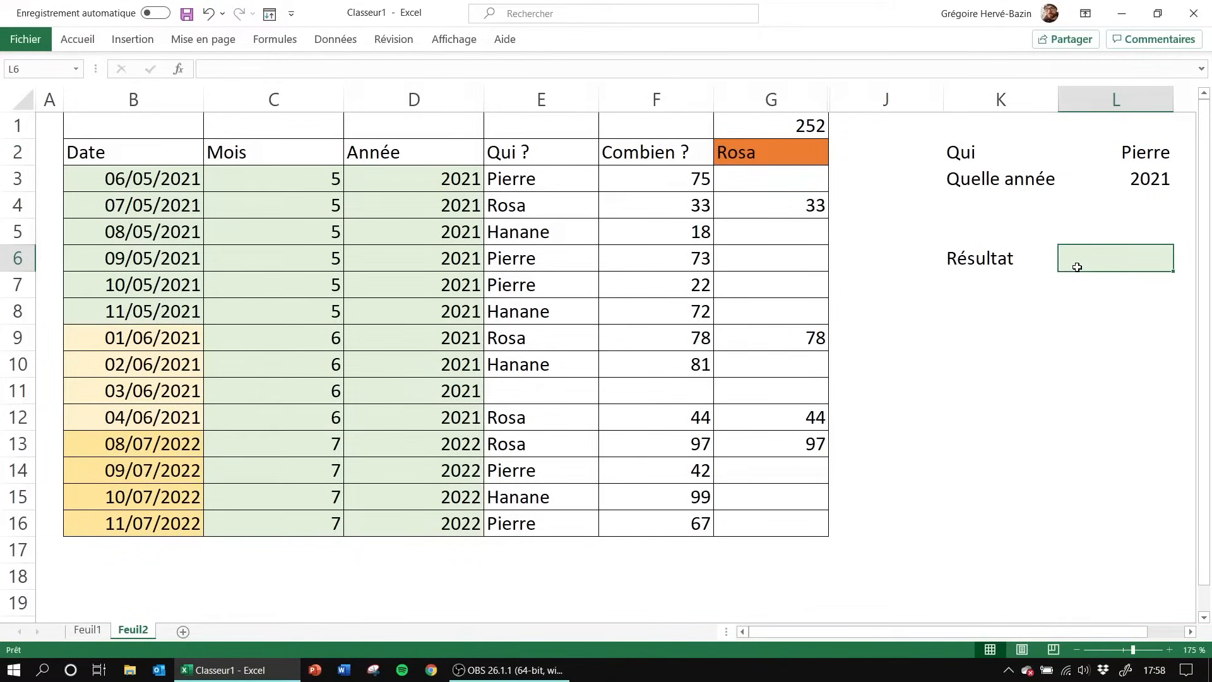
{"action": "type", "text": "="}
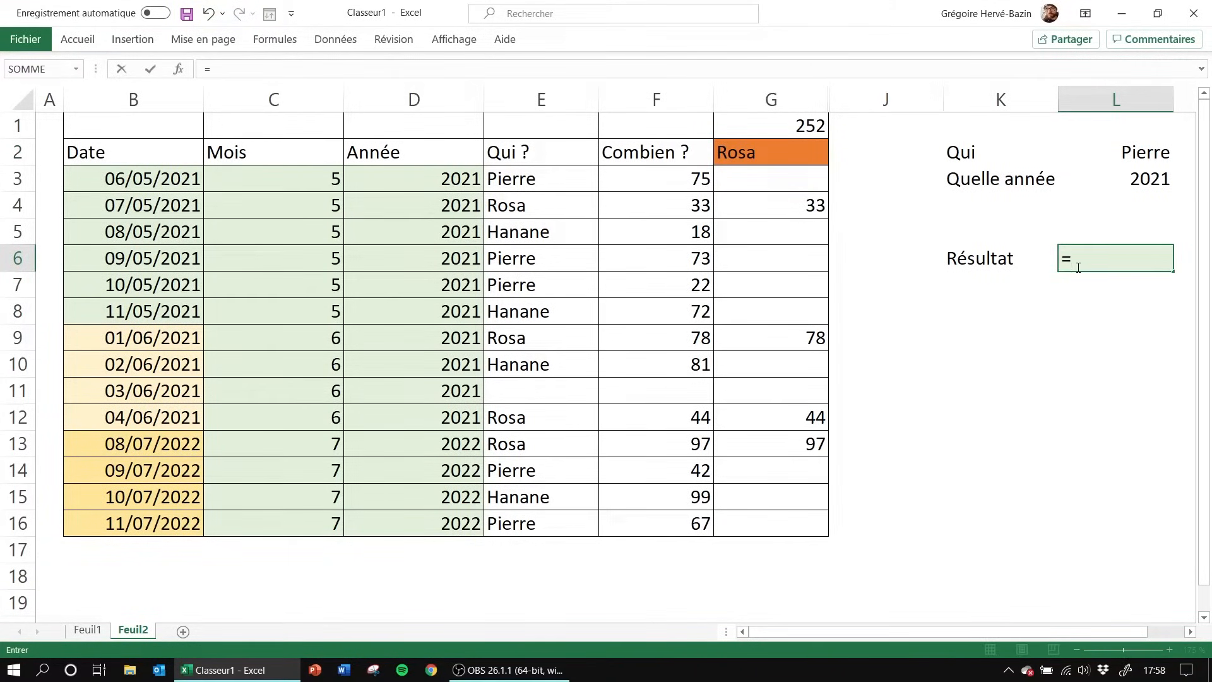
{"action": "type", "text": "somme.si"}
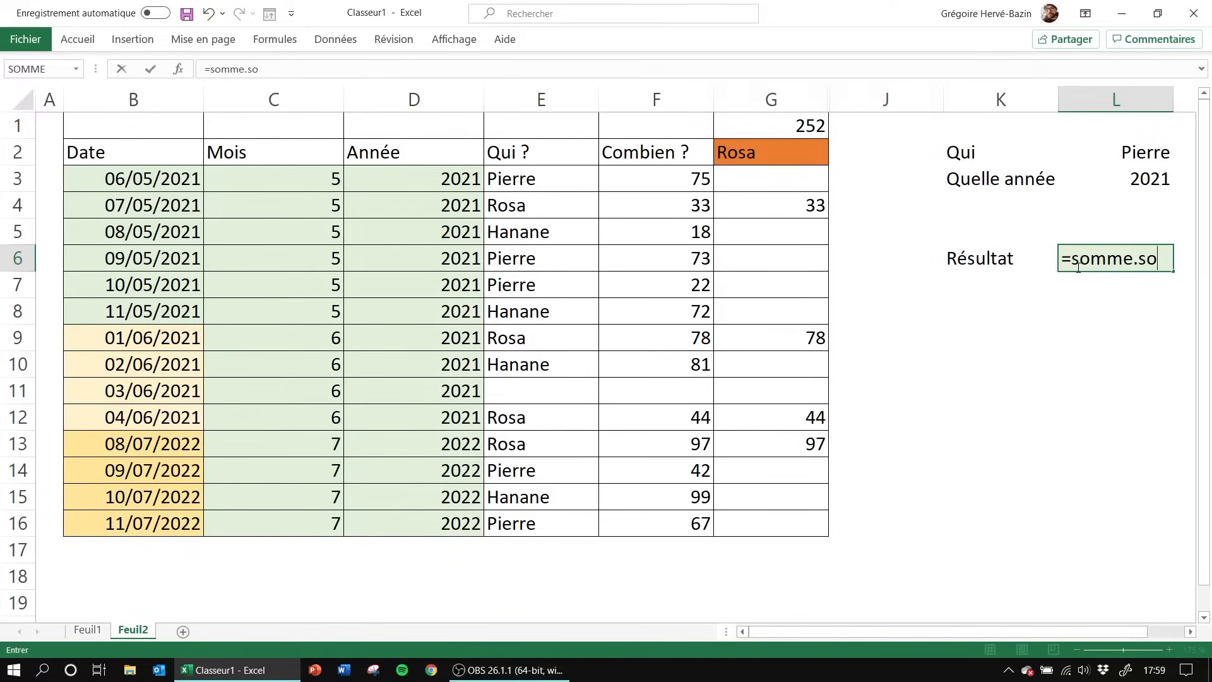
{"action": "type", "text": ".ens("}
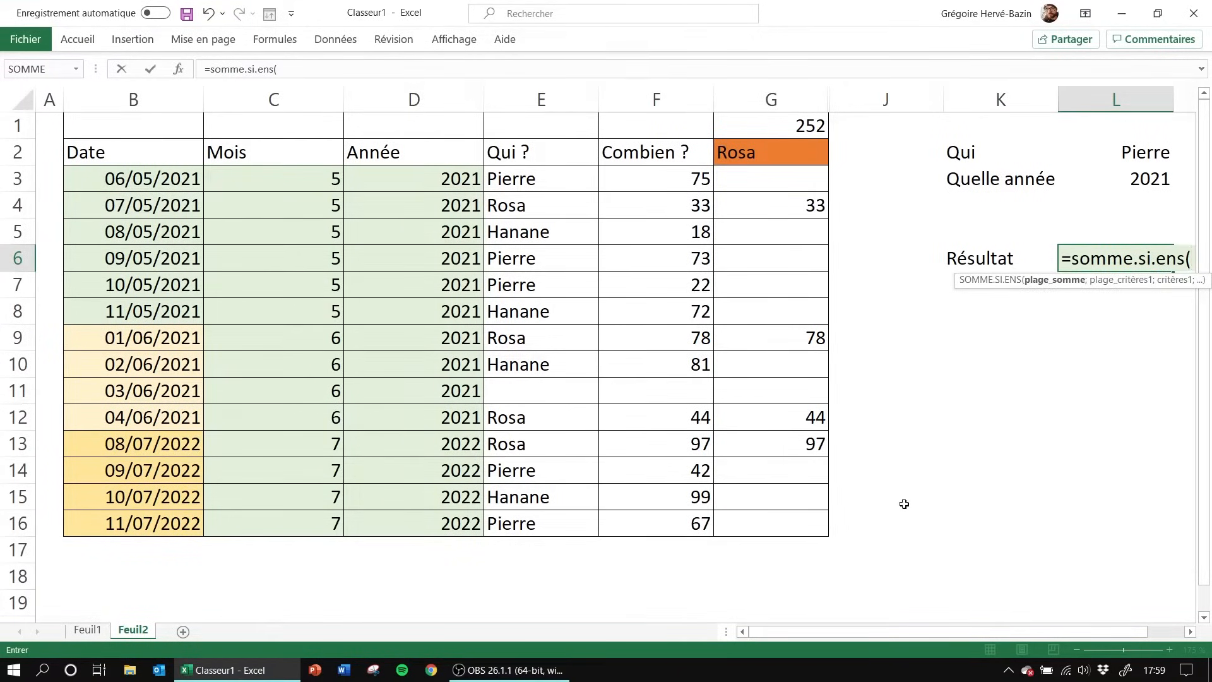
{"action": "scroll", "coordinate": [907, 503], "scroll_direction": "right", "scroll_amount": 3}
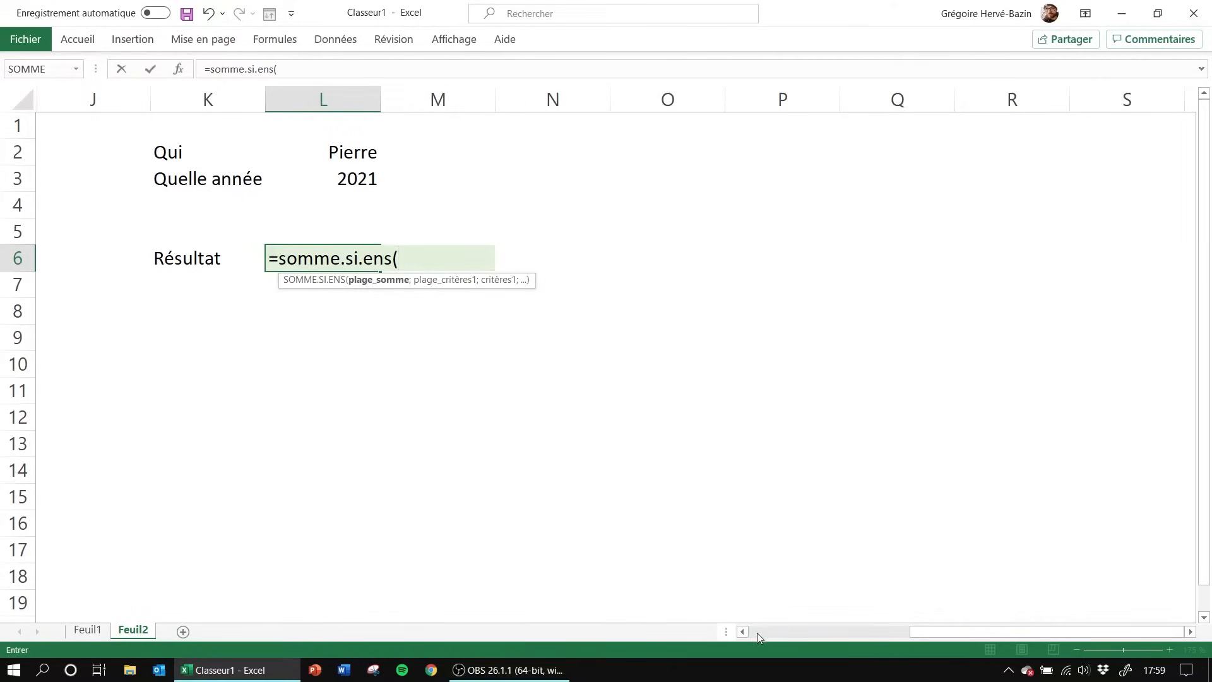
{"action": "left_click_drag", "start_coordinate": [756, 633], "coordinate": [752, 633]}
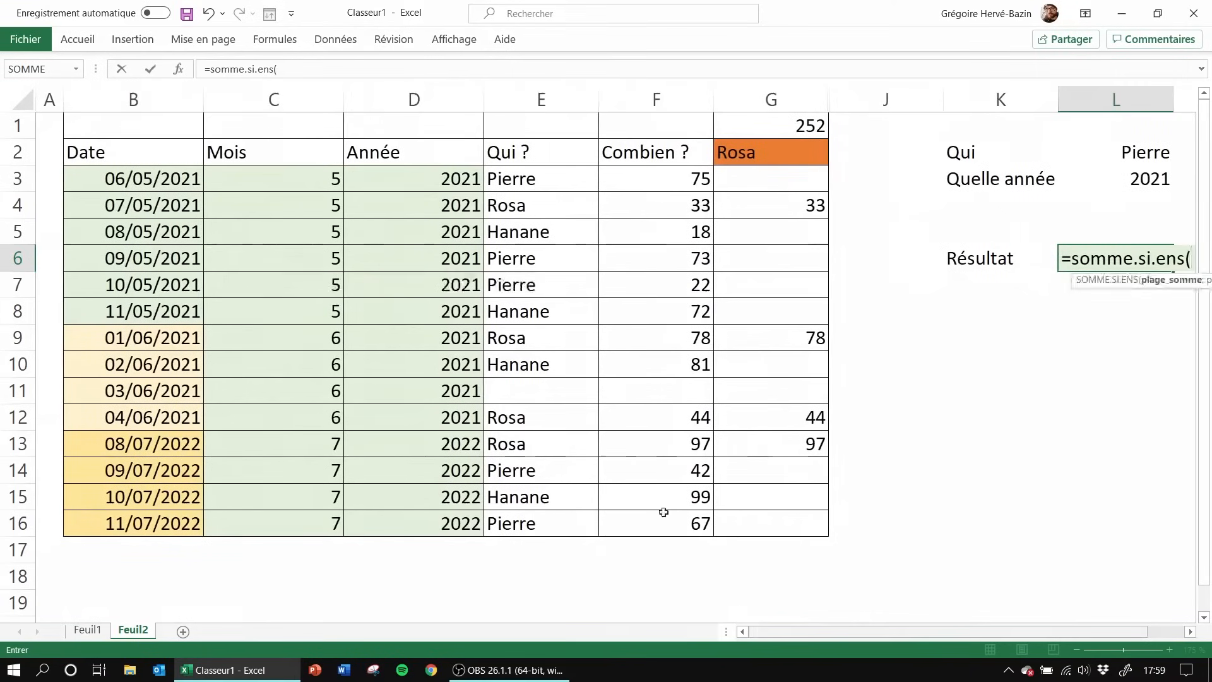
{"action": "left_click", "coordinate": [631, 182]}
{"action": "left_click_drag", "start_coordinate": [651, 211], "coordinate": [644, 532]}
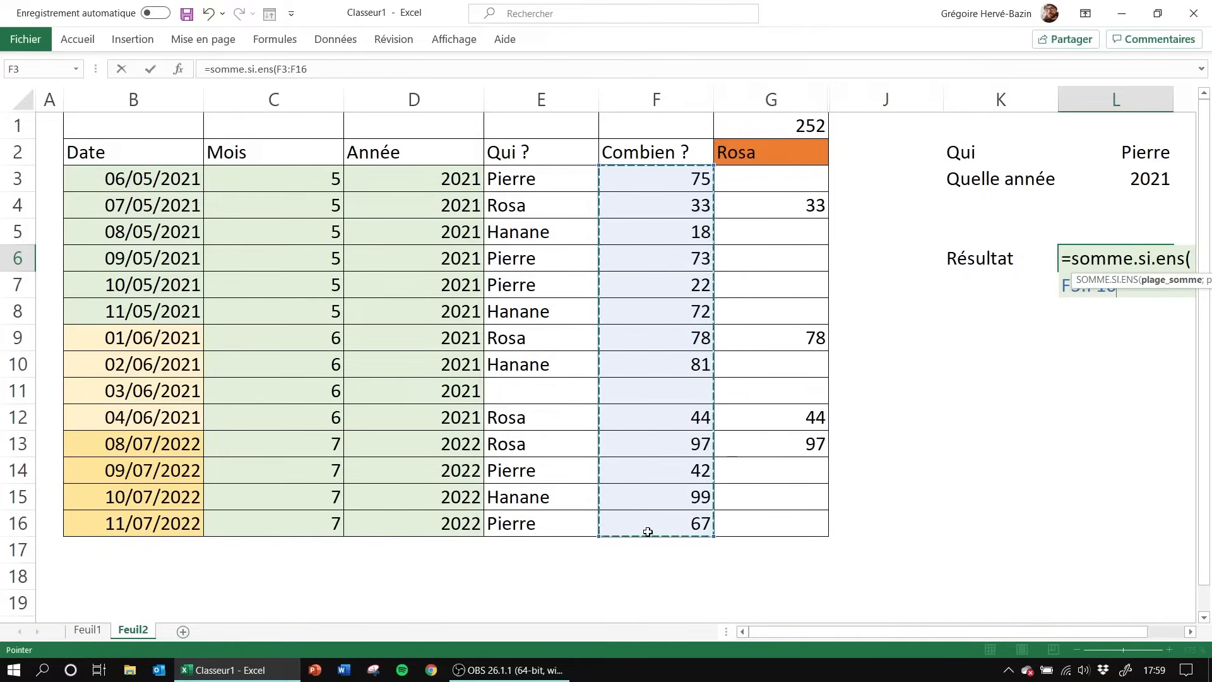
{"action": "type", "text": ",;"}
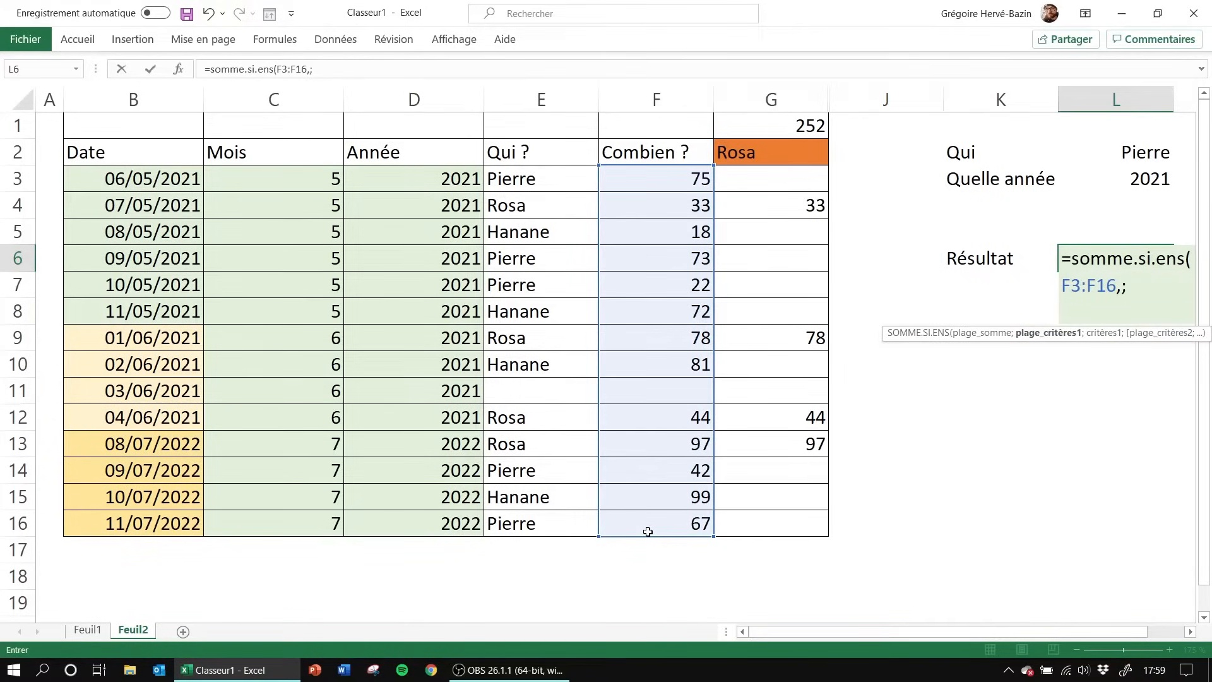
{"action": "key", "text": "BackSpace"}
{"action": "key", "text": "BackSpace"}
{"action": "type", "text": ";"}
Examine the SOMME.SI.ENS argument hint for the first criteria range and criterion
{"action": "left_click_drag", "start_coordinate": [774, 630], "coordinate": [986, 614]}
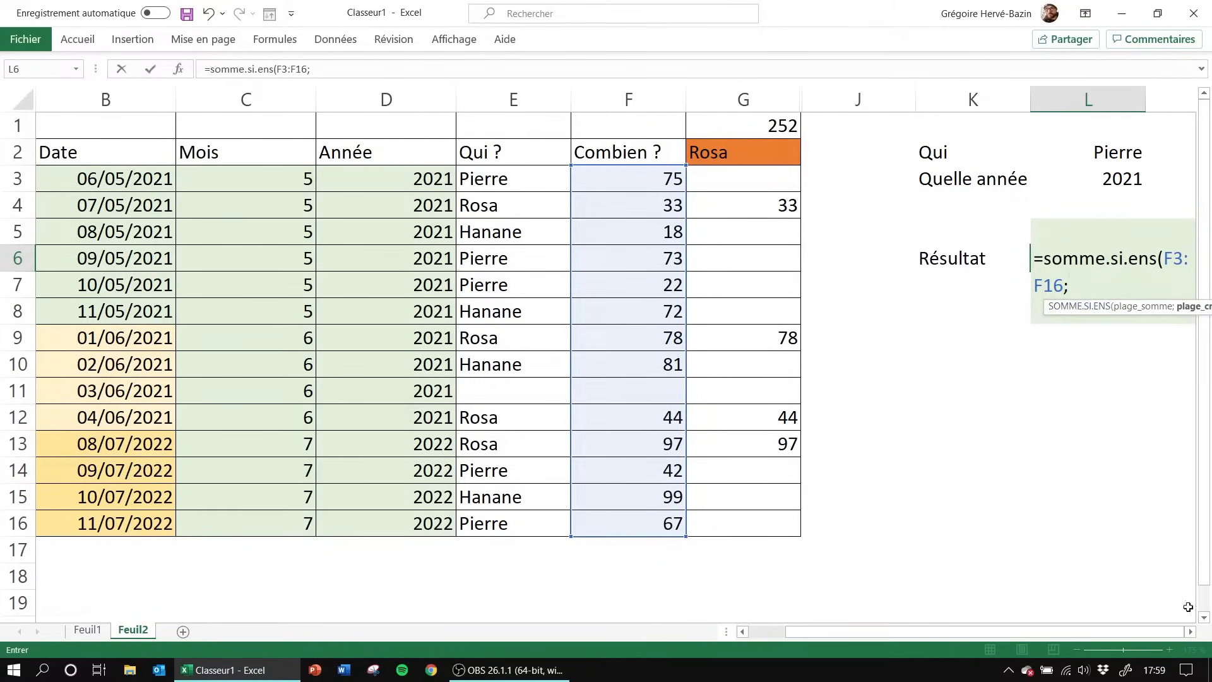
{"action": "left_click", "coordinate": [1190, 632]}
{"action": "left_click", "coordinate": [1190, 632]}
{"action": "left_click", "coordinate": [1191, 631]}
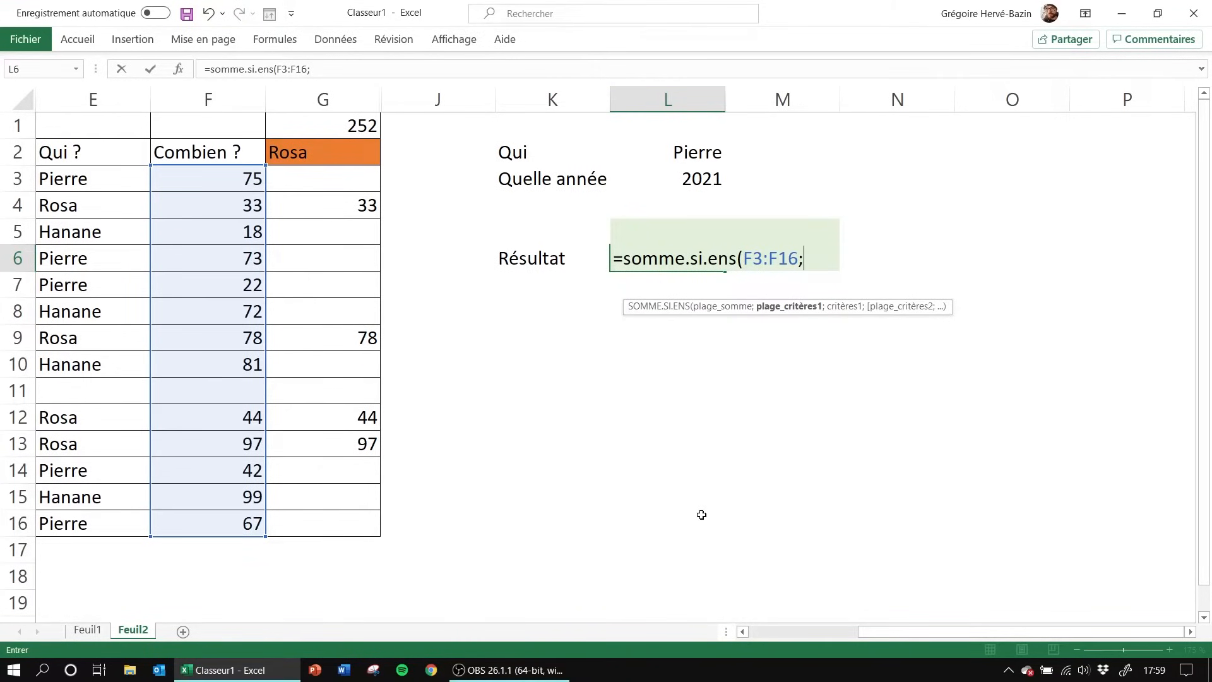
{"action": "left_click", "coordinate": [742, 632]}
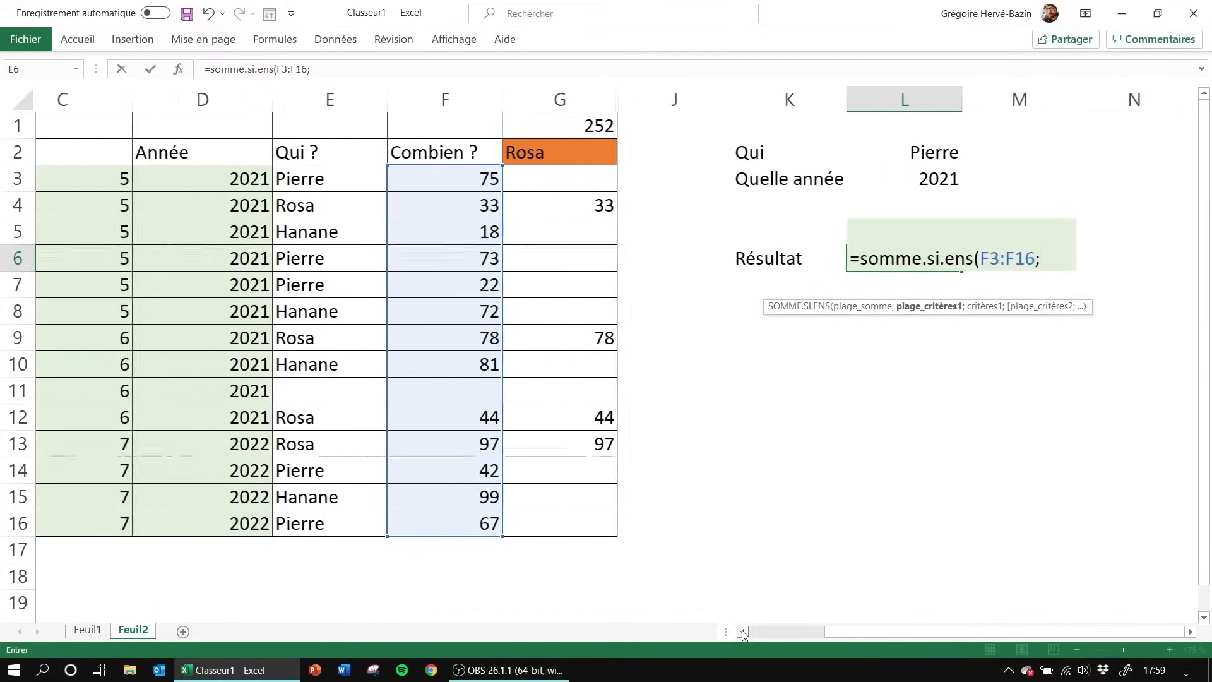
Add E3:E16 as the first criteria range and L2 as its criterion in the SOMME.SI.ENS formula, followed by a separator
{"action": "left_click_drag", "start_coordinate": [354, 174], "coordinate": [370, 521]}
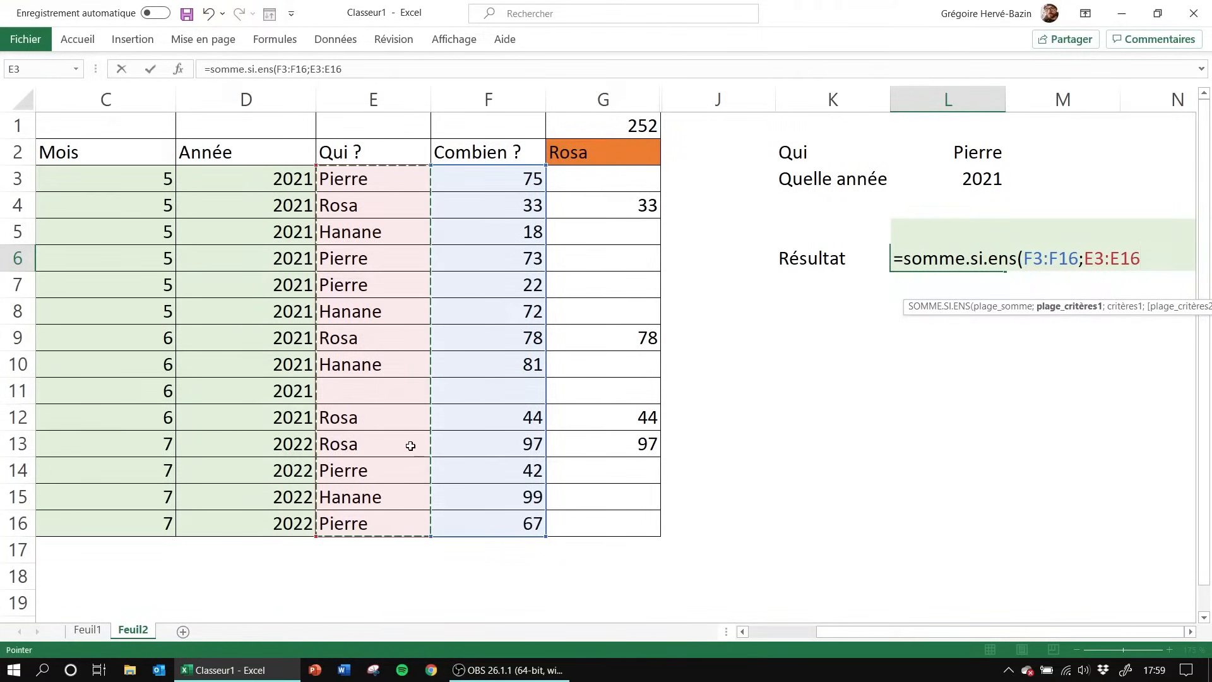
{"action": "type", "text": ";"}
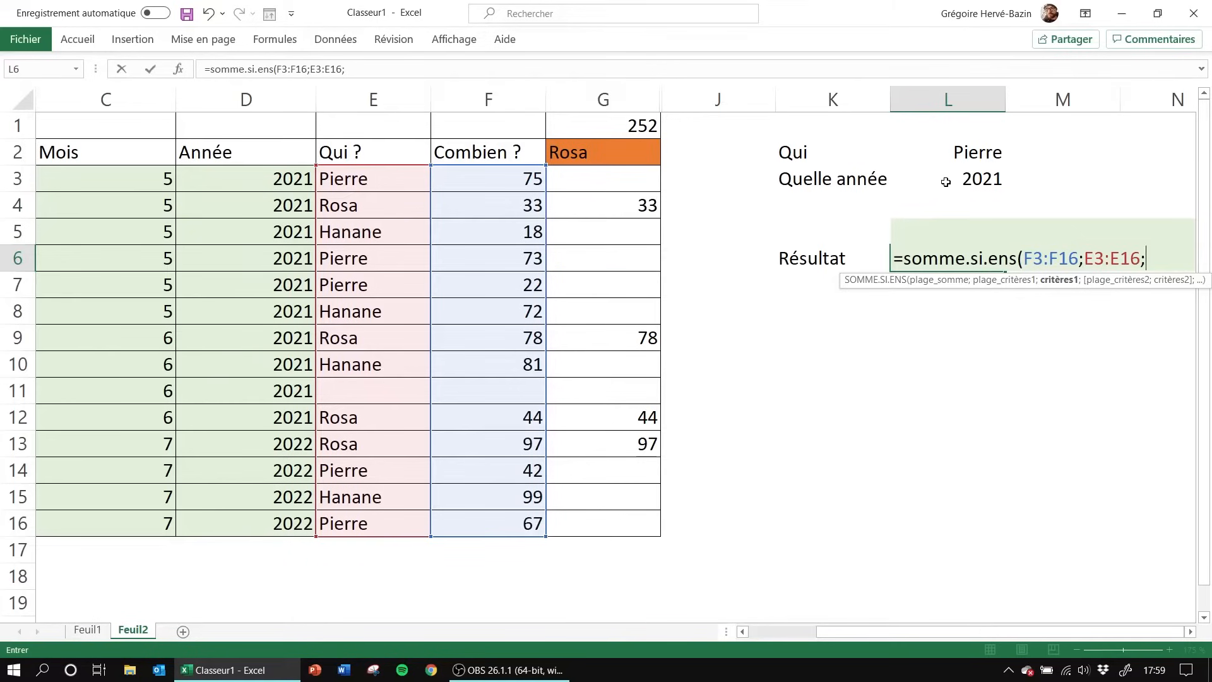
{"action": "left_click", "coordinate": [970, 149]}
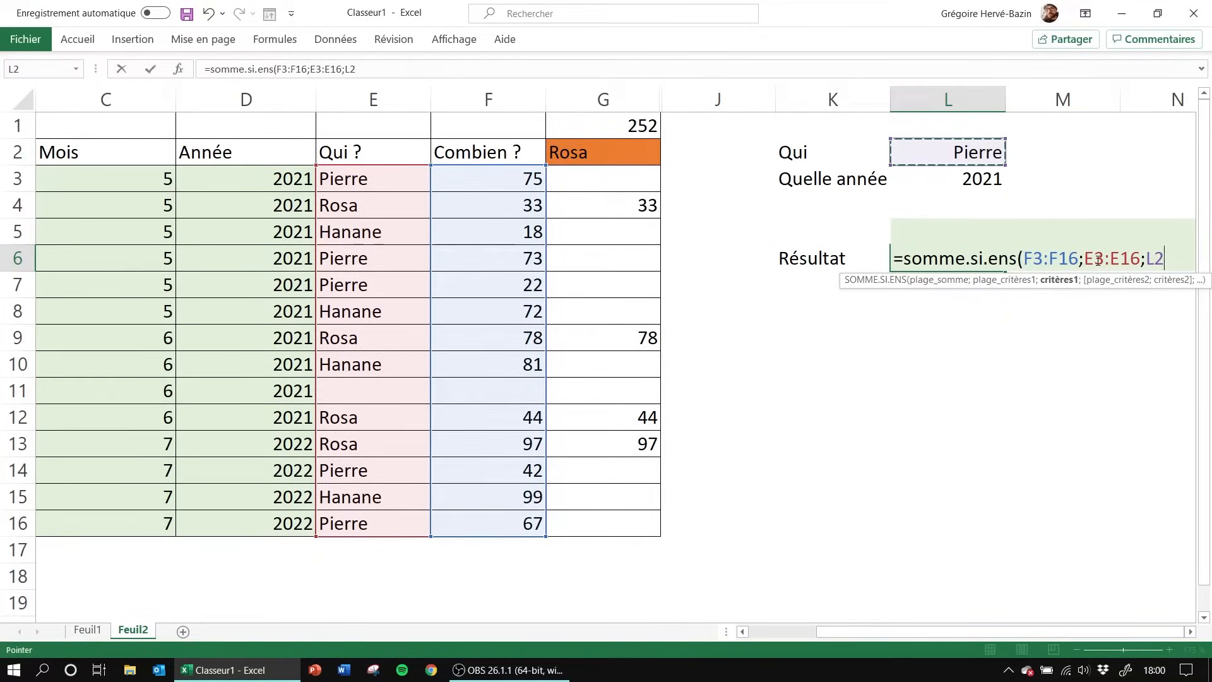
{"action": "type", "text": ";"}
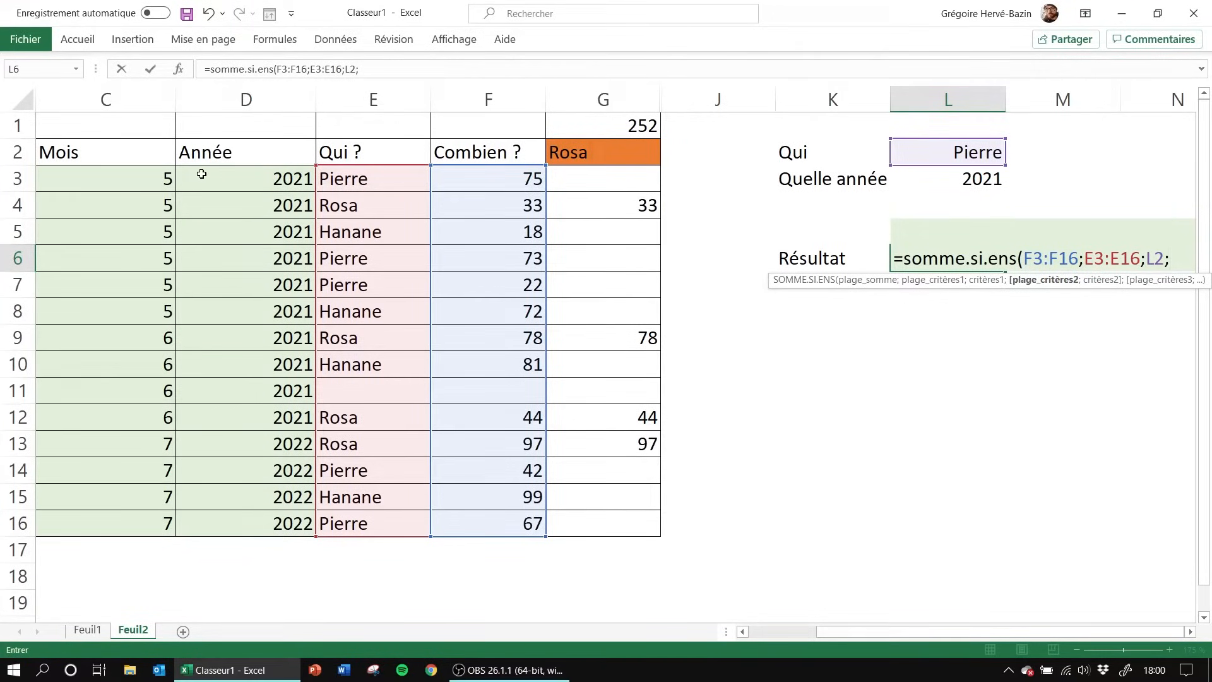
Add D3:D16 as the second criteria range with L3 as its criterion, and complete the SOMME.SI.ENS formula in L6
{"action": "left_click_drag", "start_coordinate": [201, 174], "coordinate": [232, 521]}
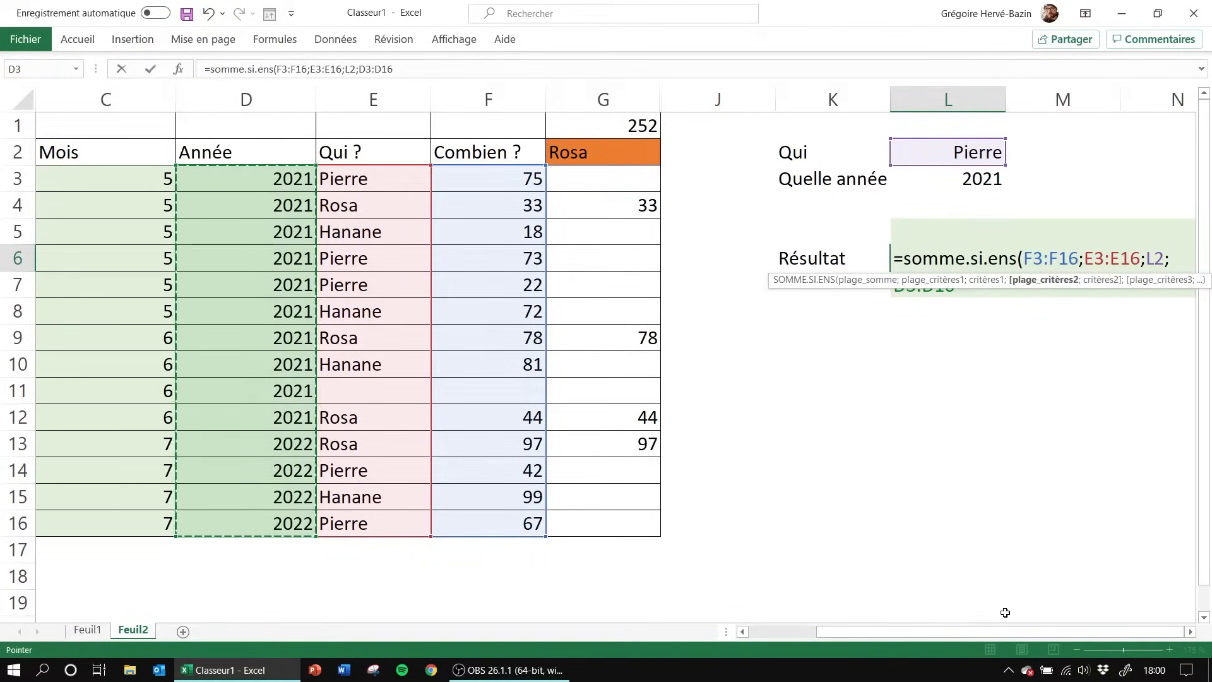
{"action": "type", "text": ";"}
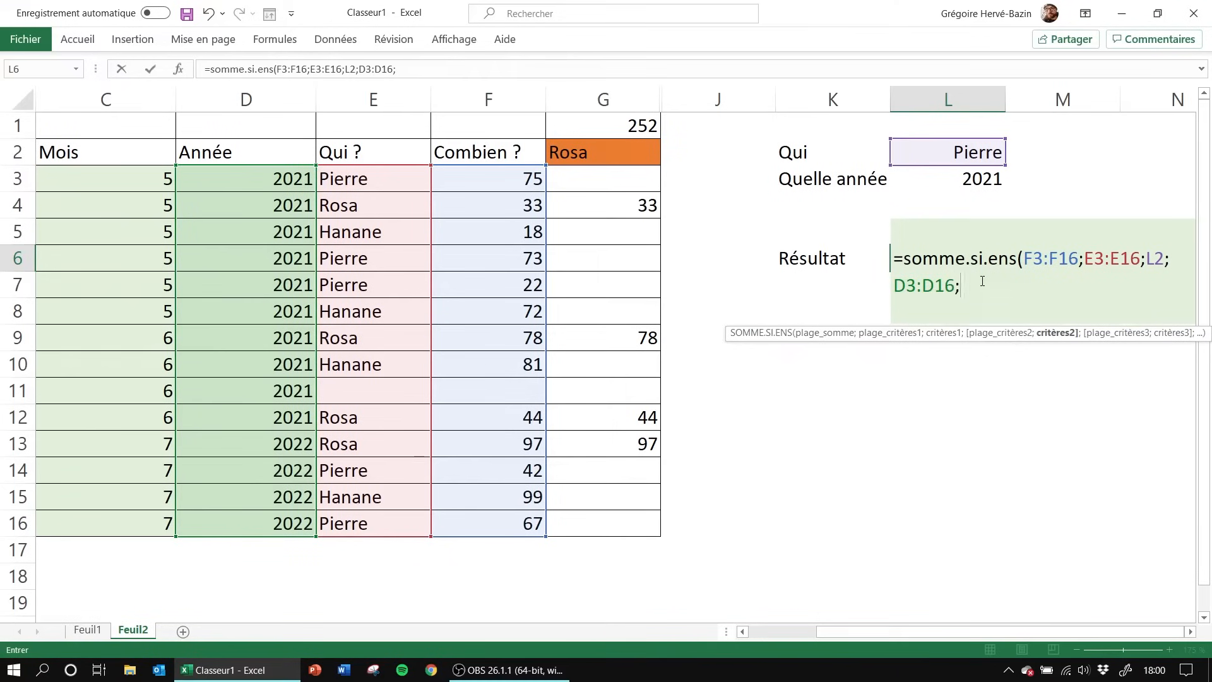
{"action": "left_click", "coordinate": [952, 179]}
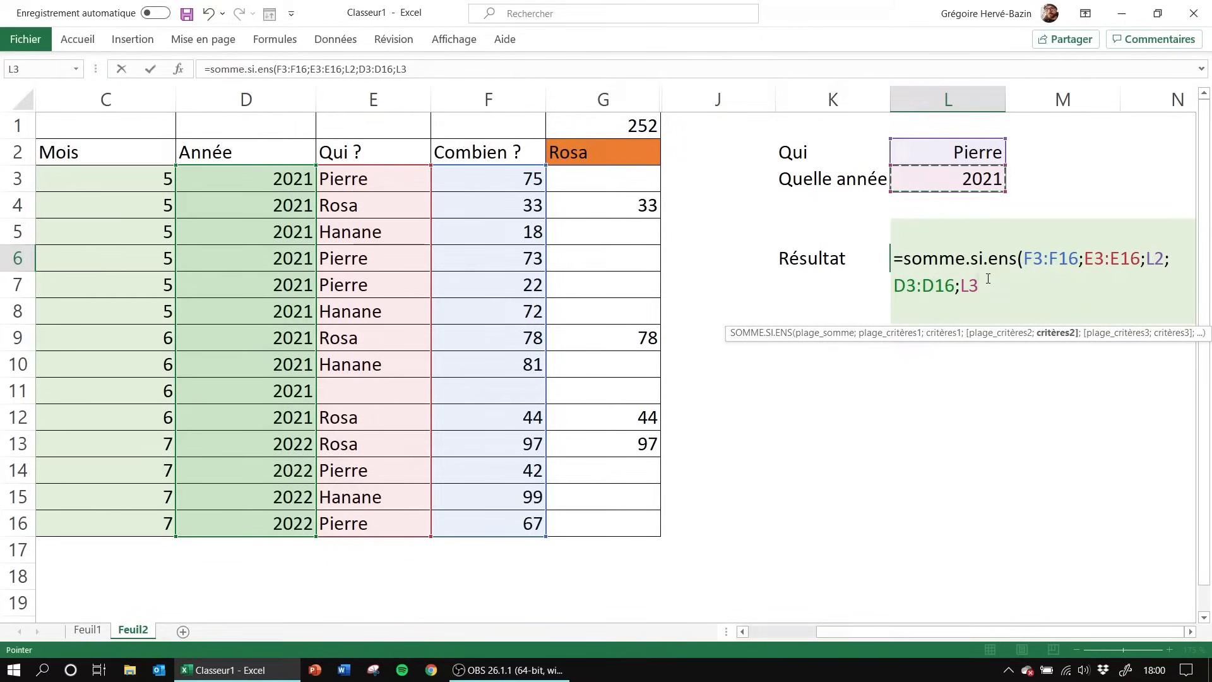
{"action": "type", "text": ";"}
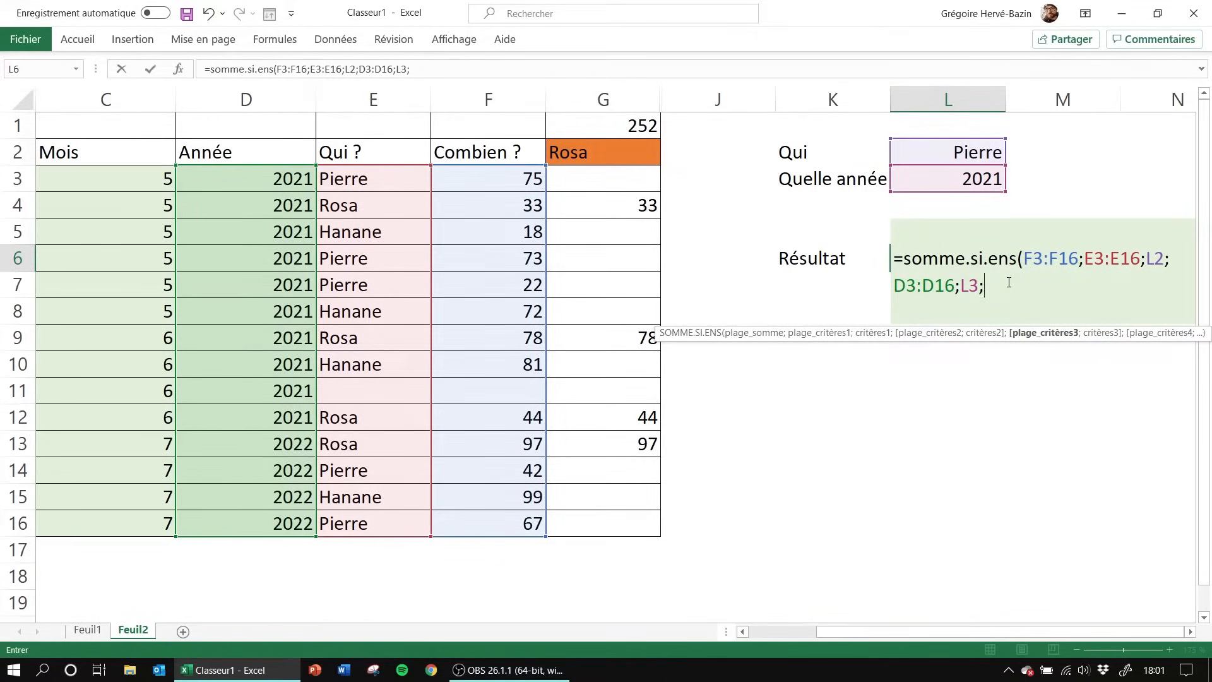
{"action": "key", "text": "BackSpace"}
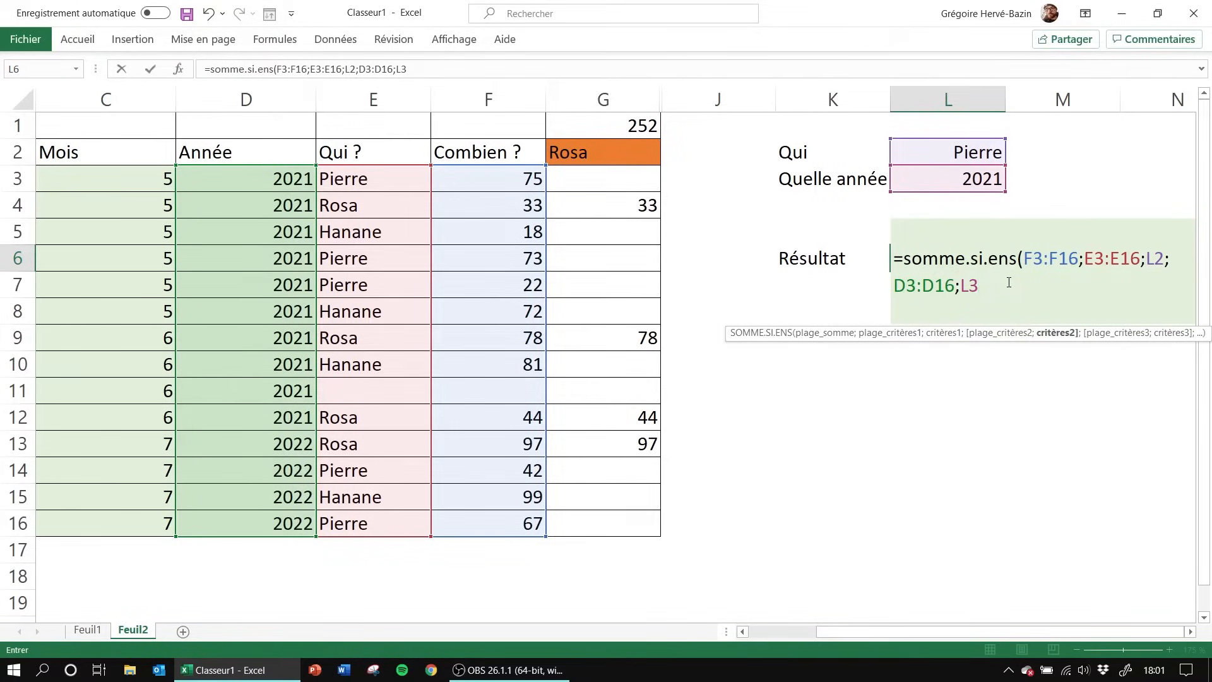
{"action": "type", "text": ")"}
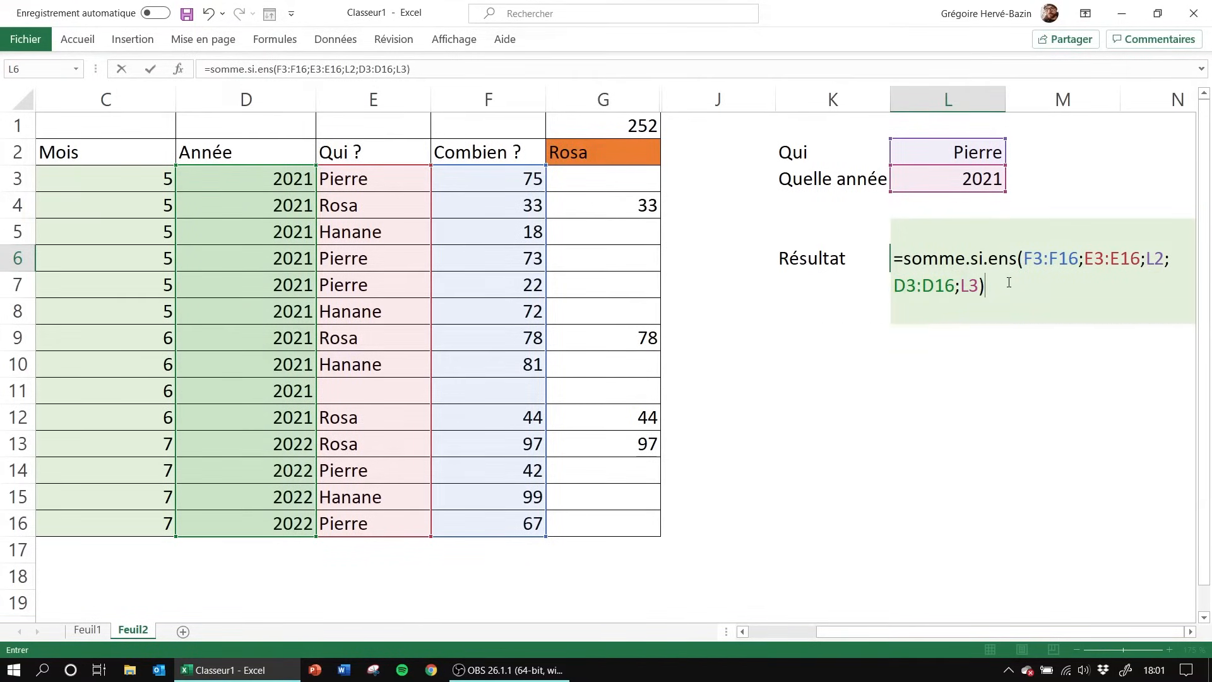
{"action": "key", "text": "Return"}
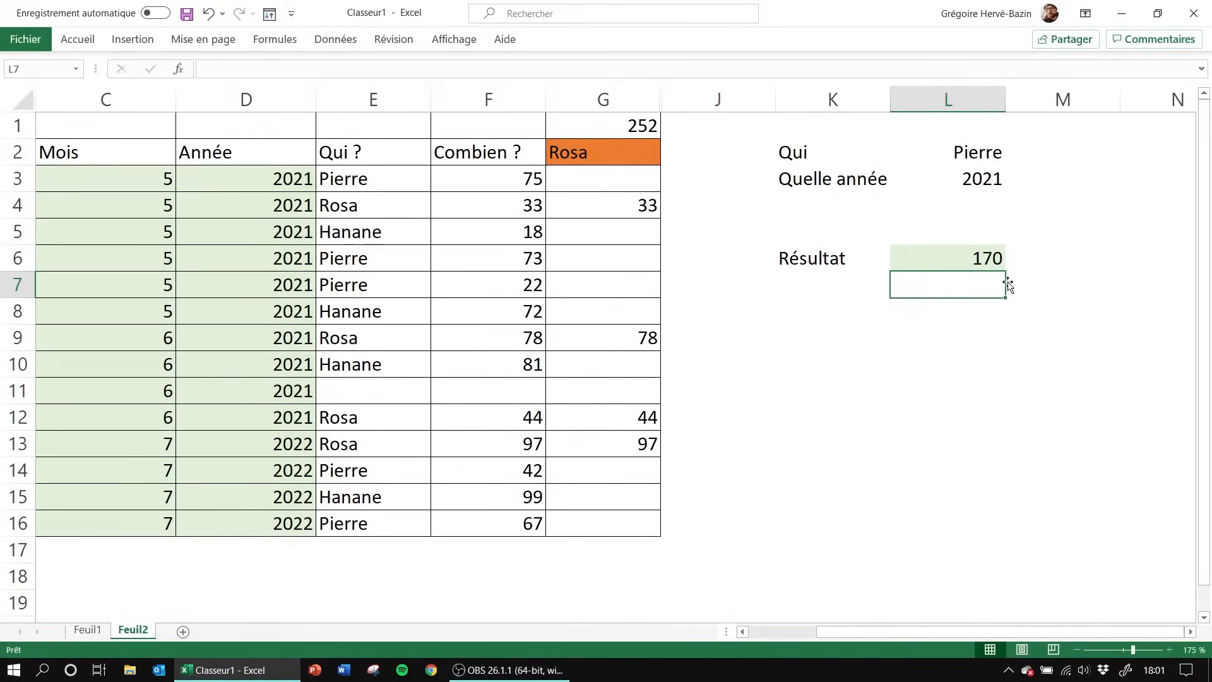
Delete the whole helper column G with the orange header beside the Combien ? column
{"action": "left_click", "coordinate": [947, 257]}
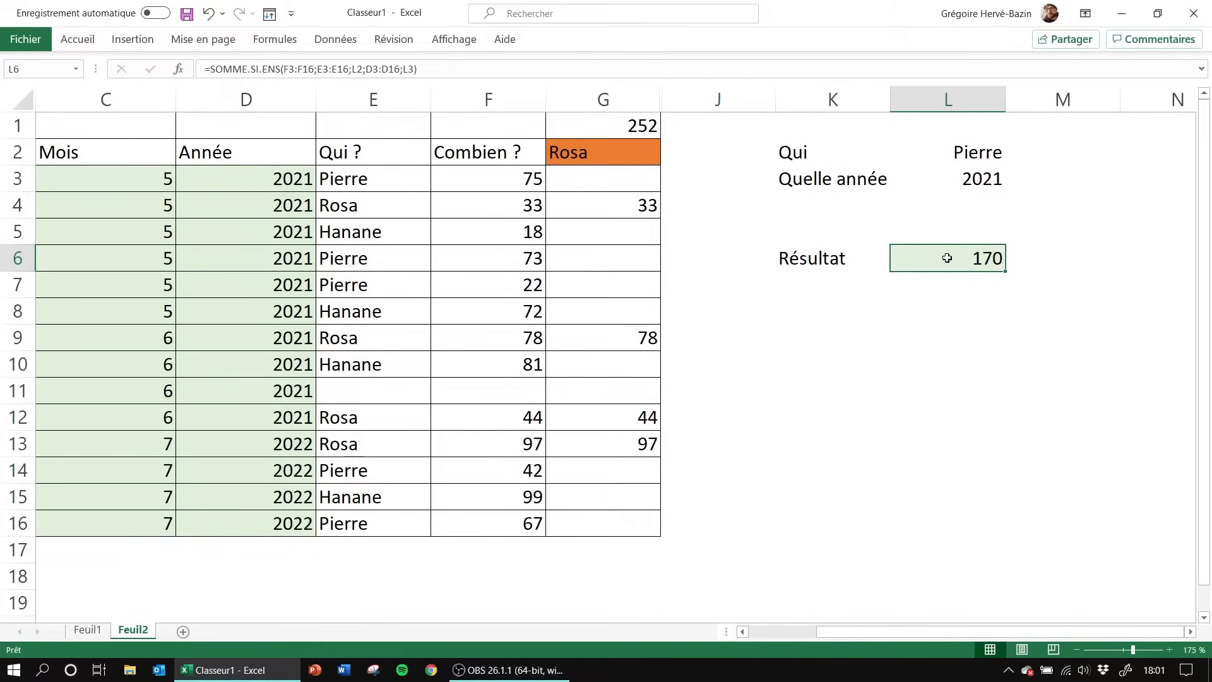
{"action": "scroll", "coordinate": [488, 298], "scroll_direction": "left", "scroll_amount": 2}
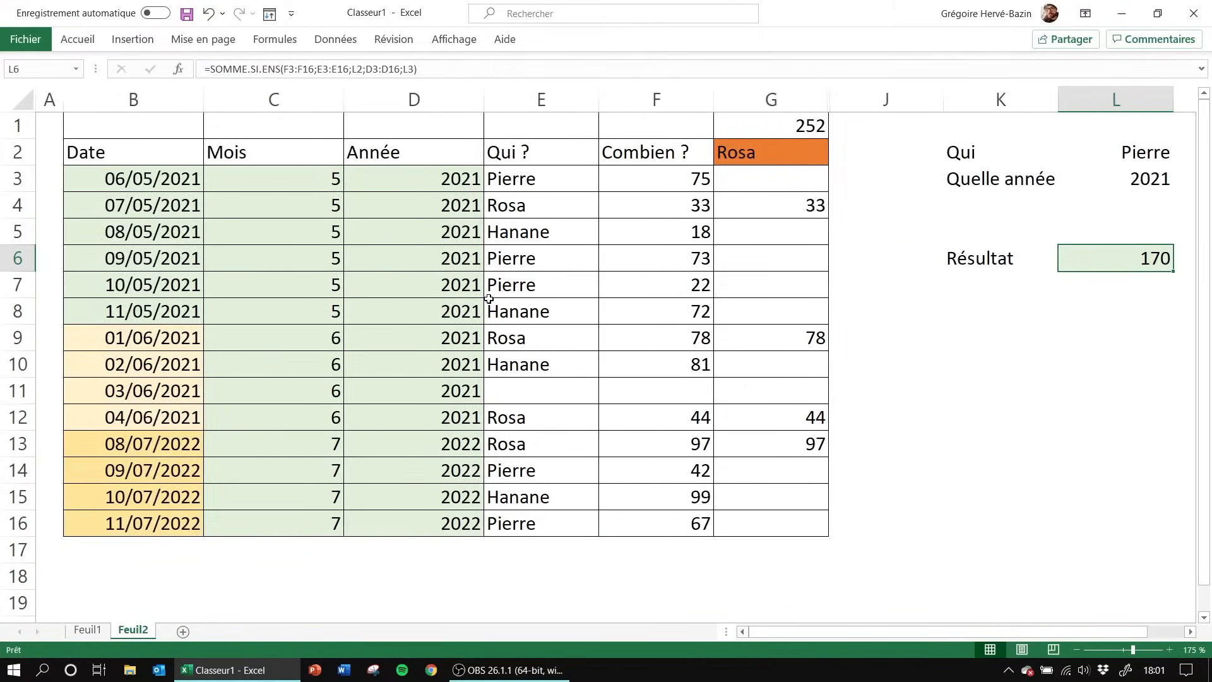
{"action": "right_click", "coordinate": [758, 105]}
{"action": "left_click", "coordinate": [783, 259]}
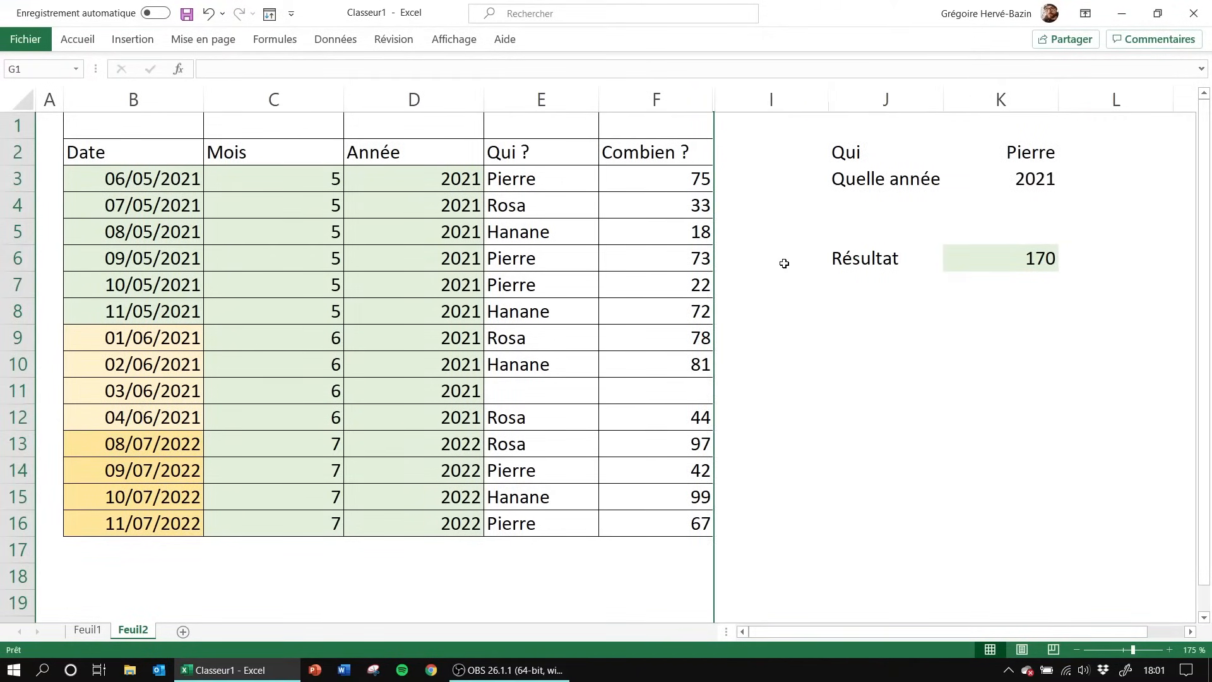
{"action": "left_click", "coordinate": [784, 263]}
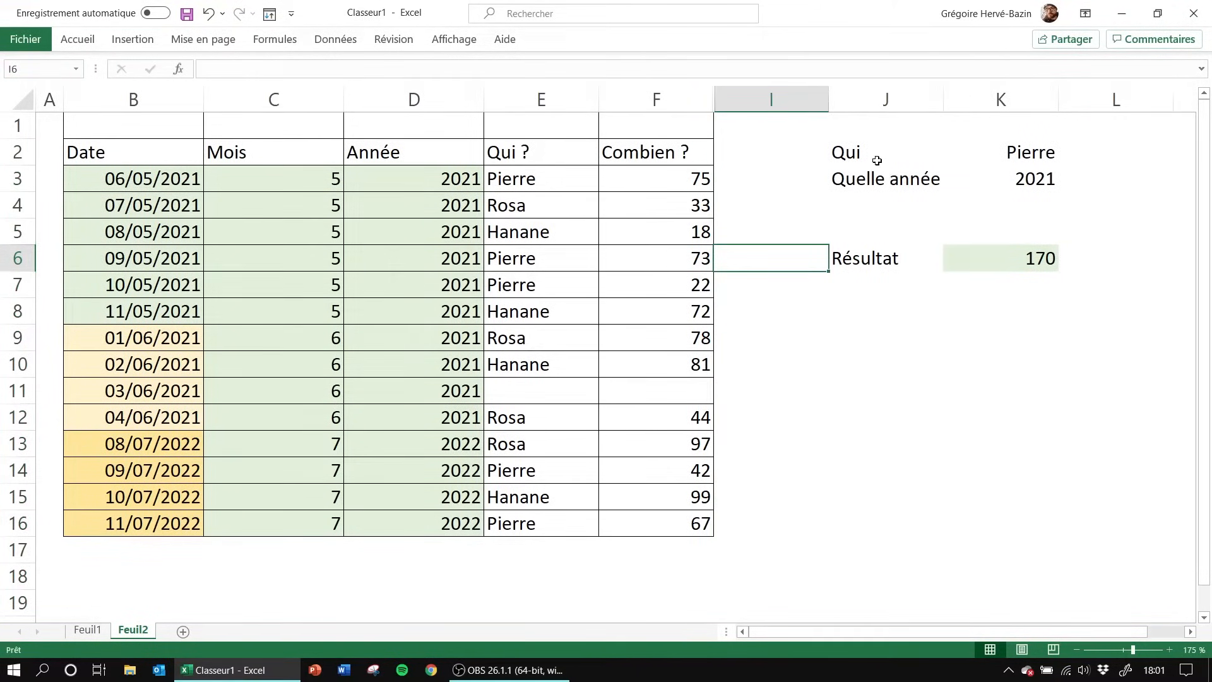
Check the formula result by selecting together the 2021 amounts in F3, F6 and F7 for the person named in K2
{"action": "left_click", "coordinate": [526, 180]}
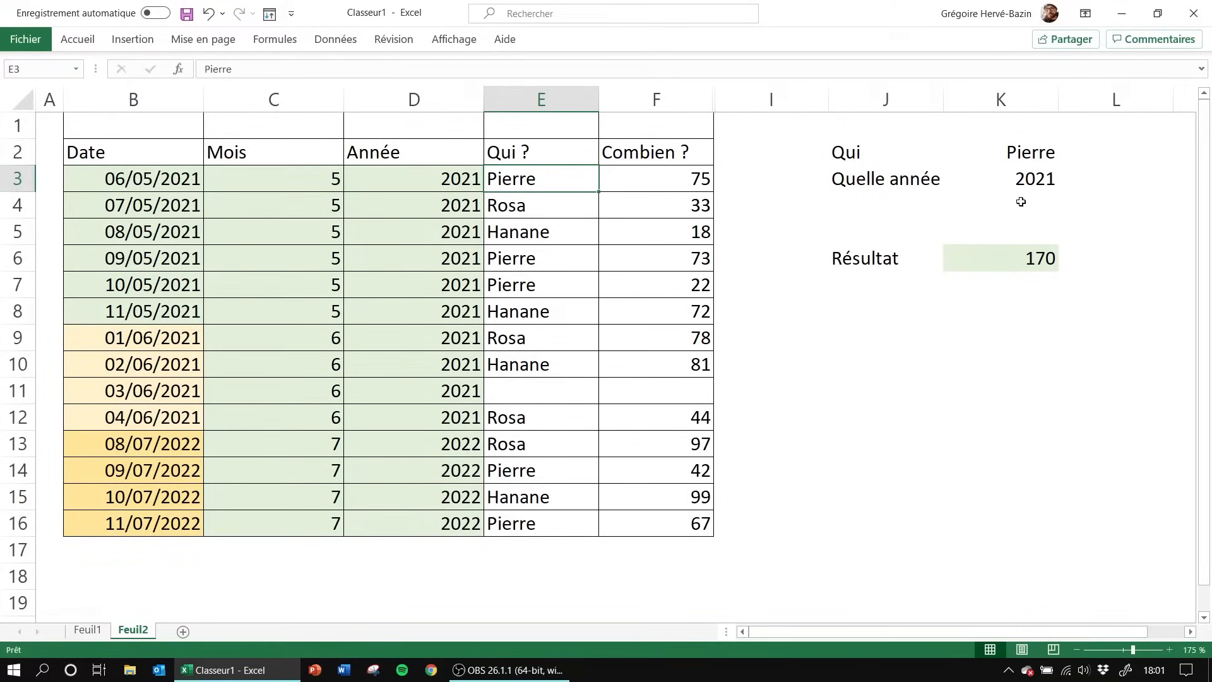
{"action": "left_click", "coordinate": [1022, 183]}
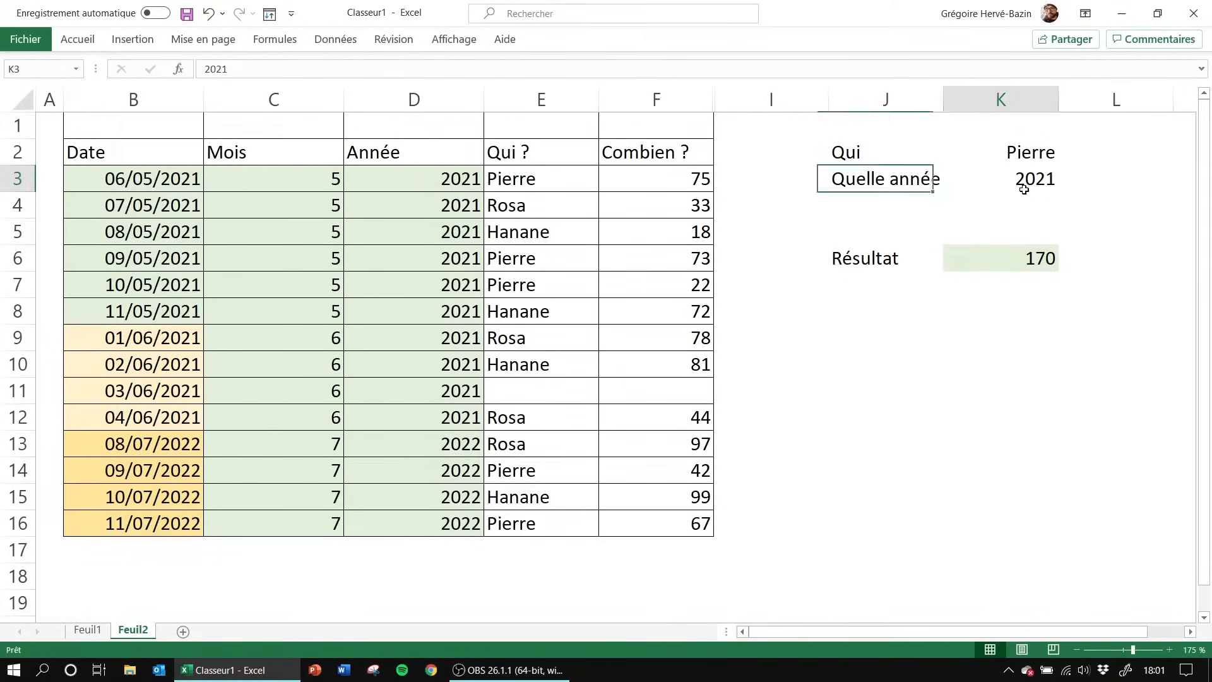
{"action": "left_click", "coordinate": [571, 183]}
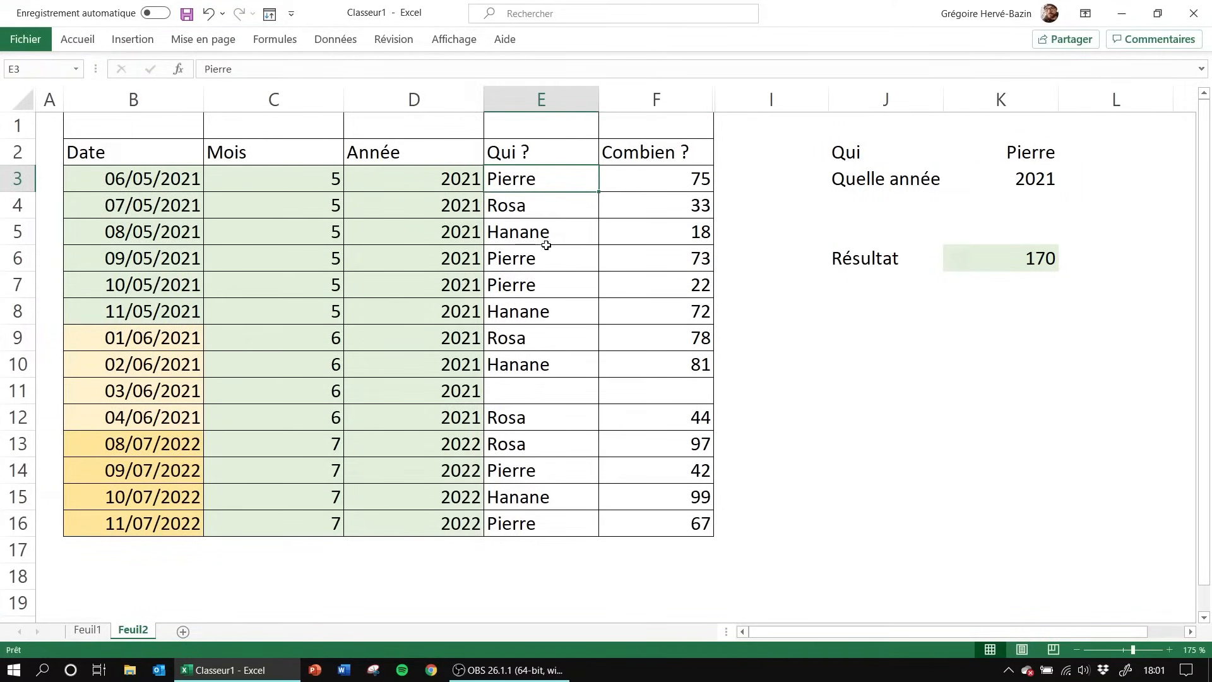
{"action": "left_click", "coordinate": [655, 175]}
{"action": "left_click_drag", "start_coordinate": [654, 260], "coordinate": [555, 324], "text": "ctrl"}
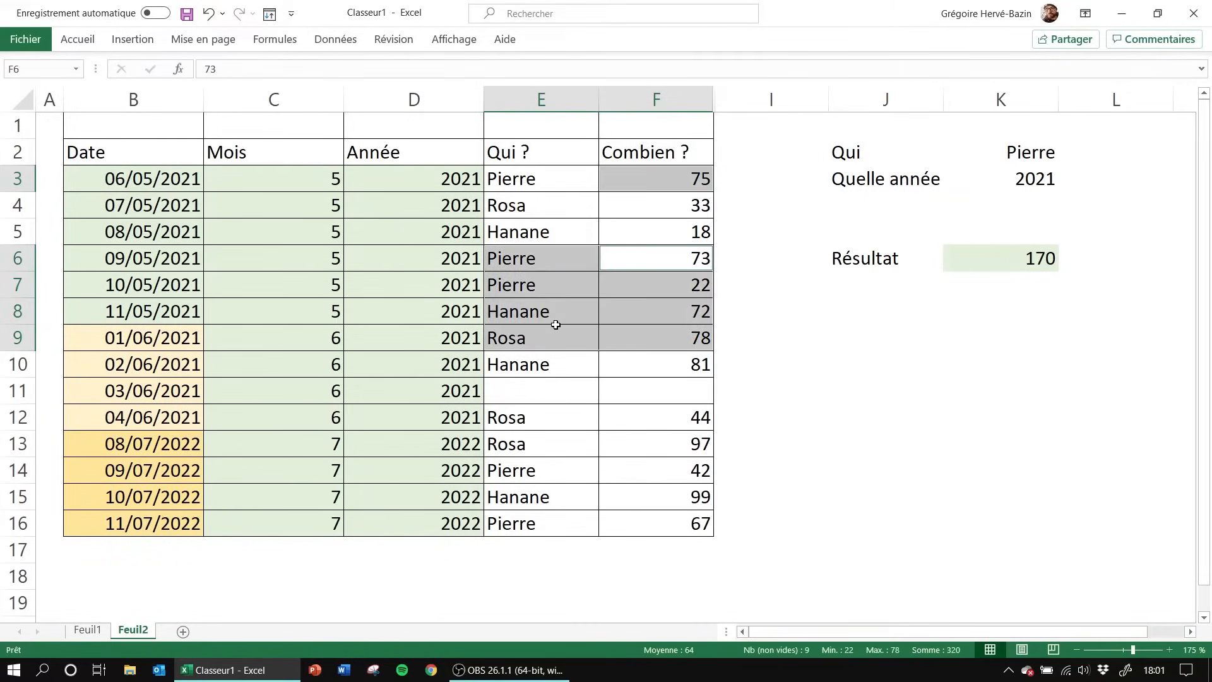
{"action": "left_click", "coordinate": [656, 186]}
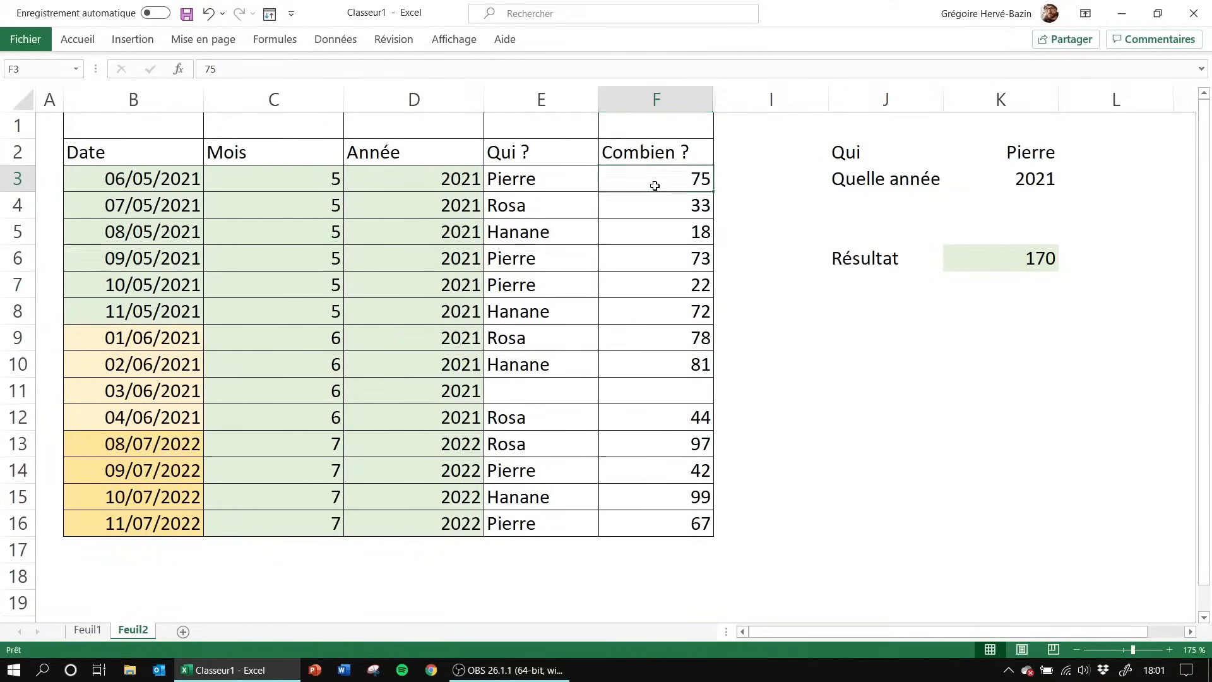
{"action": "left_click", "coordinate": [668, 256], "text": "ctrl"}
{"action": "left_click", "coordinate": [668, 289], "text": "ctrl"}
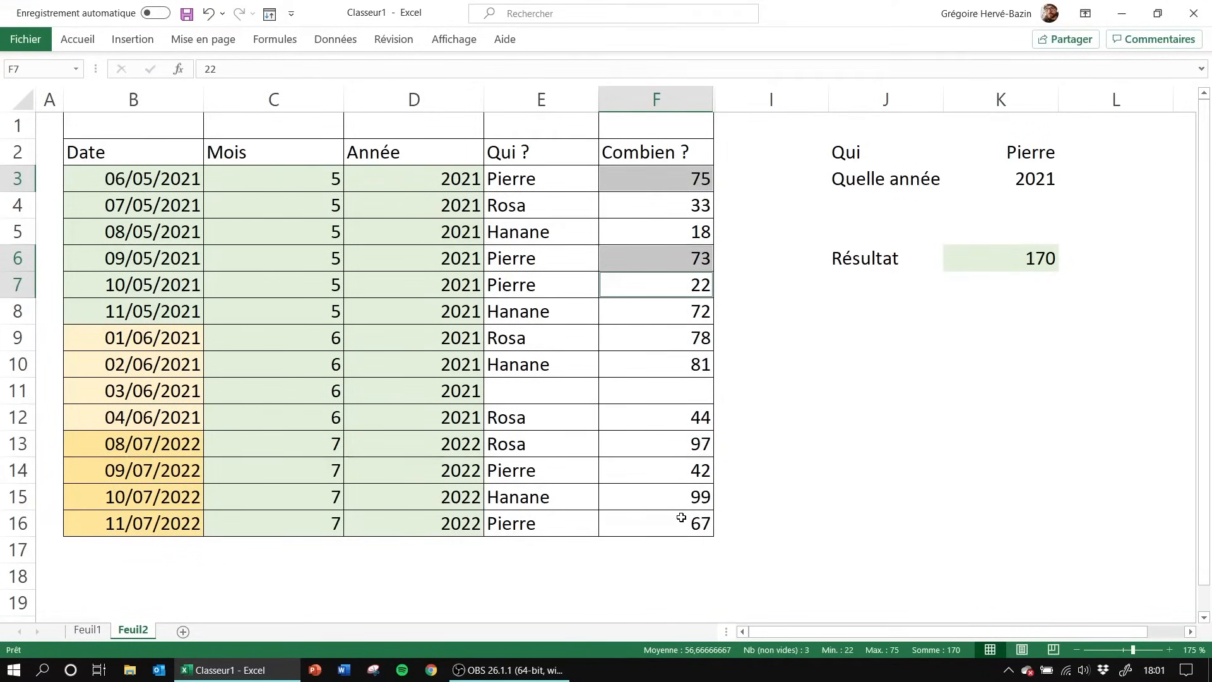
{"action": "key", "text": "ctrl"}
Review the SOMME.SI.ENS formula in K6 alongside the source table B2:F16
{"action": "left_click", "coordinate": [992, 266]}
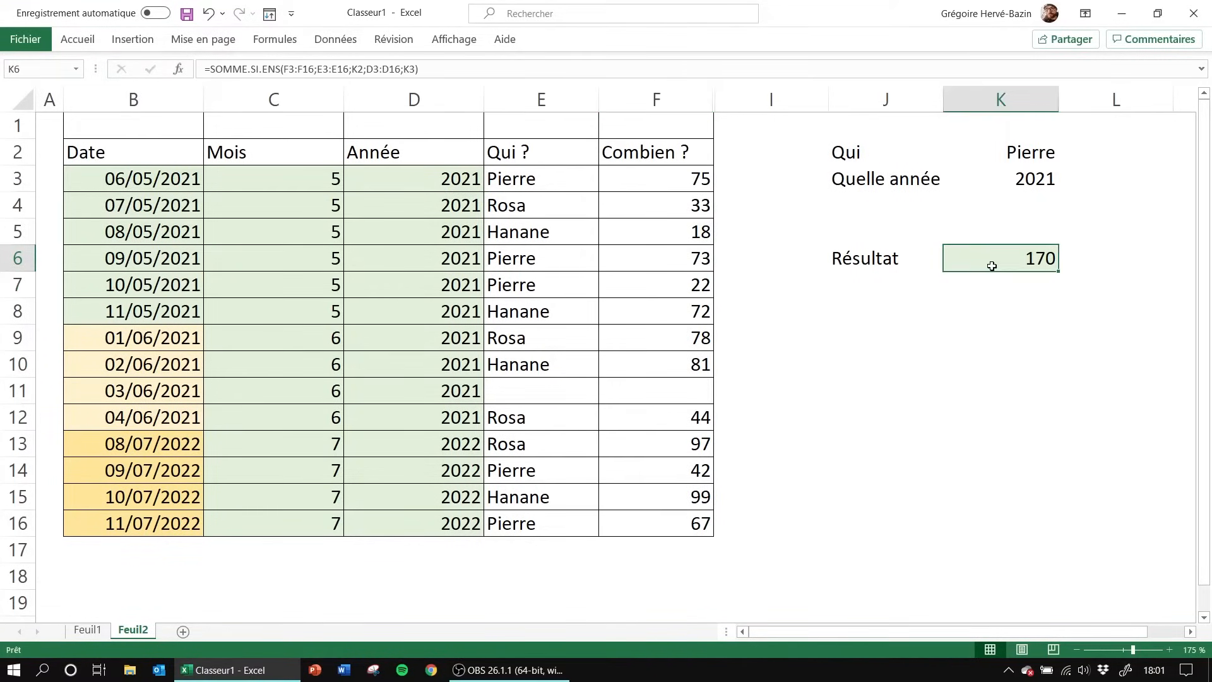
{"action": "left_click", "coordinate": [875, 280]}
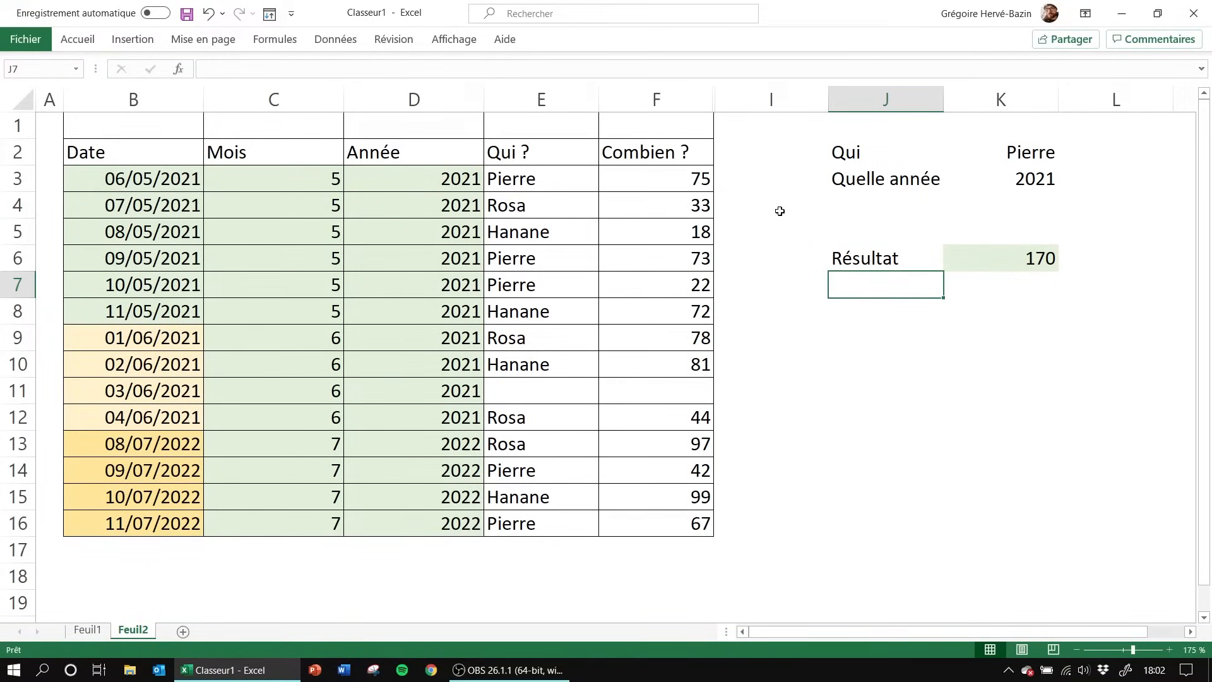
{"action": "left_click_drag", "start_coordinate": [127, 157], "coordinate": [628, 520]}
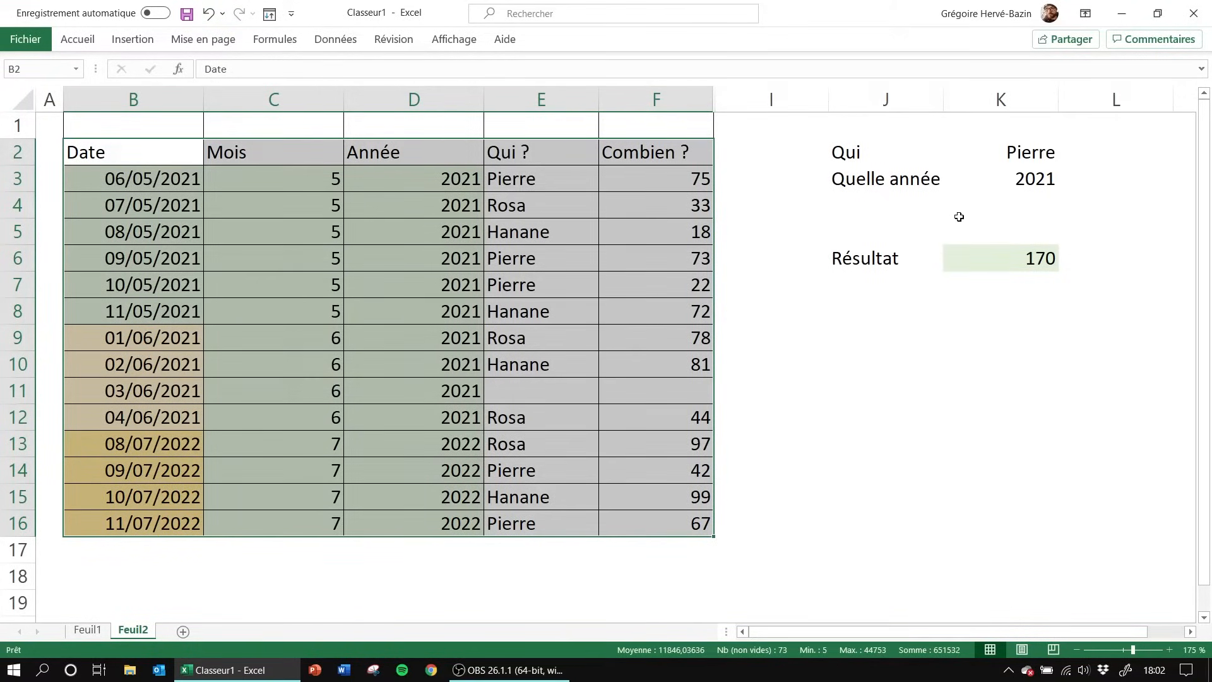
{"action": "left_click", "coordinate": [978, 260]}
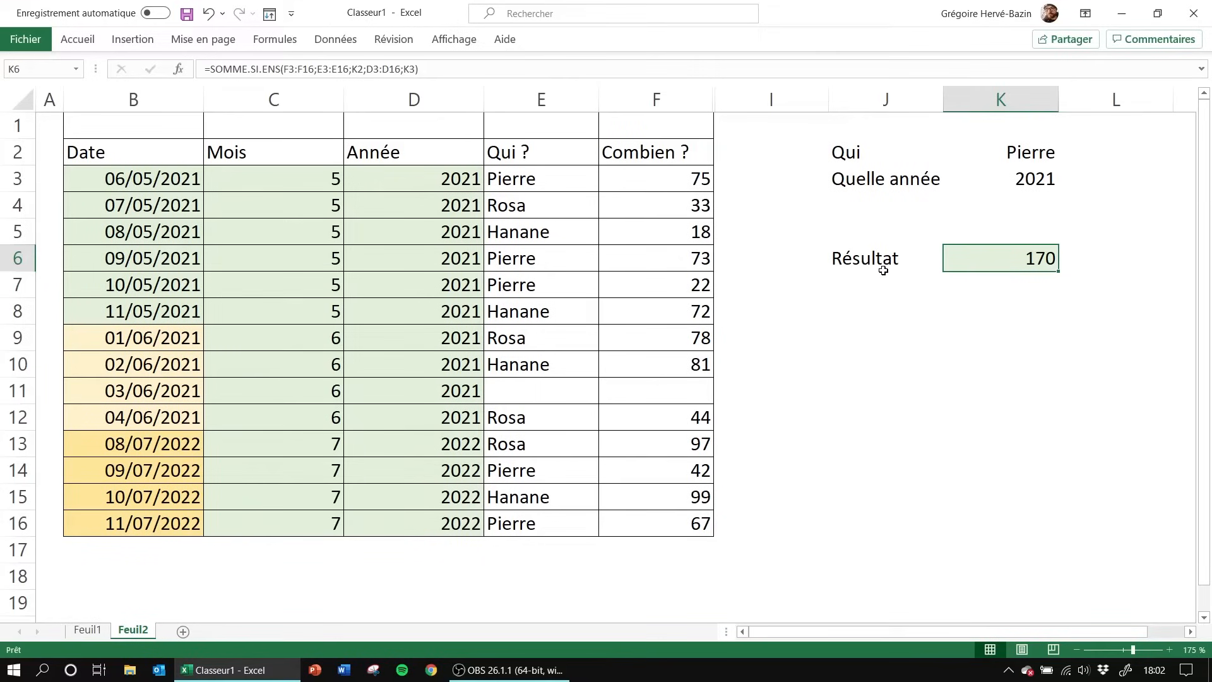
Replace the name in K2 with the one from E4, and check the result by selecting F4, F9 and F12 together
{"action": "left_click", "coordinate": [998, 158]}
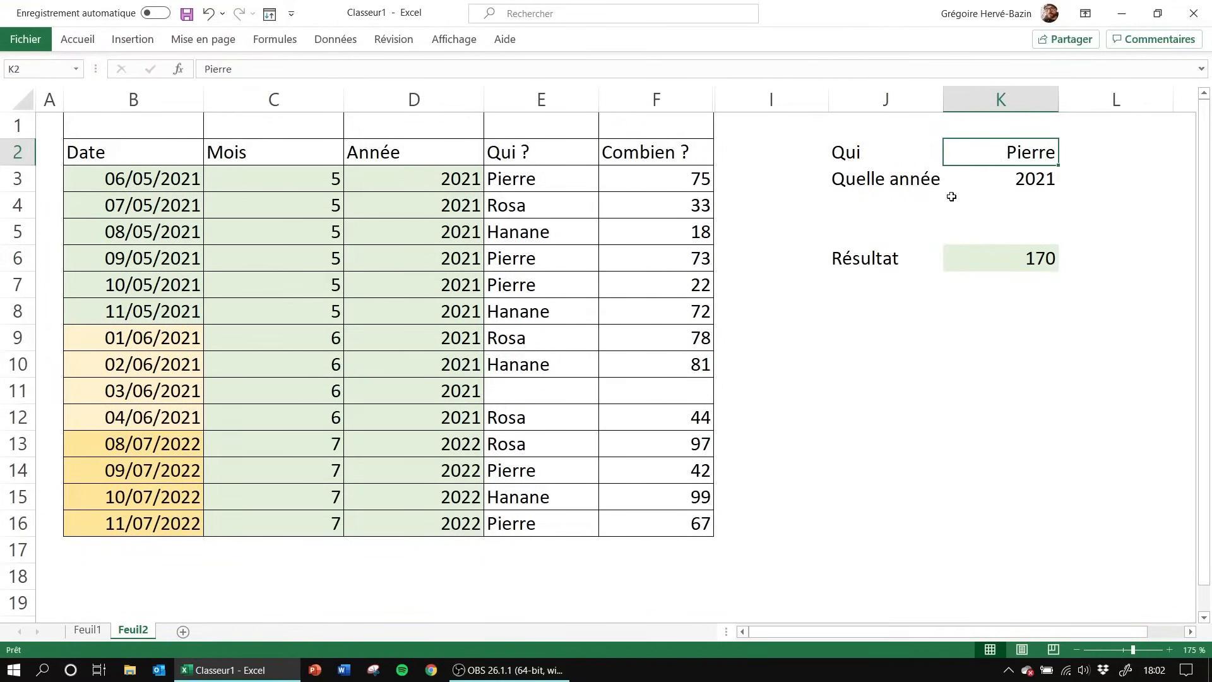
{"action": "type", "text": "Rosa"}
{"action": "key", "text": "Return"}
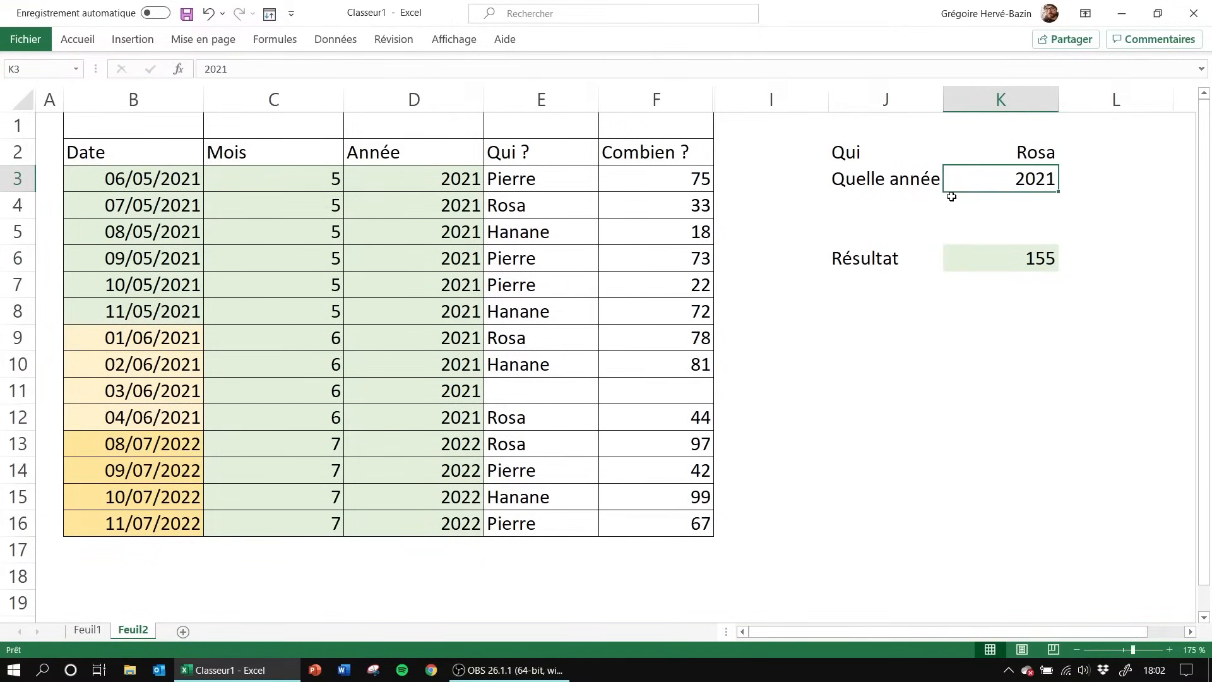
{"action": "left_click", "coordinate": [689, 205]}
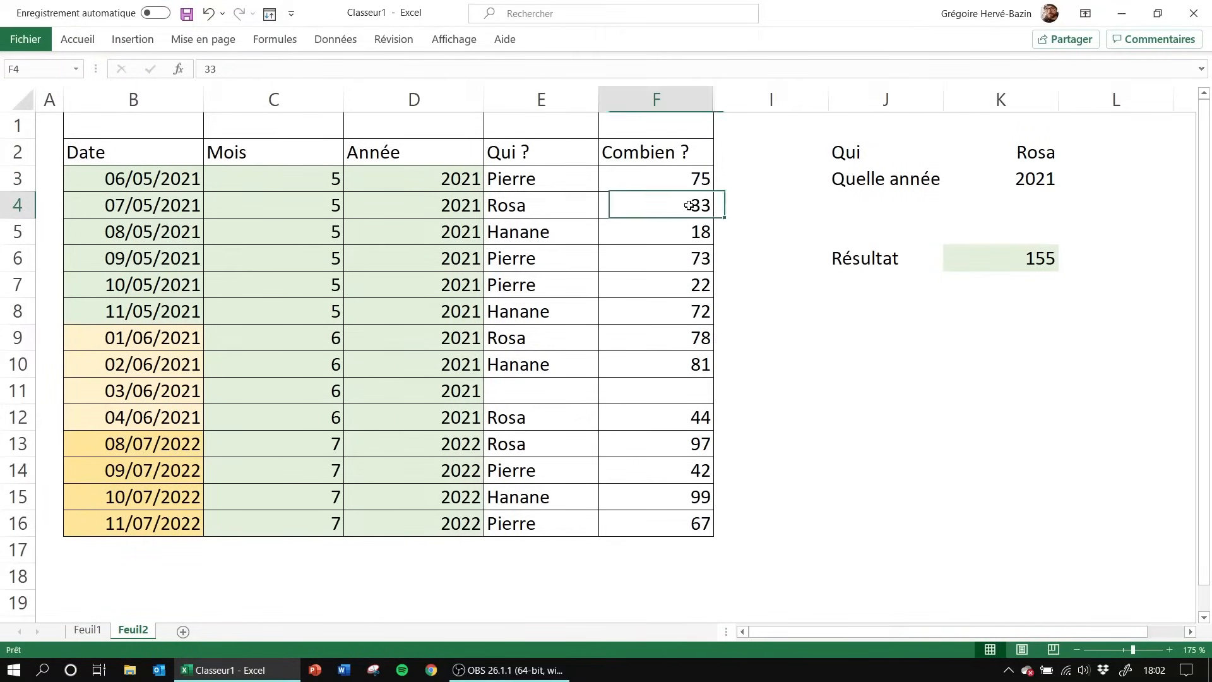
{"action": "left_click", "coordinate": [652, 335], "text": "ctrl"}
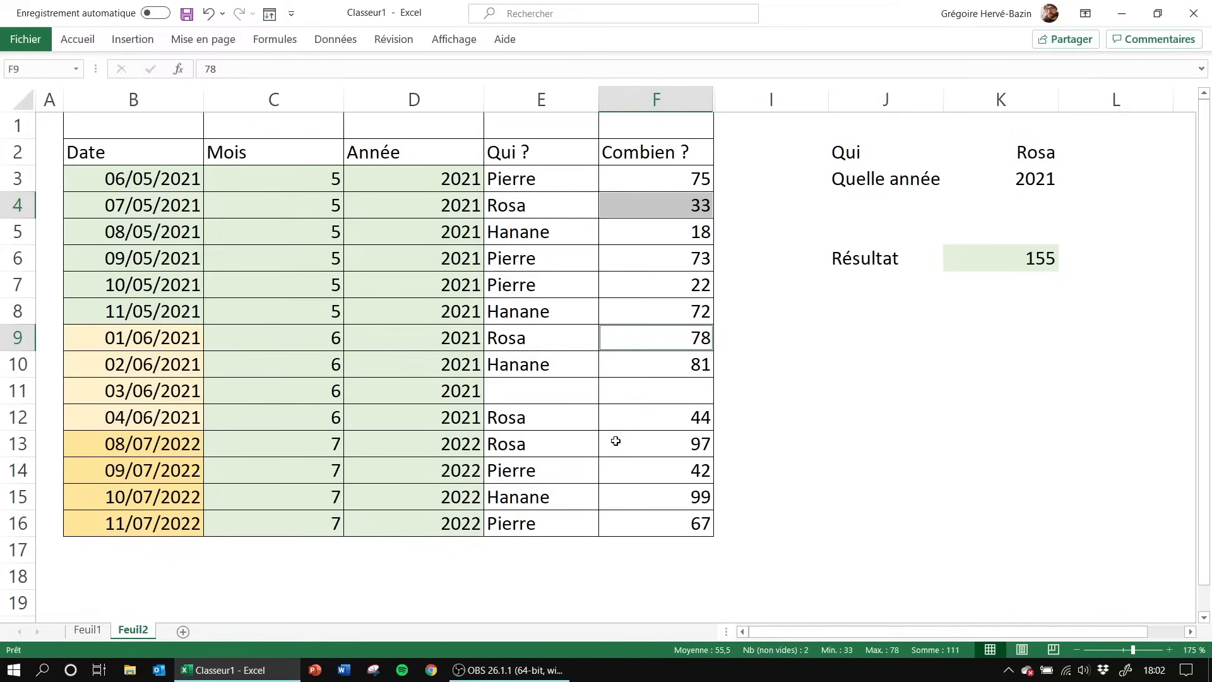
{"action": "left_click", "coordinate": [643, 417], "text": "ctrl"}
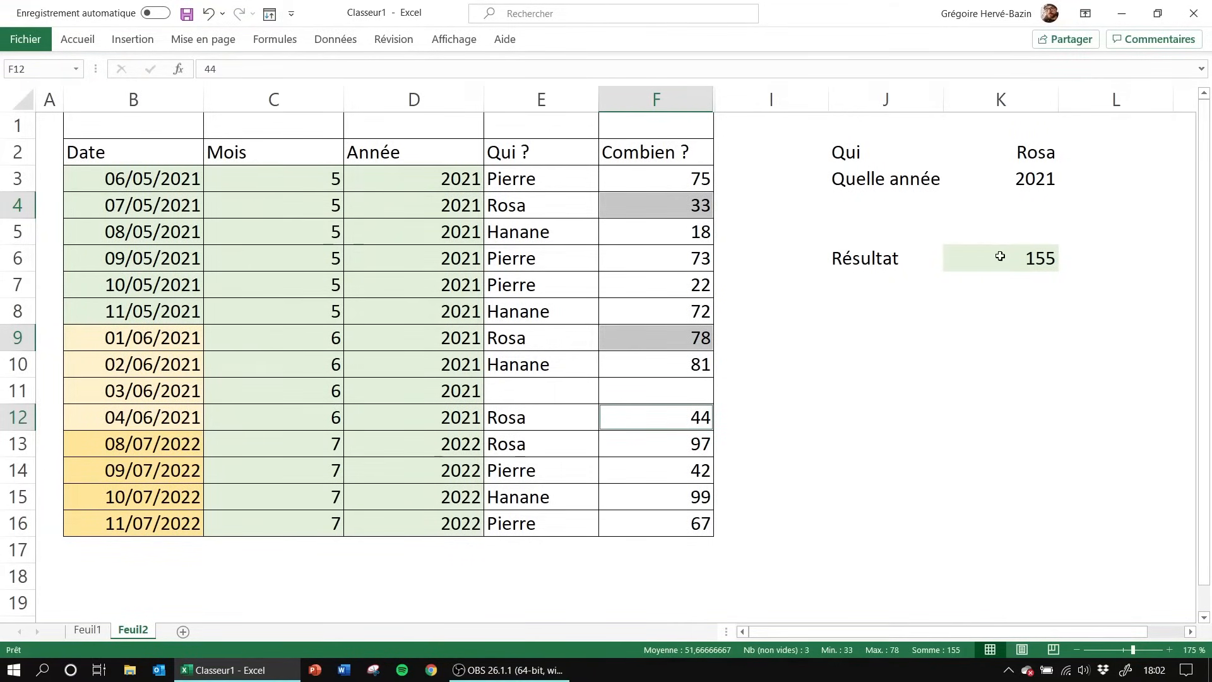
Set the Quelle année criterion in K3 to 2022 and check the result against the matching amount in F13
{"action": "left_click", "coordinate": [1011, 187]}
{"action": "type", "text": "200"}
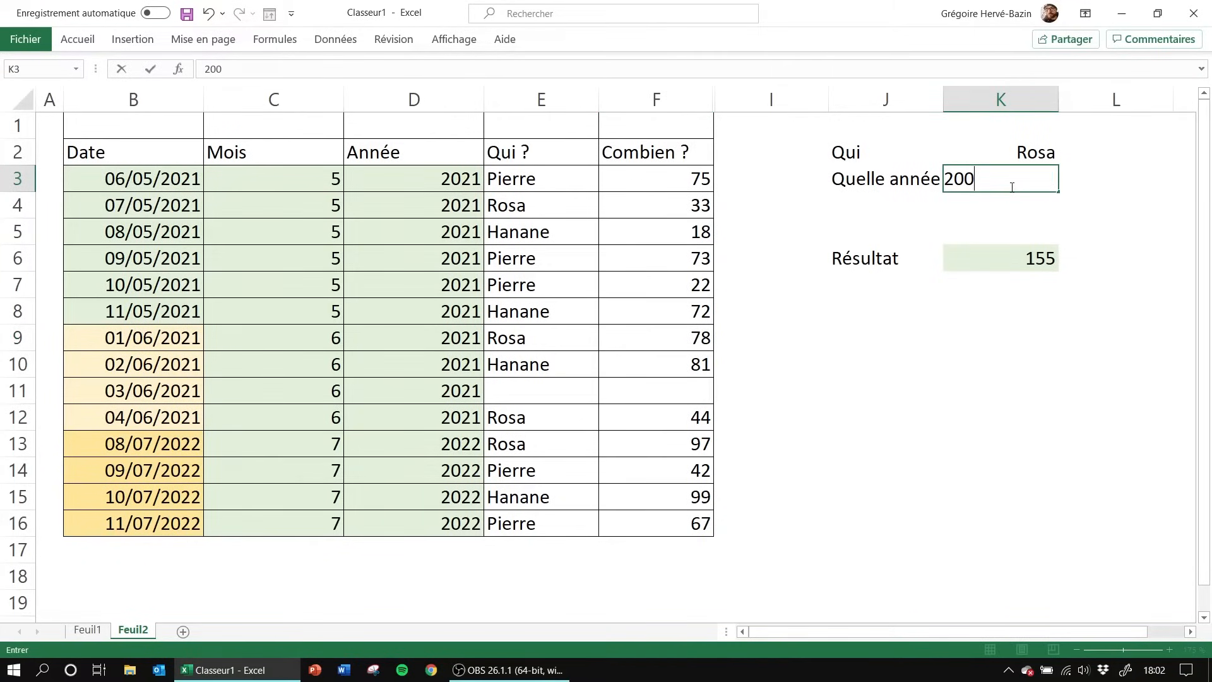
{"action": "key", "text": "BackSpace"}
{"action": "type", "text": "22"}
{"action": "key", "text": "Return"}
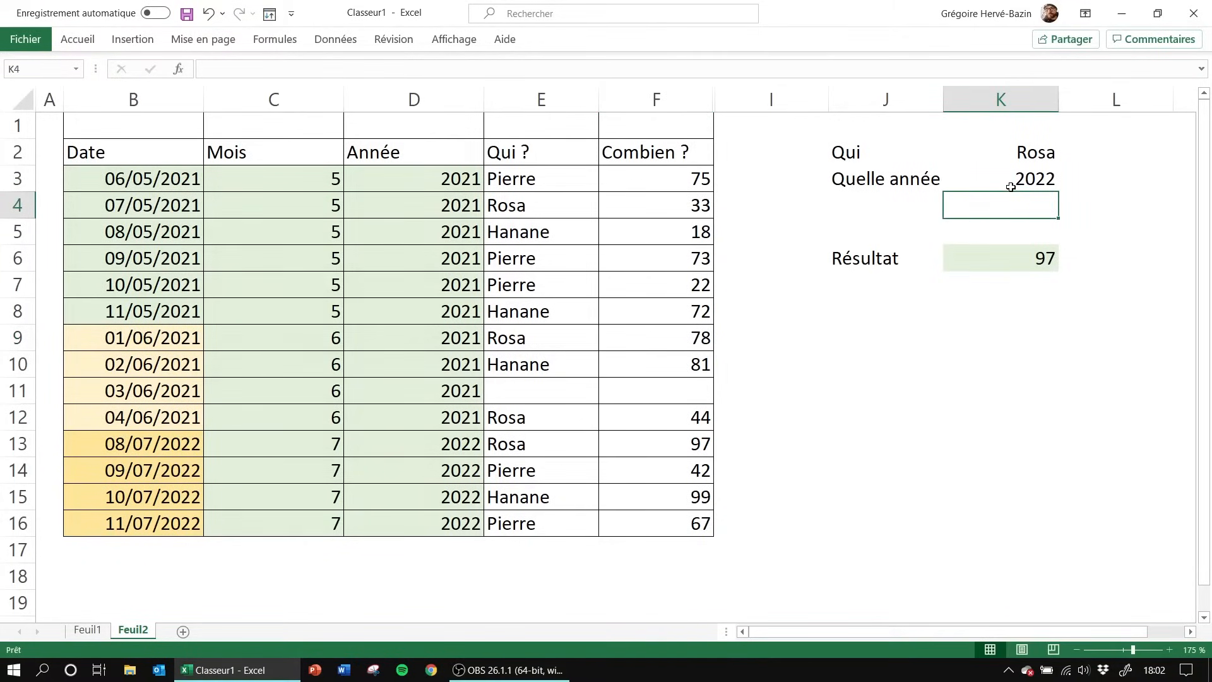
{"action": "left_click", "coordinate": [690, 439]}
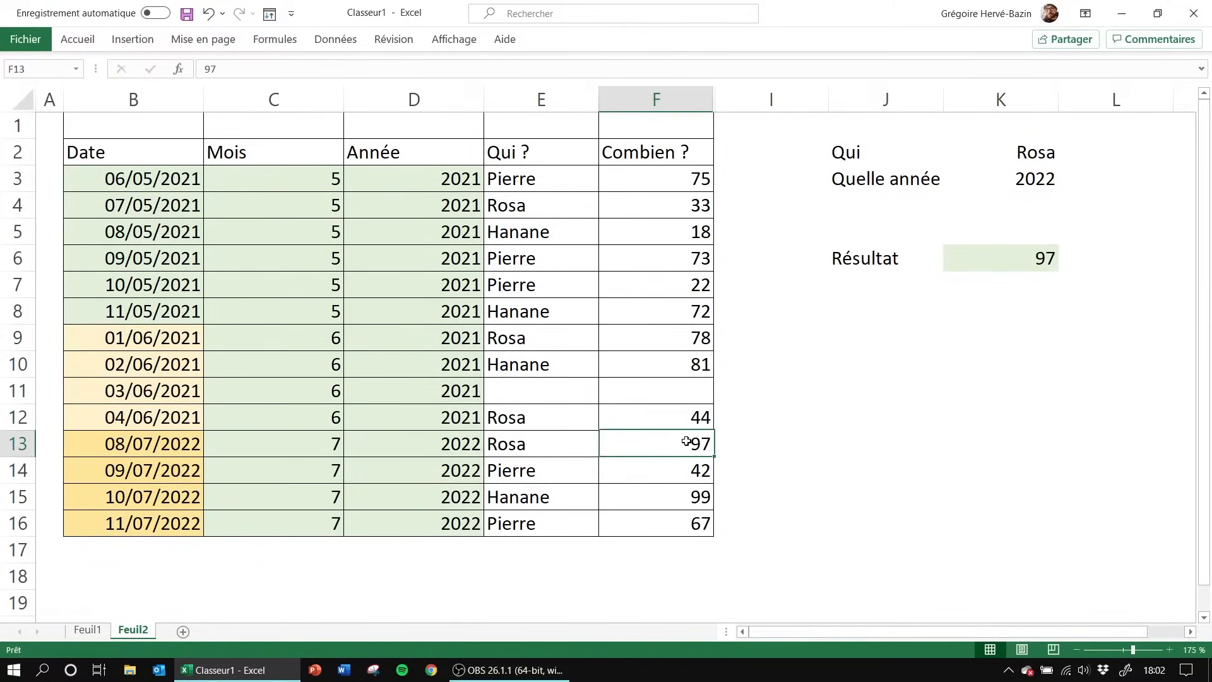
Replace the name in the Qui criterion cell K2 with the one from E3
{"action": "left_click", "coordinate": [997, 150]}
{"action": "type", "text": "Pierre"}
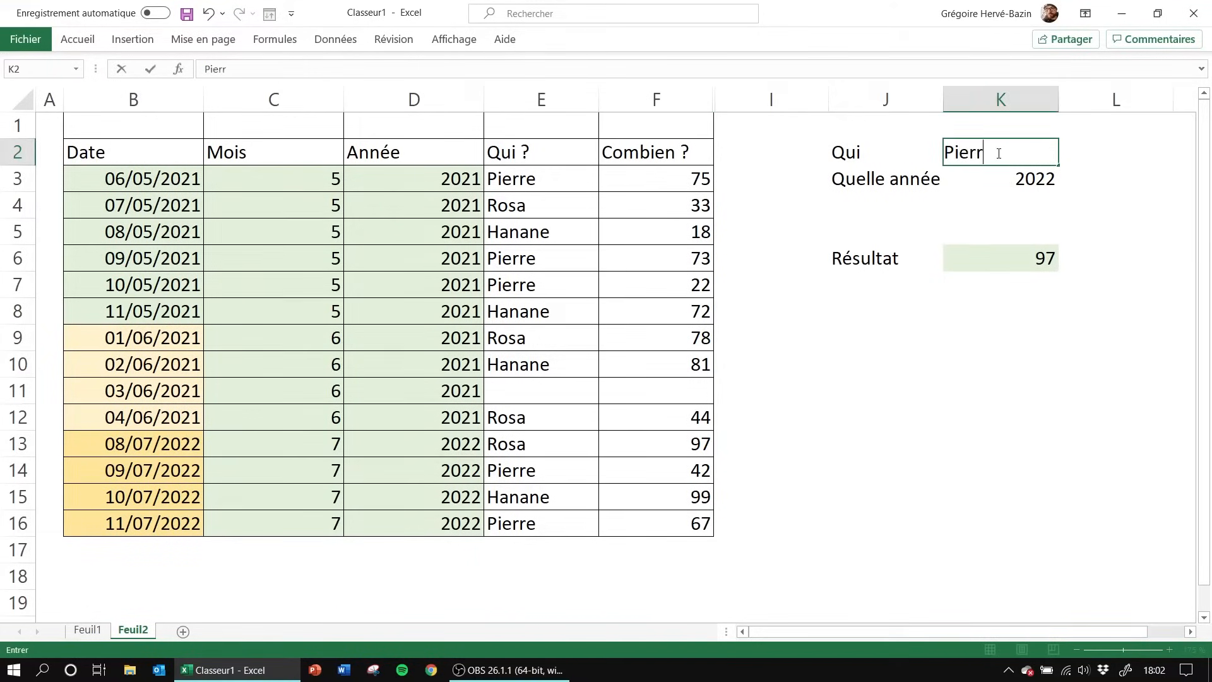
{"action": "key", "text": "Return"}
{"action": "left_click", "coordinate": [998, 154]}
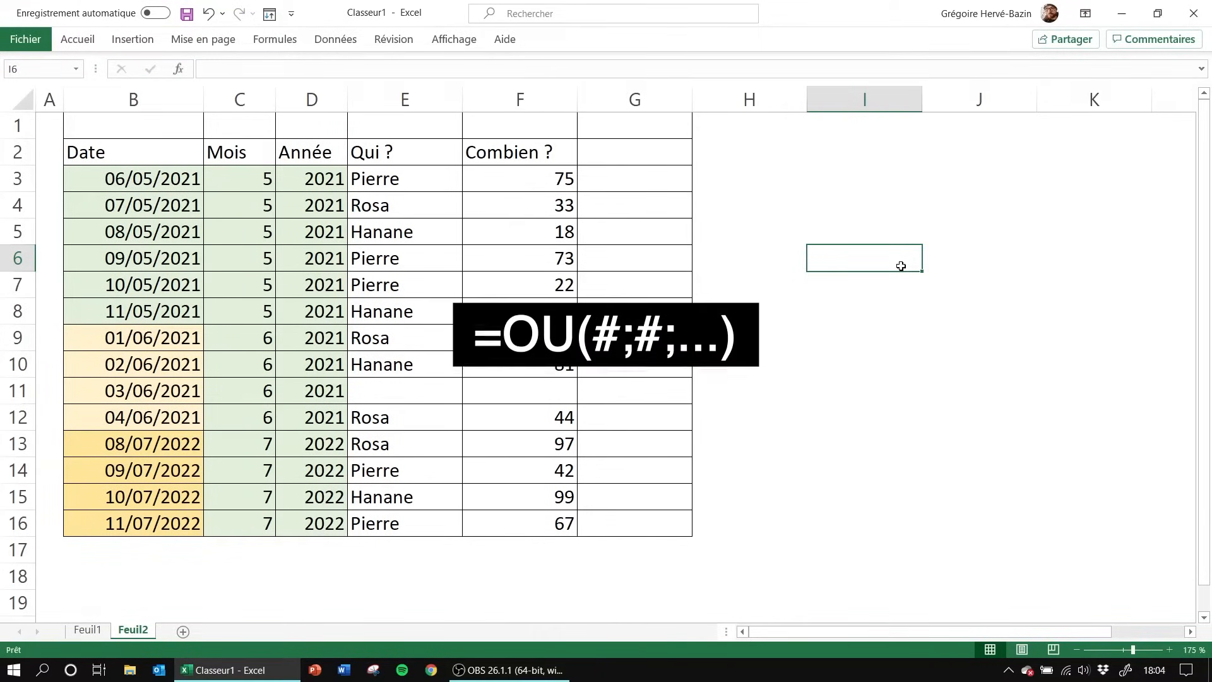
Start a SI formula in G3 that tests whether E3 equals the absolute reference $G$2
{"action": "left_click", "coordinate": [653, 182]}
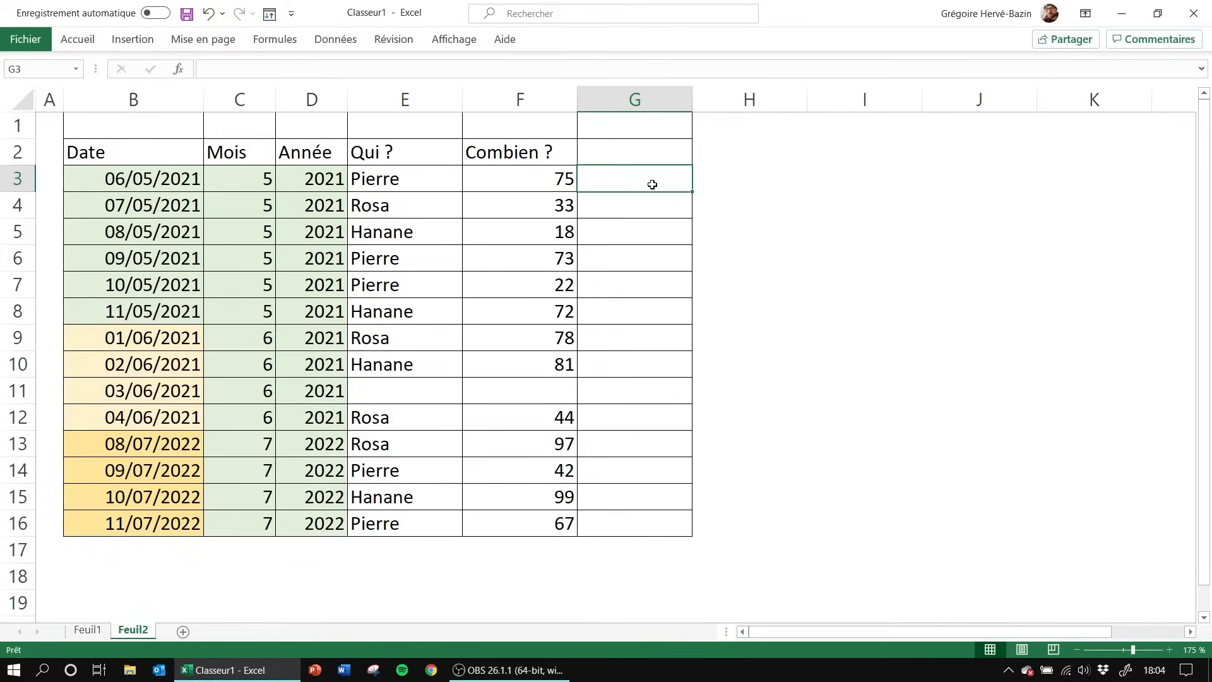
{"action": "type", "text": "=so"}
{"action": "key", "text": "BackSpace"}
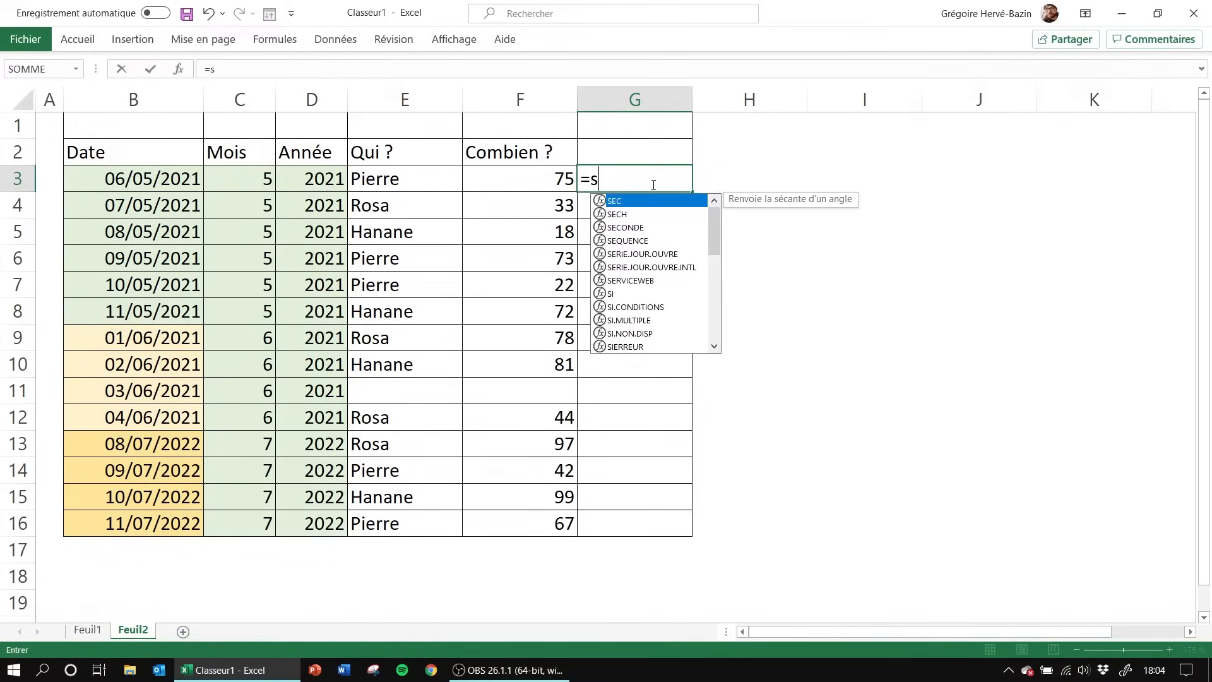
{"action": "type", "text": "i("}
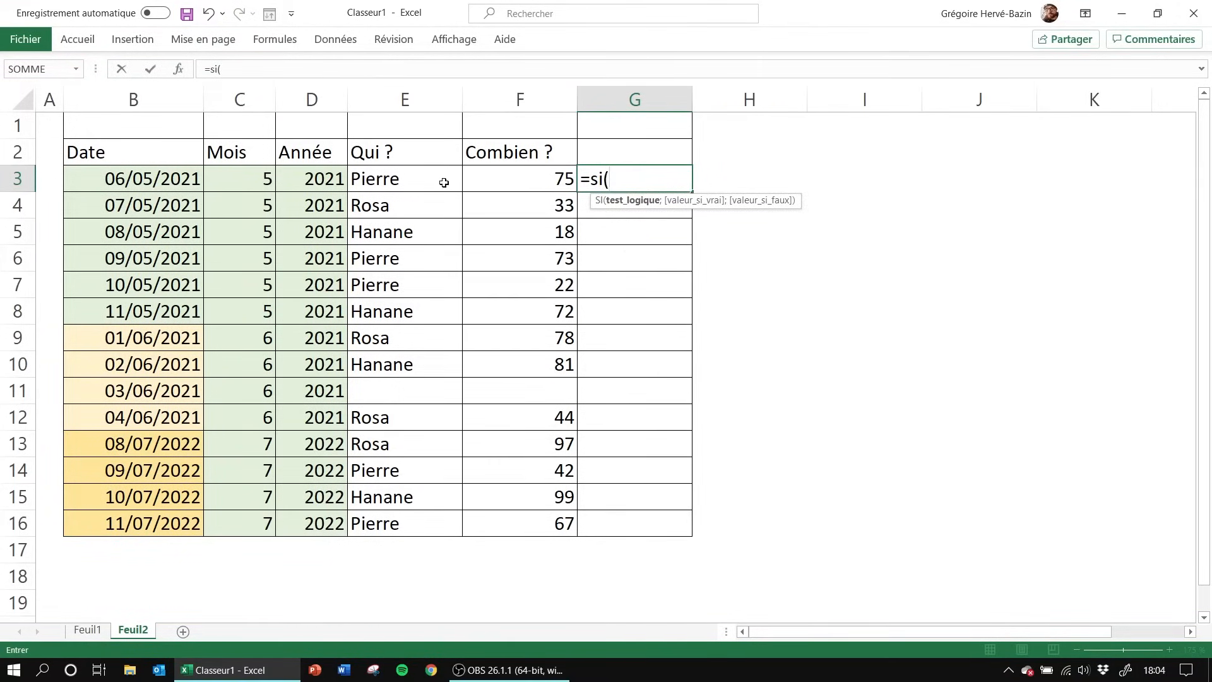
{"action": "left_click", "coordinate": [444, 183]}
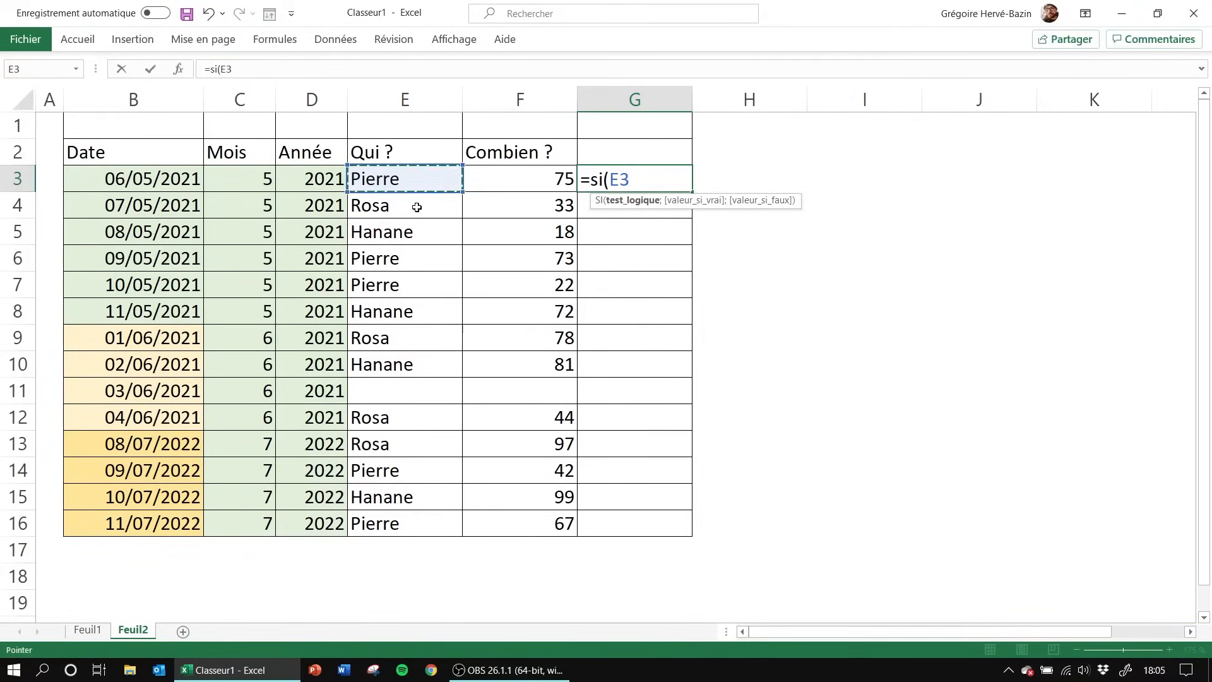
{"action": "type", "text": "="}
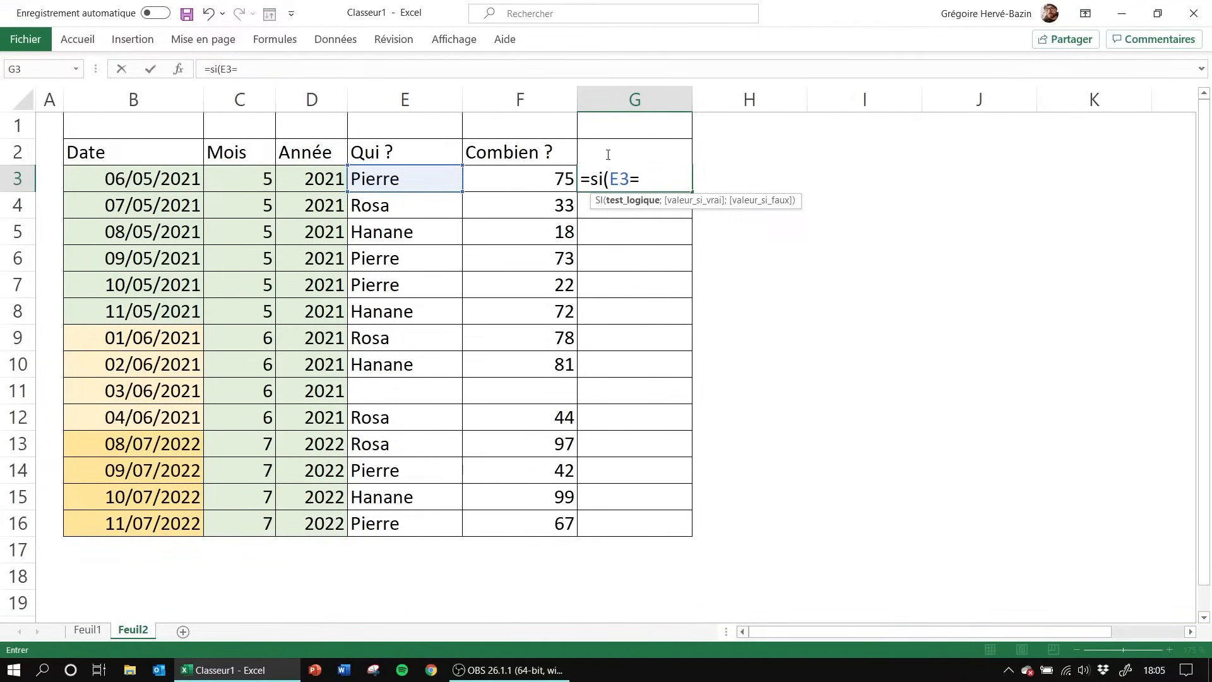
{"action": "key", "text": "F2"}
{"action": "left_click", "coordinate": [632, 146]}
{"action": "key", "text": "BackSpace"}
{"action": "key", "text": "BackSpace"}
{"action": "left_click", "coordinate": [652, 178]}
{"action": "type", "text": "G2"}
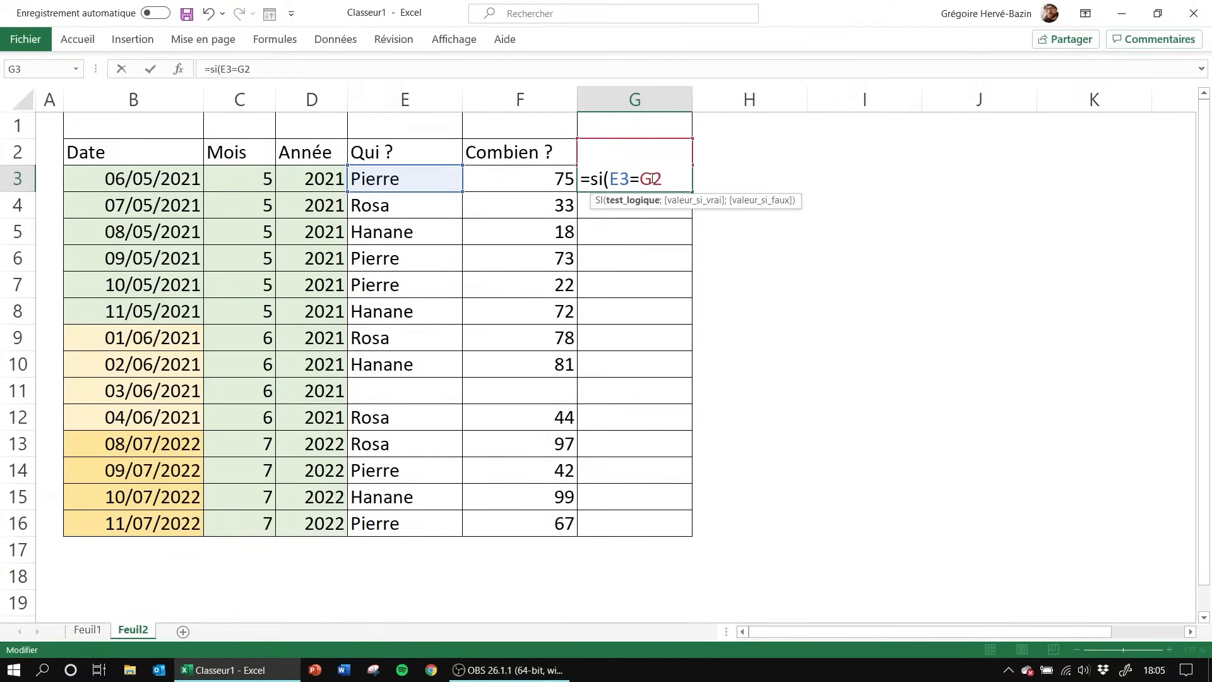
{"action": "key", "text": "F4"}
{"action": "type", "text": ";"}
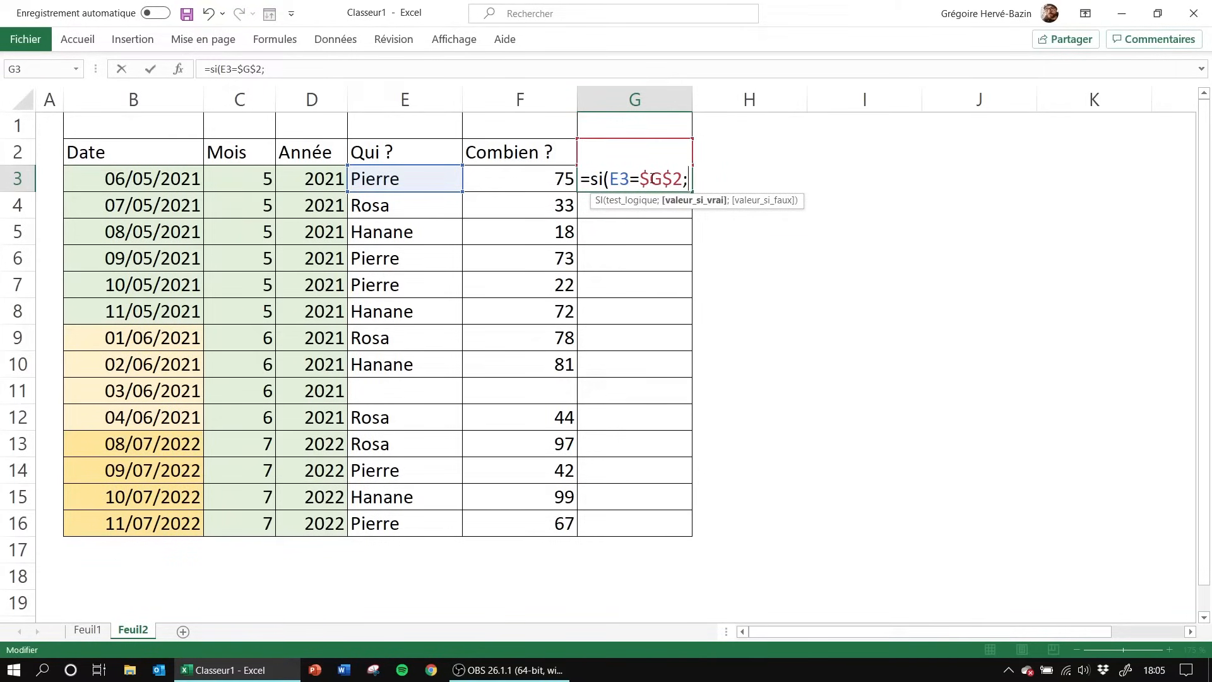
Complete the SI formula in G3 so it returns F3 when true and empty text "" when false
{"action": "type", "text": "1"}
{"action": "key", "text": "BackSpace"}
{"action": "left_click", "coordinate": [528, 176]}
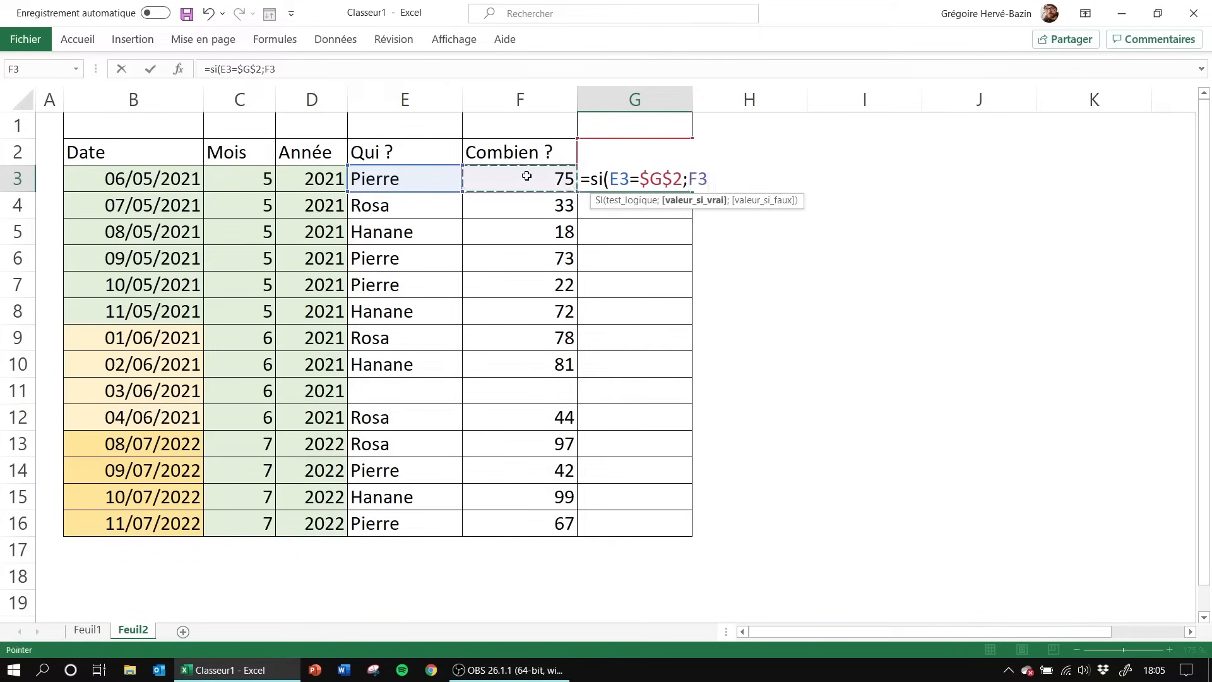
{"action": "type", "text": ";\"\""}
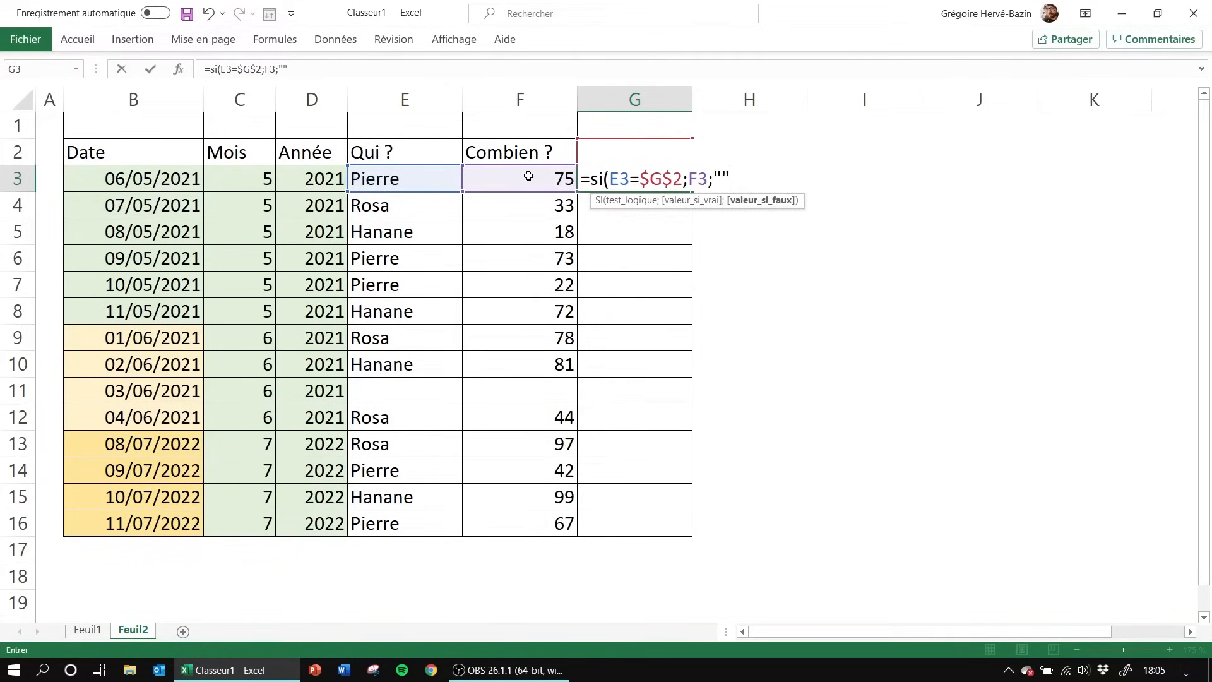
{"action": "type", "text": ")"}
{"action": "key", "text": "Return"}
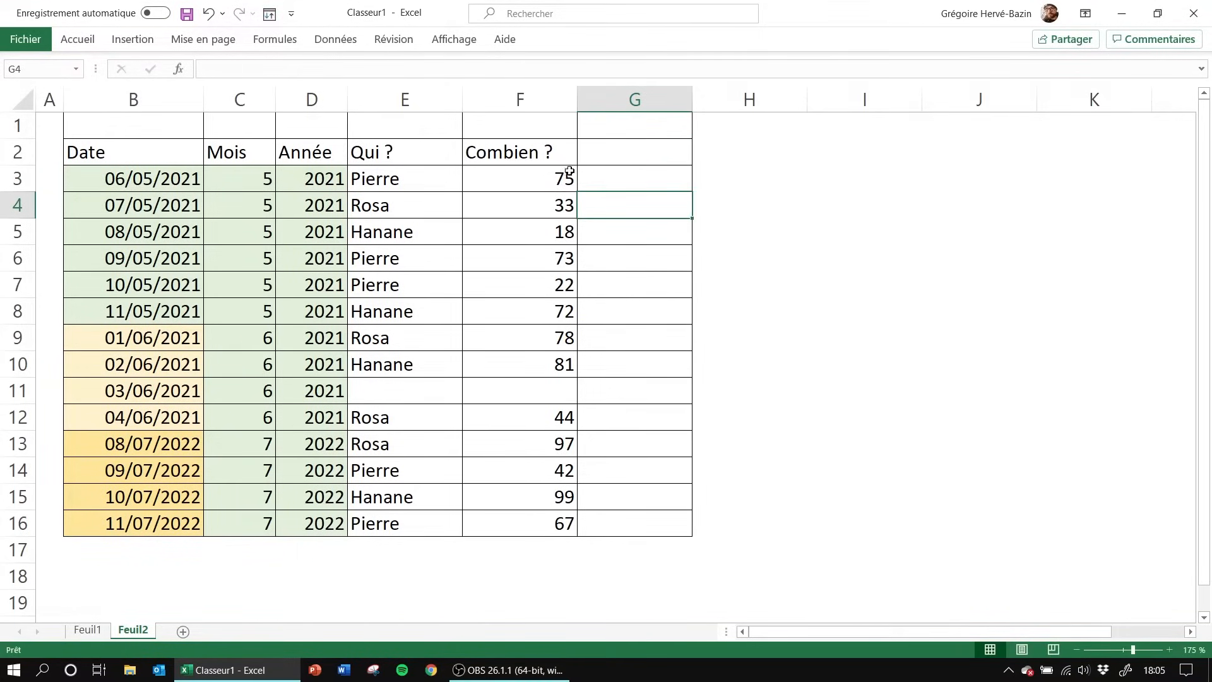
Enter the name from E3 as the criterion in G2, and fill the G3 formula down to G16
{"action": "left_click", "coordinate": [628, 148]}
{"action": "type", "text": "Pierre"}
{"action": "key", "text": "Return"}
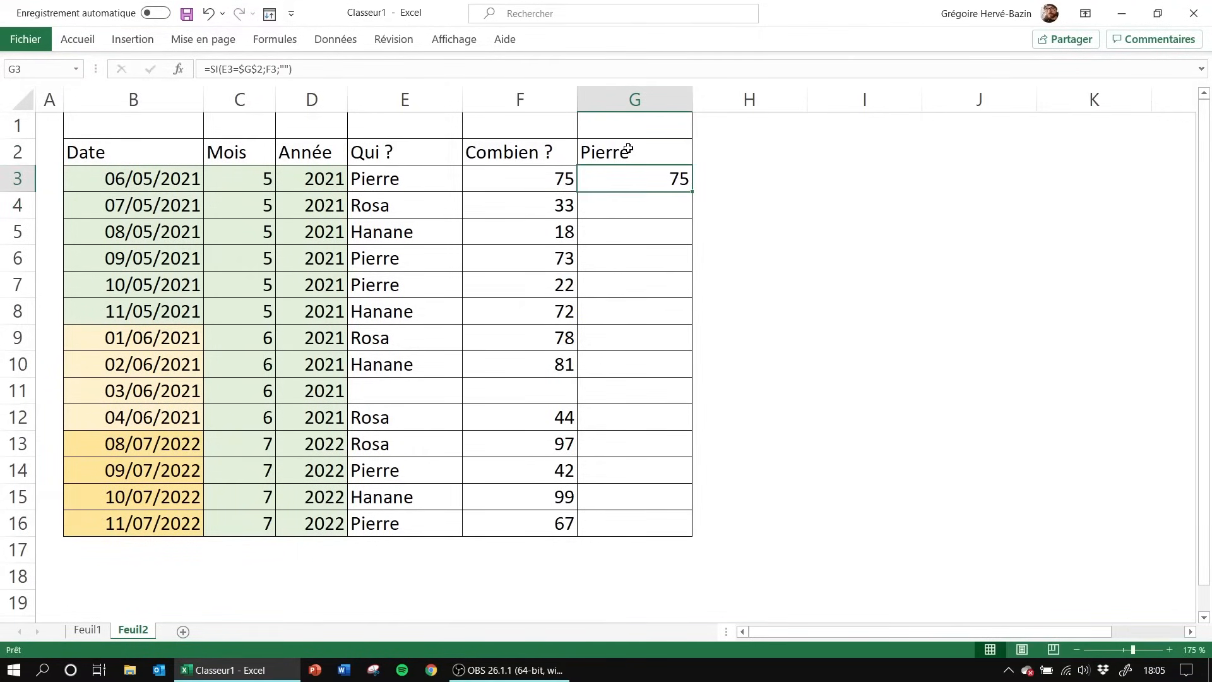
{"action": "double_click", "coordinate": [682, 192]}
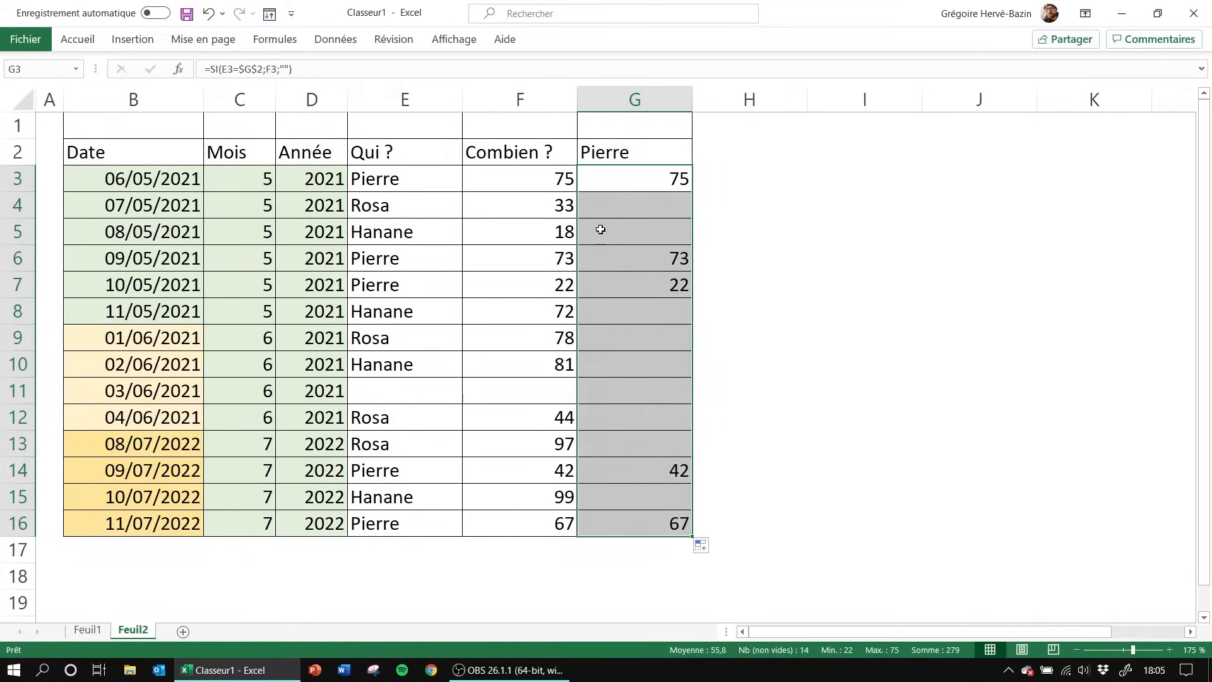
Examine the arguments of the SI formula in G3 without changing it
{"action": "left_click", "coordinate": [613, 179]}
{"action": "double_click", "coordinate": [614, 179]}
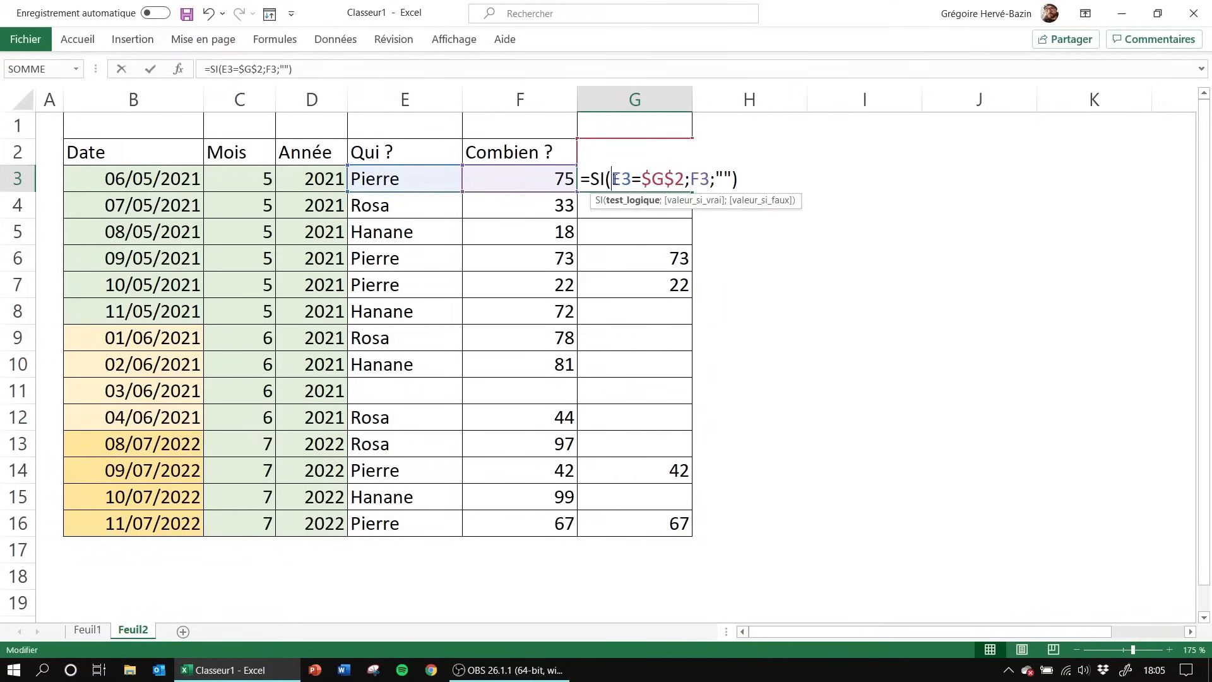
{"action": "left_click", "coordinate": [693, 179]}
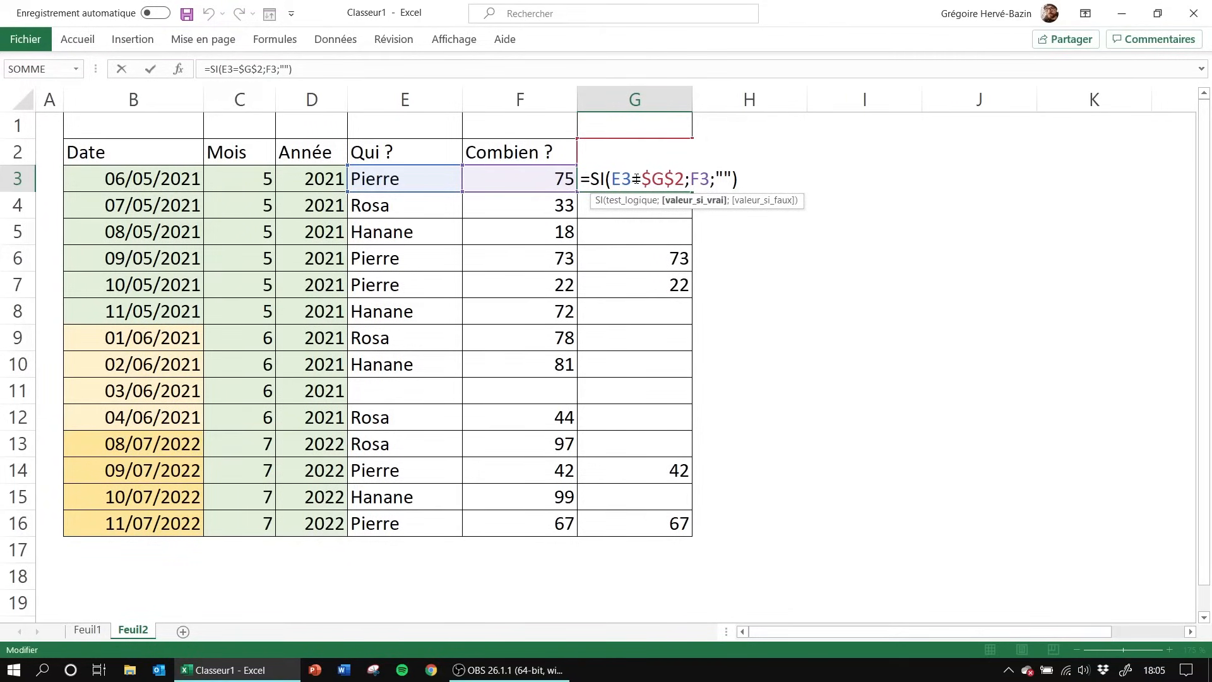
{"action": "key", "text": "Escape"}
Enter the year 2021 as a second criterion in G1
{"action": "left_click", "coordinate": [609, 132]}
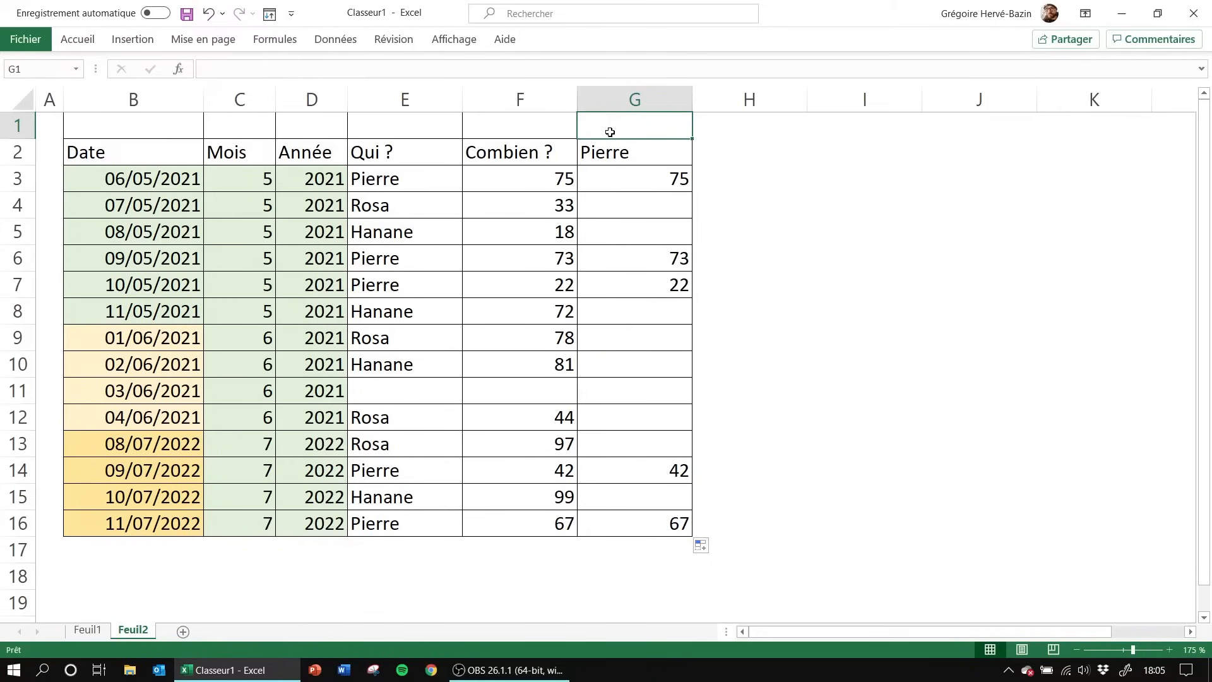
{"action": "type", "text": "200"}
{"action": "key", "text": "BackSpace"}
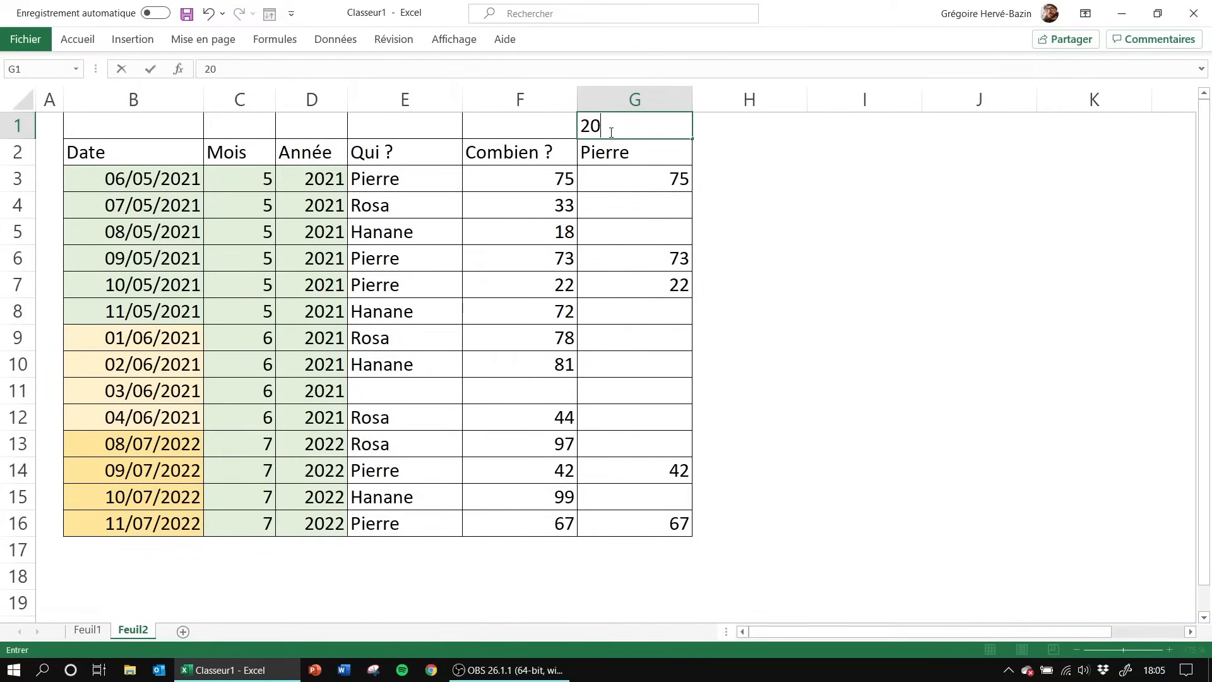
{"action": "type", "text": "21"}
{"action": "key", "text": "Return"}
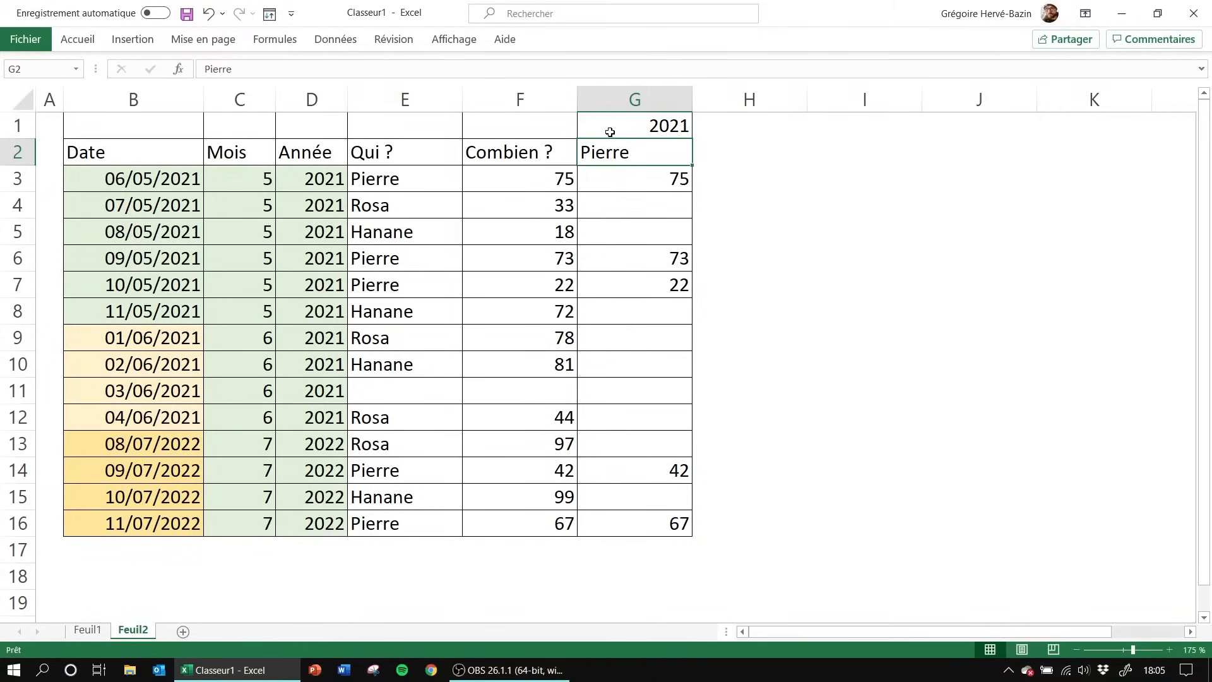
Review the two criteria in G1:G2 alongside the formula cell G3
{"action": "left_click", "coordinate": [657, 130]}
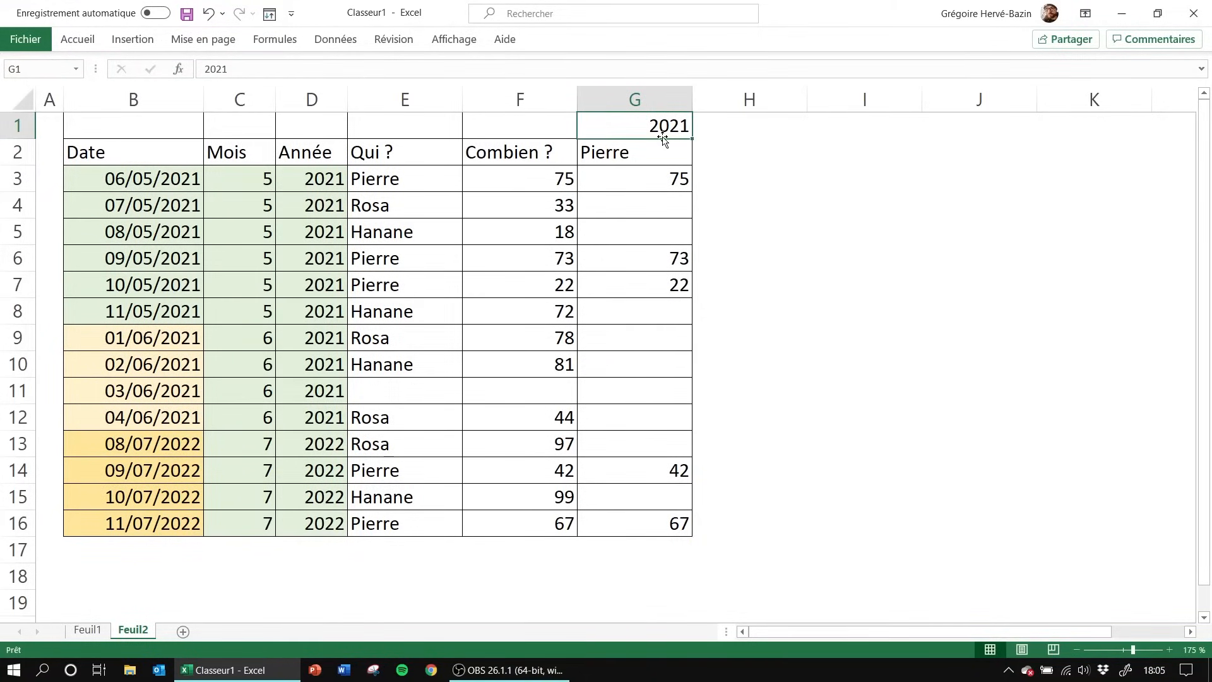
{"action": "left_click", "coordinate": [644, 153]}
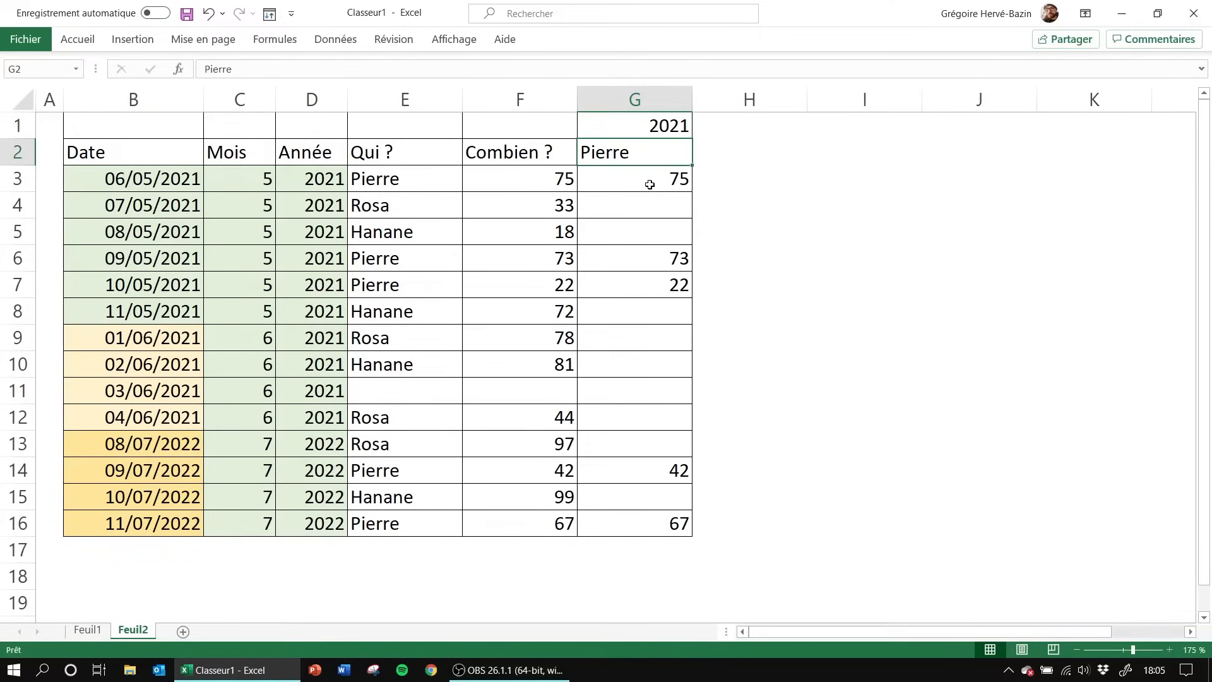
{"action": "left_click", "coordinate": [650, 185]}
{"action": "left_click_drag", "start_coordinate": [627, 132], "coordinate": [630, 149]}
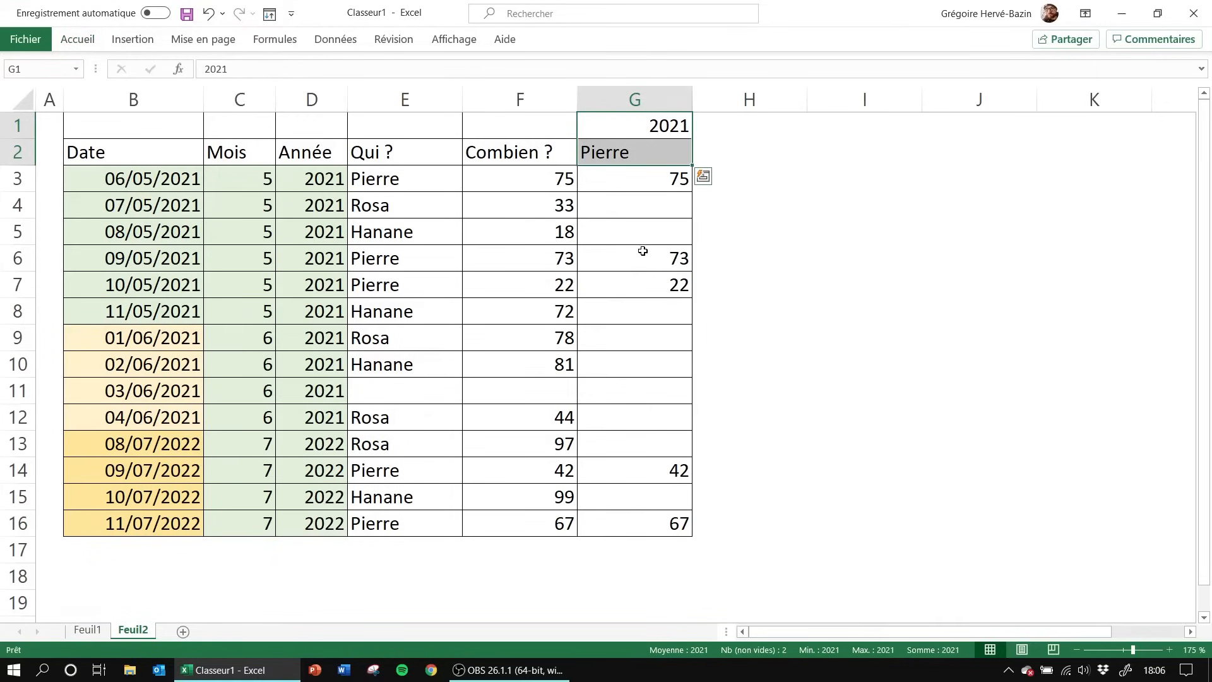
Insert an OU function before the E3=$G$2 condition inside the SI formula in G3
{"action": "left_click", "coordinate": [632, 180]}
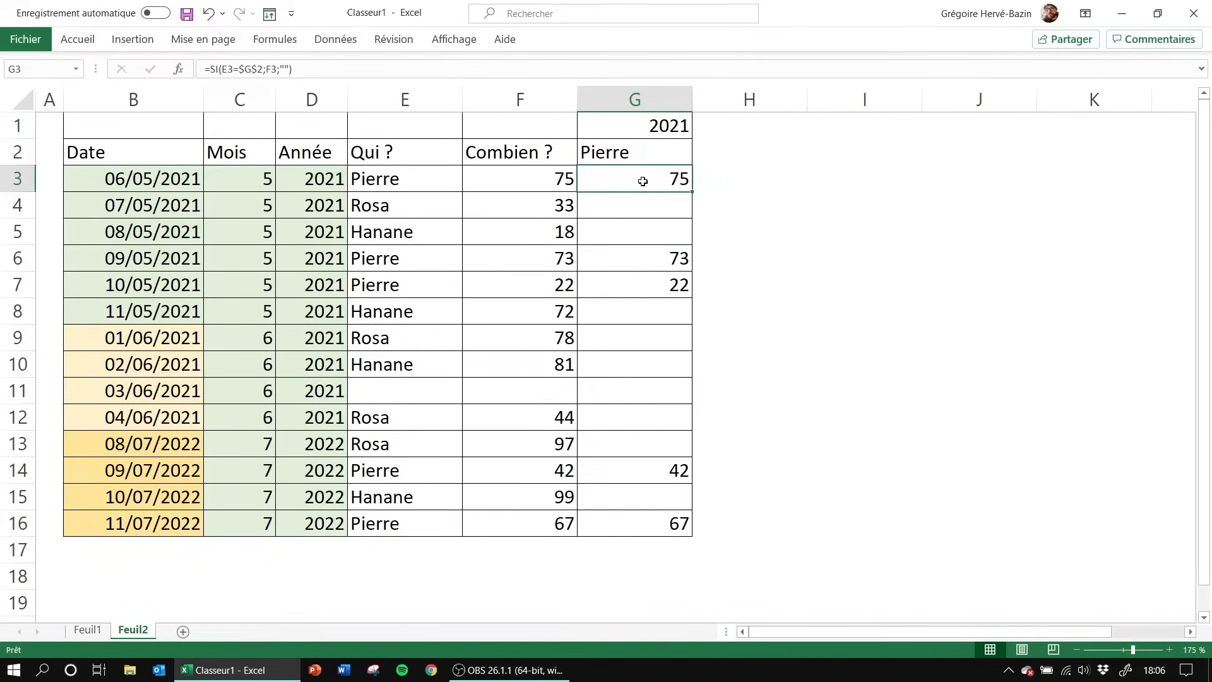
{"action": "double_click", "coordinate": [611, 177]}
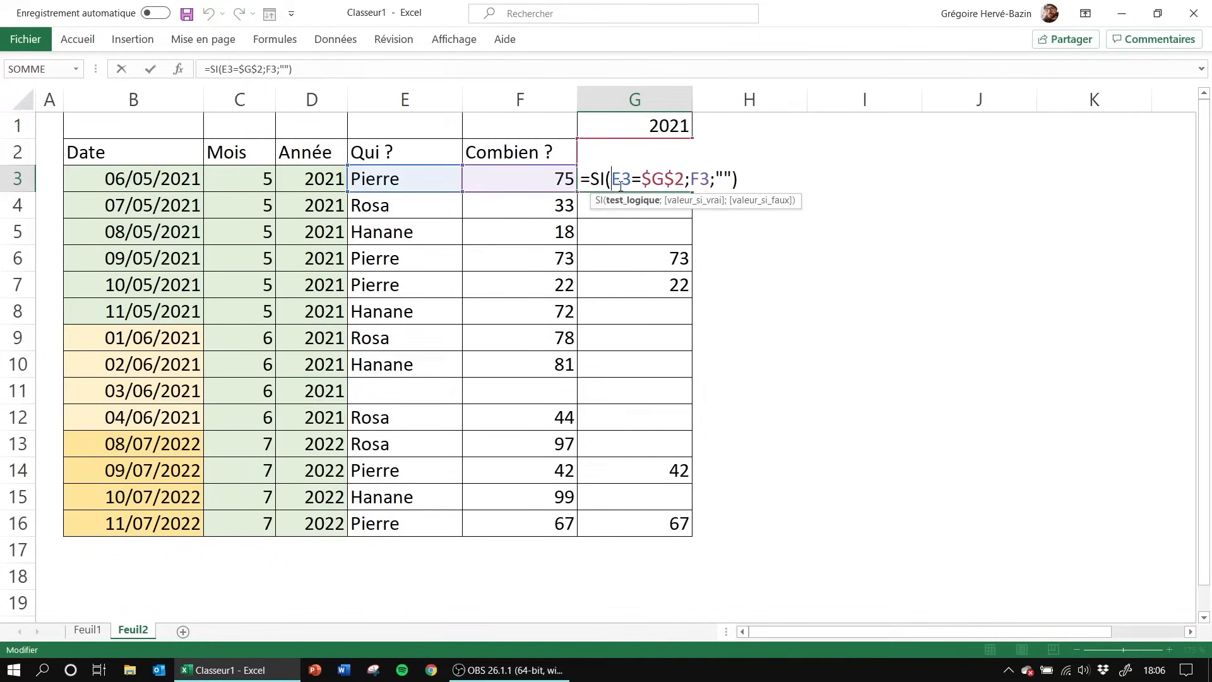
{"action": "left_click", "coordinate": [620, 184]}
{"action": "type", "text": "ou("}
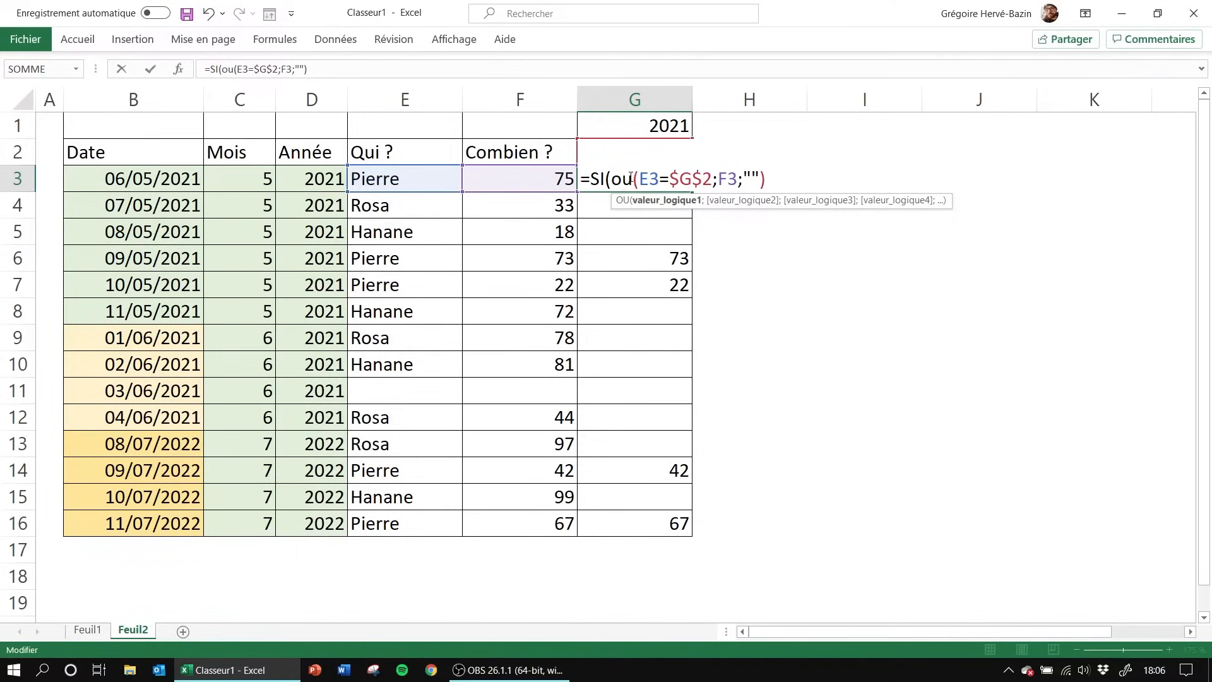
Add D3=$G$1 as the second condition of the OU function in G3 and close its parenthesis
{"action": "type", "text": ";"}
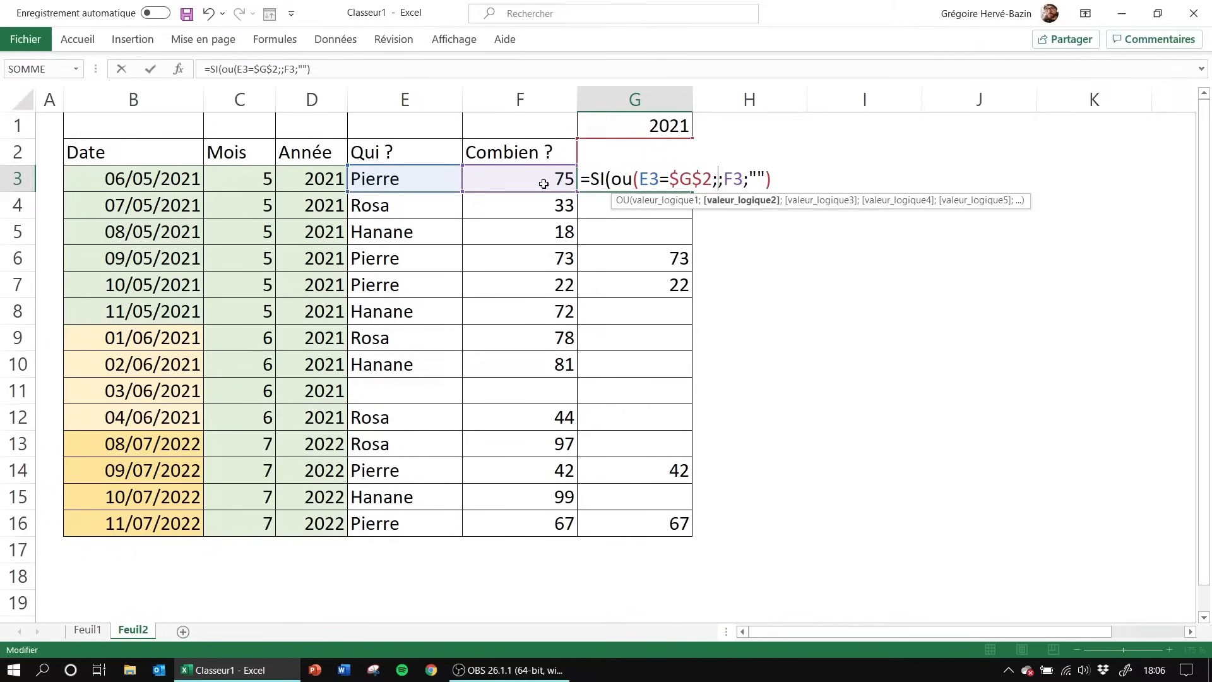
{"action": "left_click", "coordinate": [325, 181]}
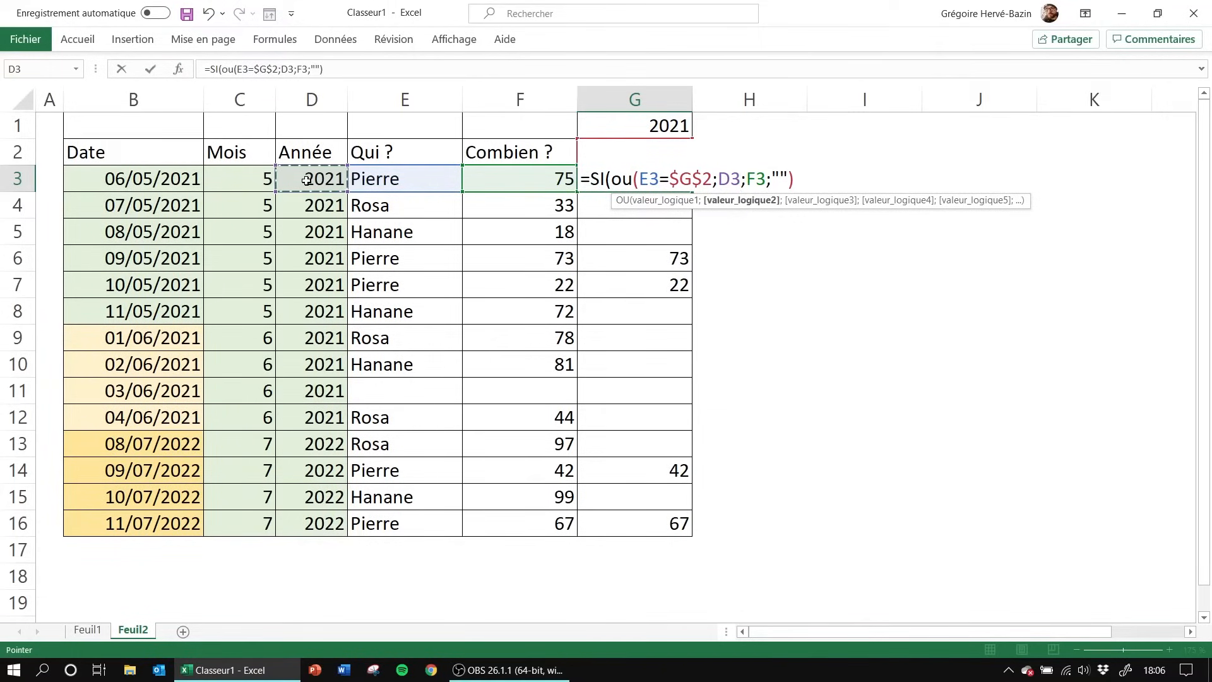
{"action": "type", "text": "="}
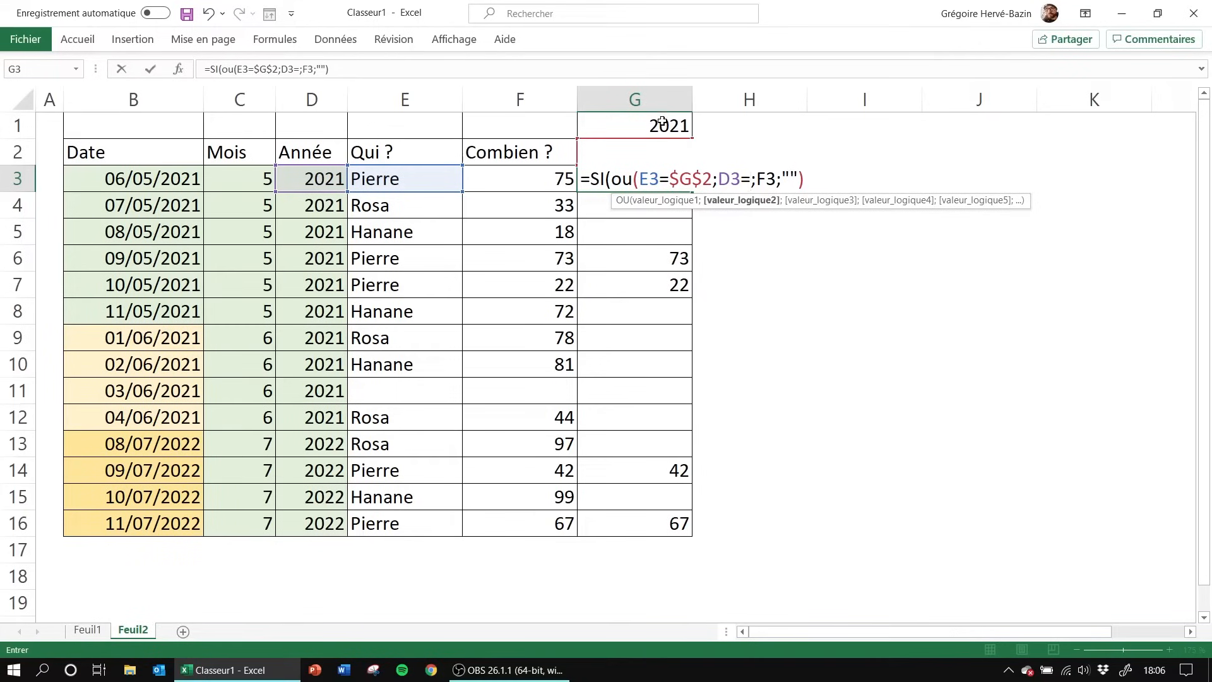
{"action": "left_click", "coordinate": [662, 122]}
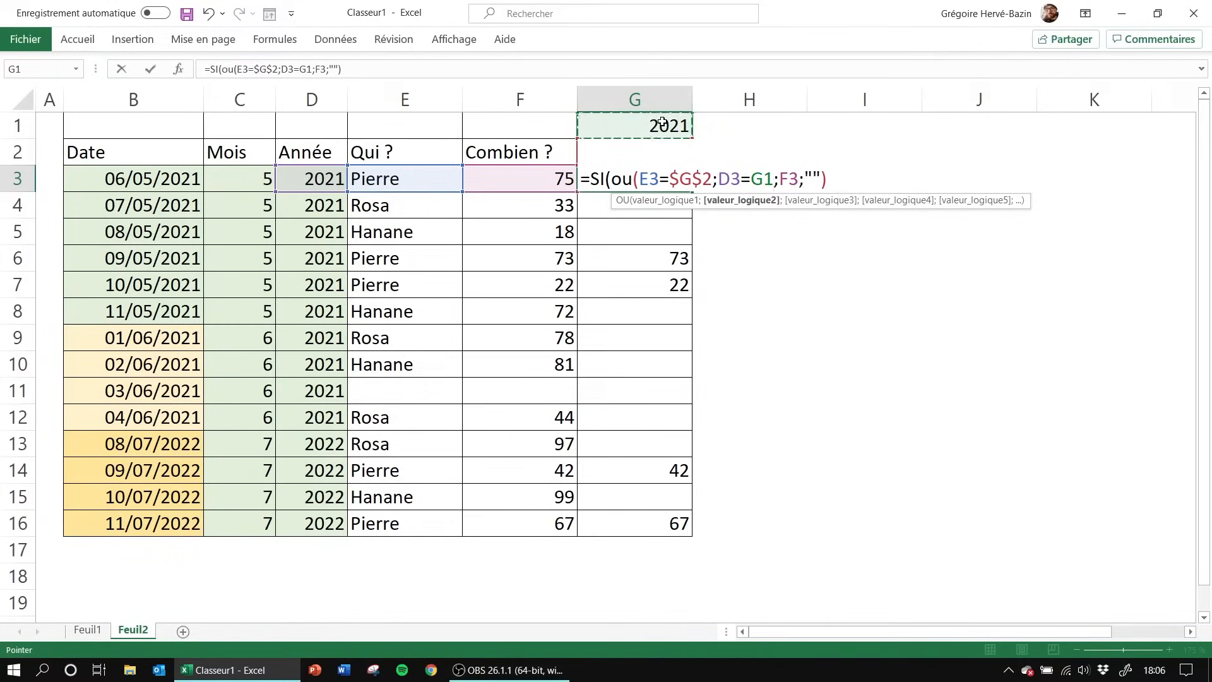
{"action": "key", "text": "F4"}
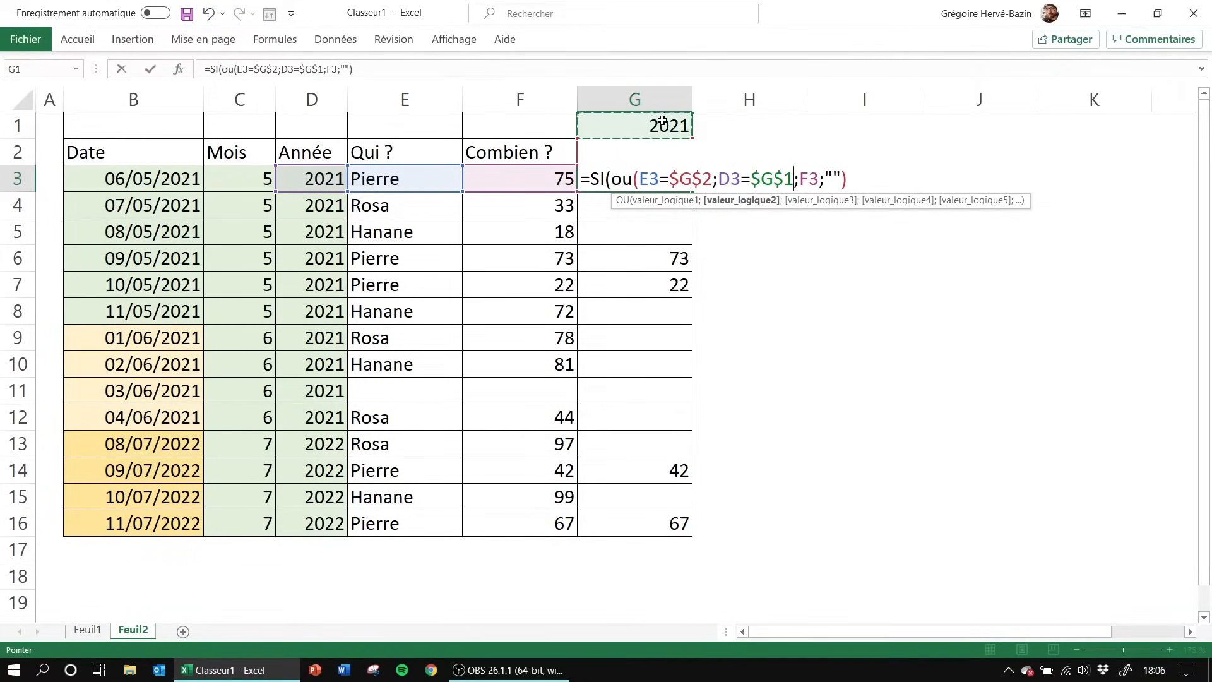
{"action": "type", "text": "="}
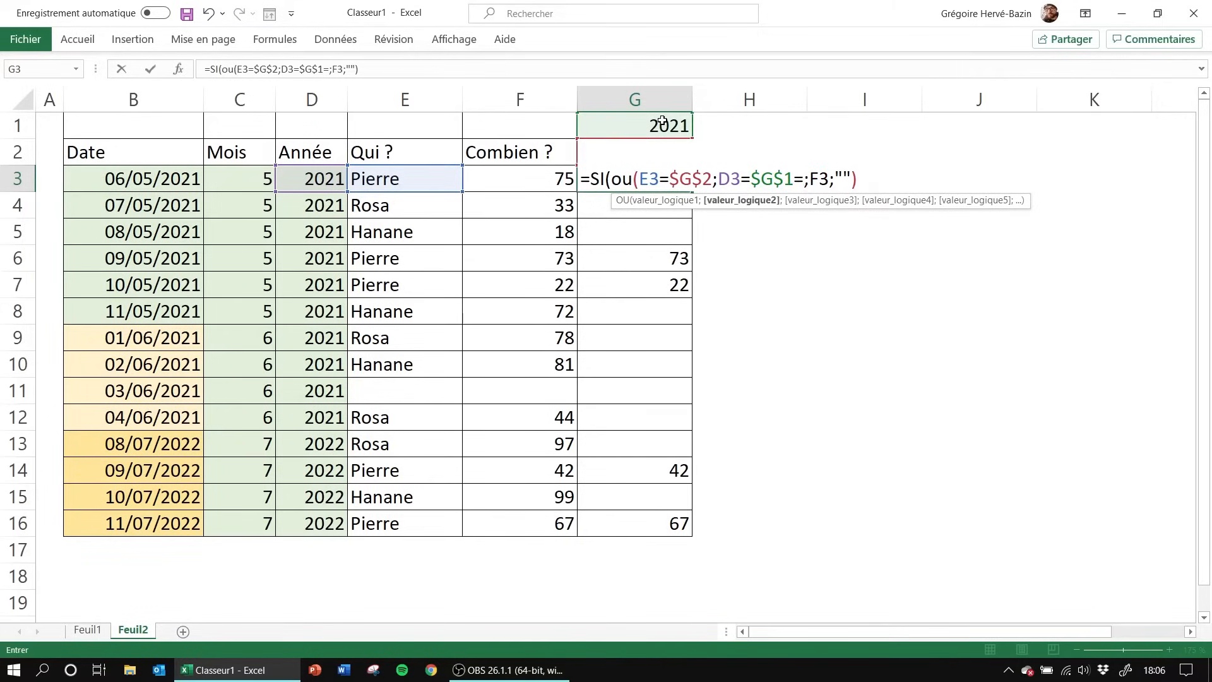
{"action": "key", "text": "BackSpace"}
{"action": "type", "text": ")"}
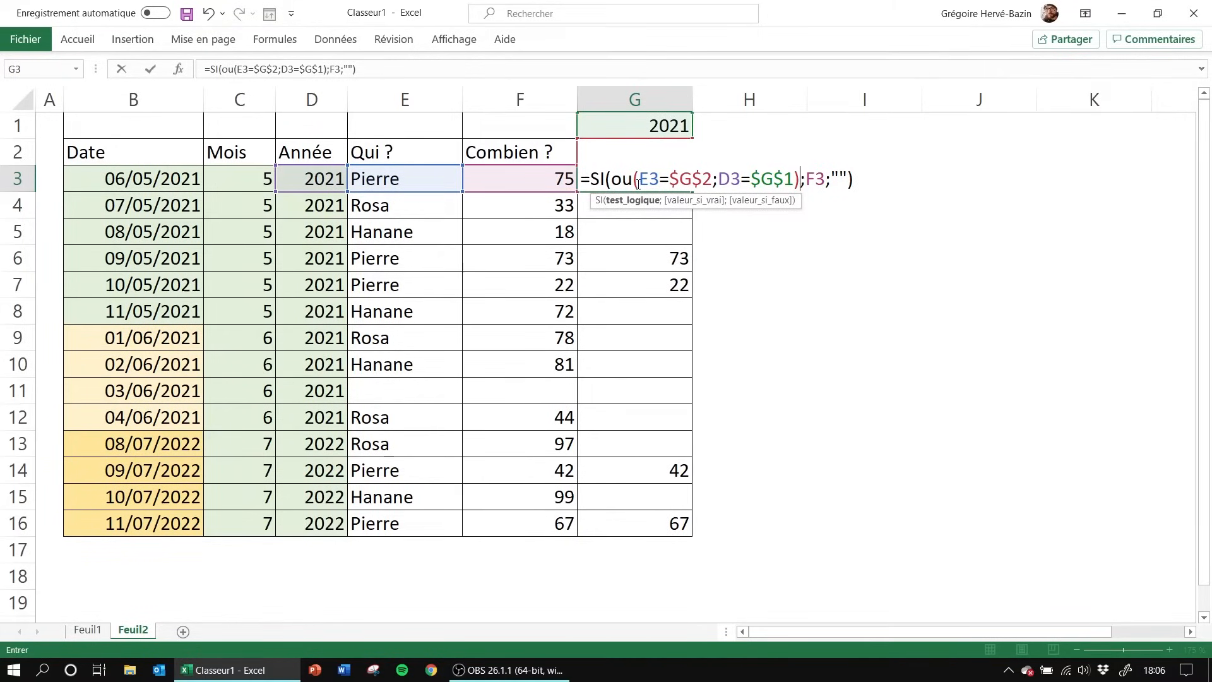
Examine the two OU conditions and their separator in the G3 formula
{"action": "left_click", "coordinate": [628, 181]}
{"action": "left_click_drag", "start_coordinate": [640, 179], "coordinate": [711, 178]}
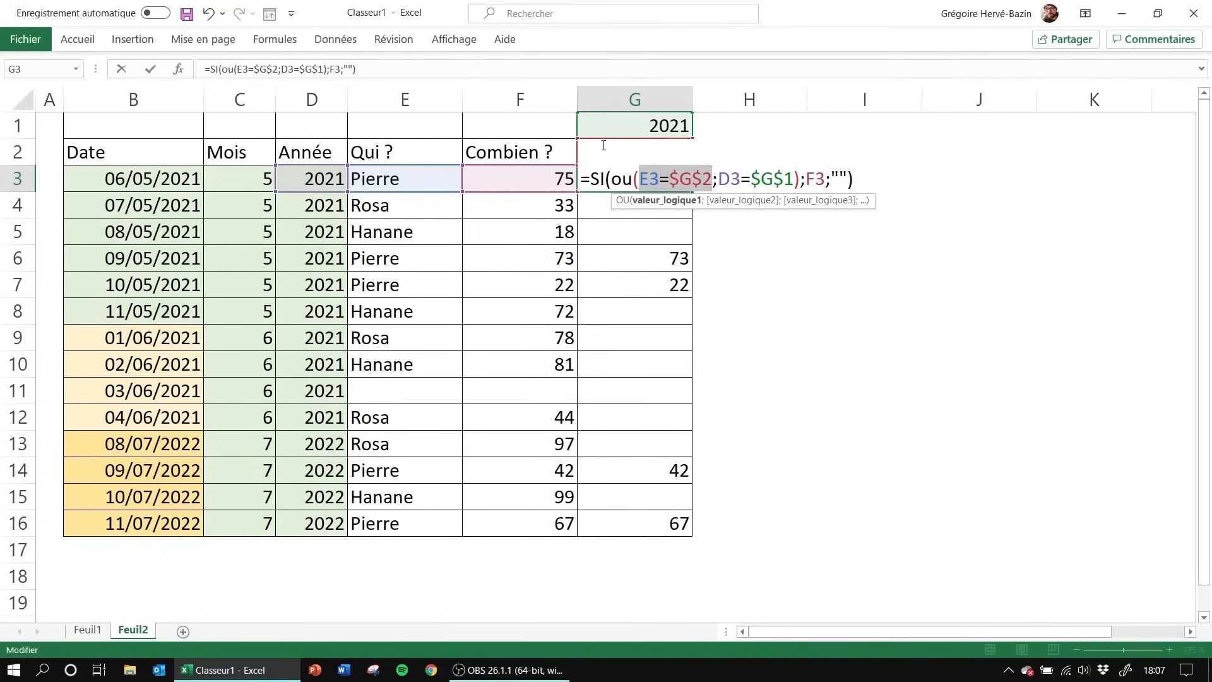
{"action": "left_click", "coordinate": [721, 183]}
{"action": "left_click_drag", "start_coordinate": [720, 183], "coordinate": [714, 183]}
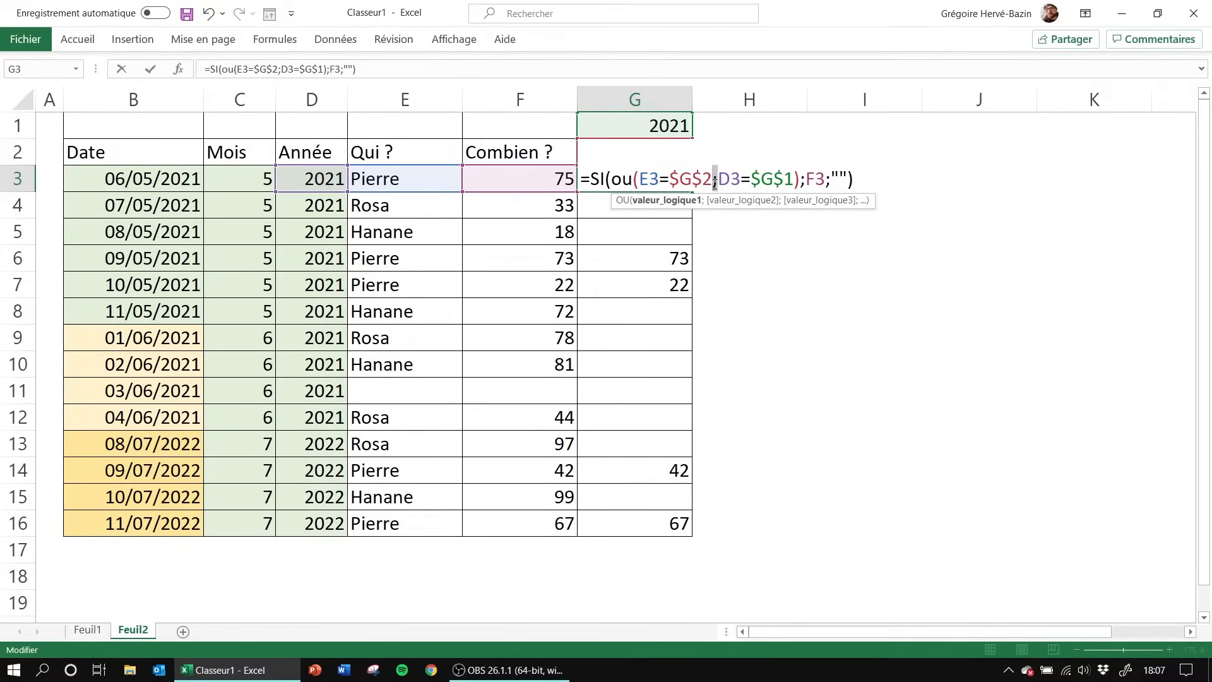
{"action": "left_click", "coordinate": [720, 183]}
{"action": "double_click", "coordinate": [727, 180]}
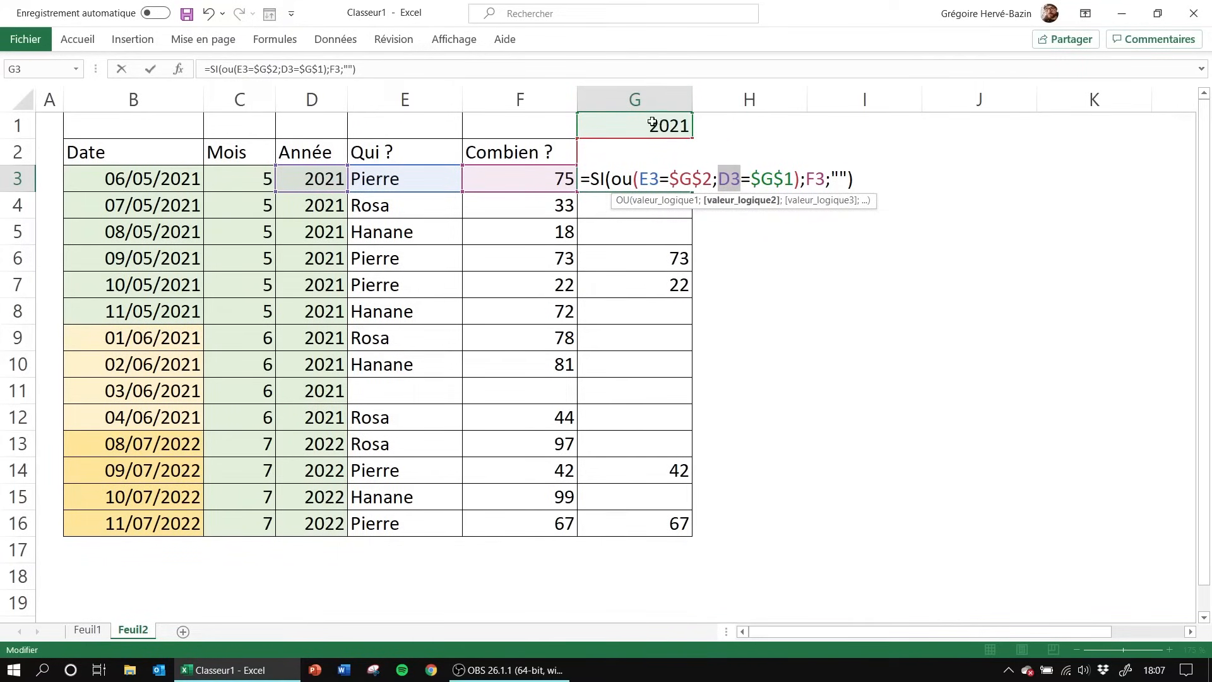
{"action": "left_click", "coordinate": [794, 180]}
{"action": "left_click", "coordinate": [675, 183]}
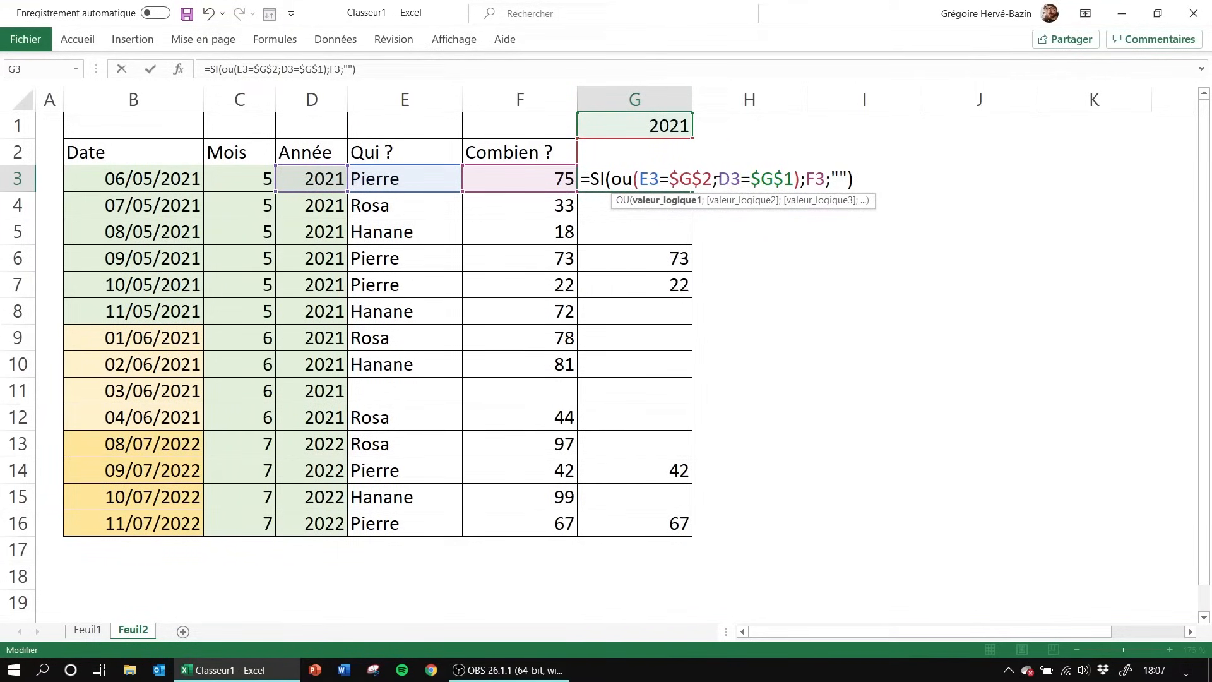
{"action": "left_click", "coordinate": [714, 180]}
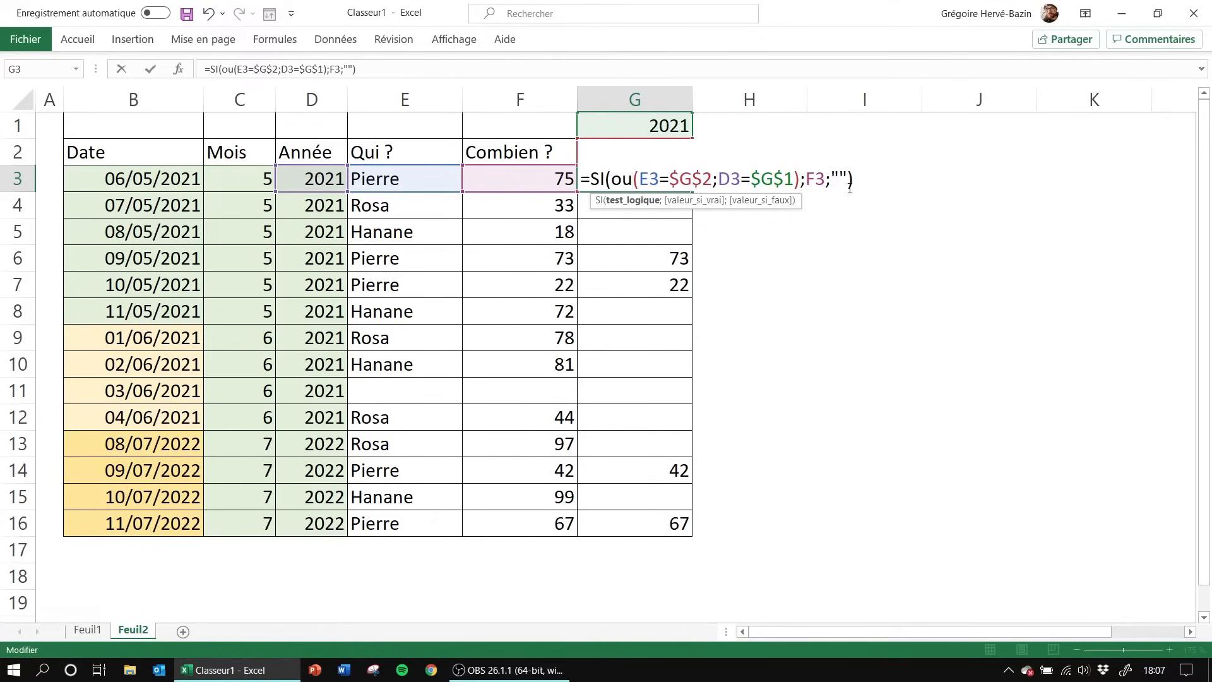
Complete the SI formula with the OU test in G3 and fill it down through G16
{"action": "left_click", "coordinate": [817, 179]}
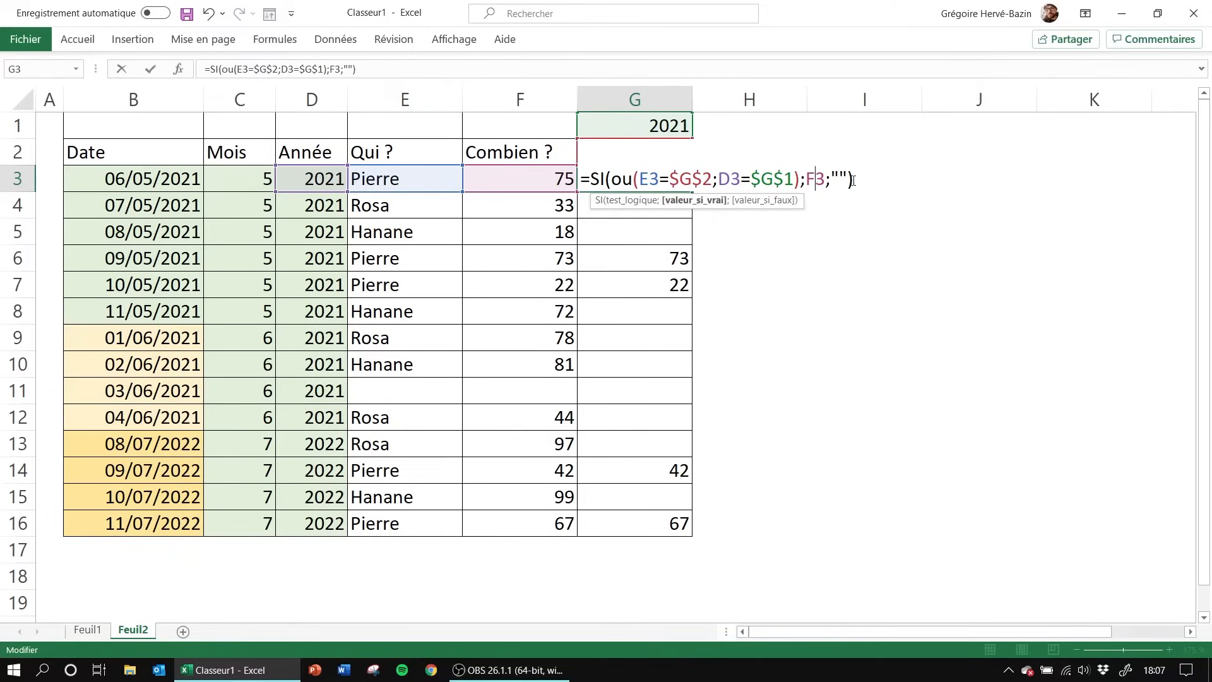
{"action": "key", "text": "Return"}
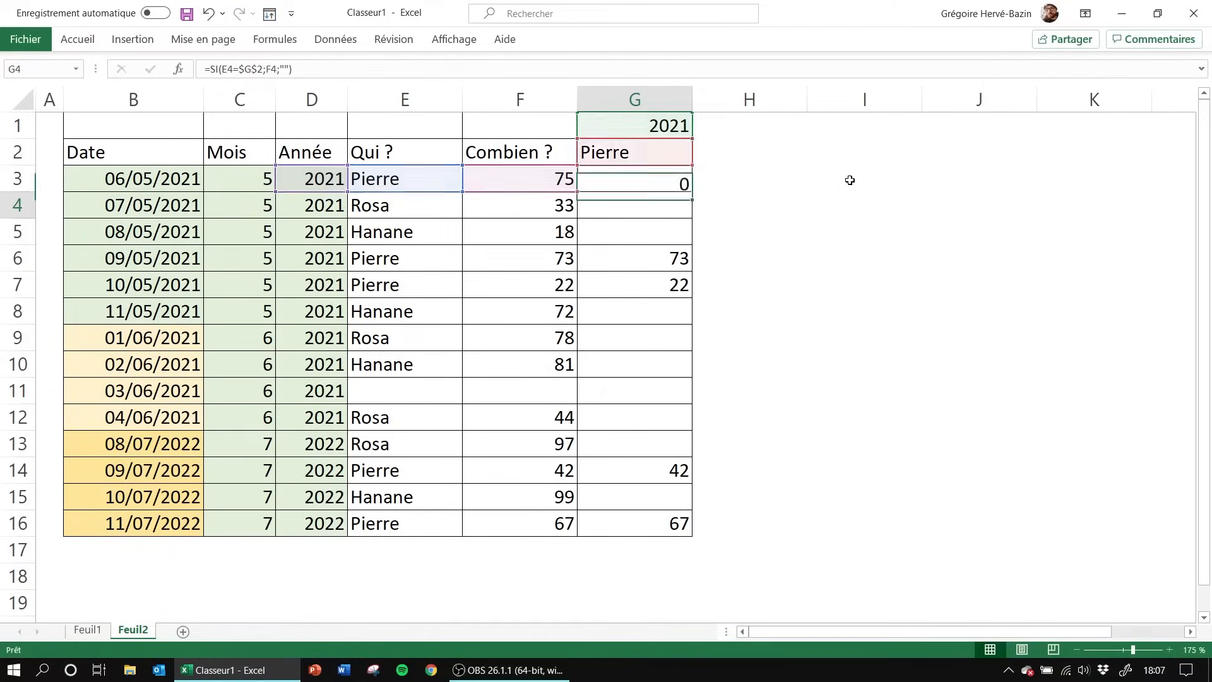
{"action": "left_click", "coordinate": [686, 187]}
{"action": "left_click_drag", "start_coordinate": [690, 190], "coordinate": [670, 534]}
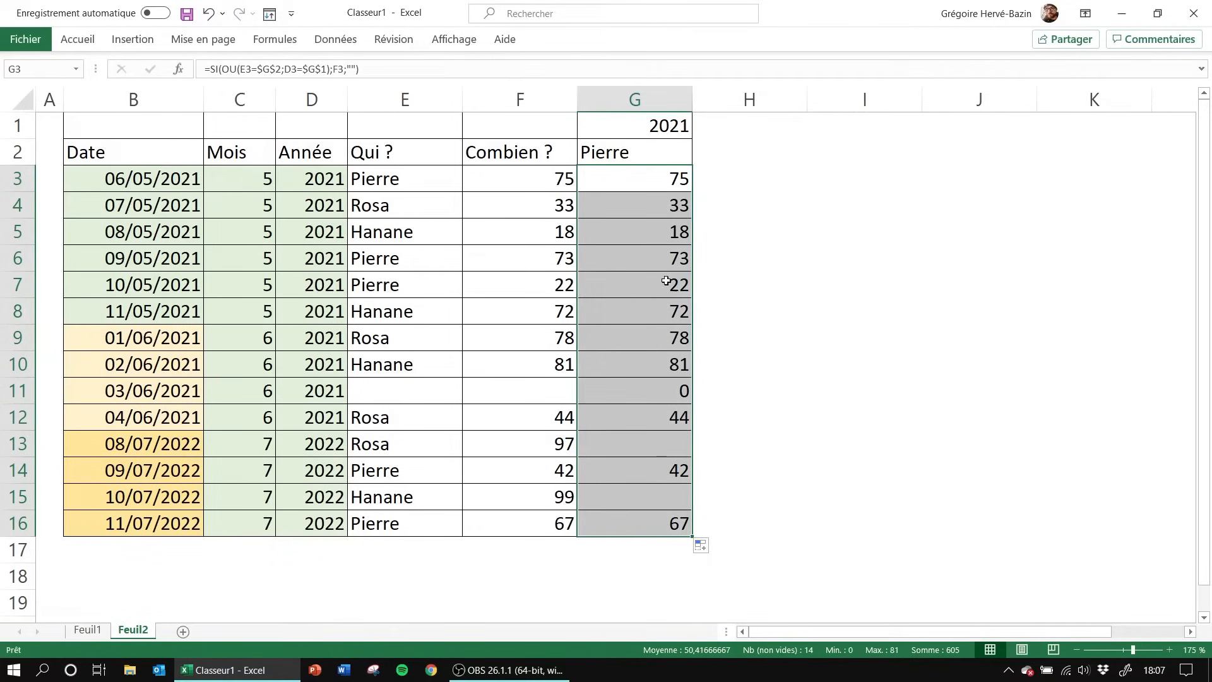
Compare the column G results with the year and person in rows 3 to 14 to check the OU logic
{"action": "left_click_drag", "start_coordinate": [634, 186], "coordinate": [635, 407]}
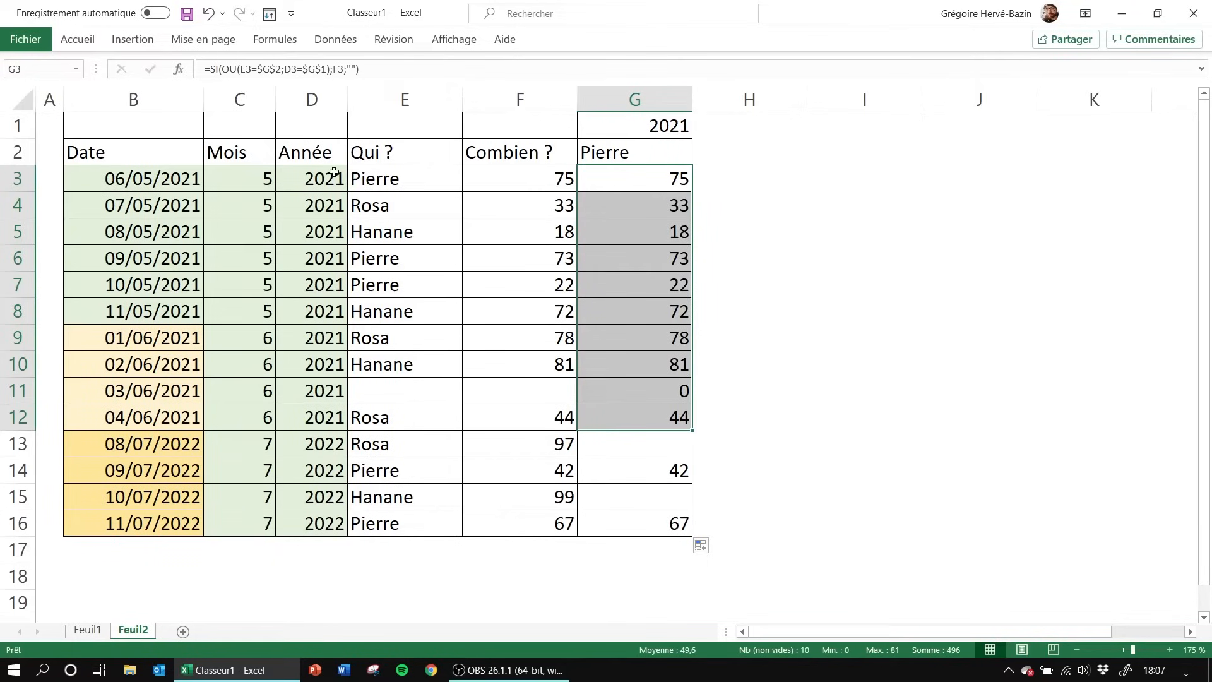
{"action": "left_click_drag", "start_coordinate": [338, 176], "coordinate": [161, 421]}
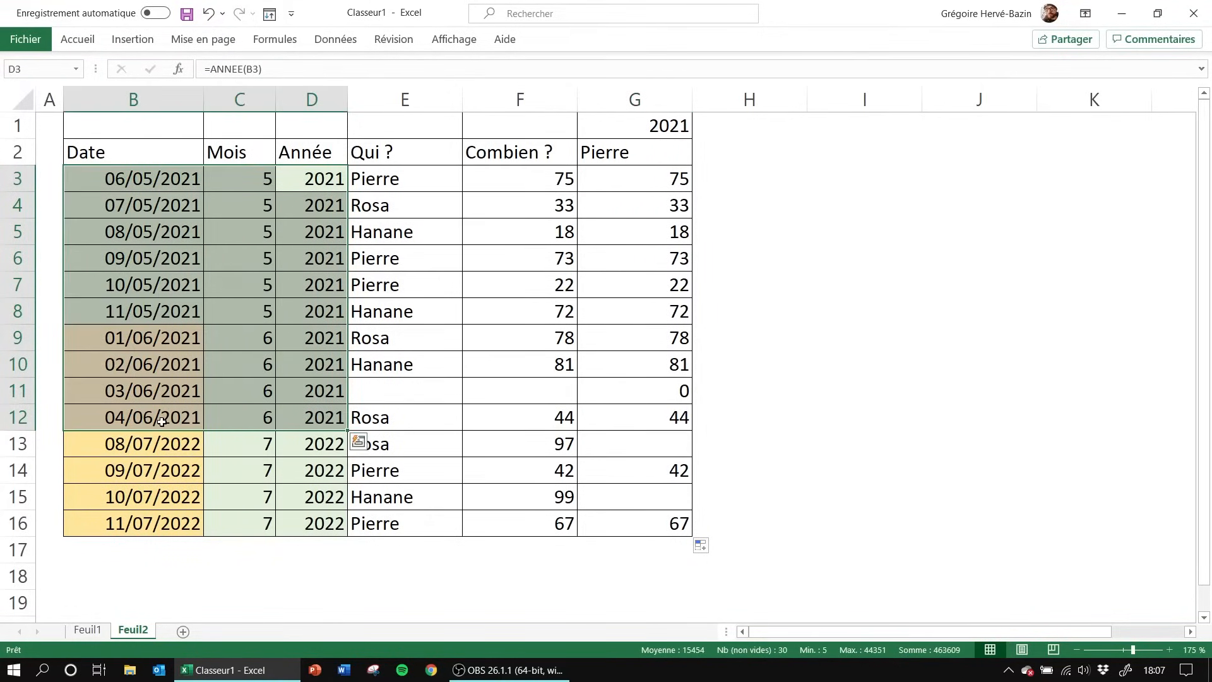
{"action": "left_click_drag", "start_coordinate": [655, 408], "coordinate": [648, 184]}
{"action": "left_click", "coordinate": [647, 448]}
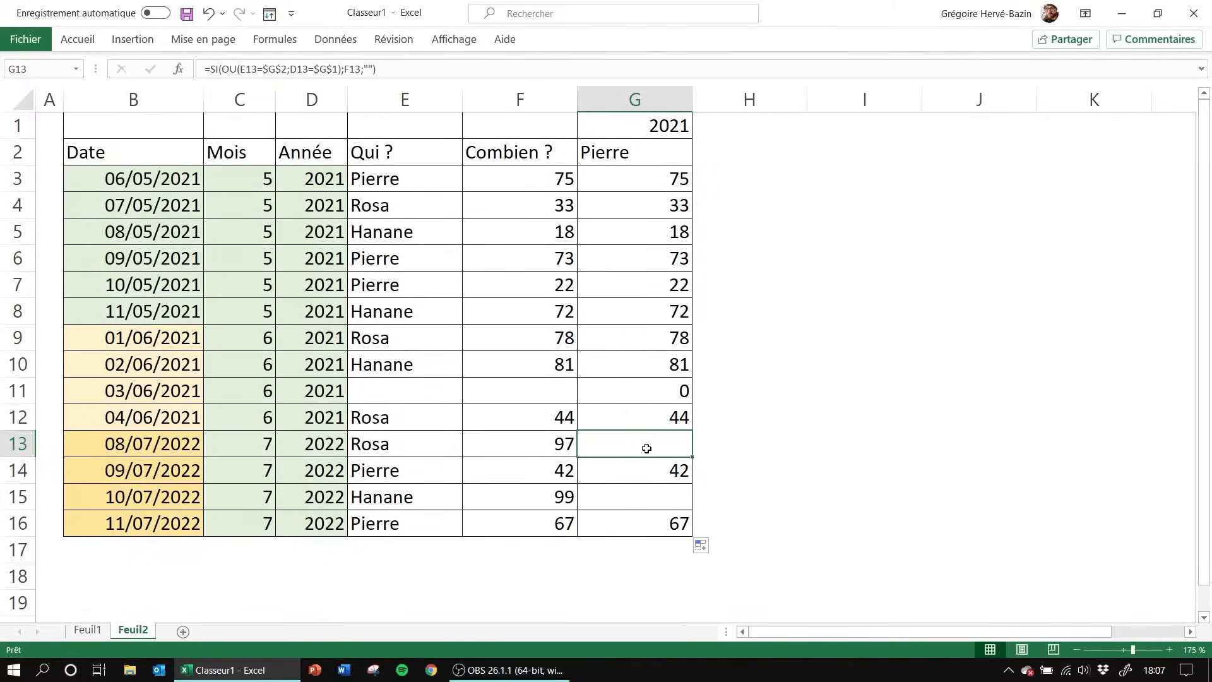
{"action": "left_click", "coordinate": [310, 441]}
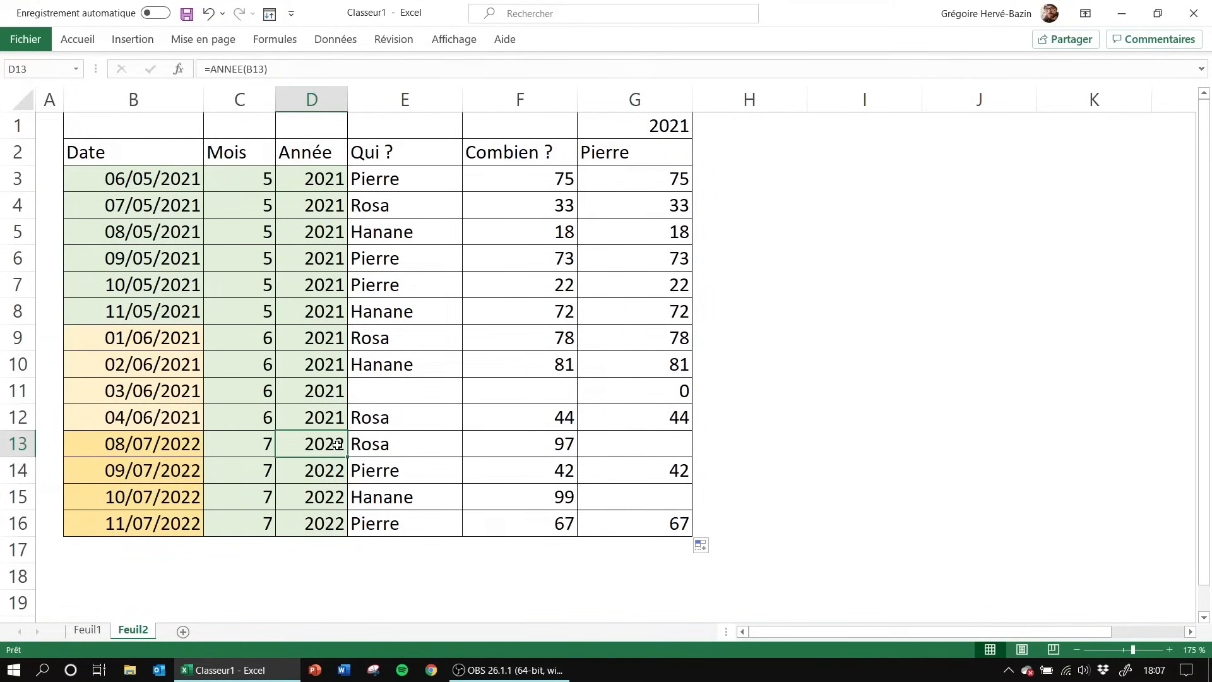
{"action": "left_click", "coordinate": [625, 429]}
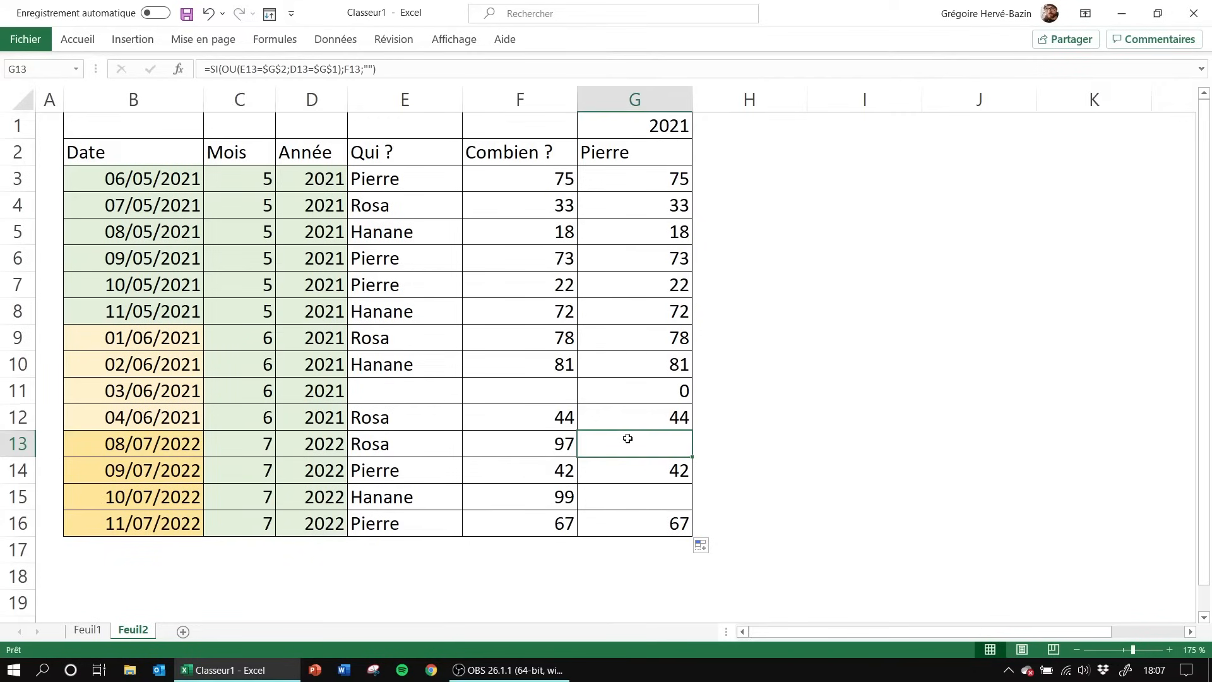
{"action": "left_click", "coordinate": [422, 439]}
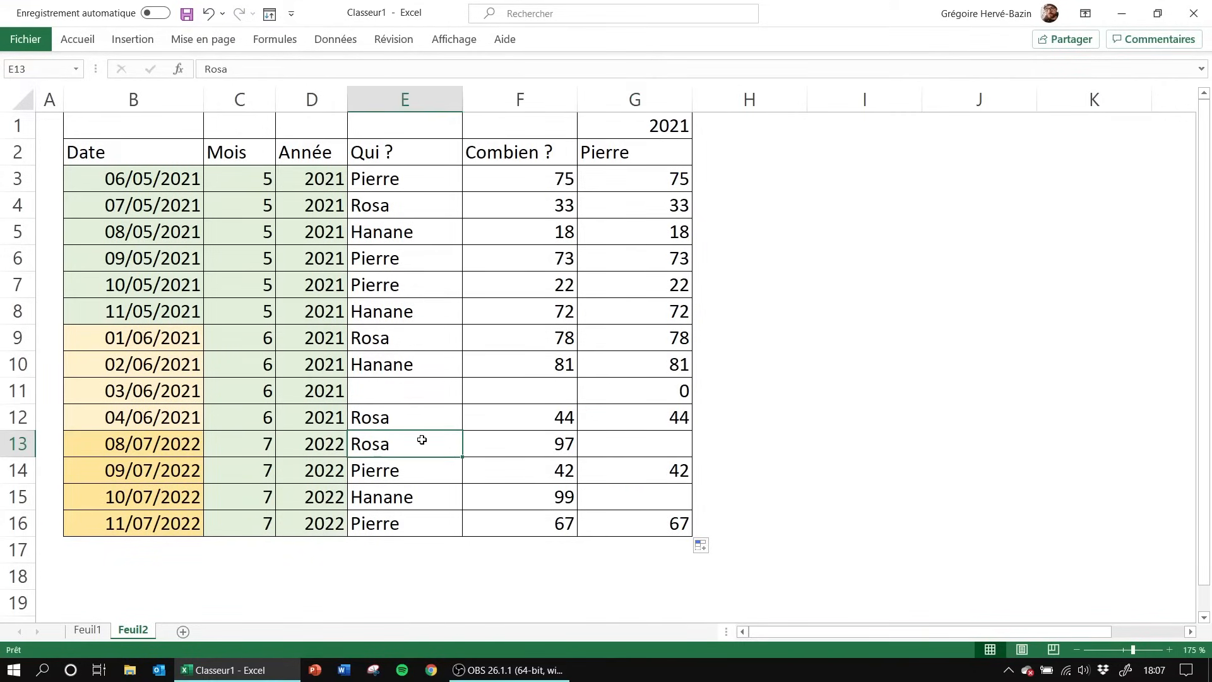
{"action": "left_click", "coordinate": [629, 446]}
{"action": "left_click", "coordinate": [388, 449]}
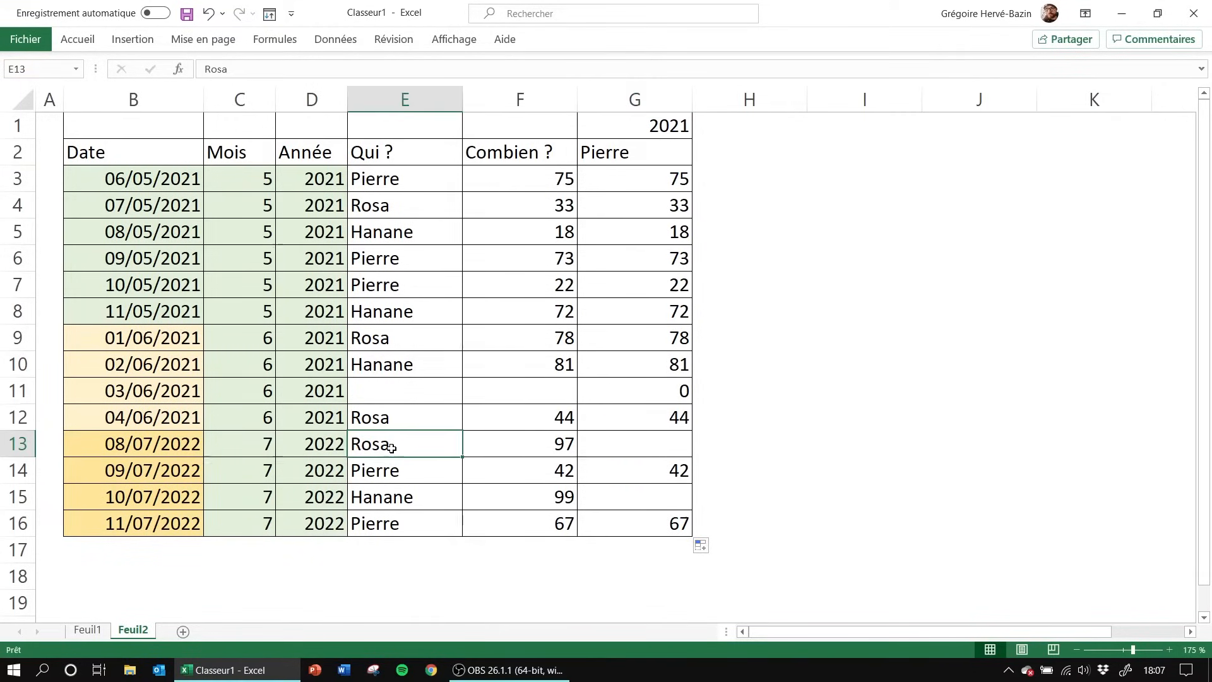
{"action": "left_click", "coordinate": [617, 445]}
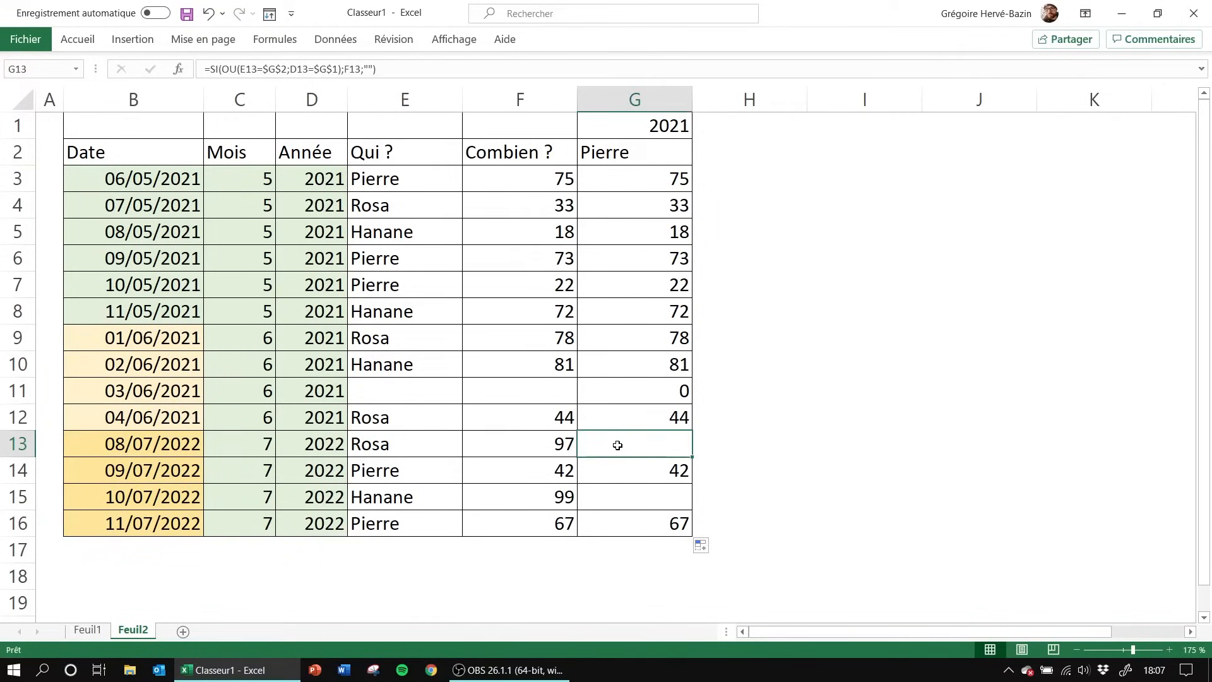
{"action": "left_click", "coordinate": [635, 472]}
{"action": "left_click", "coordinate": [311, 478]}
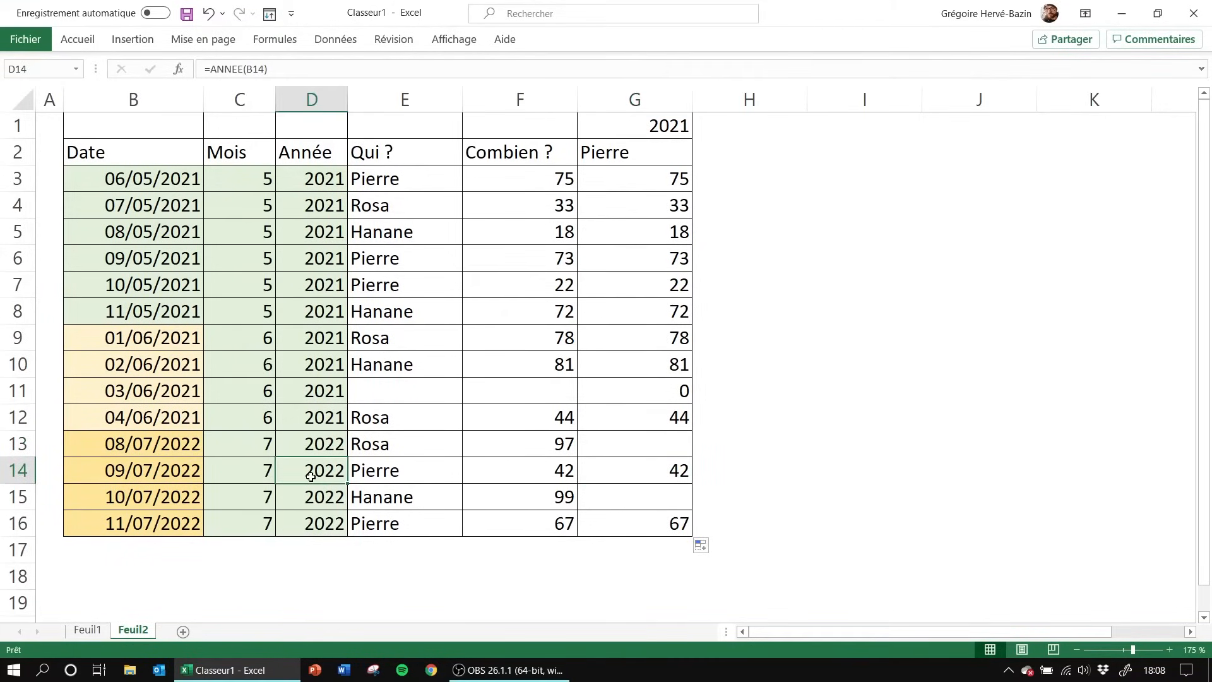
{"action": "left_click", "coordinate": [391, 478]}
{"action": "left_click", "coordinate": [679, 471]}
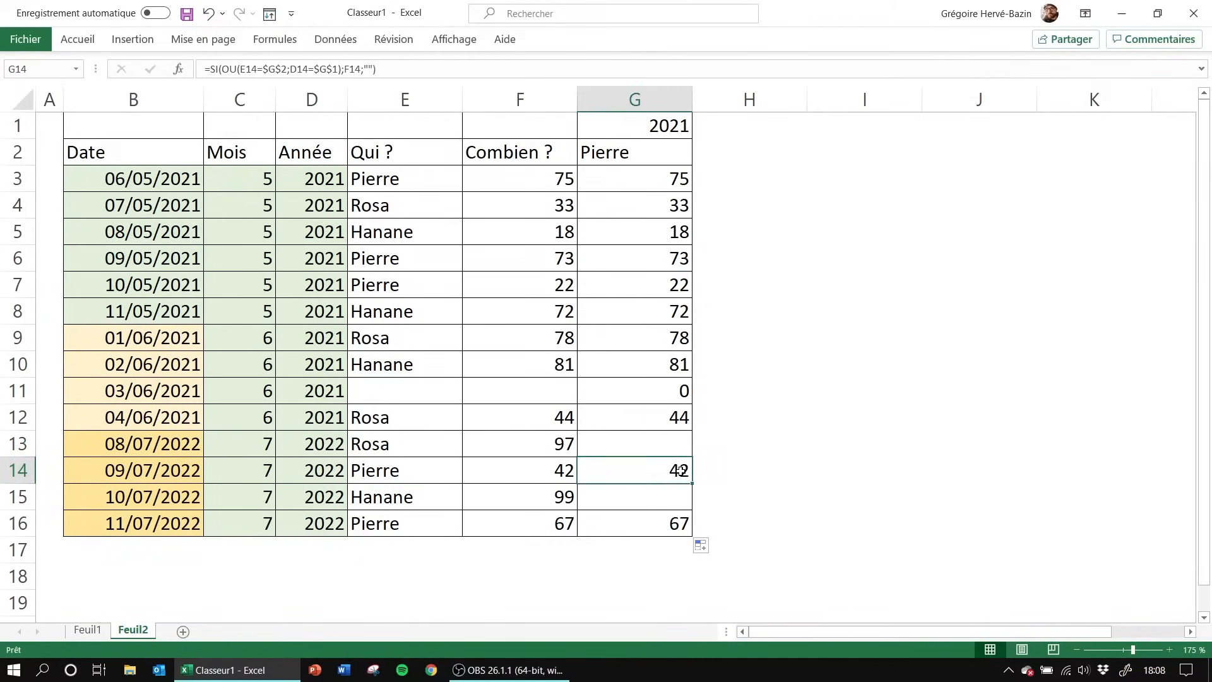
Examine the OU function, its two conditions and their separator in the G14 formula
{"action": "double_click", "coordinate": [680, 471]}
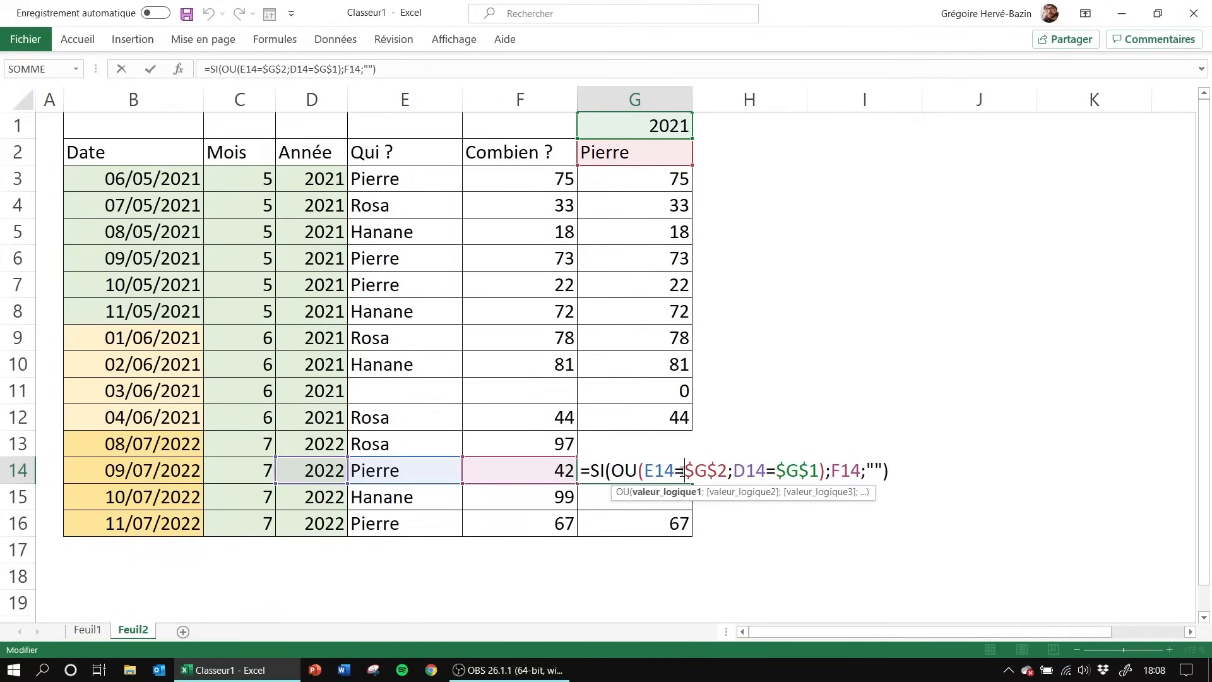
{"action": "key", "text": "Return"}
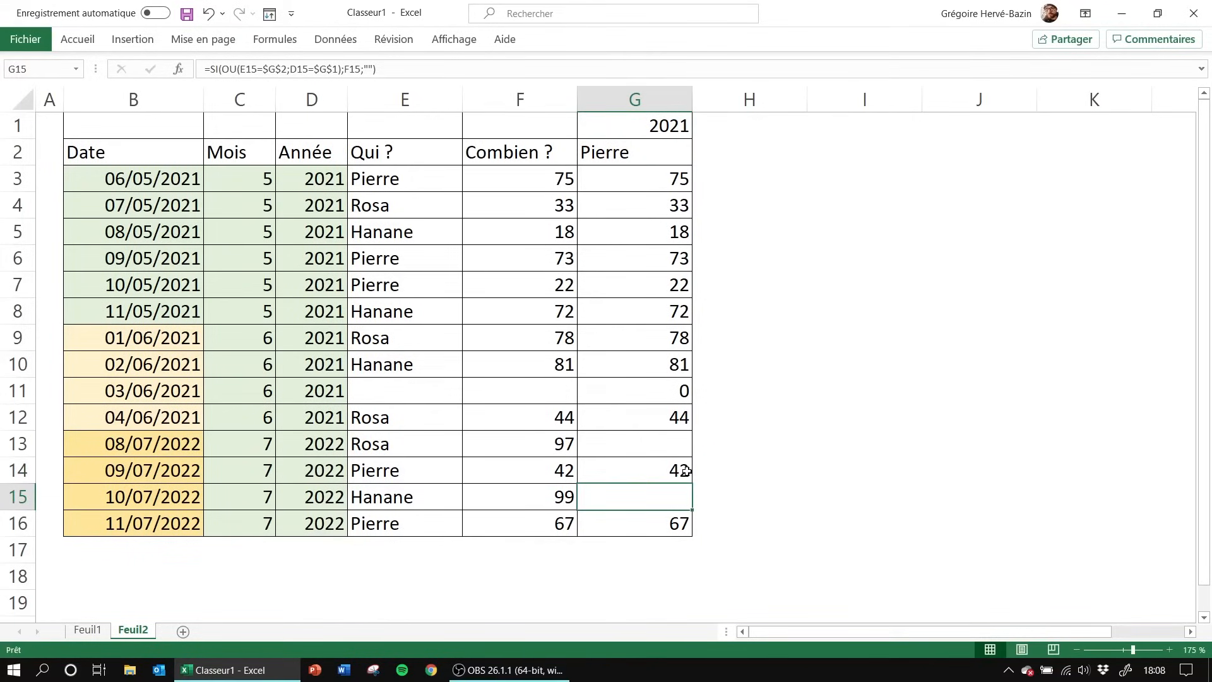
{"action": "left_click", "coordinate": [684, 471]}
{"action": "double_click", "coordinate": [677, 471]}
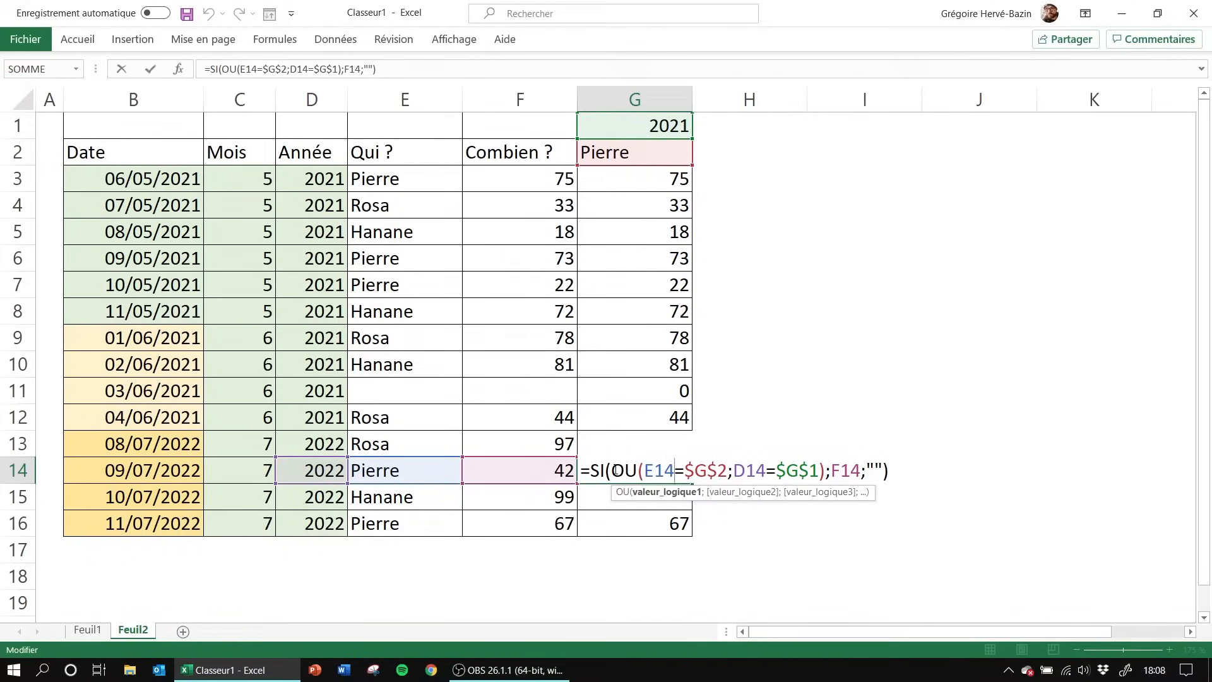
{"action": "double_click", "coordinate": [623, 470]}
{"action": "left_click", "coordinate": [639, 471]}
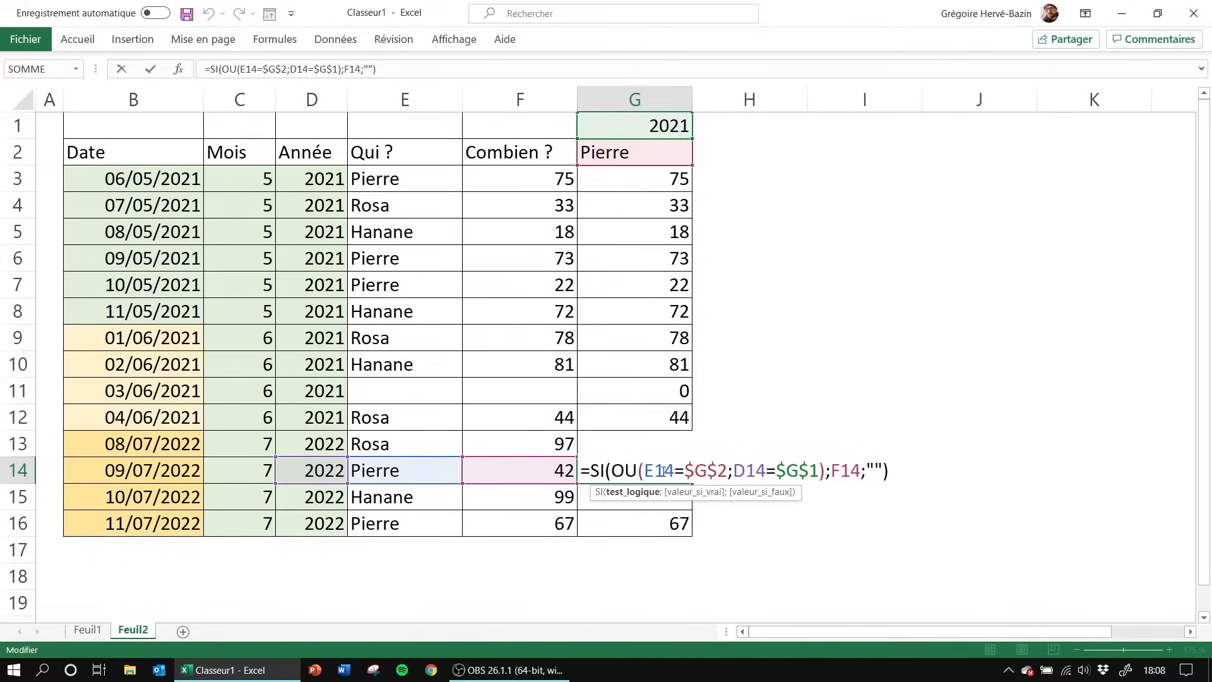
{"action": "left_click", "coordinate": [663, 470]}
{"action": "left_click_drag", "start_coordinate": [745, 472], "coordinate": [730, 470]}
{"action": "left_click", "coordinate": [730, 469]}
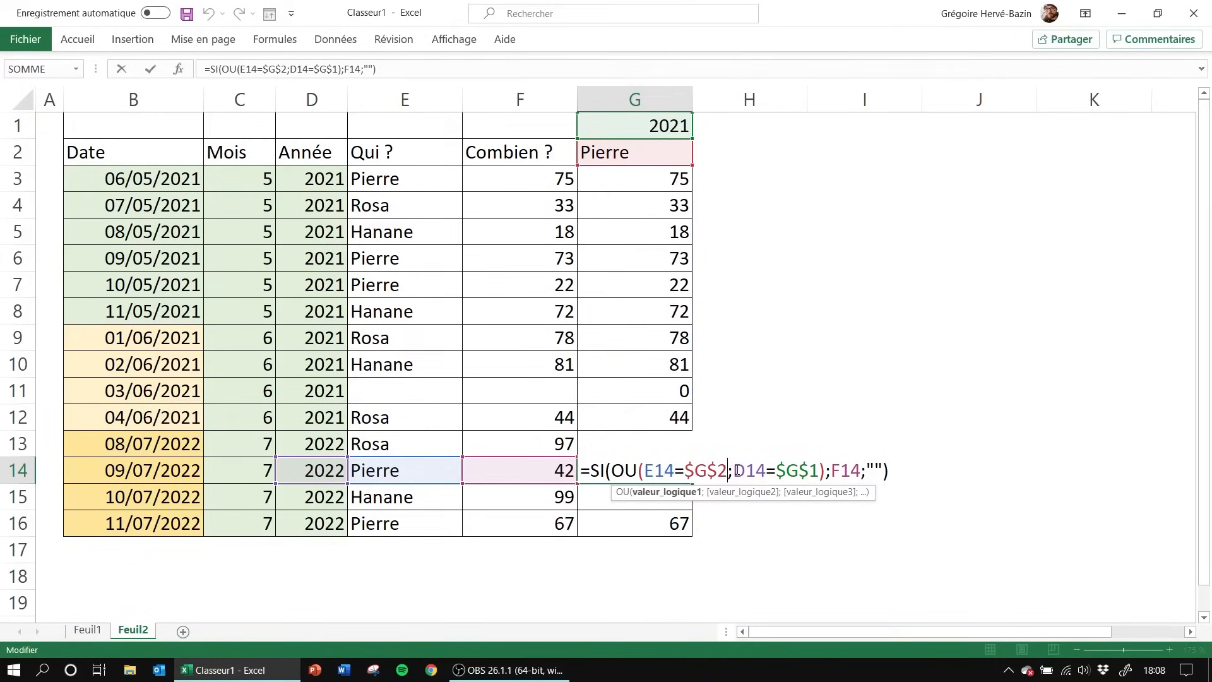
{"action": "left_click", "coordinate": [814, 470]}
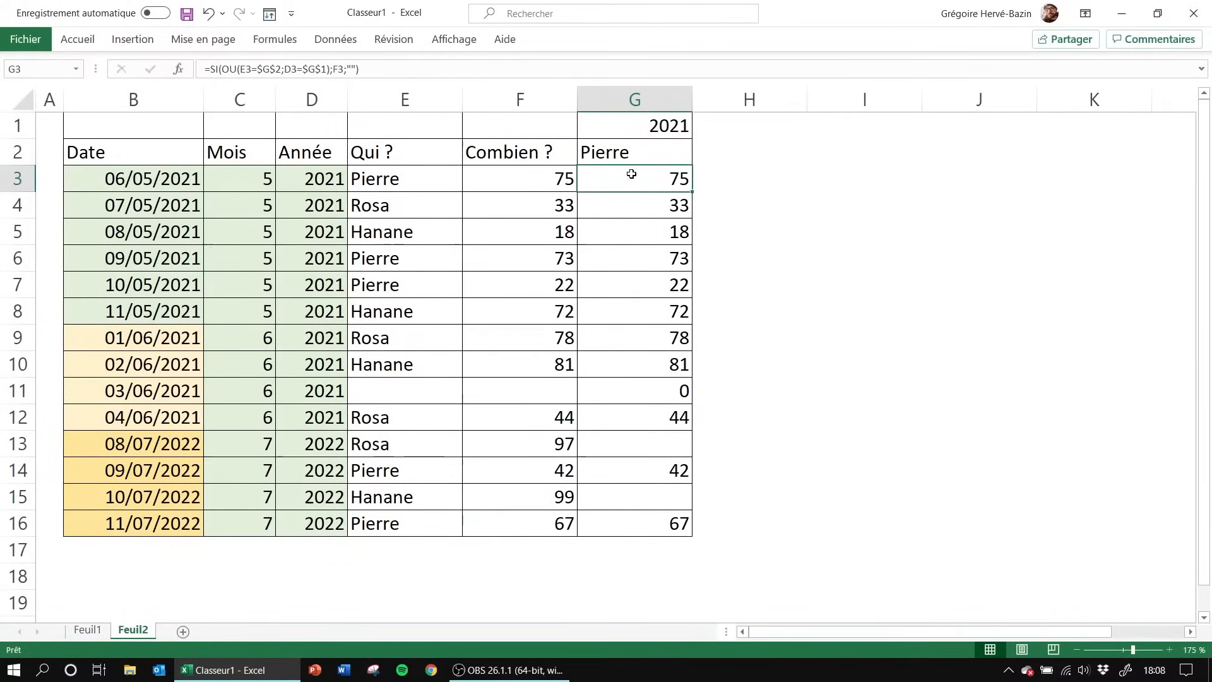
Replace OU with ET in the G3 formula, keeping the same two conditions
{"action": "double_click", "coordinate": [633, 175]}
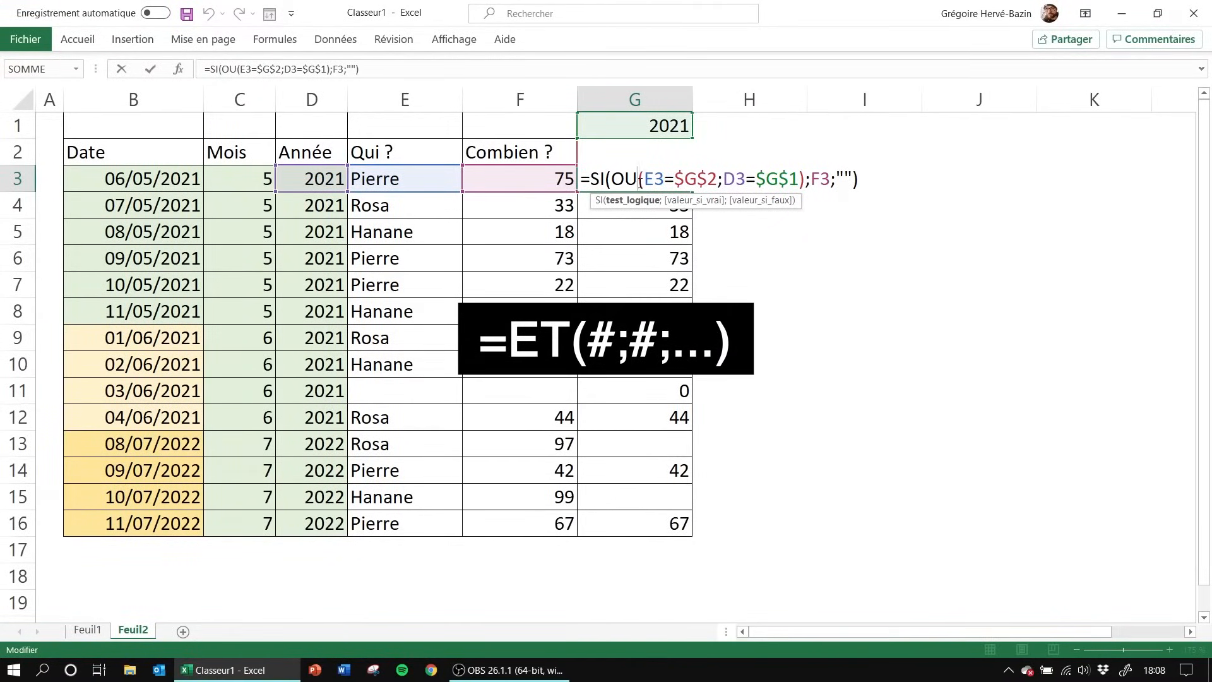
{"action": "key", "text": "BackSpace"}
{"action": "key", "text": "BackSpace"}
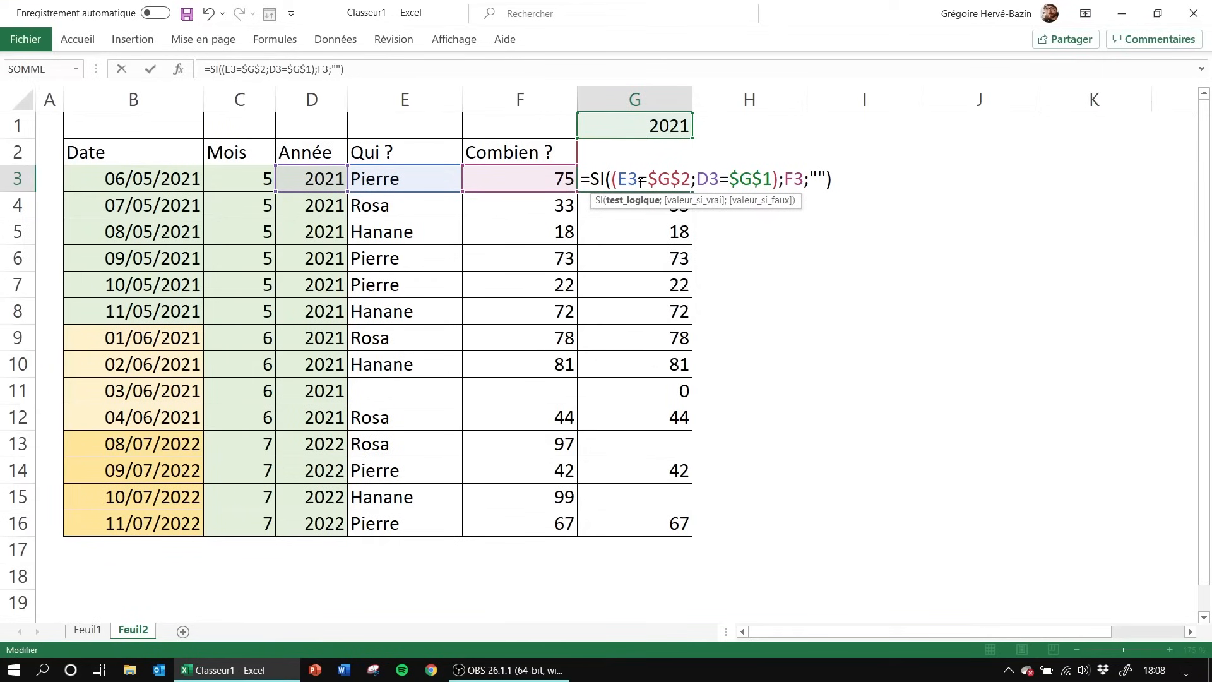
{"action": "type", "text": "ET"}
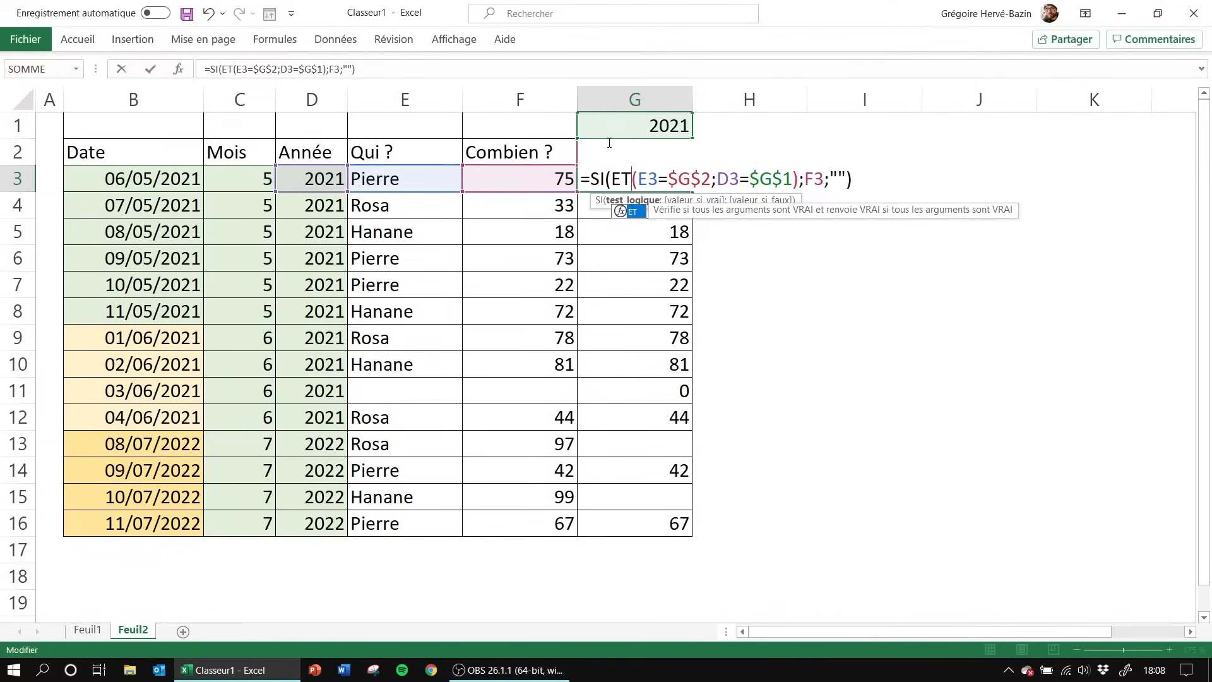
{"action": "left_click", "coordinate": [714, 178]}
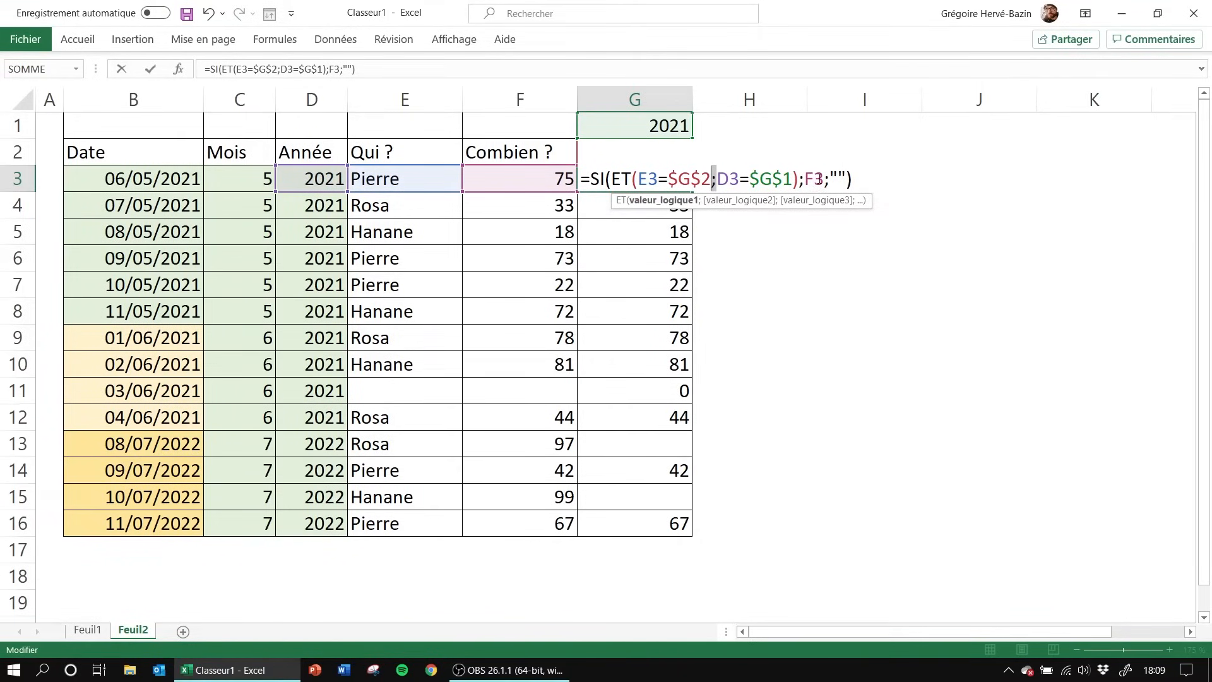
{"action": "key", "text": "Return"}
Fill the SI and ET formula from G3 down through G16
{"action": "left_click", "coordinate": [680, 179]}
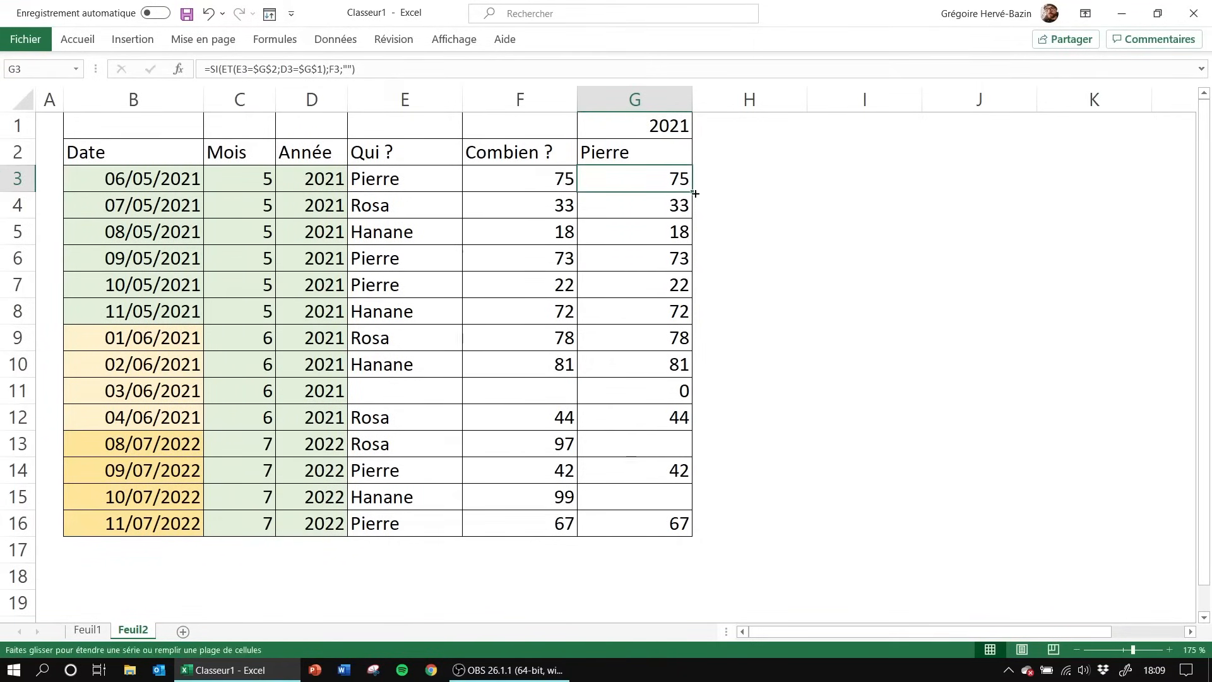
{"action": "double_click", "coordinate": [695, 193]}
{"action": "key", "text": "Down"}
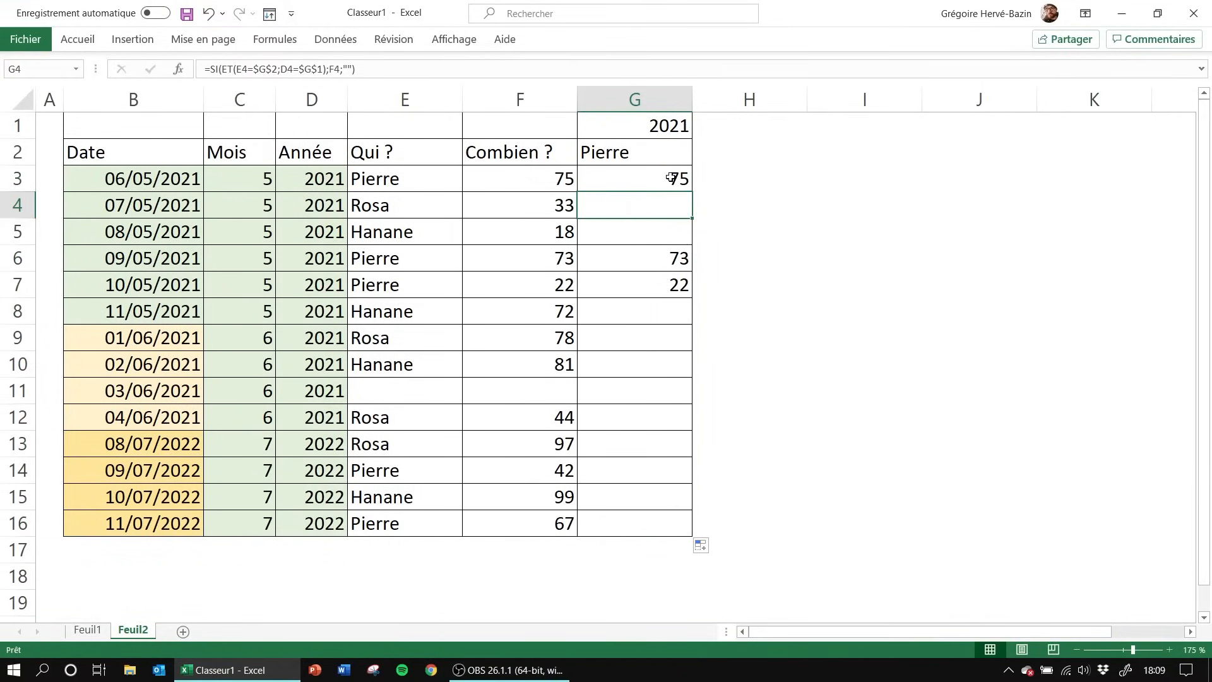
Check the column G results of the ET formula against the year and person in each row
{"action": "left_click_drag", "start_coordinate": [671, 179], "coordinate": [663, 527]}
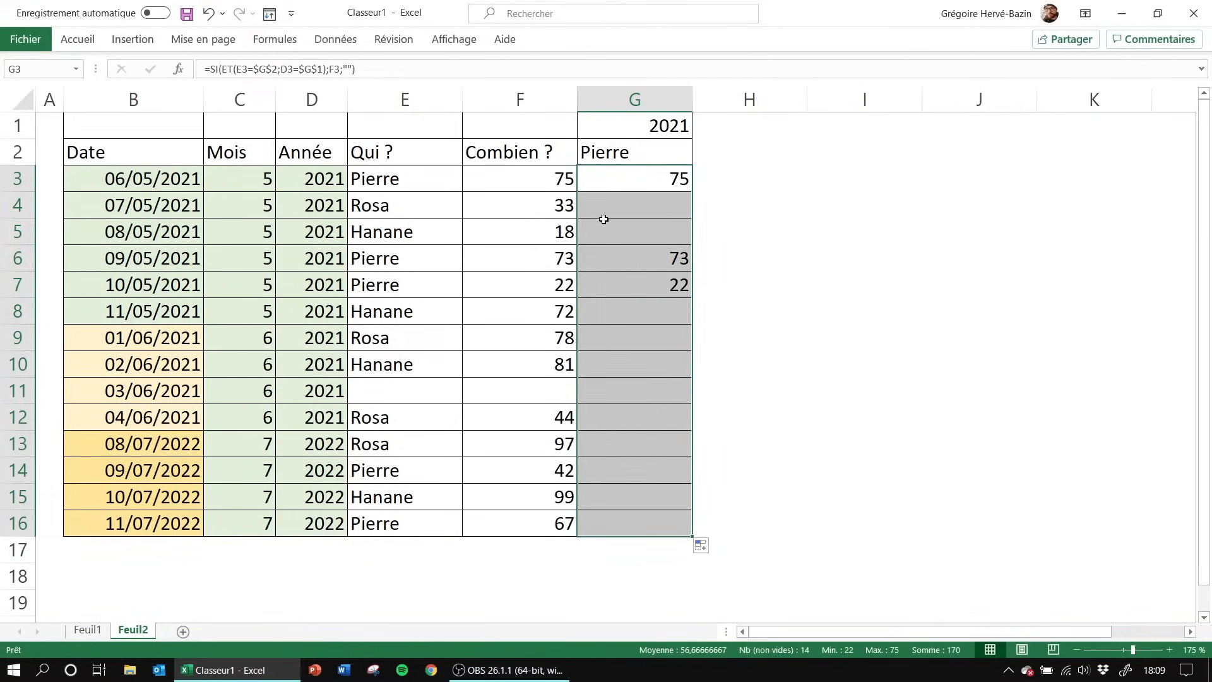
{"action": "left_click", "coordinate": [601, 174]}
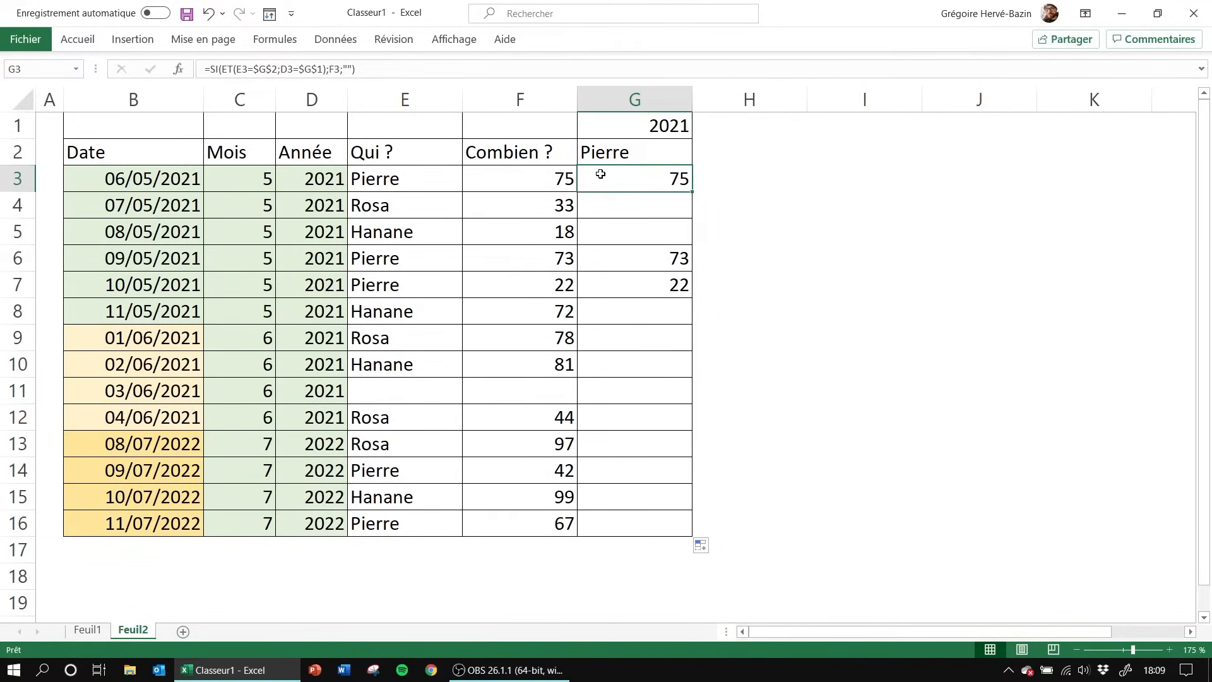
{"action": "left_click", "coordinate": [395, 197]}
{"action": "left_click", "coordinate": [400, 179]}
{"action": "left_click", "coordinate": [320, 178]}
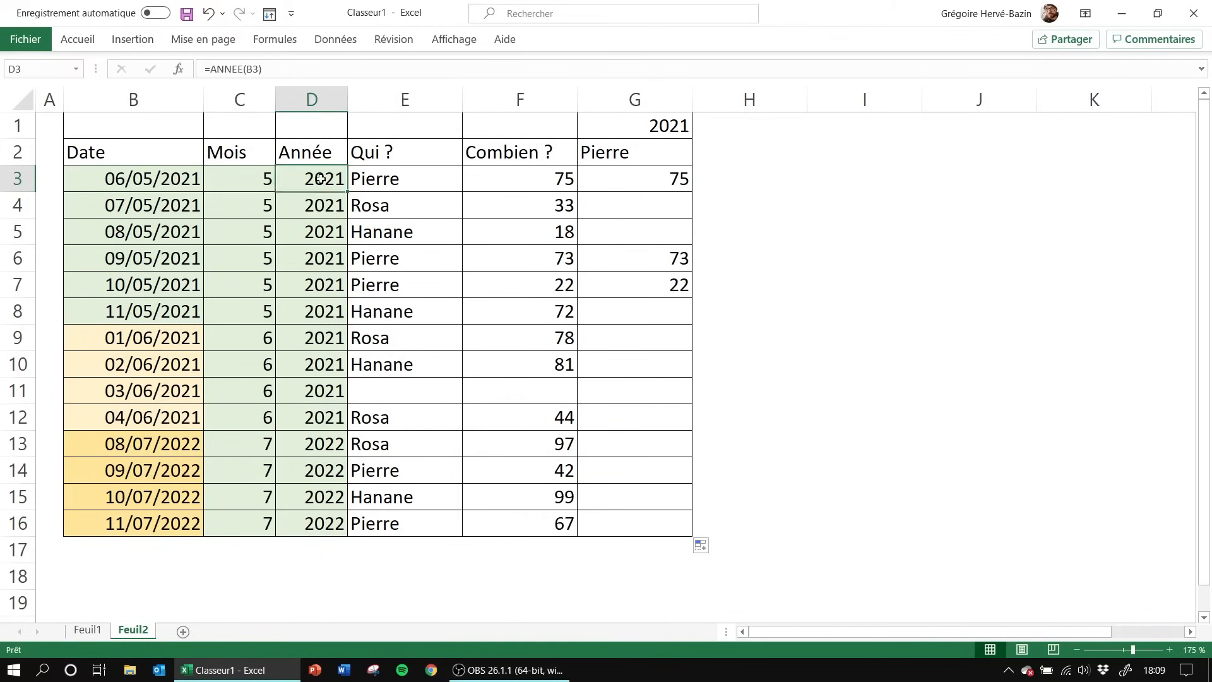
{"action": "left_click", "coordinate": [429, 252]}
{"action": "left_click", "coordinate": [319, 257]}
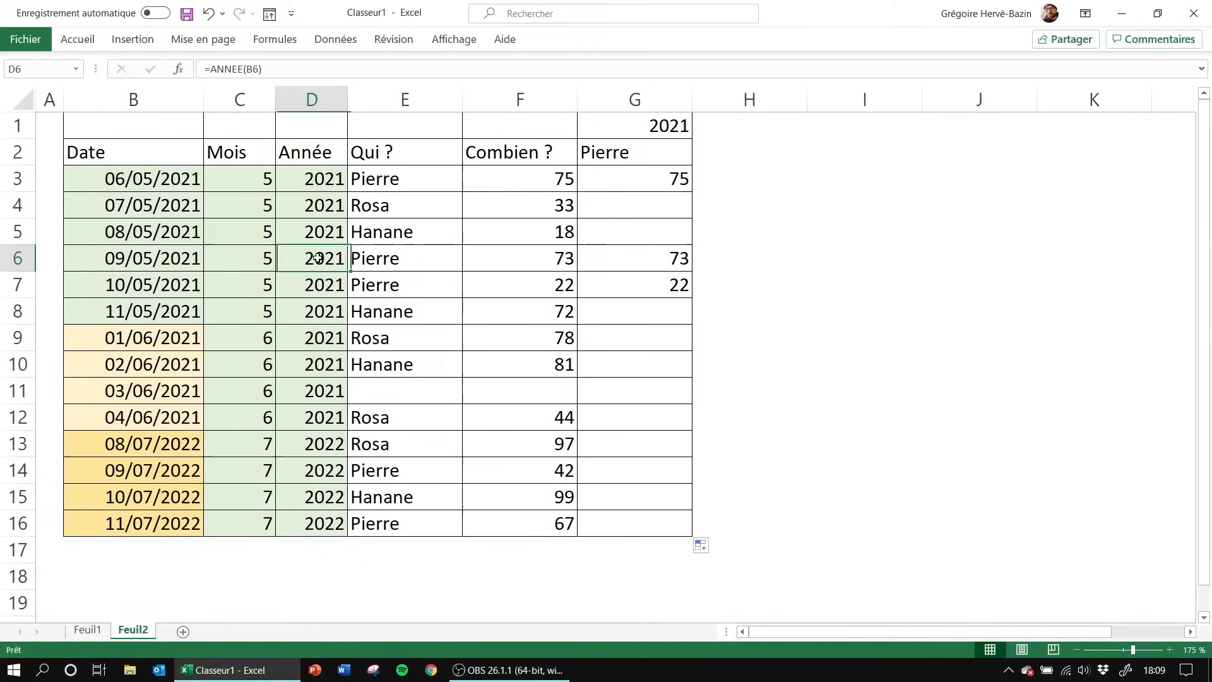
{"action": "left_click", "coordinate": [326, 291]}
{"action": "left_click", "coordinate": [385, 286]}
{"action": "left_click_drag", "start_coordinate": [333, 318], "coordinate": [637, 384]}
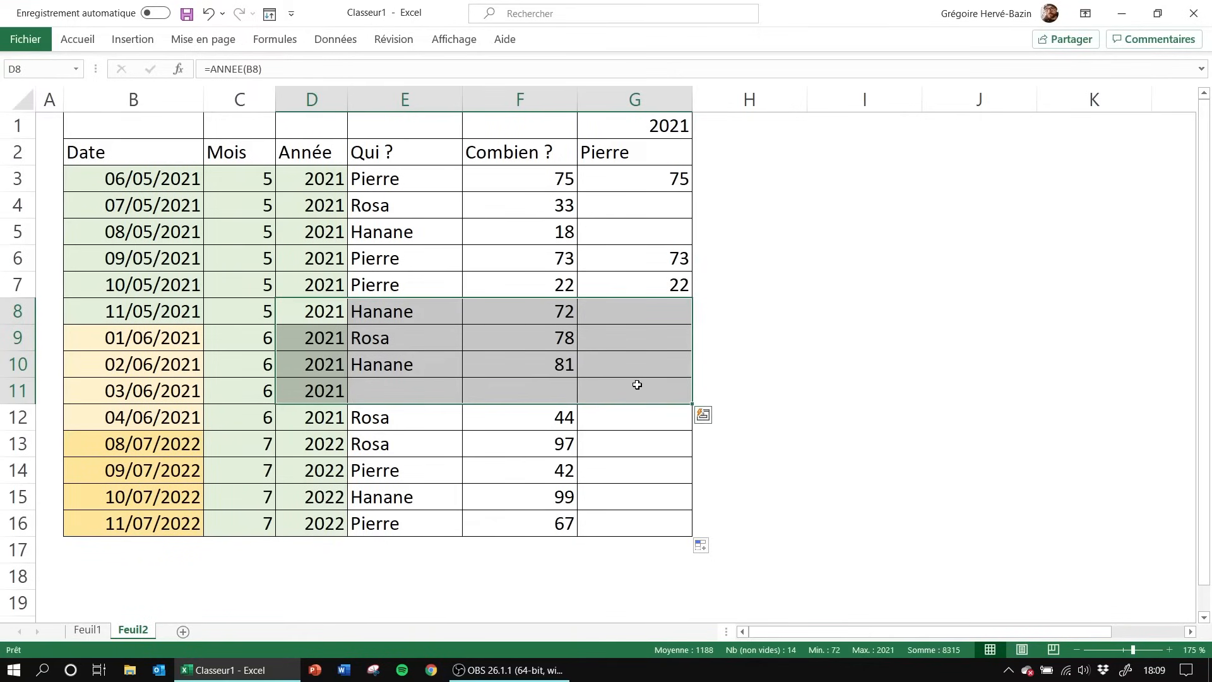
{"action": "left_click_drag", "start_coordinate": [331, 475], "coordinate": [659, 467]}
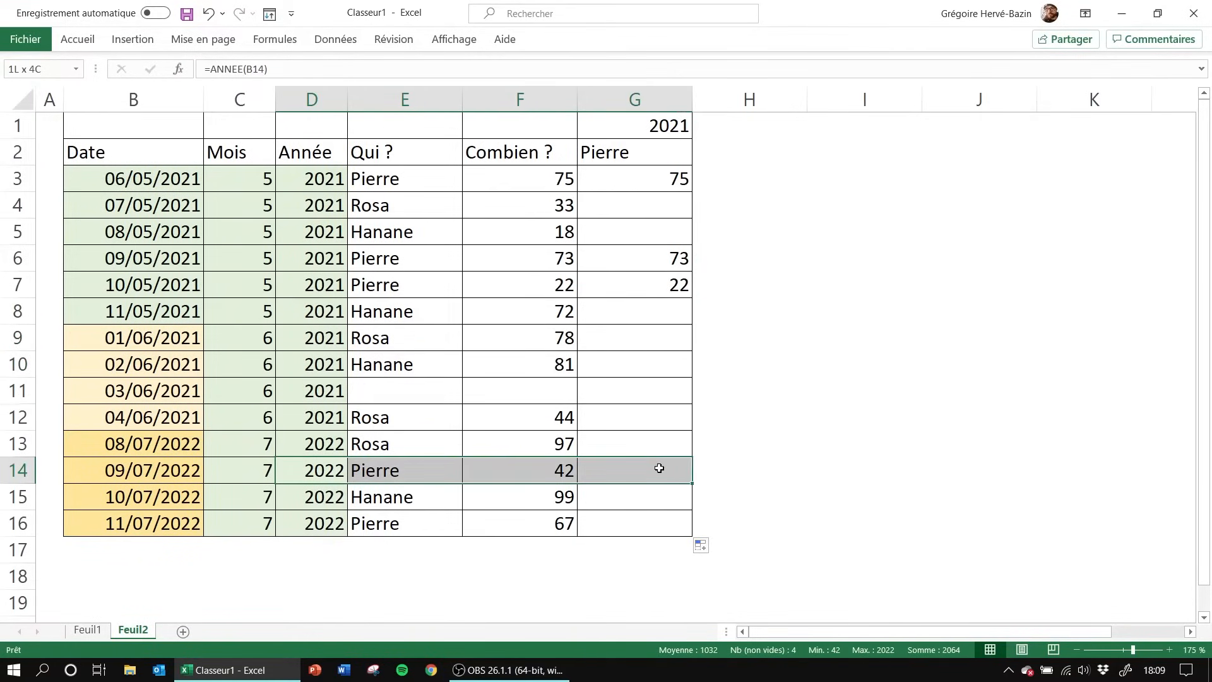
{"action": "left_click", "coordinate": [659, 468]}
{"action": "left_click_drag", "start_coordinate": [620, 181], "coordinate": [615, 314]}
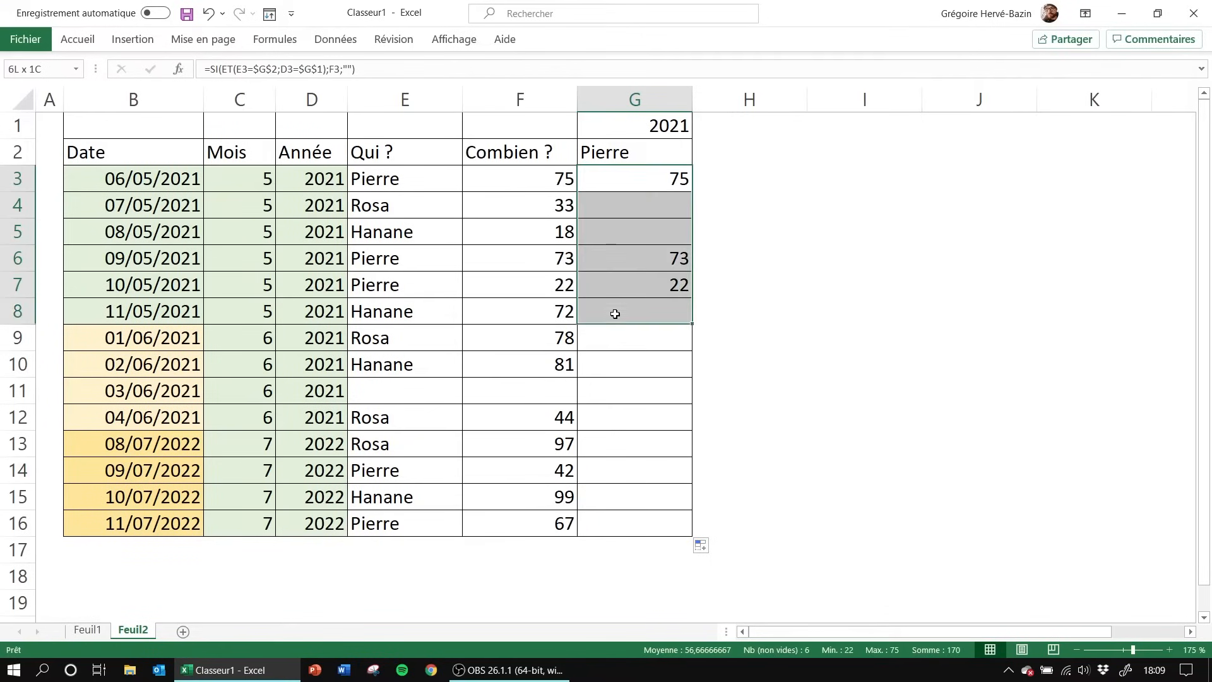
Examine the ET function and its two conditions as the logical test of the G3 formula
{"action": "double_click", "coordinate": [616, 178]}
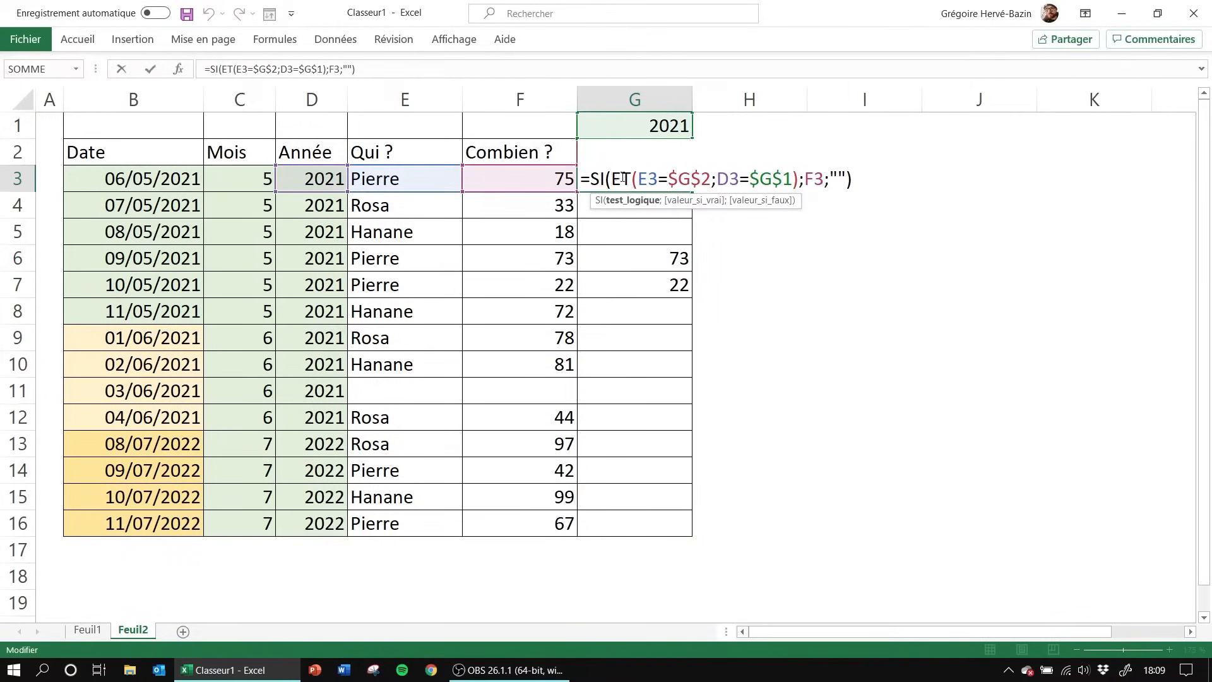
{"action": "left_click_drag", "start_coordinate": [611, 178], "coordinate": [795, 174]}
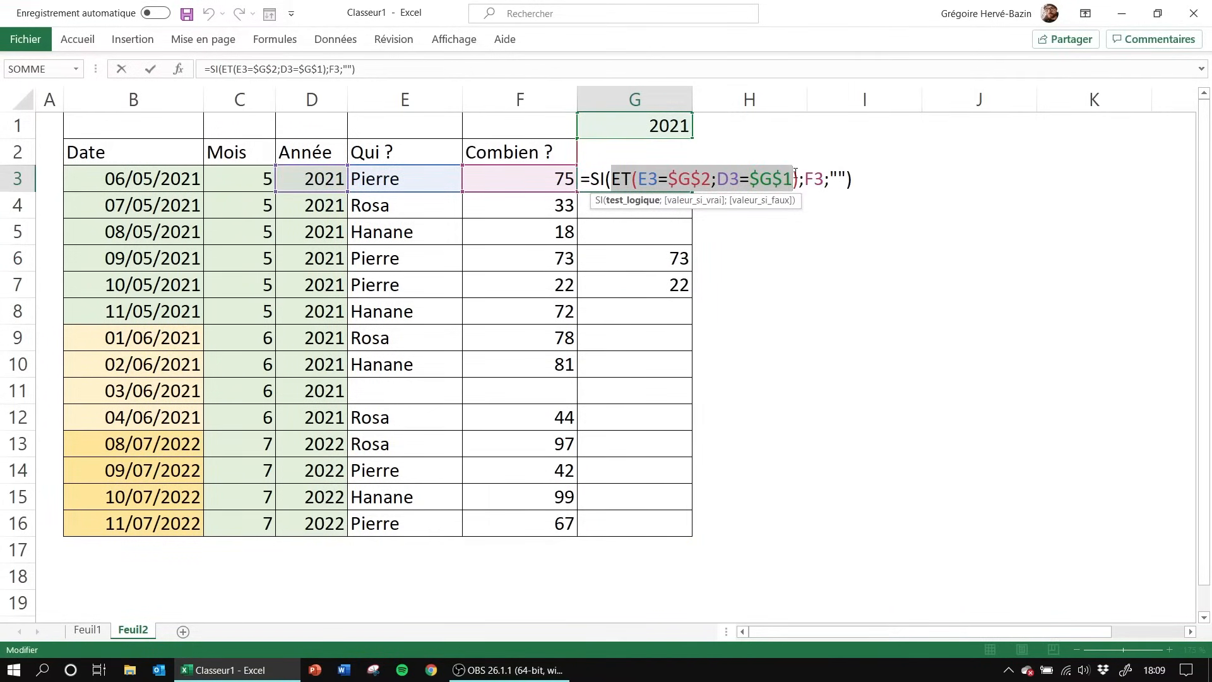
{"action": "left_click", "coordinate": [643, 182]}
{"action": "left_click_drag", "start_coordinate": [643, 182], "coordinate": [792, 183]}
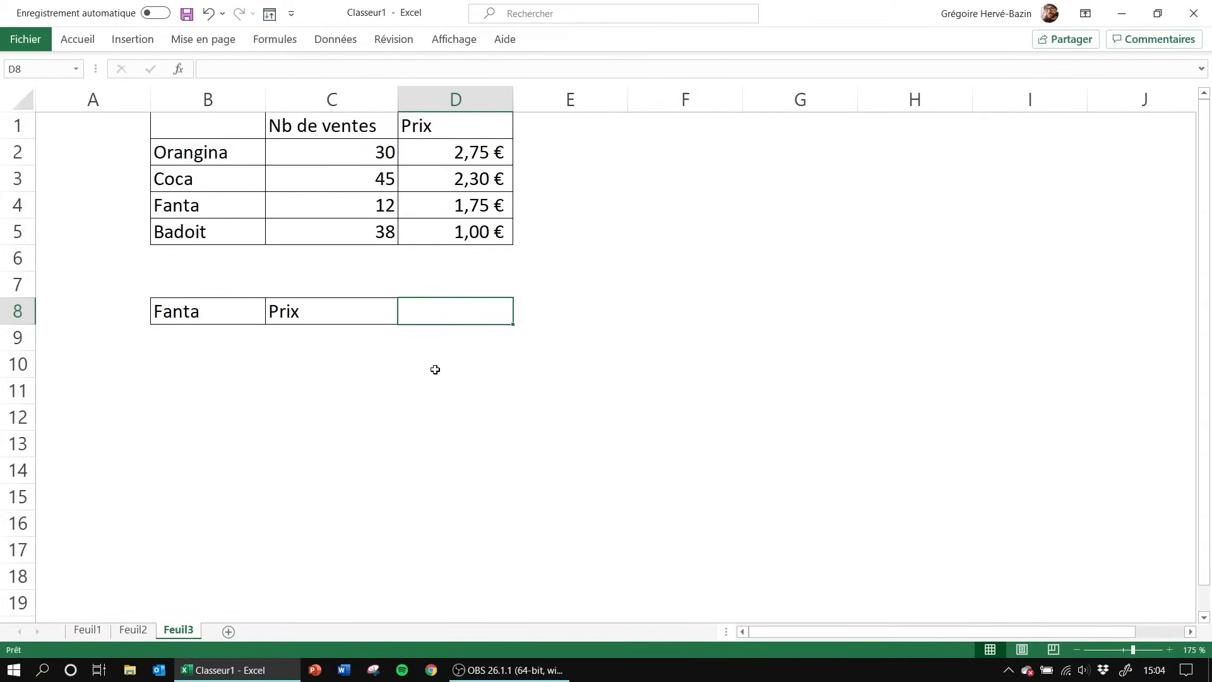
Examine the drinks table B1:D5 on Feuil3, its product name column and the lookup row for Fanta's price
{"action": "left_click_drag", "start_coordinate": [208, 132], "coordinate": [443, 235]}
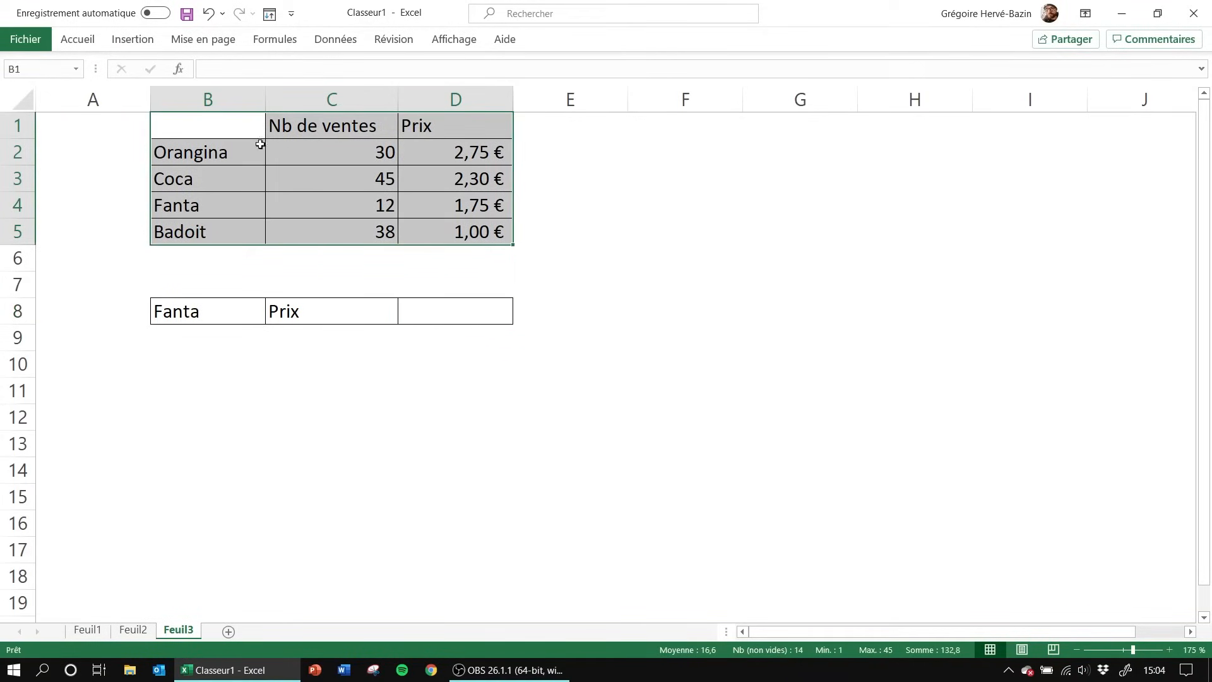
{"action": "left_click", "coordinate": [416, 313]}
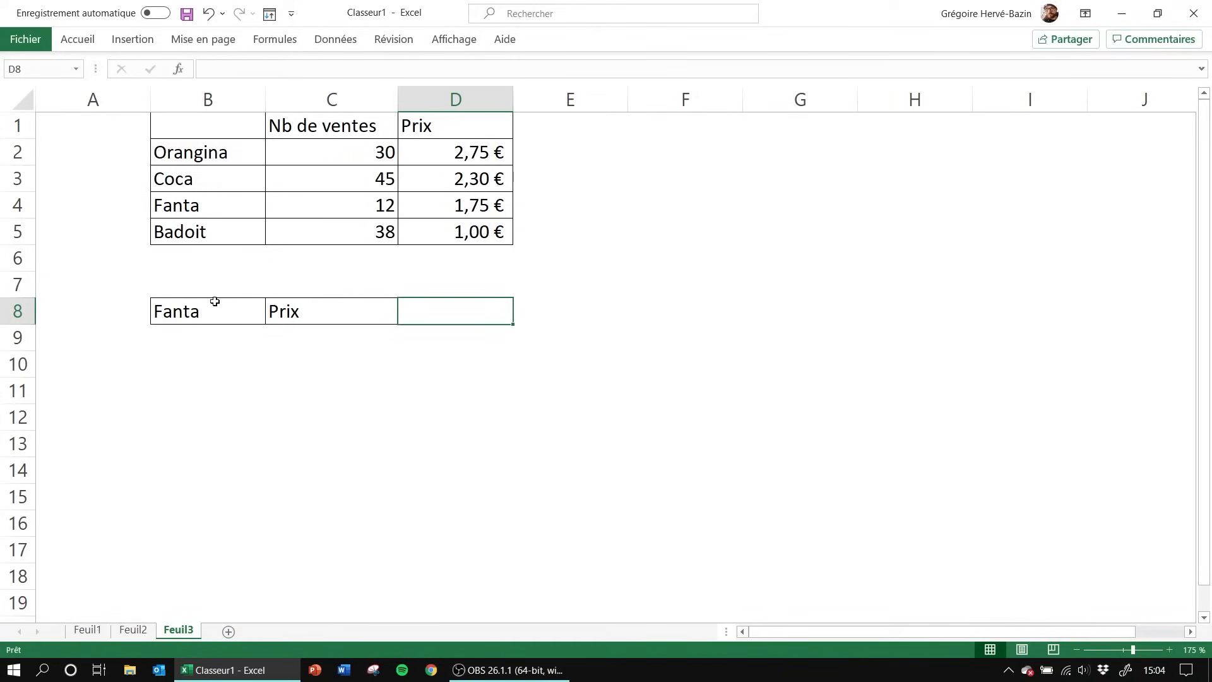
{"action": "left_click_drag", "start_coordinate": [198, 127], "coordinate": [442, 237]}
{"action": "left_click_drag", "start_coordinate": [234, 161], "coordinate": [227, 245]}
{"action": "left_click_drag", "start_coordinate": [208, 147], "coordinate": [198, 238]}
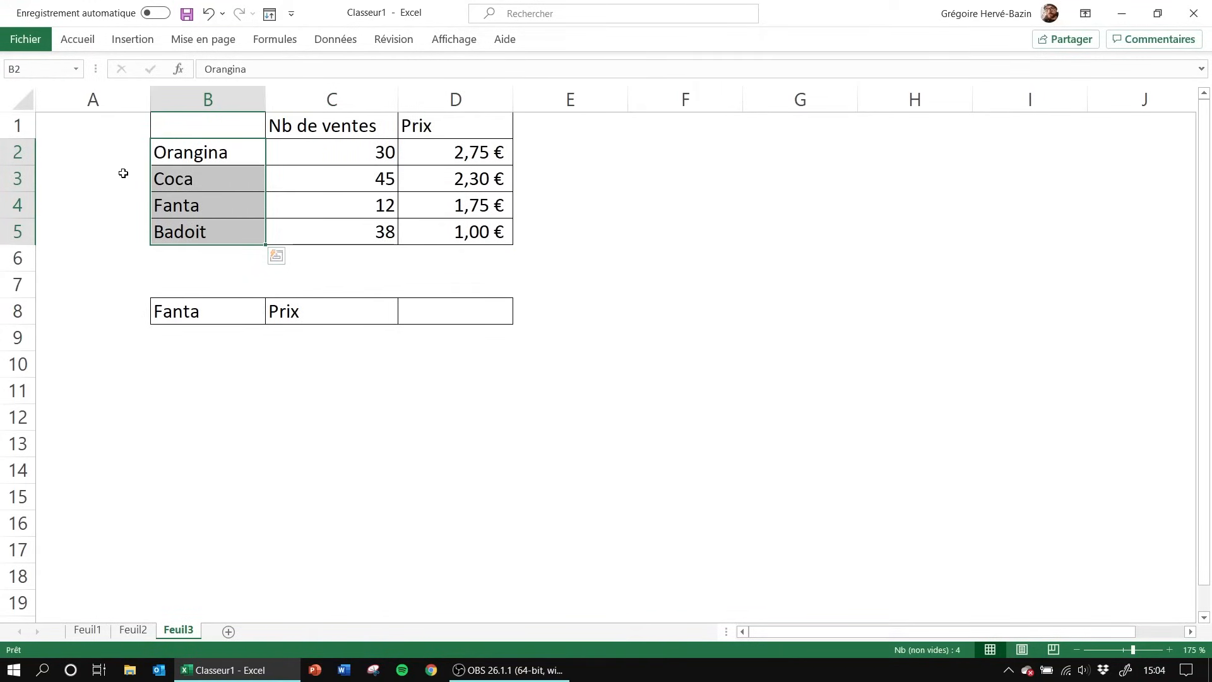
{"action": "left_click_drag", "start_coordinate": [113, 154], "coordinate": [86, 230]}
{"action": "left_click", "coordinate": [79, 146]}
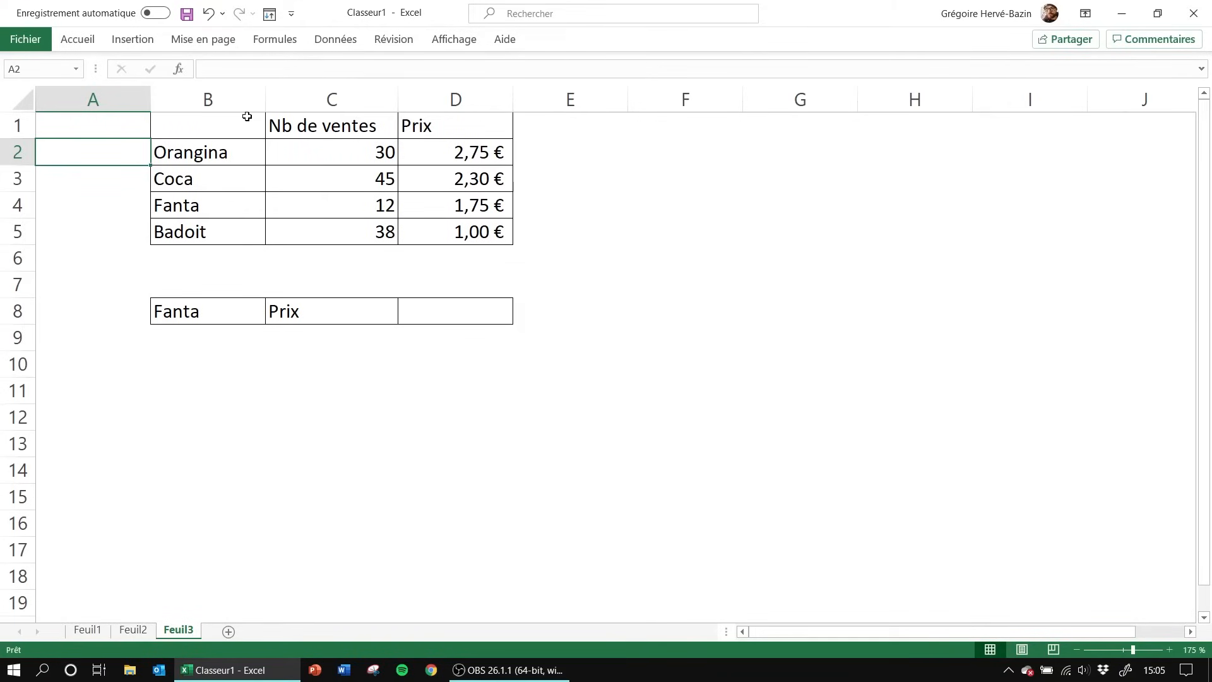
{"action": "left_click", "coordinate": [231, 316]}
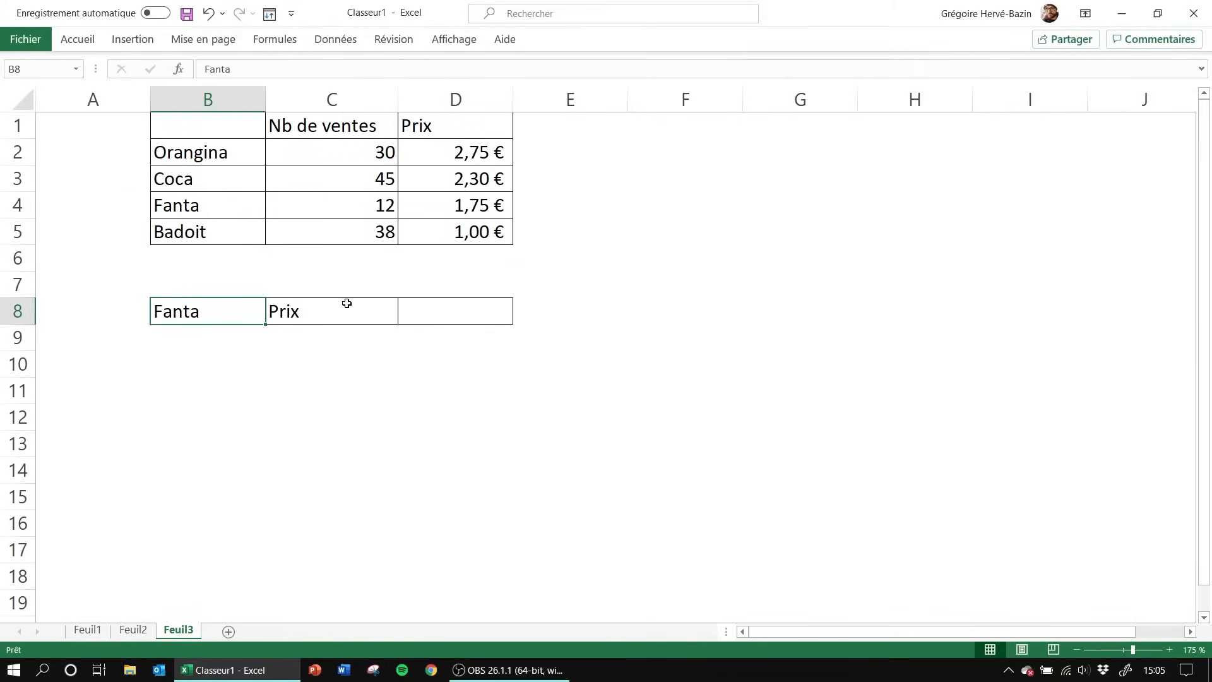
Start a RECHERCHEV formula in D8 with the product name in B8 as the lookup value
{"action": "left_click", "coordinate": [424, 315]}
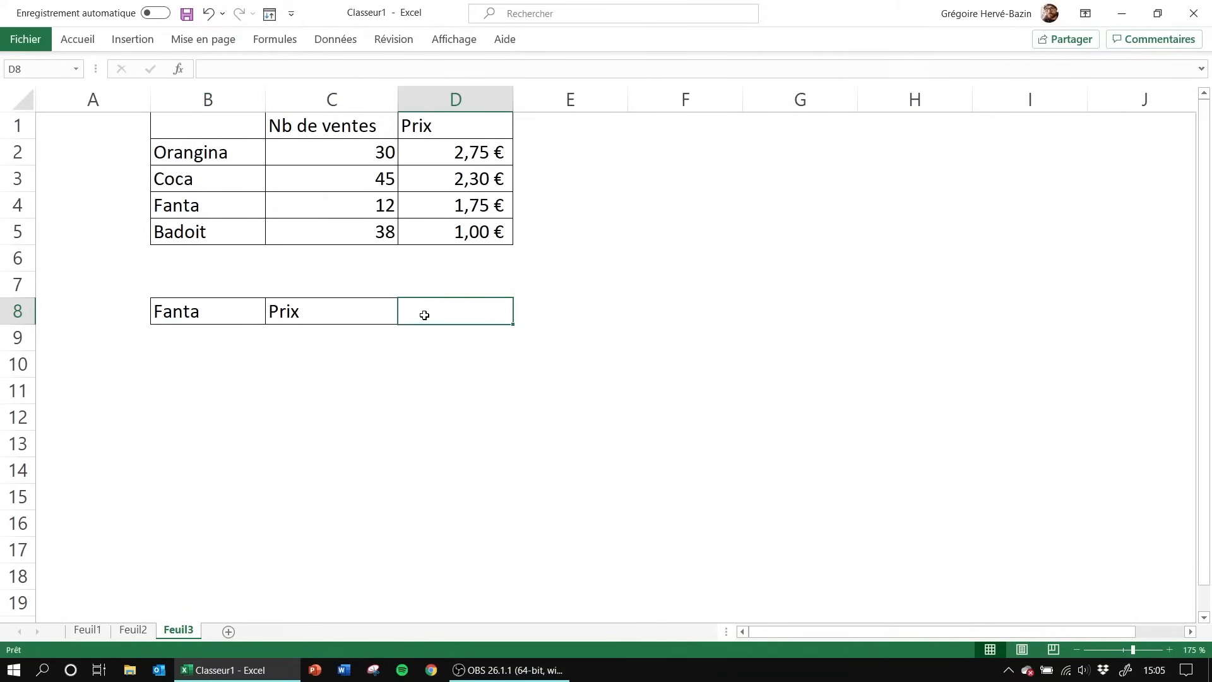
{"action": "type", "text": "=recher"}
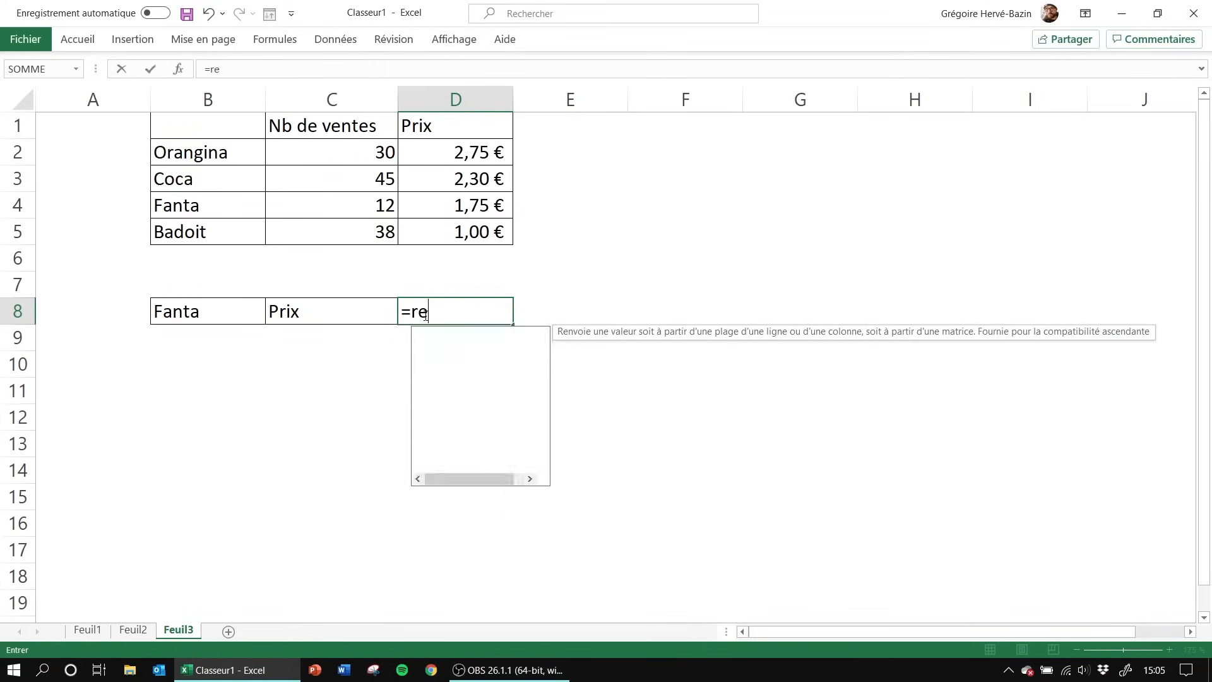
{"action": "type", "text": "v("}
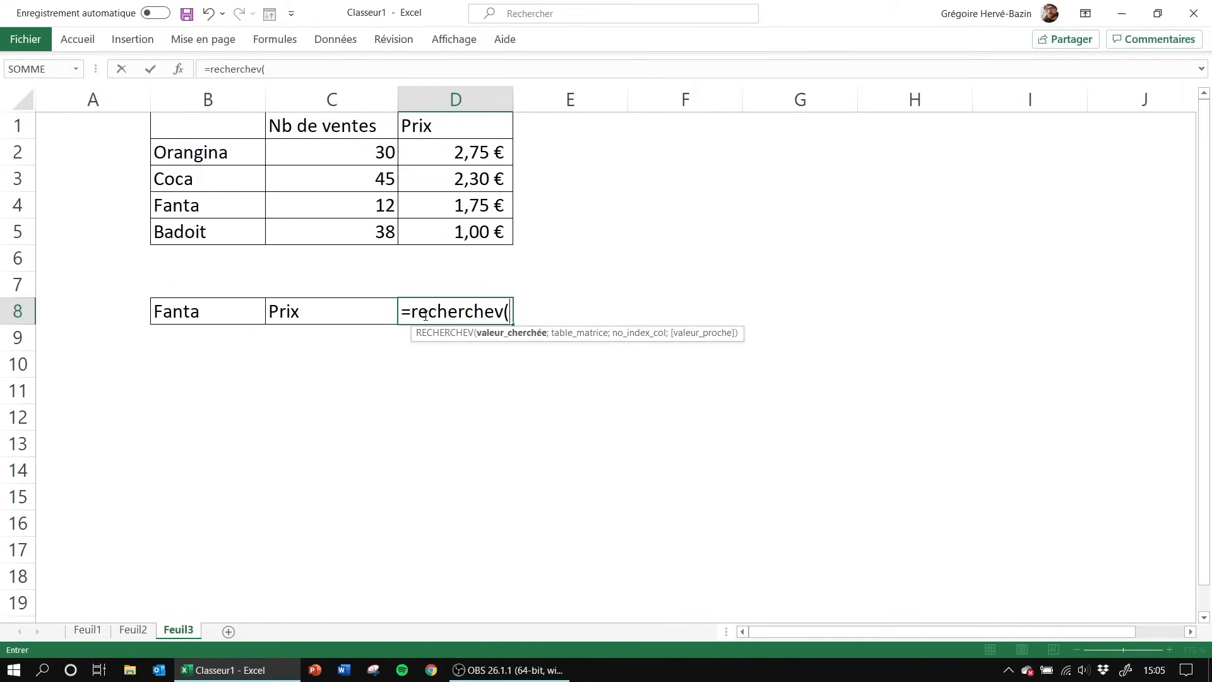
{"action": "left_click", "coordinate": [218, 307]}
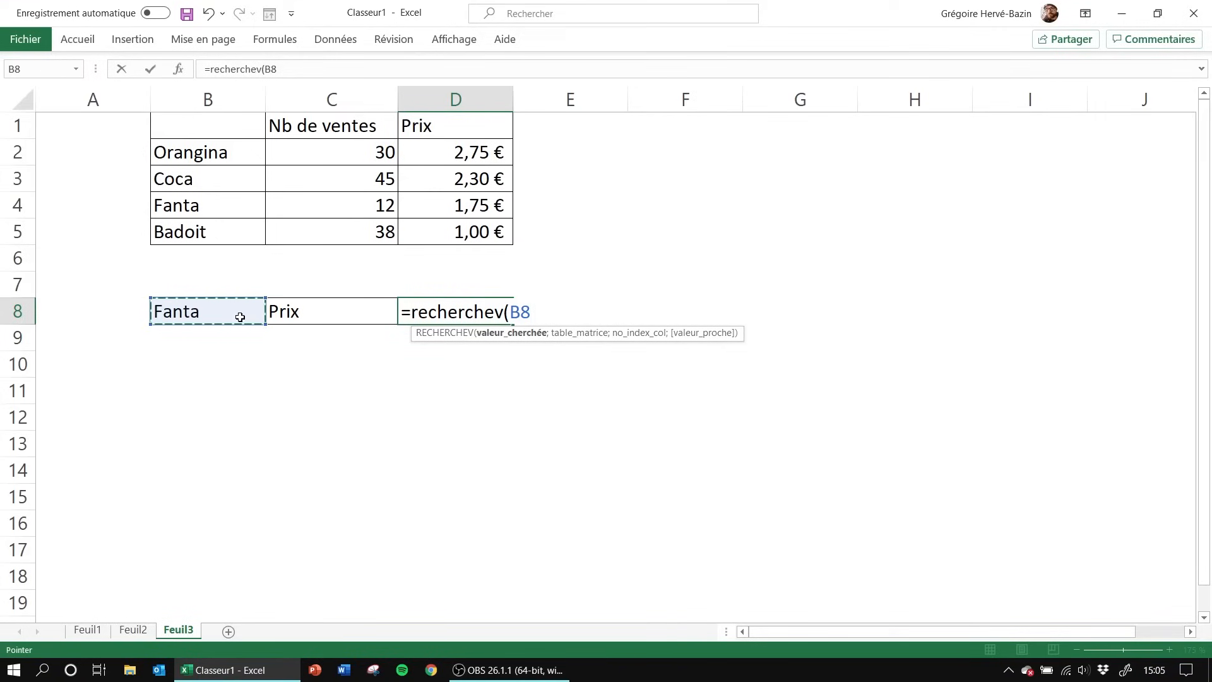
{"action": "type", "text": ";"}
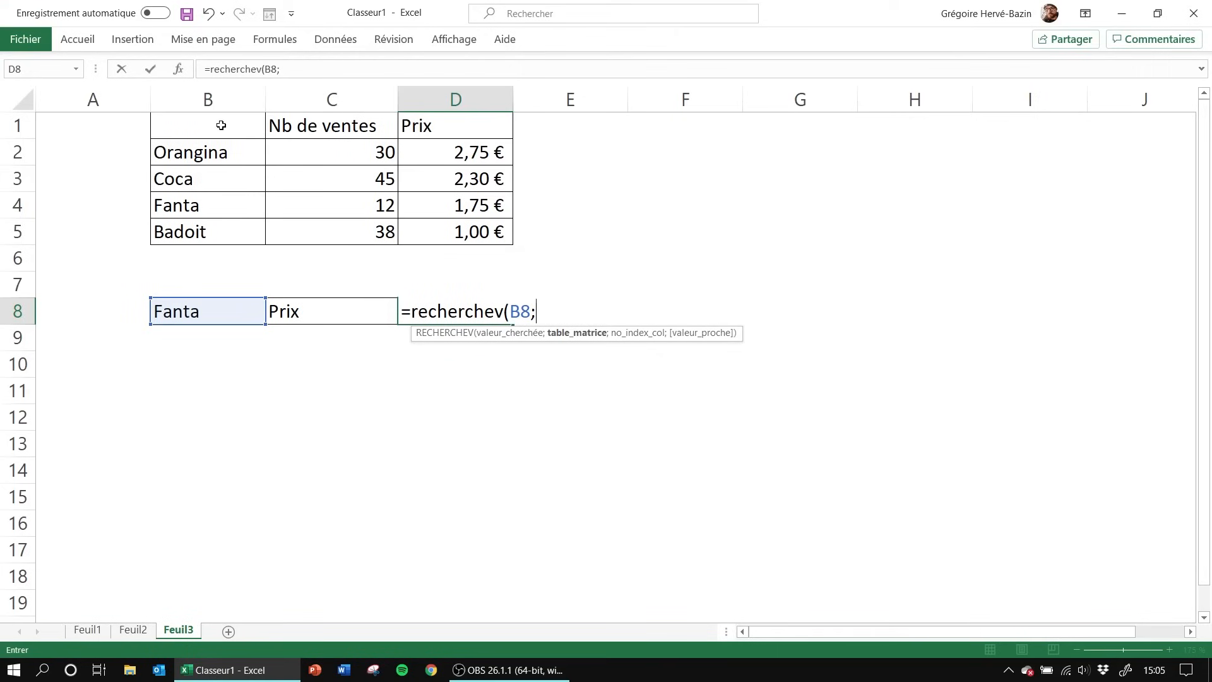
Set the RECHERCHEV table array to the drinks table as the absolute range $B$1:$D$5
{"action": "left_click_drag", "start_coordinate": [184, 125], "coordinate": [450, 226]}
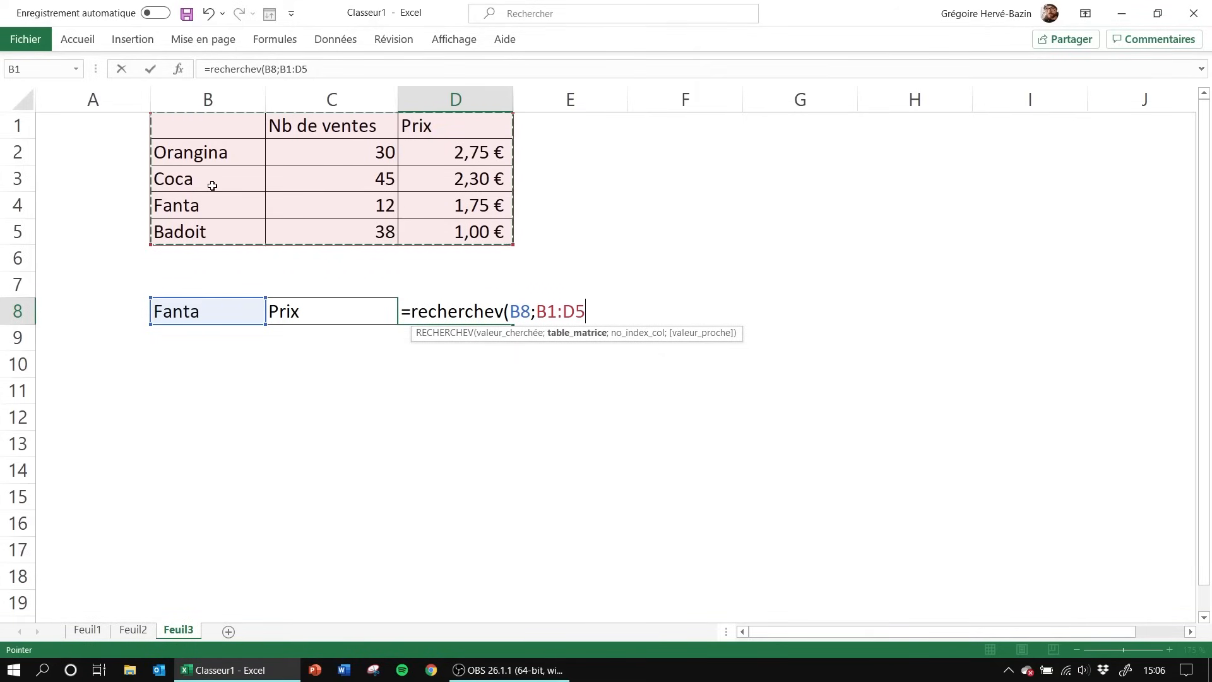
{"action": "left_click_drag", "start_coordinate": [108, 121], "coordinate": [436, 225]}
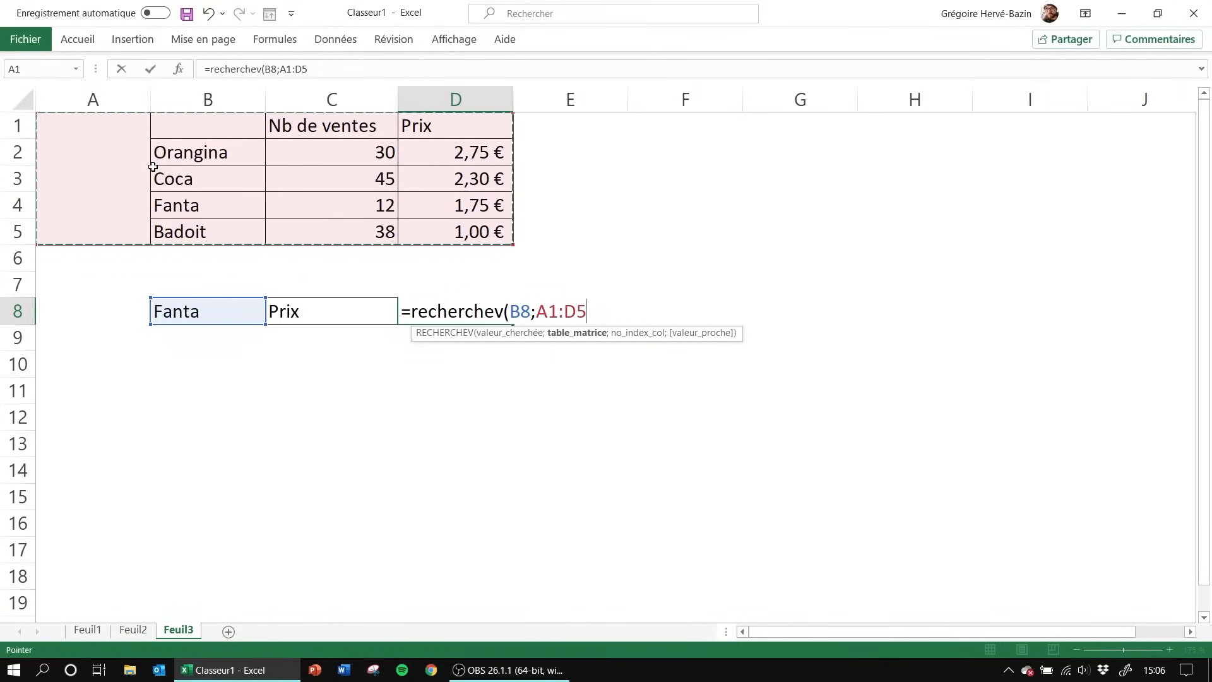
{"action": "left_click_drag", "start_coordinate": [187, 138], "coordinate": [440, 226]}
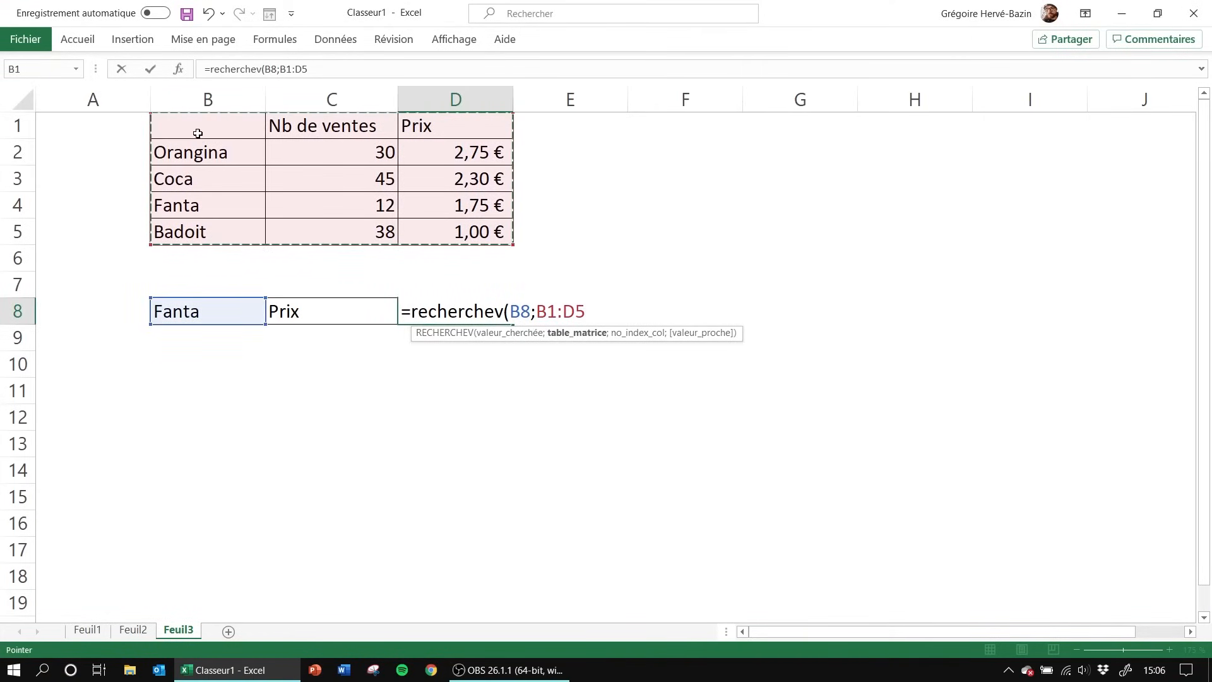
{"action": "left_click_drag", "start_coordinate": [207, 130], "coordinate": [495, 226]}
{"action": "key", "text": "F4"}
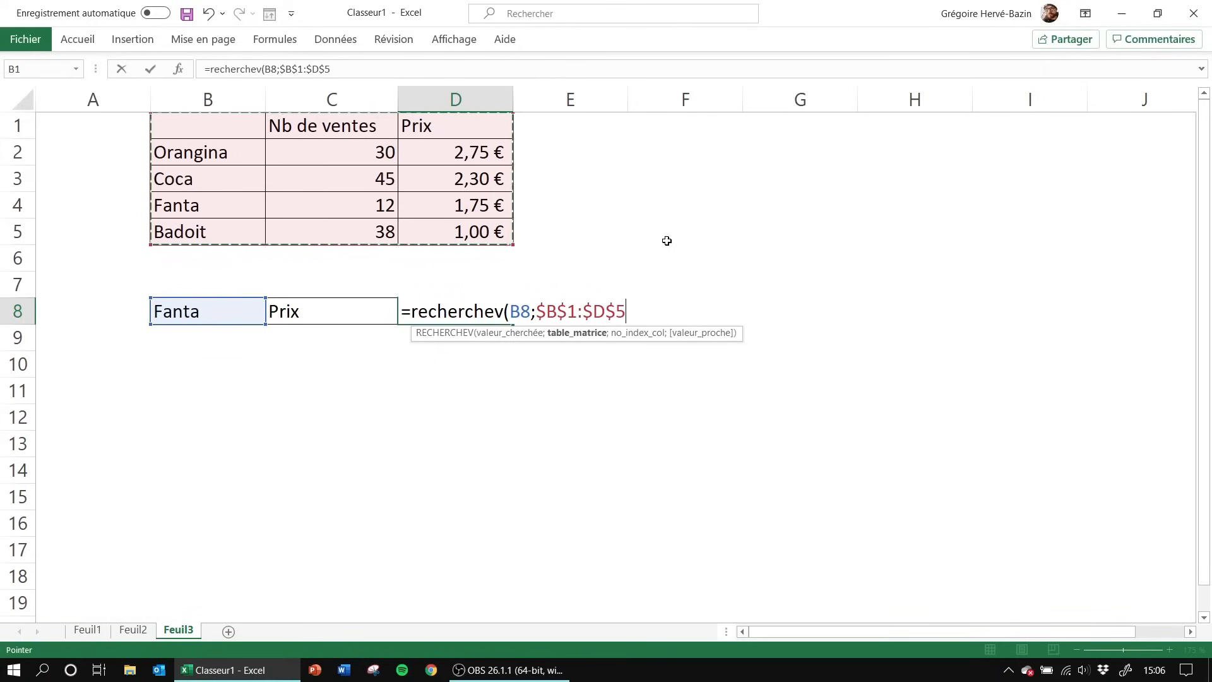
{"action": "type", "text": ";"}
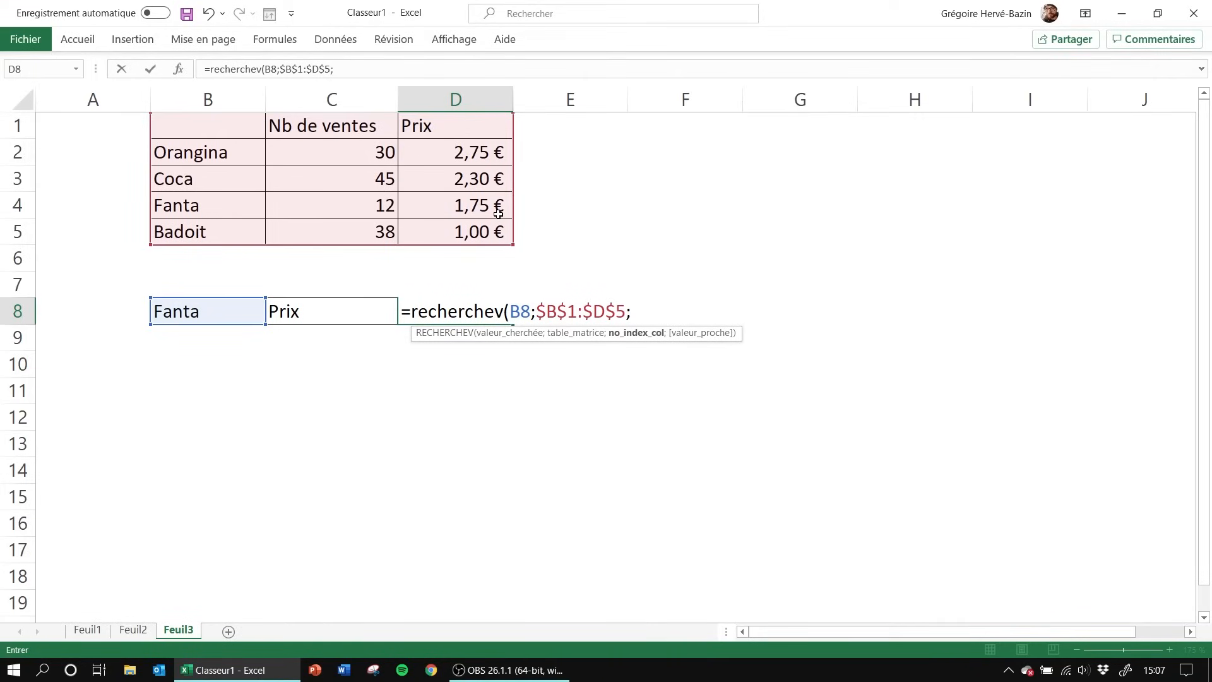
Complete the D8 formula with column index 3 and FAUX for an exact match, review its arguments and enter it
{"action": "type", "text": "3;"}
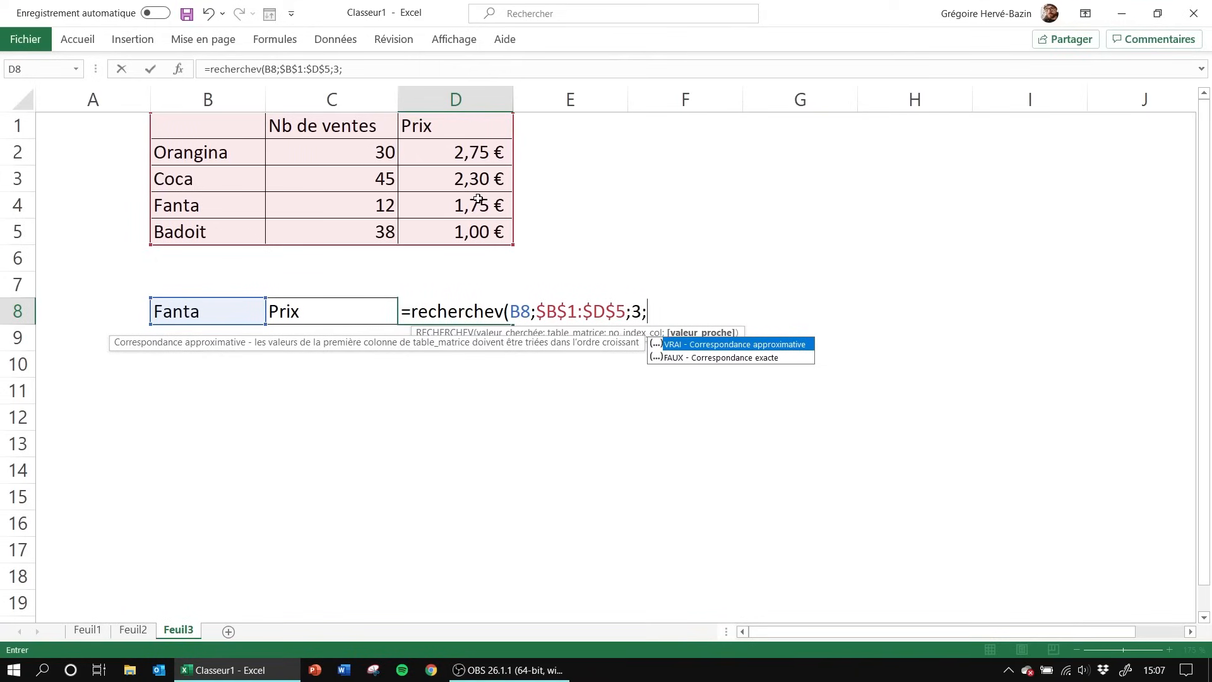
{"action": "type", "text": "faux)"}
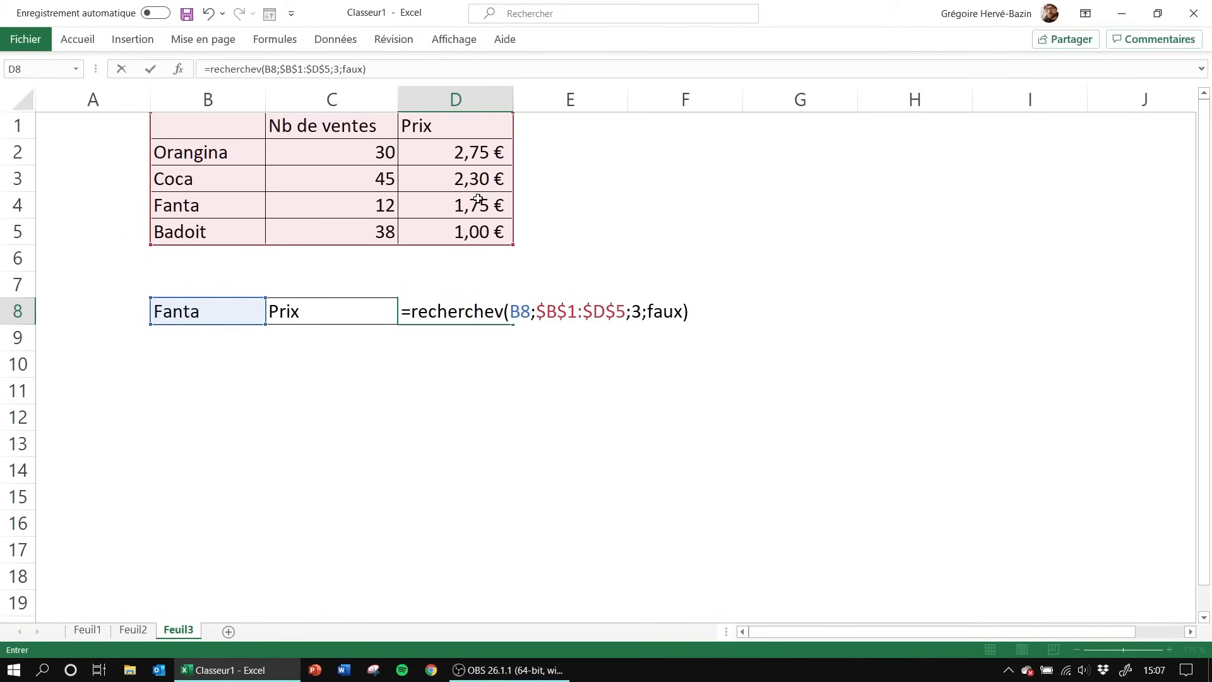
{"action": "left_click", "coordinate": [651, 311]}
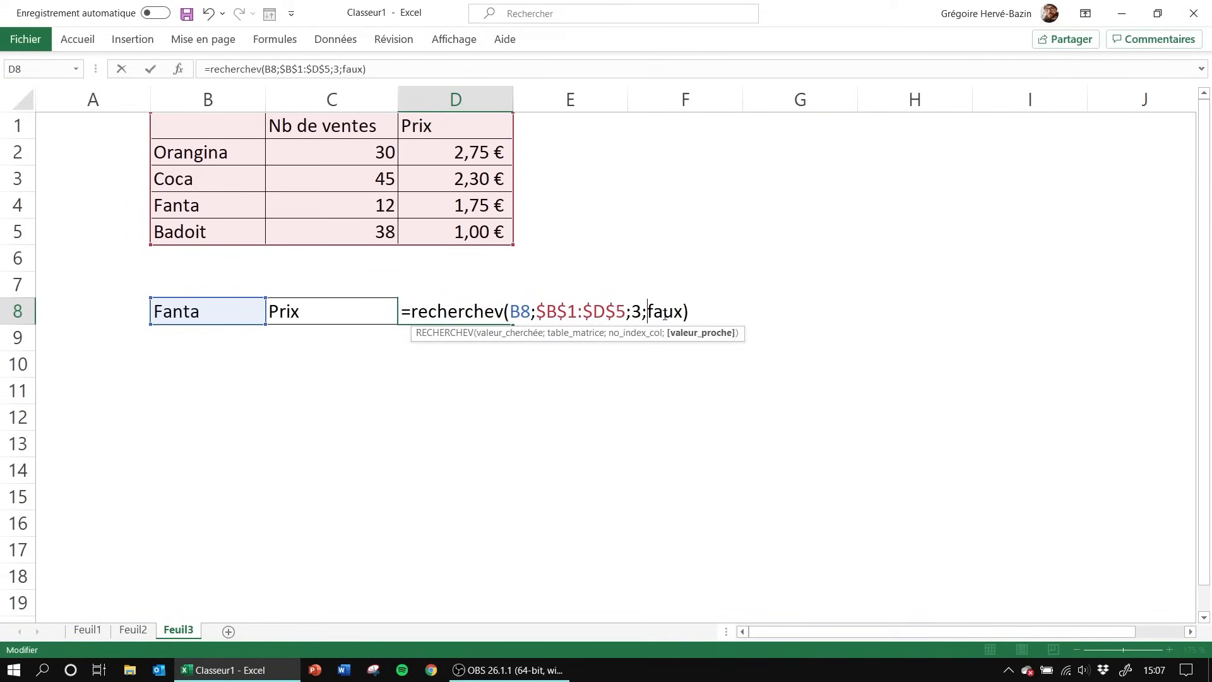
{"action": "left_click", "coordinate": [664, 311]}
{"action": "left_click_drag", "start_coordinate": [531, 312], "coordinate": [626, 311]}
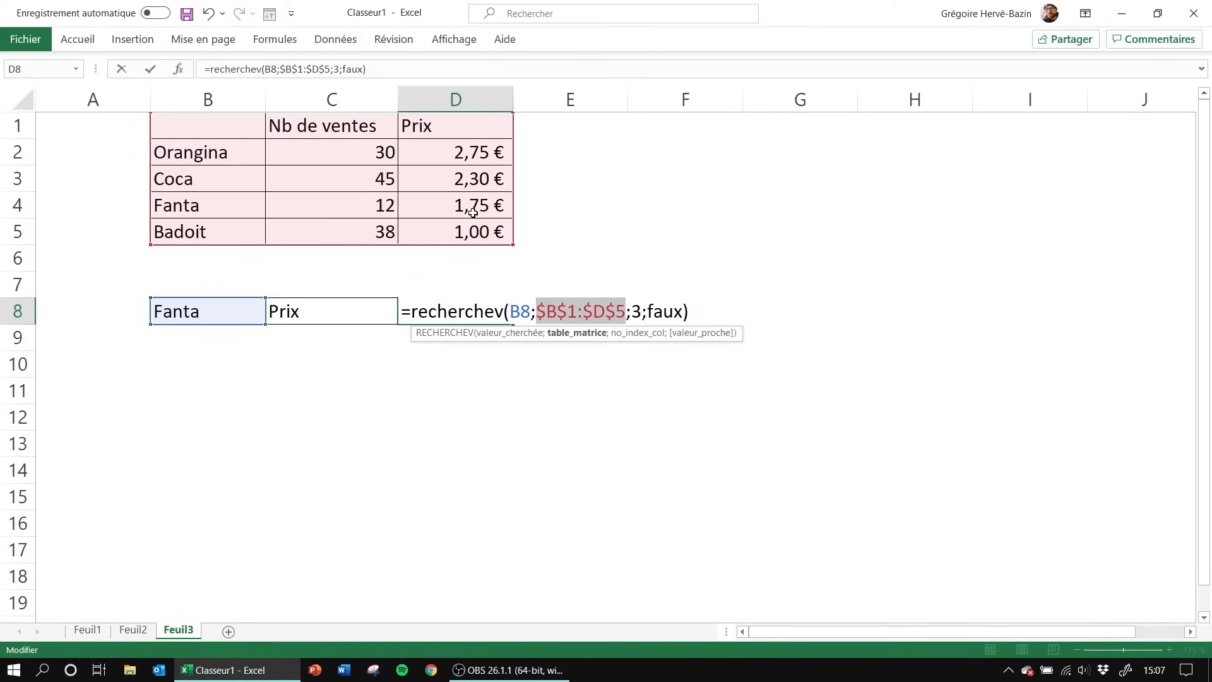
{"action": "left_click_drag", "start_coordinate": [629, 312], "coordinate": [640, 311]}
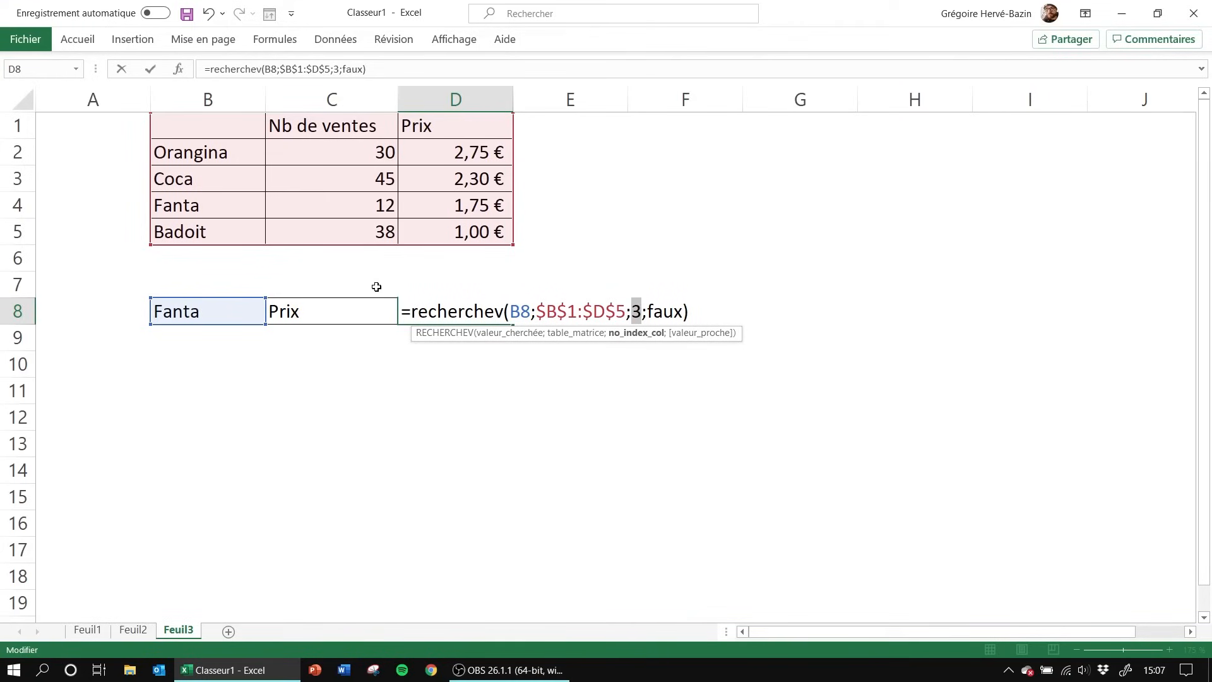
{"action": "left_click", "coordinate": [668, 308]}
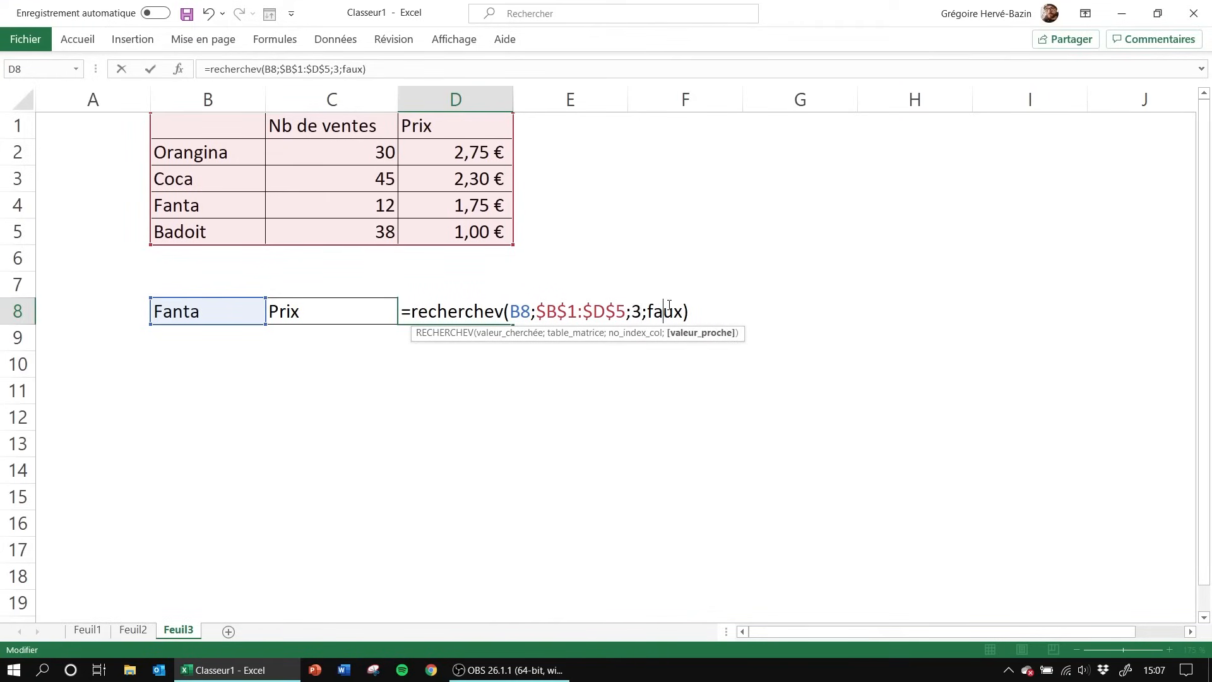
{"action": "left_click", "coordinate": [699, 311]}
{"action": "key", "text": "Return"}
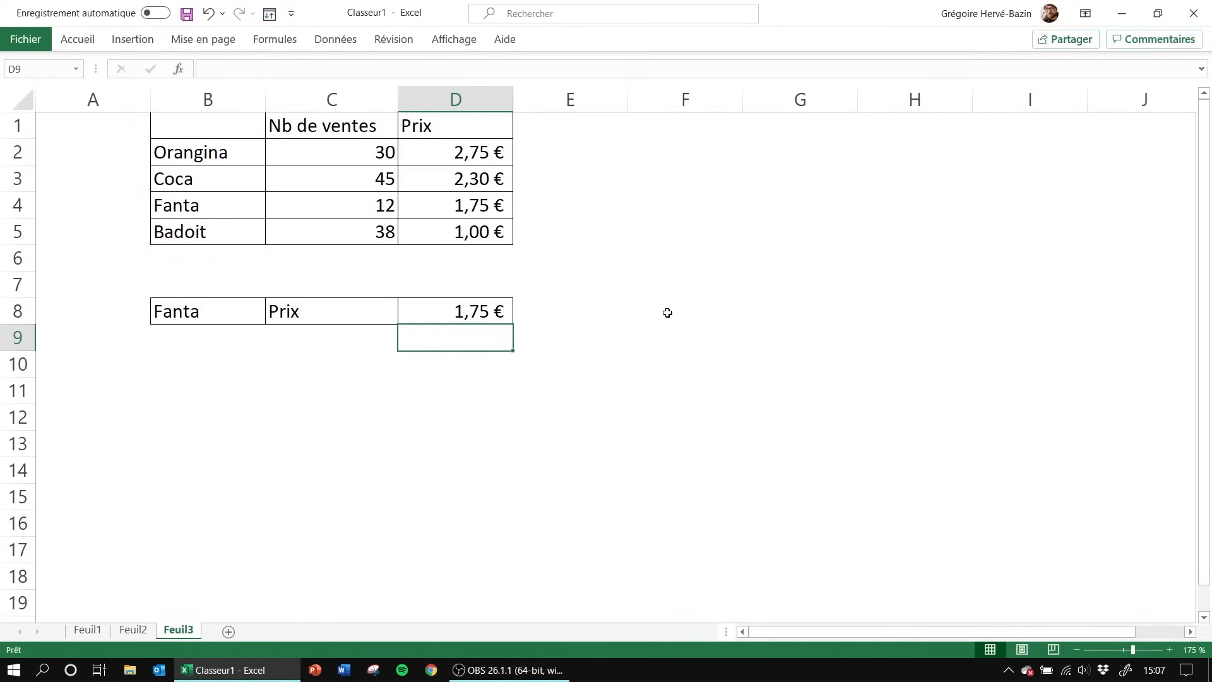
Change the lookup product in B8 to Badoit to test the price formula
{"action": "left_click", "coordinate": [240, 319]}
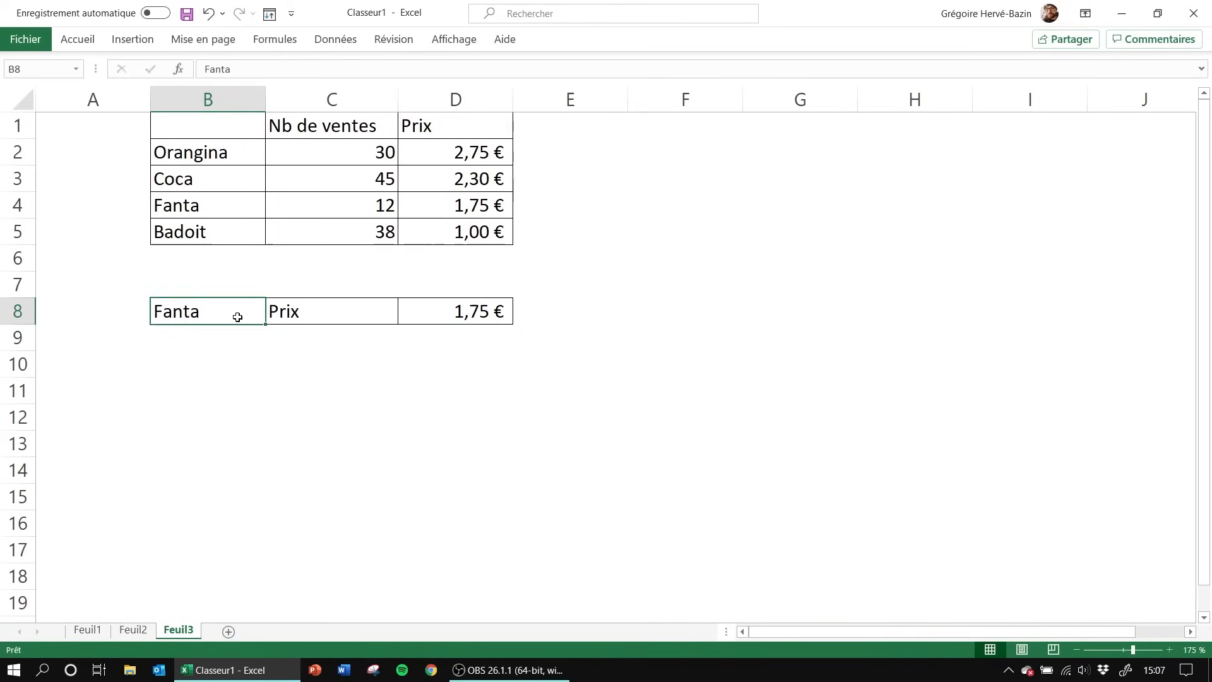
{"action": "left_click", "coordinate": [472, 310]}
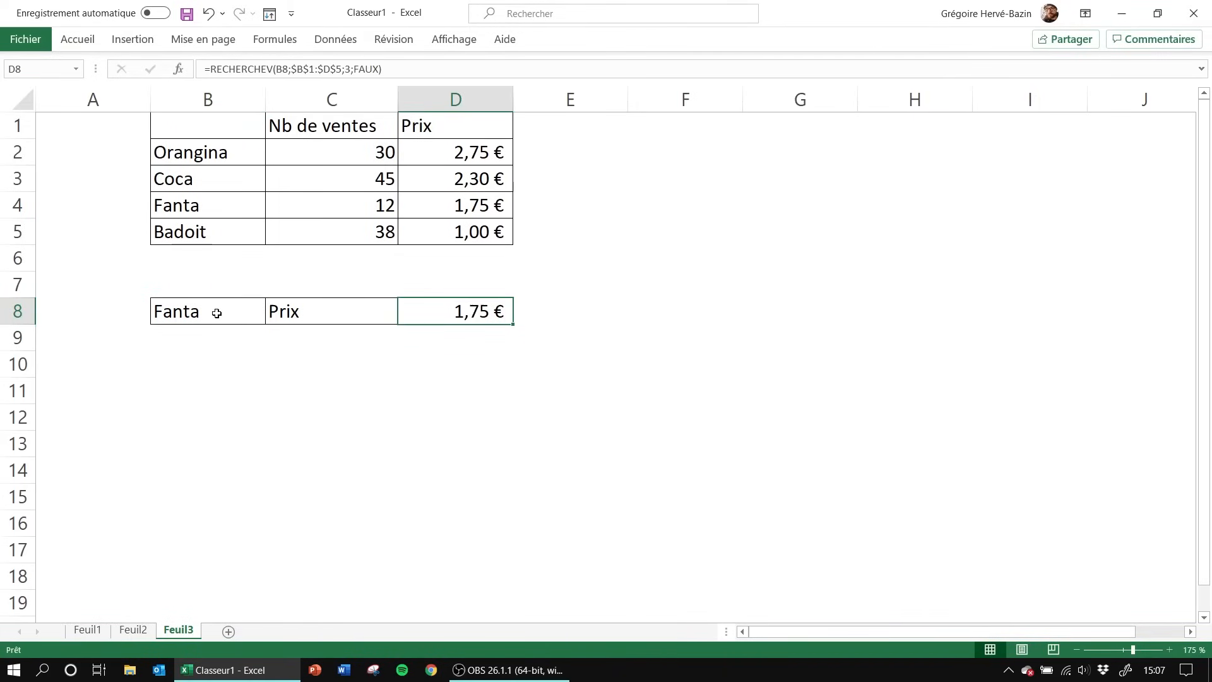
{"action": "left_click", "coordinate": [221, 312]}
{"action": "left_click", "coordinate": [447, 318]}
{"action": "left_click", "coordinate": [232, 317]}
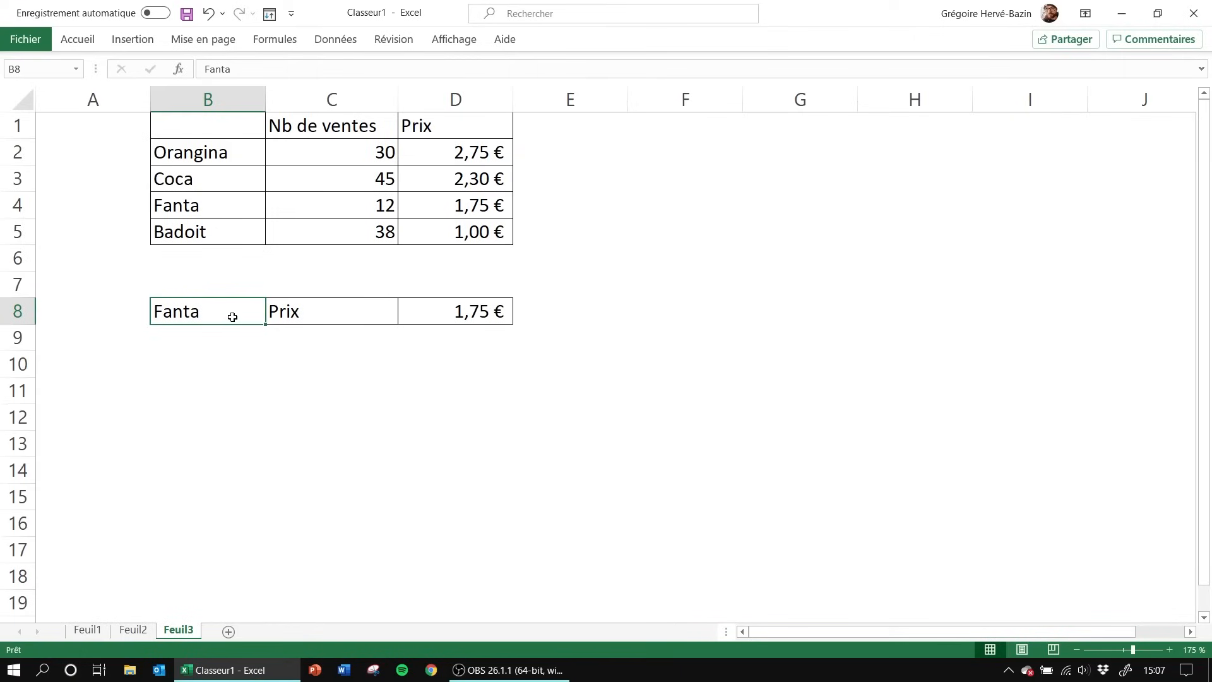
{"action": "type", "text": "Badoit"}
{"action": "key", "text": "Return"}
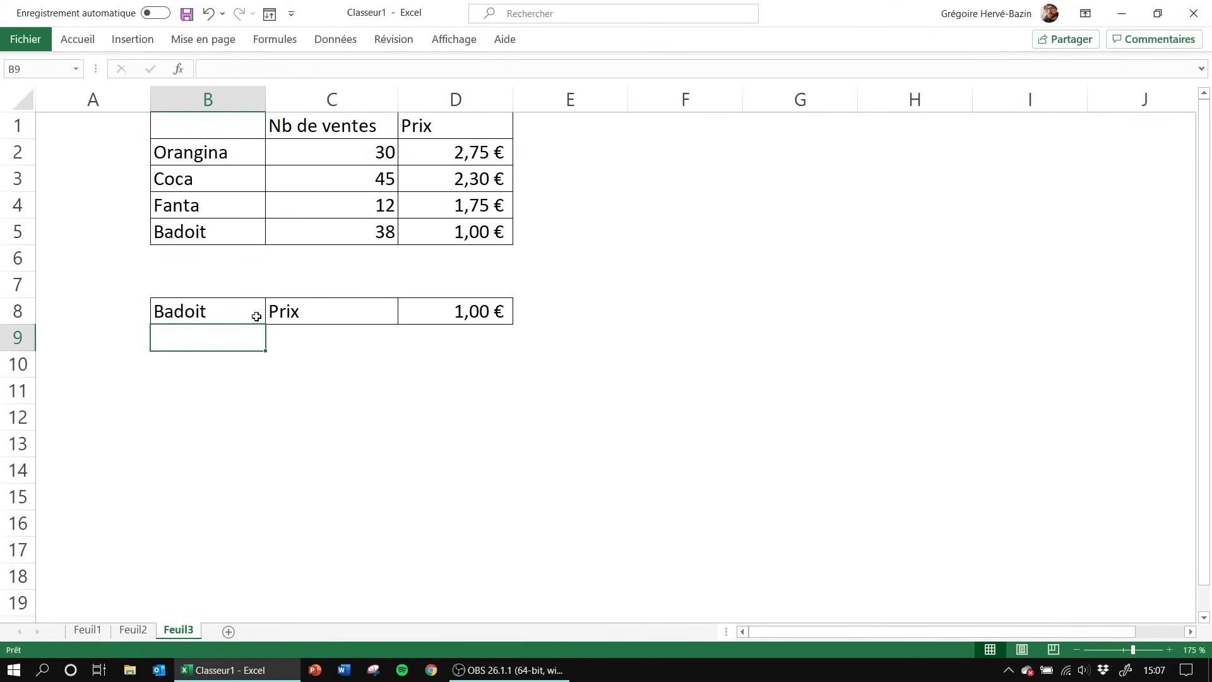
Replace the lookup product in B8 with Onragina and check the price result in D8
{"action": "left_click", "coordinate": [474, 310]}
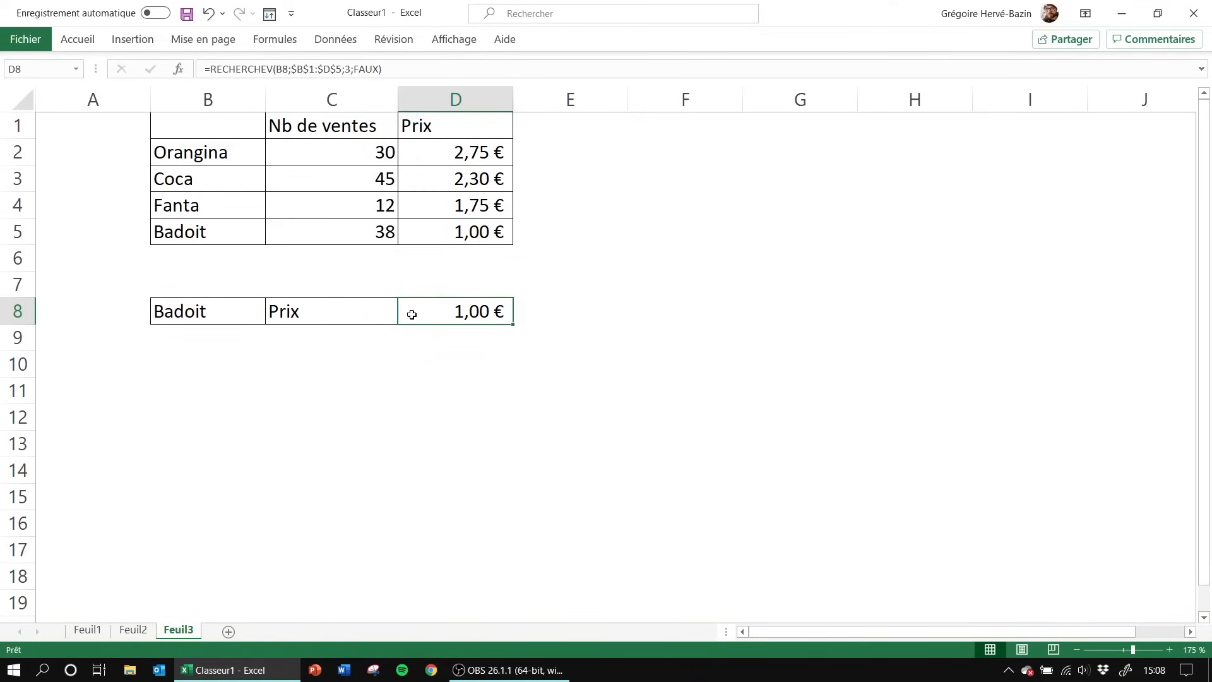
{"action": "left_click", "coordinate": [240, 307]}
{"action": "left_click", "coordinate": [426, 318]}
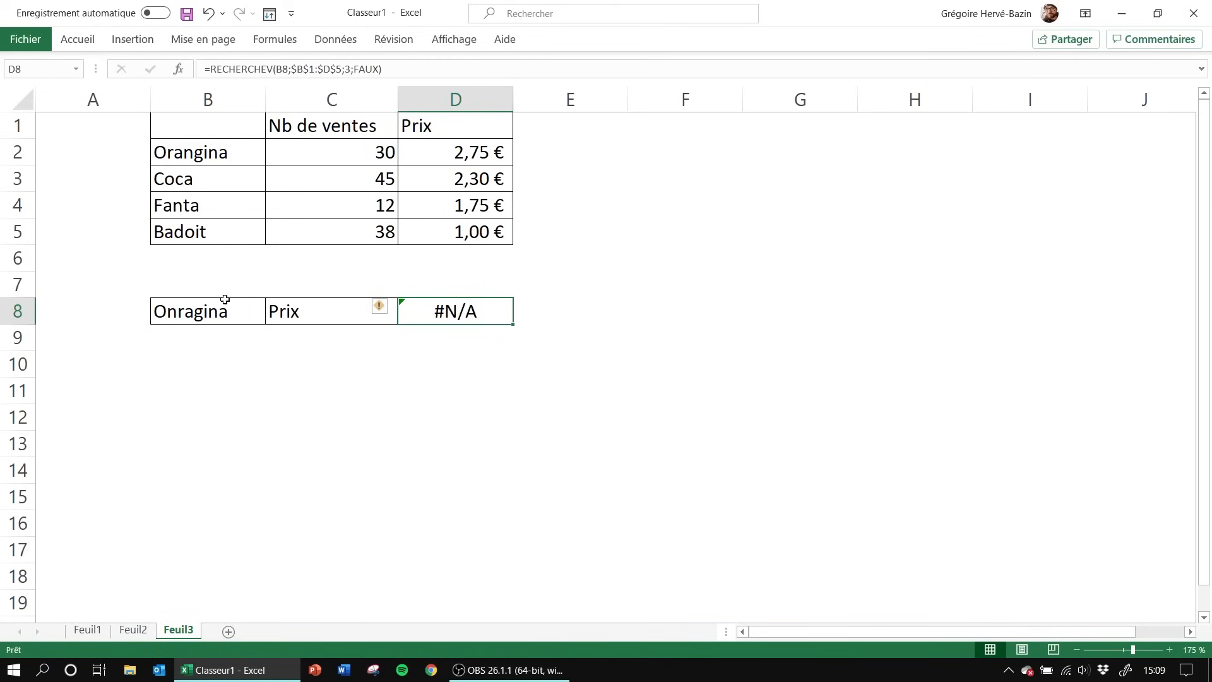
{"action": "left_click", "coordinate": [195, 317]}
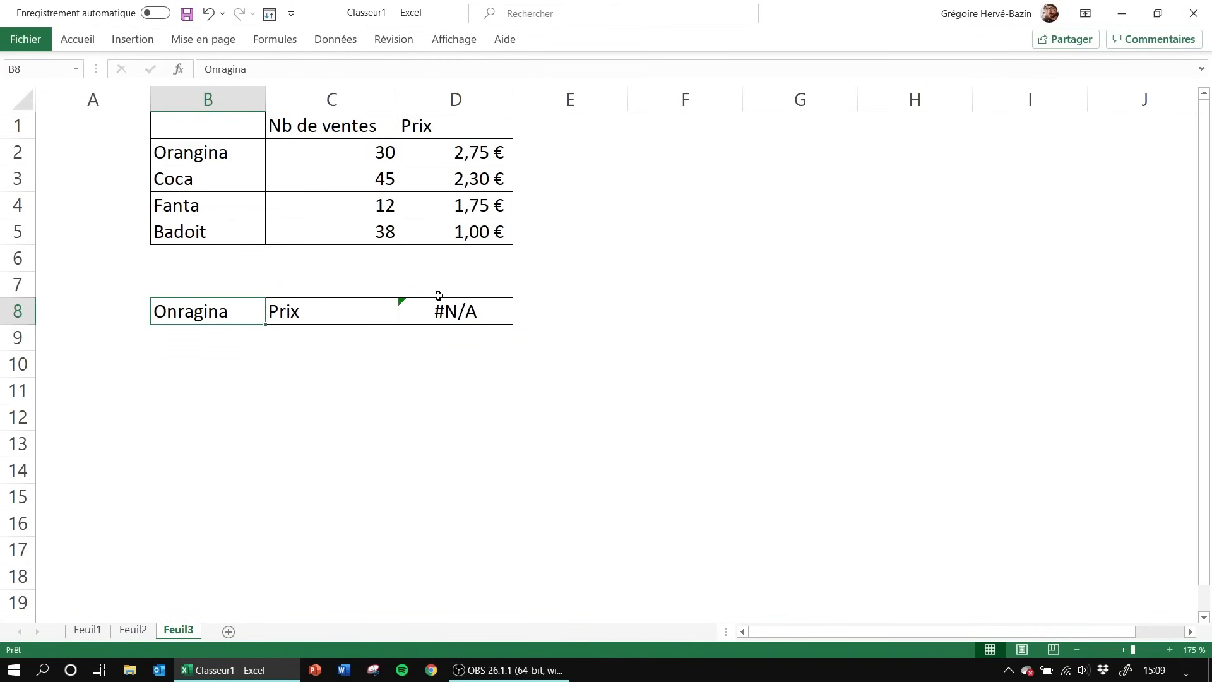
{"action": "left_click", "coordinate": [455, 315]}
Look briefly at Feuil2, return to Feuil3 and examine the RECHERCHEV formula in D8 without changing it
{"action": "left_click", "coordinate": [132, 630]}
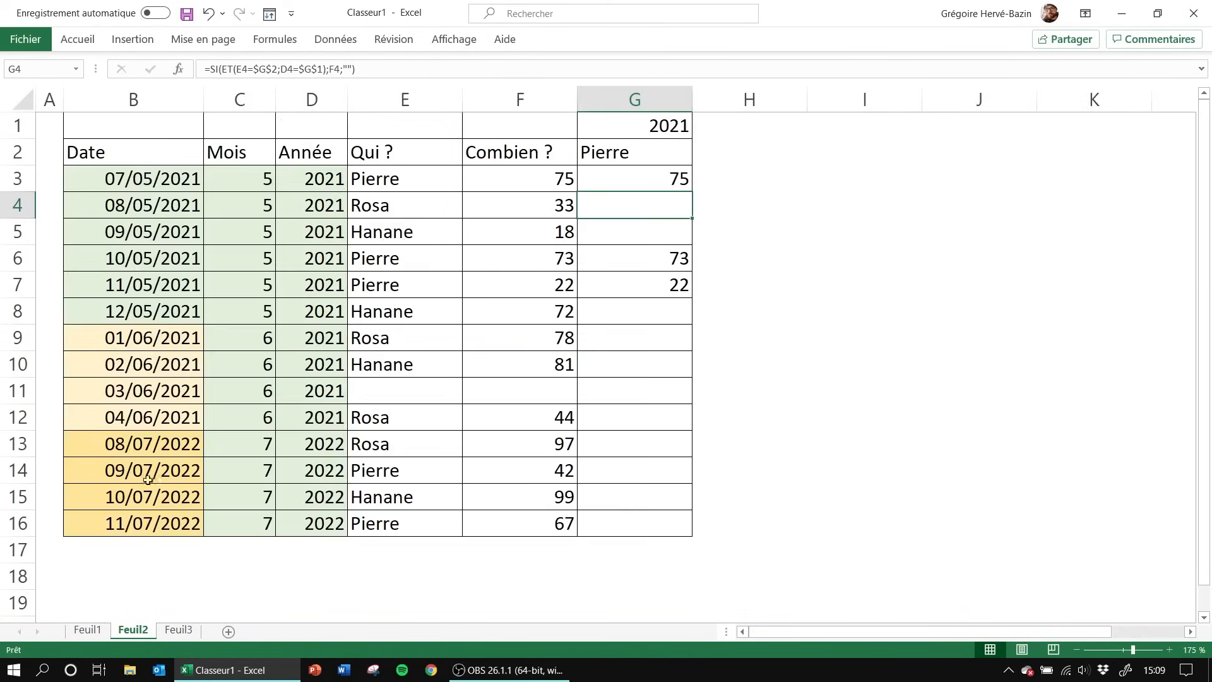
{"action": "left_click", "coordinate": [180, 638]}
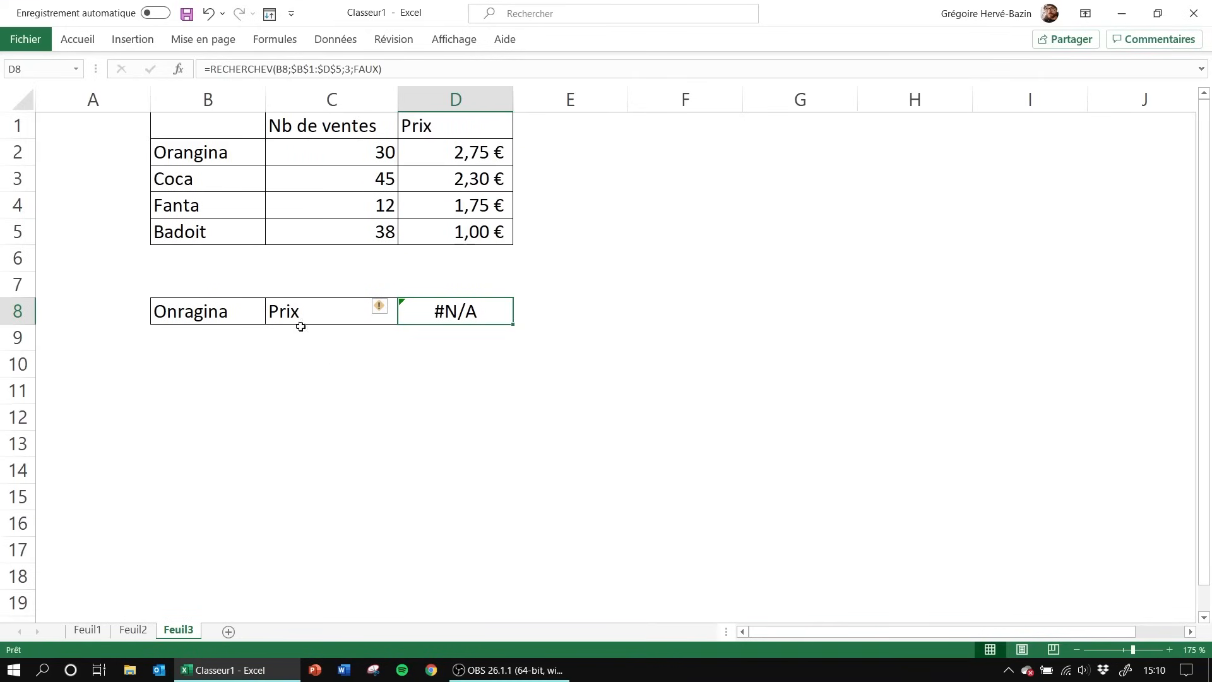
{"action": "double_click", "coordinate": [427, 313]}
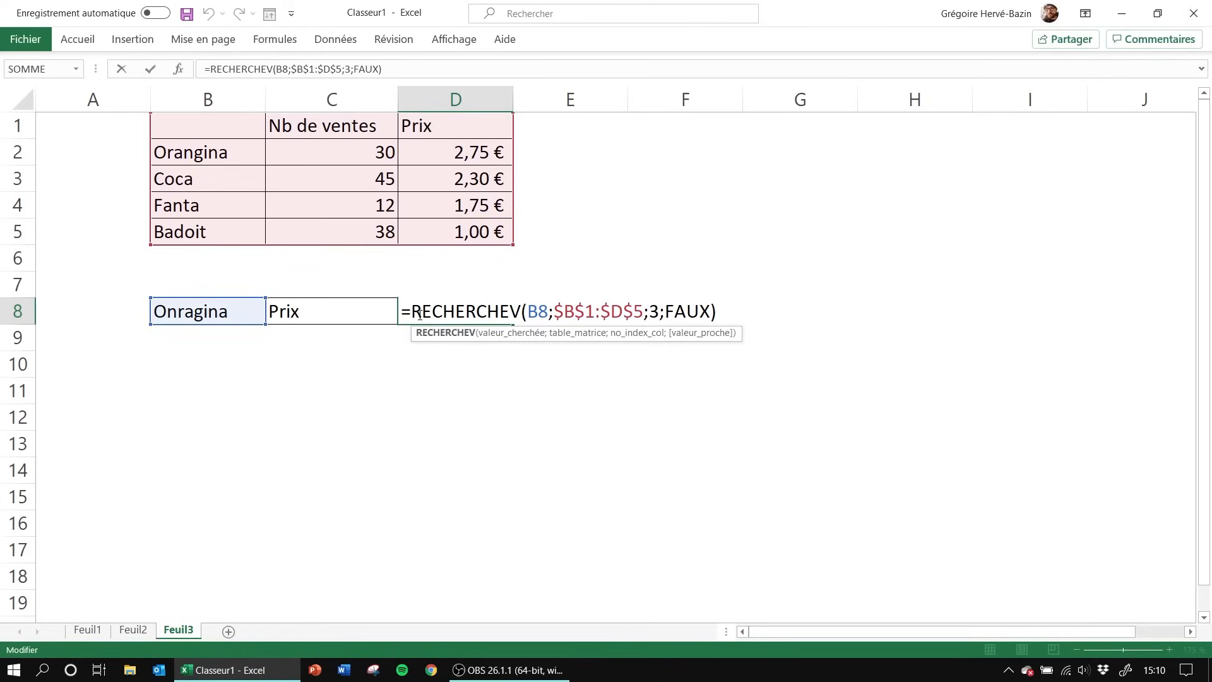
{"action": "key", "text": "Return"}
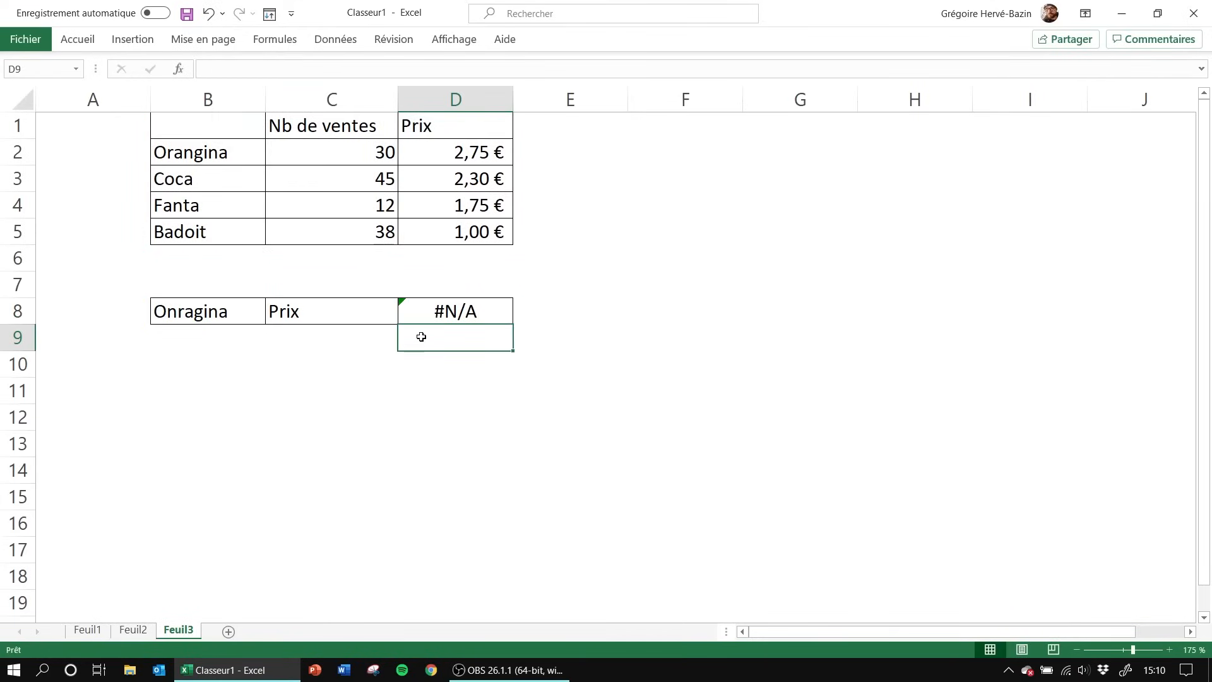
{"action": "left_click", "coordinate": [408, 309]}
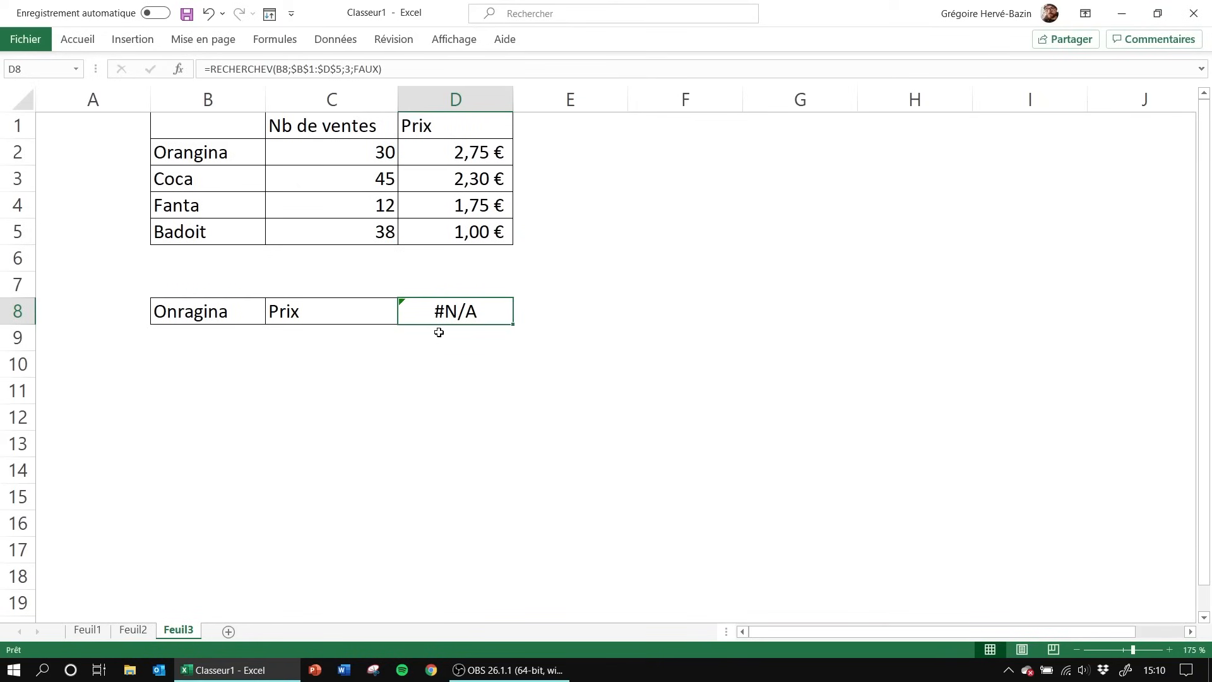
{"action": "left_click", "coordinate": [436, 333]}
{"action": "left_click", "coordinate": [379, 345]}
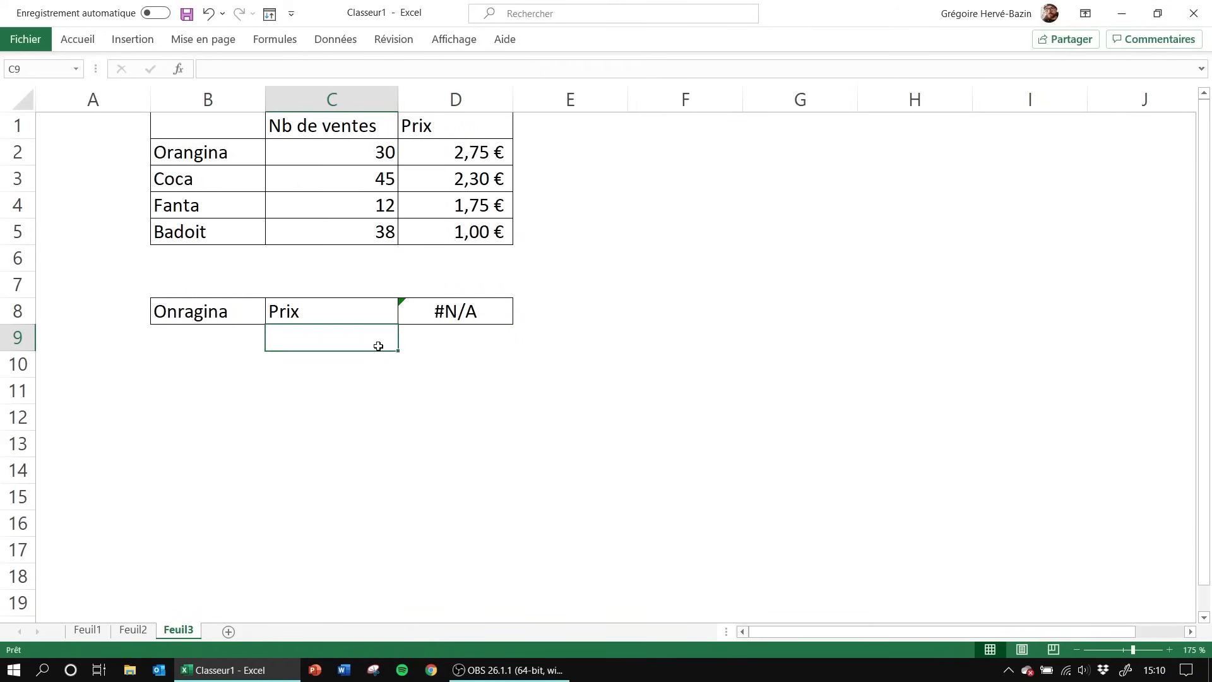
Wrap the RECHERCHEV formula in D8 in an ESTERREUR function and enter it
{"action": "left_click", "coordinate": [452, 311]}
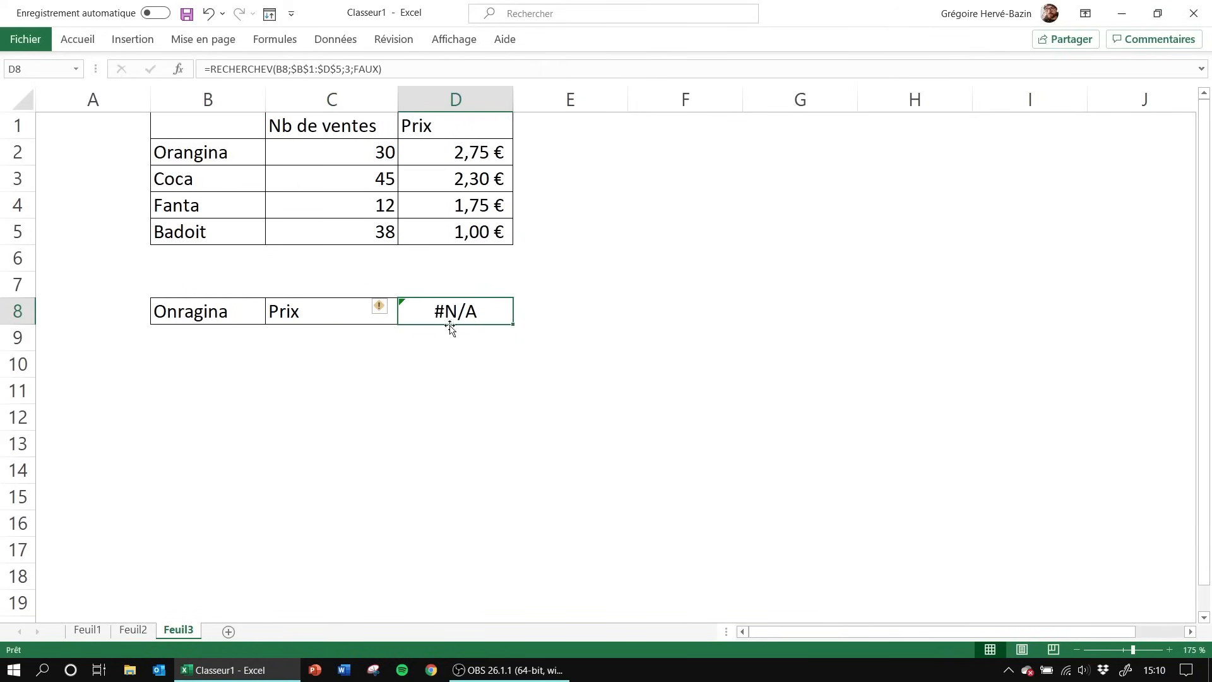
{"action": "double_click", "coordinate": [457, 313]}
{"action": "left_click", "coordinate": [412, 311]}
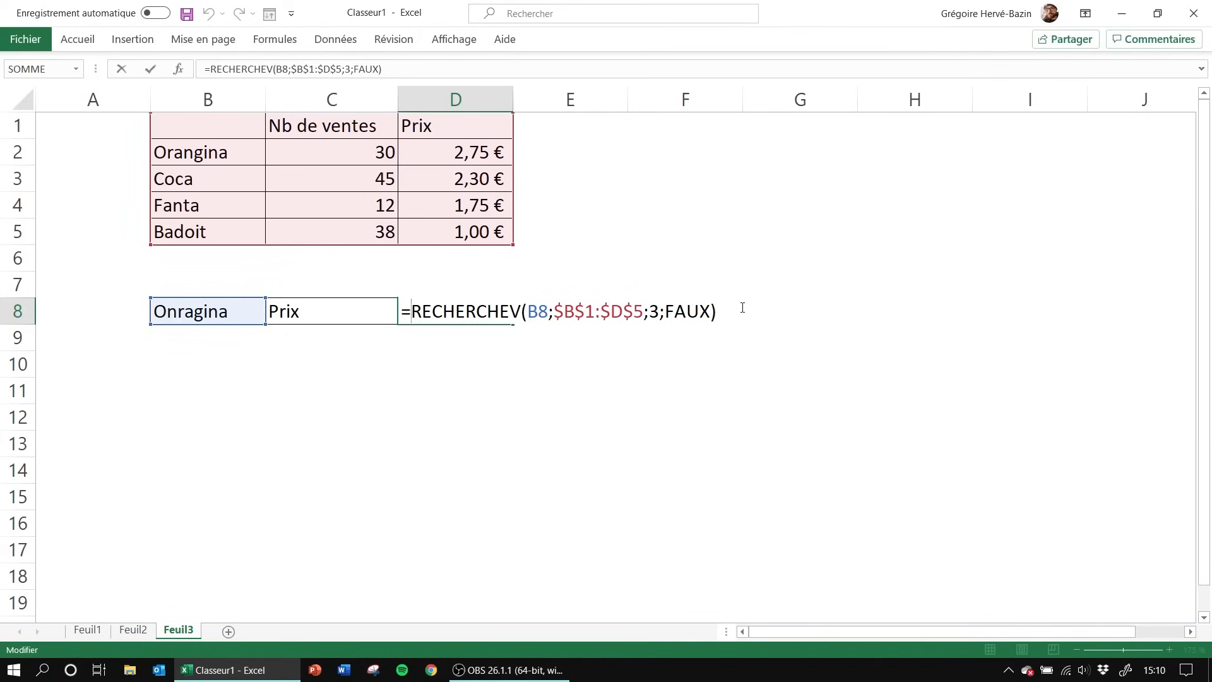
{"action": "type", "text": "ESTe"}
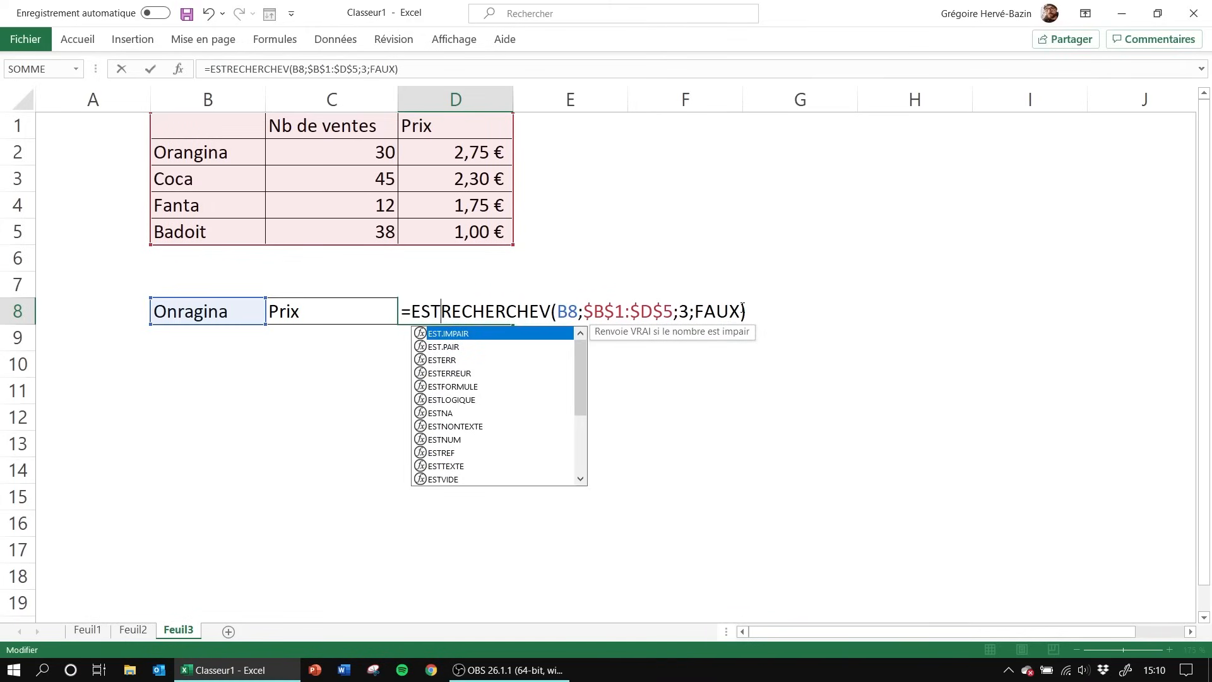
{"action": "type", "text": "rreur"}
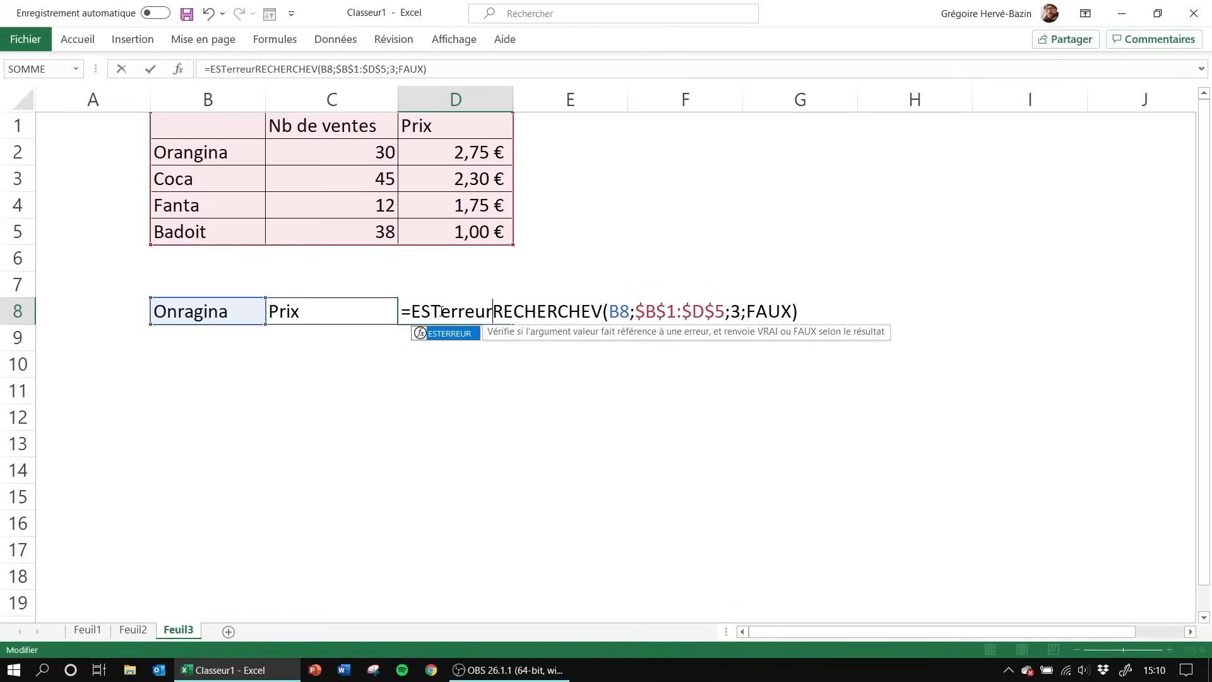
{"action": "type", "text": "("}
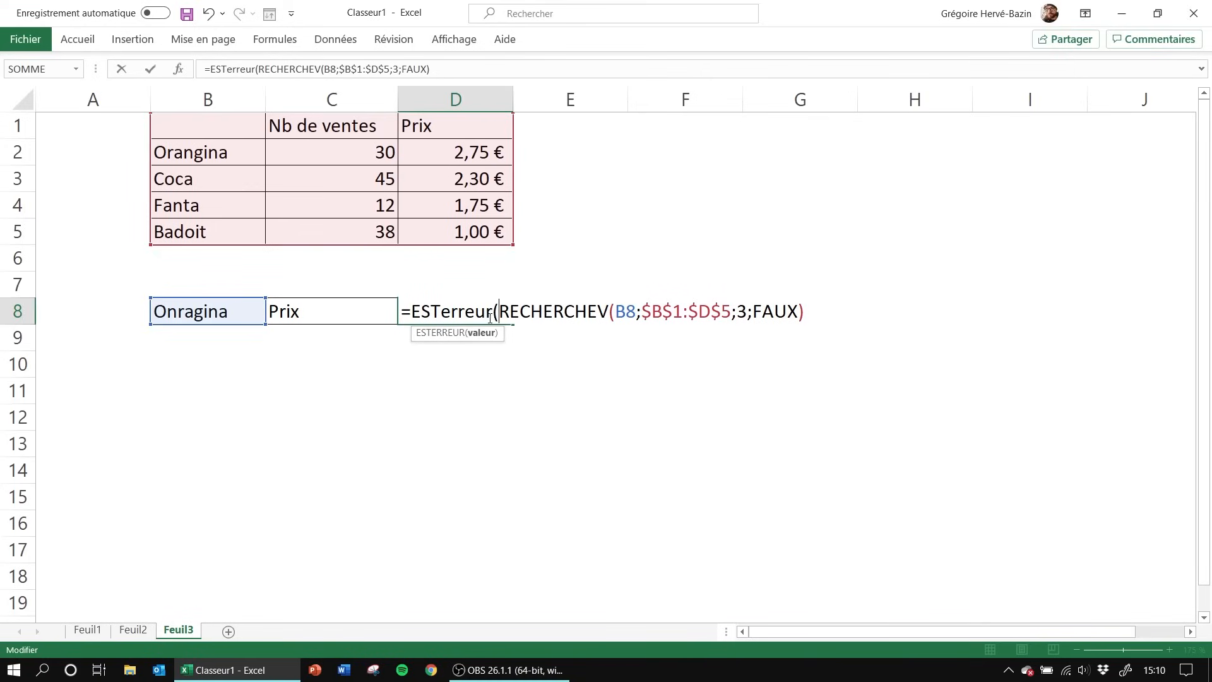
{"action": "left_click", "coordinate": [836, 307]}
{"action": "type", "text": ")"}
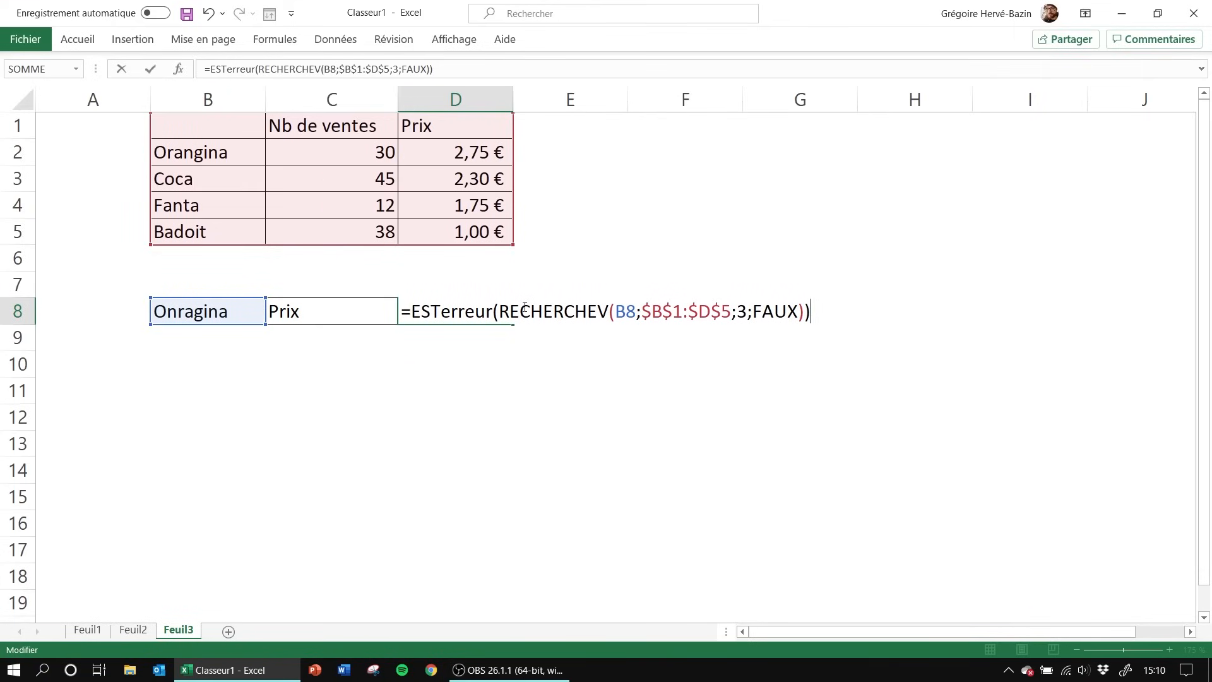
{"action": "key", "text": "Return"}
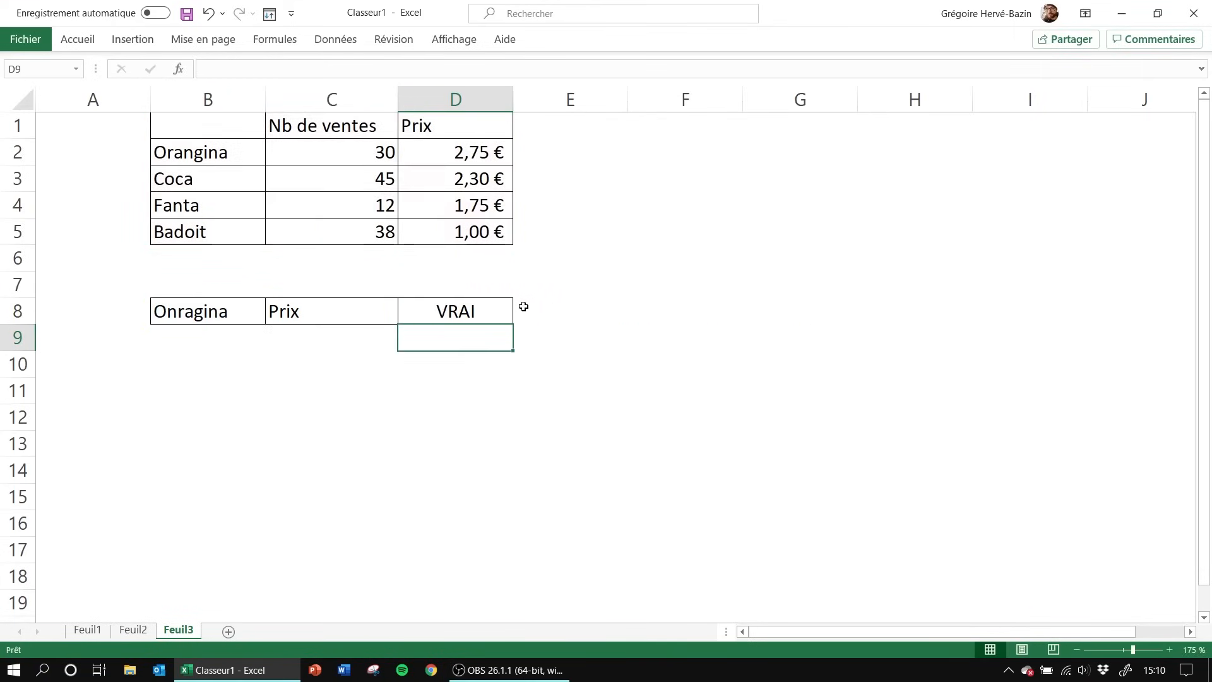
Set the lookup product in B8 to Orangina and check the ESTERREUR result in D8
{"action": "left_click", "coordinate": [481, 311]}
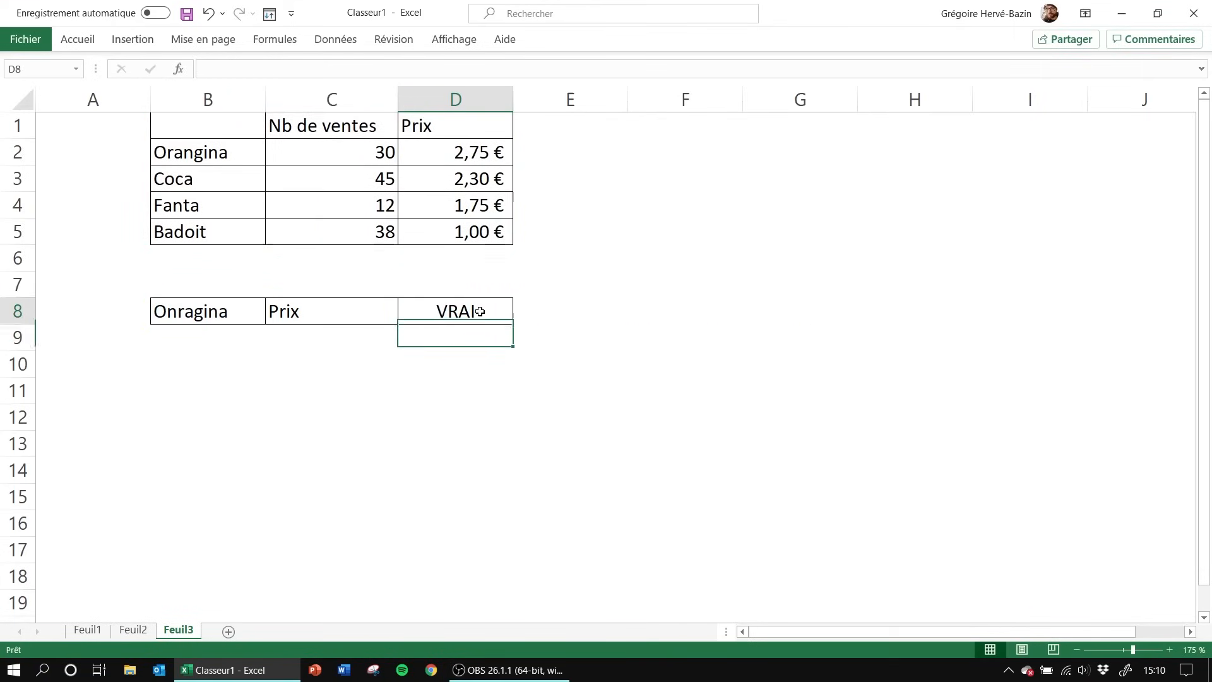
{"action": "left_click", "coordinate": [233, 306]}
{"action": "type", "text": "Orangina"}
{"action": "key", "text": "Return"}
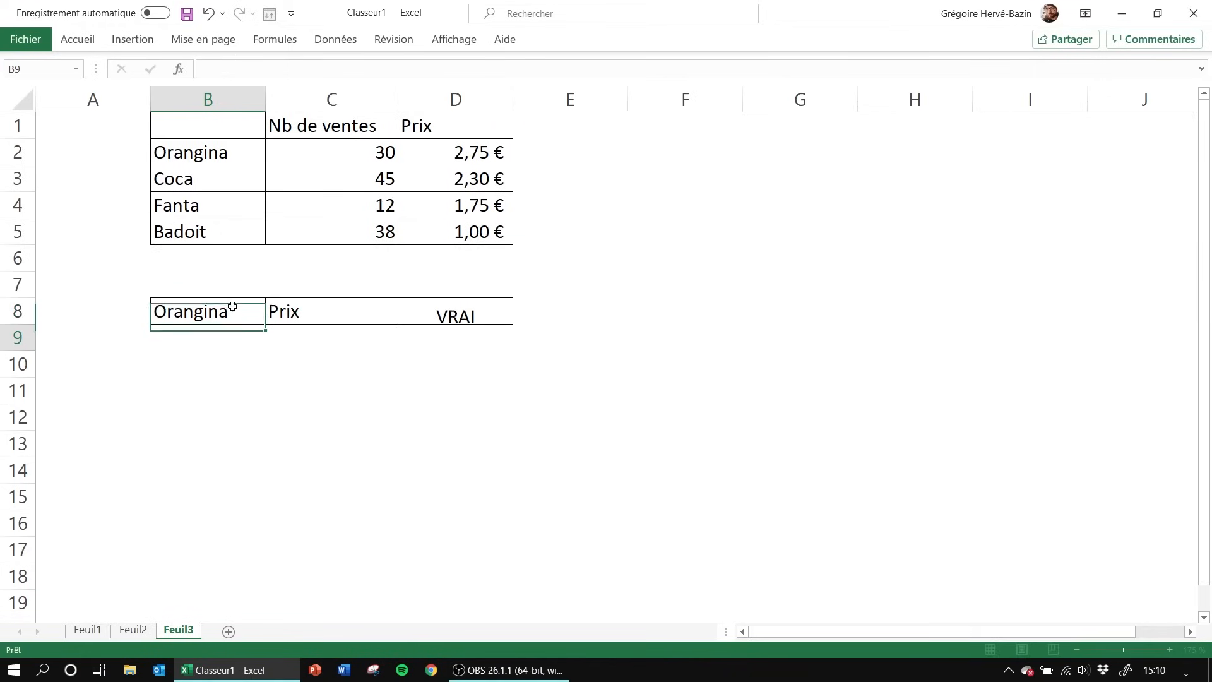
{"action": "left_click", "coordinate": [454, 310]}
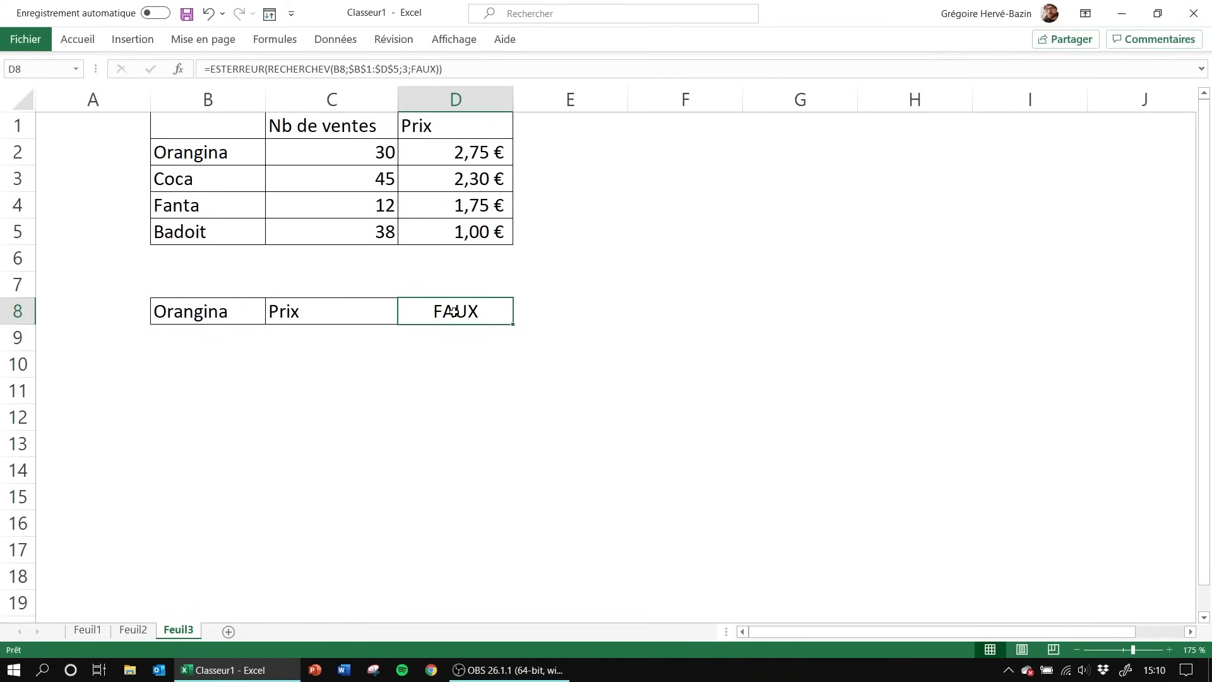
Enclose the D8 ESTERREUR test in a SI function with "Retaper svp" as the value if true
{"action": "double_click", "coordinate": [454, 311]}
{"action": "left_click", "coordinate": [411, 311]}
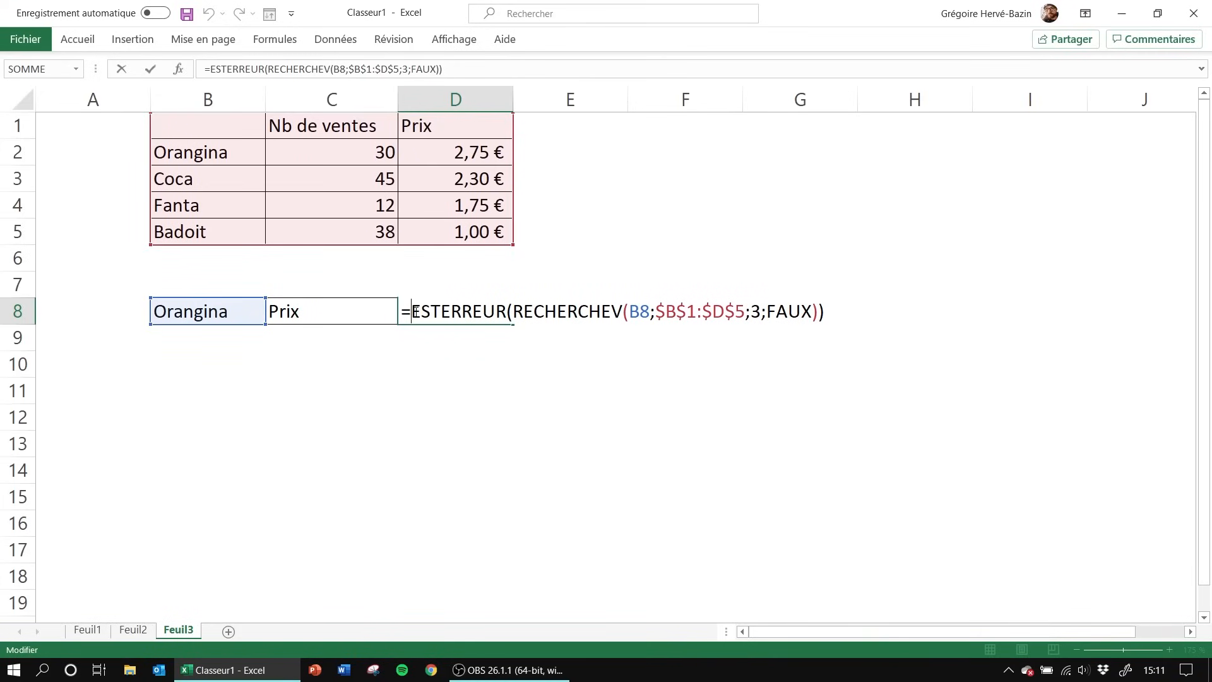
{"action": "type", "text": "Si("}
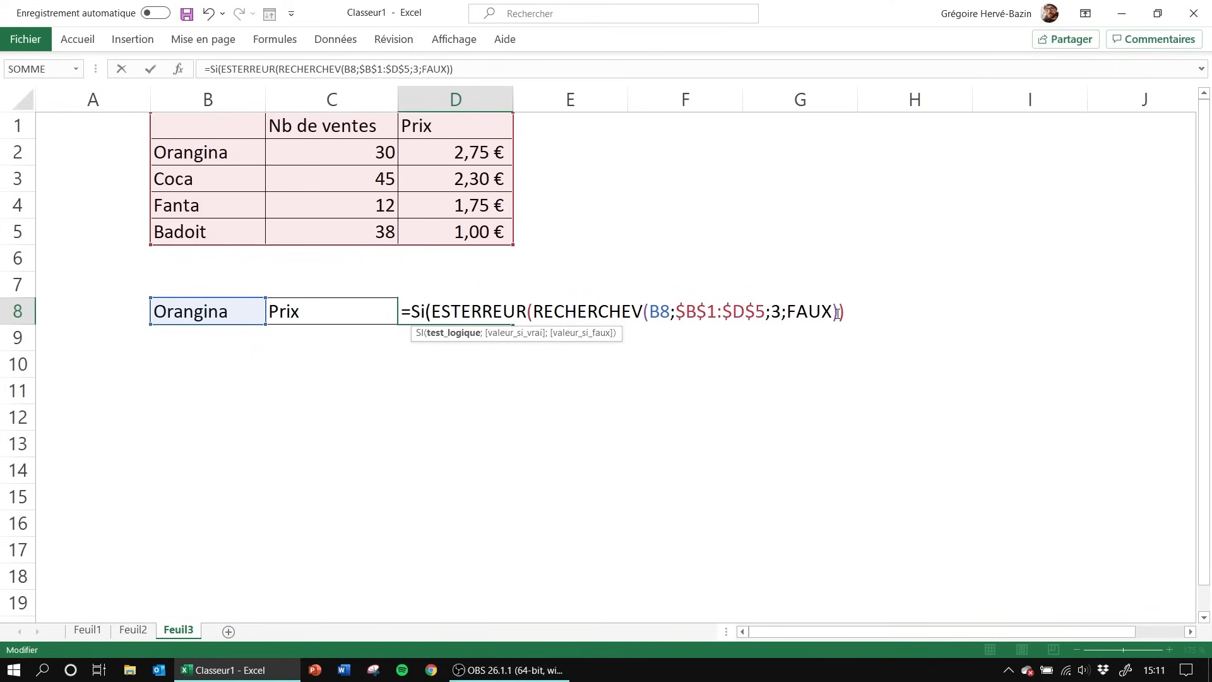
{"action": "left_click", "coordinate": [846, 317]}
{"action": "type", "text": ";"}
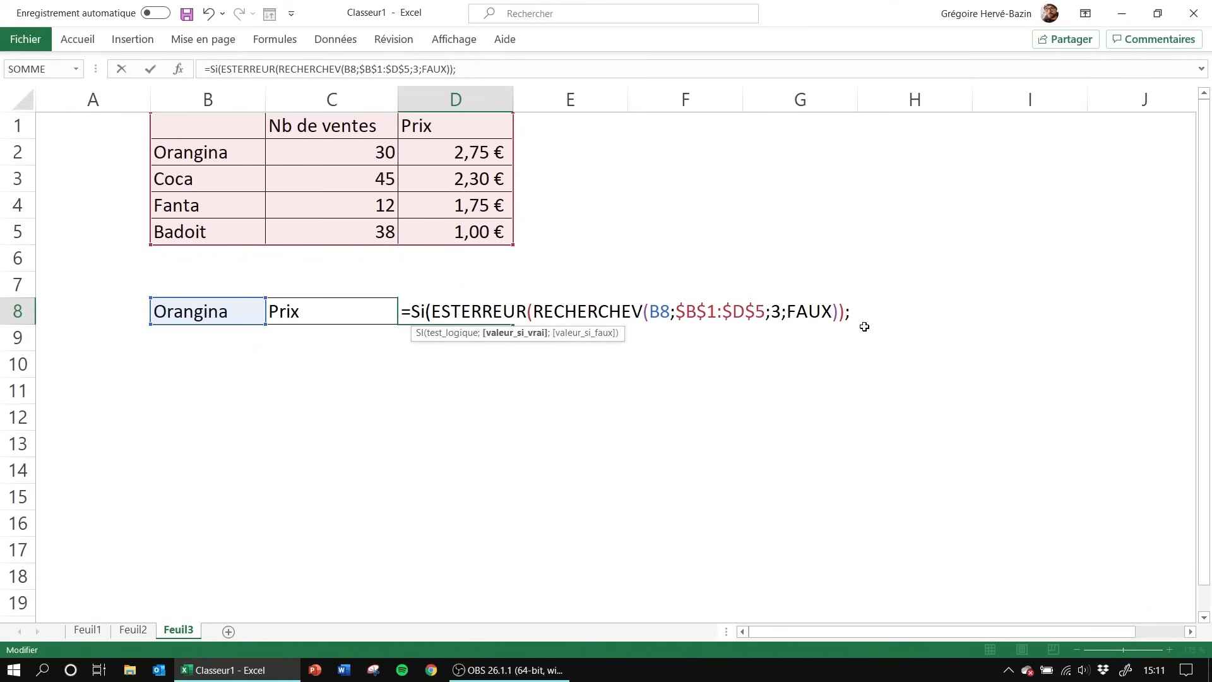
{"action": "type", "text": "\"Retaper svp\";"}
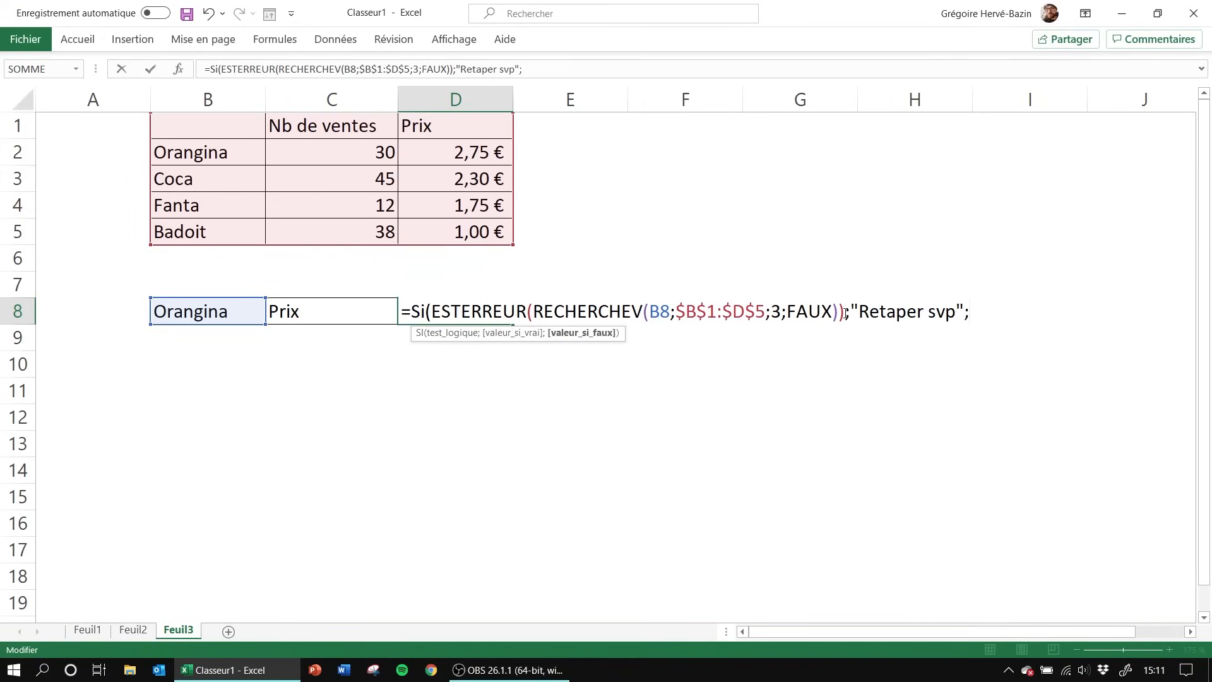
Copy the RECHERCHEV expression in D8 as the SI function's value if false, review the arguments and enter the formula
{"action": "left_click_drag", "start_coordinate": [844, 312], "coordinate": [533, 311]}
{"action": "key", "text": "ctrl+c"}
{"action": "left_click", "coordinate": [1031, 316]}
{"action": "key", "text": "ctrl+v"}
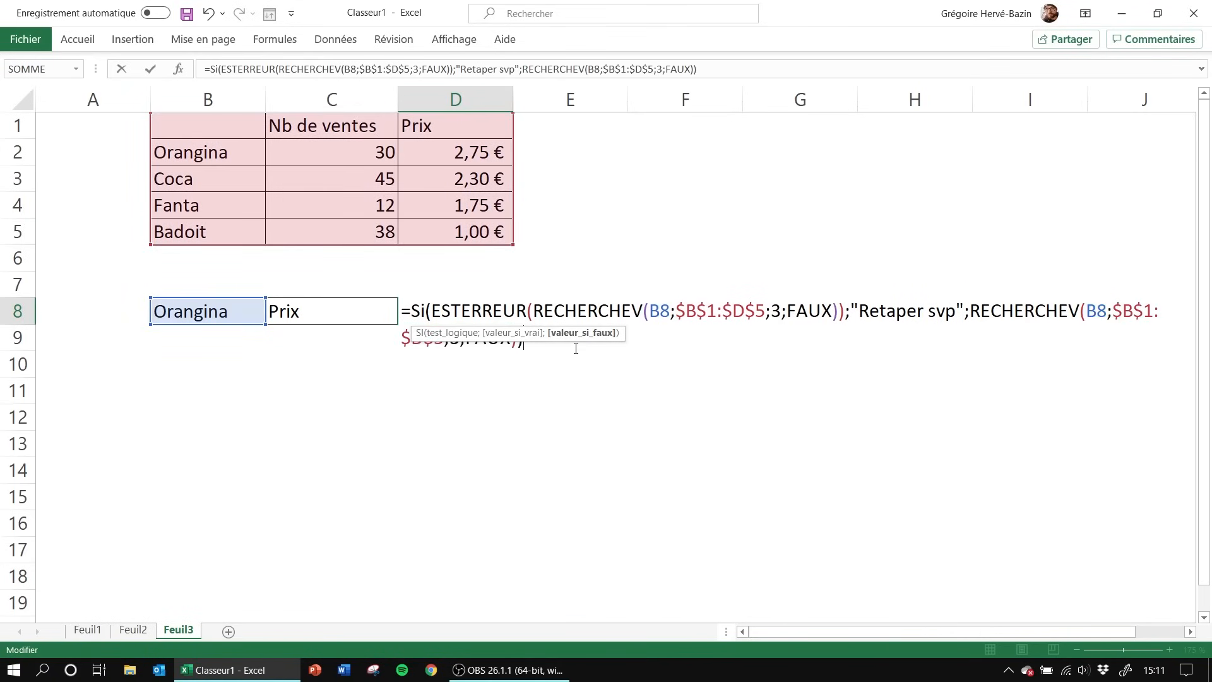
{"action": "left_click", "coordinate": [511, 339]}
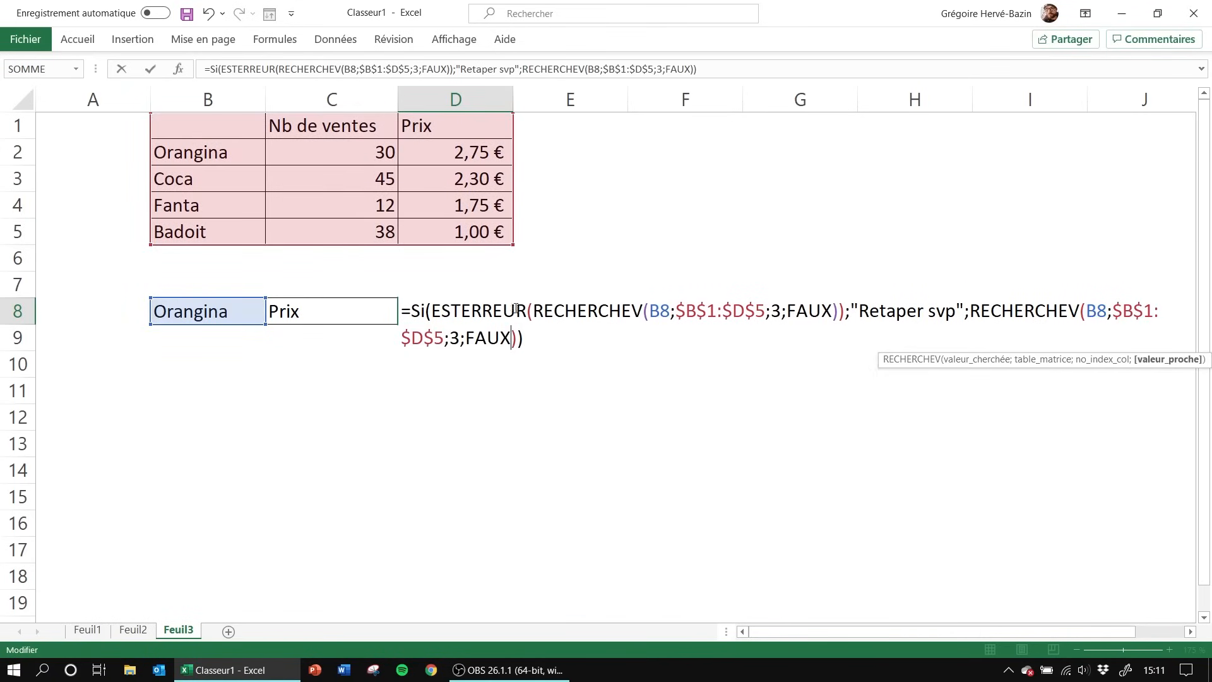
{"action": "left_click", "coordinate": [541, 339]}
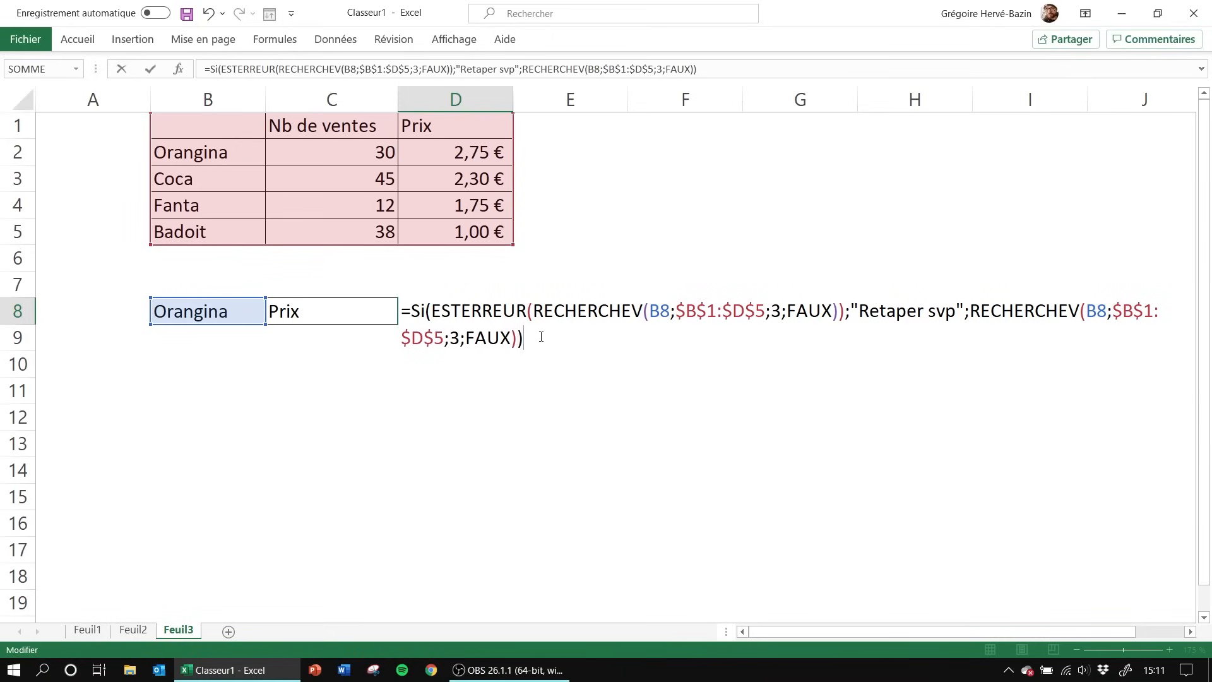
{"action": "left_click", "coordinate": [414, 317]}
{"action": "left_click", "coordinate": [431, 313]}
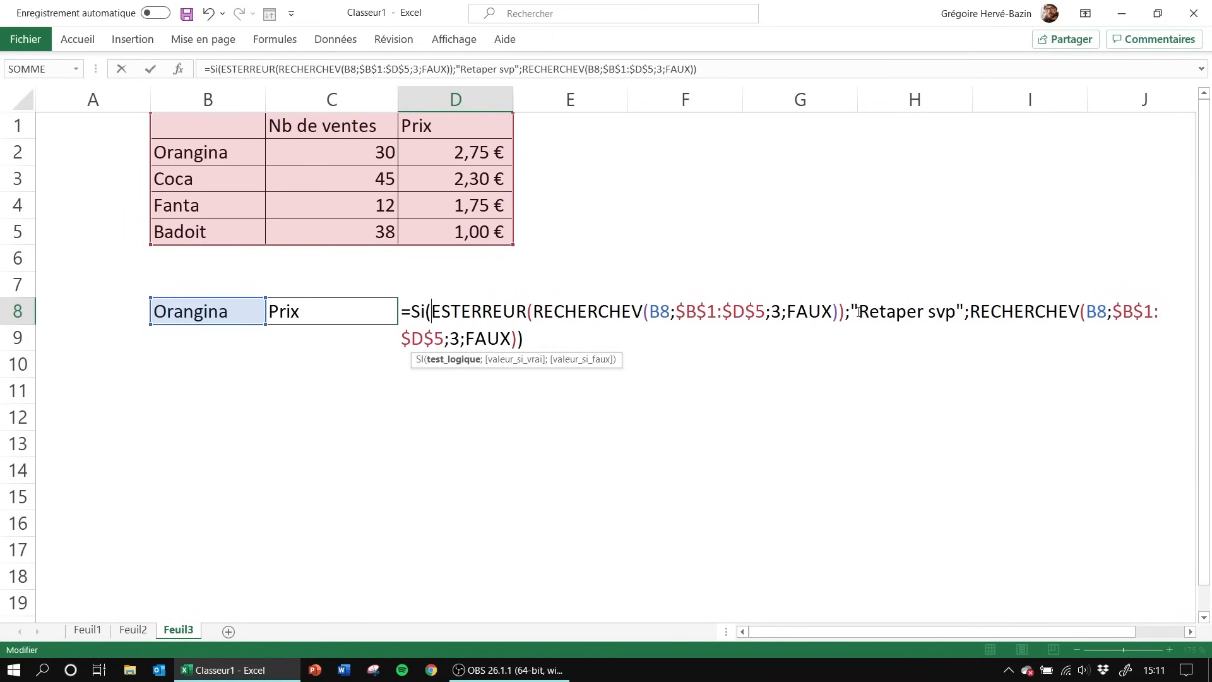
{"action": "left_click_drag", "start_coordinate": [859, 311], "coordinate": [531, 341]}
{"action": "left_click", "coordinate": [531, 341]}
{"action": "key", "text": "Return"}
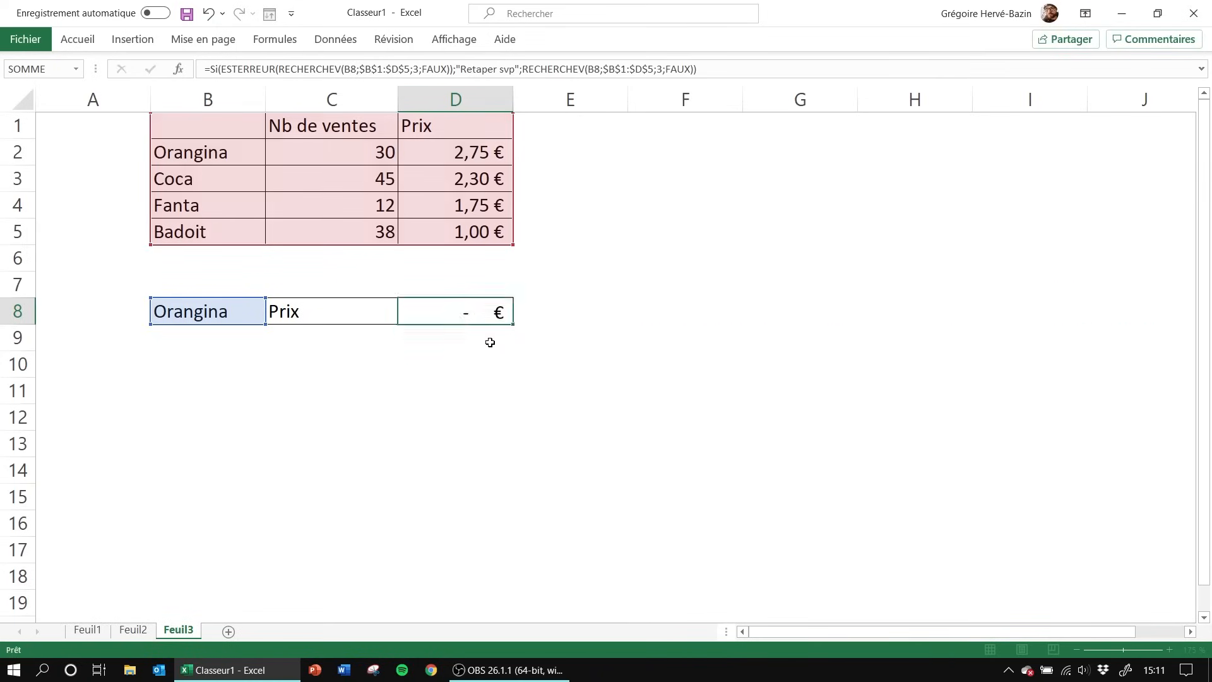
Check the D8 formula, and replace the lookup product in B8 with Orengona* to test the error handling
{"action": "left_click", "coordinate": [221, 316]}
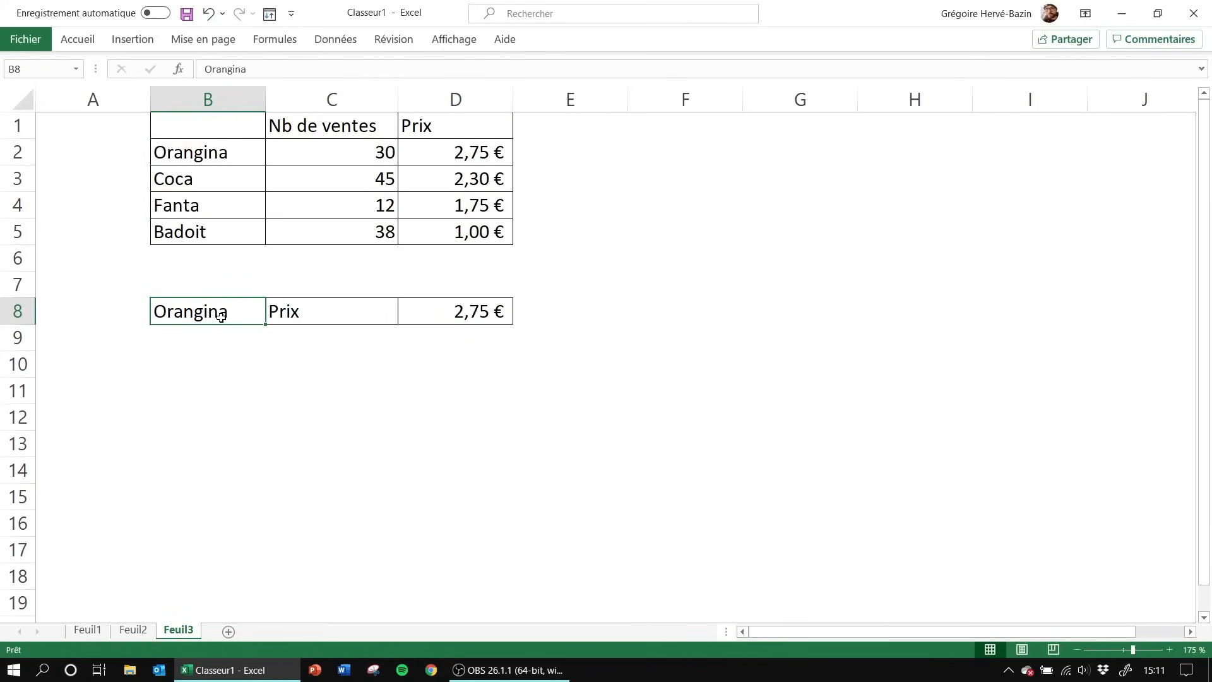
{"action": "left_click", "coordinate": [477, 309]}
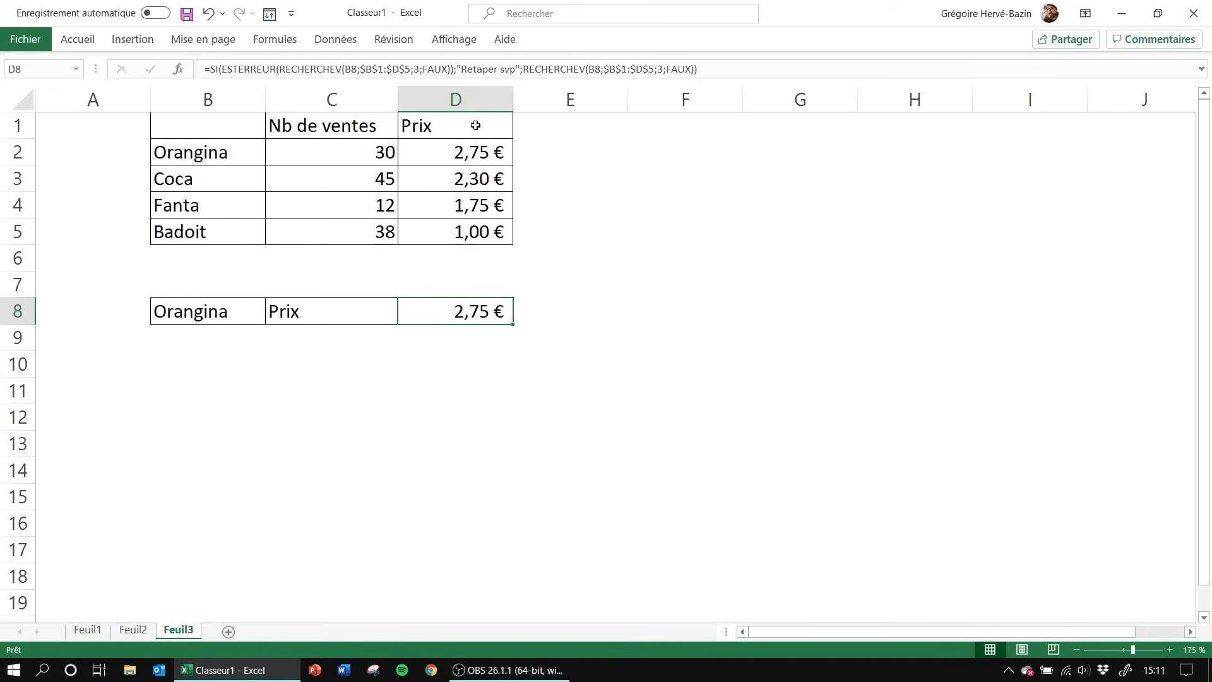
{"action": "left_click", "coordinate": [198, 315]}
{"action": "type", "text": "Or"}
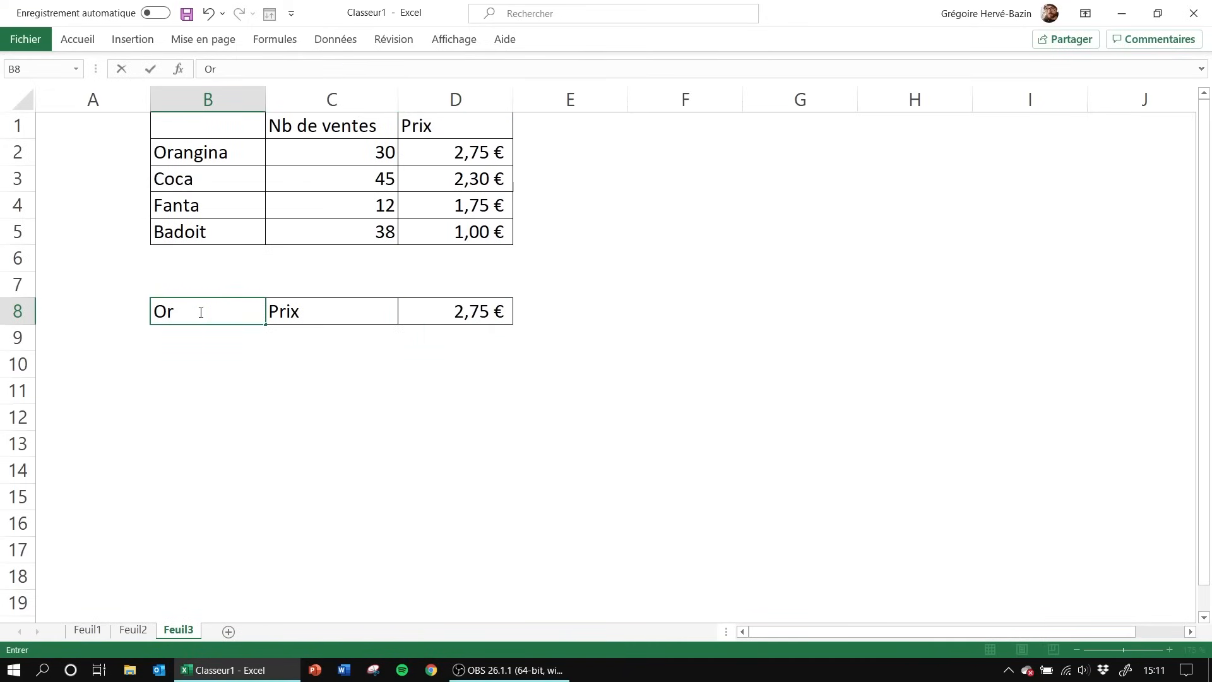
{"action": "type", "text": "engonaz"}
{"action": "key", "text": "BackSpace"}
{"action": "key", "text": "BackSpace"}
{"action": "type", "text": "a*"}
{"action": "key", "text": "Return"}
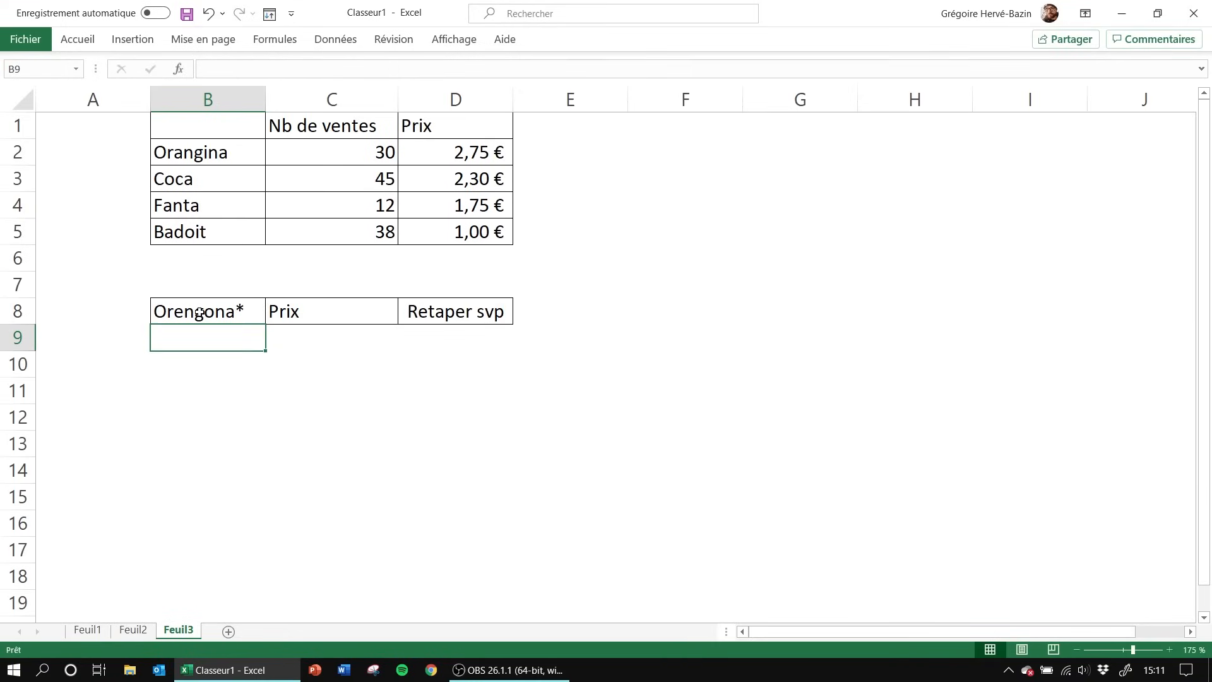
Replace the lookup product in B8 with the misspelled name Onragina to test the error message again
{"action": "left_click", "coordinate": [433, 311]}
{"action": "left_click", "coordinate": [188, 315]}
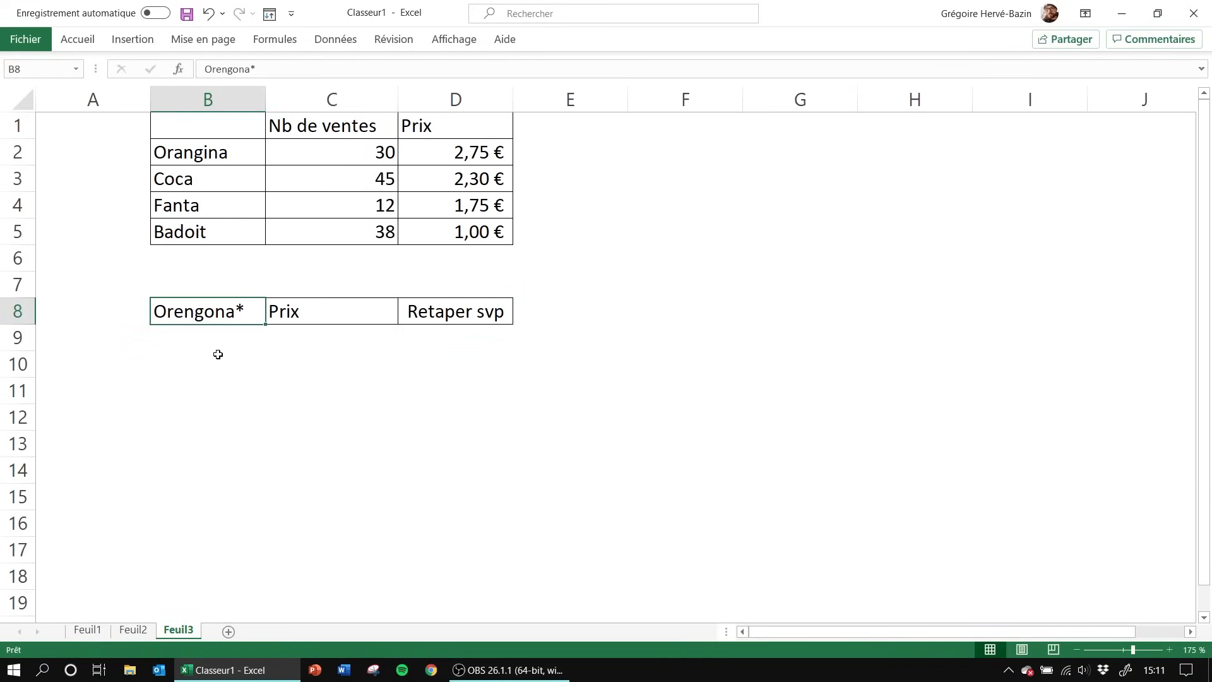
{"action": "type", "text": "Onragina"}
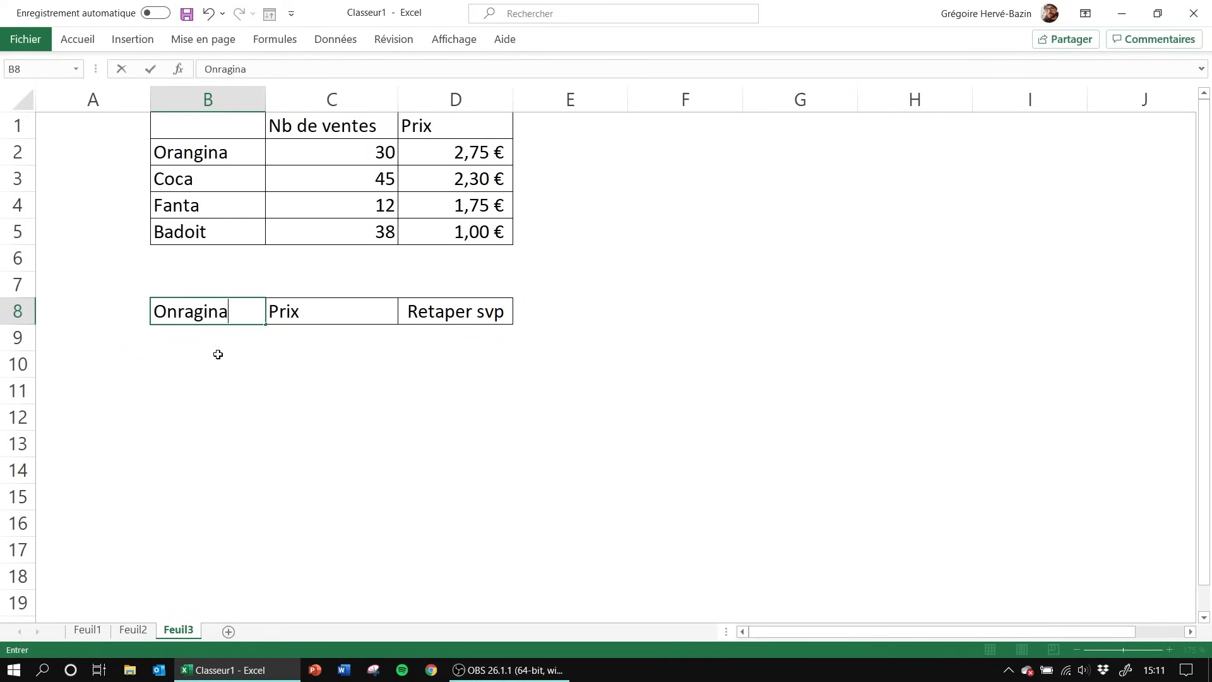
{"action": "key", "text": "Return"}
Correct the lookup product in B8 to Orangina
{"action": "left_click", "coordinate": [194, 316]}
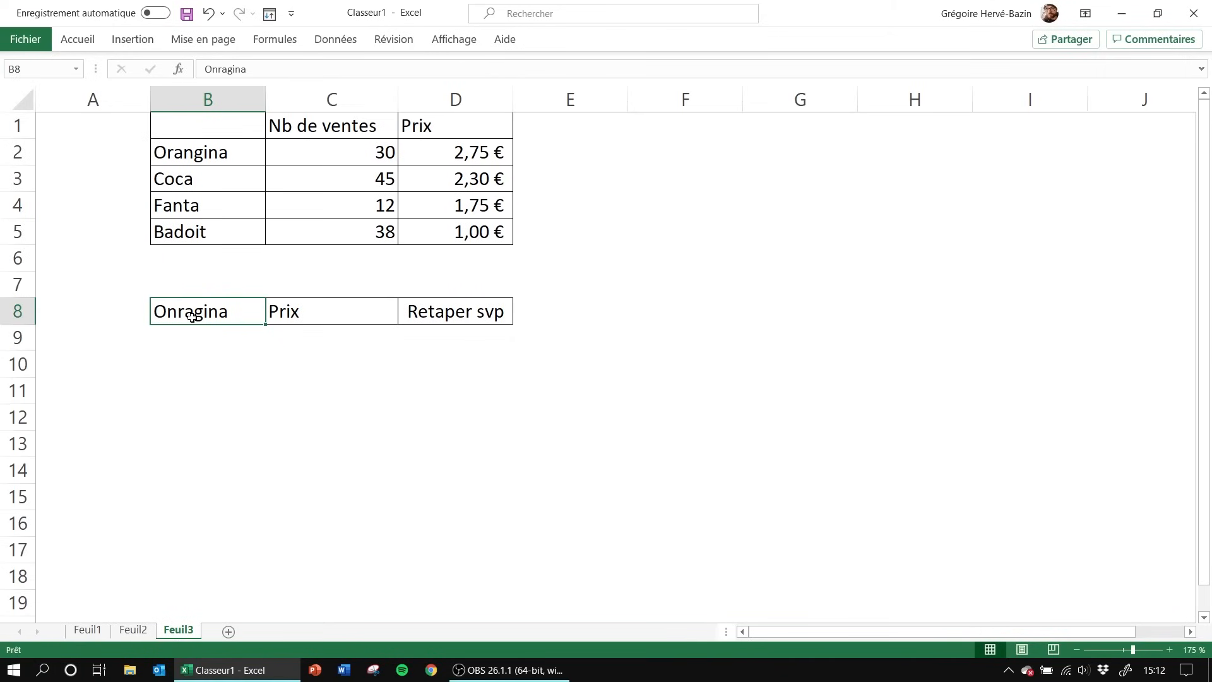
{"action": "type", "text": "Orangina"}
{"action": "key", "text": "Return"}
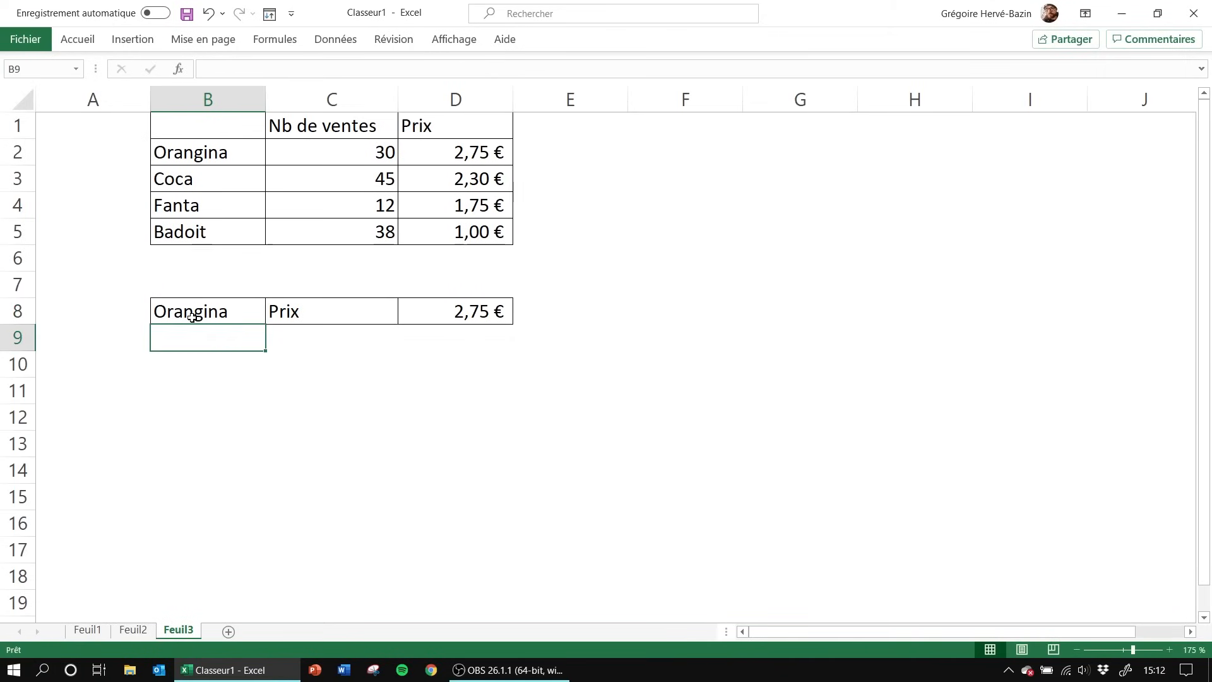
Open the D8 formula for review and highlight the ESTERREUR function name
{"action": "double_click", "coordinate": [427, 319]}
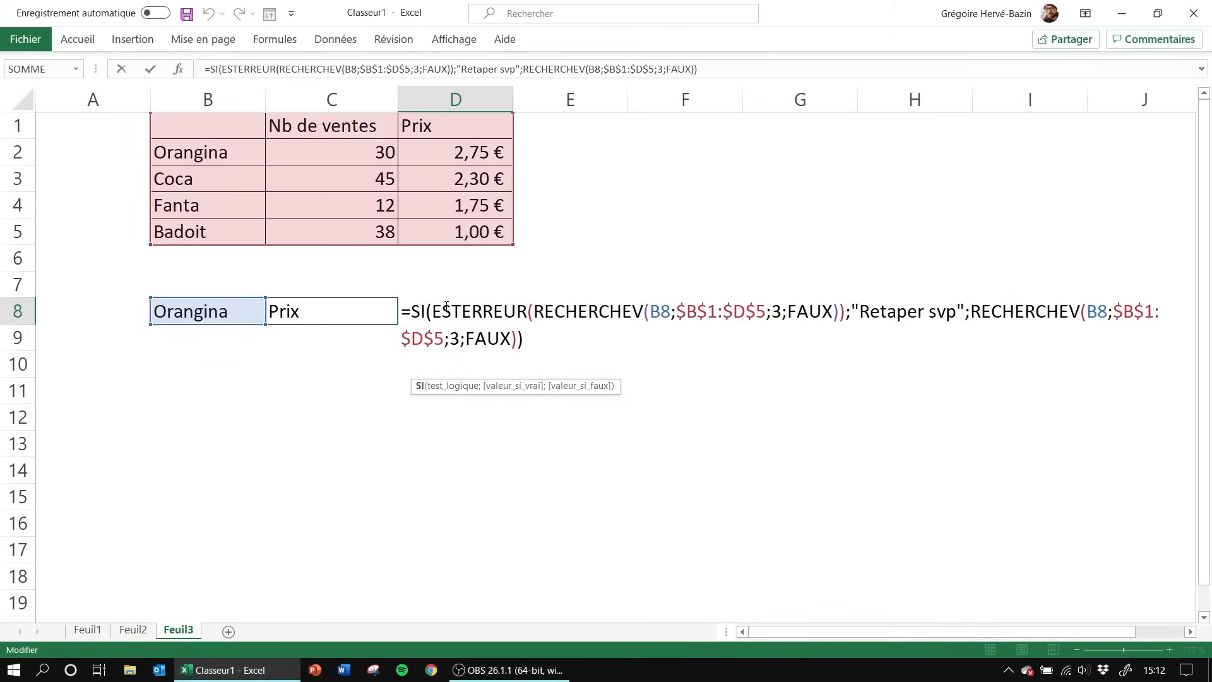
{"action": "left_click_drag", "start_coordinate": [432, 311], "coordinate": [529, 313]}
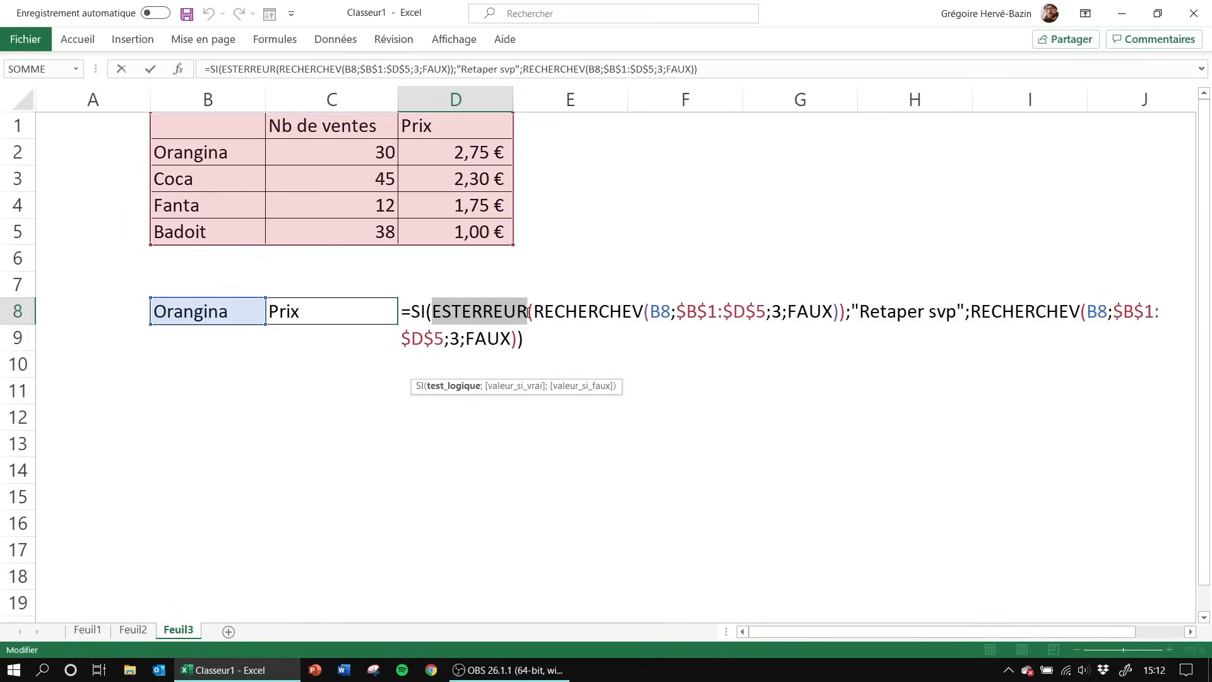